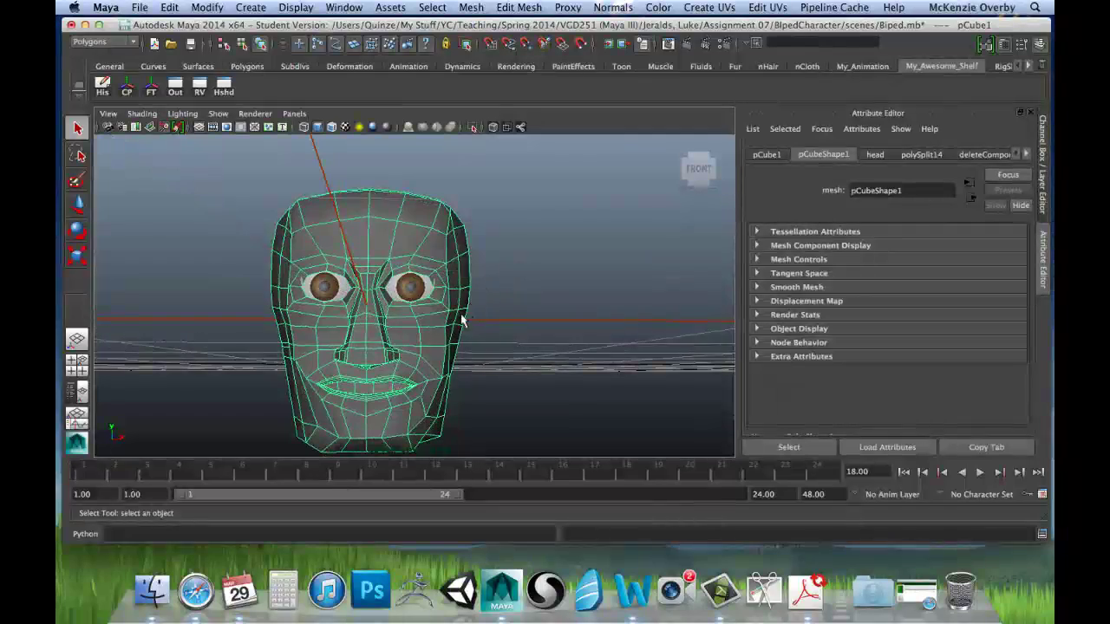
# Examine the head mesh from the front and both sides, comparing the edge flow over the cheeks, jaw and skull.
pyautogui.keyDown('alt'); pyautogui.moveTo(459, 317); pyautogui.dragTo(429, 315); pyautogui.keyUp('alt')
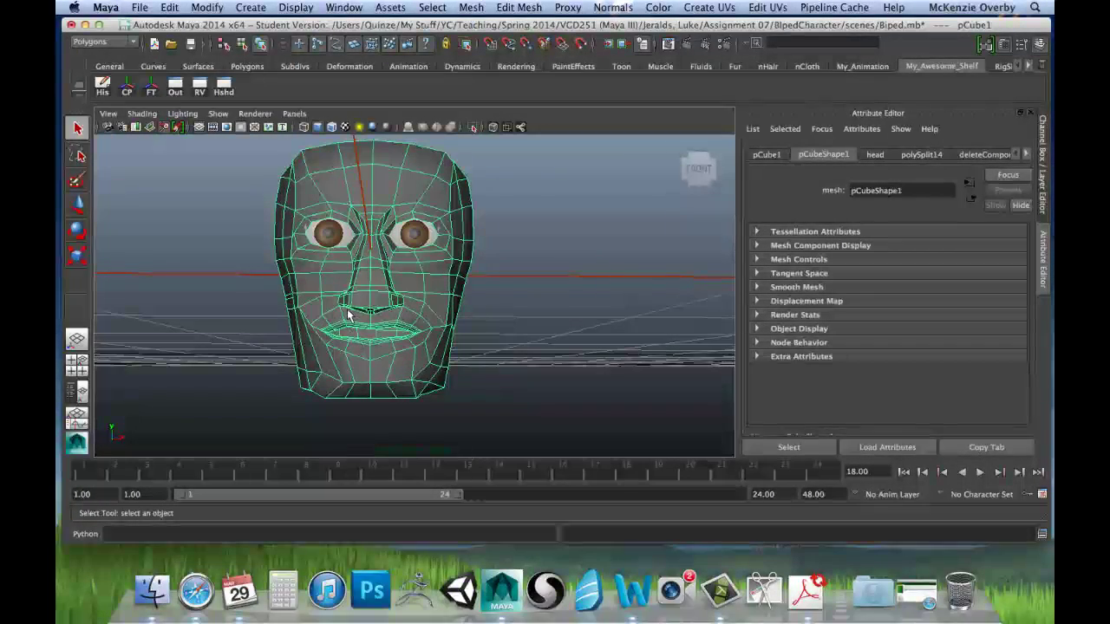
pyautogui.keyDown('alt'); pyautogui.moveTo(463, 258); pyautogui.dragTo(386, 198); pyautogui.keyUp('alt')
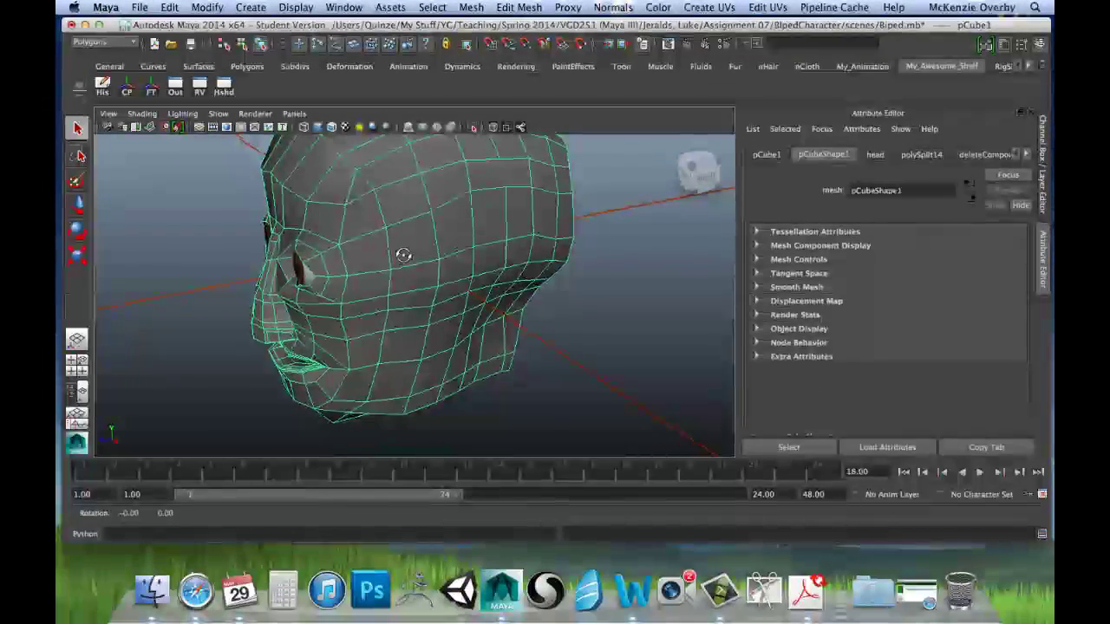
pyautogui.keyDown('alt'); pyautogui.moveTo(403, 254); pyautogui.dragTo(372, 255); pyautogui.keyUp('alt')
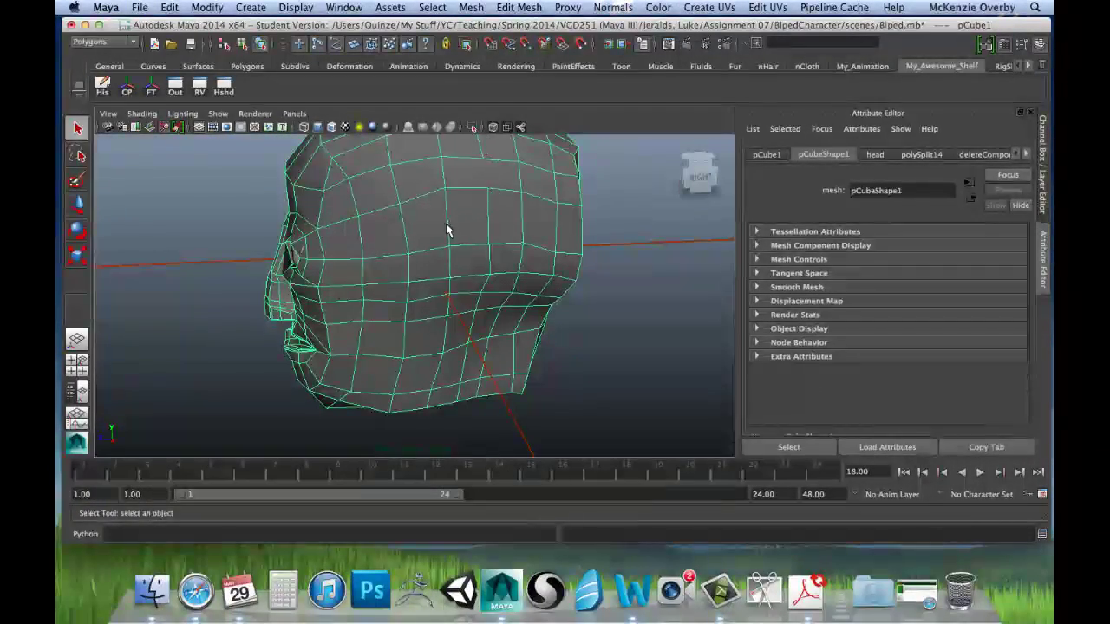
pyautogui.keyDown('alt'); pyautogui.moveTo(462, 242); pyautogui.dragTo(485, 208); pyautogui.keyUp('alt')
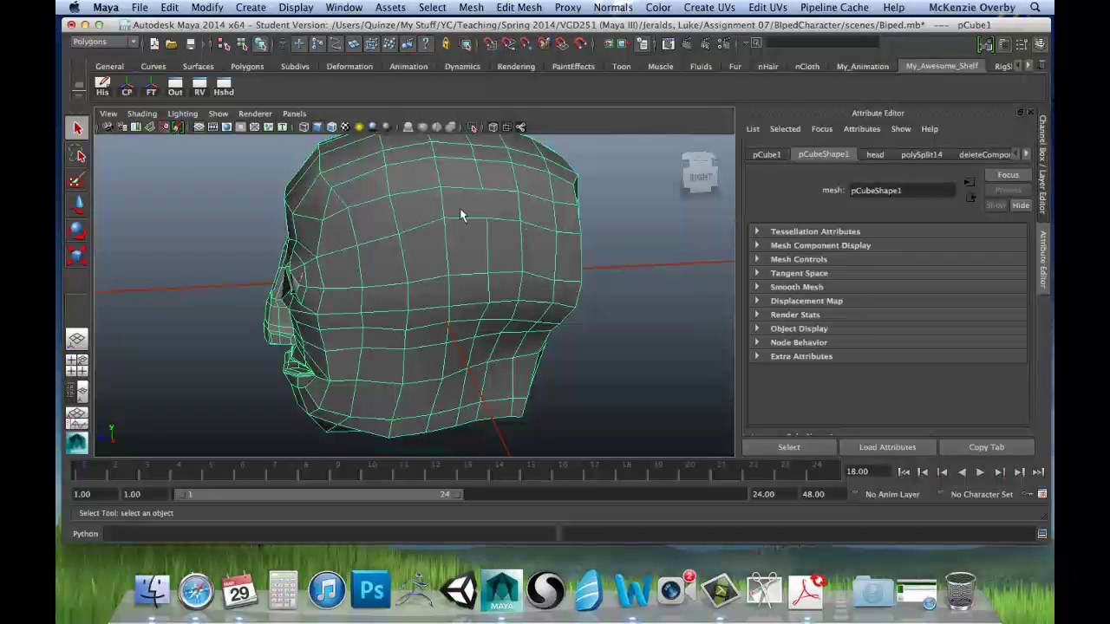
pyautogui.keyDown('alt'); pyautogui.moveTo(461, 215); pyautogui.dragTo(656, 213); pyautogui.keyUp('alt')
pyautogui.keyDown('alt'); pyautogui.moveTo(573, 268); pyautogui.dragTo(541, 270, button='right'); pyautogui.keyUp('alt')
pyautogui.keyDown('alt'); pyautogui.moveTo(541, 270); pyautogui.dragTo(298, 299); pyautogui.keyUp('alt')
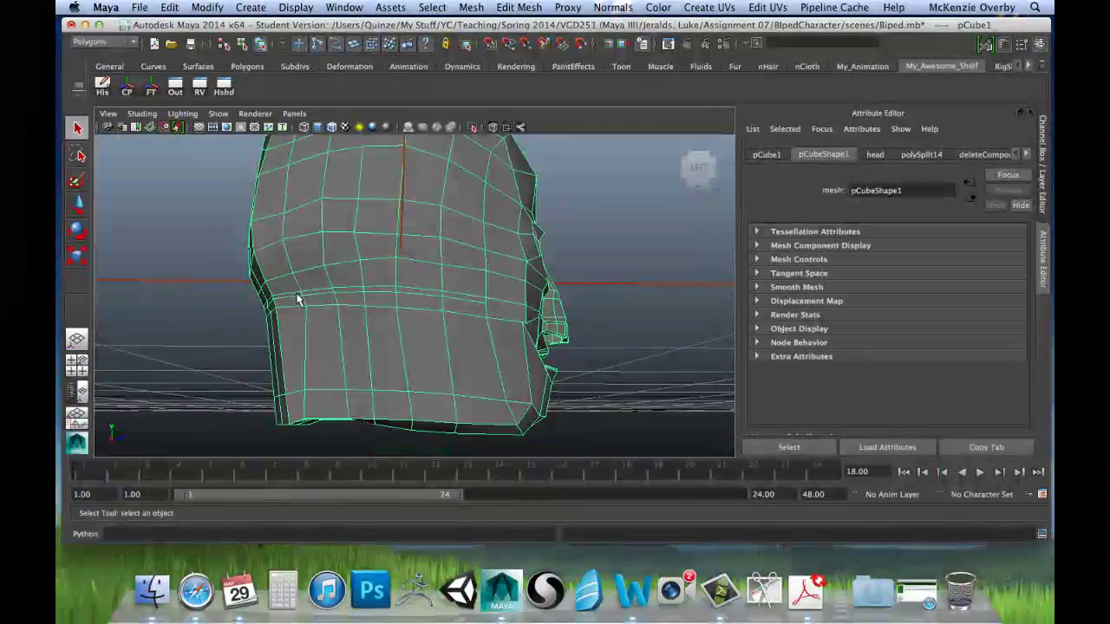
pyautogui.keyDown('alt'); pyautogui.moveTo(533, 303); pyautogui.dragTo(408, 312); pyautogui.keyUp('alt')
pyautogui.scroll(3, 451, 309)
# Select the cheek vertex behind the mouth corner for moving and compare its placement with the opposite side of the face.
pyautogui.rightClick(445, 310)
pyautogui.moveTo(445, 310); pyautogui.dragTo(386, 317, button='right')
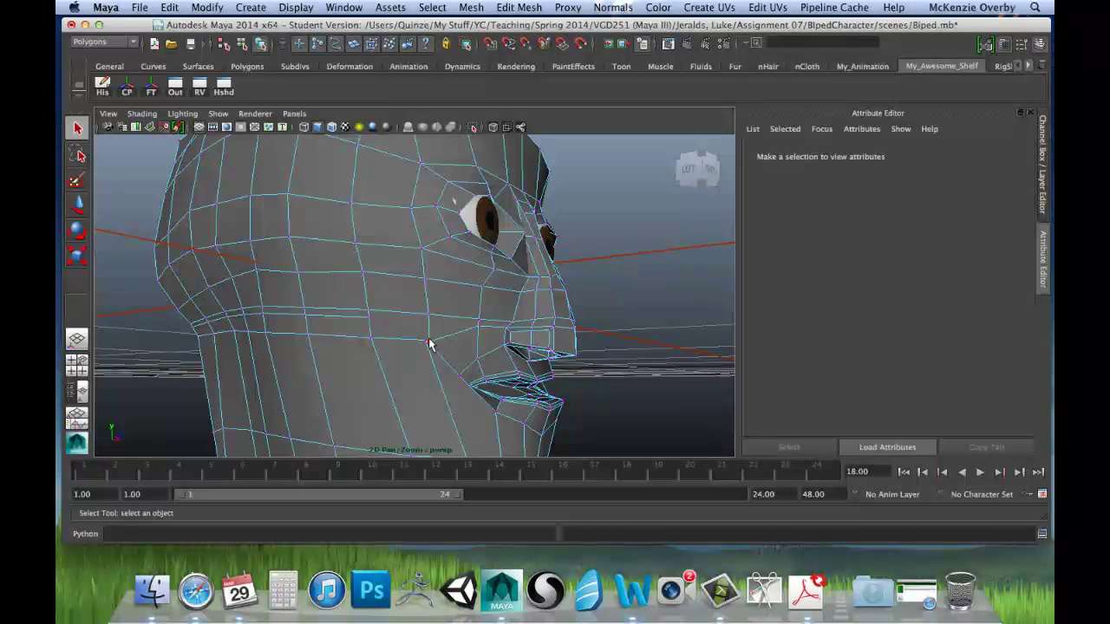
pyautogui.click(429, 343)
pyautogui.press('w')
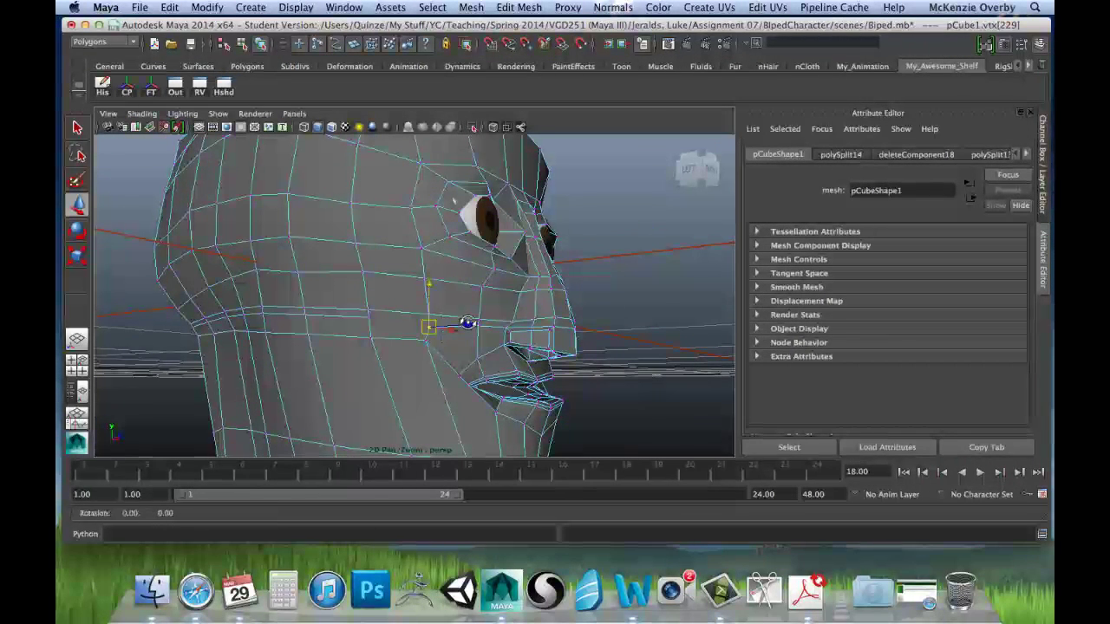
pyautogui.keyDown('alt'); pyautogui.moveTo(467, 323); pyautogui.dragTo(436, 304); pyautogui.keyUp('alt')
pyautogui.keyDown('alt'); pyautogui.moveTo(433, 309); pyautogui.dragTo(390, 297, button='middle'); pyautogui.keyUp('alt')
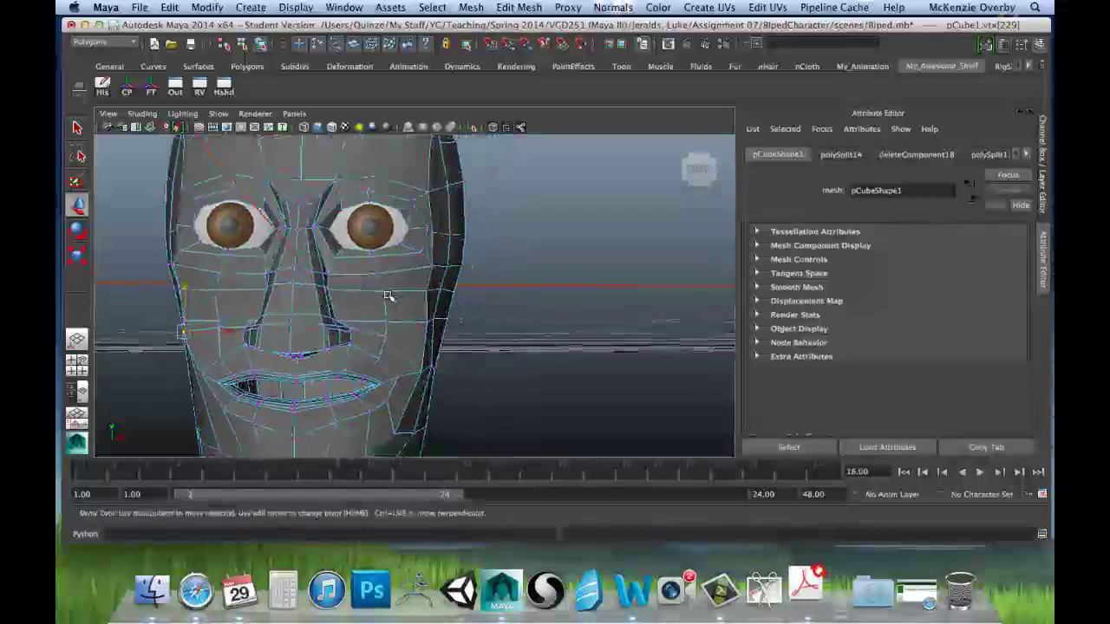
pyautogui.scroll(-4, 414, 313)
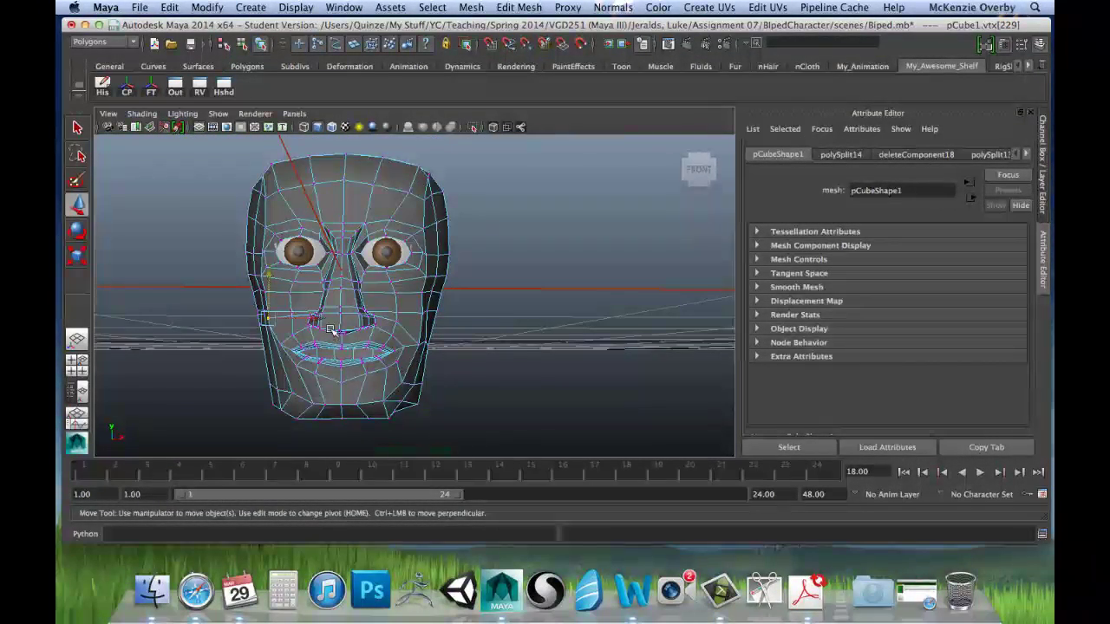
pyautogui.keyDown('alt'); pyautogui.moveTo(323, 284); pyautogui.dragTo(428, 307); pyautogui.keyUp('alt')
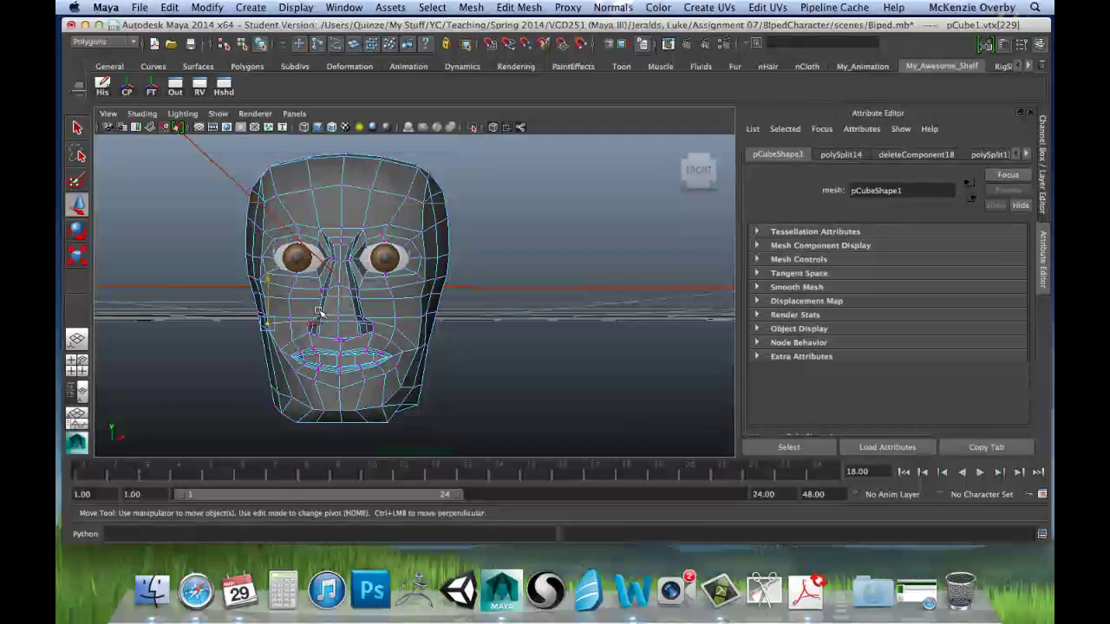
# In the front view, save the scene and delete all head faces on the negative X side of the centre line.
pyautogui.moveTo(347, 328); pyautogui.dragTo(426, 327, button='right')
pyautogui.press('space')
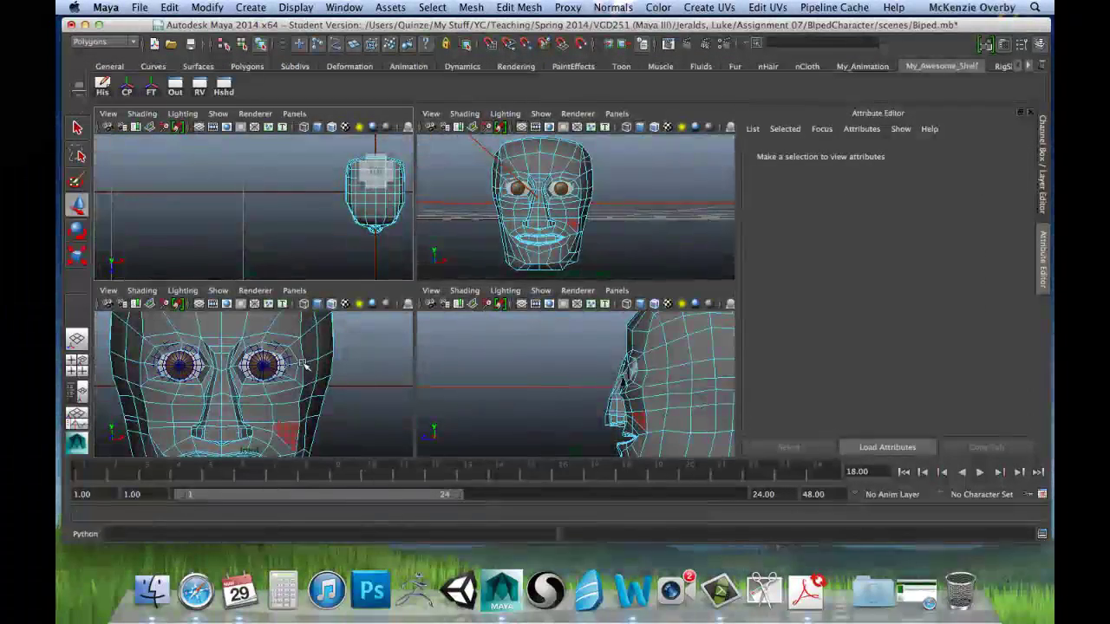
pyautogui.press('space')
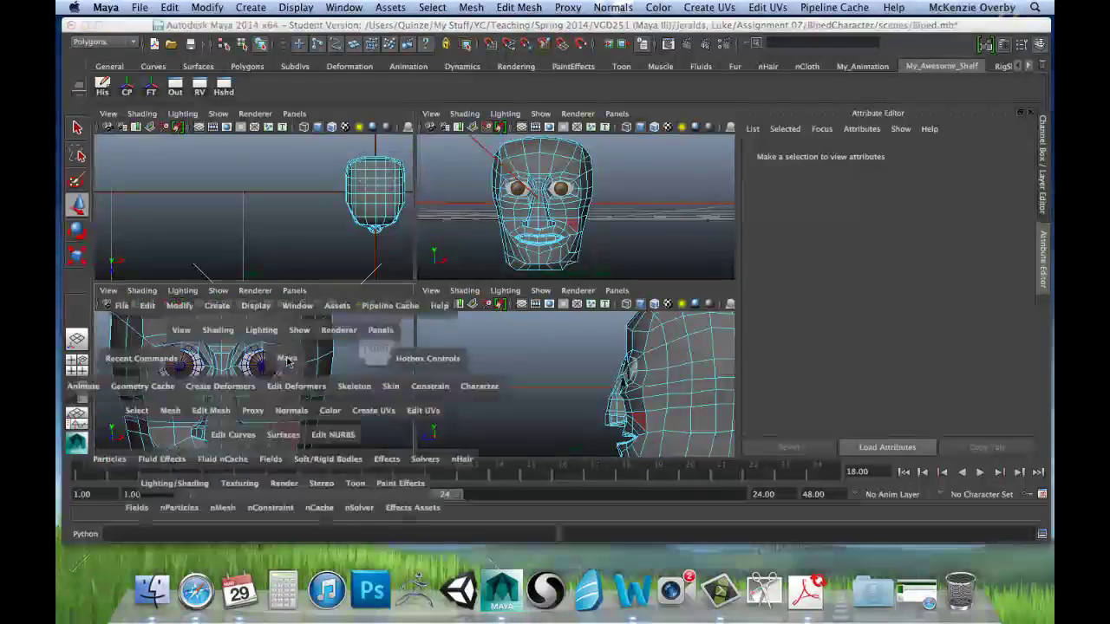
pyautogui.scroll(-5, 437, 292)
pyautogui.scroll(5, 436, 292)
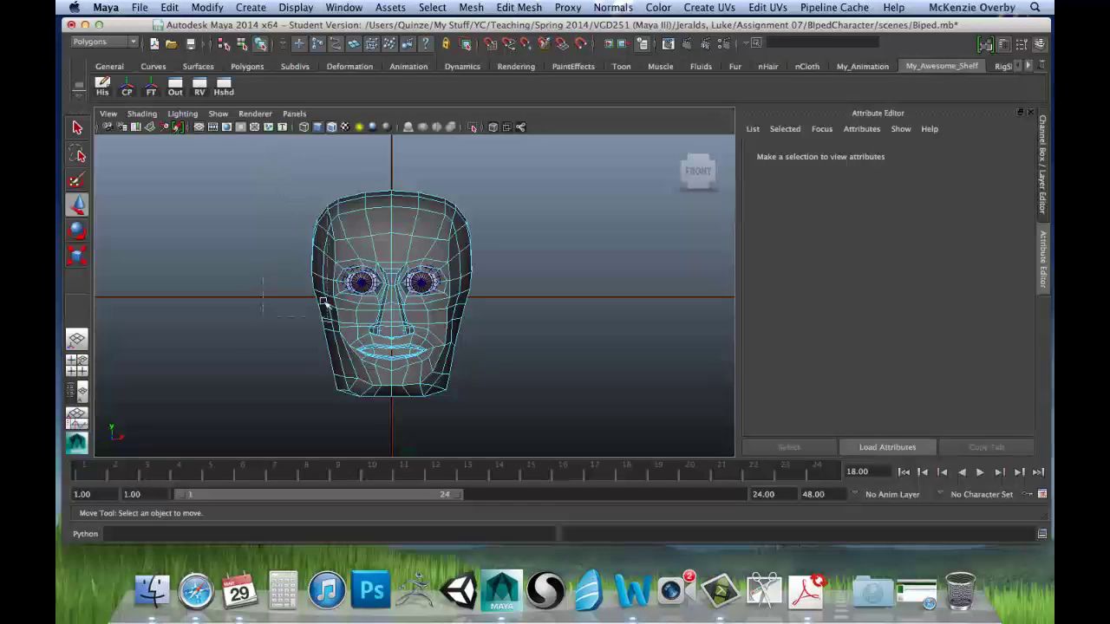
pyautogui.moveTo(323, 302); pyautogui.dragTo(388, 441)
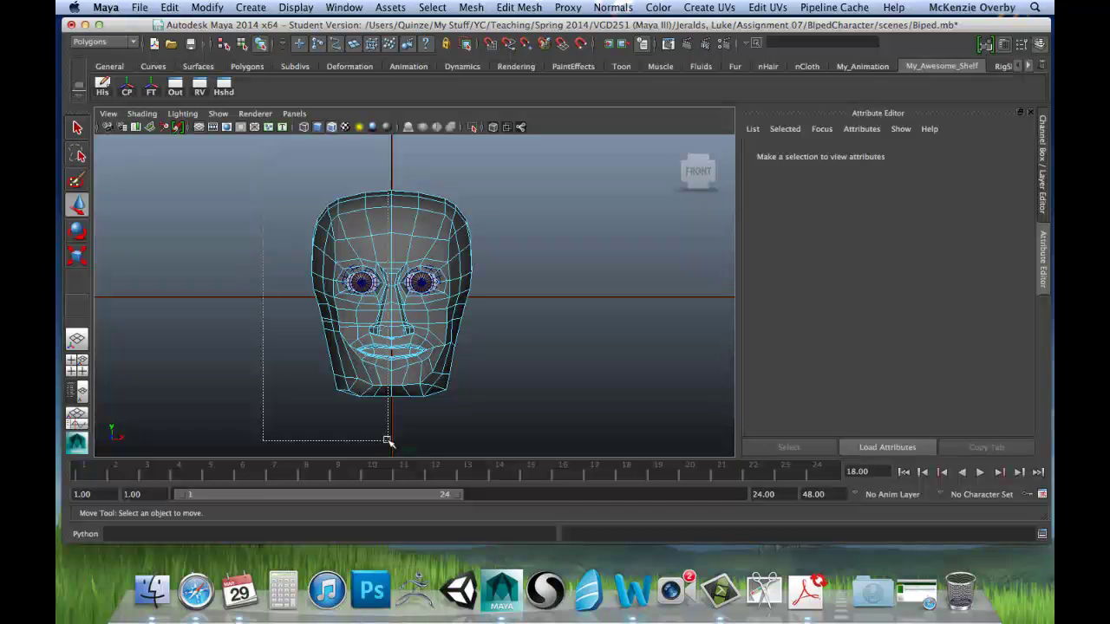
pyautogui.moveTo(389, 442); pyautogui.dragTo(389, 444)
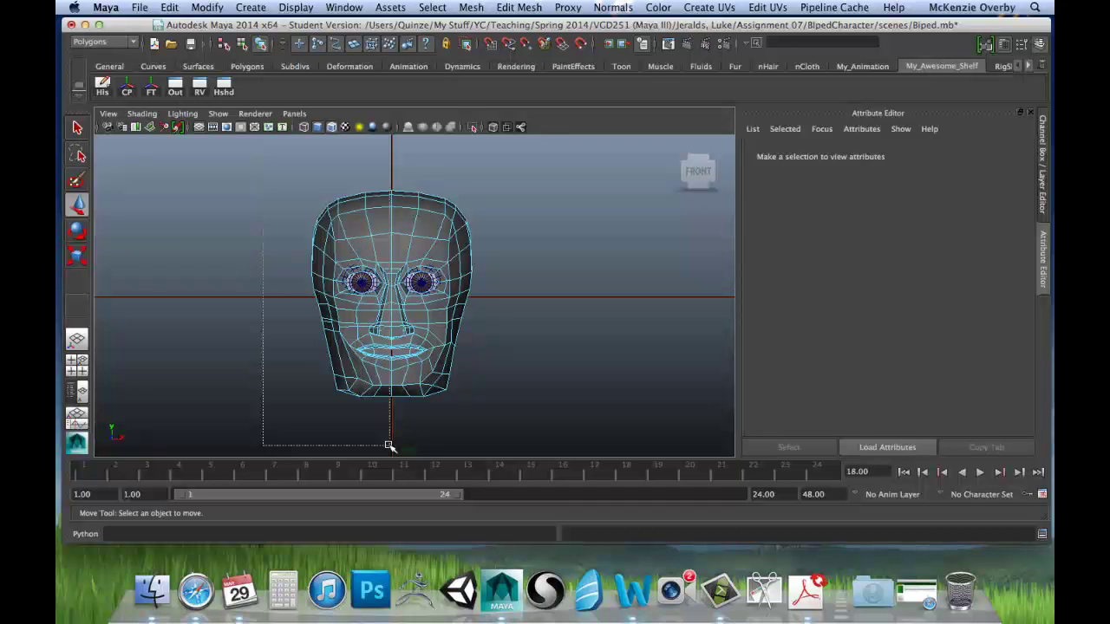
pyautogui.moveTo(389, 446); pyautogui.dragTo(389, 447)
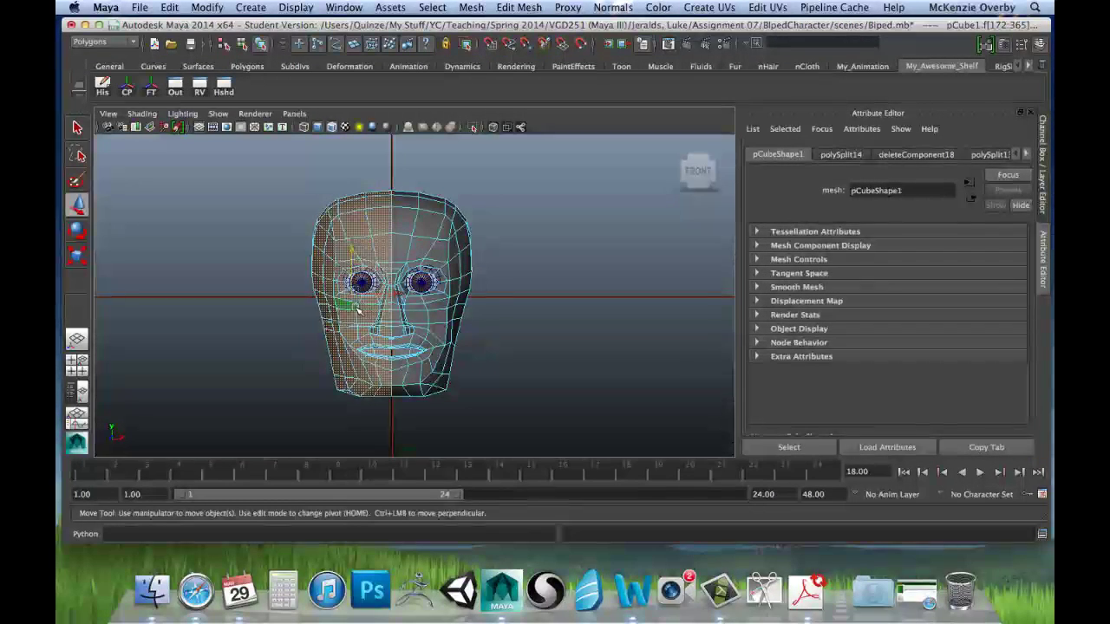
pyautogui.press('q')
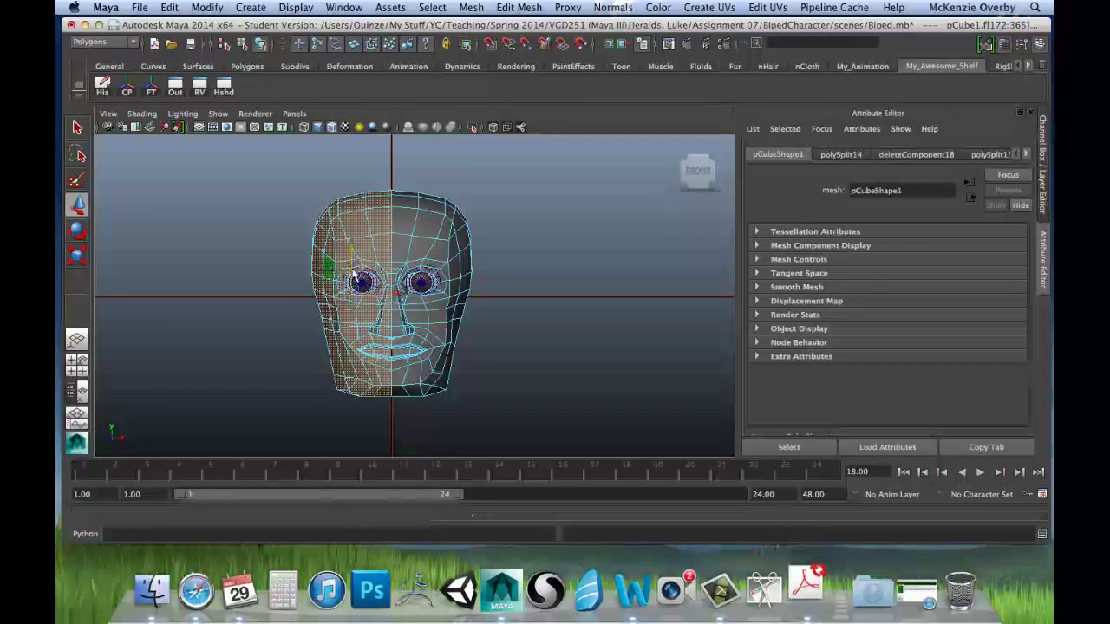
pyautogui.press('super+s')
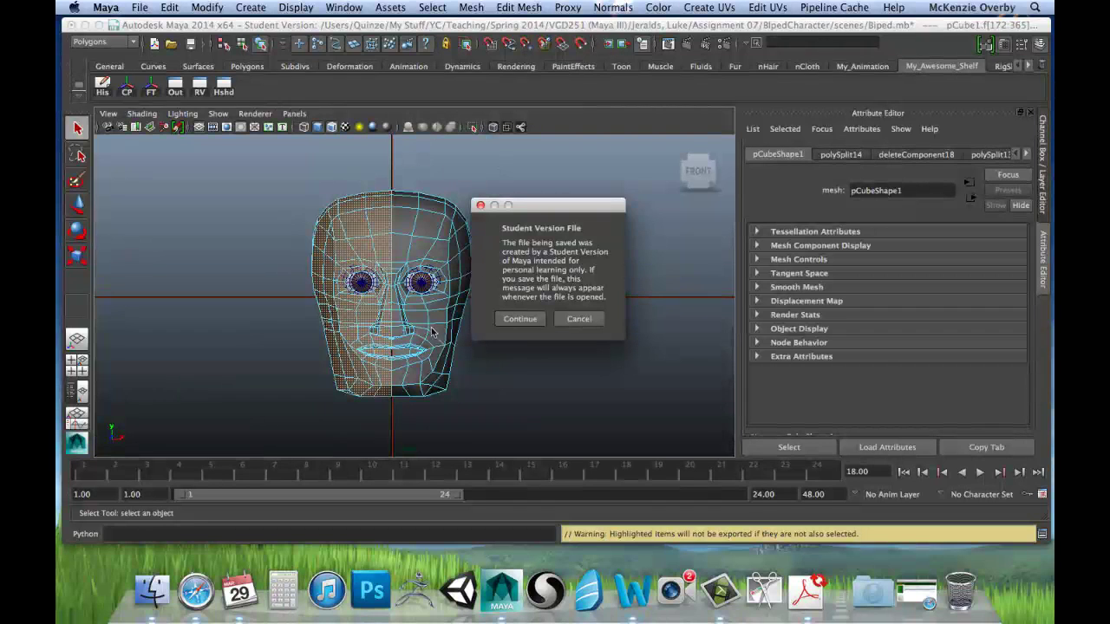
pyautogui.click(532, 323)
pyautogui.press('w')
pyautogui.press('Delete')
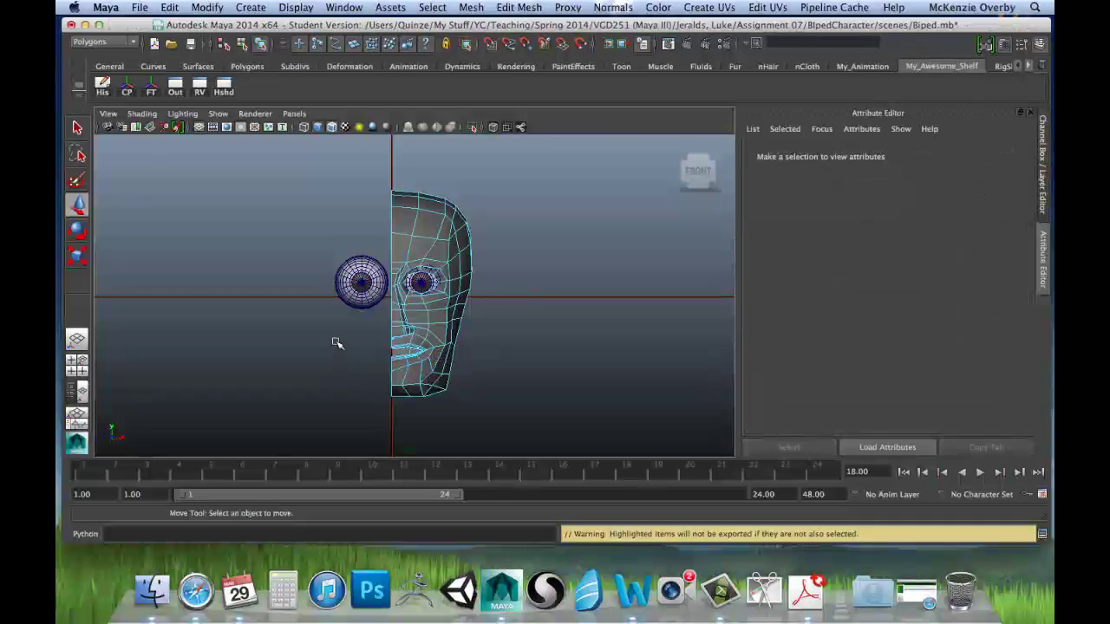
# Examine the remaining half head in the perspective view, focusing on the mouth corner, chin, jawline and underside of the jaw.
pyautogui.scroll(3, 338, 340)
pyautogui.scroll(-10, 384, 359)
pyautogui.scroll(6, 388, 359)
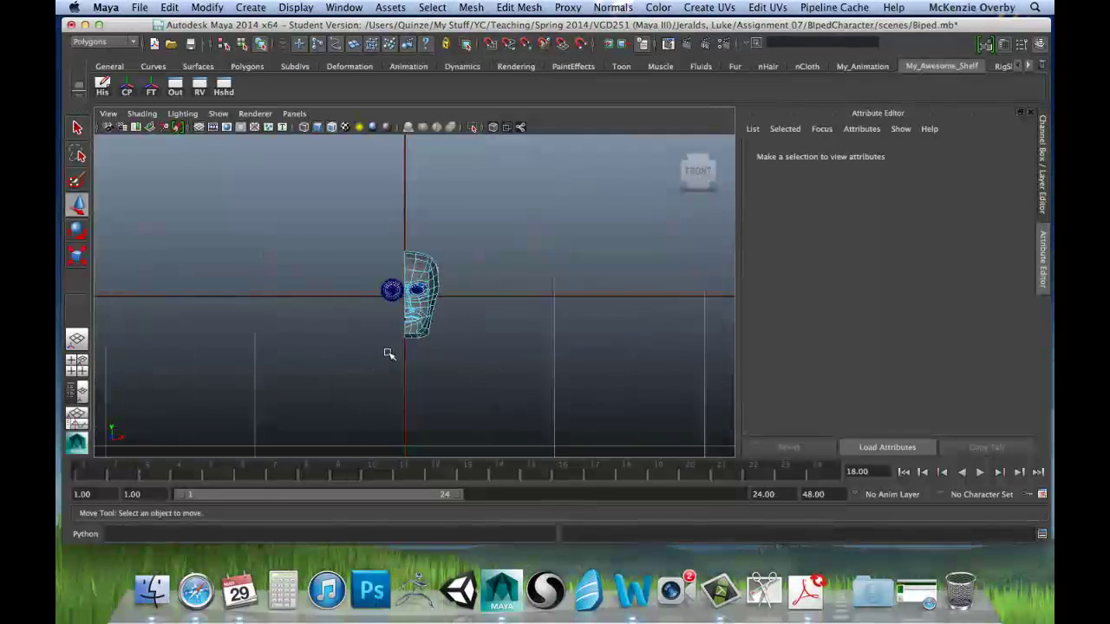
pyautogui.press('space')
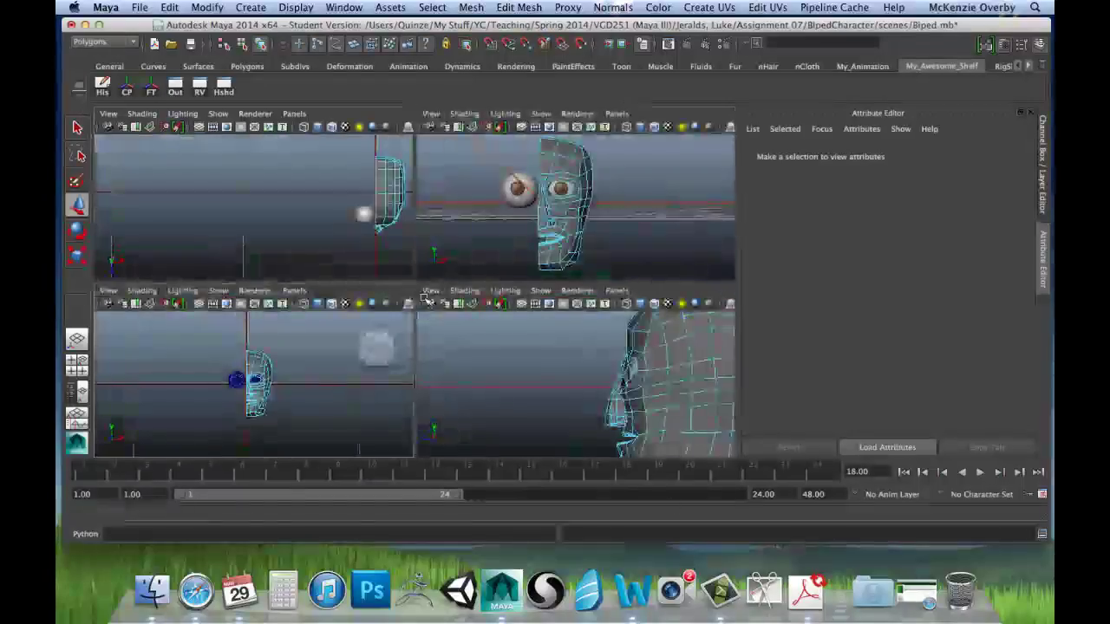
pyautogui.press('space')
pyautogui.keyDown('alt'); pyautogui.moveTo(550, 255); pyautogui.dragTo(440, 297); pyautogui.keyUp('alt')
pyautogui.keyDown('alt'); pyautogui.moveTo(488, 265); pyautogui.dragTo(525, 240); pyautogui.keyUp('alt')
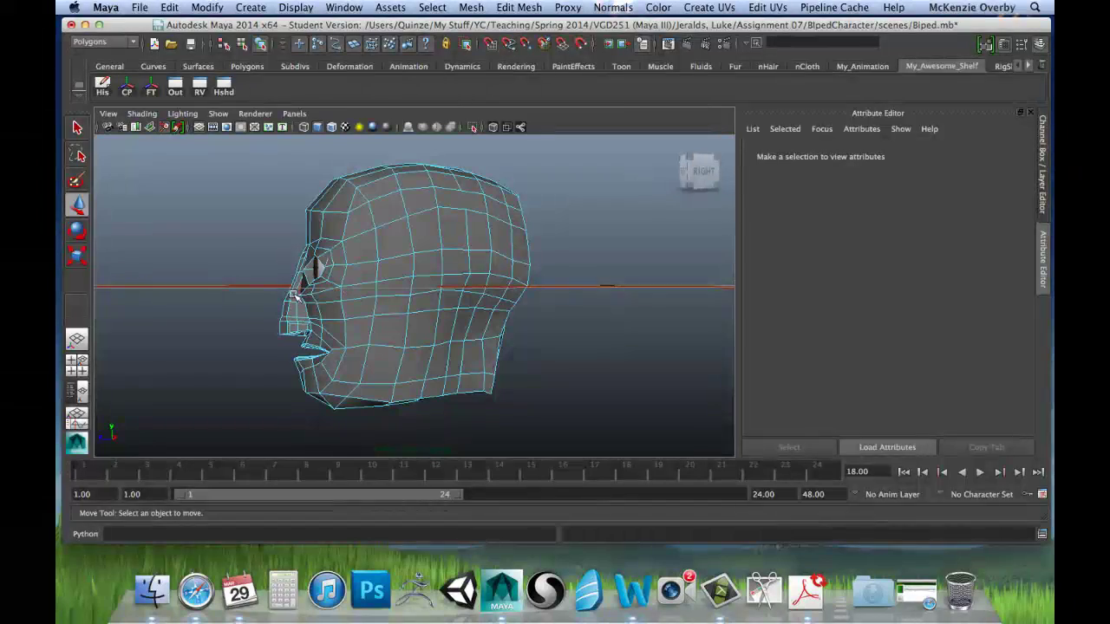
pyautogui.keyDown('alt'); pyautogui.moveTo(344, 334); pyautogui.dragTo(429, 347); pyautogui.keyUp('alt')
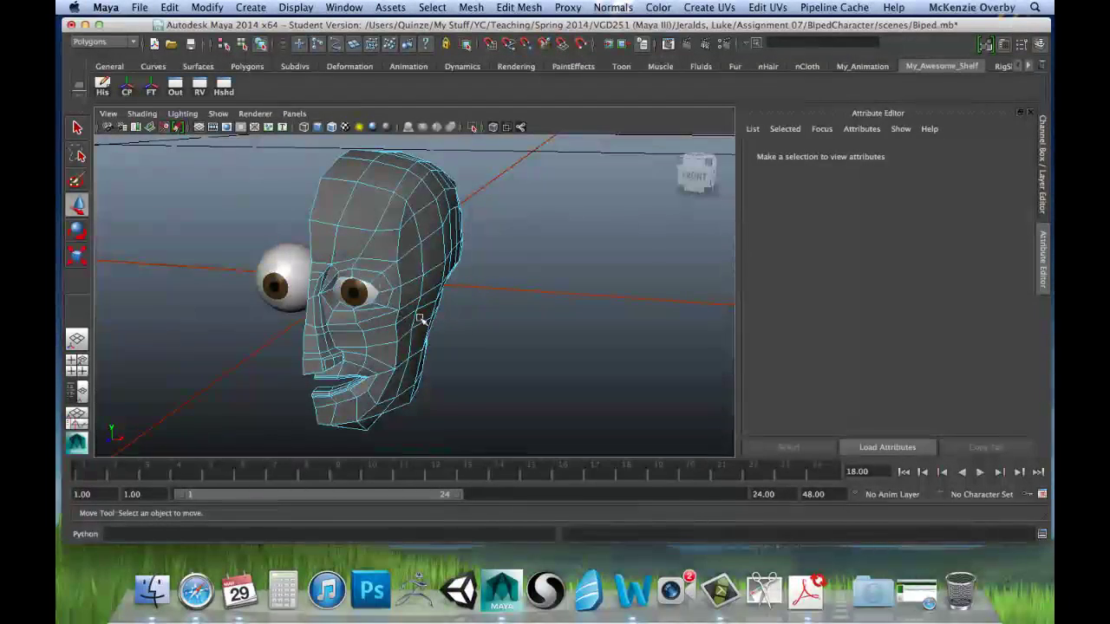
pyautogui.keyDown('alt'); pyautogui.moveTo(484, 325); pyautogui.dragTo(421, 307); pyautogui.keyUp('alt')
pyautogui.keyDown('alt'); pyautogui.moveTo(358, 329); pyautogui.dragTo(508, 321, button='right'); pyautogui.keyUp('alt')
pyautogui.keyDown('alt'); pyautogui.moveTo(443, 332); pyautogui.dragTo(362, 336); pyautogui.keyUp('alt')
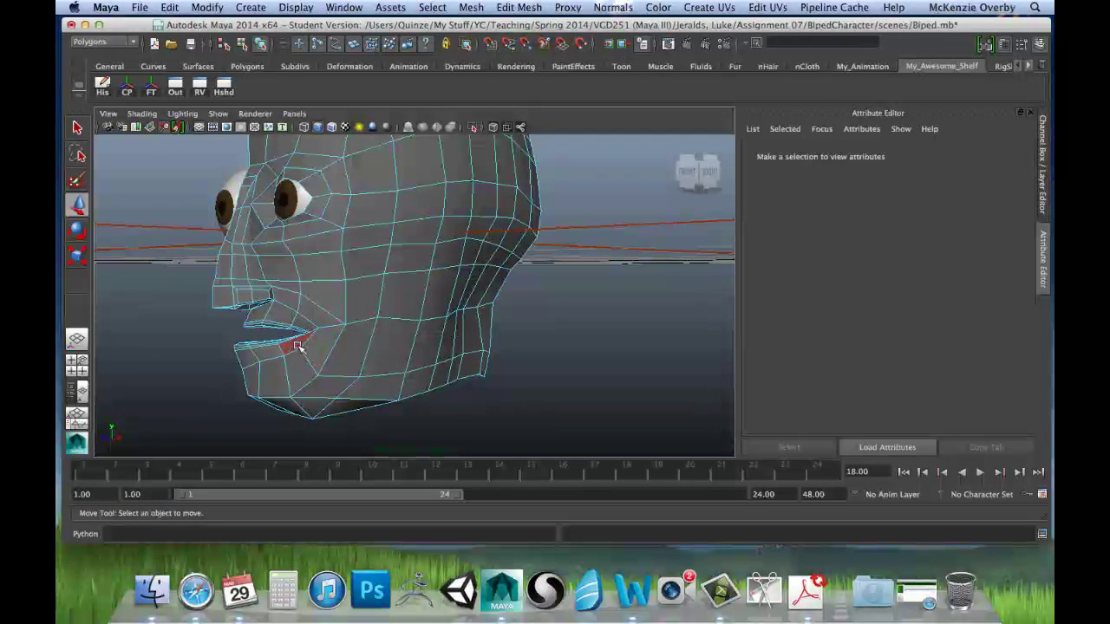
pyautogui.keyDown('alt'); pyautogui.moveTo(306, 375); pyautogui.dragTo(345, 340); pyautogui.keyUp('alt')
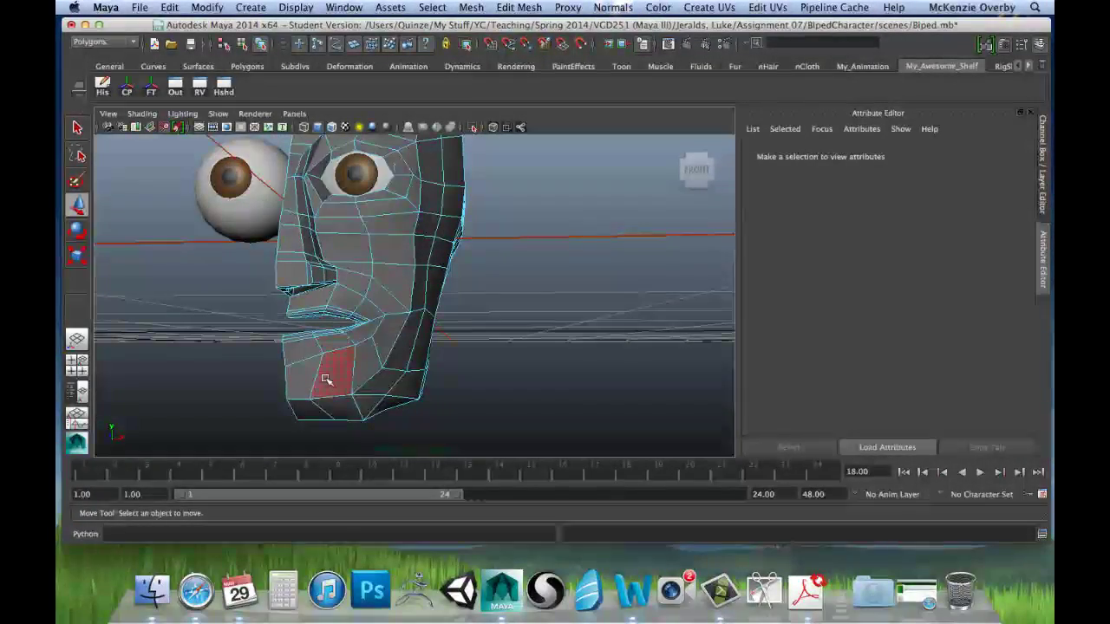
pyautogui.keyDown('alt'); pyautogui.moveTo(359, 411); pyautogui.dragTo(303, 329); pyautogui.keyUp('alt')
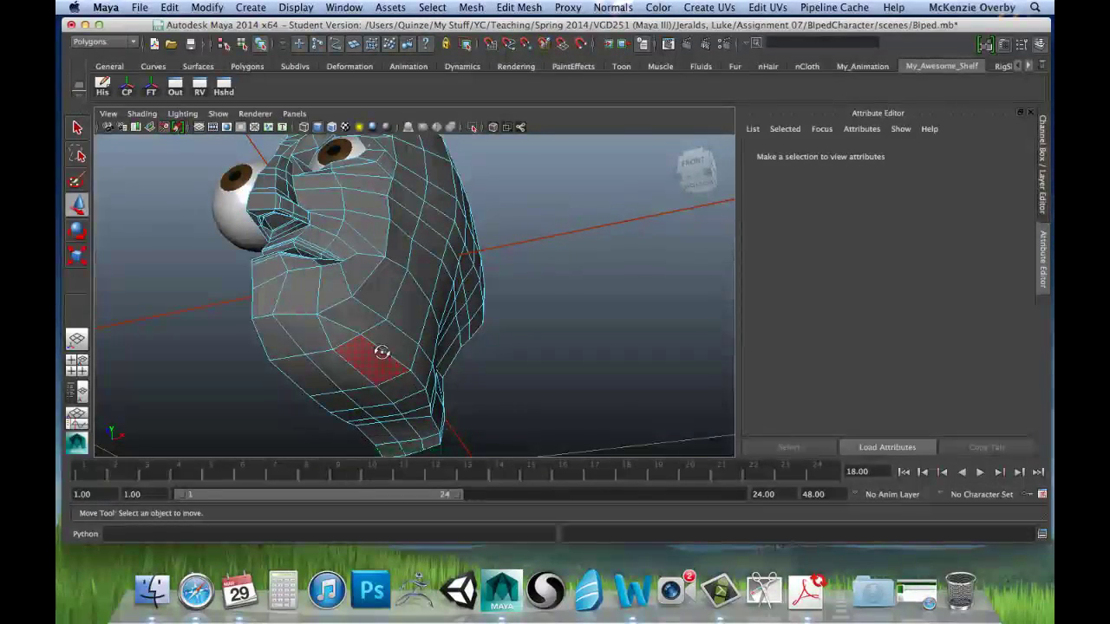
pyautogui.keyDown('alt'); pyautogui.moveTo(381, 351); pyautogui.dragTo(348, 371); pyautogui.keyUp('alt')
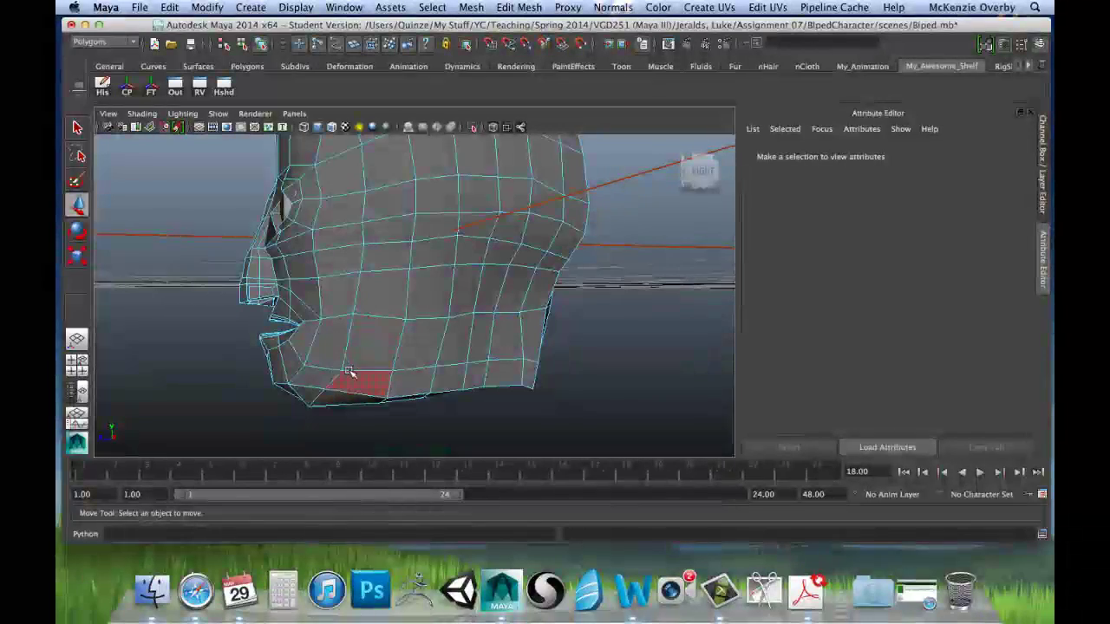
# Save the scene and delete the edge loop running along the lower jaw from the chin area to the back of the neck.
pyautogui.moveTo(355, 320); pyautogui.dragTo(366, 287, button='right')
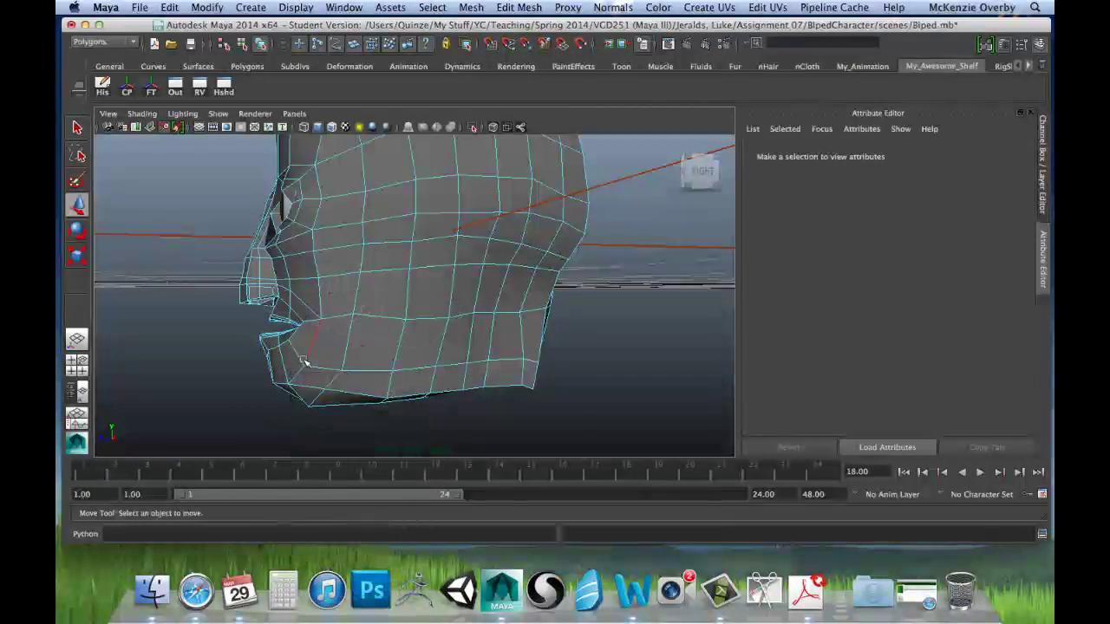
pyautogui.click(327, 371)
pyautogui.keyDown('alt'); pyautogui.moveTo(289, 375); pyautogui.dragTo(459, 353); pyautogui.keyUp('alt')
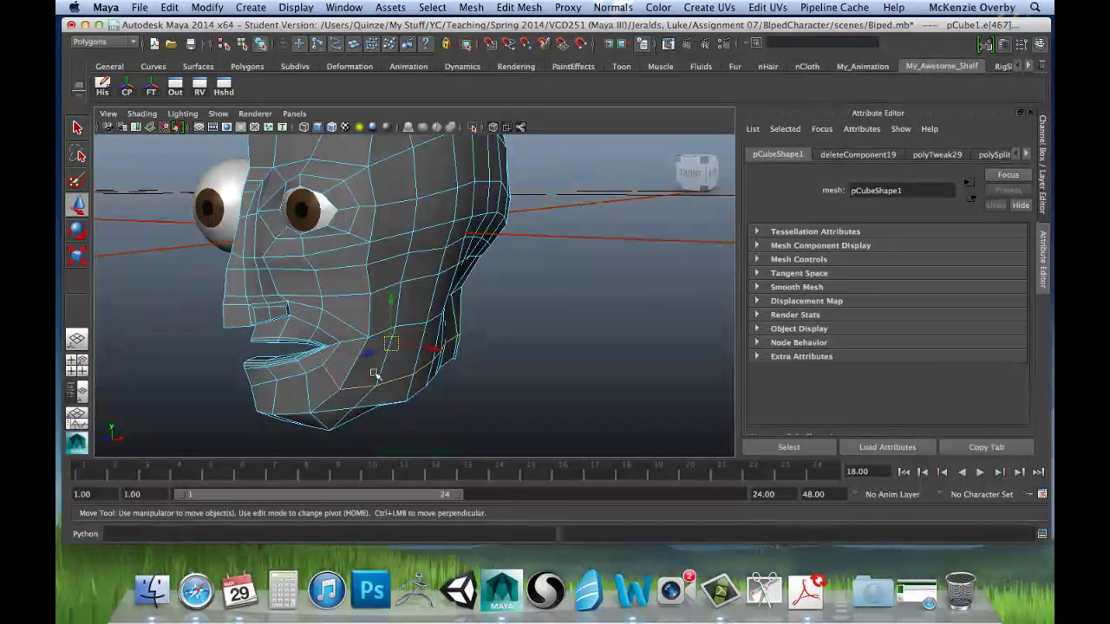
pyautogui.keyDown('alt'); pyautogui.moveTo(552, 339); pyautogui.dragTo(491, 344); pyautogui.keyUp('alt')
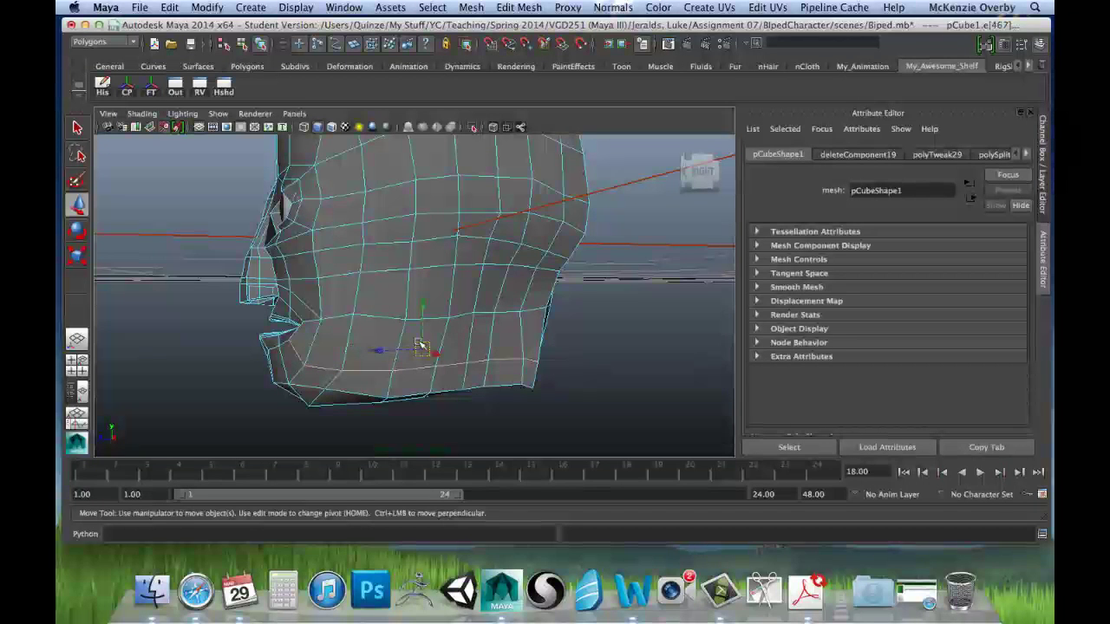
pyautogui.press('q')
pyautogui.press('super+s')
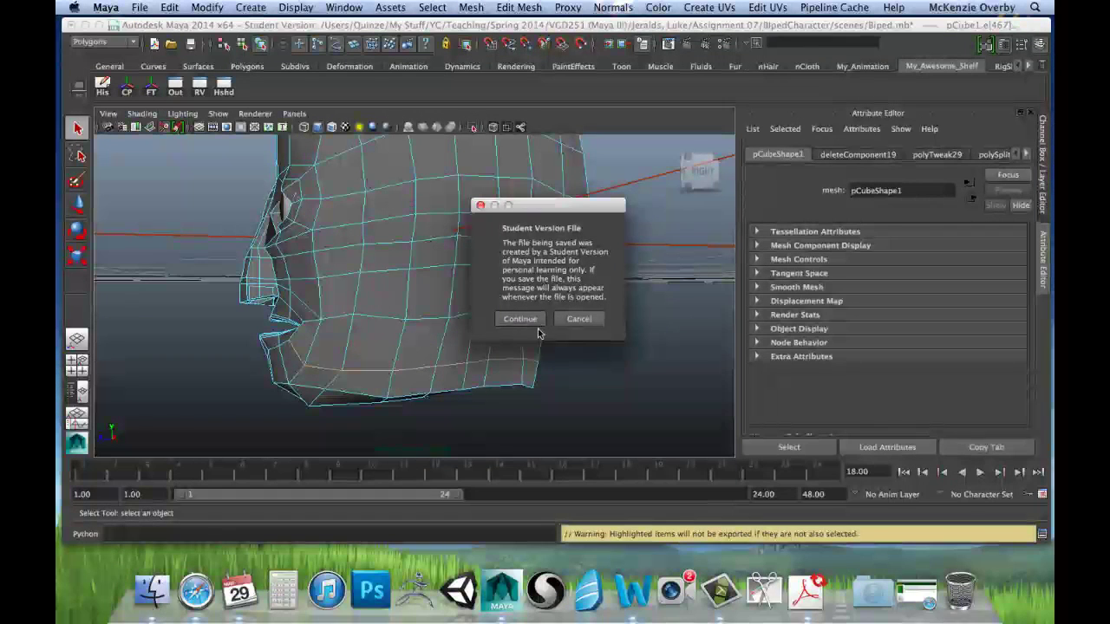
pyautogui.click(525, 319)
pyautogui.press('Delete')
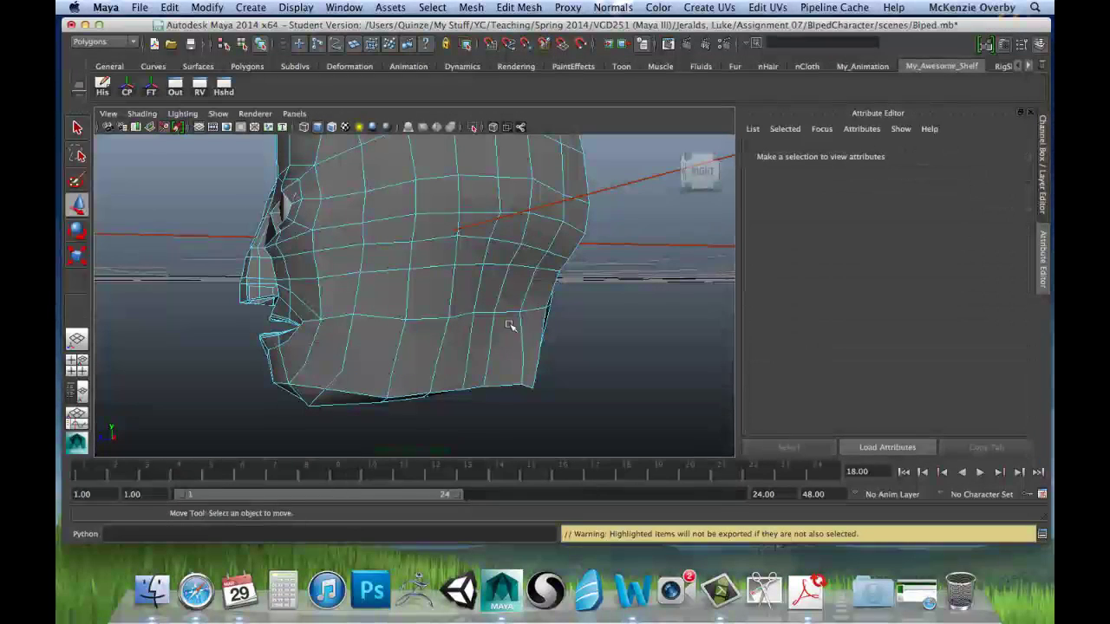
# Try to reposition the vertices left behind along the lower jaw after the edge loop deletion.
pyautogui.moveTo(342, 365); pyautogui.dragTo(289, 321, button='right')
pyautogui.click(313, 373)
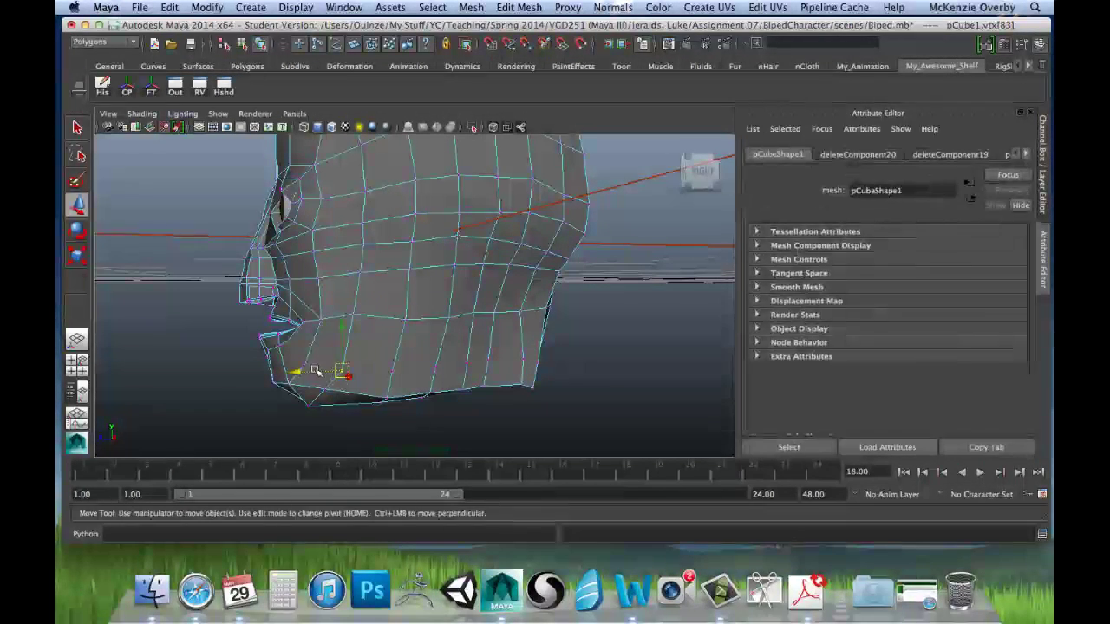
pyautogui.click(392, 373)
pyautogui.moveTo(395, 326); pyautogui.dragTo(394, 310)
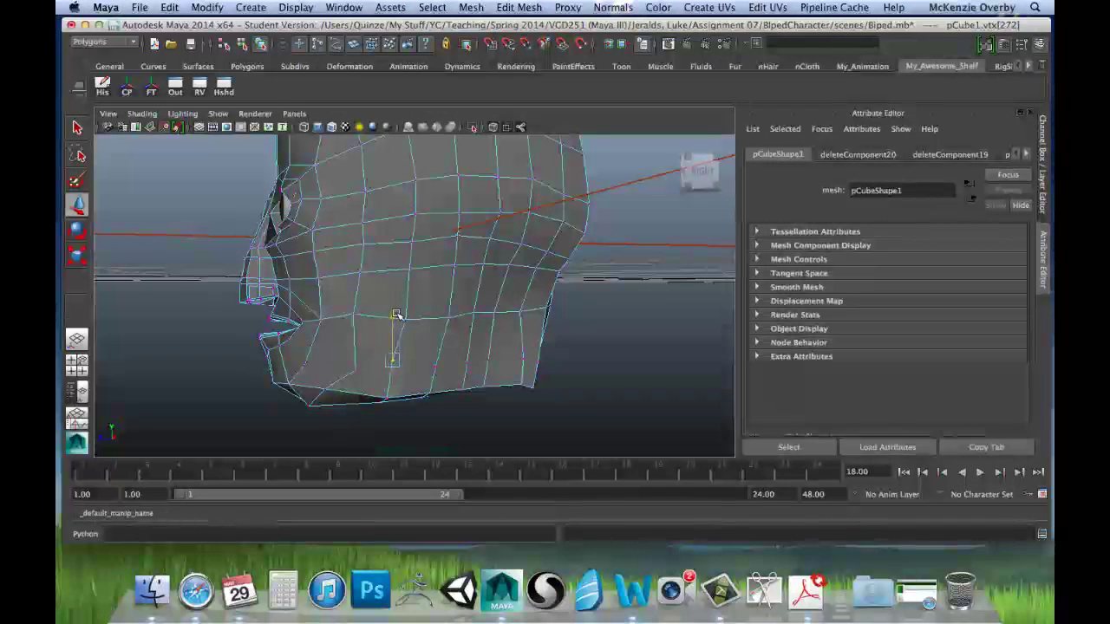
pyautogui.moveTo(364, 360); pyautogui.dragTo(331, 356)
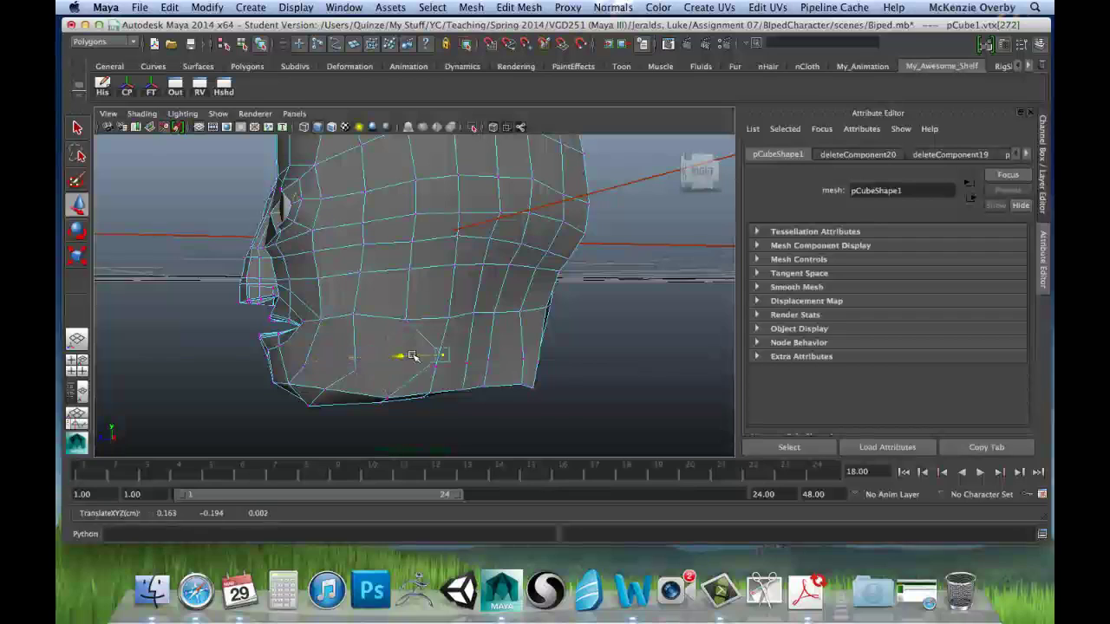
pyautogui.hotkey('ctrl', 'z')
pyautogui.hotkey('ctrl', 'z')
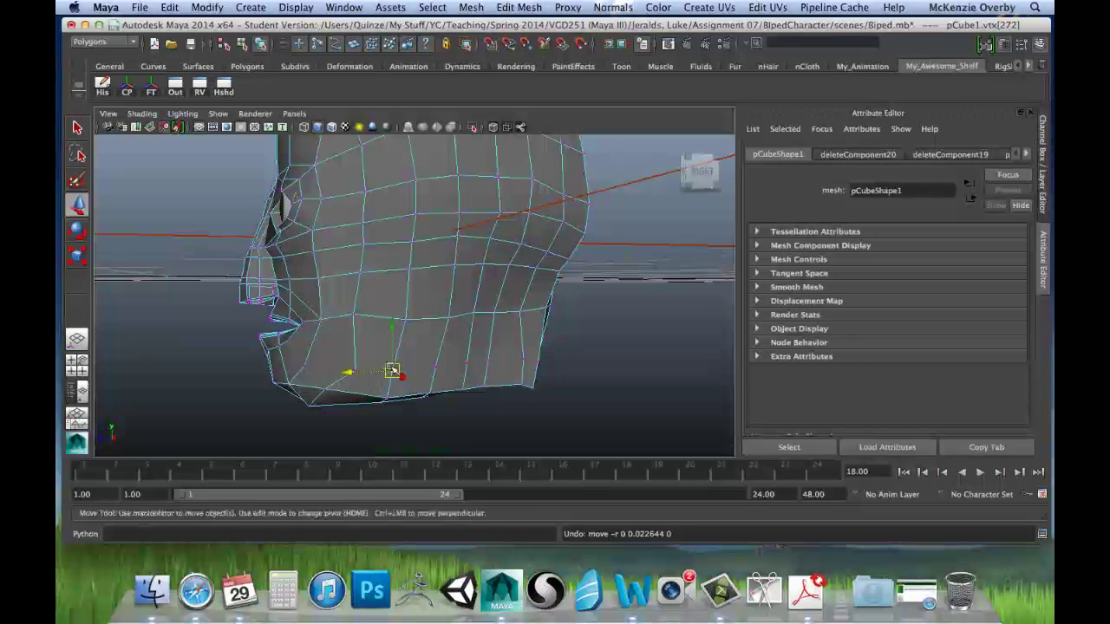
pyautogui.hotkey('ctrl', 'z')
pyautogui.hotkey('ctrl', 'z')
pyautogui.hotkey('ctrl', 'z')
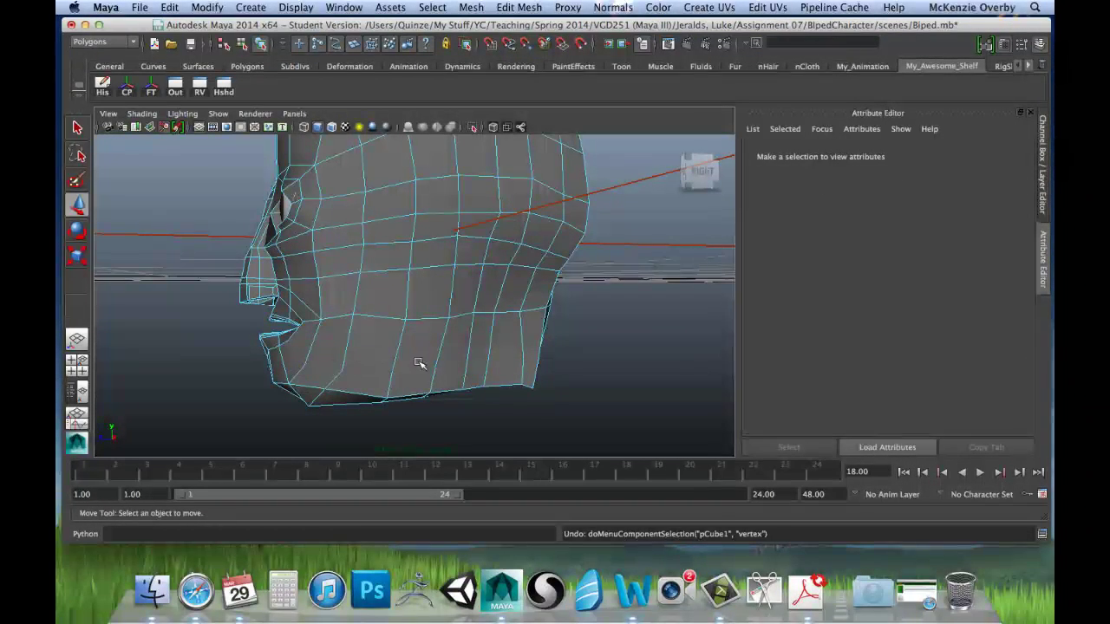
# Undo the jaw edge loop deletion and remove the loop with Delete Edge/Vertex so its vertices are removed too.
pyautogui.hotkey('ctrl', 'z')
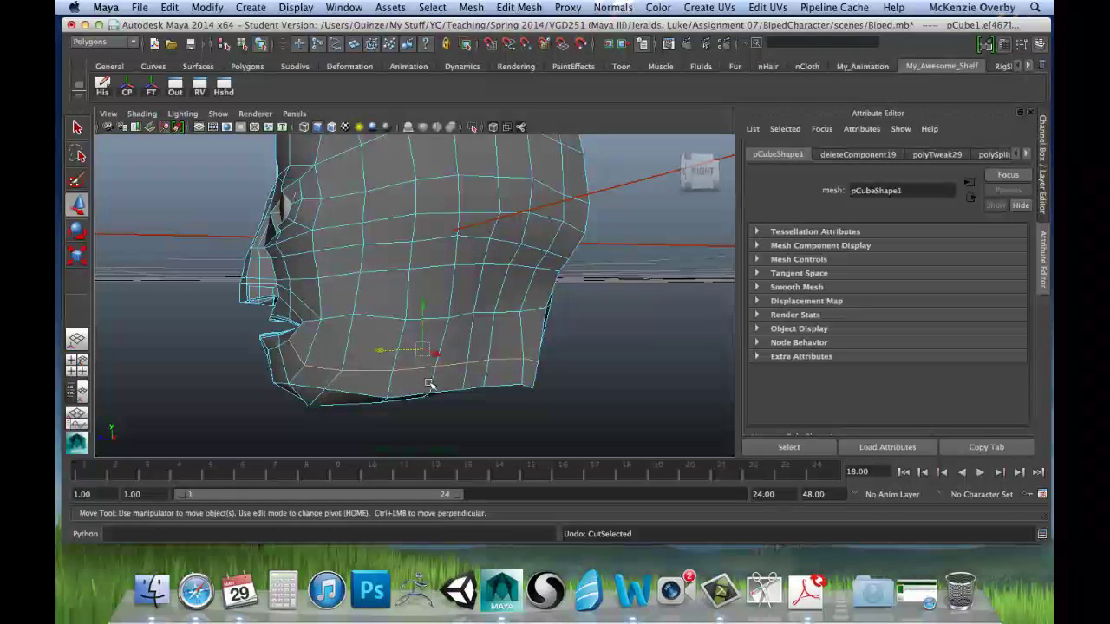
pyautogui.click(518, 7)
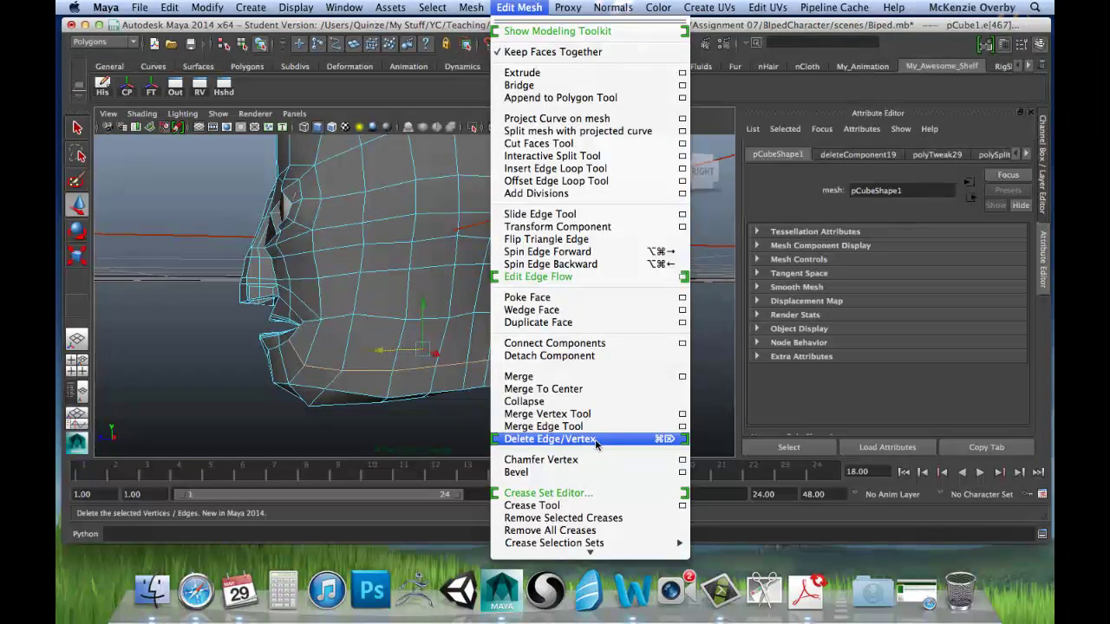
pyautogui.click(550, 439)
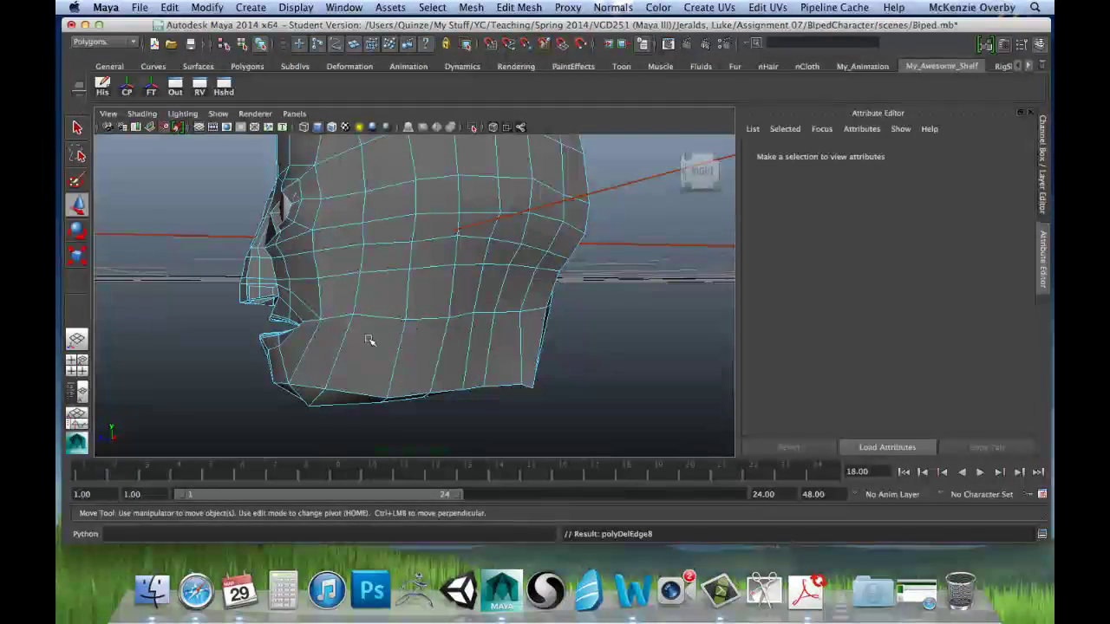
# In vertex mode, move the outer chin vertex below the mouth corner slightly up and outward.
pyautogui.keyDown('alt'); pyautogui.moveTo(368, 341); pyautogui.dragTo(372, 384); pyautogui.keyUp('alt')
pyautogui.moveTo(335, 320); pyautogui.dragTo(300, 319, button='right')
pyautogui.moveTo(327, 382)
pyautogui.keyDown('alt'); pyautogui.mouseDown()
pyautogui.moveTo(347, 402)
pyautogui.moveTo(338, 399)
pyautogui.mouseUp(); pyautogui.keyUp('alt')
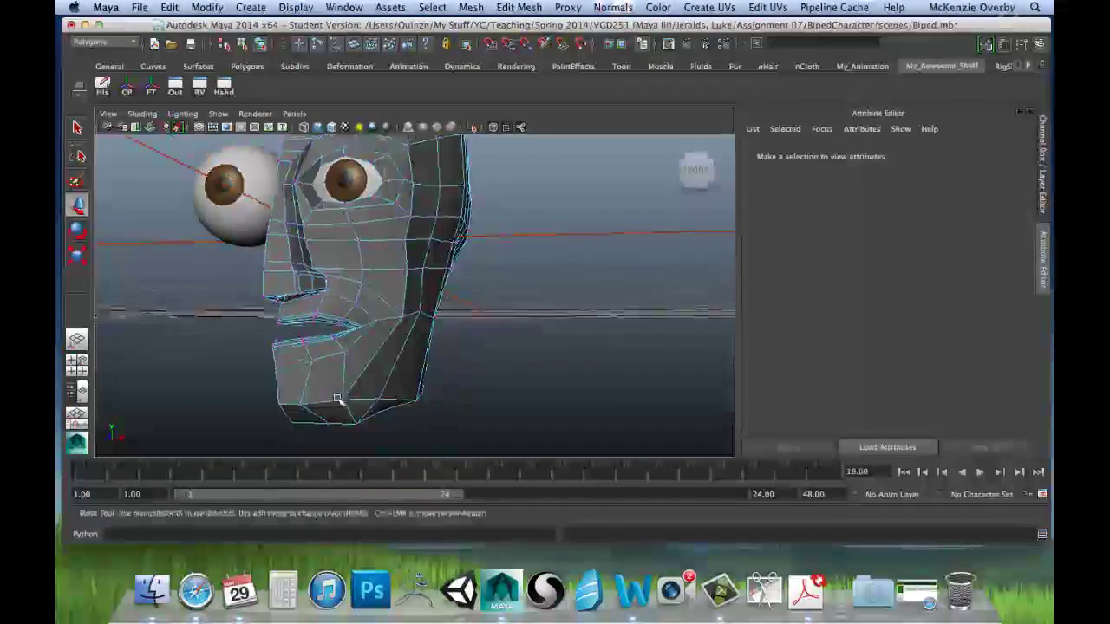
pyautogui.click(349, 397)
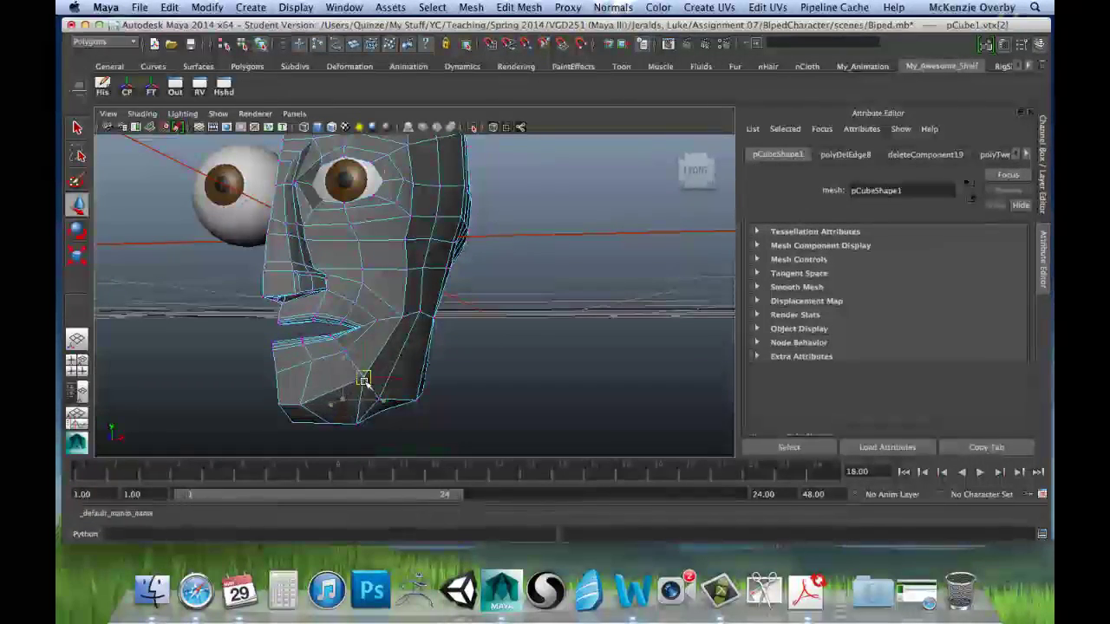
pyautogui.press('w')
pyautogui.moveTo(363, 382)
pyautogui.keyDown('alt'); pyautogui.mouseDown()
pyautogui.moveTo(347, 359)
pyautogui.moveTo(362, 388)
pyautogui.mouseUp(); pyautogui.keyUp('alt')
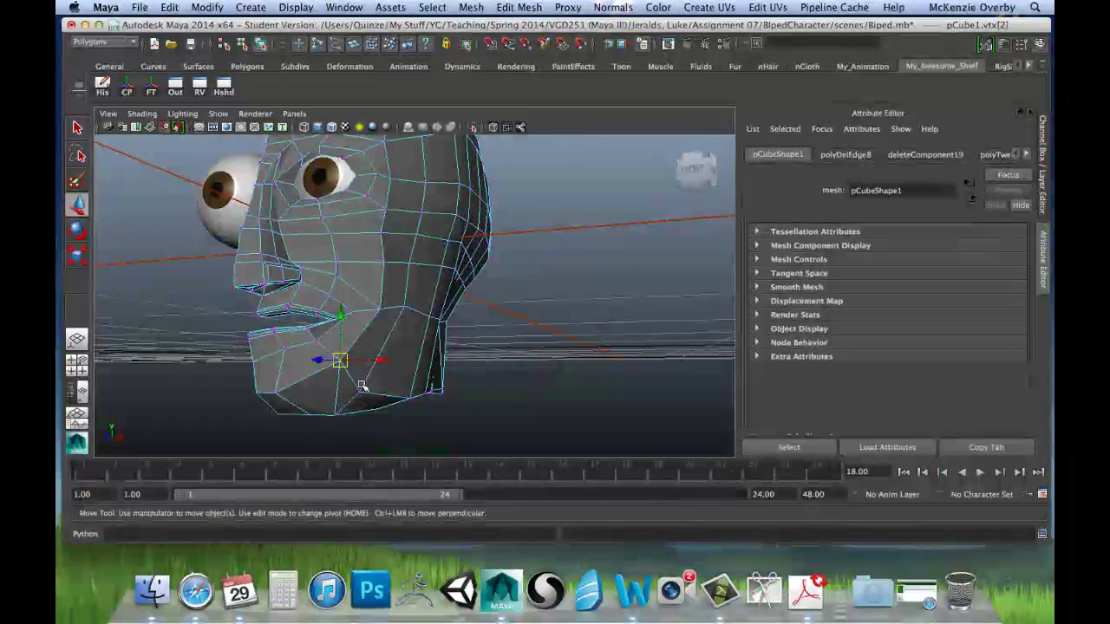
# Adjust the jawline vertices behind the chin toward the rear of the jaw to round the jaw's contour.
pyautogui.click(366, 387)
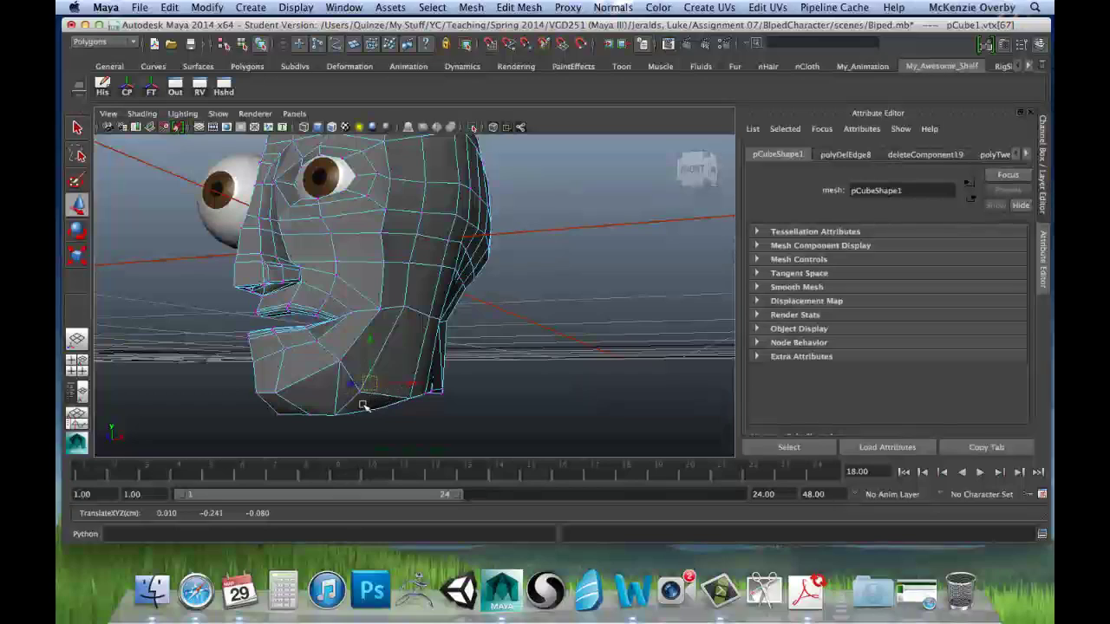
pyautogui.press('z')
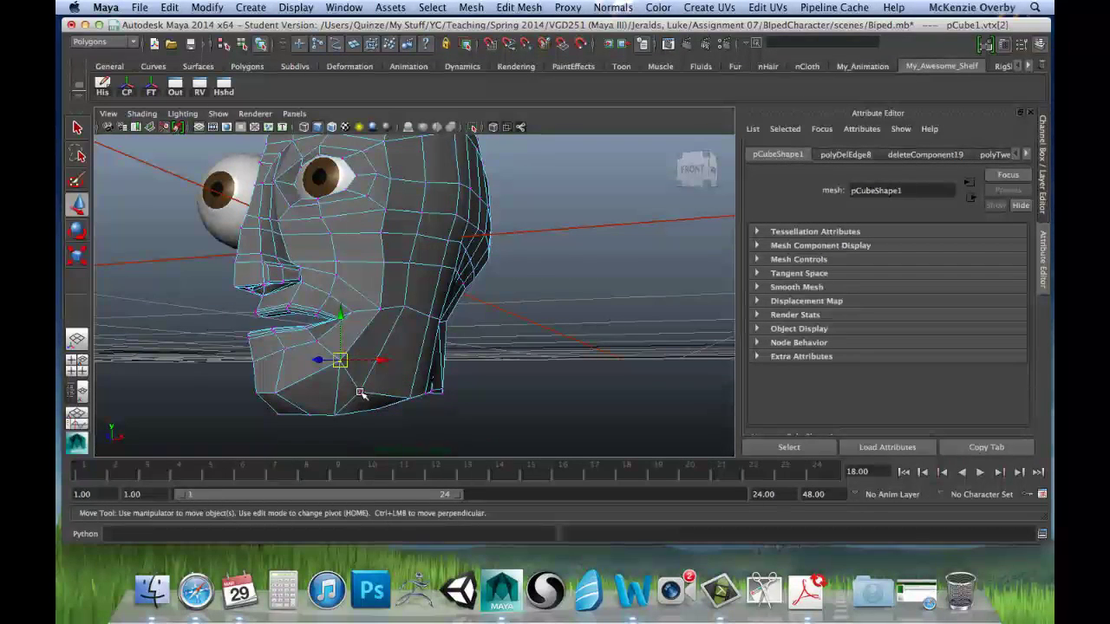
pyautogui.click(361, 393)
pyautogui.keyDown('alt'); pyautogui.moveTo(375, 391); pyautogui.dragTo(418, 399); pyautogui.keyUp('alt')
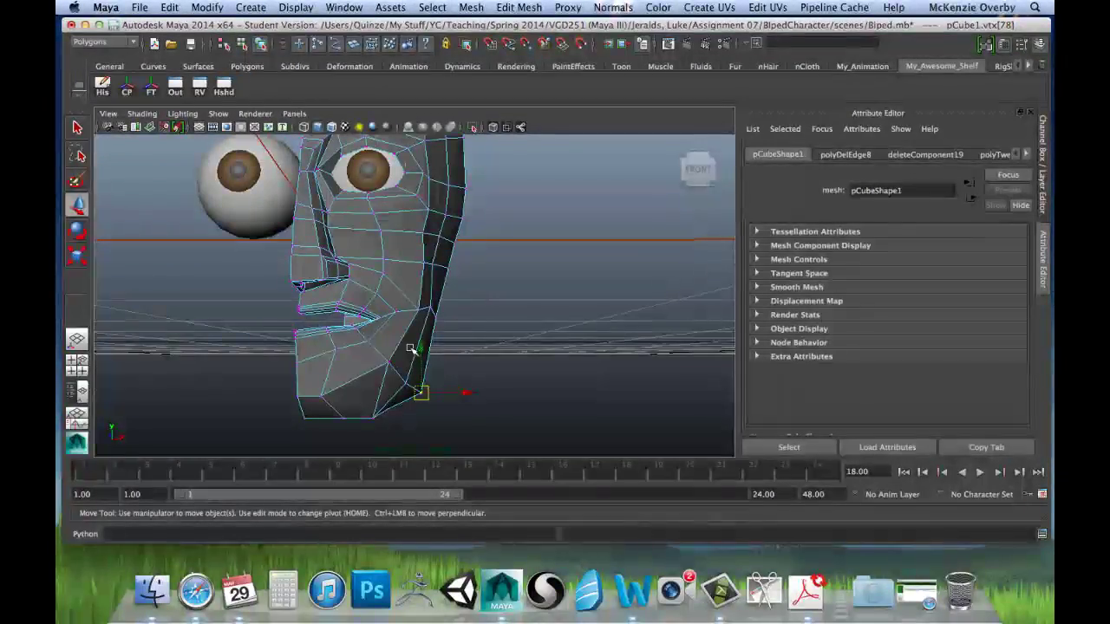
# Reposition the vertices on and just below the lower lip to even out the edge spacing on the chin.
pyautogui.click(335, 350)
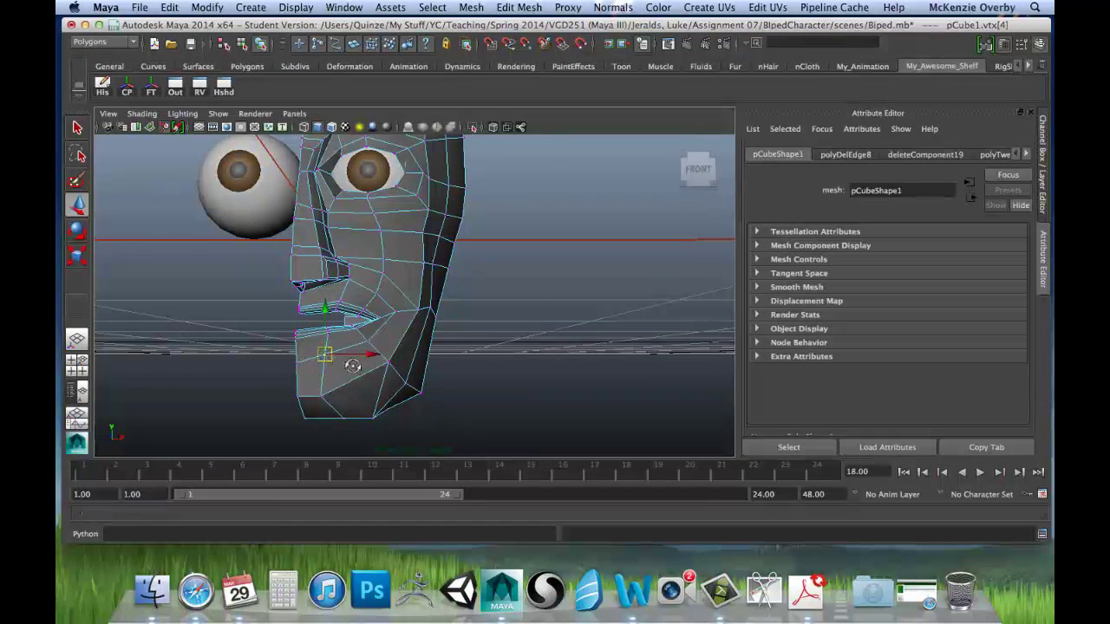
pyautogui.keyDown('alt'); pyautogui.moveTo(352, 365); pyautogui.dragTo(312, 334); pyautogui.keyUp('alt')
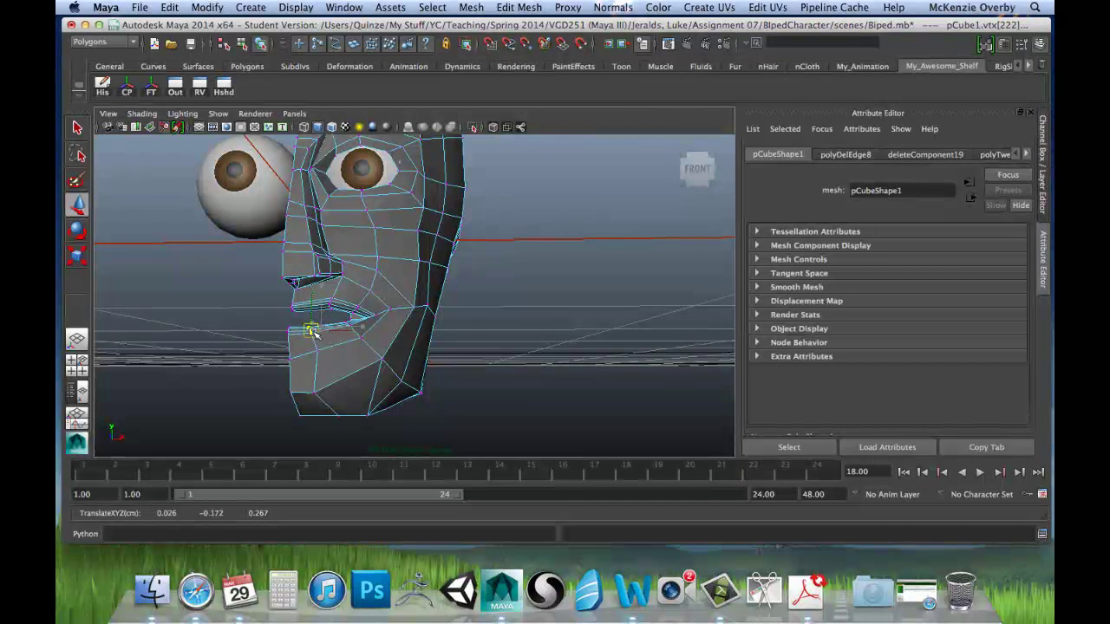
pyautogui.moveTo(318, 352); pyautogui.dragTo(366, 378)
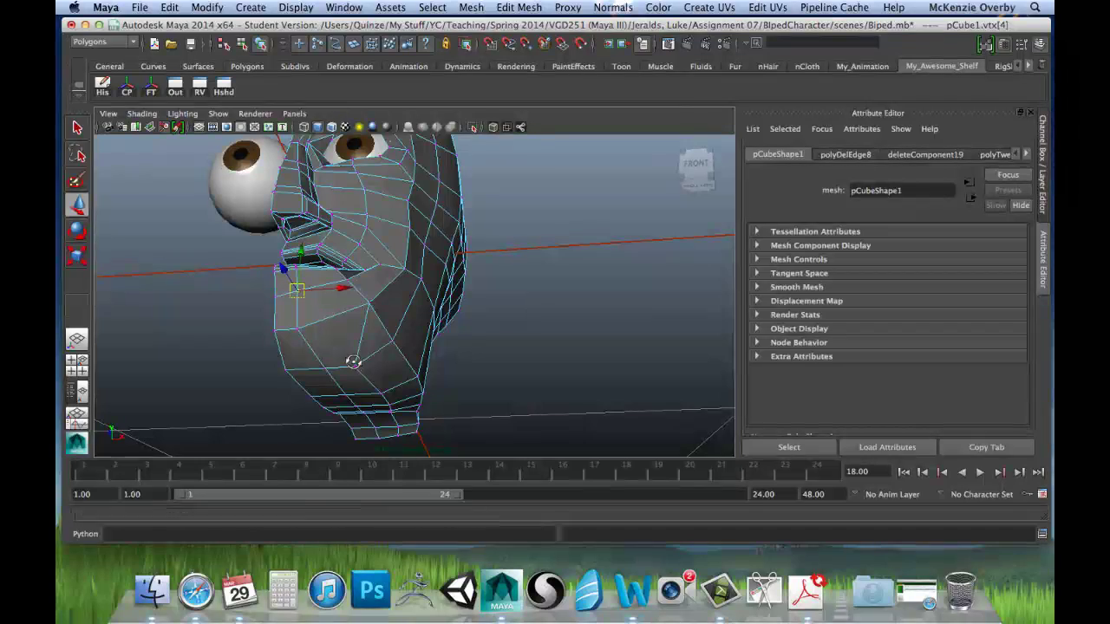
pyautogui.keyDown('alt'); pyautogui.moveTo(352, 360); pyautogui.dragTo(322, 303); pyautogui.keyUp('alt')
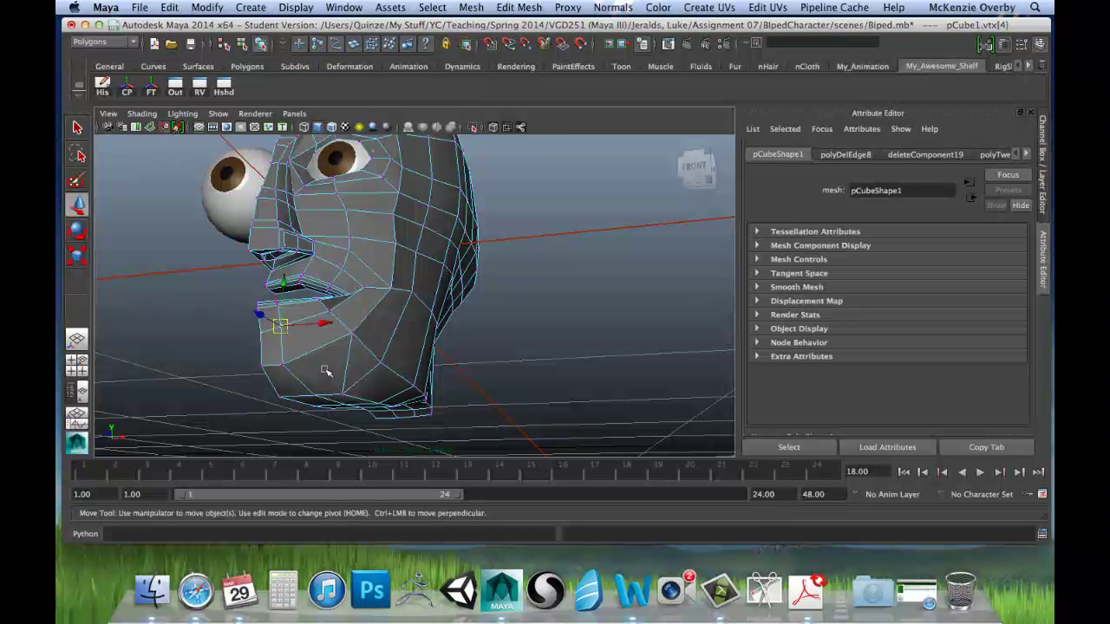
pyautogui.keyDown('alt'); pyautogui.moveTo(308, 335); pyautogui.dragTo(414, 391); pyautogui.keyUp('alt')
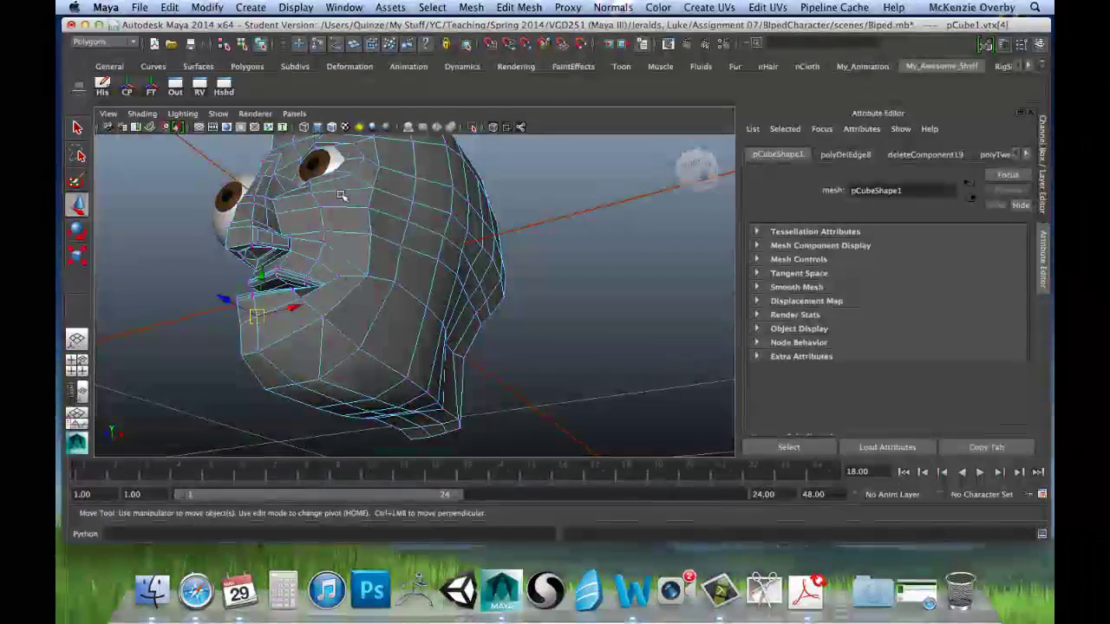
# With the Interactive Split Tool, cut a new edge line from the jawline vertex up the chin, over the lower lip and into the mouth interior.
pyautogui.click(519, 7)
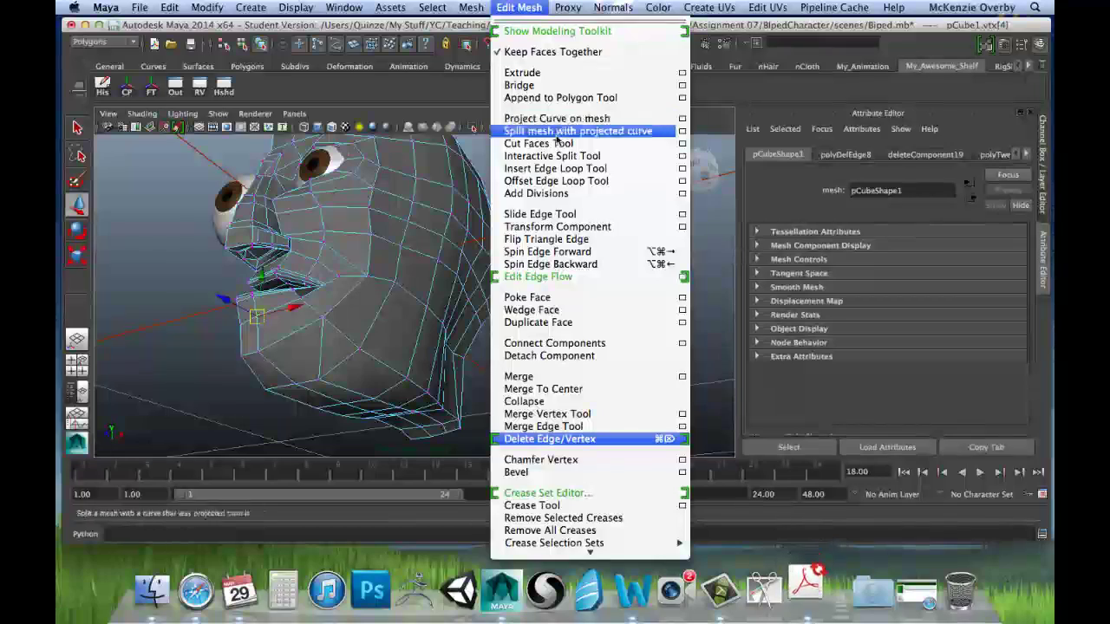
pyautogui.click(555, 161)
pyautogui.keyDown('alt'); pyautogui.moveTo(555, 161); pyautogui.dragTo(433, 222); pyautogui.keyUp('alt')
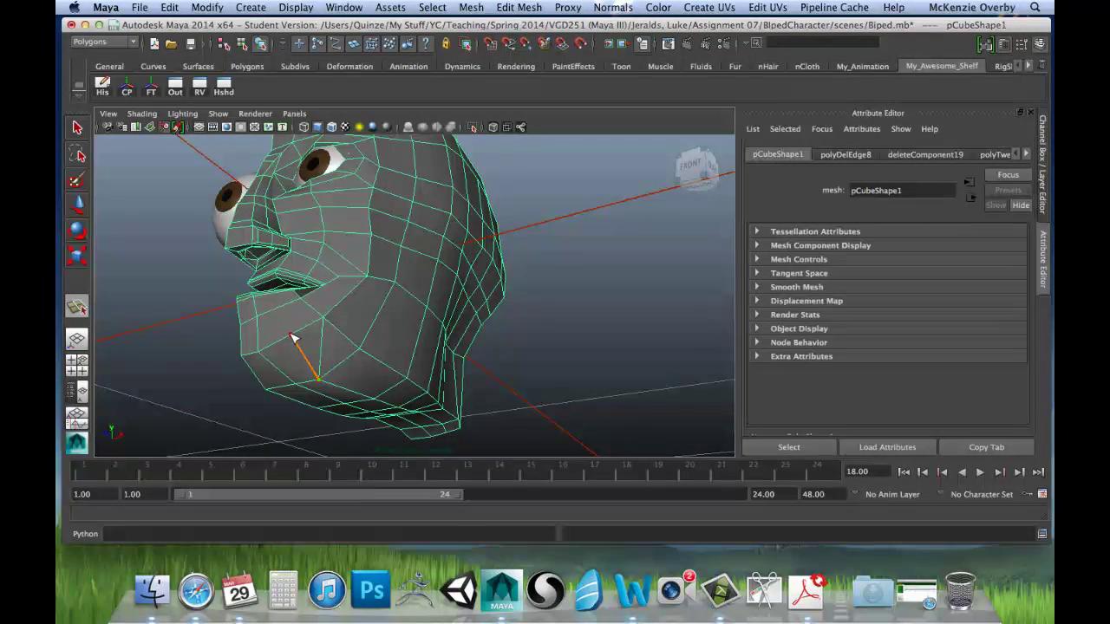
pyautogui.keyDown('alt'); pyautogui.moveTo(279, 311); pyautogui.dragTo(523, 379); pyautogui.keyUp('alt')
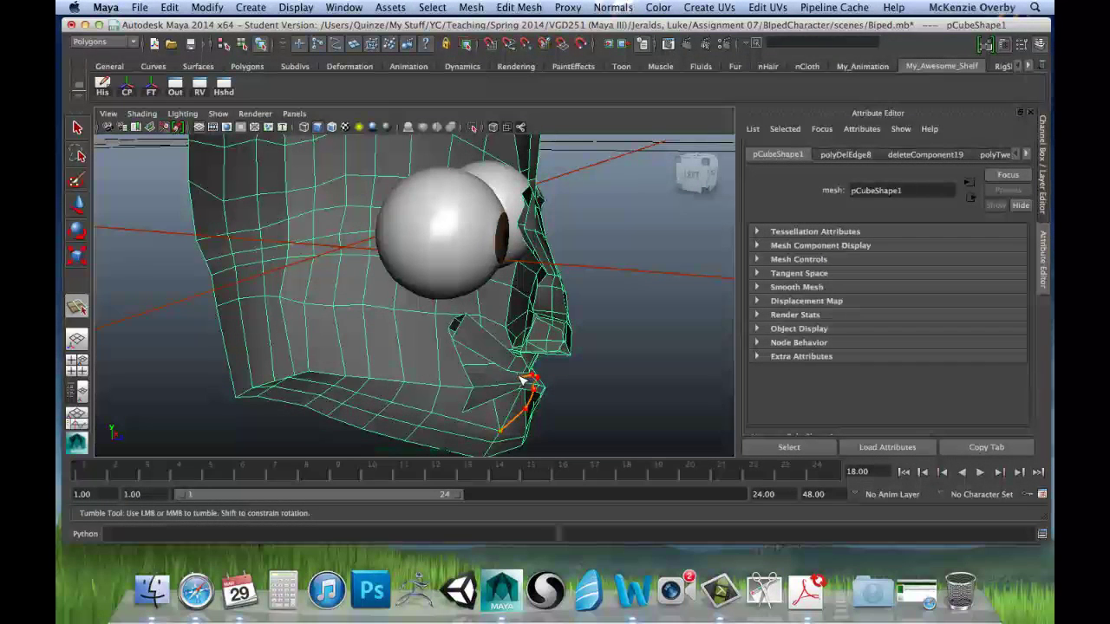
pyautogui.click(470, 383)
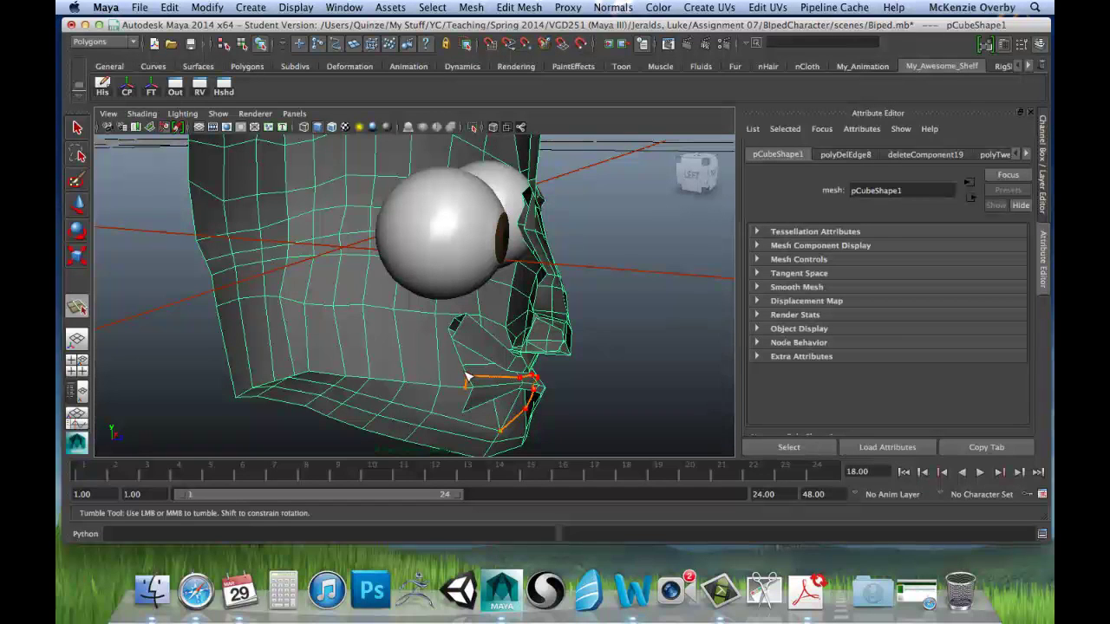
pyautogui.press('Return')
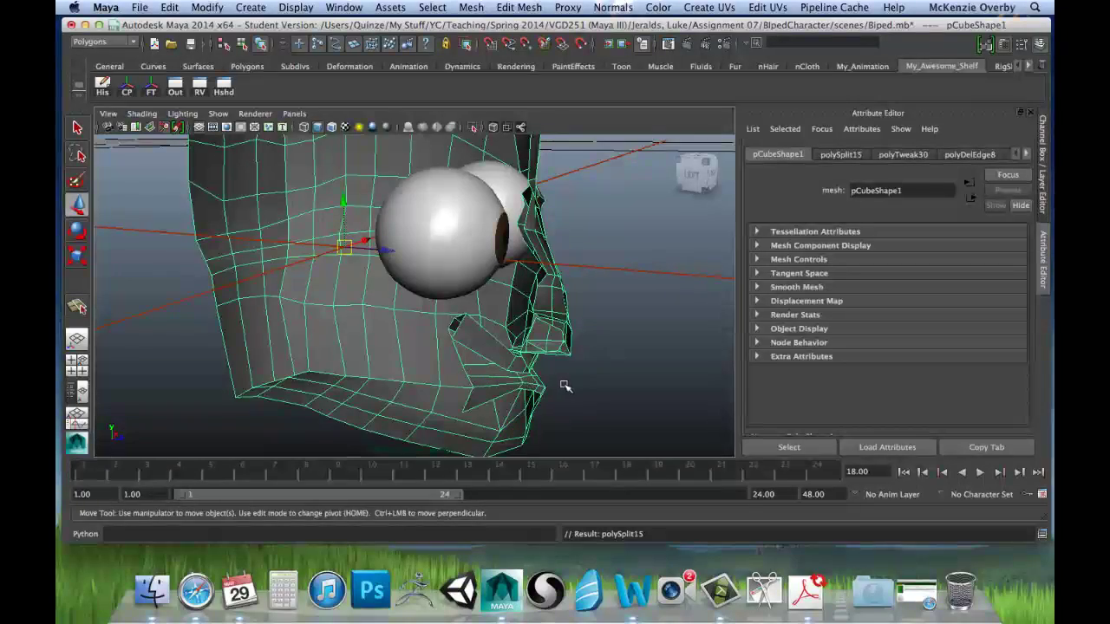
# Remove the old vertical edge beside the new chin cut, running from the jawline toward the mouth corner, with Delete Edge/Vertex.
pyautogui.keyDown('alt'); pyautogui.moveTo(565, 384); pyautogui.dragTo(317, 350); pyautogui.keyUp('alt')
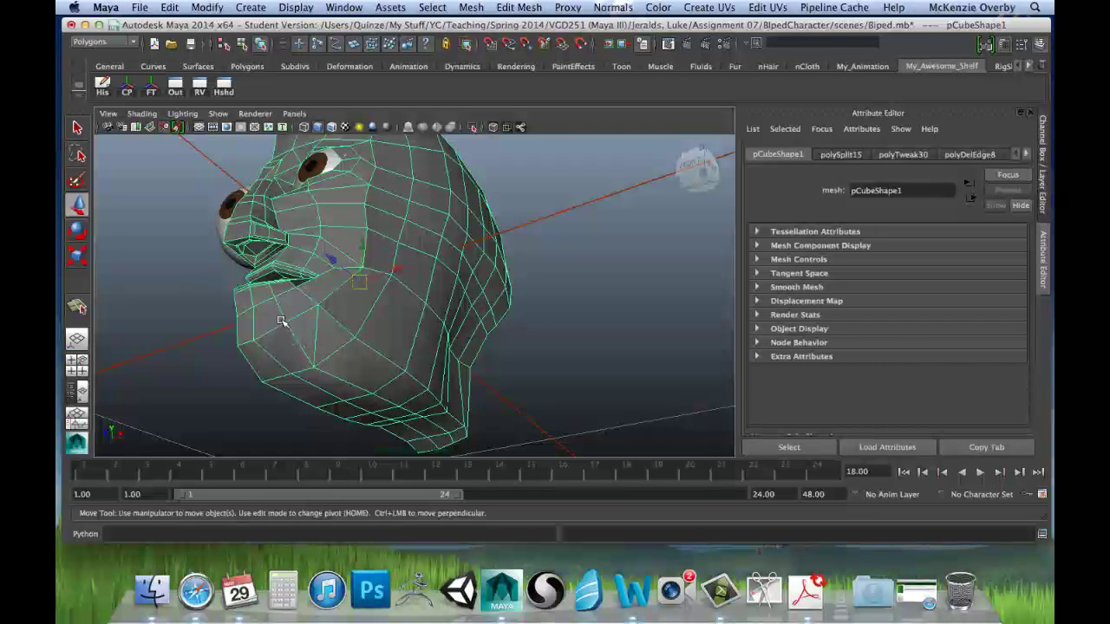
pyautogui.keyDown('alt'); pyautogui.moveTo(261, 295); pyautogui.dragTo(291, 319); pyautogui.keyUp('alt')
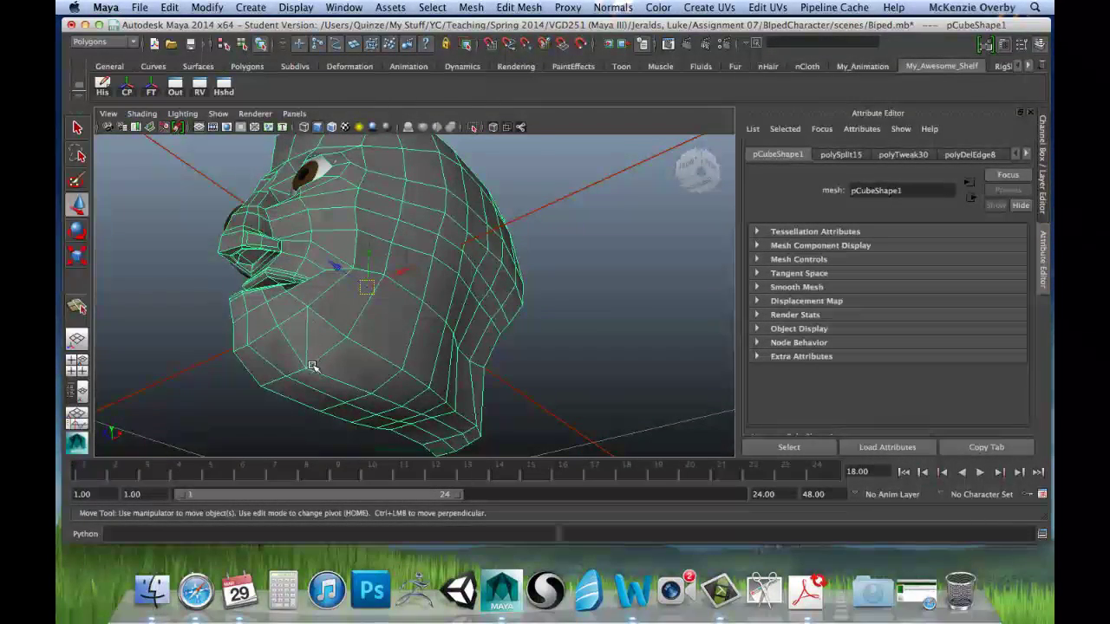
pyautogui.moveTo(311, 335); pyautogui.dragTo(311, 314, button='right')
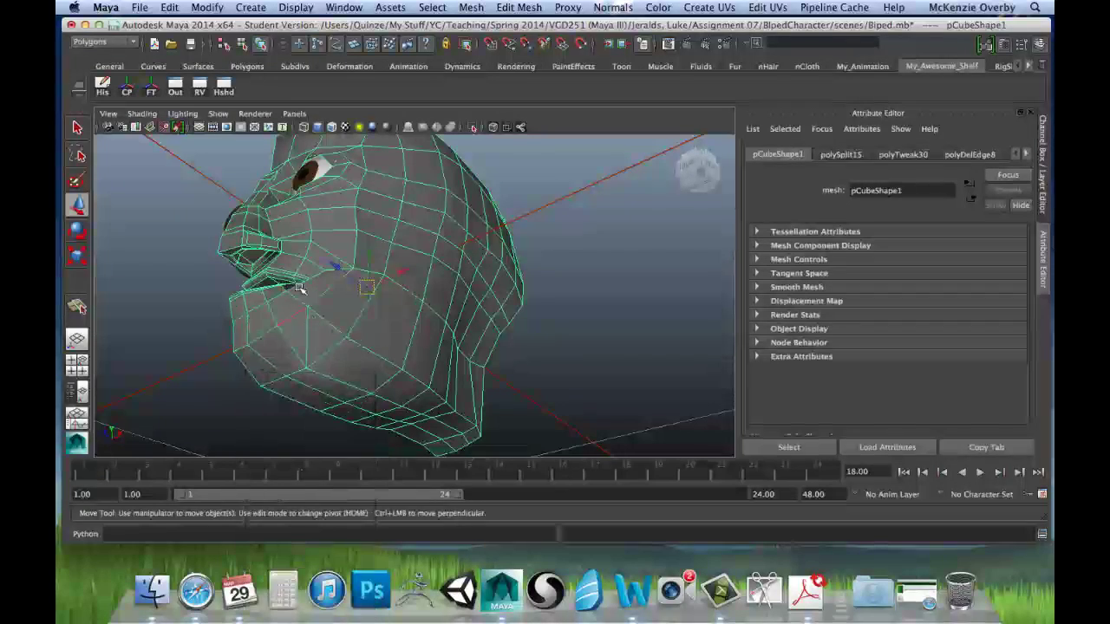
pyautogui.click(297, 347)
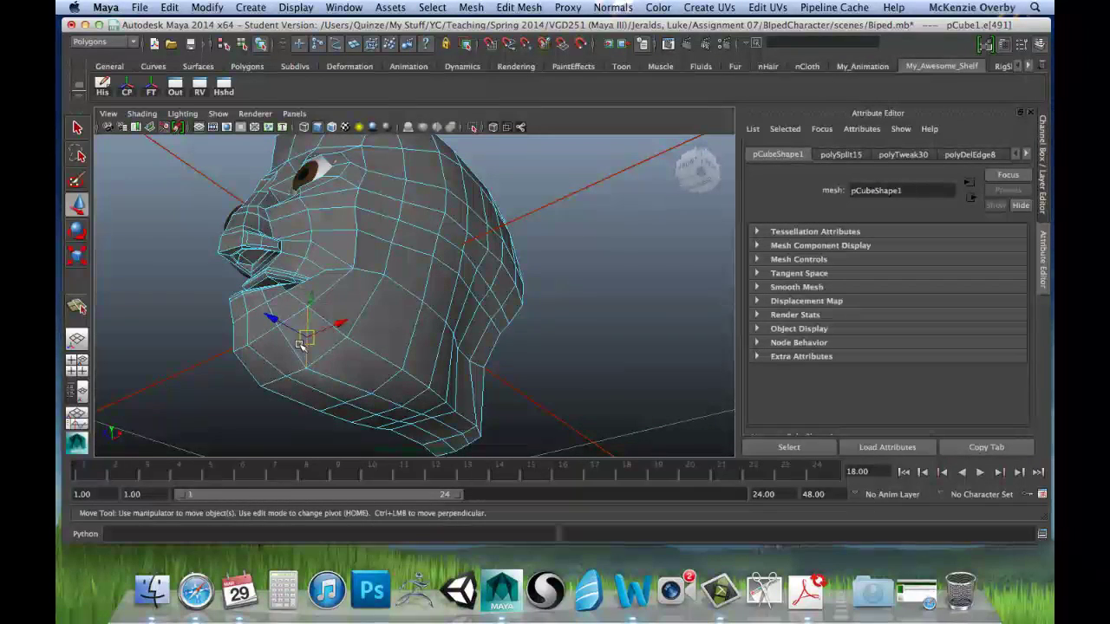
pyautogui.click(519, 7)
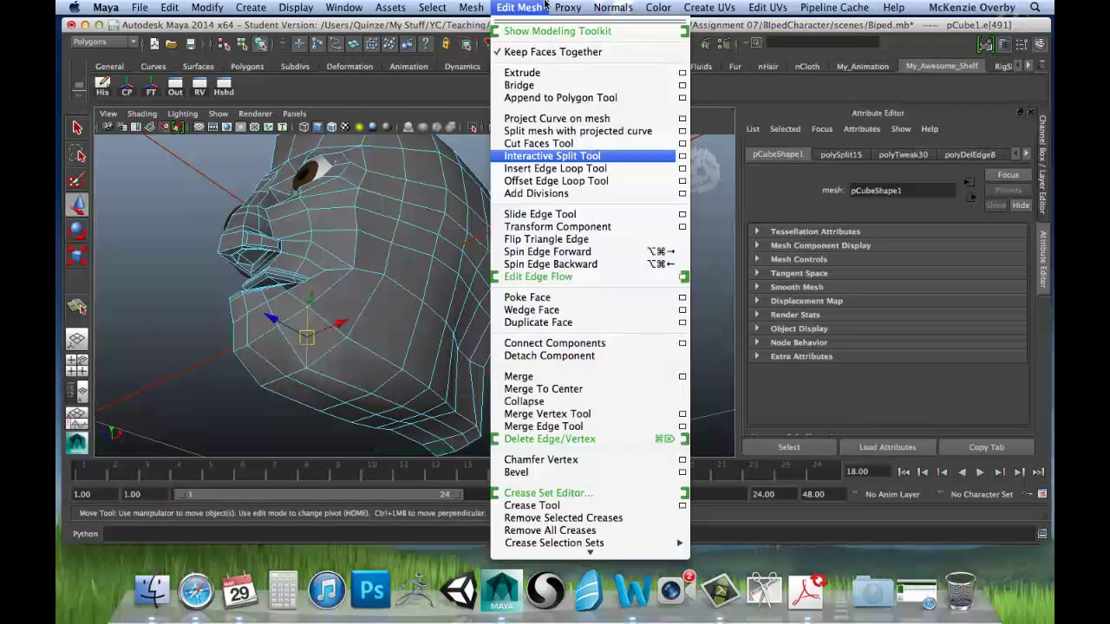
pyautogui.click(583, 440)
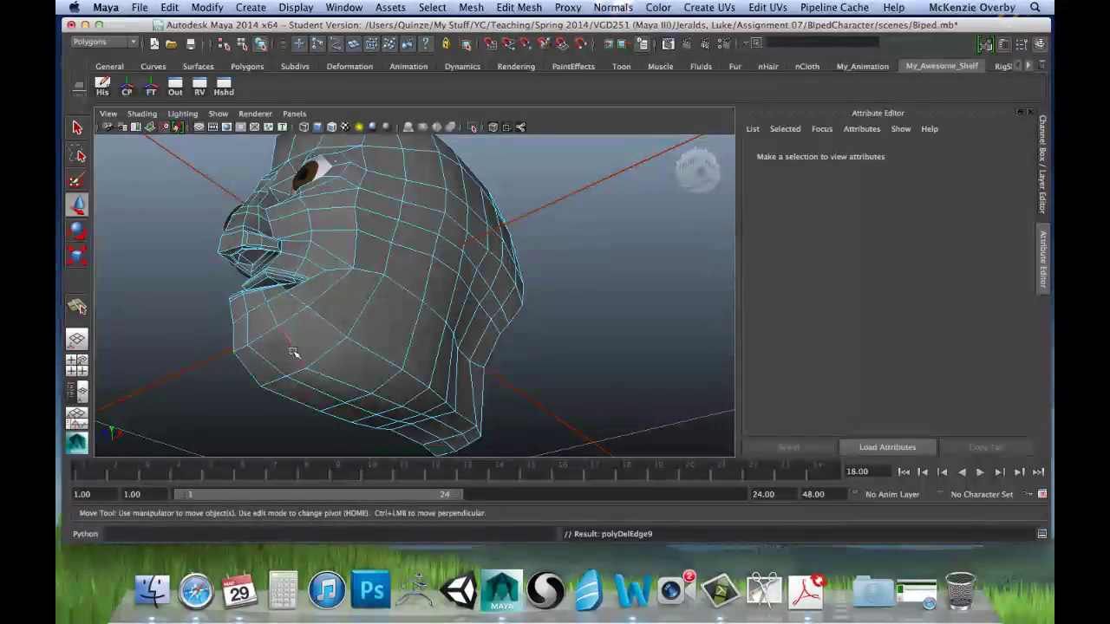
# Examine the edge flow of the half head from the front and side, covering the jaw, forehead and back of the skull.
pyautogui.keyDown('alt'); pyautogui.moveTo(293, 353); pyautogui.dragTo(416, 461); pyautogui.keyUp('alt')
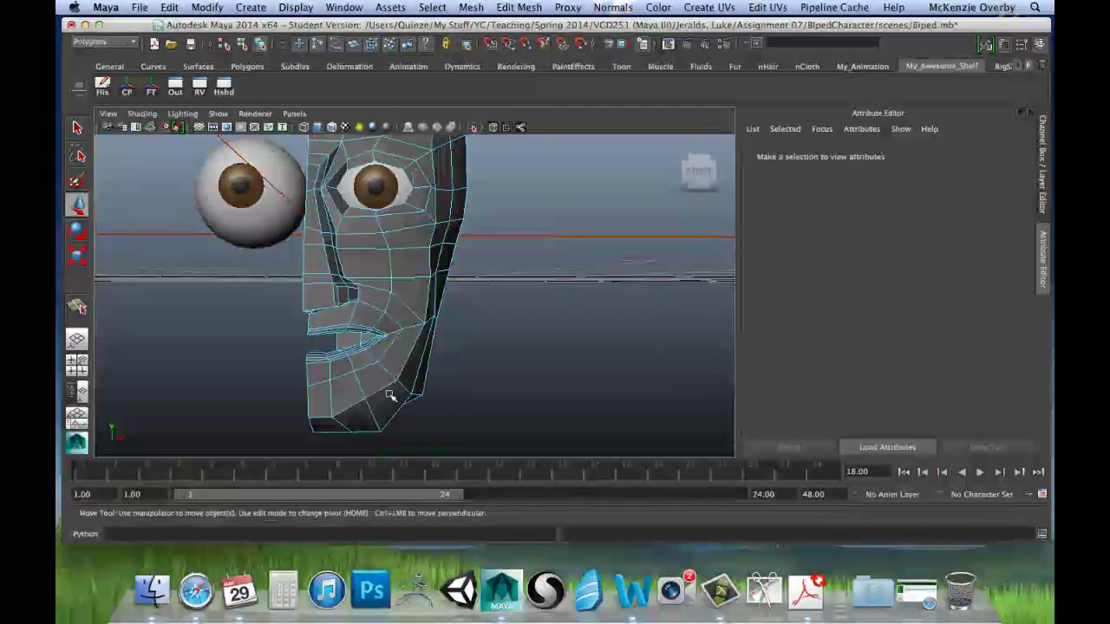
pyautogui.keyDown('alt'); pyautogui.moveTo(390, 396); pyautogui.dragTo(471, 374); pyautogui.keyUp('alt')
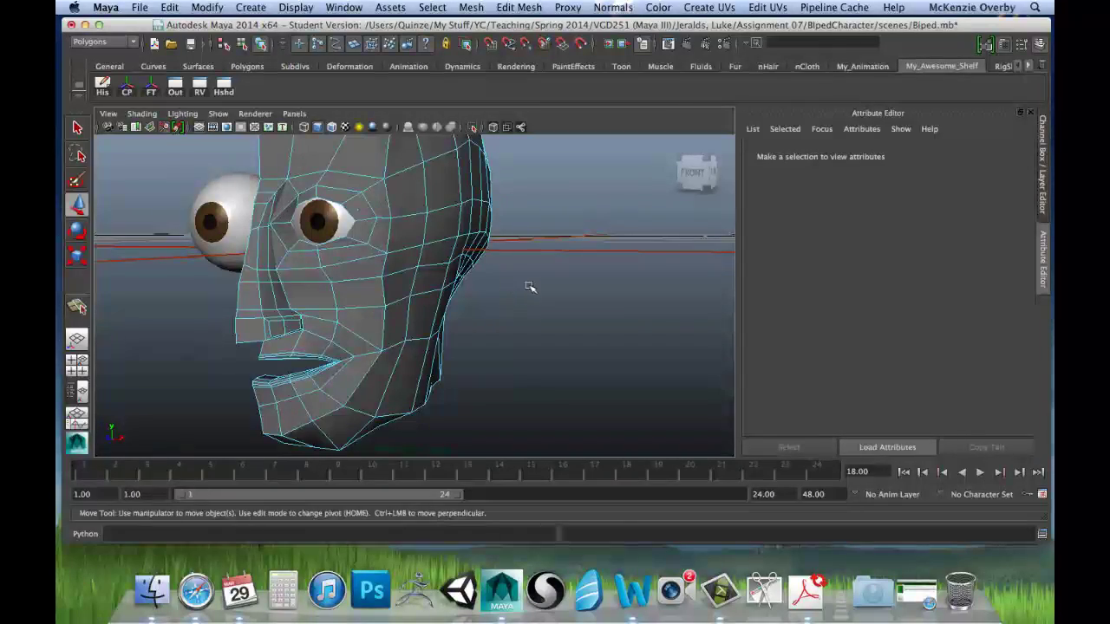
pyautogui.keyDown('alt'); pyautogui.moveTo(529, 286); pyautogui.dragTo(423, 283); pyautogui.keyUp('alt')
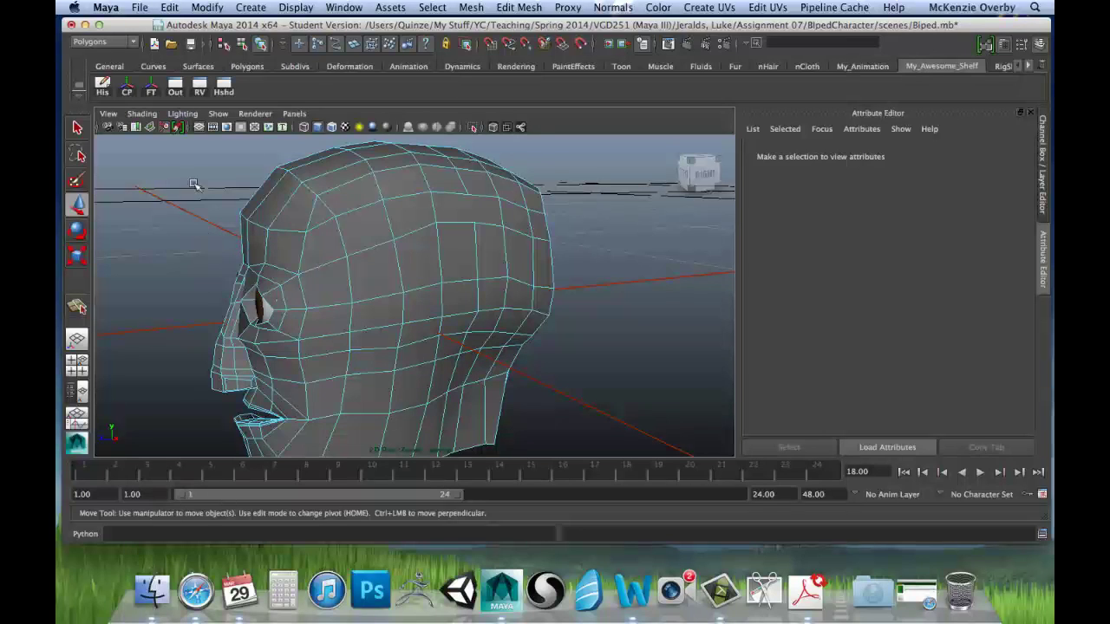
pyautogui.keyDown('alt'); pyautogui.moveTo(286, 284); pyautogui.dragTo(334, 232); pyautogui.keyUp('alt')
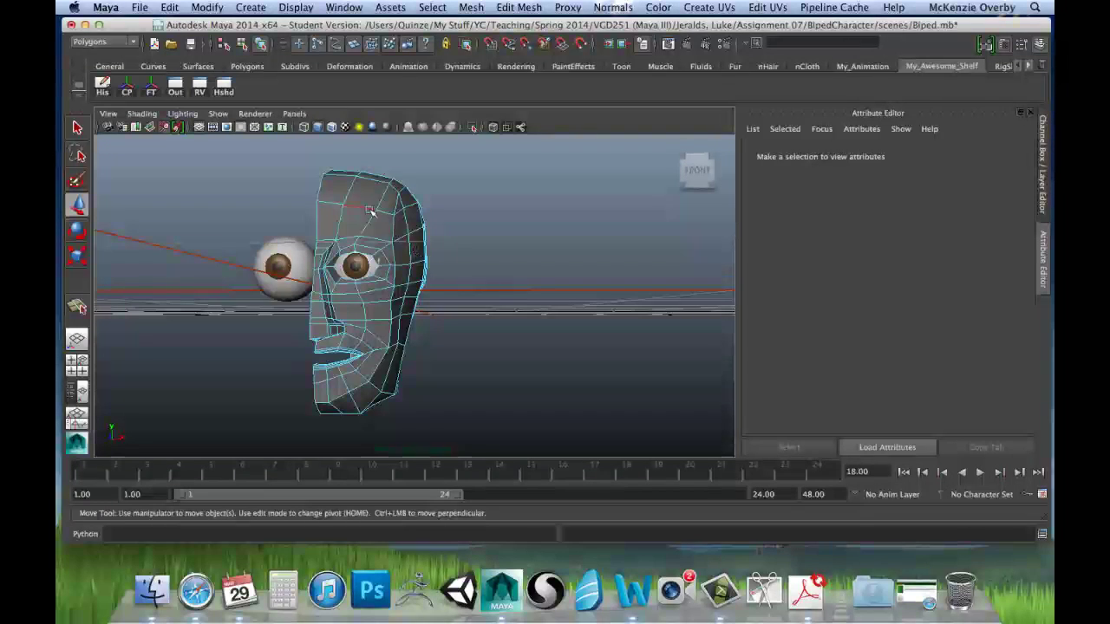
pyautogui.keyDown('alt'); pyautogui.moveTo(447, 294); pyautogui.dragTo(369, 327); pyautogui.keyUp('alt')
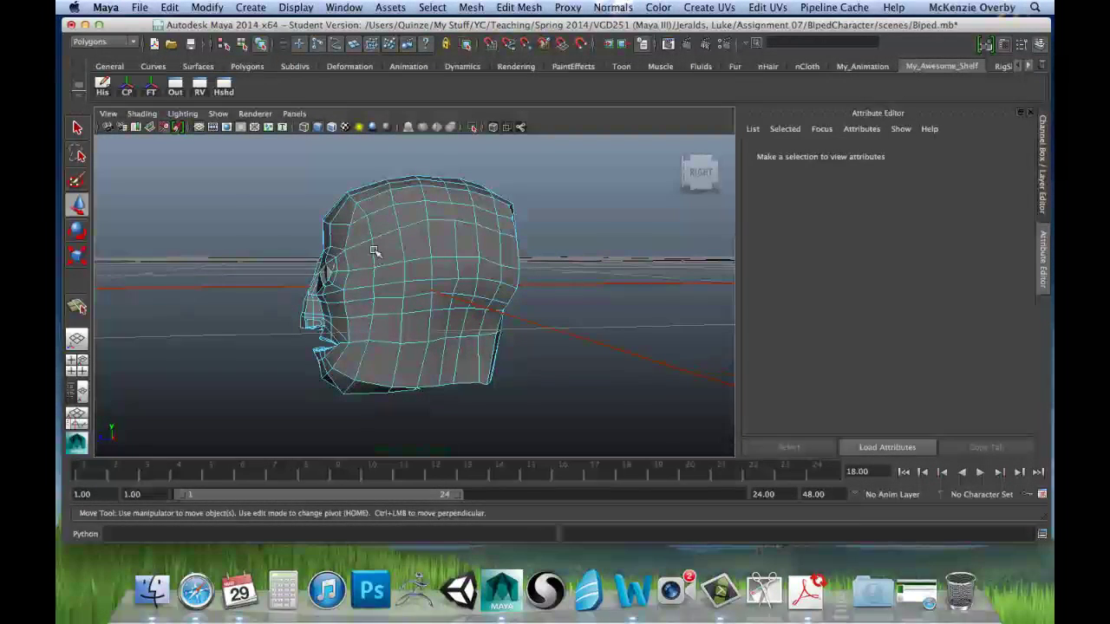
# With the Interactive Split Tool, cut a diagonal edge across the temple, from the forehead corner vertex down to the next side vertex.
pyautogui.keyDown('alt'); pyautogui.moveTo(318, 266); pyautogui.dragTo(429, 249, button='right'); pyautogui.keyUp('alt')
pyautogui.click(518, 7)
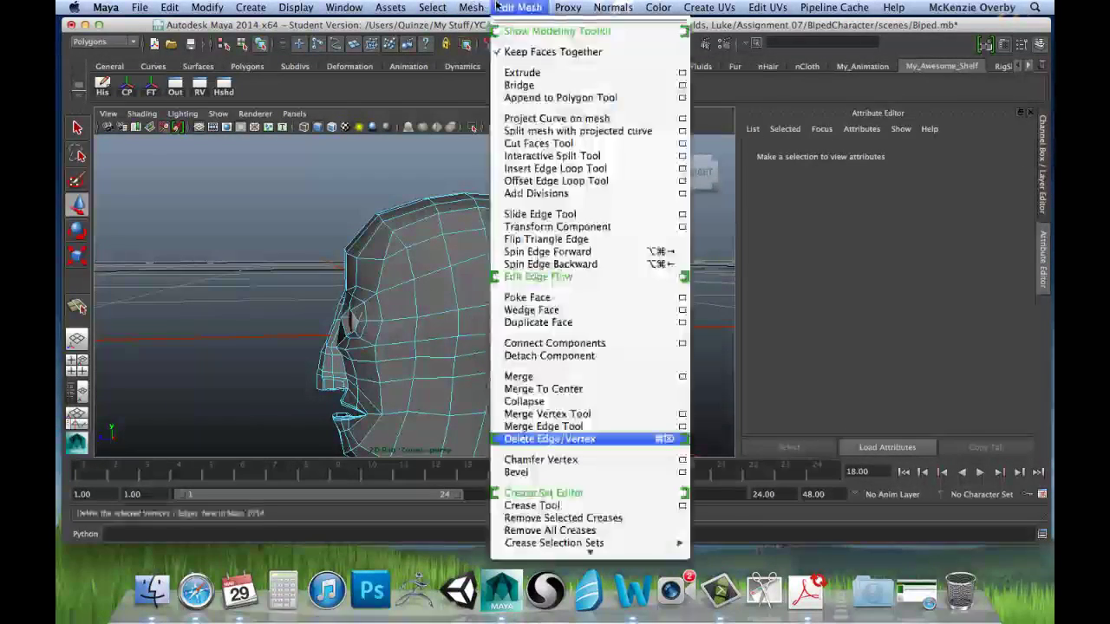
pyautogui.click(553, 156)
pyautogui.moveTo(360, 280)
pyautogui.keyDown('alt'); pyautogui.mouseDown()
pyautogui.moveTo(400, 283)
pyautogui.moveTo(364, 261)
pyautogui.mouseUp(); pyautogui.keyUp('alt')
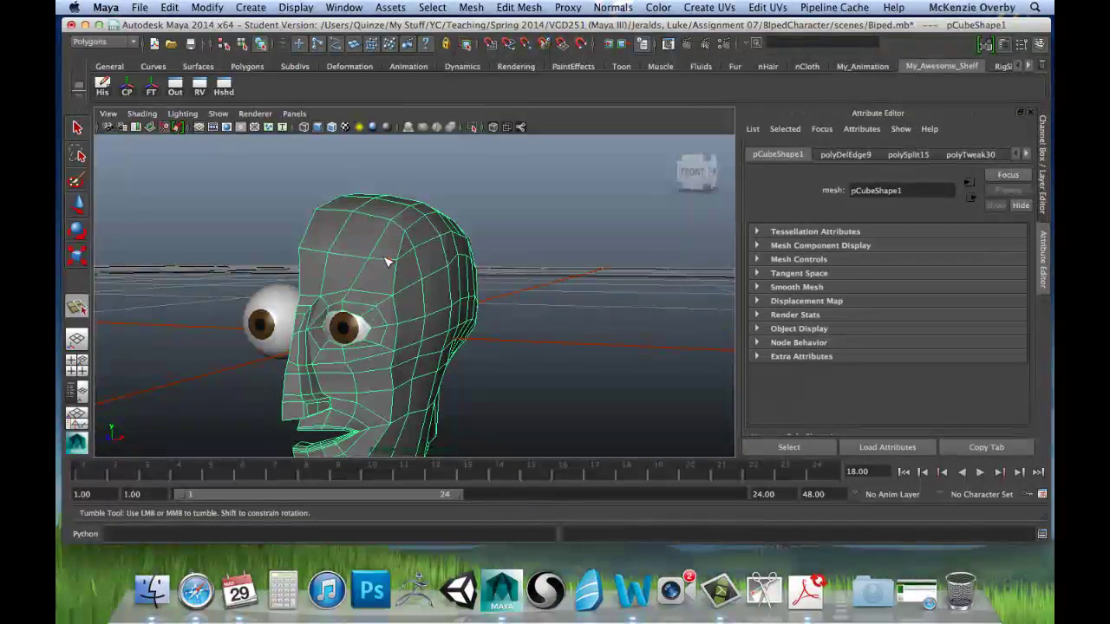
pyautogui.keyDown('alt'); pyautogui.moveTo(329, 315); pyautogui.dragTo(271, 269); pyautogui.keyUp('alt')
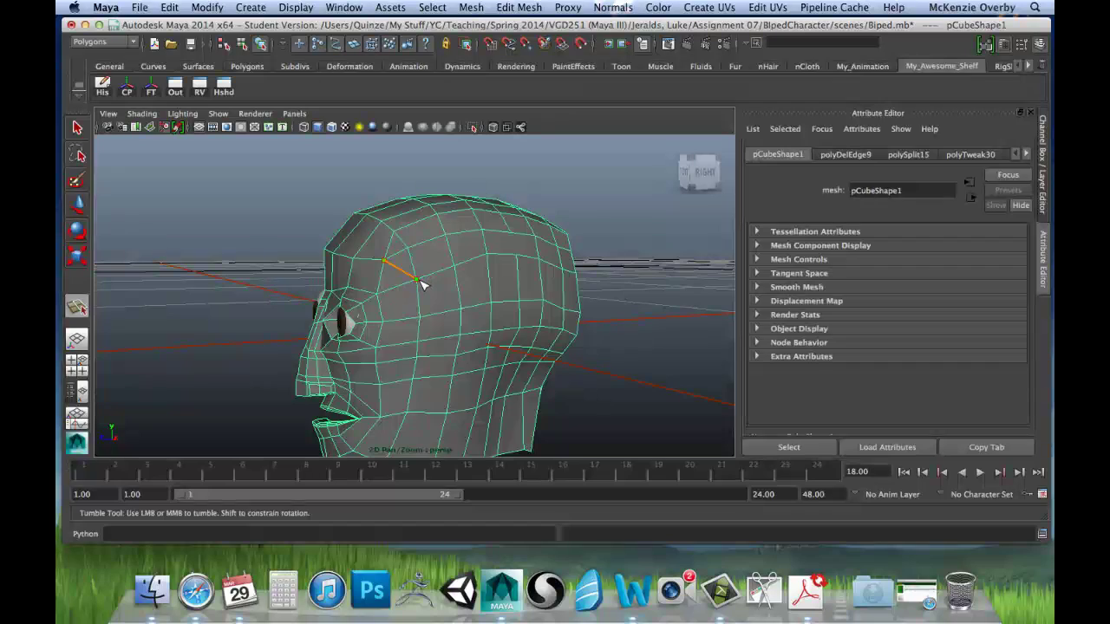
pyautogui.press('w')
# Examine the edge flow around the eye, forehead and temple from the front, side and three-quarter views.
pyautogui.keyDown('alt'); pyautogui.moveTo(399, 316); pyautogui.dragTo(318, 263); pyautogui.keyUp('alt')
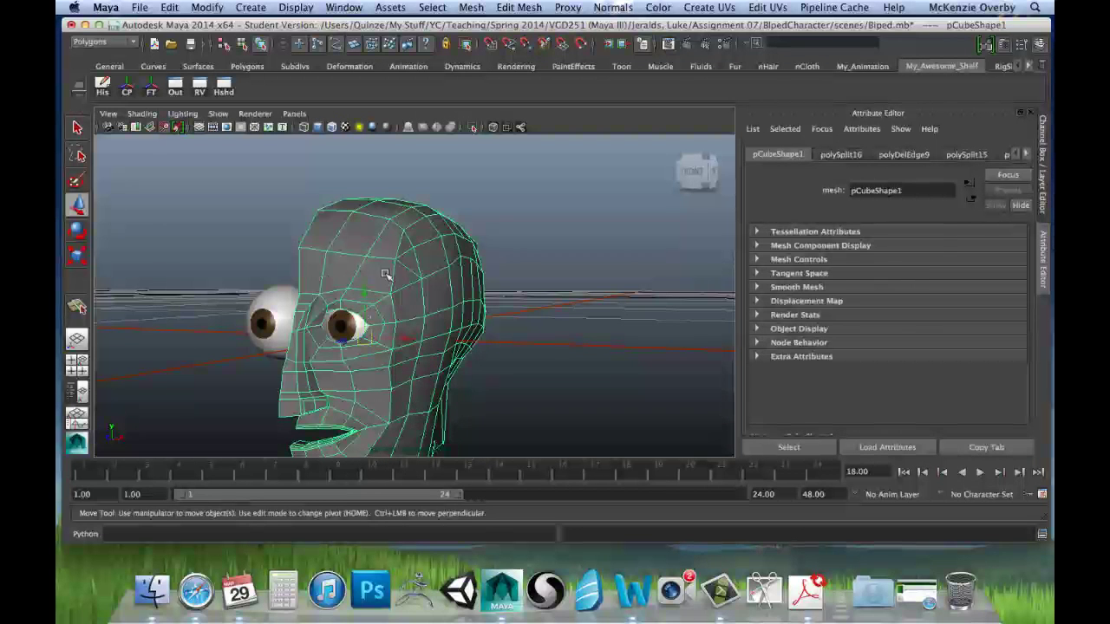
pyautogui.keyDown('alt'); pyautogui.moveTo(385, 275); pyautogui.dragTo(372, 302); pyautogui.keyUp('alt')
pyautogui.keyDown('alt'); pyautogui.moveTo(389, 265); pyautogui.dragTo(396, 284, button='middle'); pyautogui.keyUp('alt')
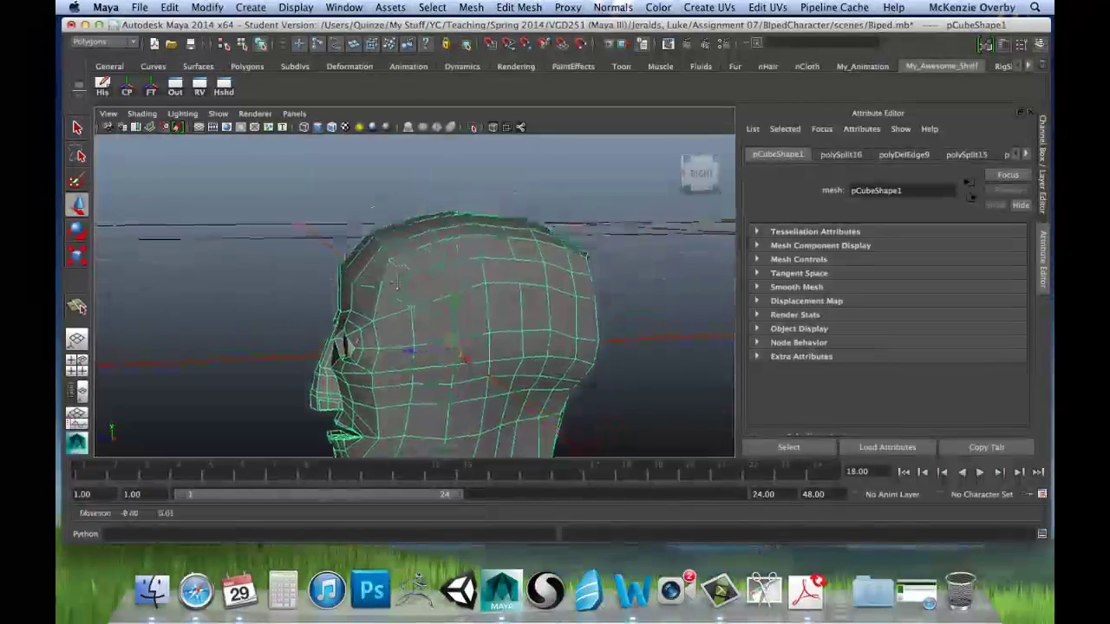
pyautogui.moveTo(394, 282)
pyautogui.keyDown('alt'); pyautogui.mouseDown()
pyautogui.moveTo(453, 317)
pyautogui.moveTo(402, 281)
pyautogui.moveTo(421, 286)
pyautogui.moveTo(393, 285)
pyautogui.moveTo(442, 272)
pyautogui.moveTo(425, 278)
pyautogui.moveTo(449, 286)
pyautogui.moveTo(396, 322)
pyautogui.moveTo(404, 312)
pyautogui.moveTo(390, 304)
pyautogui.mouseUp(); pyautogui.keyUp('alt')
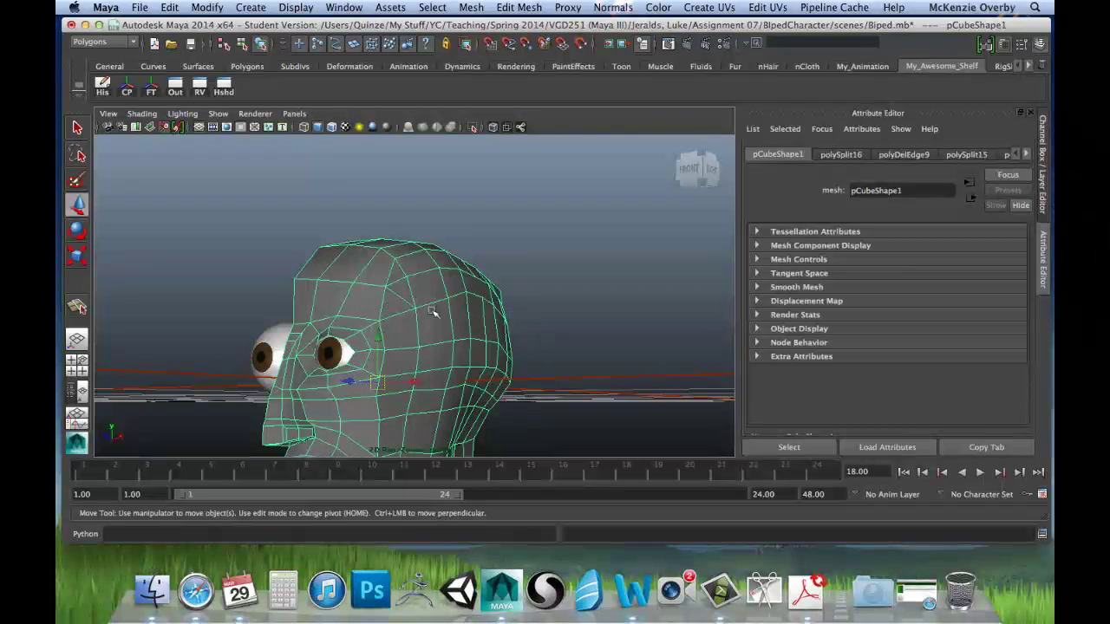
pyautogui.moveTo(527, 304)
pyautogui.keyDown('alt'); pyautogui.mouseDown()
pyautogui.moveTo(440, 323)
pyautogui.moveTo(452, 326)
pyautogui.moveTo(463, 302)
pyautogui.moveTo(451, 304)
pyautogui.moveTo(529, 320)
pyautogui.mouseUp(); pyautogui.keyUp('alt')
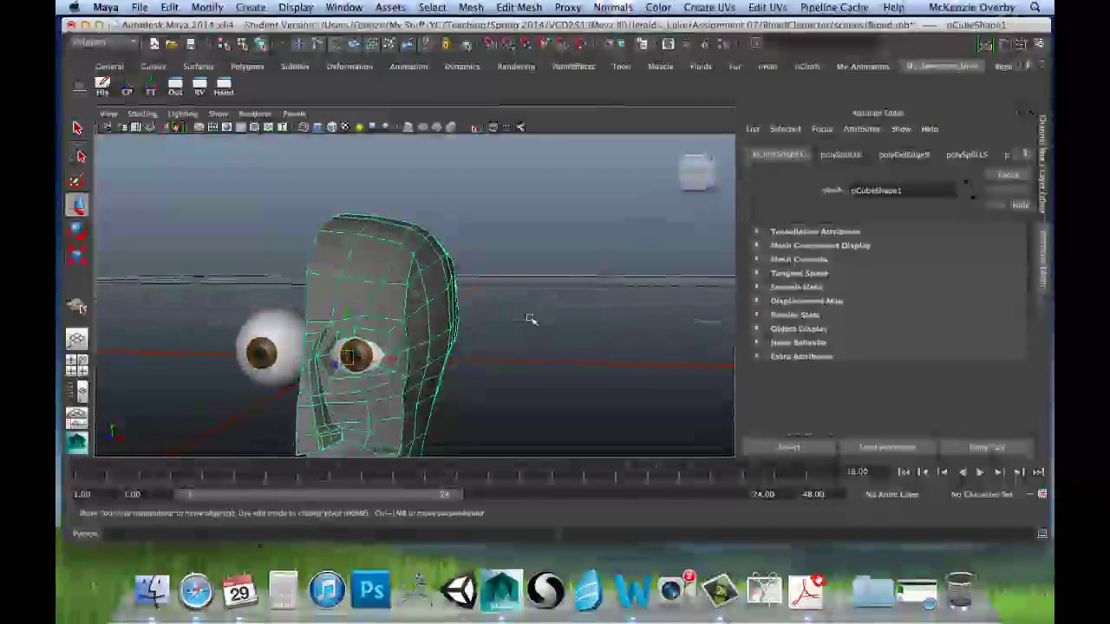
pyautogui.keyDown('alt'); pyautogui.moveTo(416, 336); pyautogui.dragTo(351, 343); pyautogui.keyUp('alt')
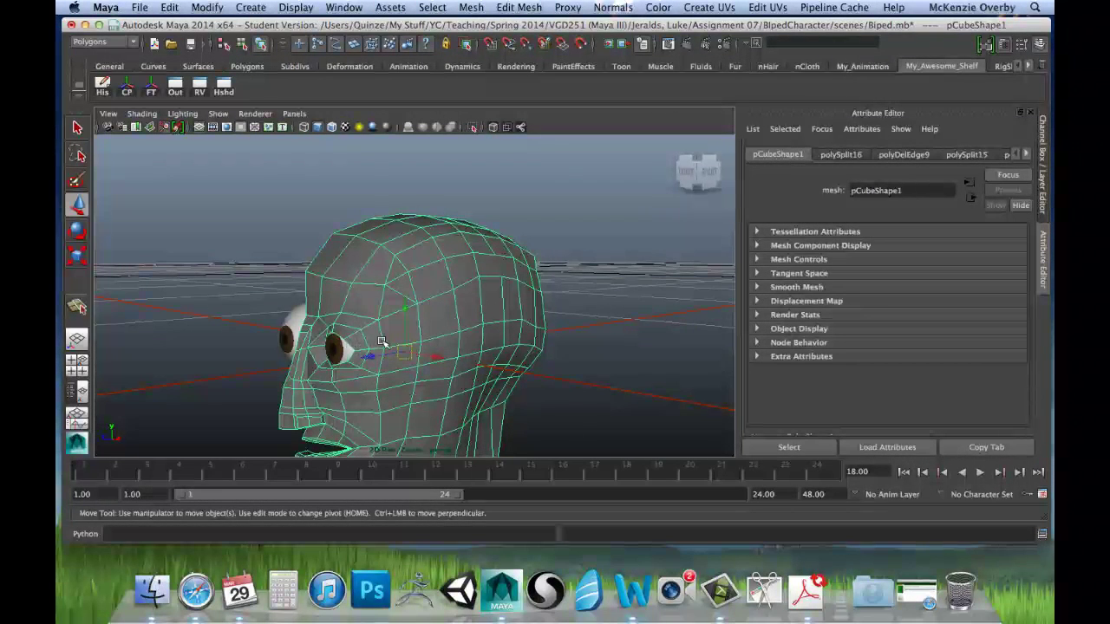
pyautogui.keyDown('alt'); pyautogui.moveTo(379, 338); pyautogui.dragTo(424, 339); pyautogui.keyUp('alt')
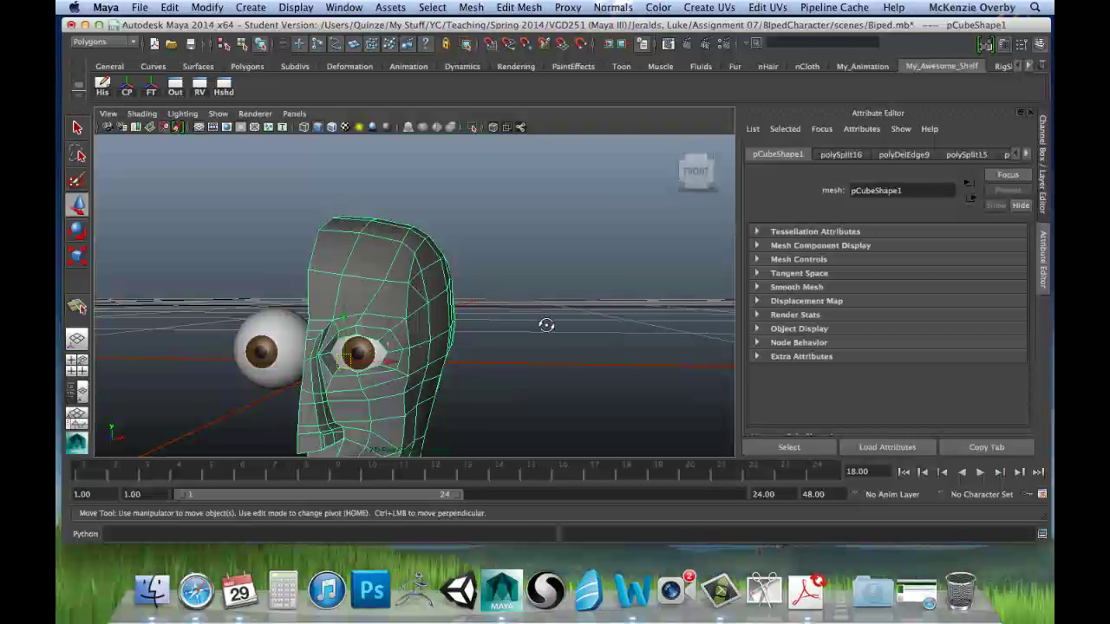
pyautogui.keyDown('alt'); pyautogui.moveTo(547, 326); pyautogui.dragTo(477, 330); pyautogui.keyUp('alt')
# Insert an edge loop running from beside the outer corner of the eye around the side of the skull.
pyautogui.click(519, 7)
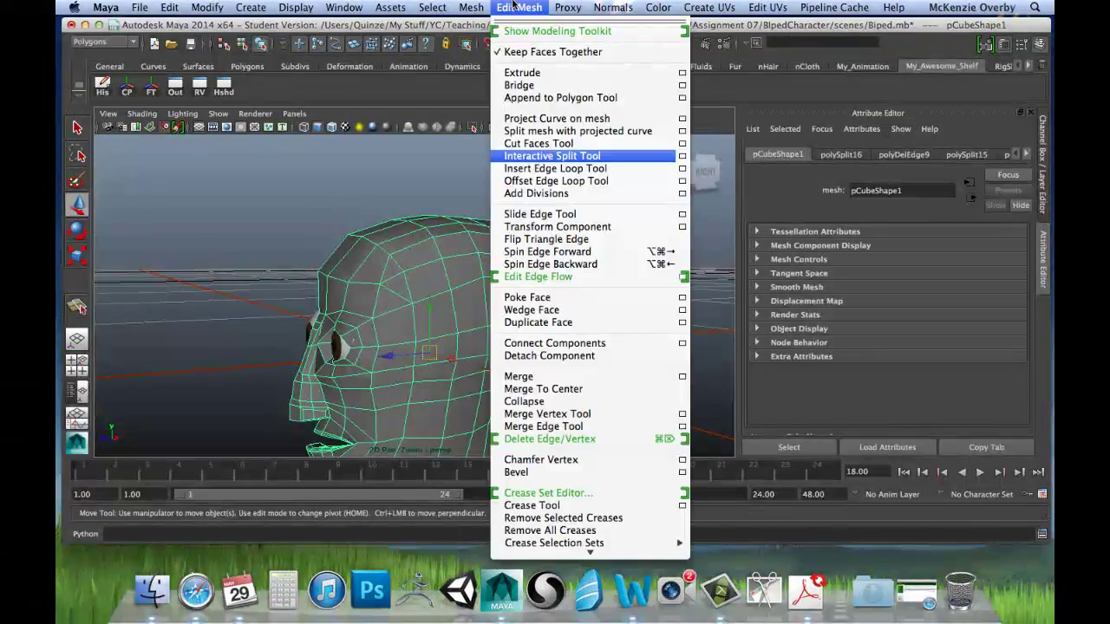
pyautogui.click(547, 169)
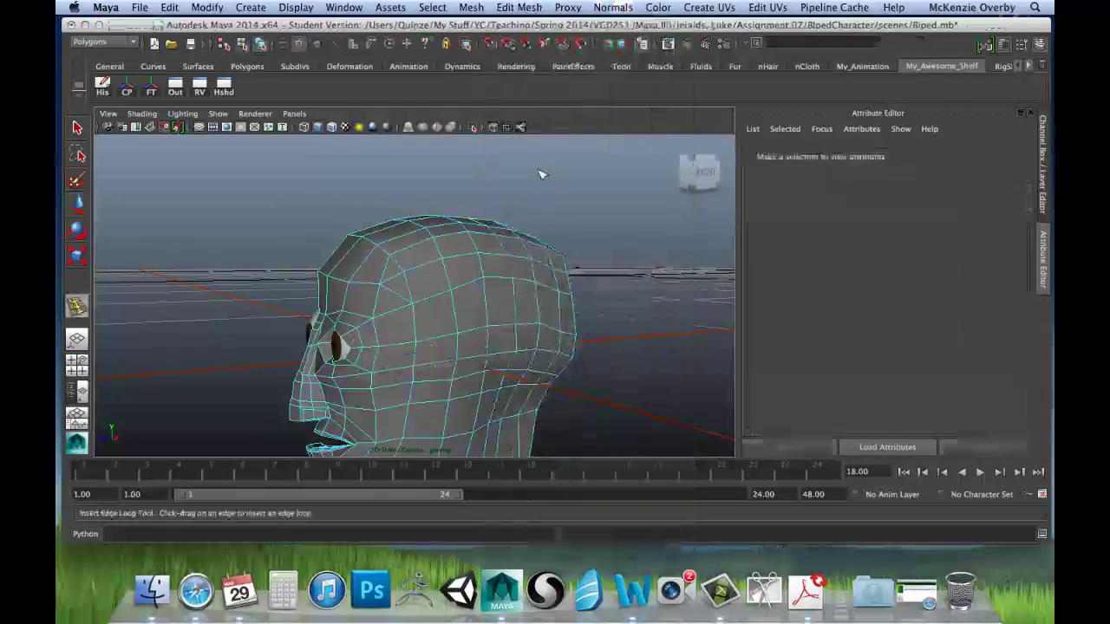
pyautogui.moveTo(417, 326); pyautogui.dragTo(417, 326)
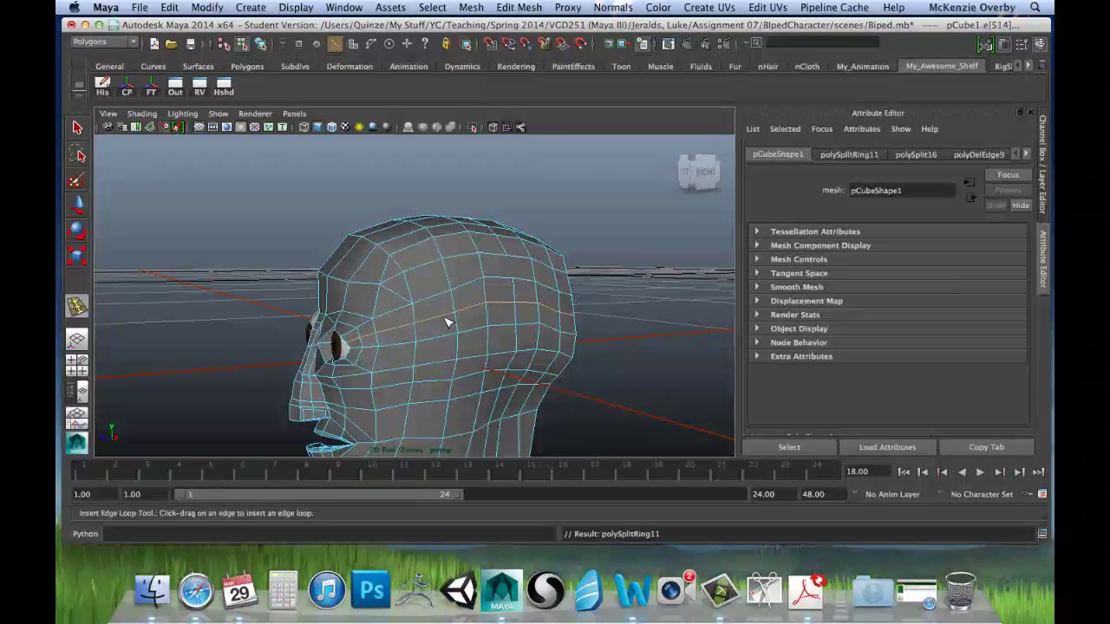
pyautogui.press('q')
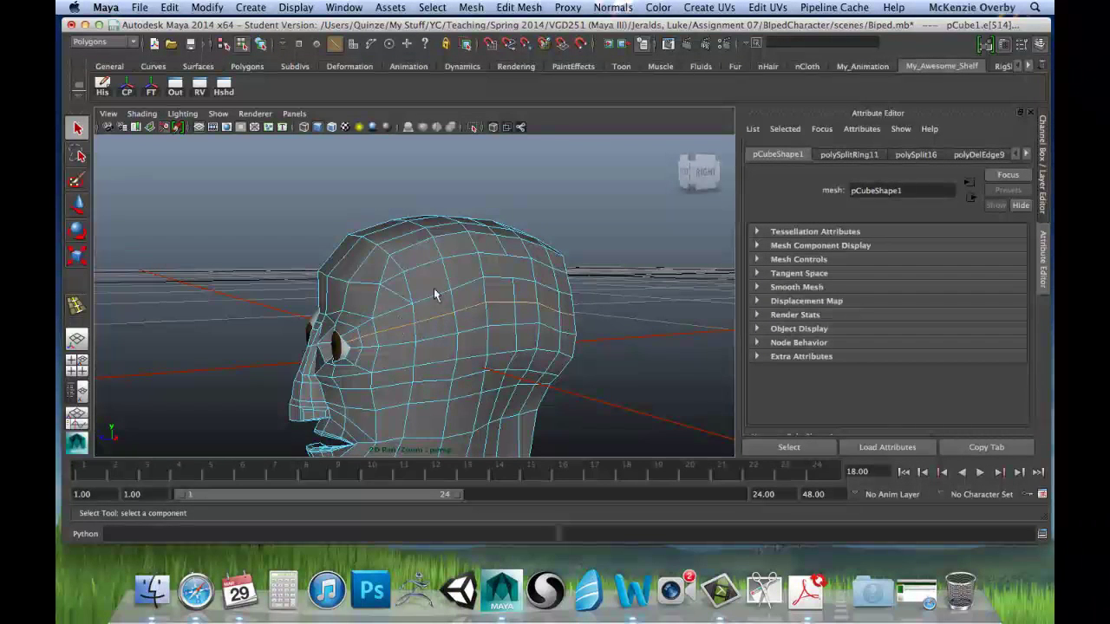
# Reposition the vertices above the outer corner of the eye to even out the edges between the brow and temple.
pyautogui.keyDown('alt'); pyautogui.moveTo(404, 330); pyautogui.dragTo(367, 330); pyautogui.keyUp('alt')
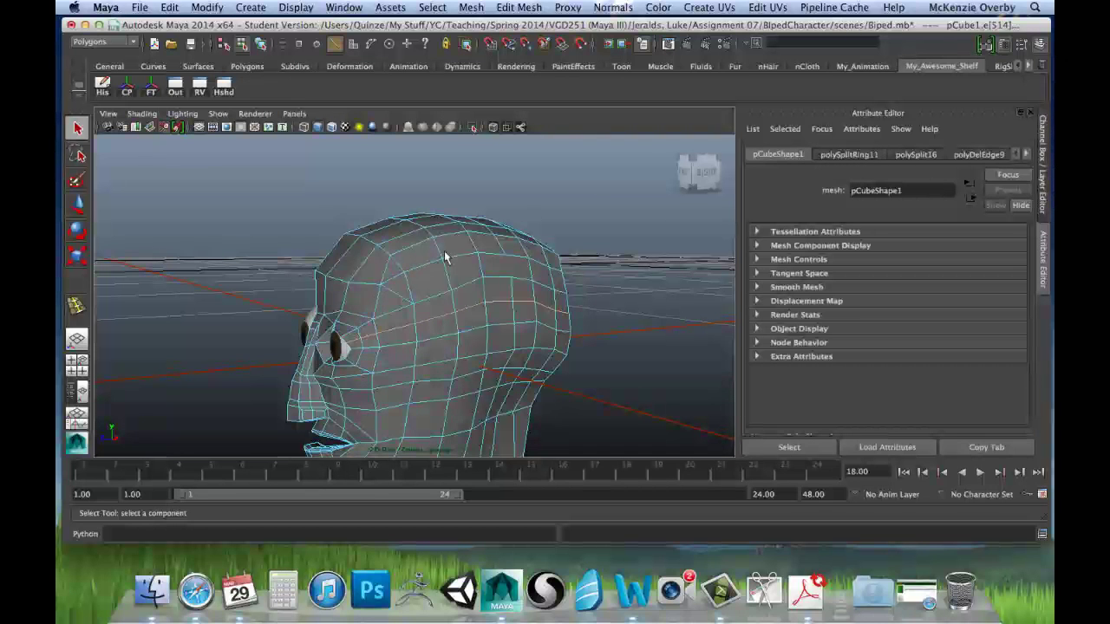
pyautogui.moveTo(416, 314)
pyautogui.keyDown('alt'); pyautogui.mouseDown()
pyautogui.moveTo(371, 324)
pyautogui.moveTo(464, 322)
pyautogui.moveTo(404, 322)
pyautogui.mouseUp(); pyautogui.keyUp('alt')
pyautogui.moveTo(356, 314); pyautogui.dragTo(362, 321, button='right')
pyautogui.click(408, 324)
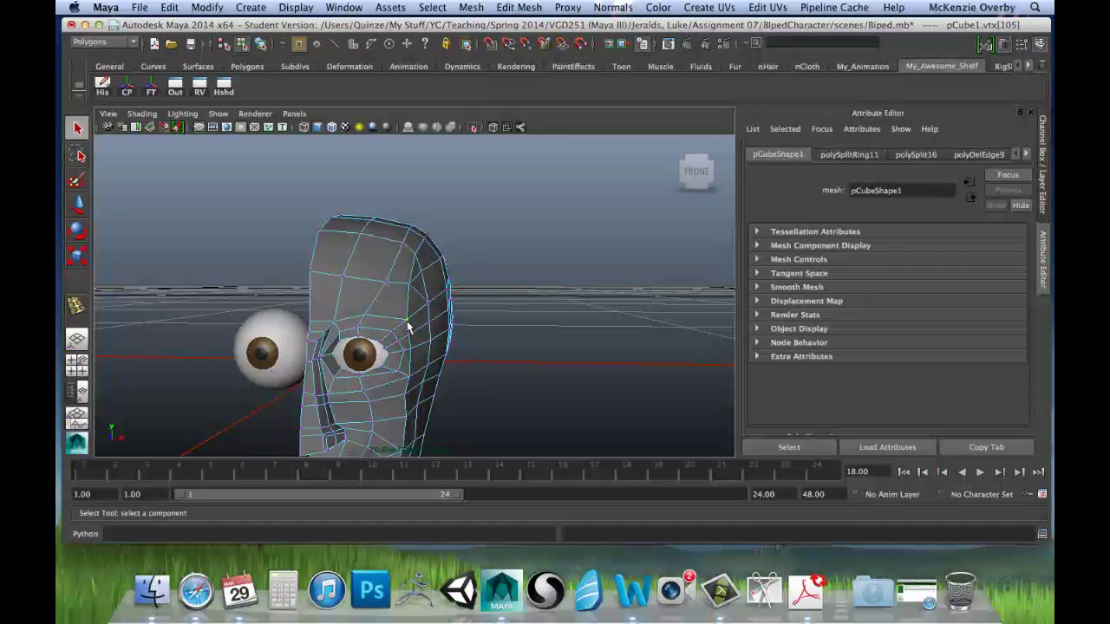
pyautogui.press('w')
pyautogui.moveTo(409, 324); pyautogui.dragTo(399, 318)
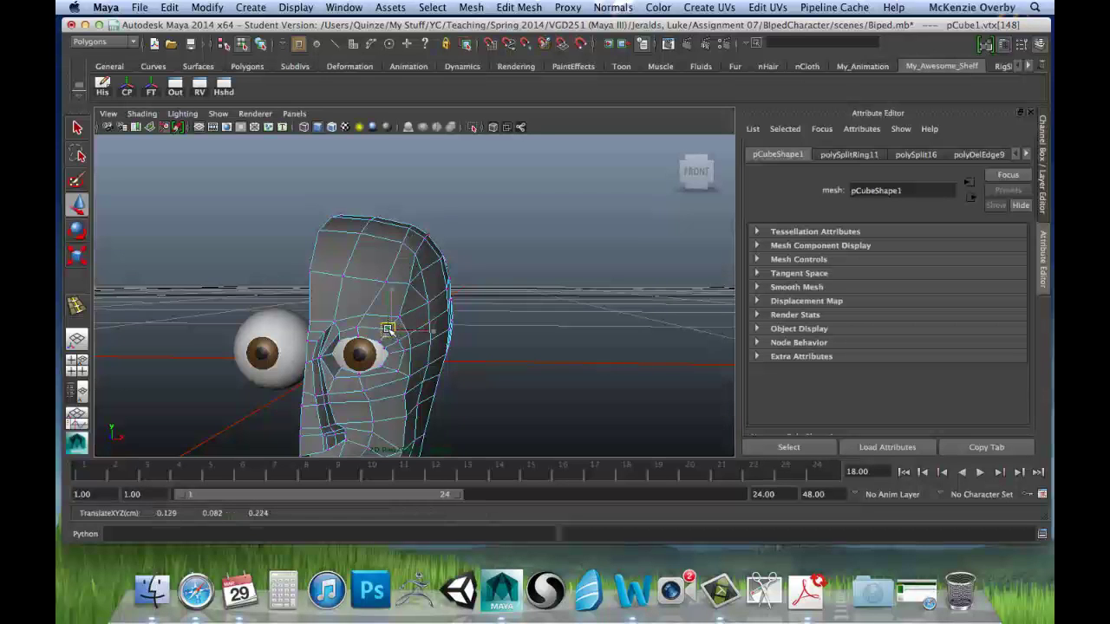
pyautogui.click(387, 331)
pyautogui.moveTo(389, 331); pyautogui.dragTo(390, 329)
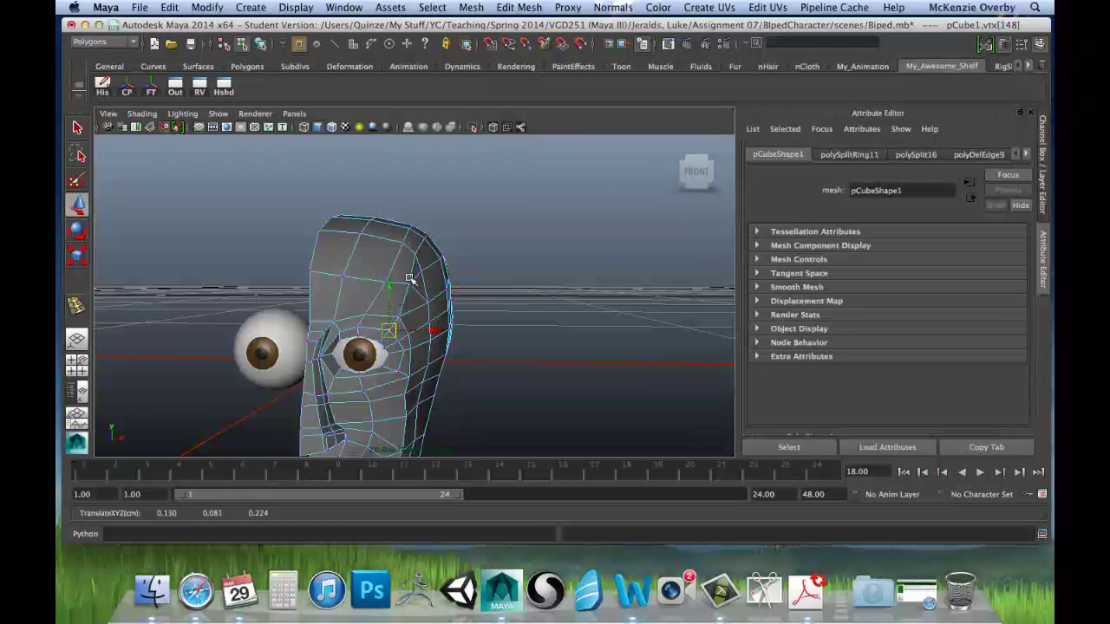
pyautogui.keyDown('alt'); pyautogui.moveTo(411, 278); pyautogui.dragTo(293, 272); pyautogui.keyUp('alt')
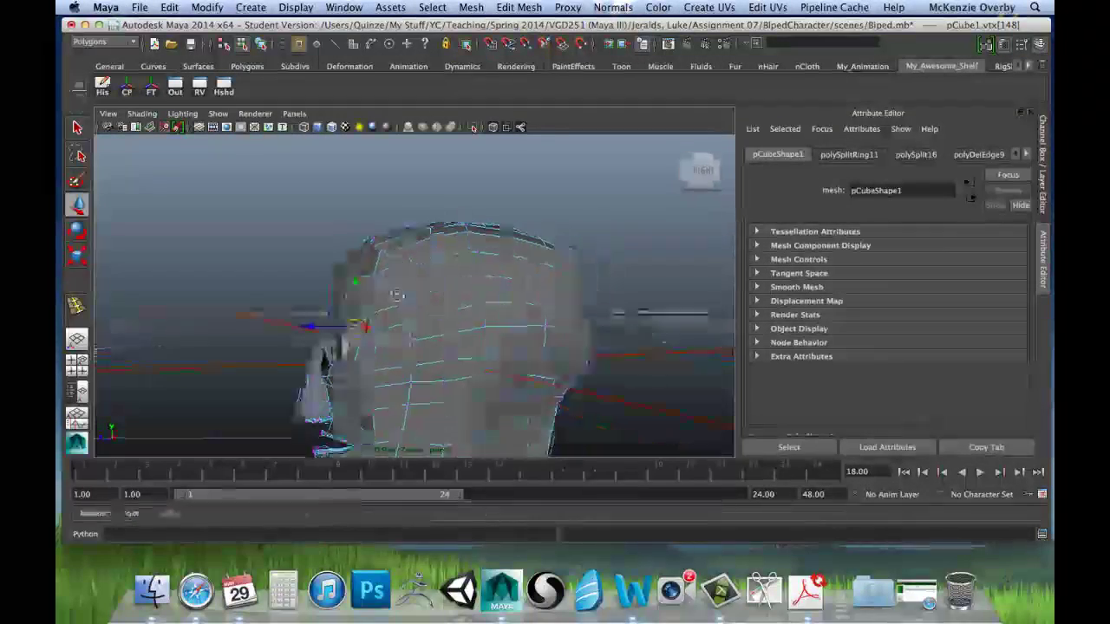
pyautogui.keyDown('alt'); pyautogui.moveTo(396, 295); pyautogui.dragTo(362, 310); pyautogui.keyUp('alt')
pyautogui.click(368, 318)
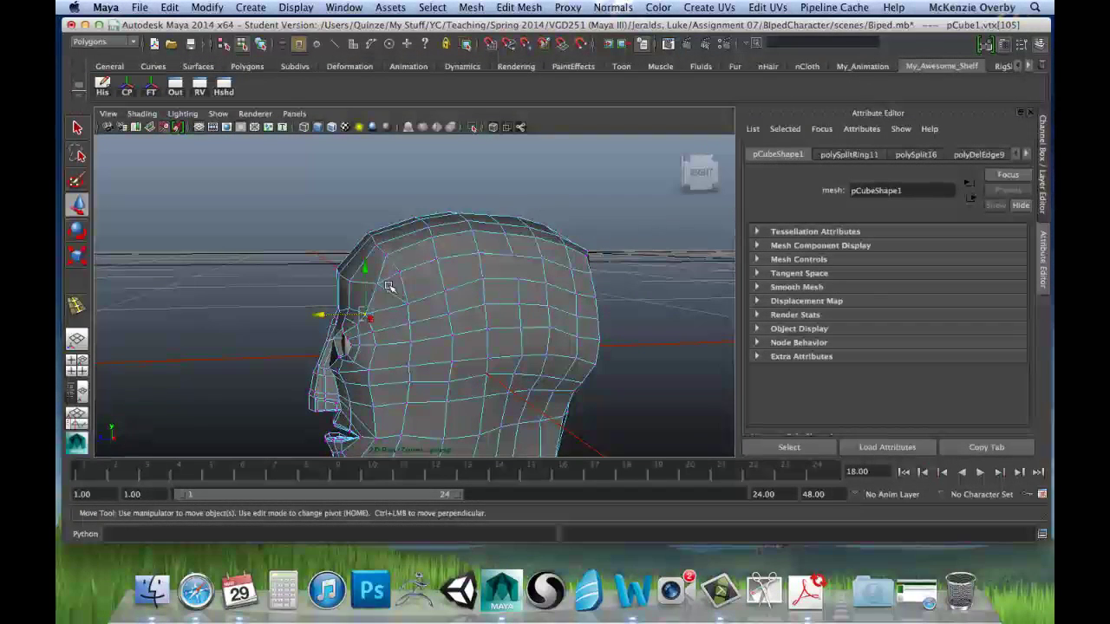
pyautogui.keyDown('alt'); pyautogui.moveTo(408, 297); pyautogui.dragTo(421, 307); pyautogui.keyUp('alt')
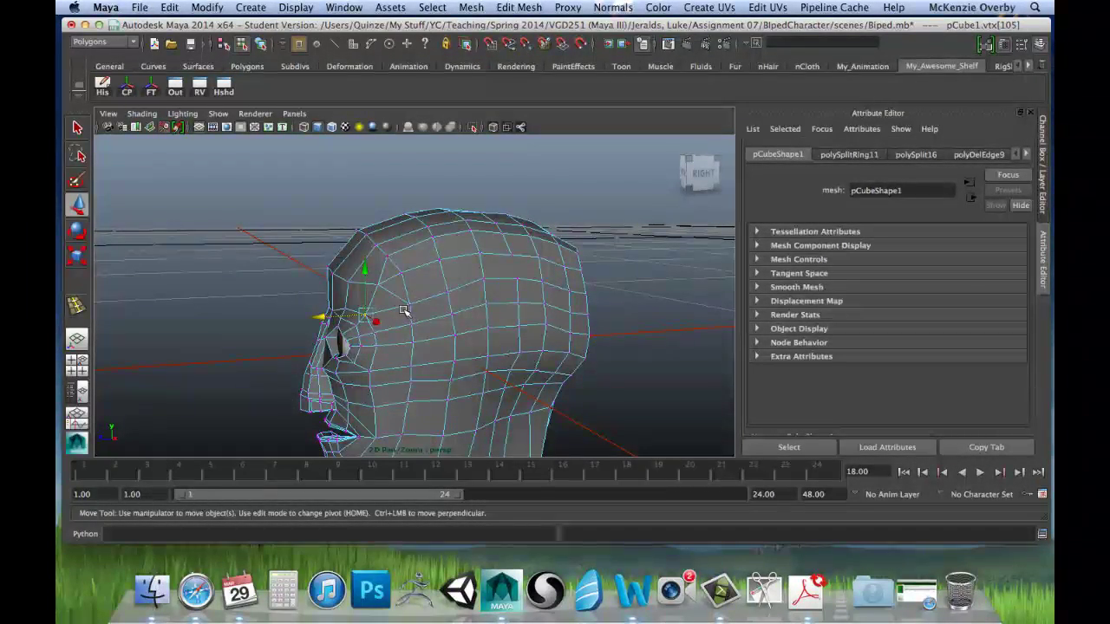
# Remove the edge linking the outer brow vertex to the lower end of the diagonal temple cut with Delete Edge/Vertex.
pyautogui.moveTo(401, 308); pyautogui.dragTo(404, 272, button='right')
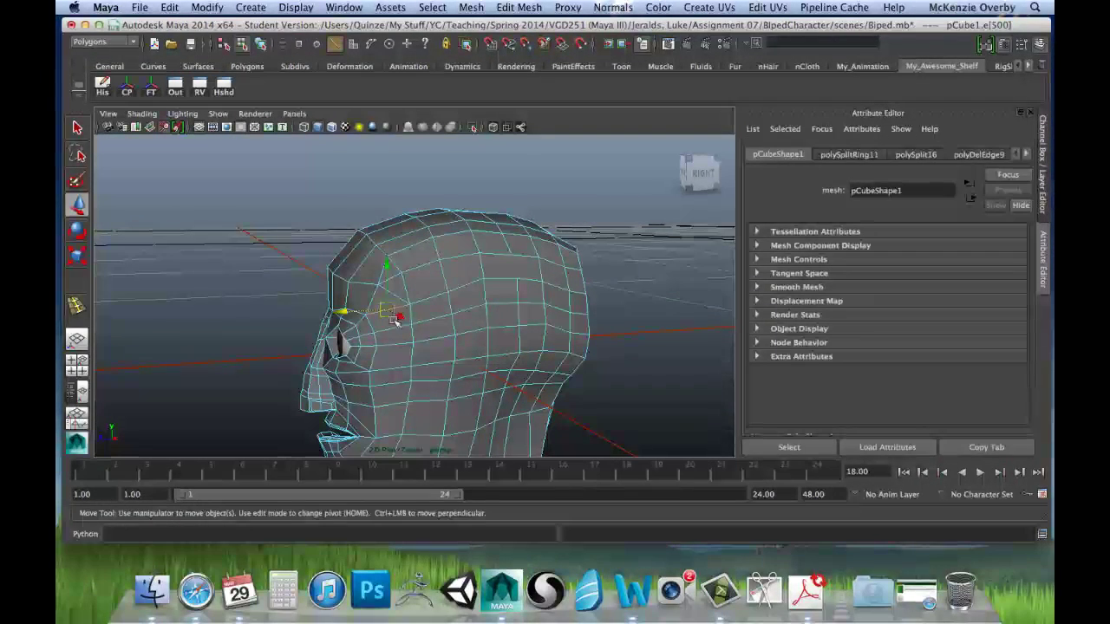
pyautogui.click(519, 7)
pyautogui.click(588, 441)
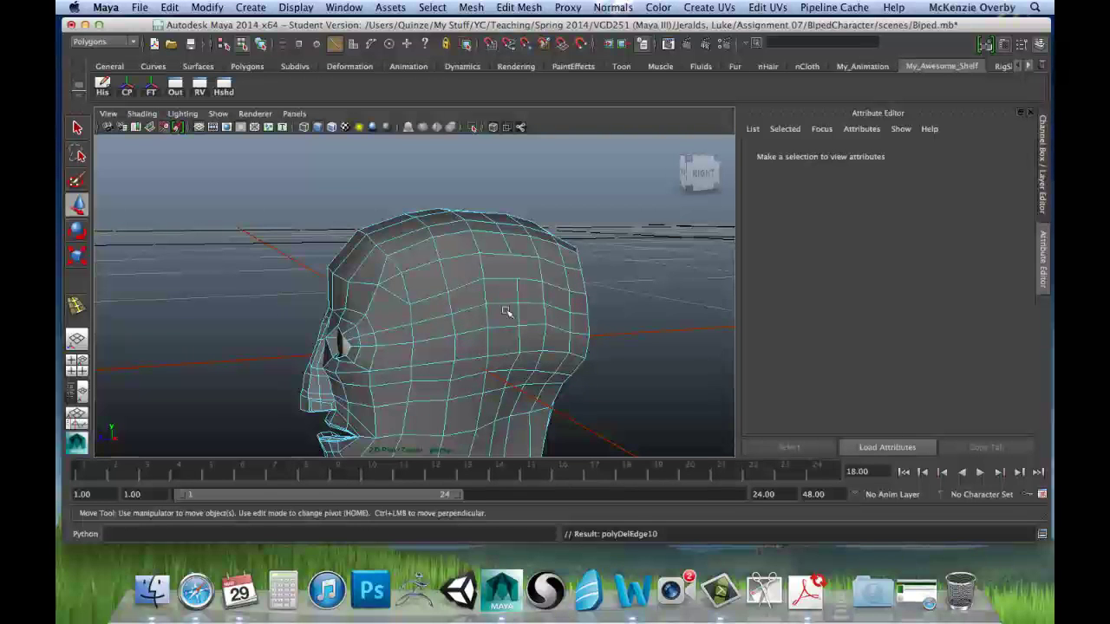
# With the Merge Vertex Tool, merge the vertex row level with the temple into the row below, from the temple to the back centre.
pyautogui.click(519, 7)
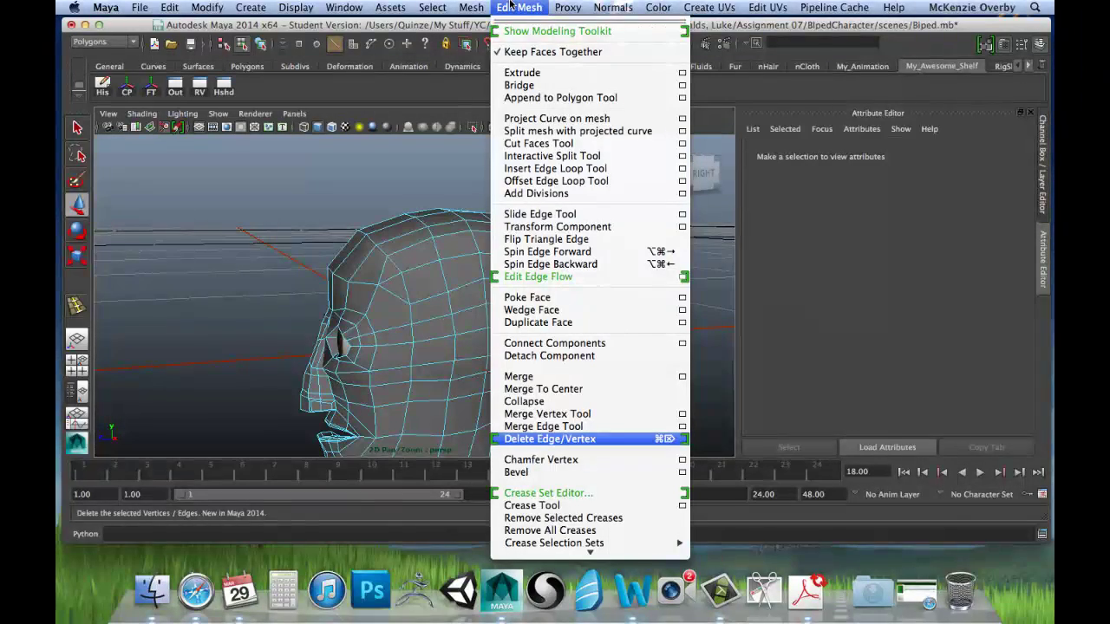
pyautogui.click(547, 414)
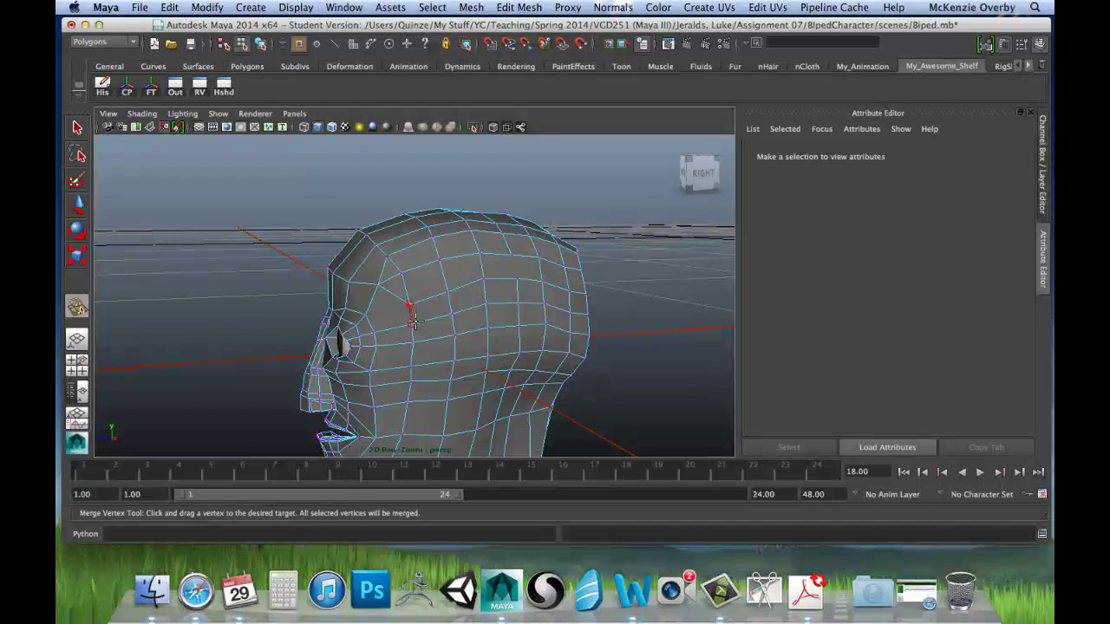
pyautogui.moveTo(412, 321); pyautogui.dragTo(473, 288)
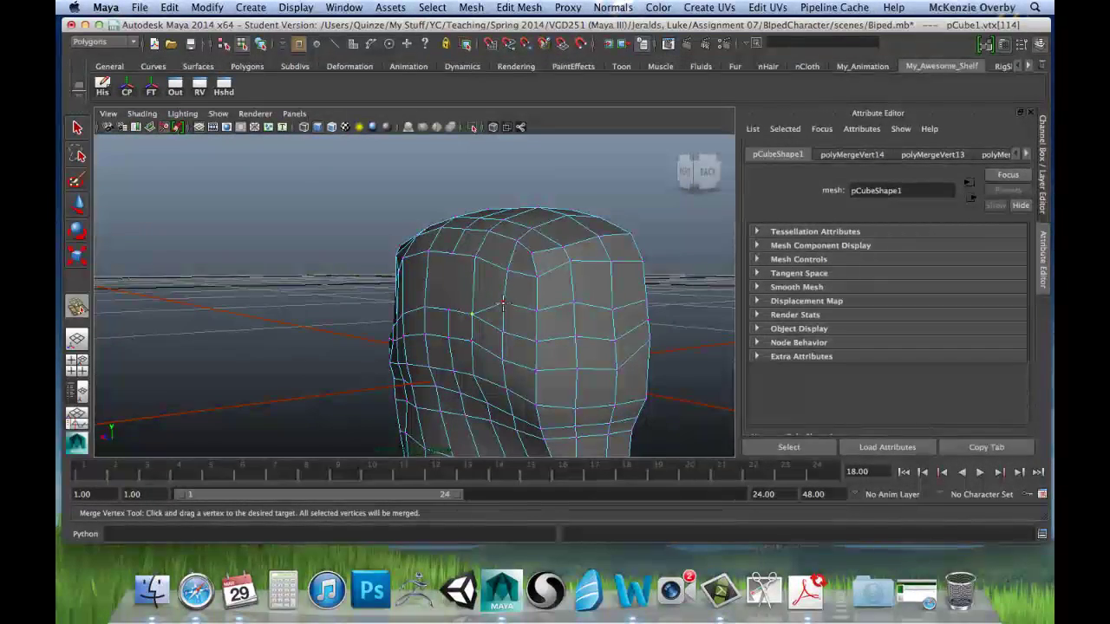
pyautogui.moveTo(501, 326); pyautogui.dragTo(515, 311)
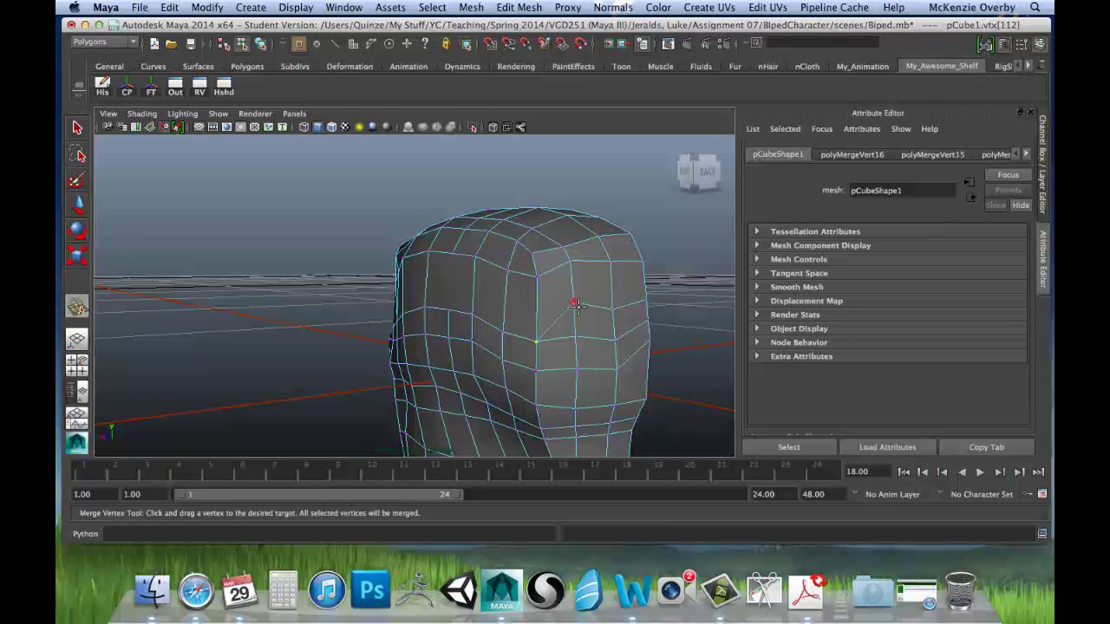
pyautogui.moveTo(579, 331); pyautogui.dragTo(649, 315)
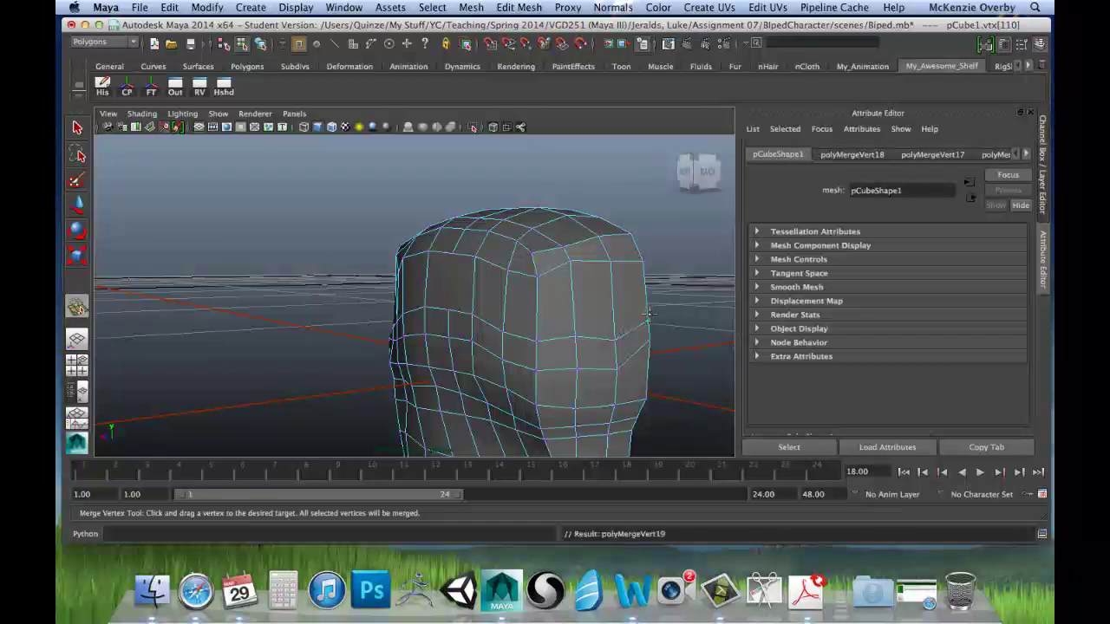
# Merge the vertex row along the upper side of the skull into the row below it, from the forehead to the back centre.
pyautogui.keyDown('alt'); pyautogui.moveTo(369, 333); pyautogui.dragTo(304, 327); pyautogui.keyUp('alt')
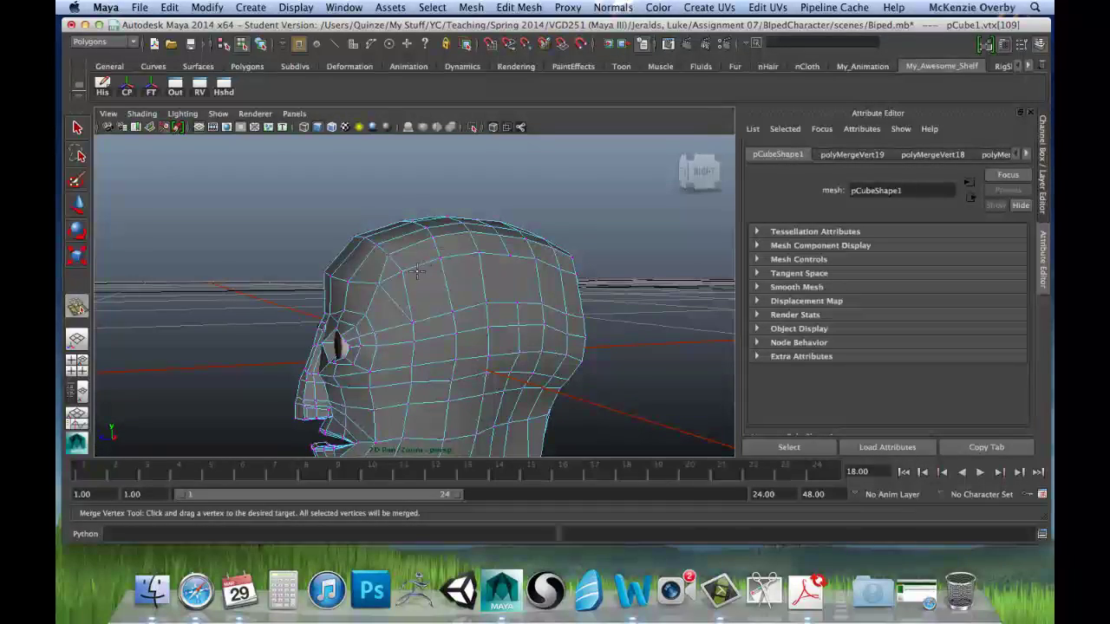
pyautogui.keyDown('alt'); pyautogui.moveTo(402, 244); pyautogui.dragTo(366, 313); pyautogui.keyUp('alt')
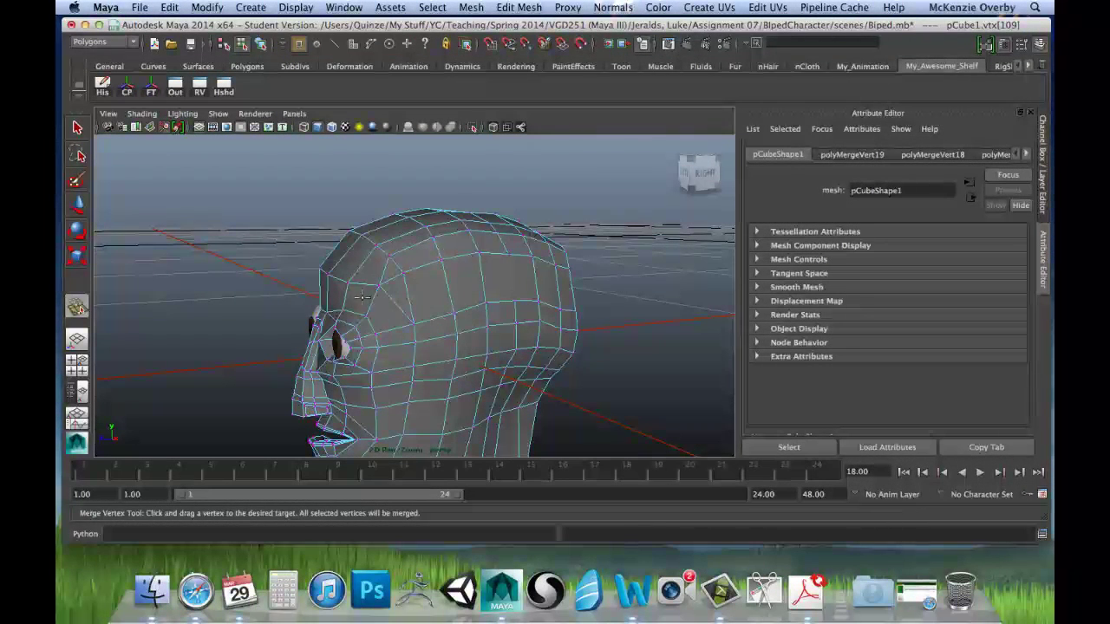
pyautogui.keyDown('alt'); pyautogui.moveTo(353, 317); pyautogui.dragTo(509, 321); pyautogui.keyUp('alt')
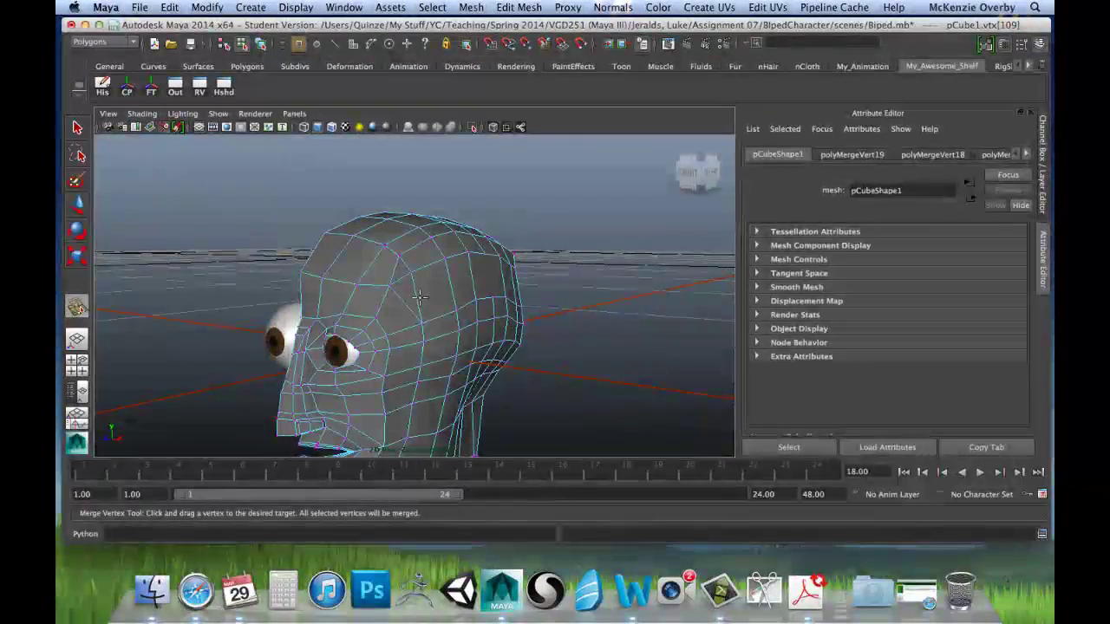
pyautogui.keyDown('alt'); pyautogui.moveTo(424, 266); pyautogui.dragTo(390, 255); pyautogui.keyUp('alt')
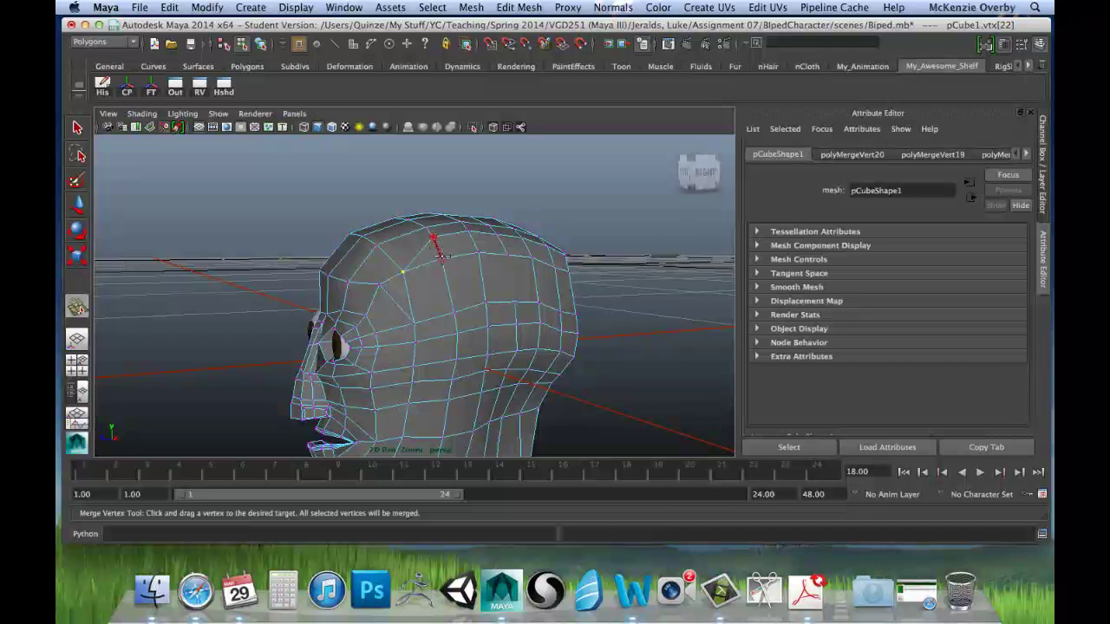
pyautogui.moveTo(476, 249); pyautogui.dragTo(575, 325)
pyautogui.moveTo(612, 284); pyautogui.dragTo(619, 305)
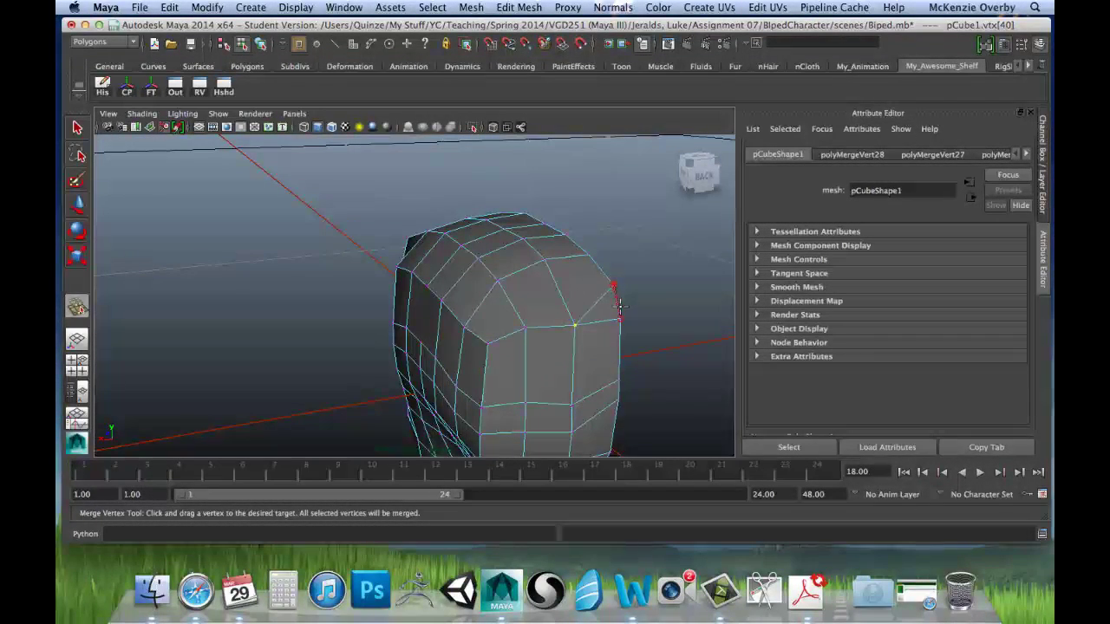
pyautogui.keyDown('alt'); pyautogui.moveTo(422, 315); pyautogui.dragTo(527, 274); pyautogui.keyUp('alt')
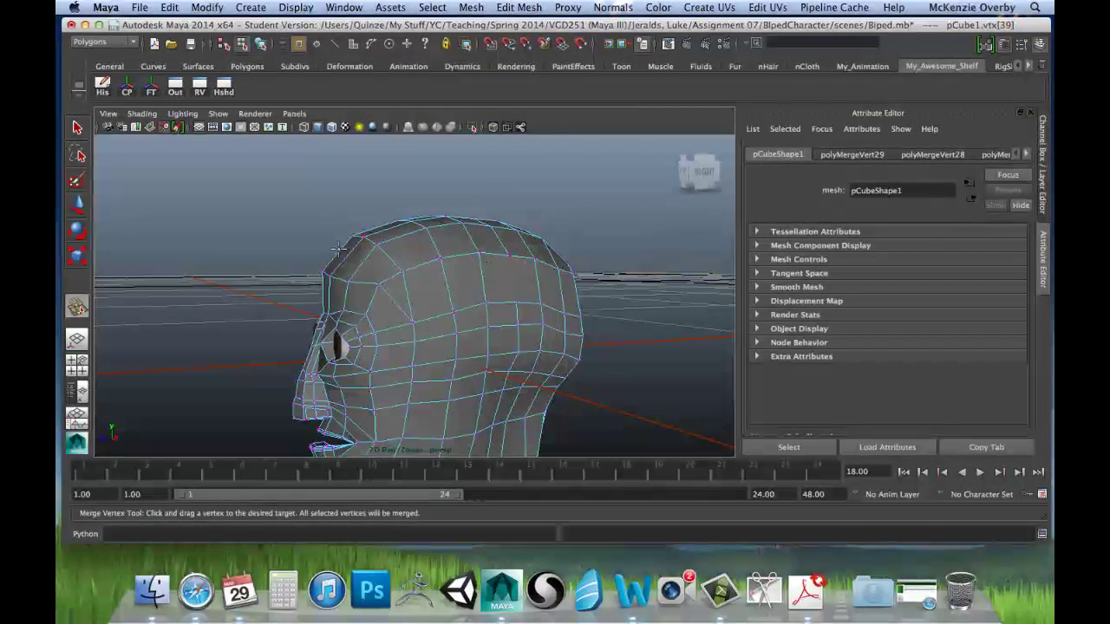
pyautogui.press('q')
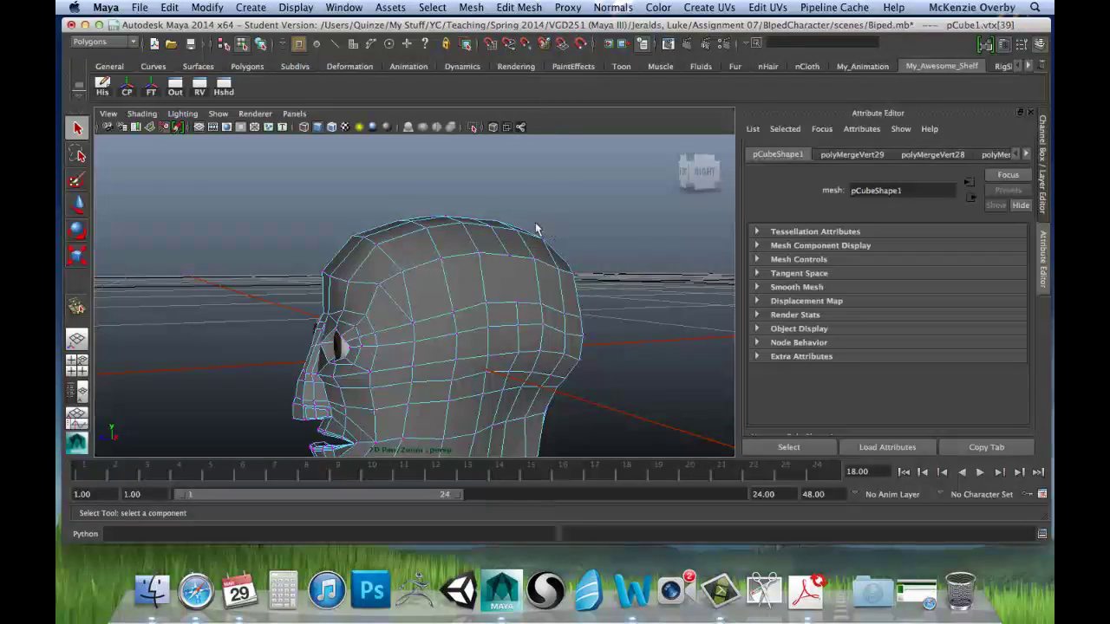
pyautogui.keyDown('alt'); pyautogui.moveTo(459, 286); pyautogui.dragTo(458, 313); pyautogui.keyUp('alt')
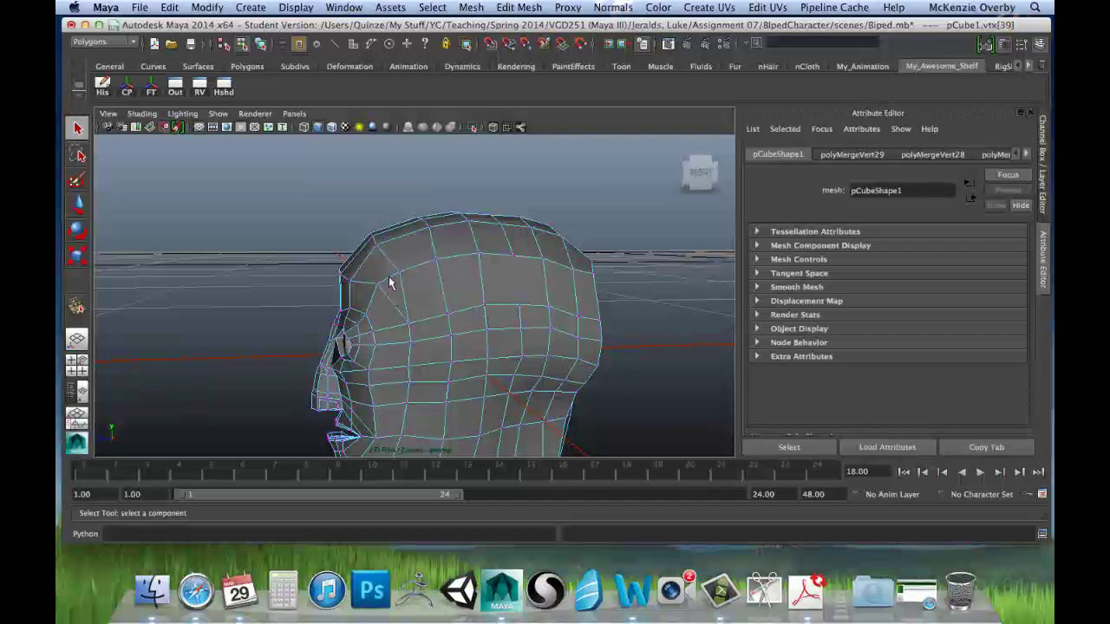
# Remove the near-vertical edge meeting the lower end of the diagonal temple cut with Delete Edge/Vertex.
pyautogui.keyDown('alt'); pyautogui.moveTo(412, 304); pyautogui.dragTo(409, 272); pyautogui.keyUp('alt')
pyautogui.moveTo(408, 272); pyautogui.dragTo(416, 267, button='right')
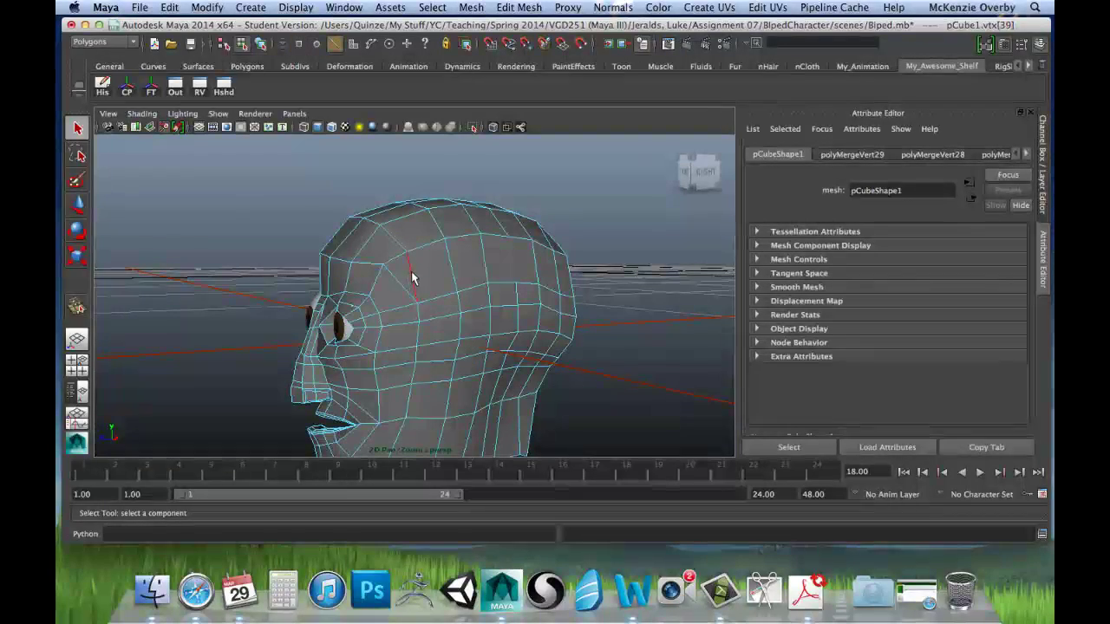
pyautogui.click(411, 271)
pyautogui.click(518, 7)
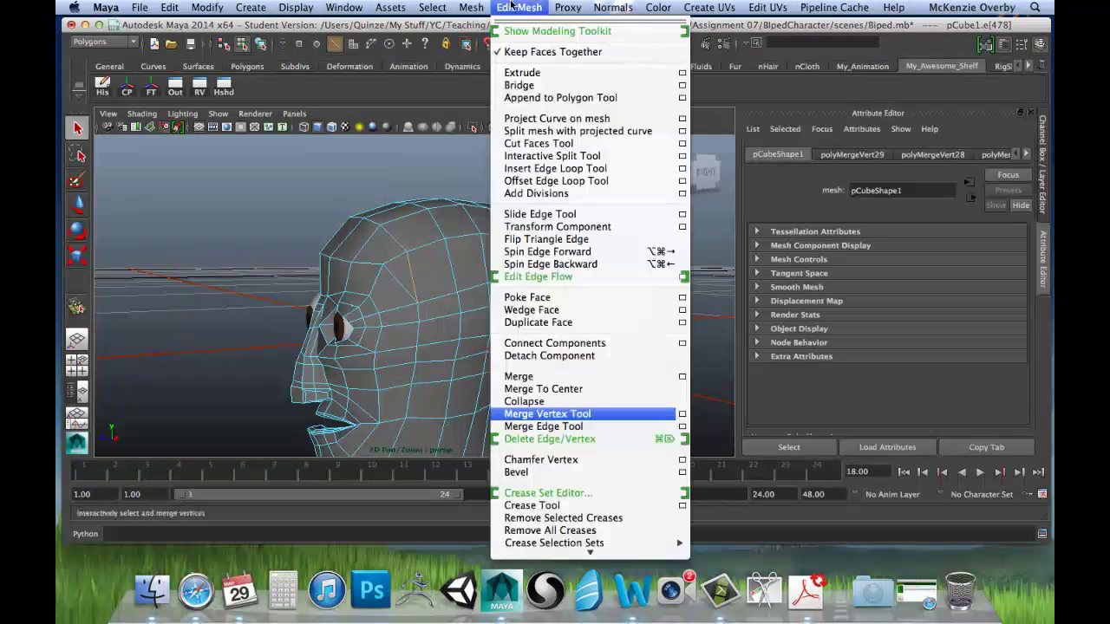
pyautogui.click(601, 441)
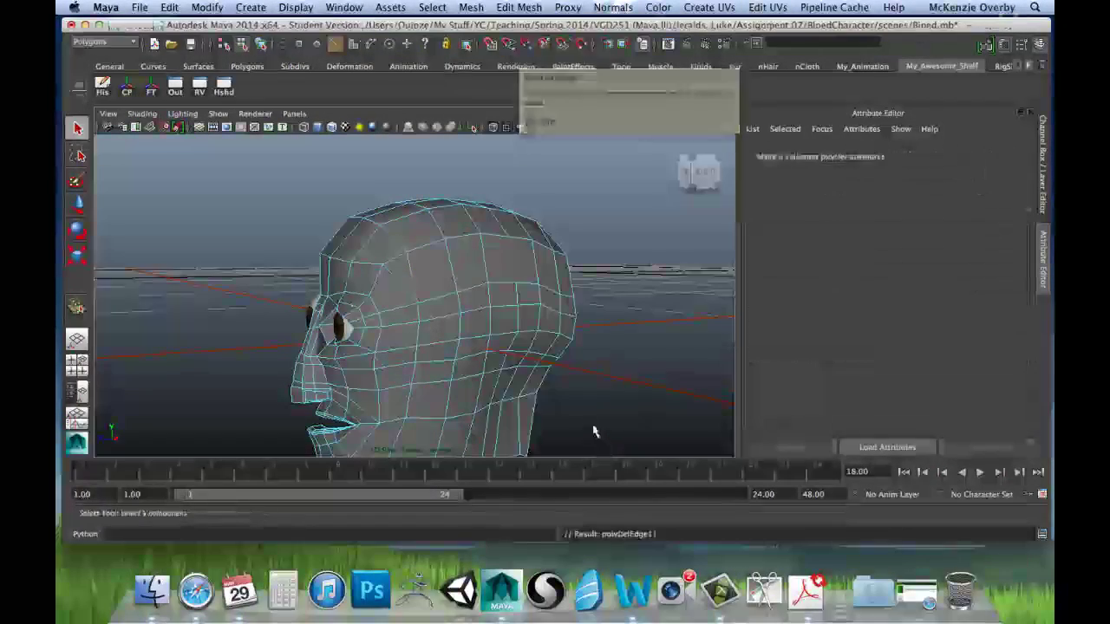
pyautogui.keyDown('alt'); pyautogui.moveTo(459, 354); pyautogui.dragTo(451, 321); pyautogui.keyUp('alt')
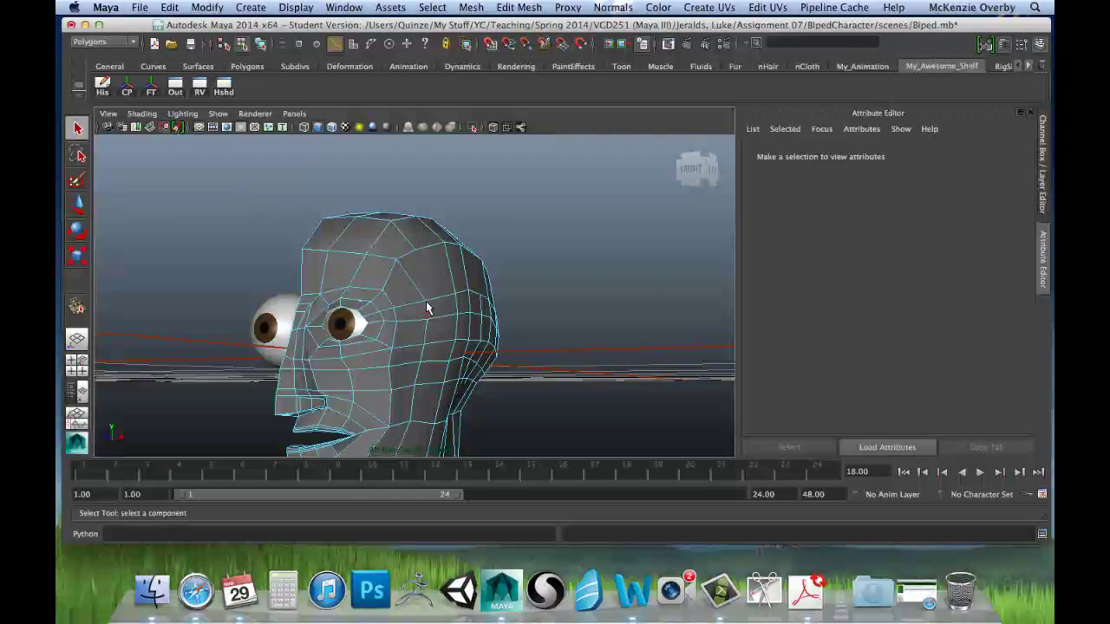
pyautogui.moveTo(352, 203)
pyautogui.keyDown('alt'); pyautogui.mouseDown()
pyautogui.moveTo(364, 211)
pyautogui.moveTo(327, 231)
pyautogui.moveTo(345, 224)
pyautogui.mouseUp(); pyautogui.keyUp('alt')
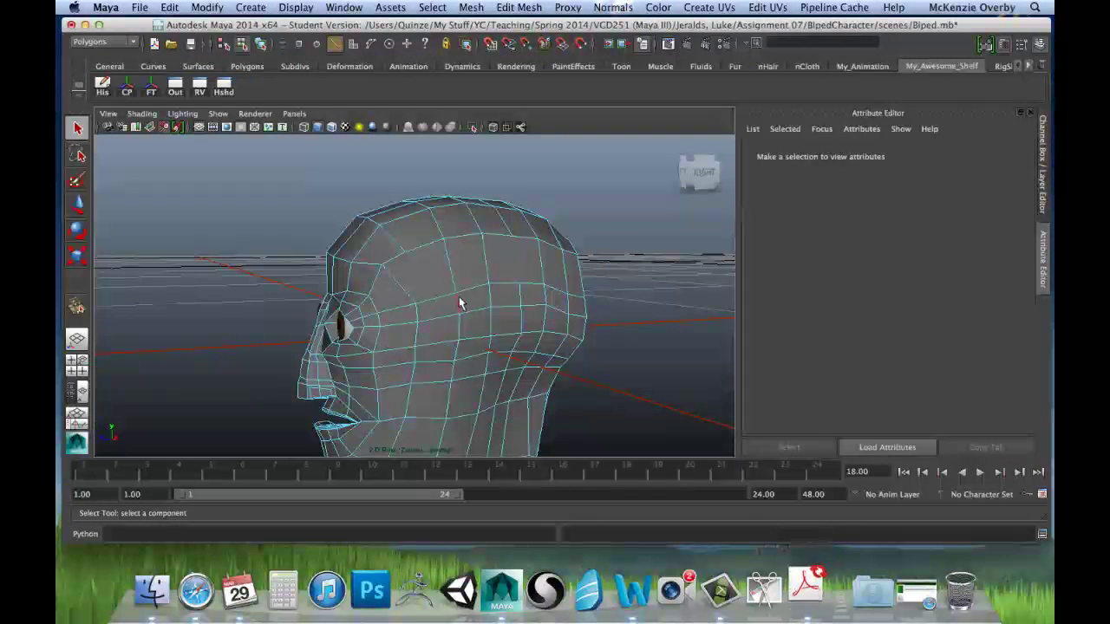
# With the Interactive Split Tool, cut a second diagonal behind the temple cut, from the upper-row vertex down and back to the next lower-row vertex.
pyautogui.click(452, 350)
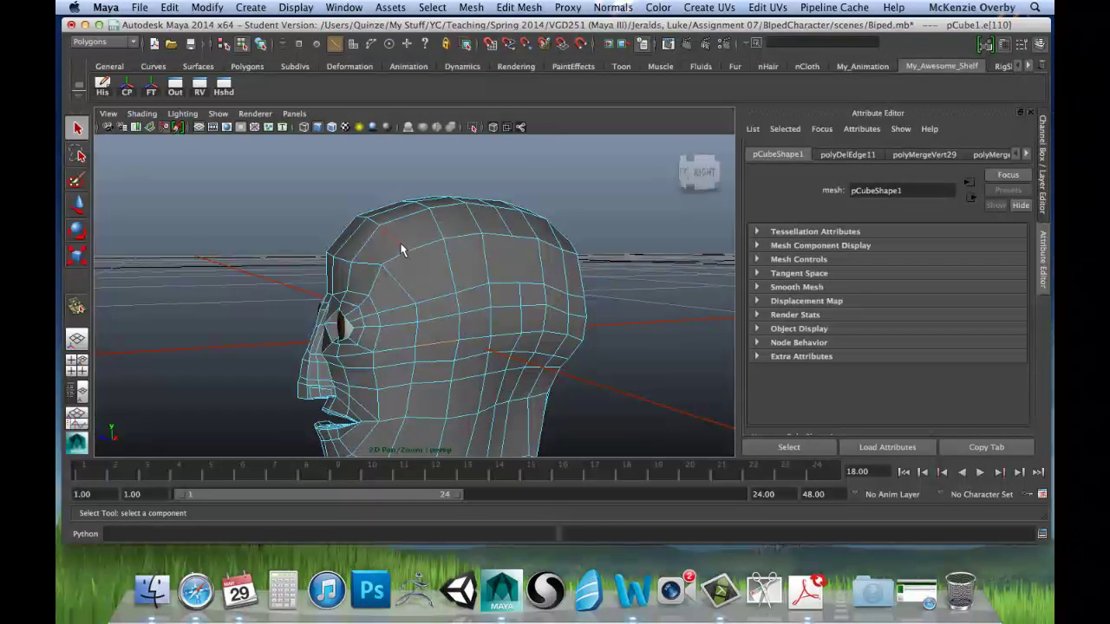
pyautogui.click(519, 6)
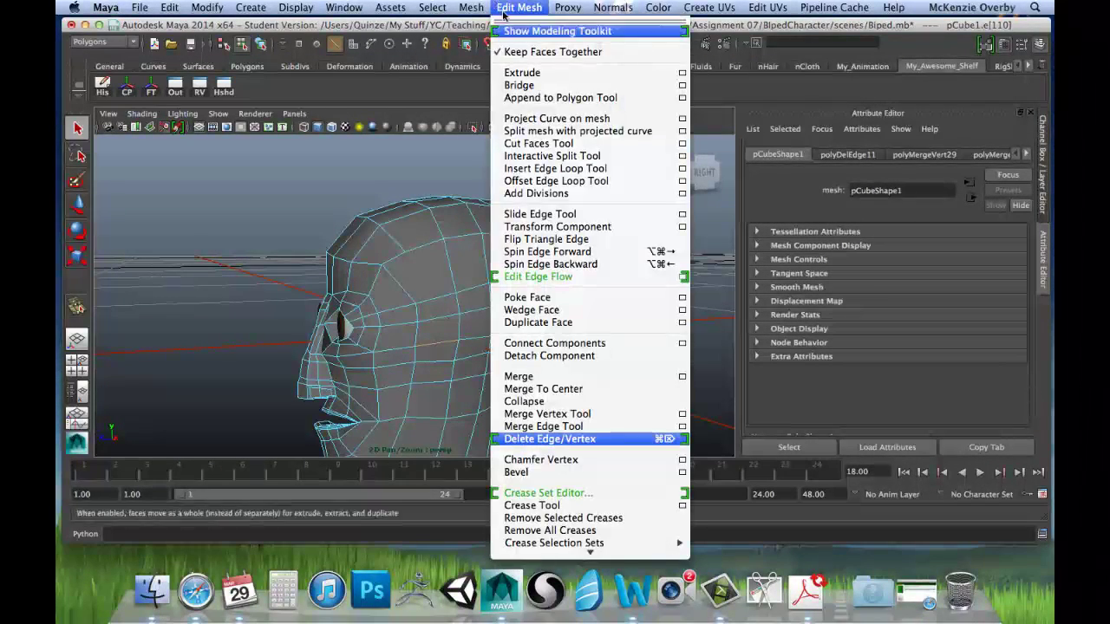
pyautogui.click(550, 156)
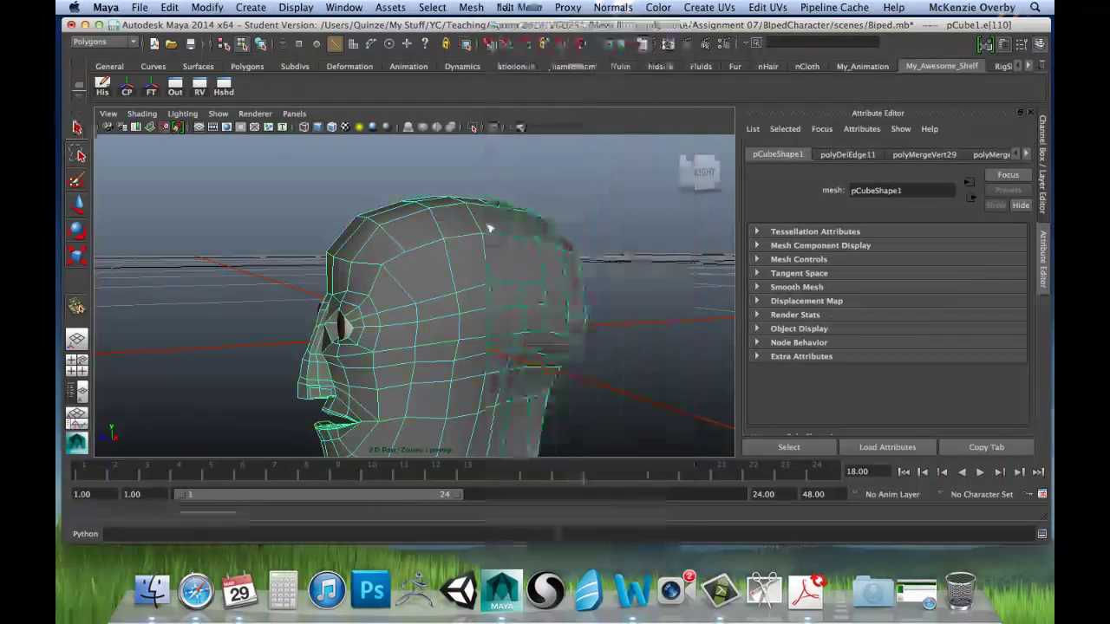
pyautogui.click(413, 255)
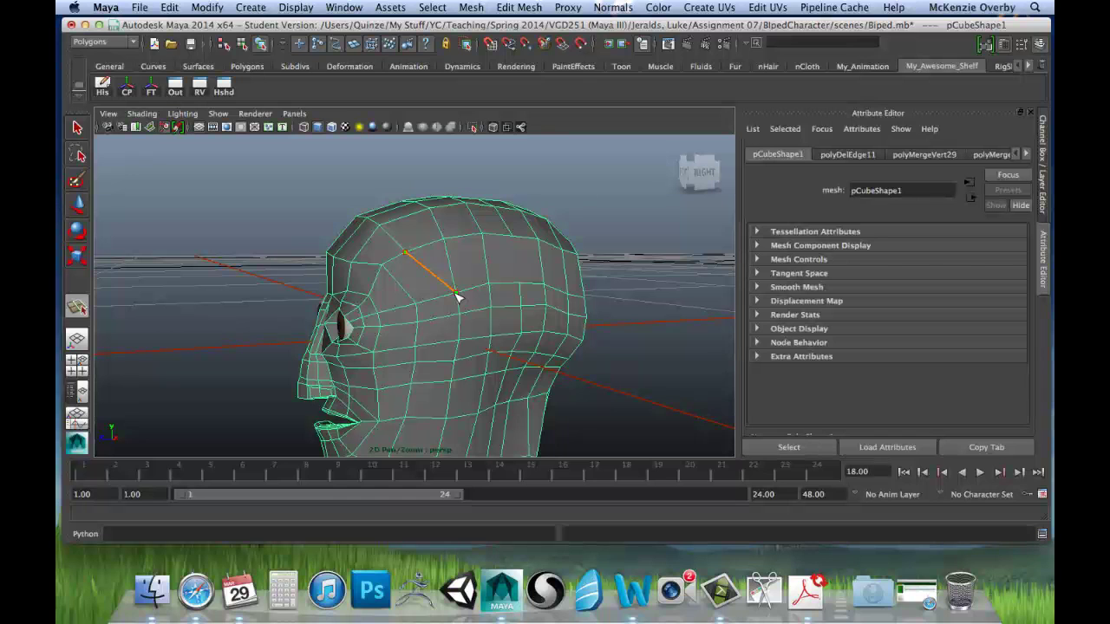
pyautogui.click(460, 295)
pyautogui.press('Return')
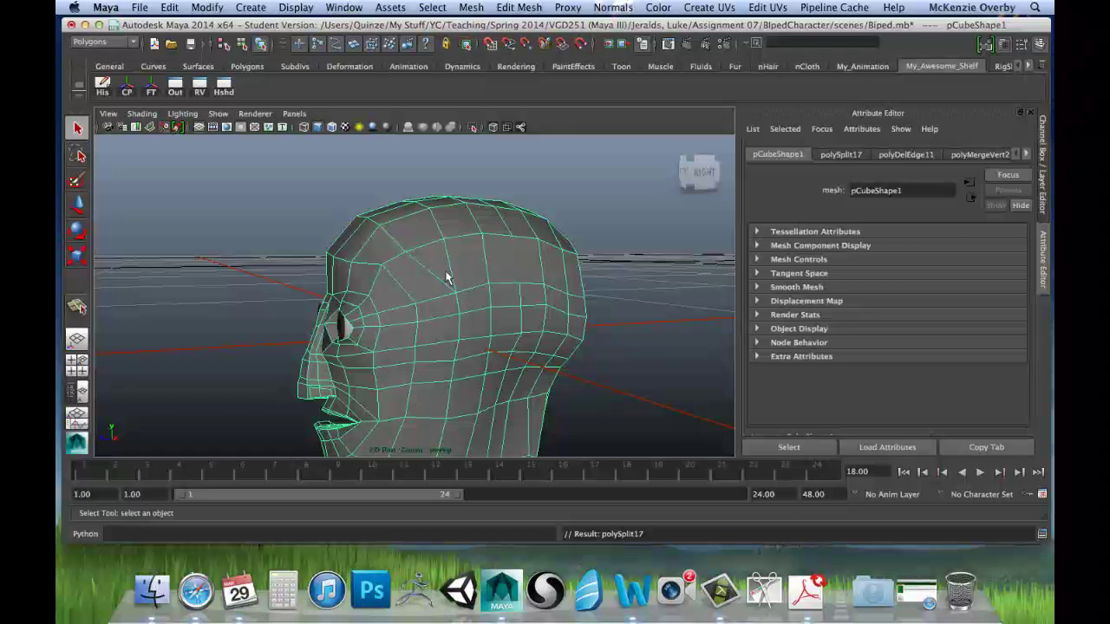
# Delete the vertical edge above the temple that ends at the lower end of the second diagonal cut.
pyautogui.moveTo(445, 253); pyautogui.dragTo(452, 222, button='right')
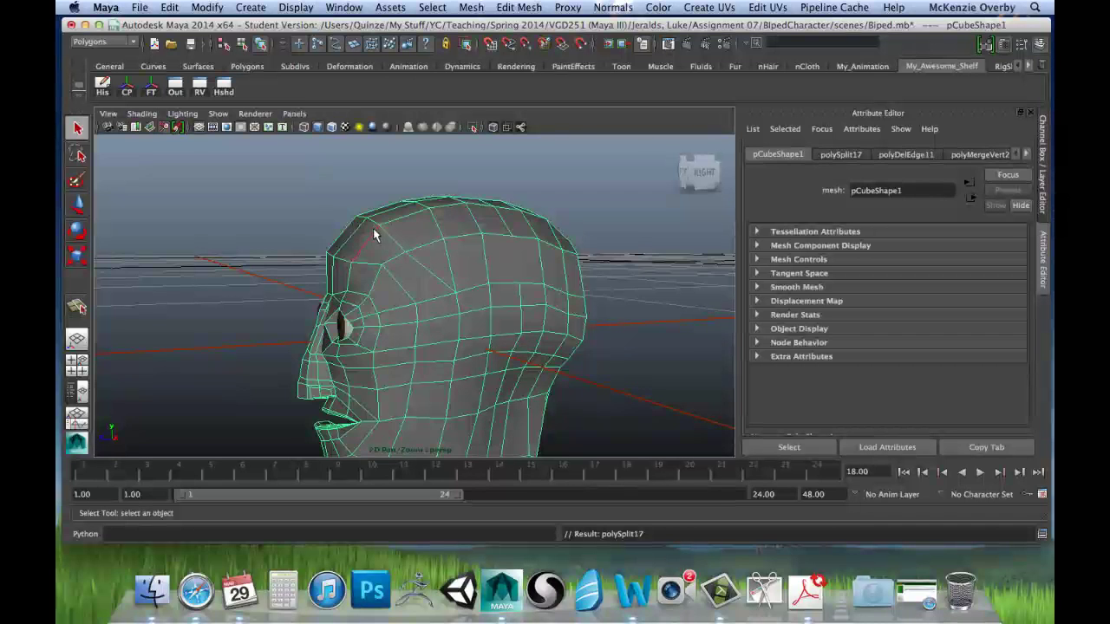
pyautogui.click(449, 262)
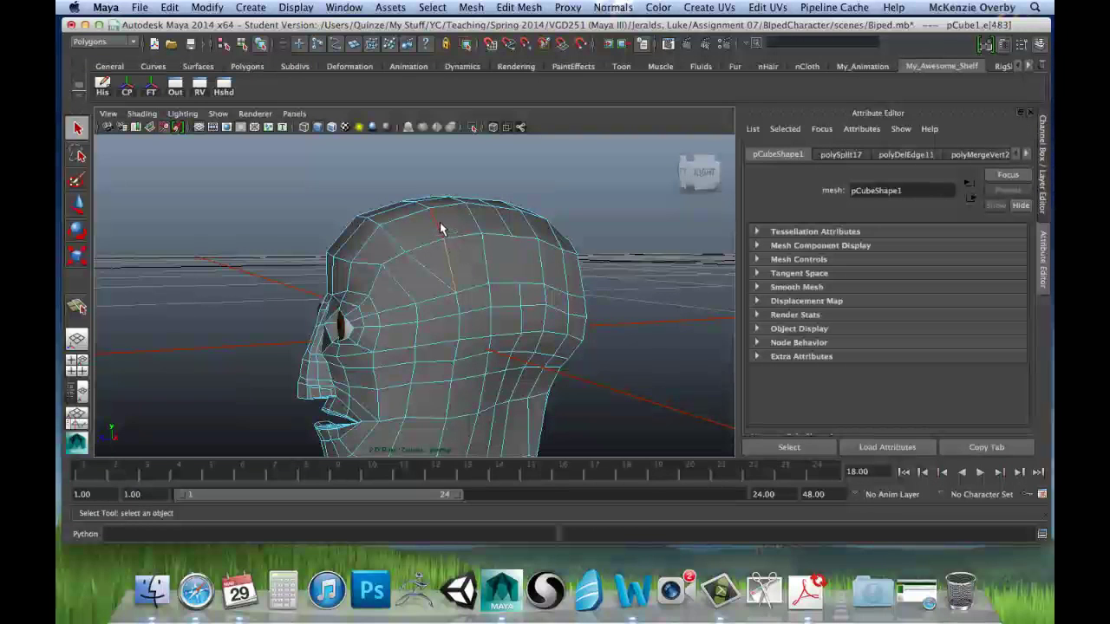
pyautogui.press('Delete')
pyautogui.click(499, 7)
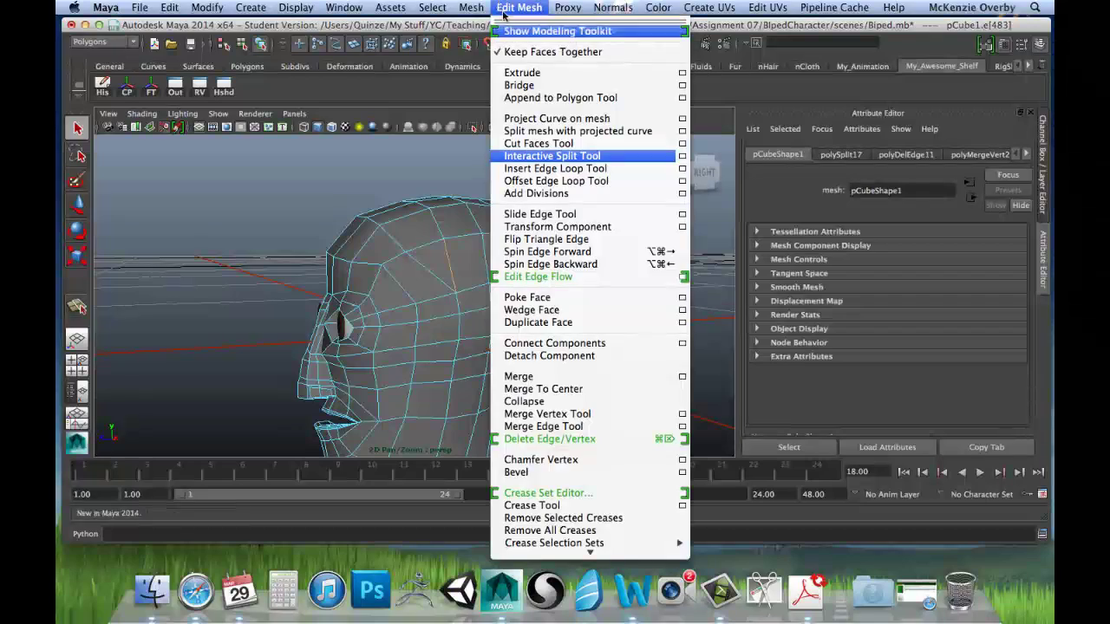
pyautogui.click(564, 437)
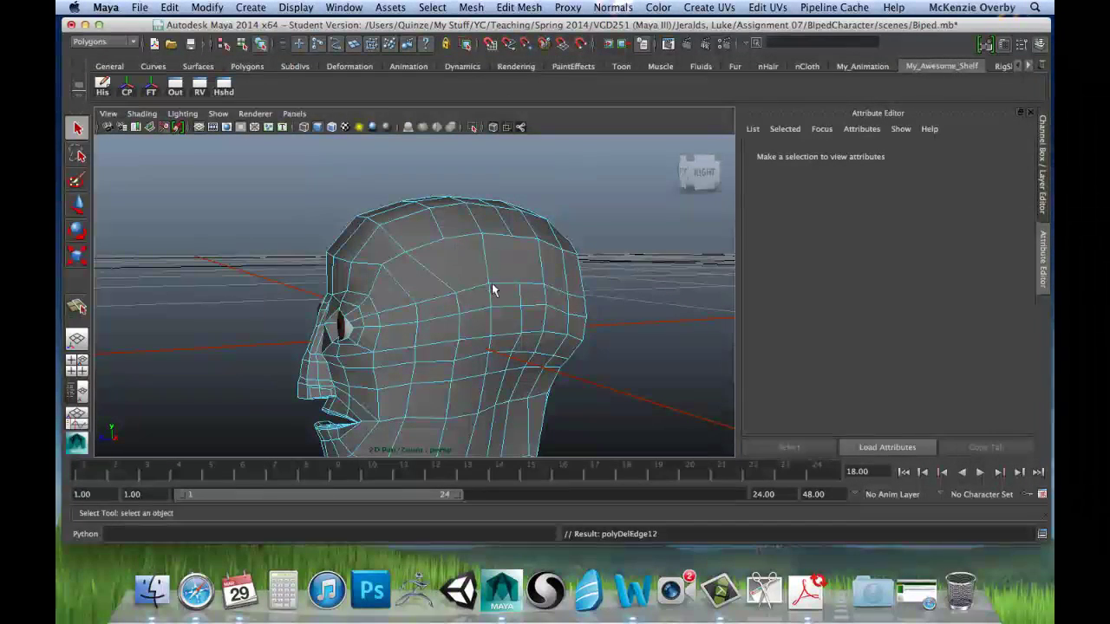
# Cut a third diagonal across the side of the skull, from the next upper-row vertex down and back to the following lower-row vertex.
pyautogui.click(517, 7)
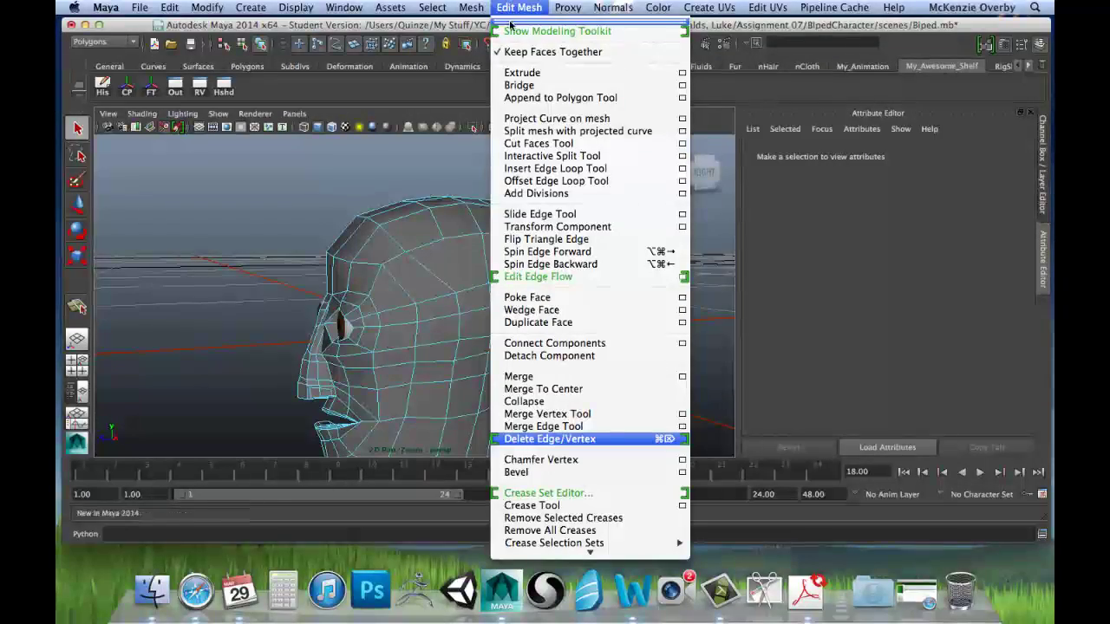
pyautogui.click(559, 158)
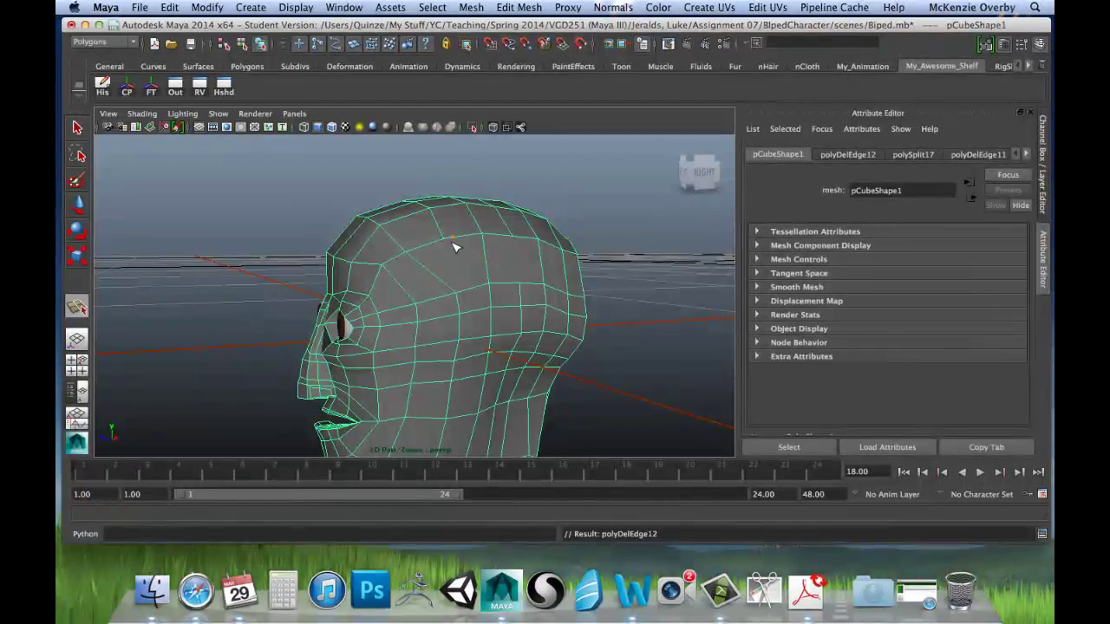
pyautogui.click(444, 240)
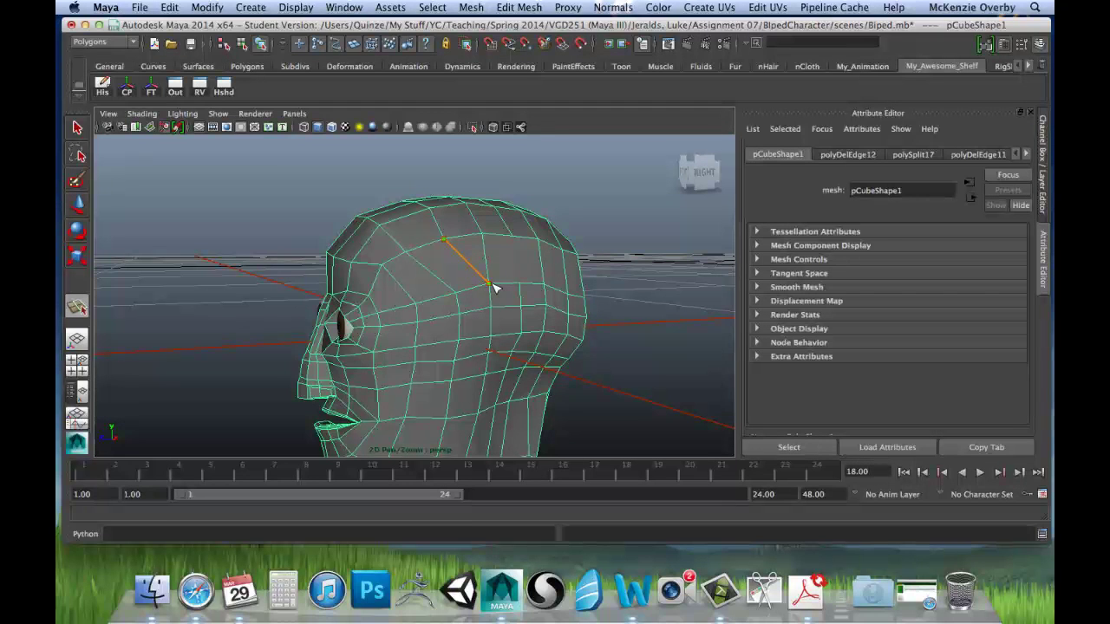
pyautogui.click(491, 285)
pyautogui.press('Return')
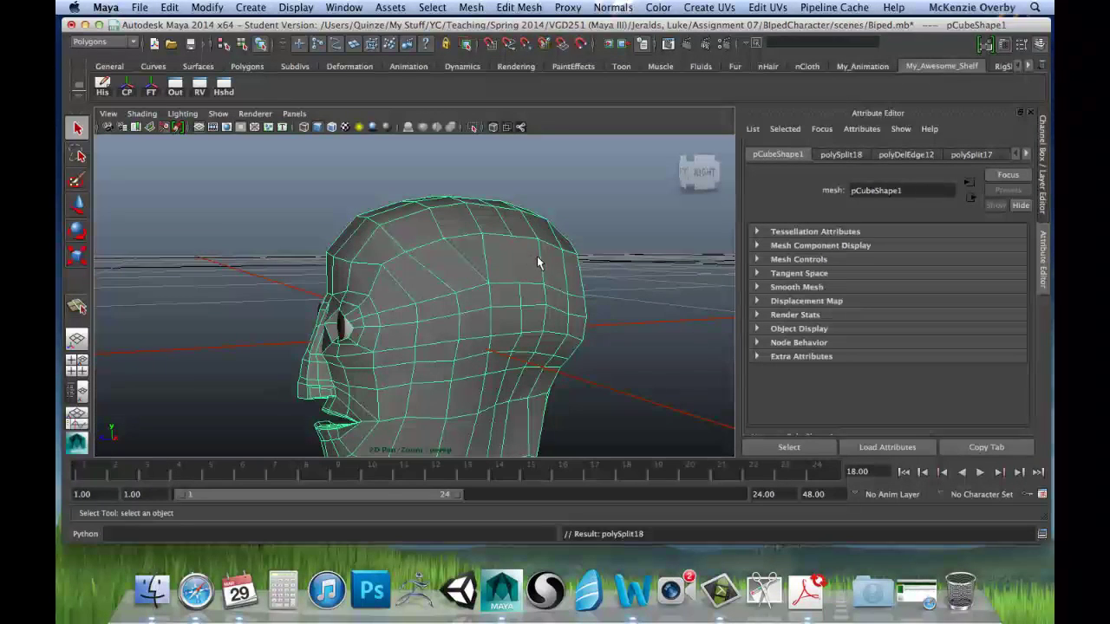
# Delete the vertical edge on the side of the skull that meets the lower end of the third diagonal cut.
pyautogui.keyDown('alt'); pyautogui.moveTo(540, 255); pyautogui.dragTo(491, 266); pyautogui.keyUp('alt')
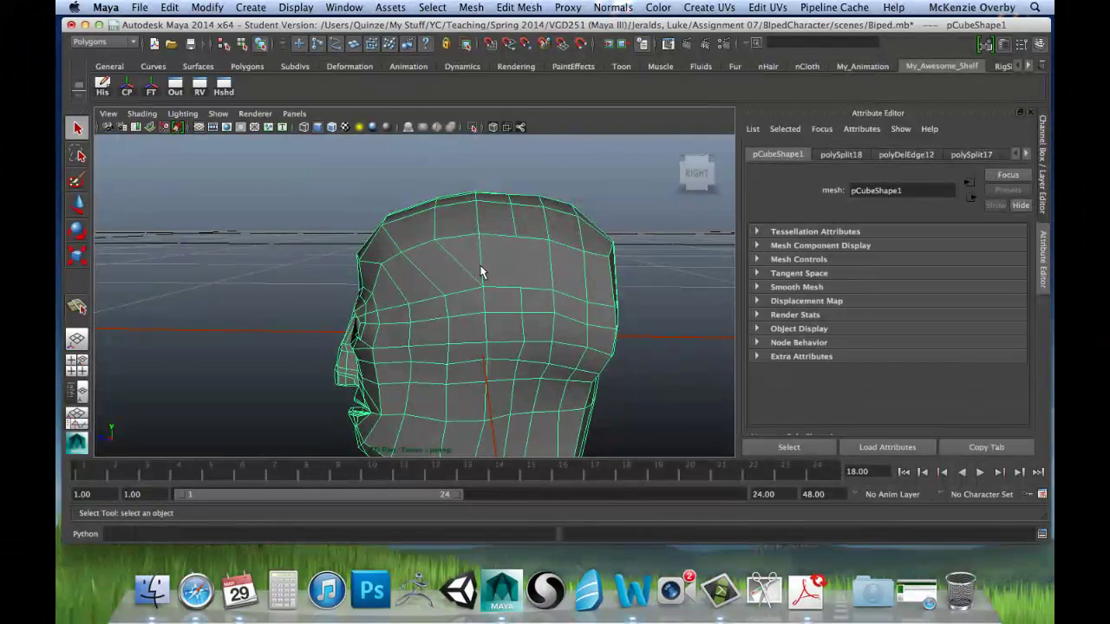
pyautogui.moveTo(483, 268); pyautogui.dragTo(483, 261, button='right')
pyautogui.click(483, 263)
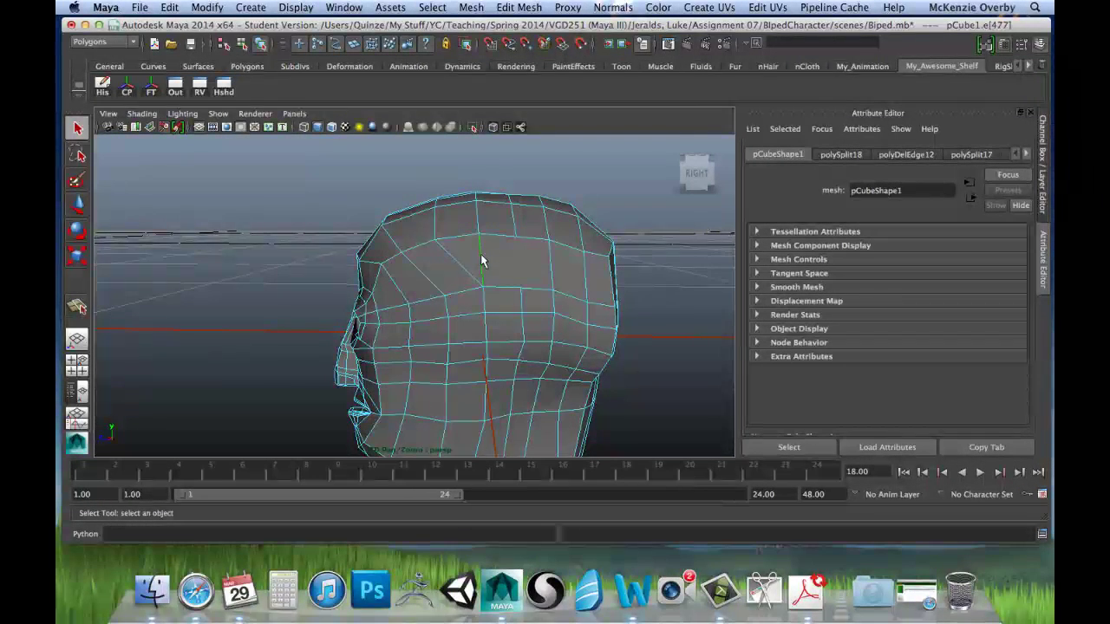
pyautogui.click(519, 7)
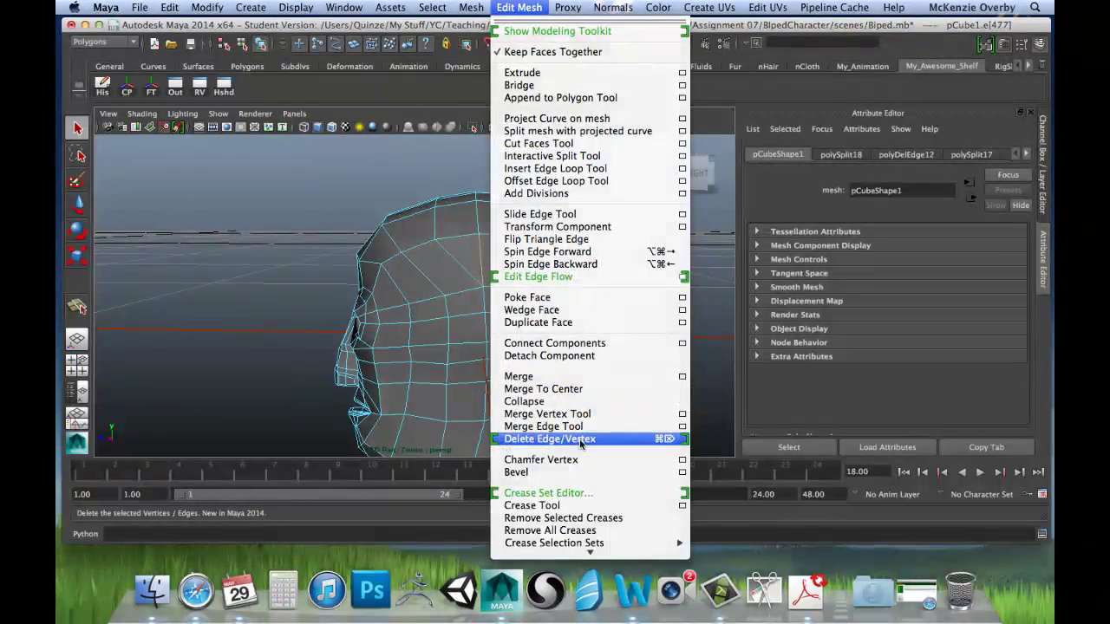
pyautogui.click(549, 439)
# In the side view, cut a vertical edge behind the diagonals, connecting the unjoined upper-row vertex to the lower-row vertex directly beneath it.
pyautogui.keyDown('alt'); pyautogui.moveTo(532, 314); pyautogui.dragTo(533, 248); pyautogui.keyUp('alt')
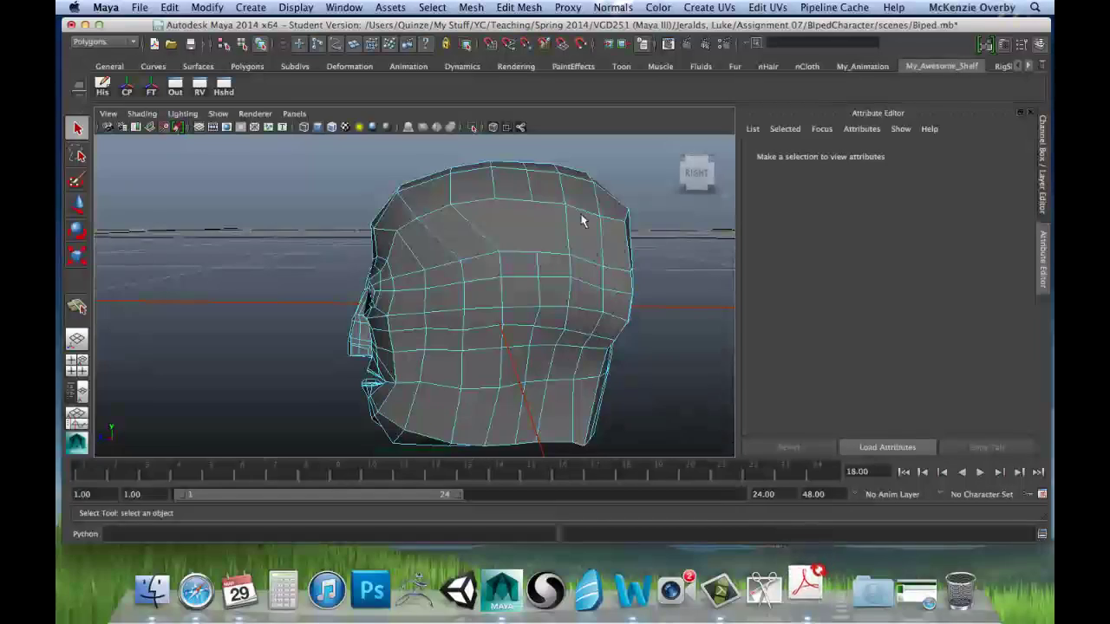
pyautogui.keyDown('alt'); pyautogui.moveTo(573, 213); pyautogui.dragTo(528, 243); pyautogui.keyUp('alt')
pyautogui.press('space')
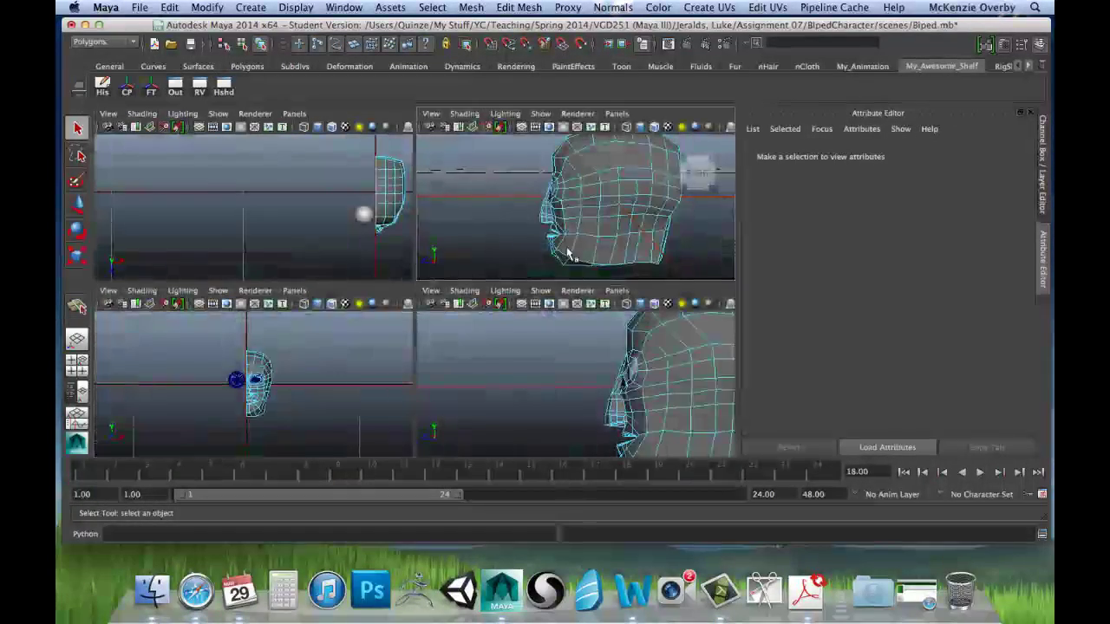
pyautogui.press('space')
pyautogui.scroll(-10, 541, 375)
pyautogui.scroll(6, 540, 373)
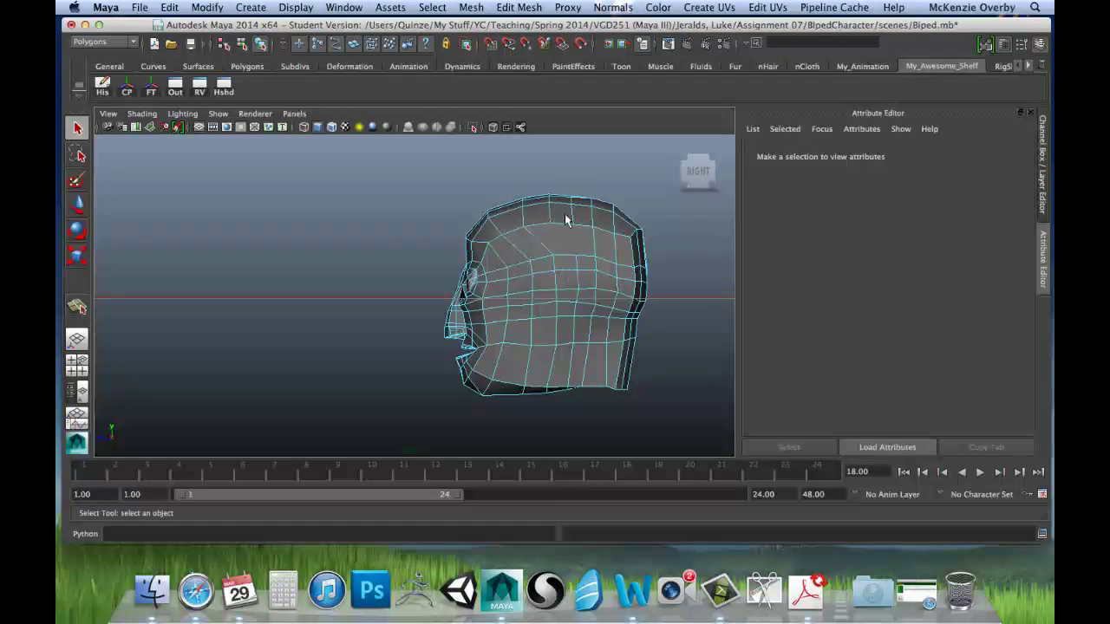
pyautogui.moveTo(574, 272)
pyautogui.keyDown('alt'); pyautogui.mouseDown()
pyautogui.moveTo(553, 292)
pyautogui.moveTo(528, 288)
pyautogui.moveTo(632, 295)
pyautogui.moveTo(590, 282)
pyautogui.mouseUp(); pyautogui.keyUp('alt')
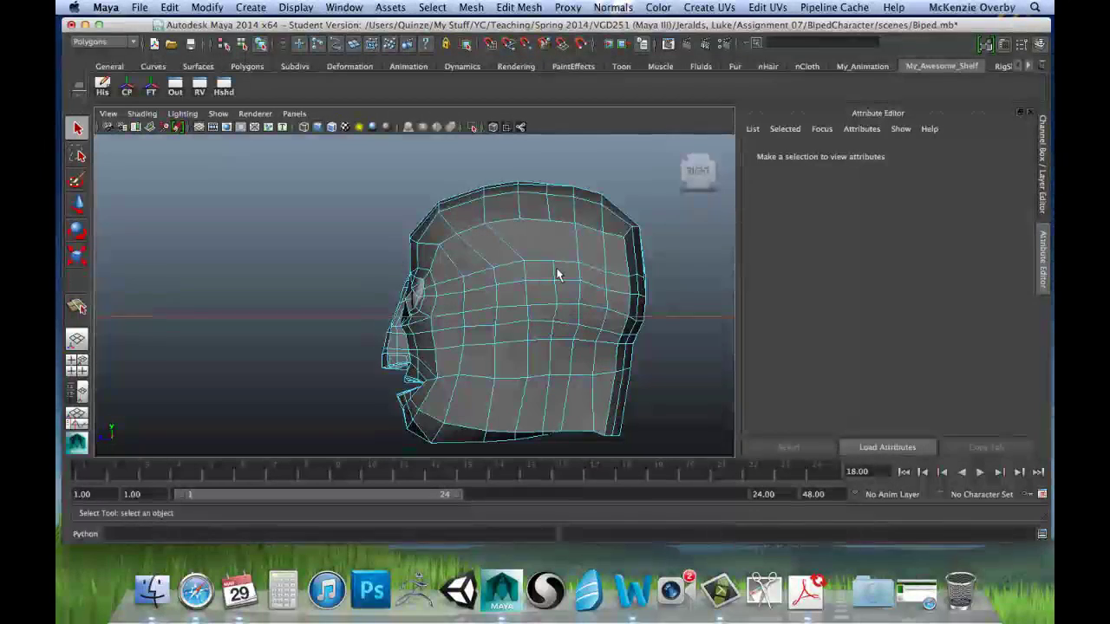
pyautogui.click(519, 6)
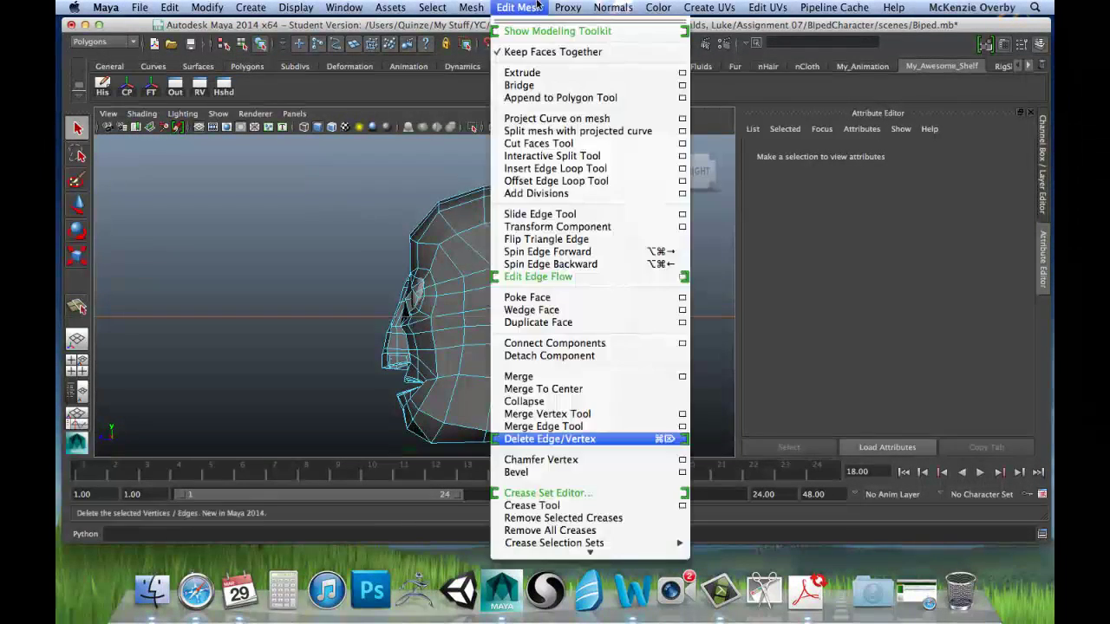
pyautogui.click(570, 157)
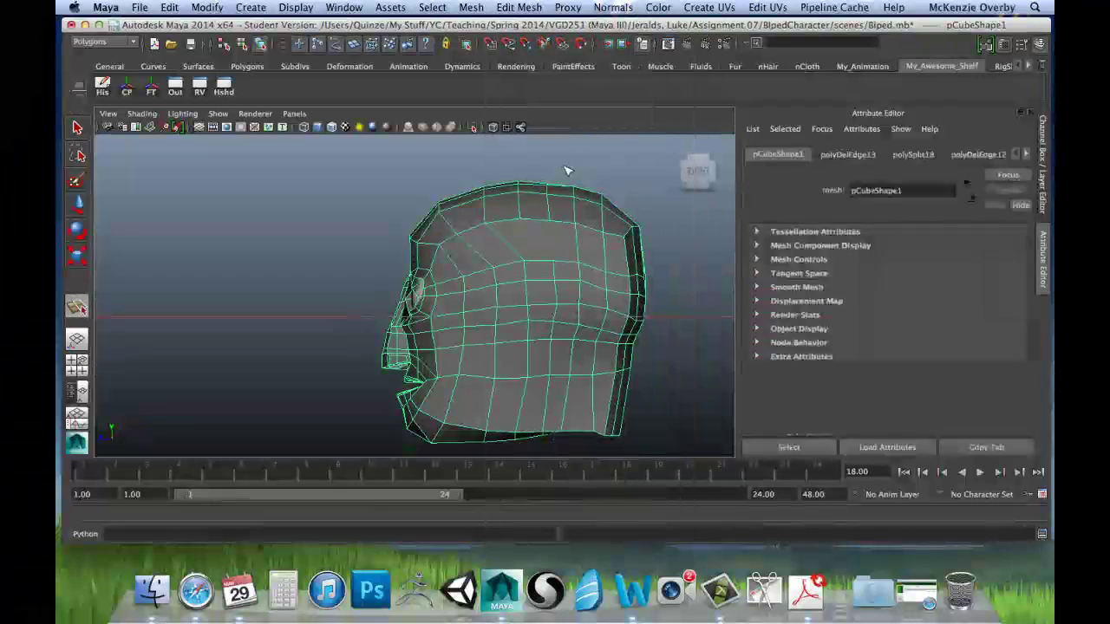
pyautogui.click(550, 223)
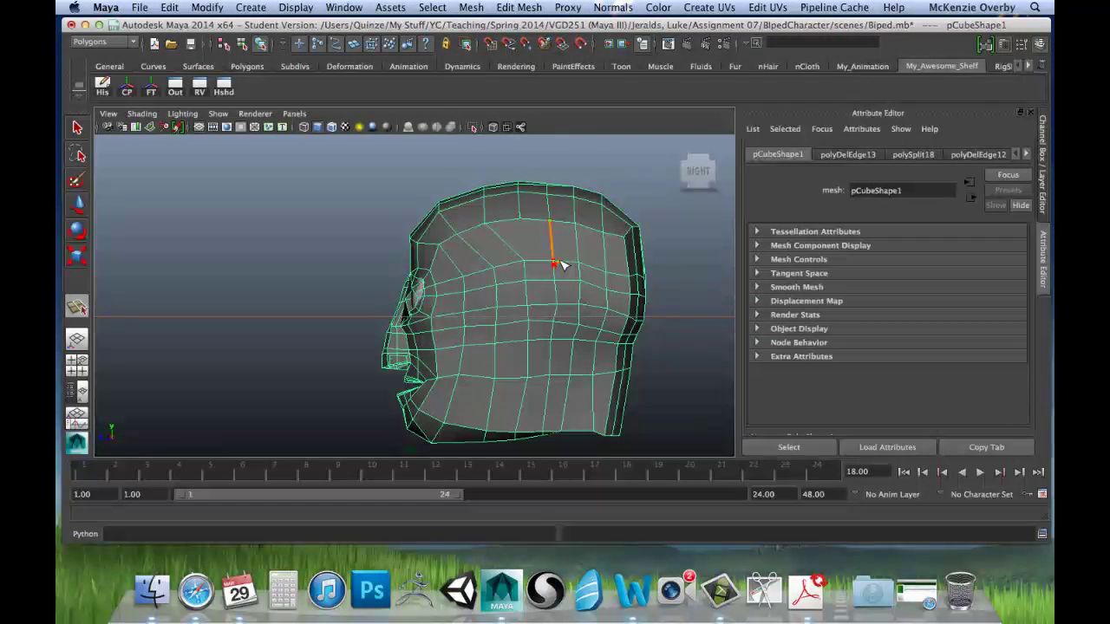
pyautogui.press('z')
pyautogui.press('Return')
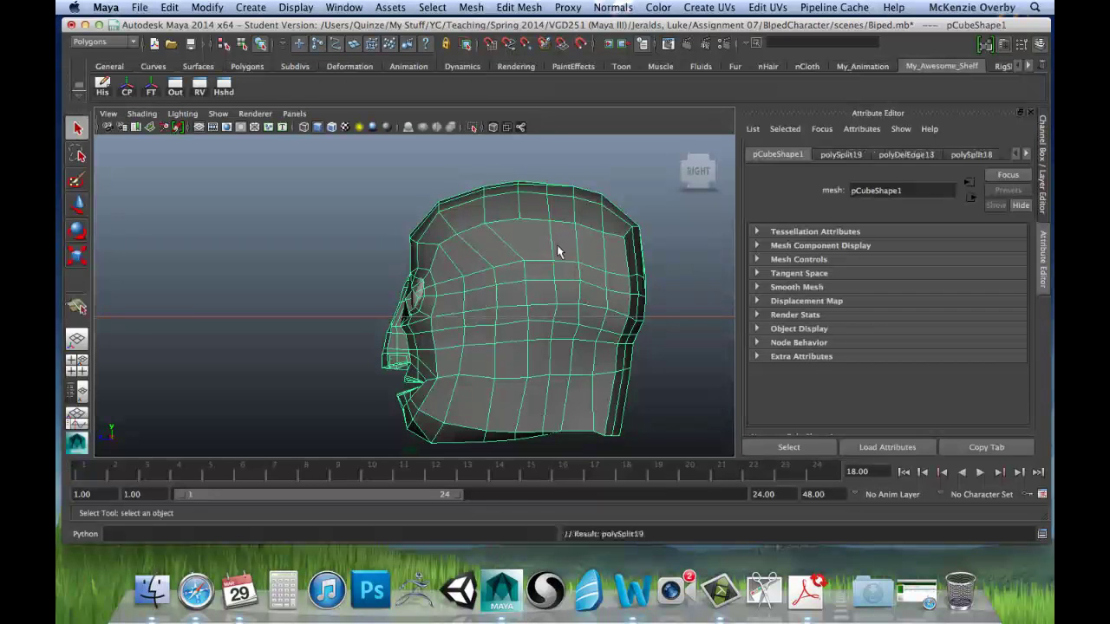
pyautogui.press('z')
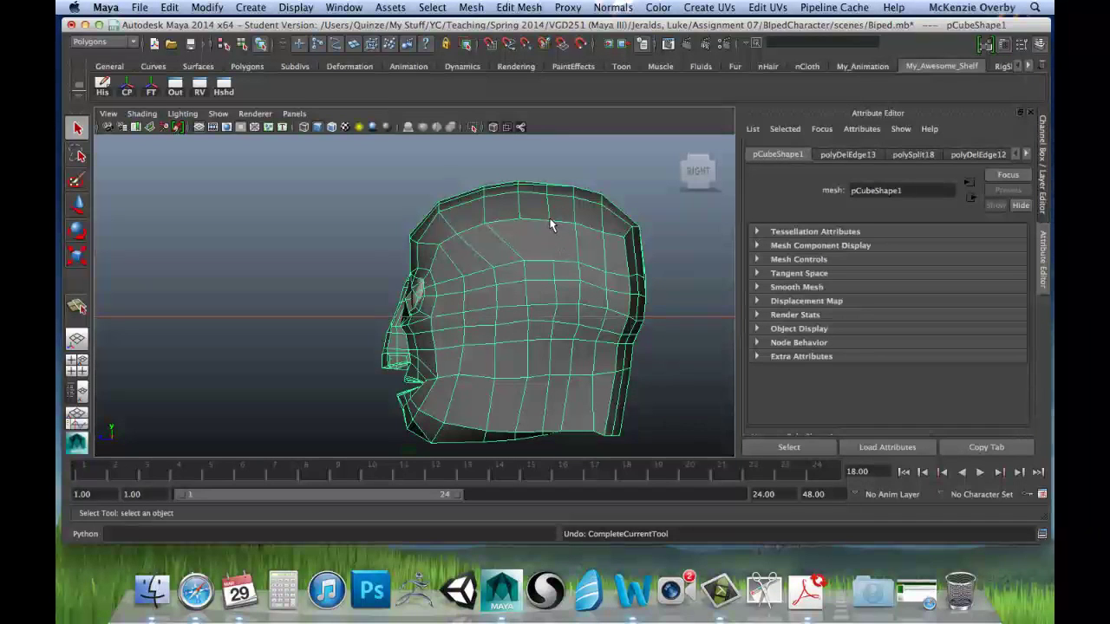
pyautogui.press('y')
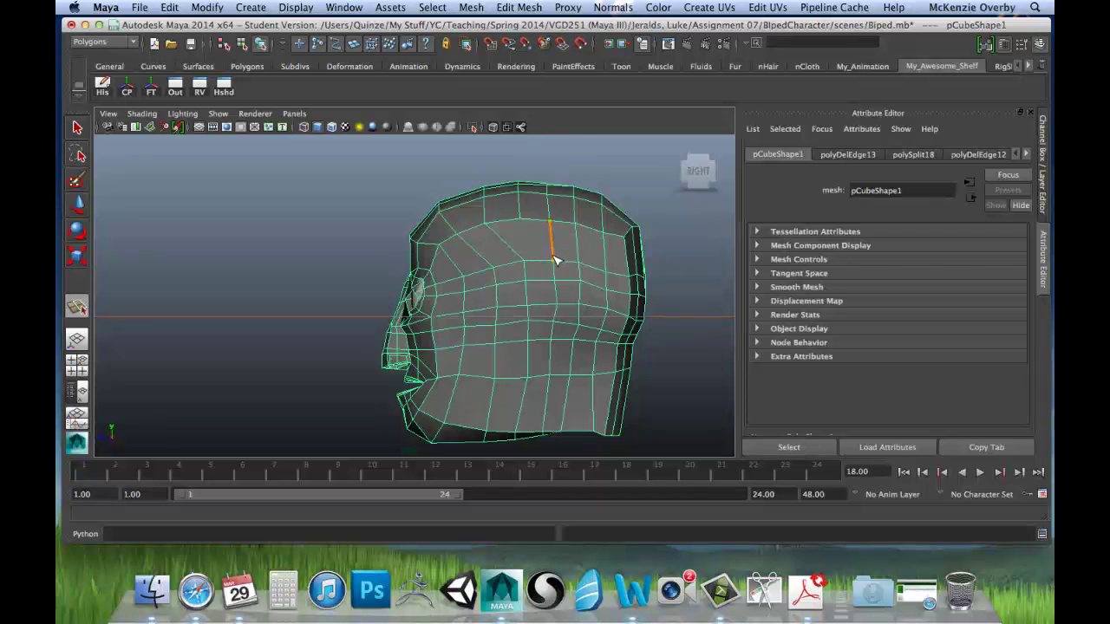
pyautogui.press('q')
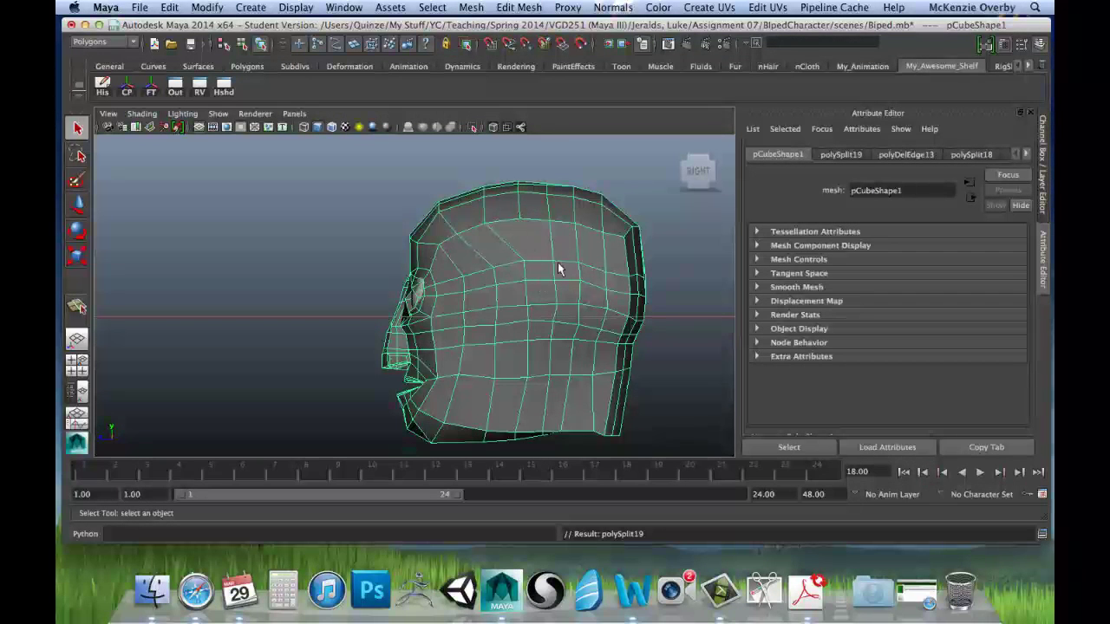
# Move the two vertex columns behind the eye forward toward the face, from temple level down to mouth level.
pyautogui.moveTo(523, 229); pyautogui.dragTo(466, 233, button='right')
pyautogui.keyDown('alt'); pyautogui.moveTo(460, 299); pyautogui.dragTo(472, 352); pyautogui.keyUp('alt')
pyautogui.press('w')
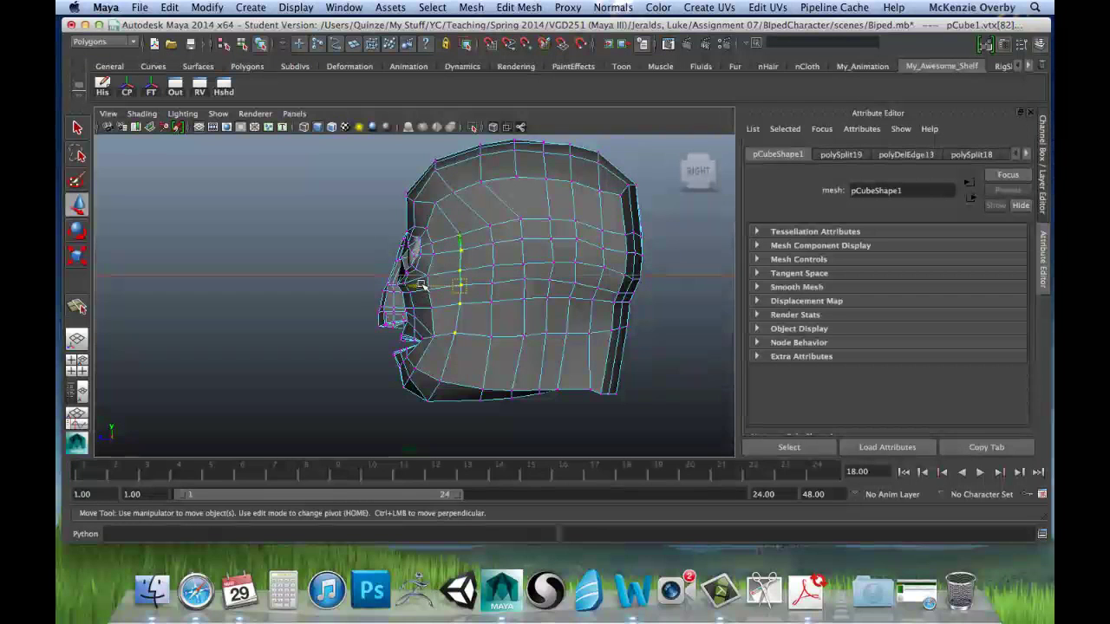
pyautogui.moveTo(423, 283); pyautogui.dragTo(415, 282)
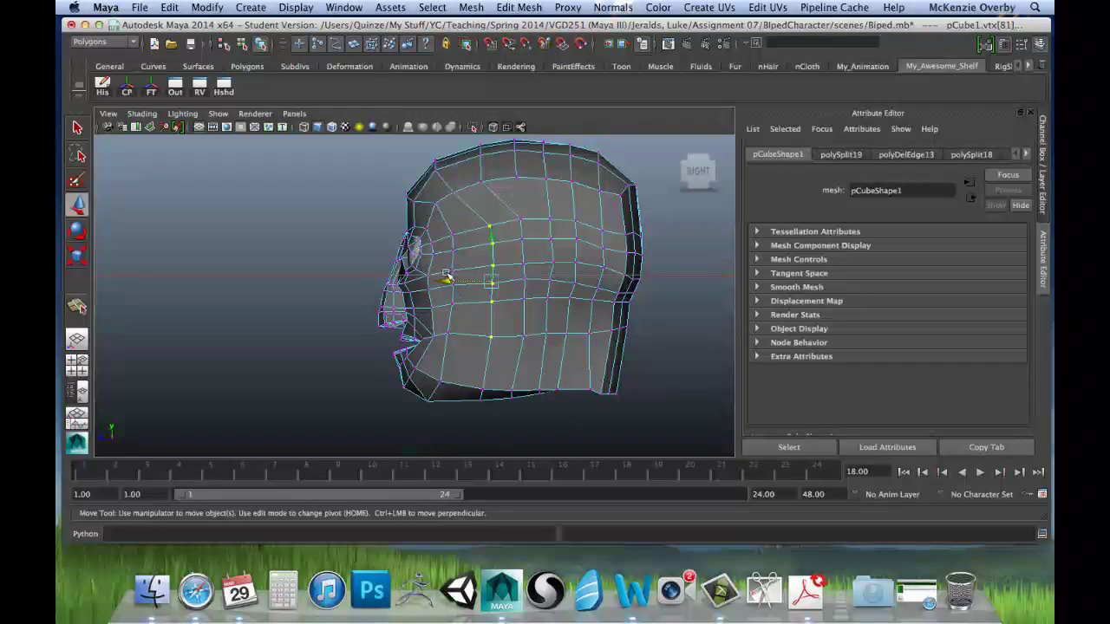
pyautogui.moveTo(446, 280); pyautogui.dragTo(431, 283)
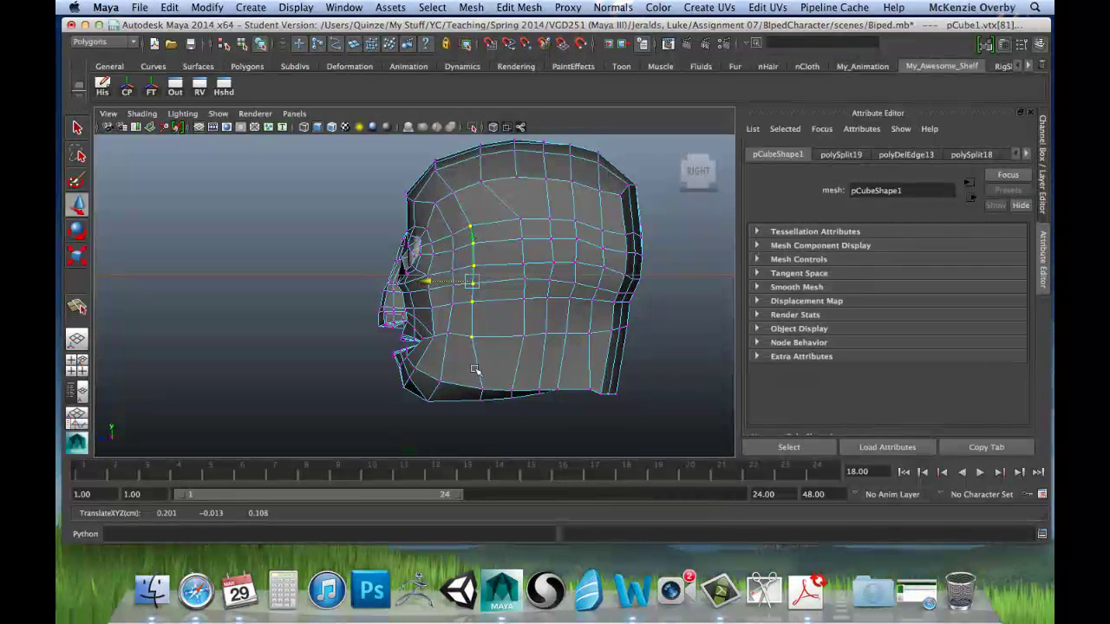
# Move the lower jaw vertices and the next vertex column on the side of the head forward toward the face to even out the spacing.
pyautogui.moveTo(465, 382); pyautogui.dragTo(420, 392)
pyautogui.moveTo(508, 211); pyautogui.dragTo(530, 343)
pyautogui.moveTo(478, 282); pyautogui.dragTo(450, 282)
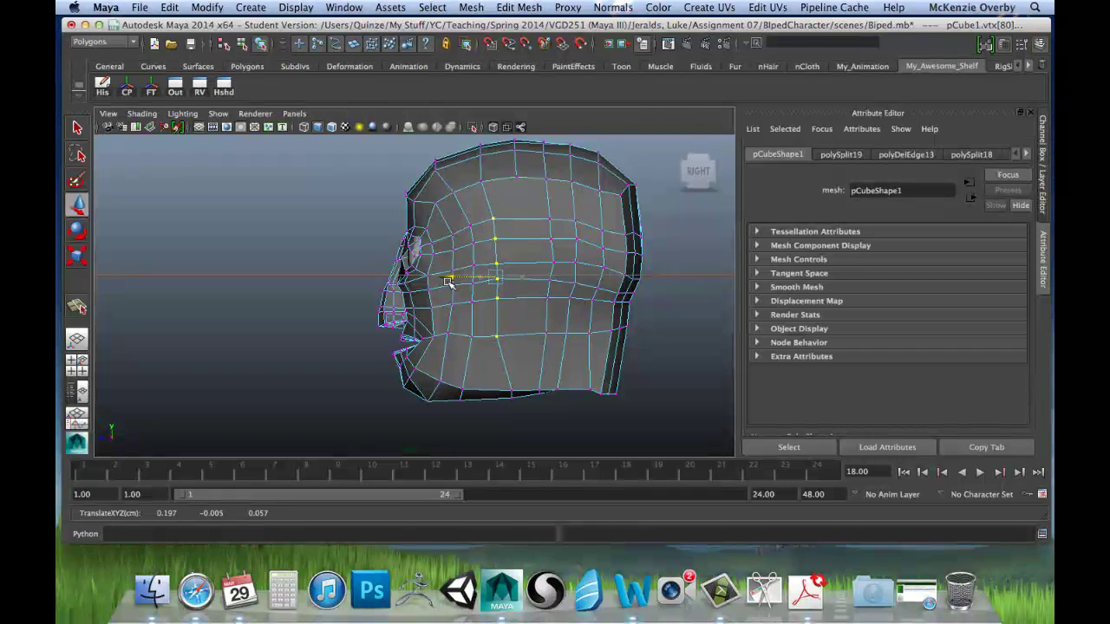
pyautogui.moveTo(506, 405); pyautogui.dragTo(448, 393)
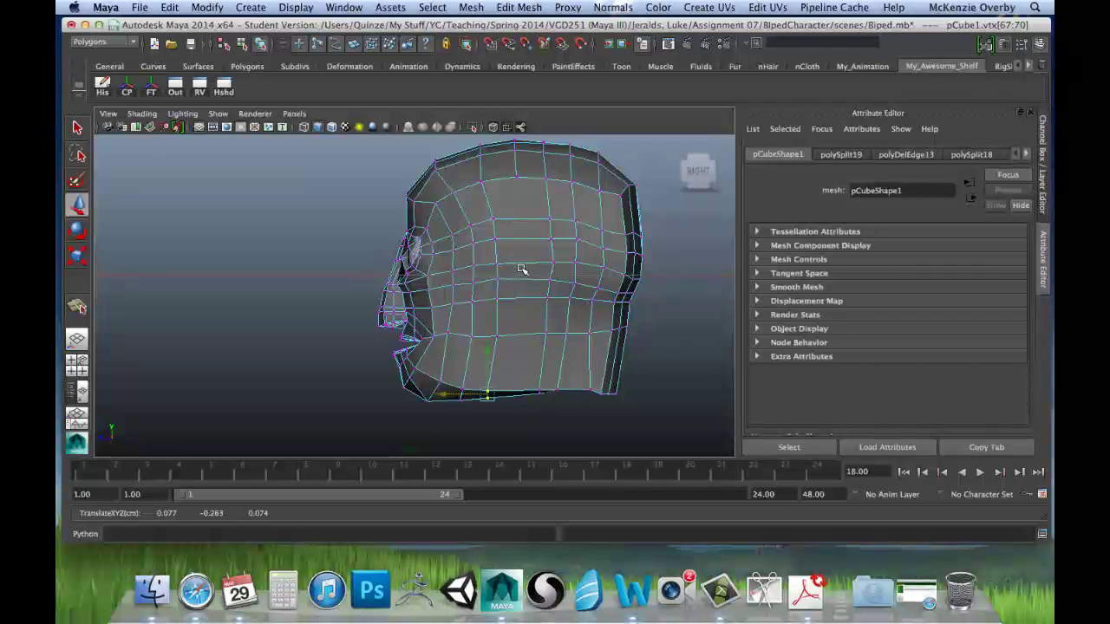
# Insert an edge loop through the wide gap in the middle of the head's side, from the temple-level row down to the jaw's underside.
pyautogui.click(515, 7)
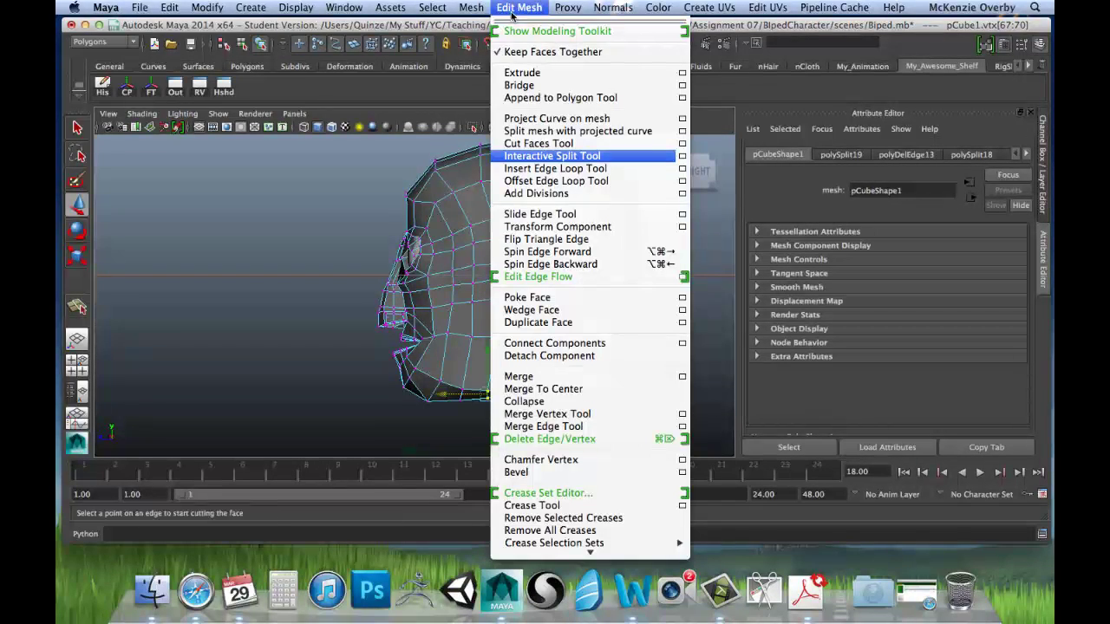
pyautogui.click(527, 169)
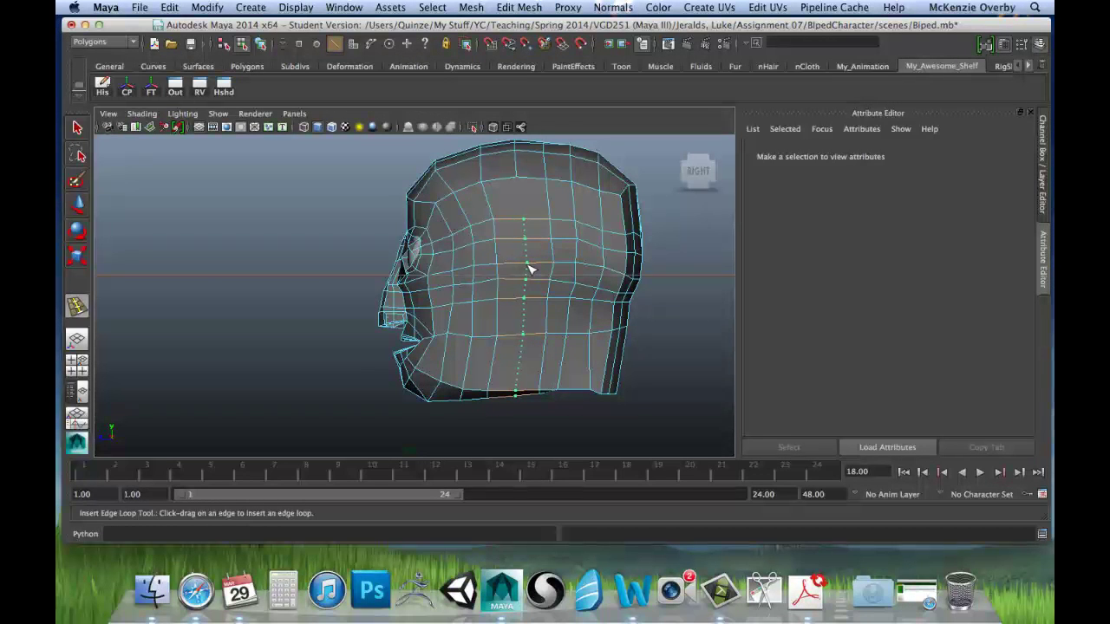
pyautogui.moveTo(529, 270); pyautogui.dragTo(530, 268)
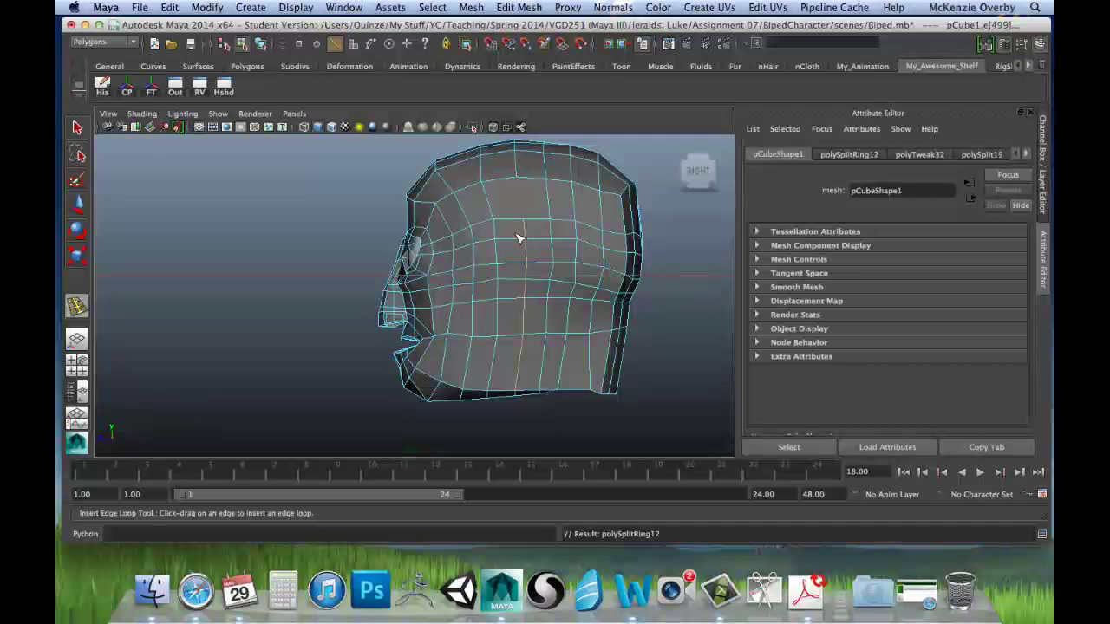
pyautogui.press('q')
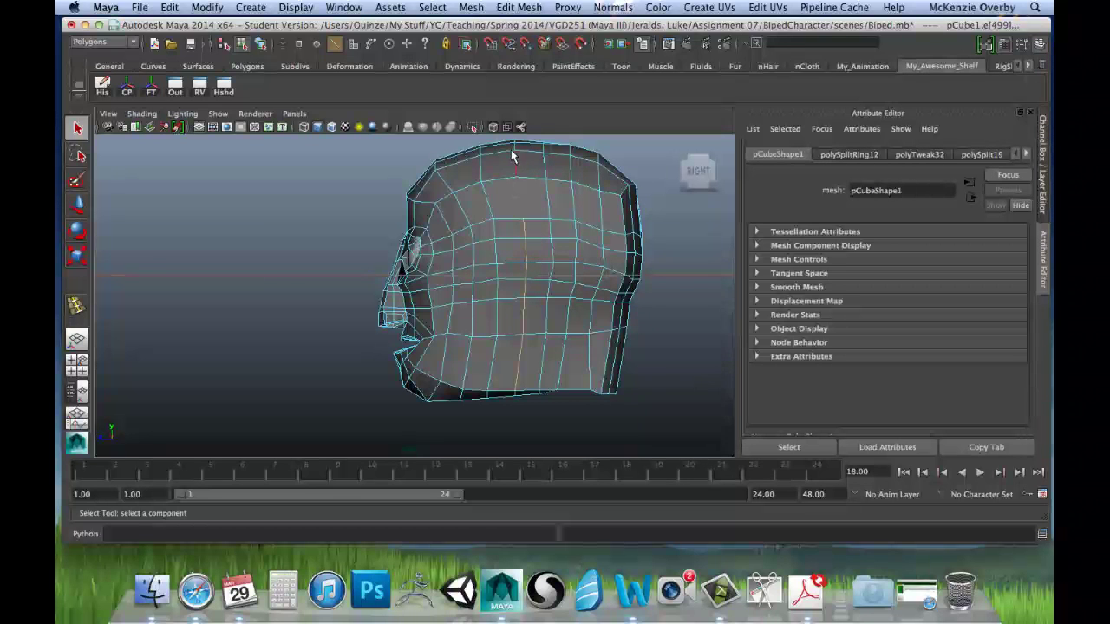
# Cut an edge connecting the unjoined vertex on the upper skull row to the top end of the new loop, and reselect the head.
pyautogui.click(524, 7)
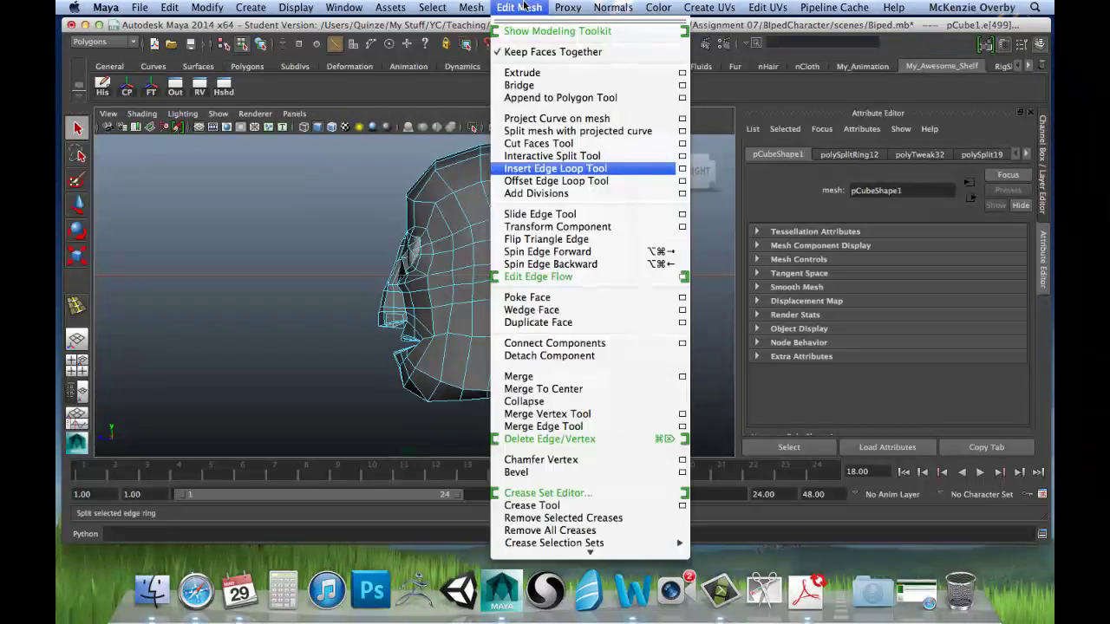
pyautogui.click(543, 156)
pyautogui.click(518, 177)
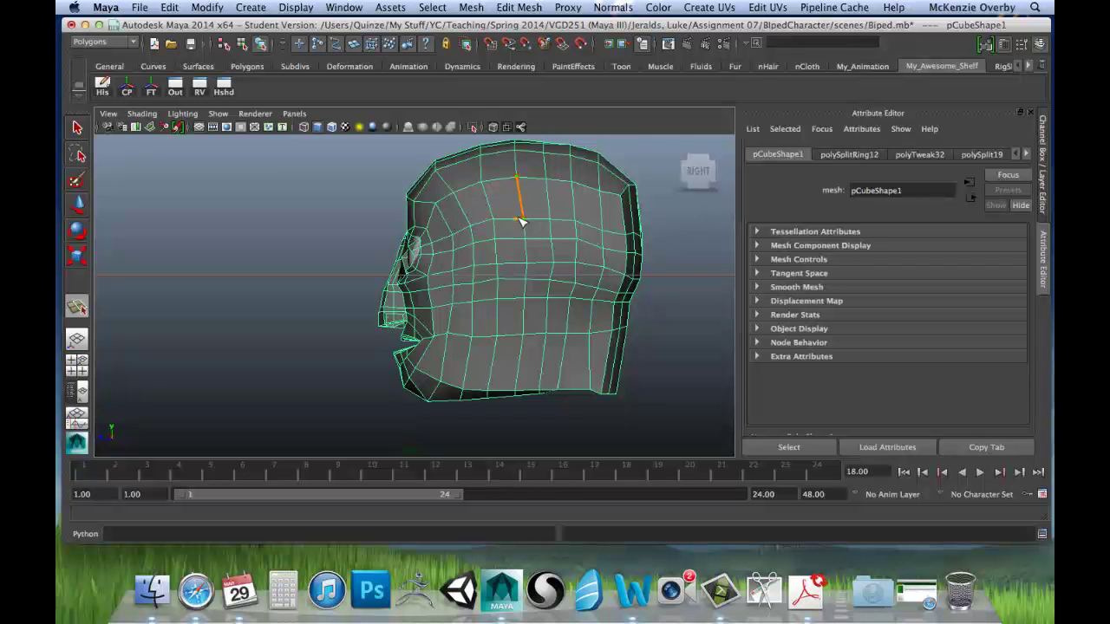
pyautogui.click(520, 220)
pyautogui.press('Return')
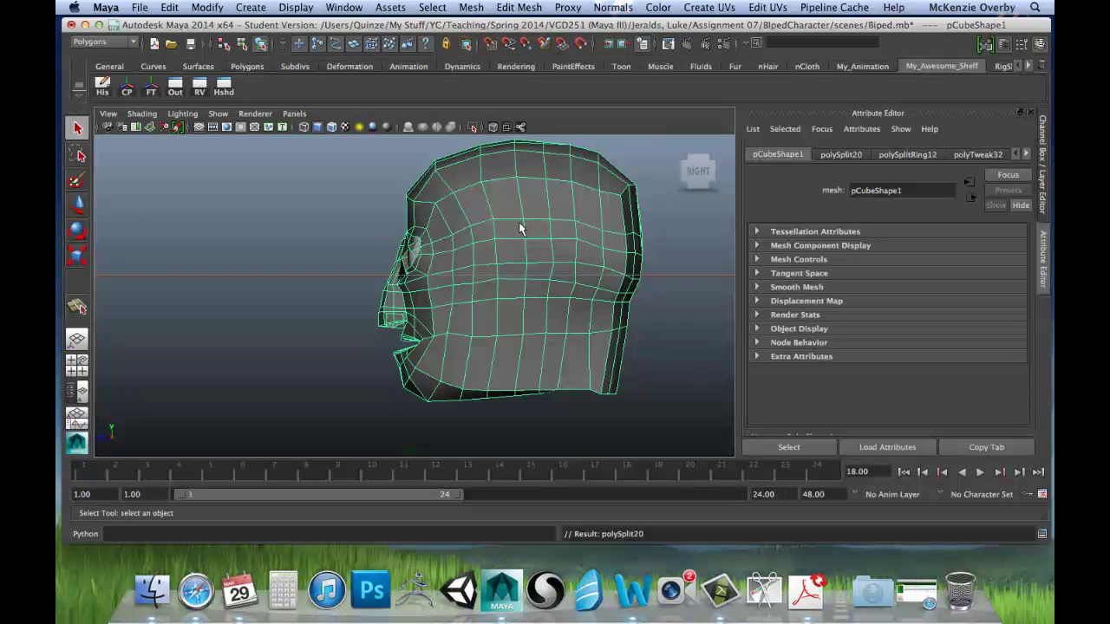
pyautogui.click(662, 239)
pyautogui.click(509, 271)
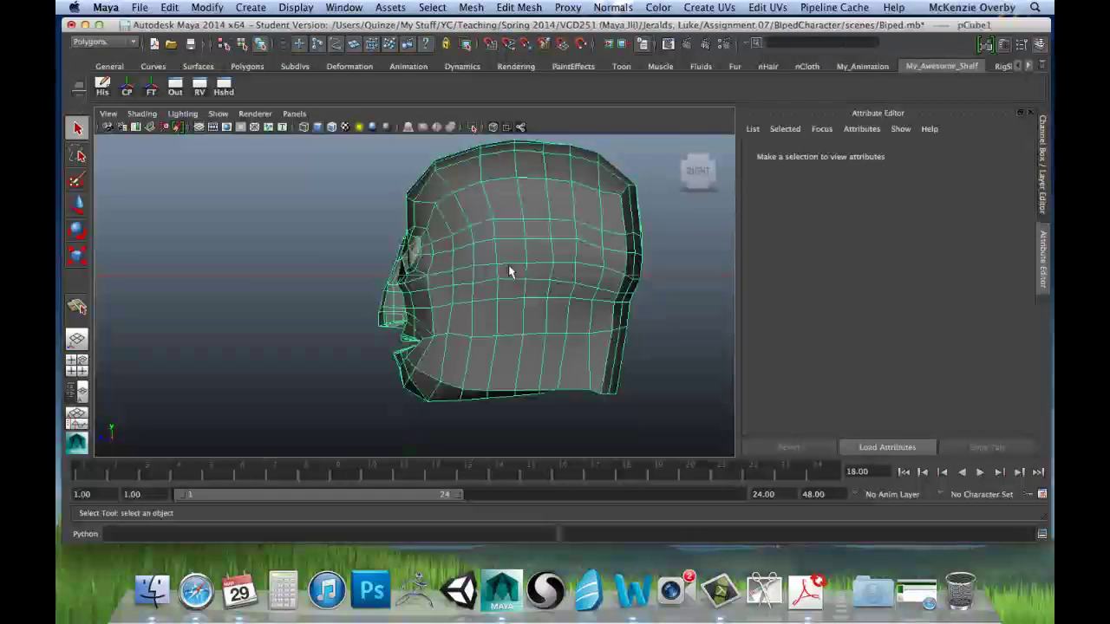
# Examine the half head's topology in the perspective view from the side, front, underneath and back.
pyautogui.press('space')
pyautogui.press('space')
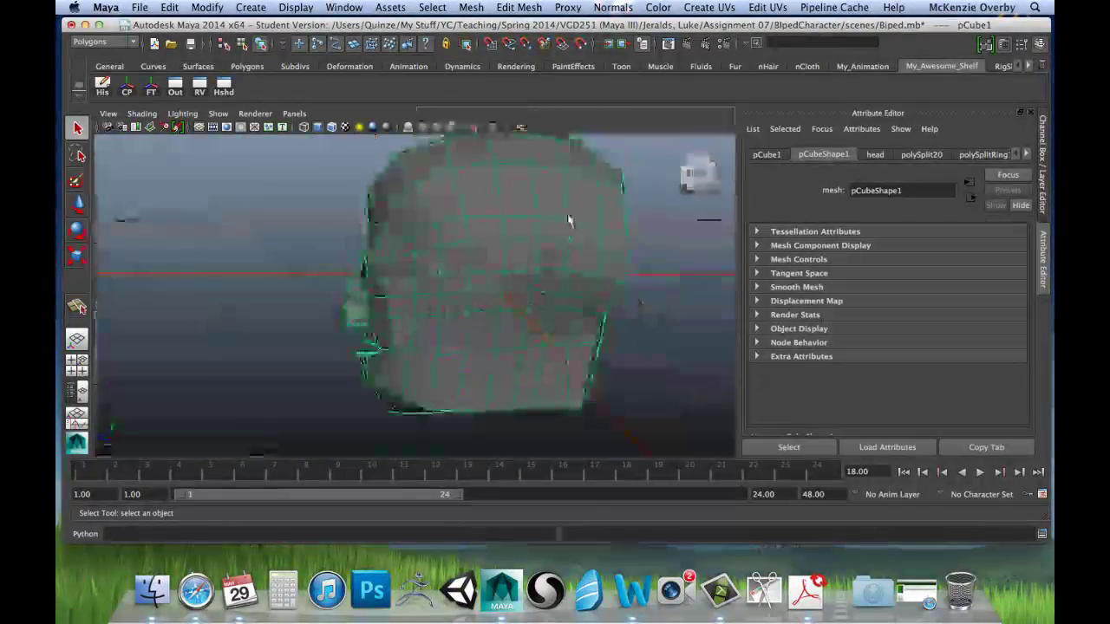
pyautogui.keyDown('alt'); pyautogui.moveTo(412, 290); pyautogui.dragTo(257, 245); pyautogui.keyUp('alt')
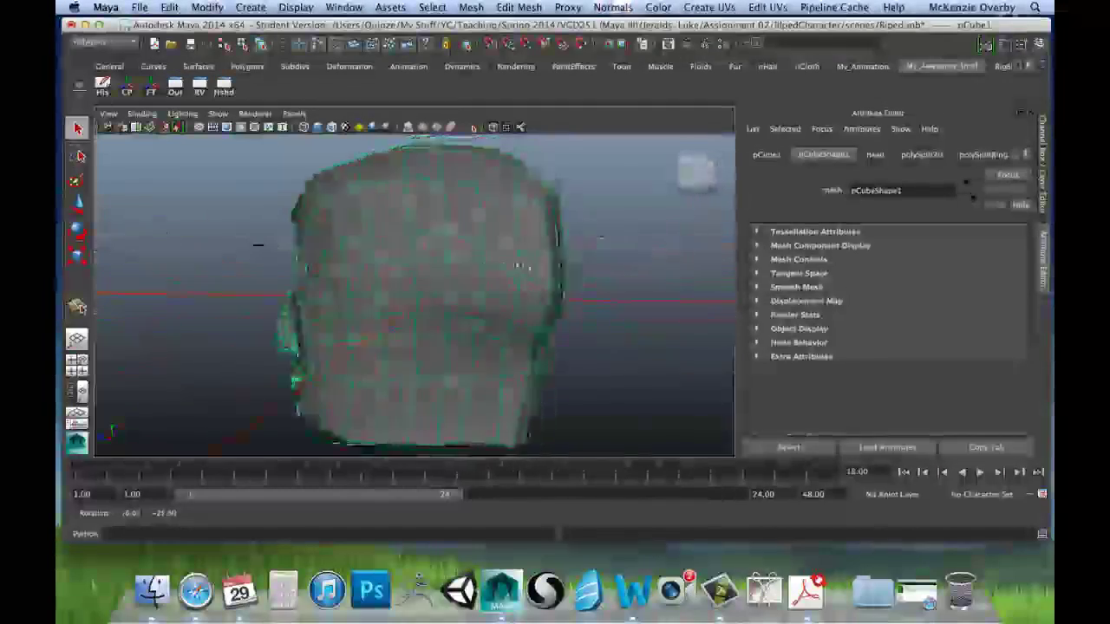
pyautogui.keyDown('alt'); pyautogui.moveTo(523, 267); pyautogui.dragTo(697, 255); pyautogui.keyUp('alt')
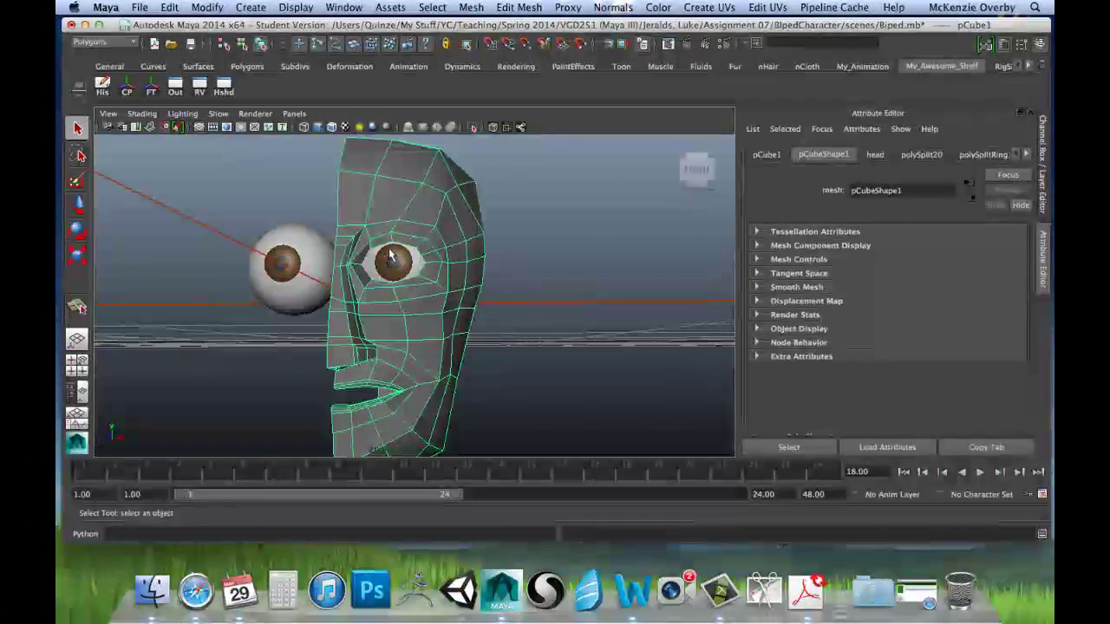
pyautogui.moveTo(434, 334)
pyautogui.keyDown('alt'); pyautogui.mouseDown()
pyautogui.moveTo(474, 309)
pyautogui.moveTo(491, 273)
pyautogui.moveTo(378, 286)
pyautogui.moveTo(451, 268)
pyautogui.moveTo(423, 346)
pyautogui.mouseUp(); pyautogui.keyUp('alt')
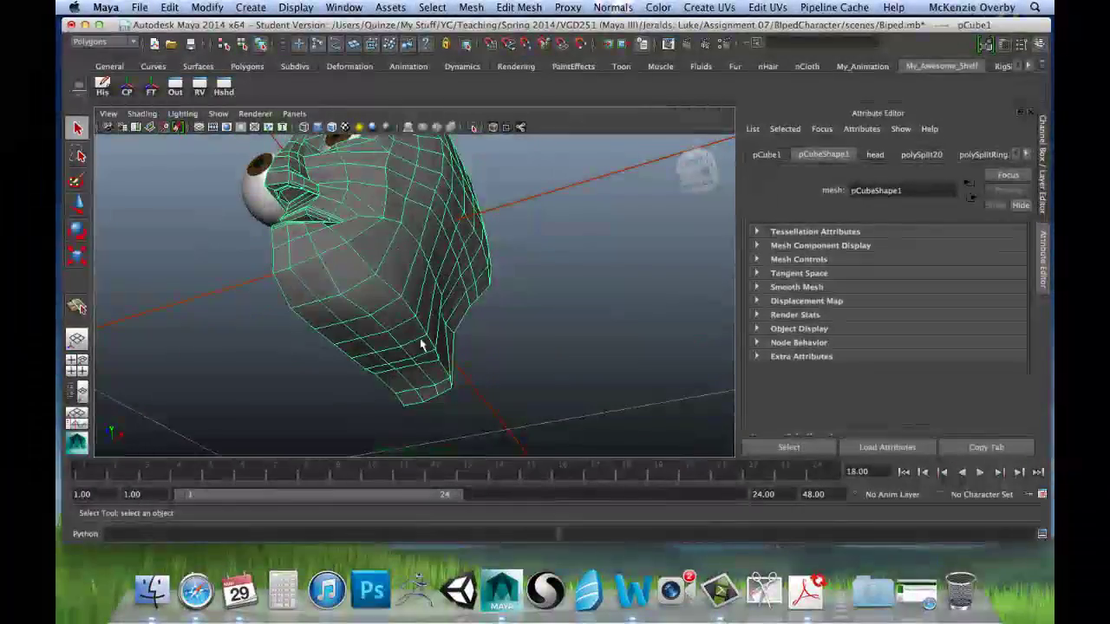
pyautogui.keyDown('alt'); pyautogui.moveTo(387, 274); pyautogui.dragTo(400, 255); pyautogui.keyUp('alt')
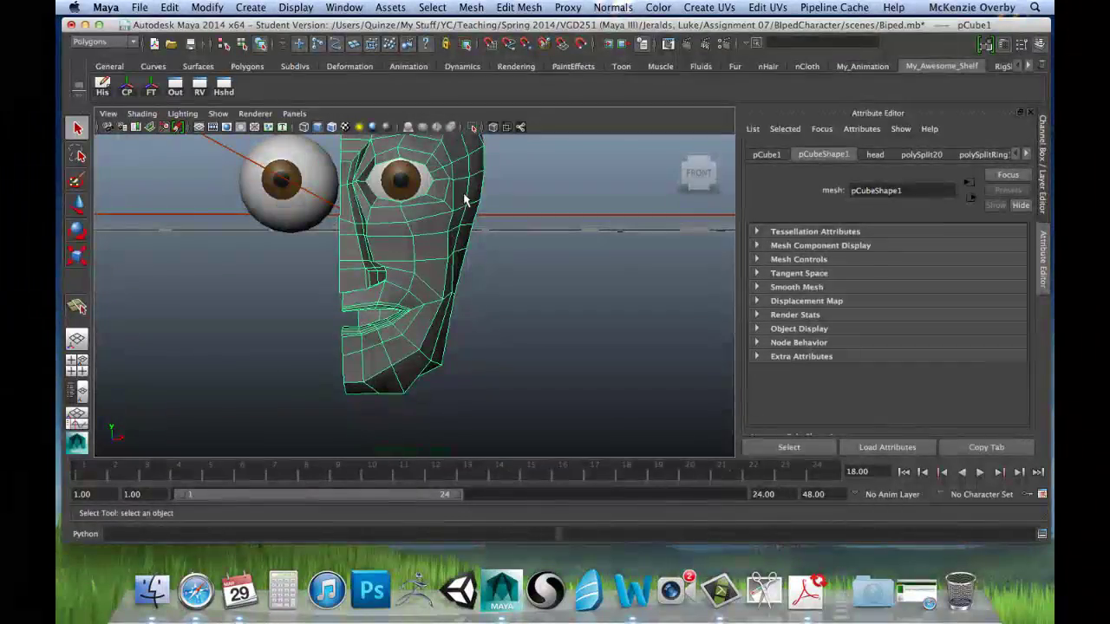
pyautogui.keyDown('alt'); pyautogui.moveTo(464, 199); pyautogui.dragTo(426, 294); pyautogui.keyUp('alt')
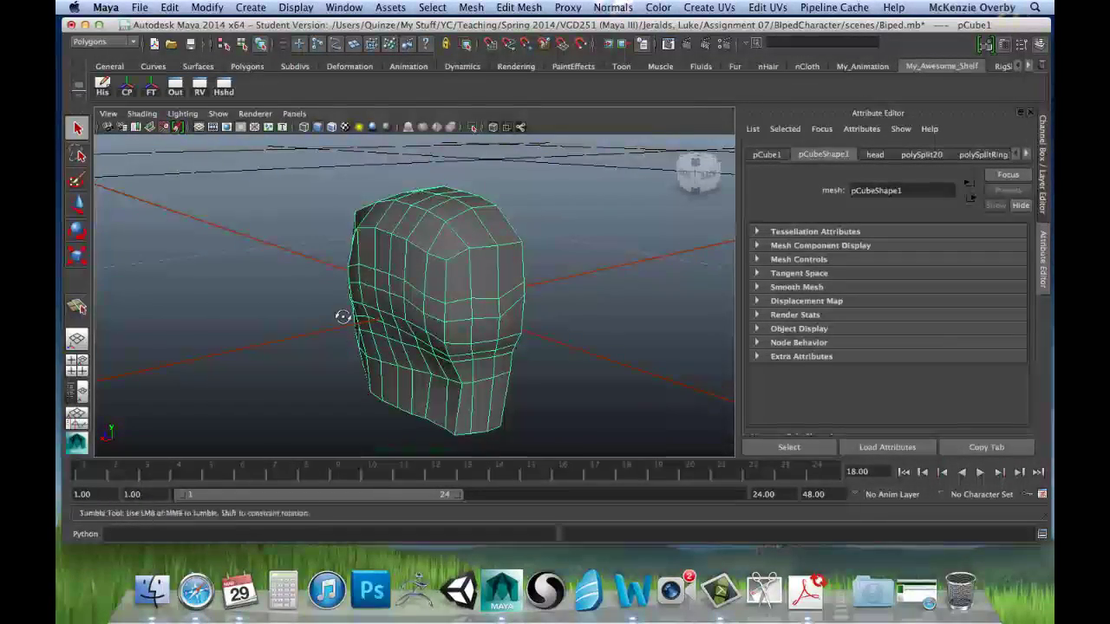
pyautogui.keyDown('alt'); pyautogui.moveTo(341, 315); pyautogui.dragTo(306, 355); pyautogui.keyUp('alt')
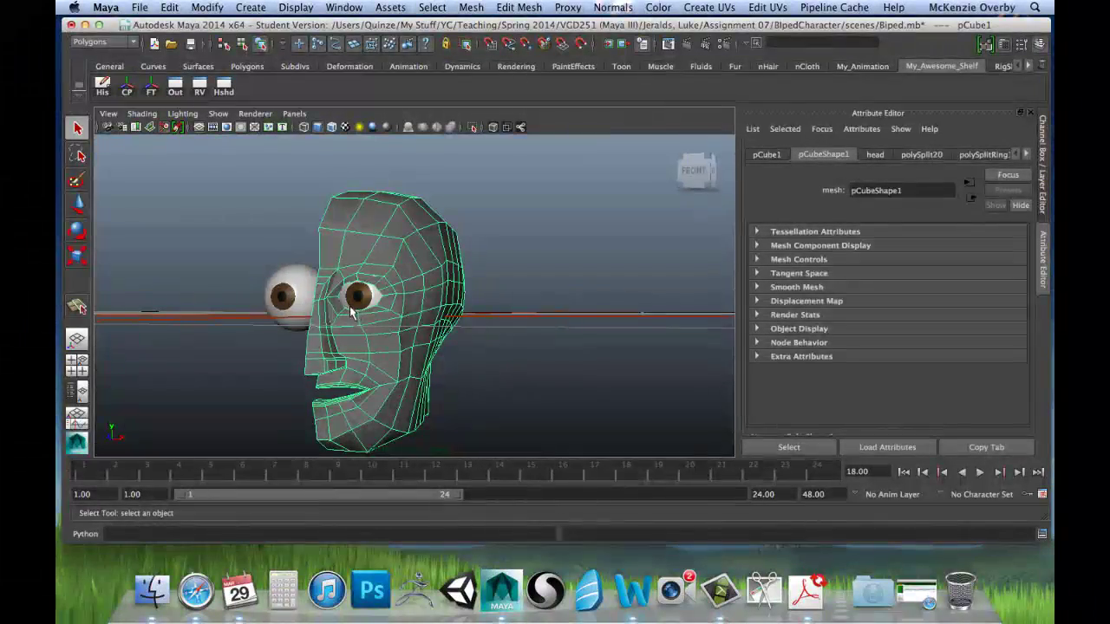
# Examine the face and its edge flow around the eye, nose and mouth in the front view.
pyautogui.press('space')
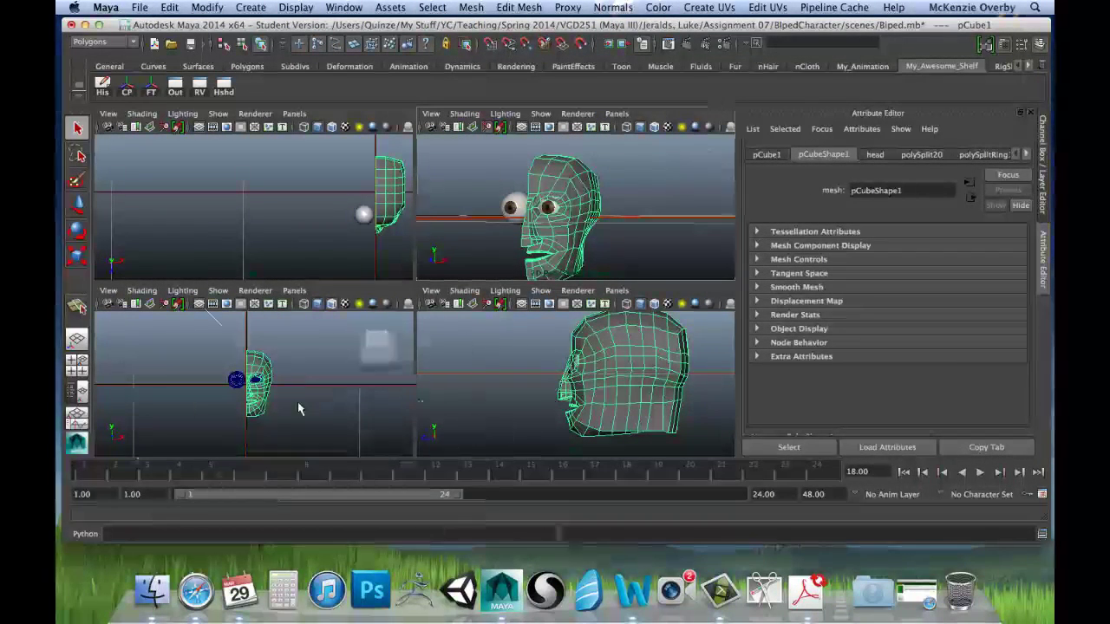
pyautogui.press('space')
pyautogui.scroll(5, 399, 389)
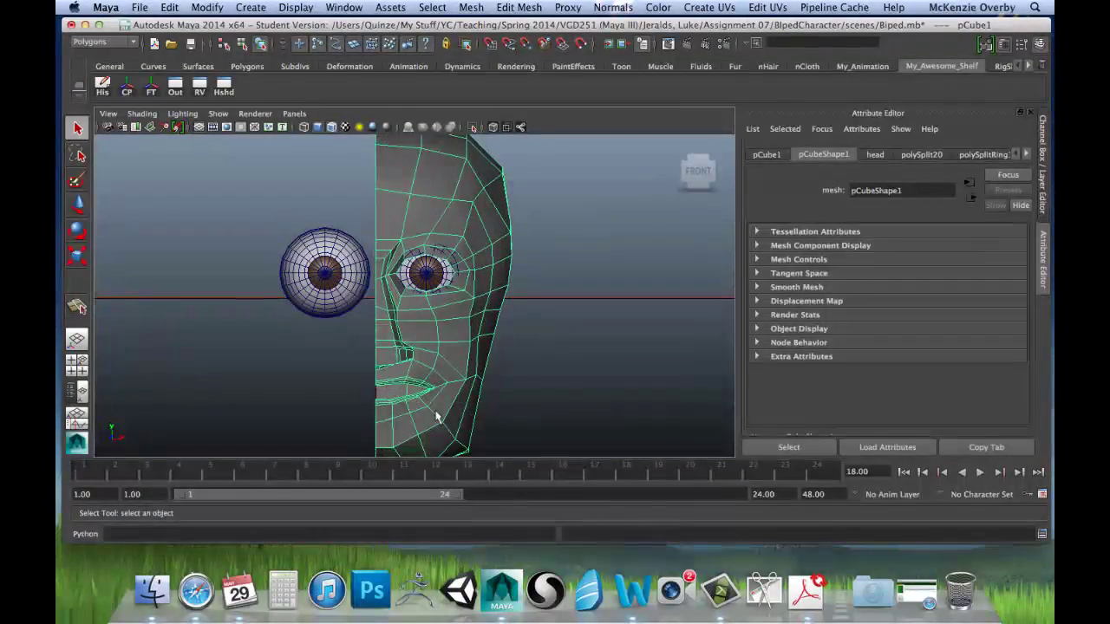
pyautogui.scroll(2, 437, 411)
pyautogui.keyDown('alt'); pyautogui.moveTo(437, 411); pyautogui.dragTo(449, 337, button='middle'); pyautogui.keyUp('alt')
pyautogui.keyDown('alt'); pyautogui.moveTo(450, 376); pyautogui.dragTo(436, 417, button='middle'); pyautogui.keyUp('alt')
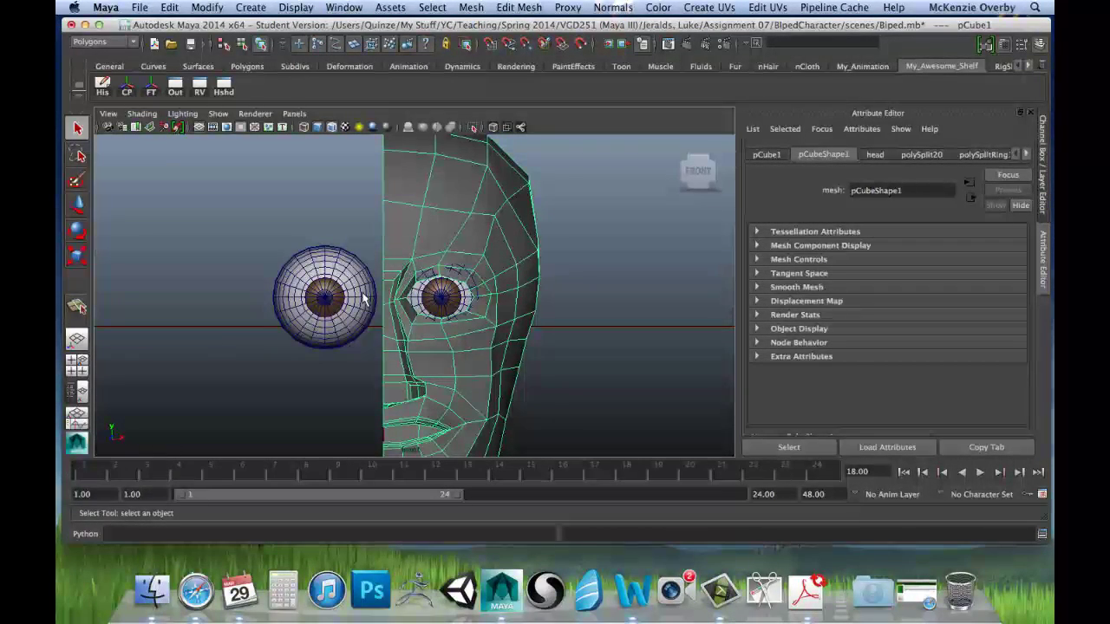
pyautogui.keyDown('alt'); pyautogui.moveTo(407, 286); pyautogui.dragTo(477, 268); pyautogui.keyUp('alt')
pyautogui.keyDown('alt'); pyautogui.moveTo(477, 267); pyautogui.dragTo(404, 265, button='right'); pyautogui.keyUp('alt')
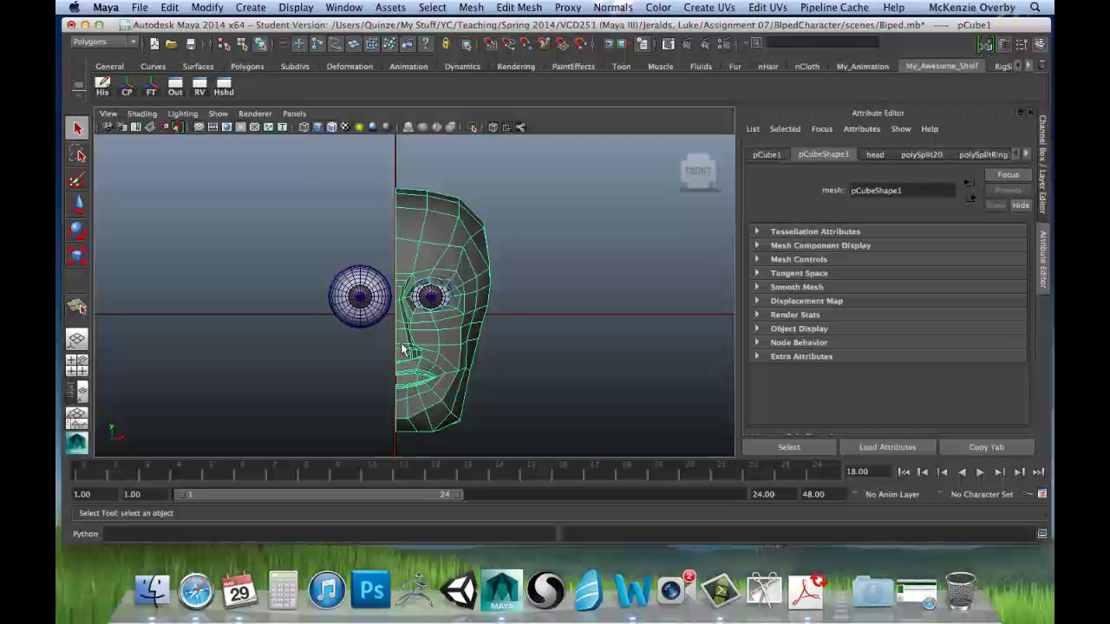
# In the front view, move the outer silhouette vertex at the upper corner of the skull slightly outward.
pyautogui.keyDown('alt'); pyautogui.moveTo(362, 324); pyautogui.dragTo(598, 370, button='right'); pyautogui.keyUp('alt')
pyautogui.keyDown('alt'); pyautogui.moveTo(450, 242); pyautogui.dragTo(447, 308, button='middle'); pyautogui.keyUp('alt')
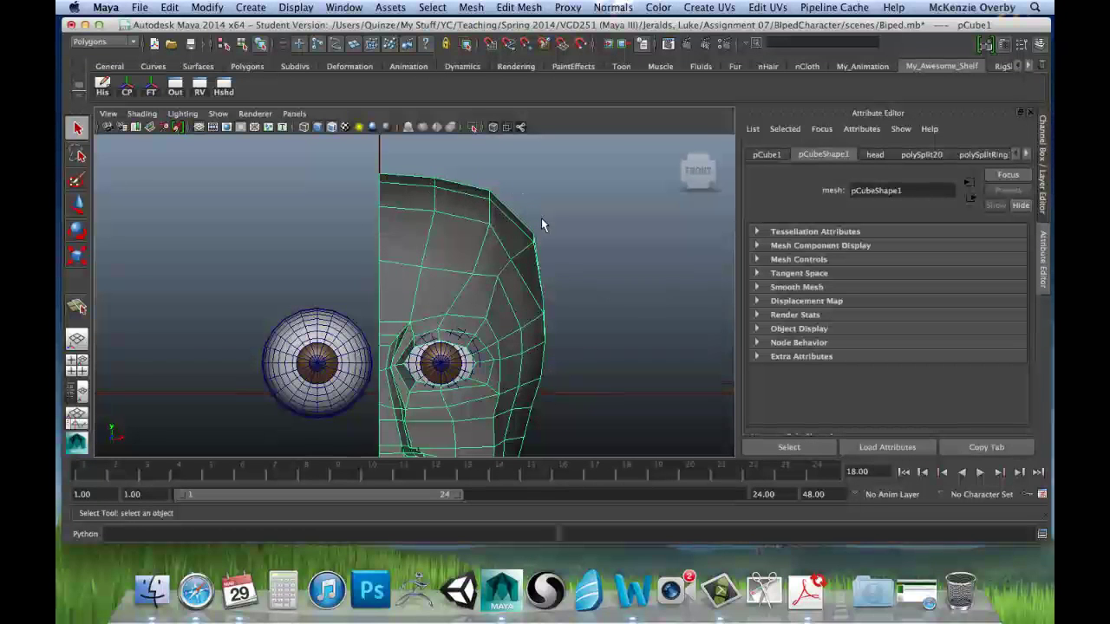
pyautogui.moveTo(507, 243); pyautogui.dragTo(447, 243, button='right')
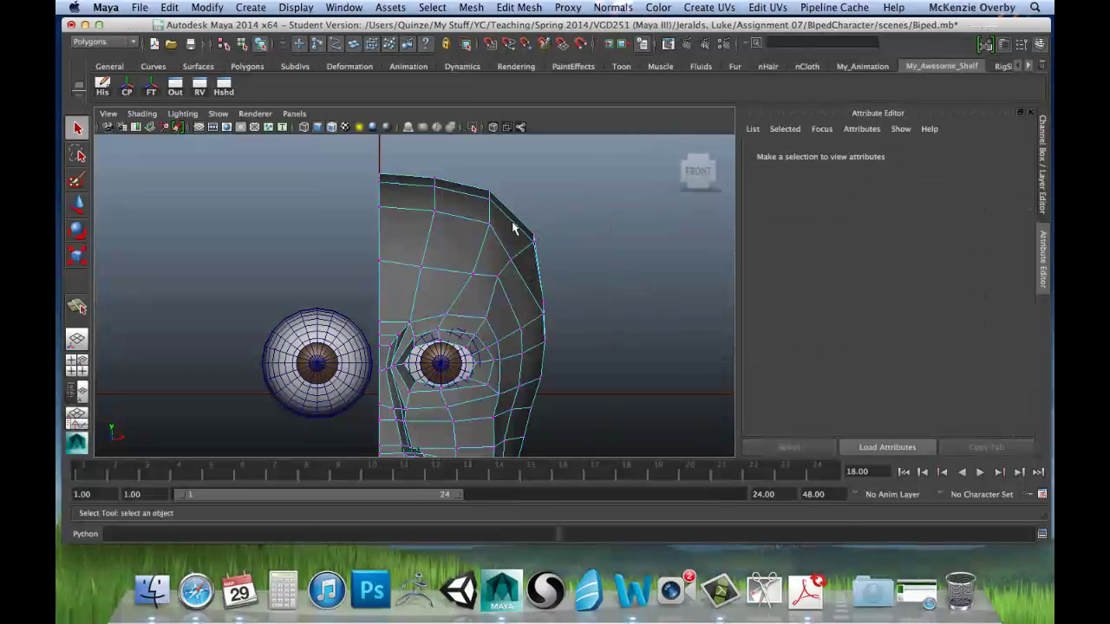
pyautogui.click(534, 237)
pyautogui.press('w')
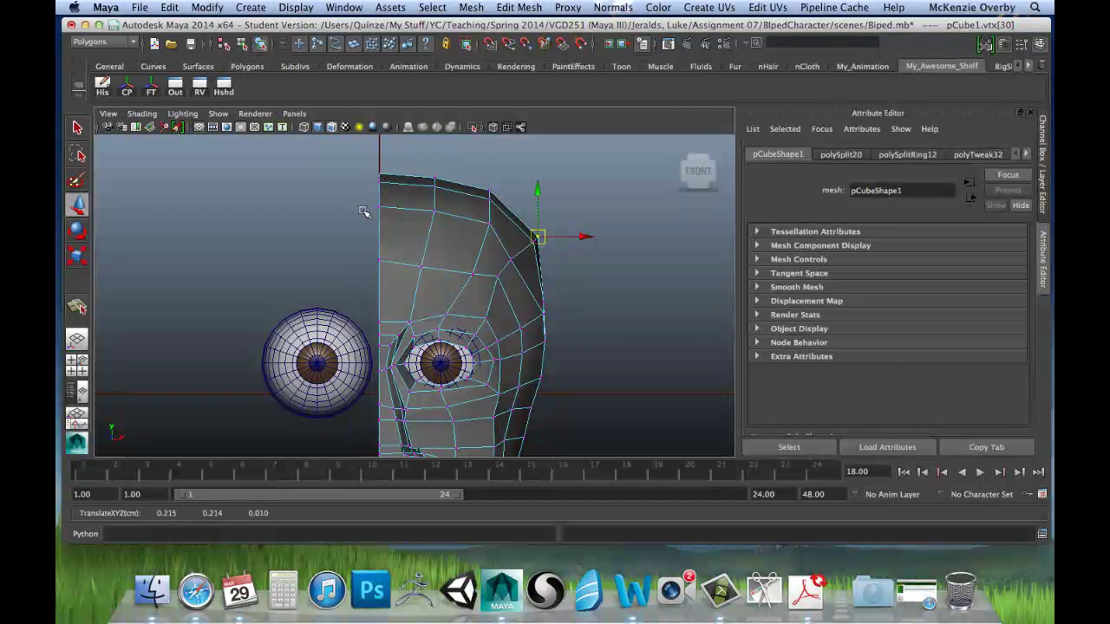
# Shift the upper forehead vertices slightly inward, nudge the crown corner vertices, and move the row's outer vertex up and outward to smooth the curve.
pyautogui.click(434, 213)
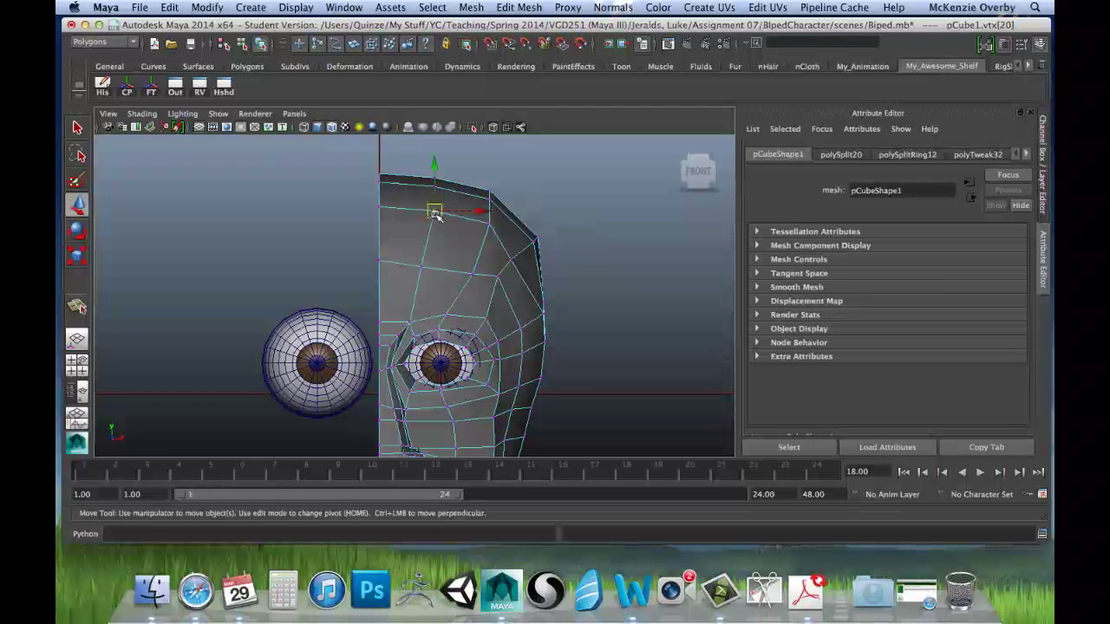
pyautogui.moveTo(436, 214); pyautogui.dragTo(432, 211)
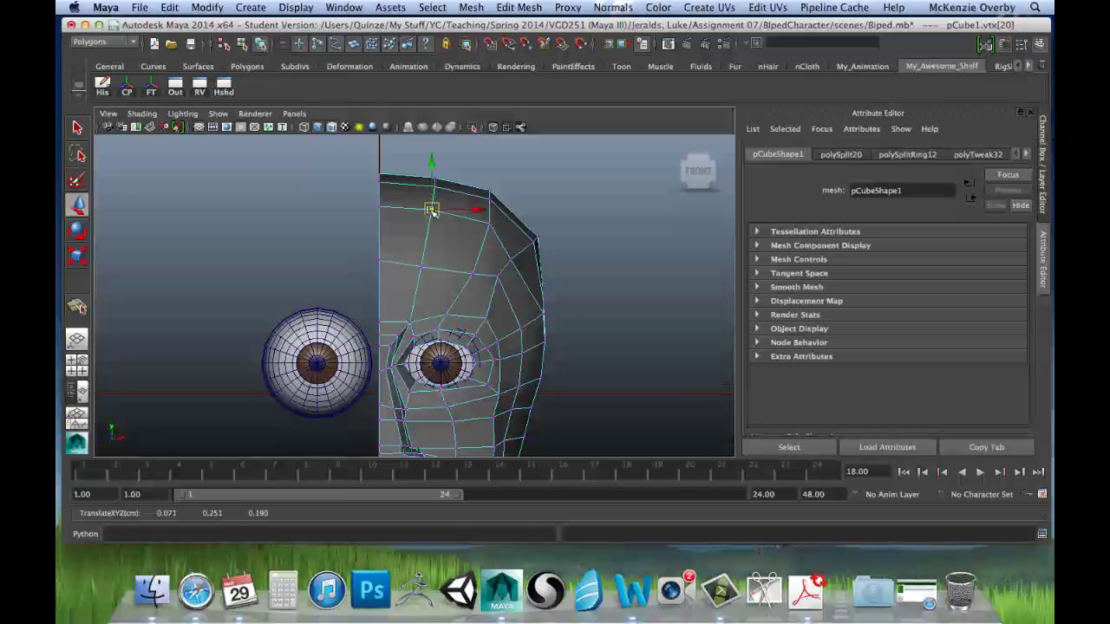
pyautogui.click(491, 227)
pyautogui.moveTo(492, 227); pyautogui.dragTo(485, 225)
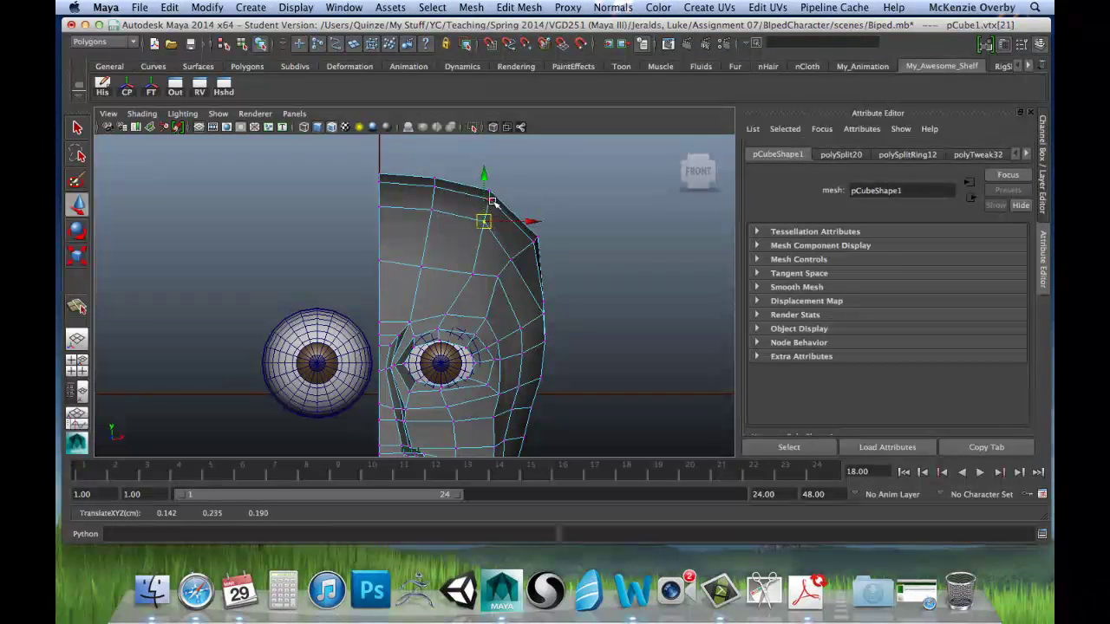
pyautogui.click(488, 199)
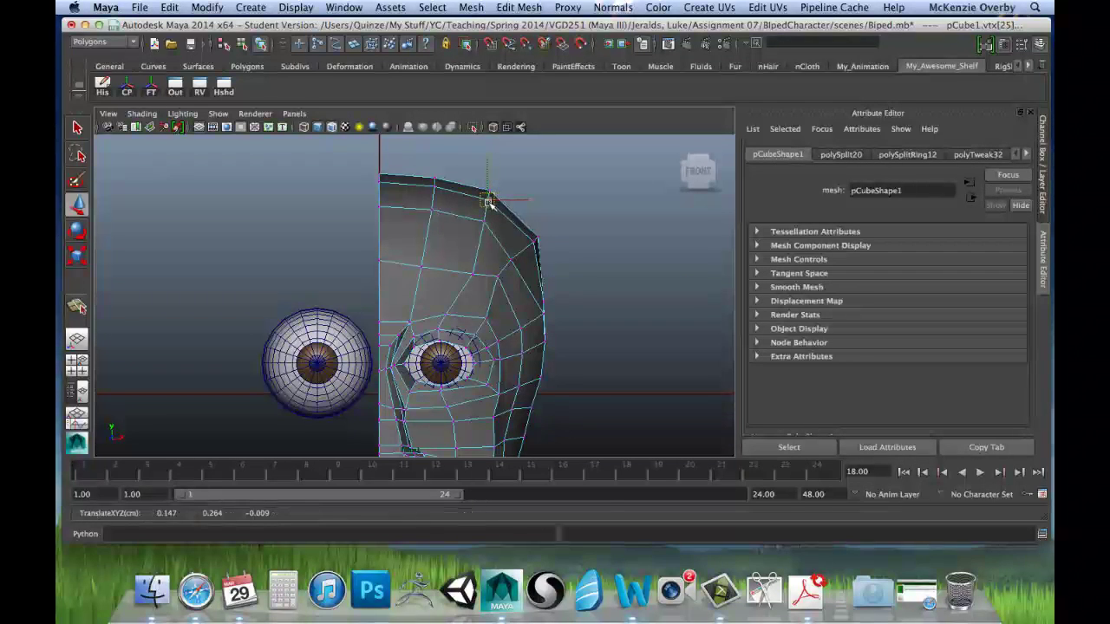
pyautogui.moveTo(519, 270); pyautogui.dragTo(520, 255)
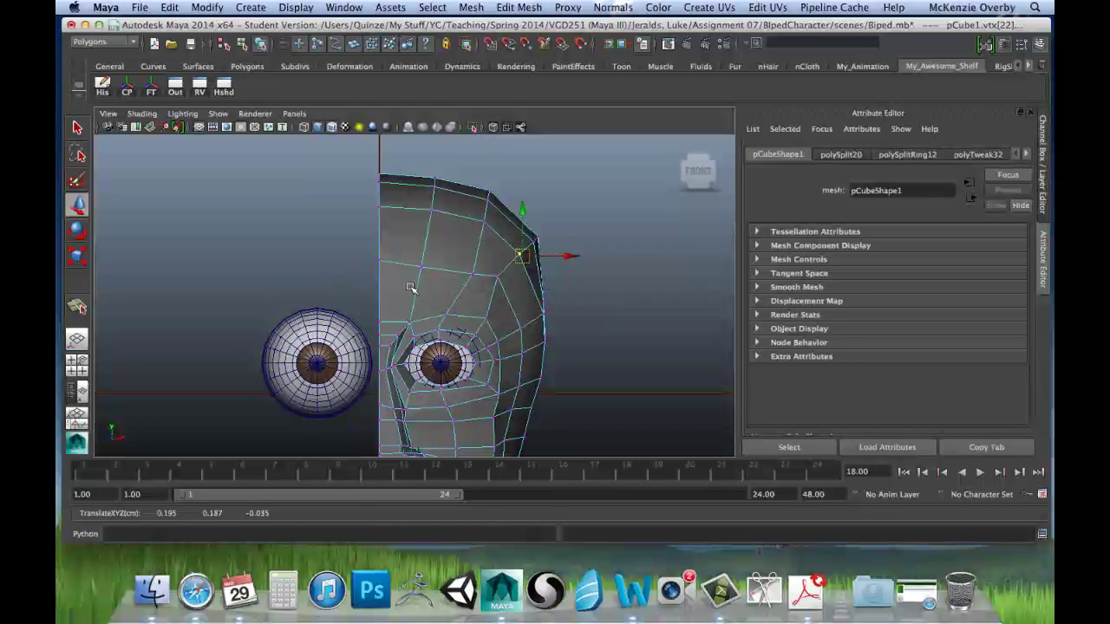
# Raise the two inner vertices of the forehead row above the brow and move its outer vertex outward and down.
pyautogui.click(422, 254)
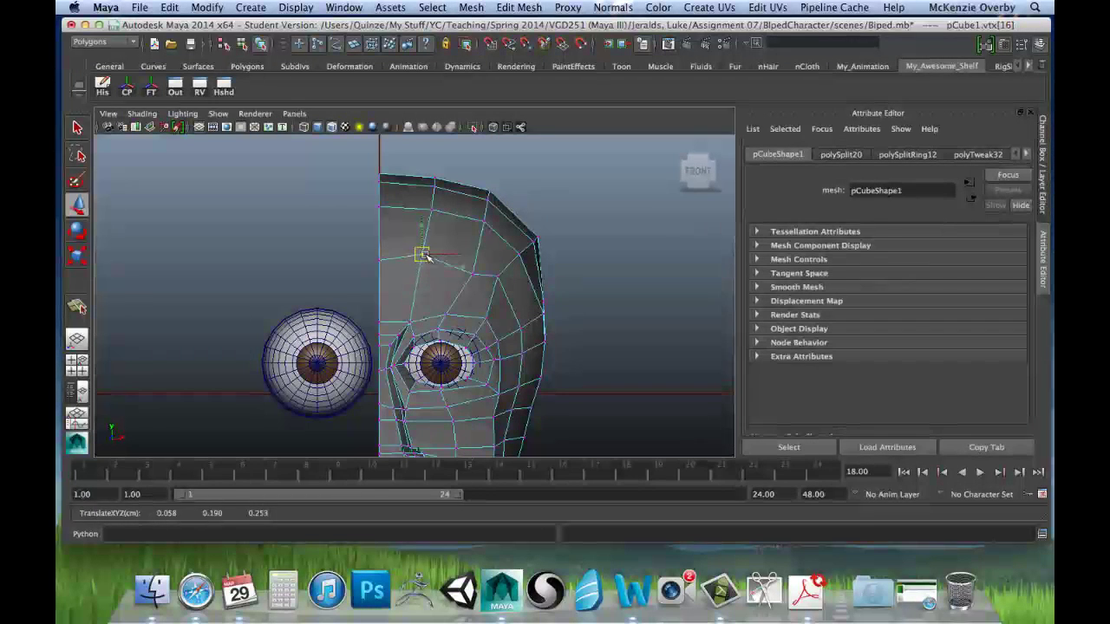
pyautogui.moveTo(425, 255)
pyautogui.mouseDown()
pyautogui.moveTo(381, 262)
pyautogui.moveTo(377, 252)
pyautogui.moveTo(428, 254)
pyautogui.mouseUp()
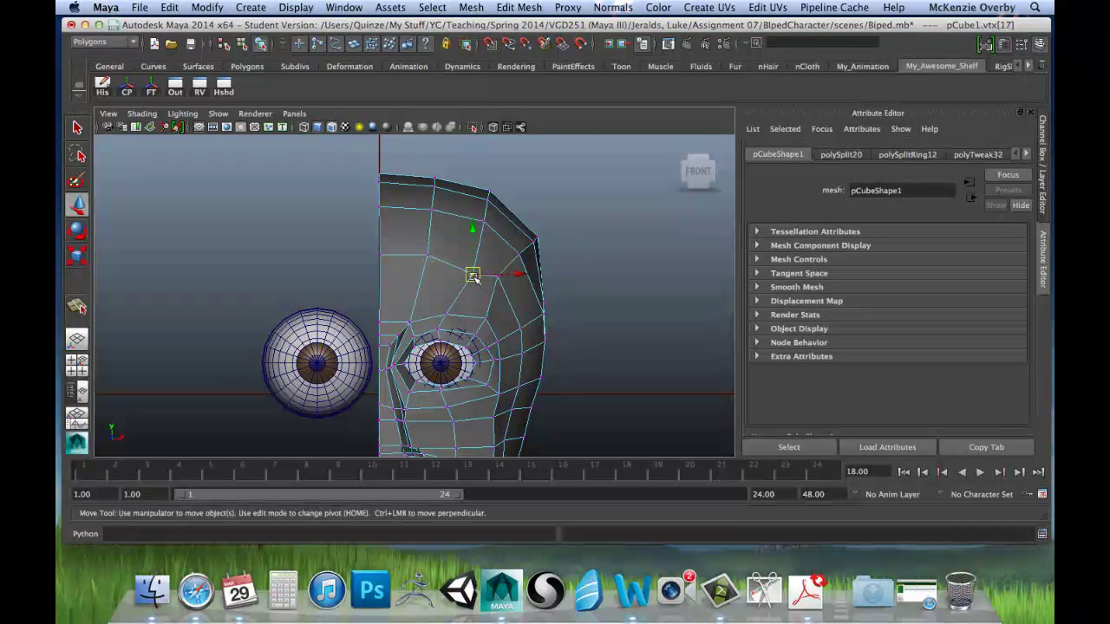
pyautogui.click(473, 261)
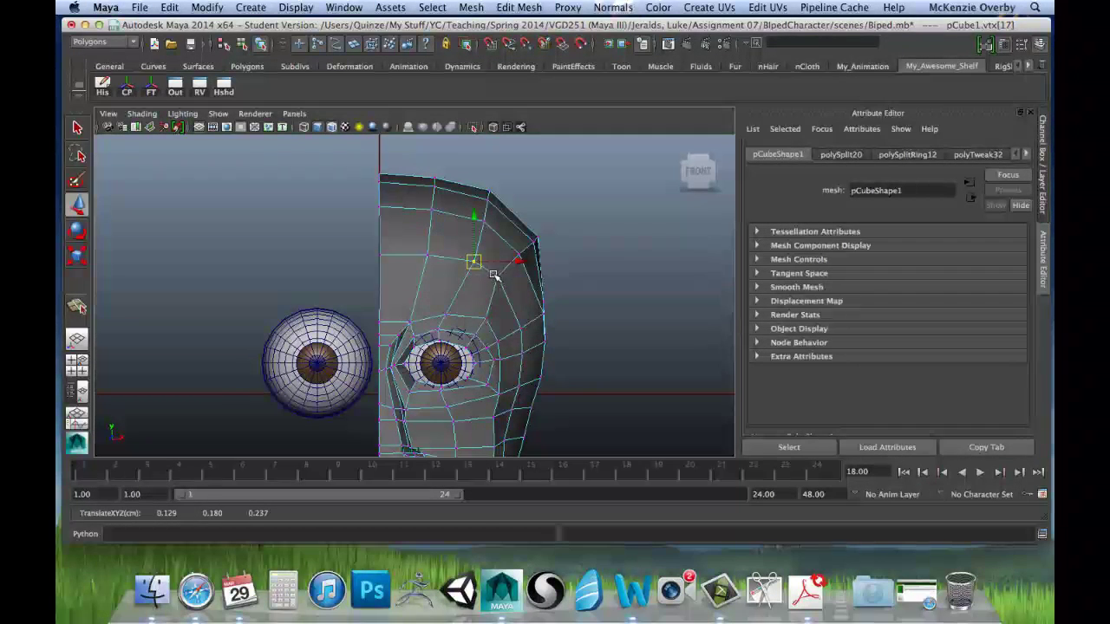
pyautogui.click(503, 283)
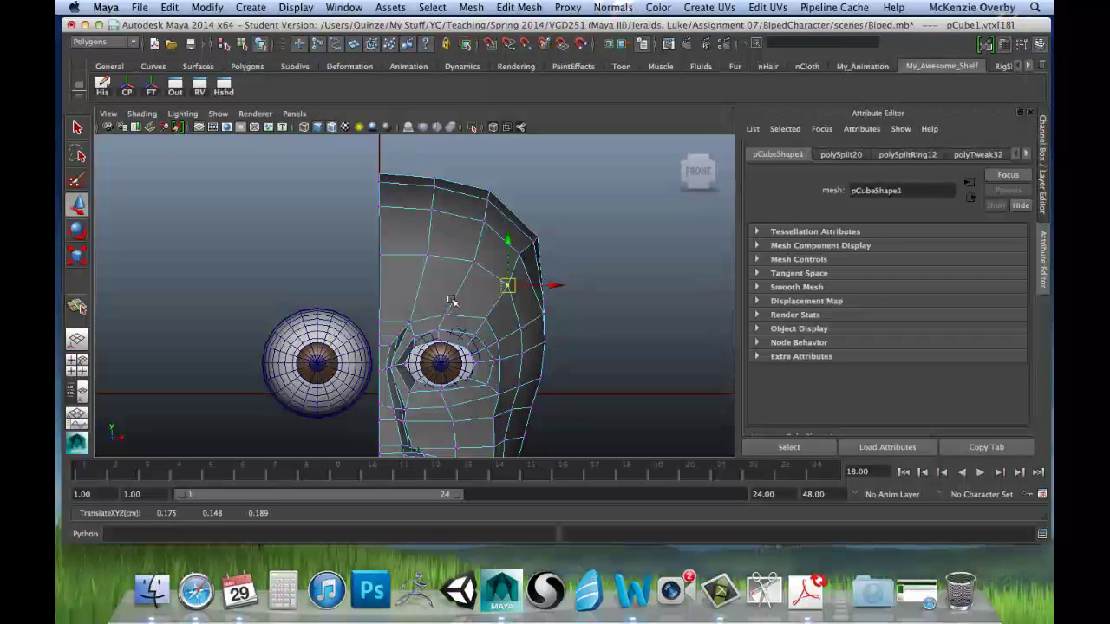
# Nudge the outer vertex of the upper forehead row slightly farther outward, toward the skull's silhouette.
pyautogui.click(525, 252)
pyautogui.click(521, 255)
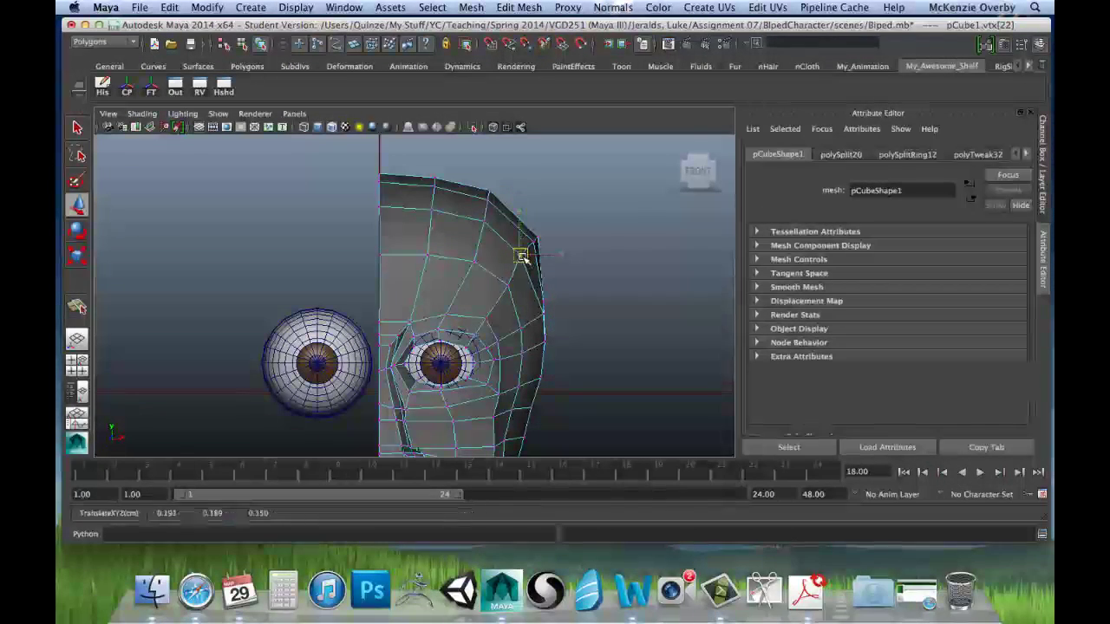
pyautogui.moveTo(520, 255); pyautogui.dragTo(526, 258)
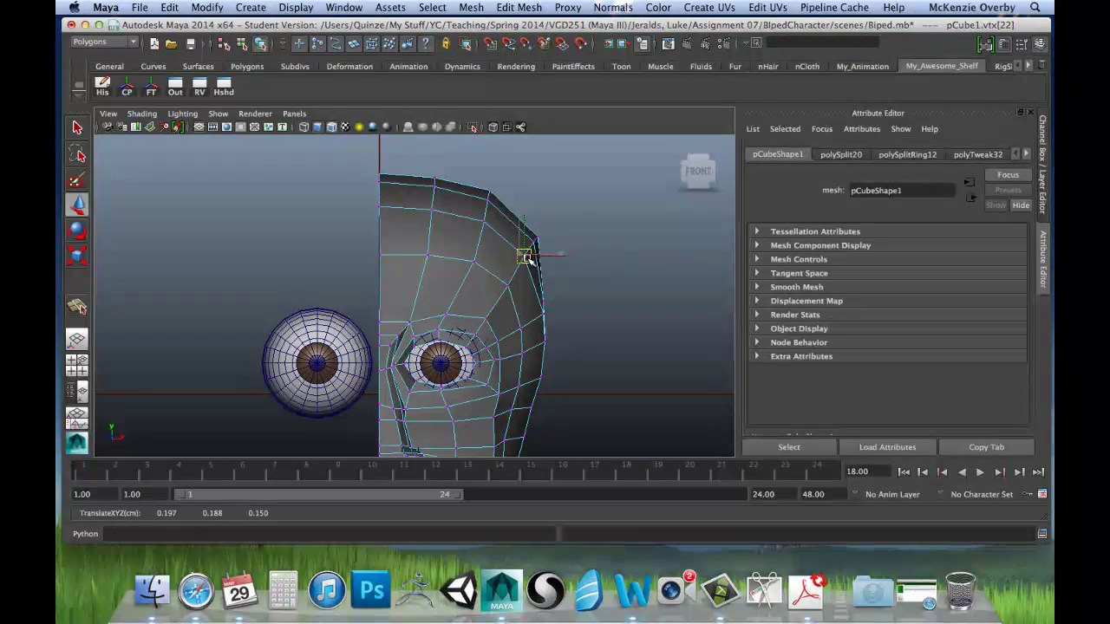
# Nudge the middle vertices of the upper and lower forehead rows to even out their column.
pyautogui.click(483, 221)
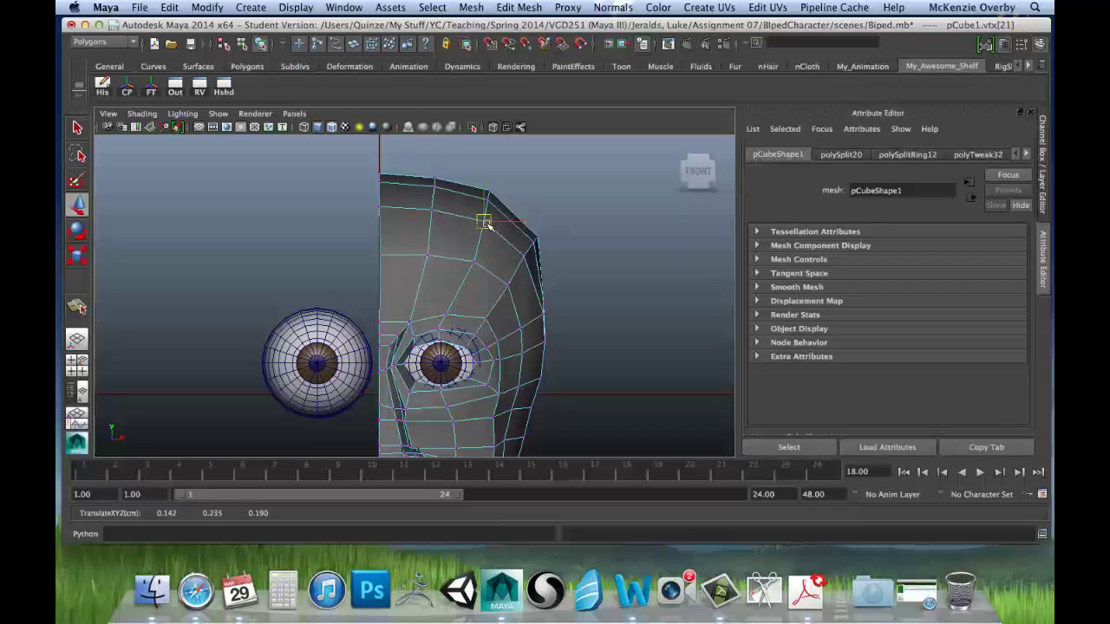
pyautogui.click(463, 262)
pyautogui.moveTo(464, 263); pyautogui.dragTo(473, 266)
pyautogui.keyDown('alt'); pyautogui.moveTo(464, 293); pyautogui.dragTo(443, 257, button='middle'); pyautogui.keyUp('alt')
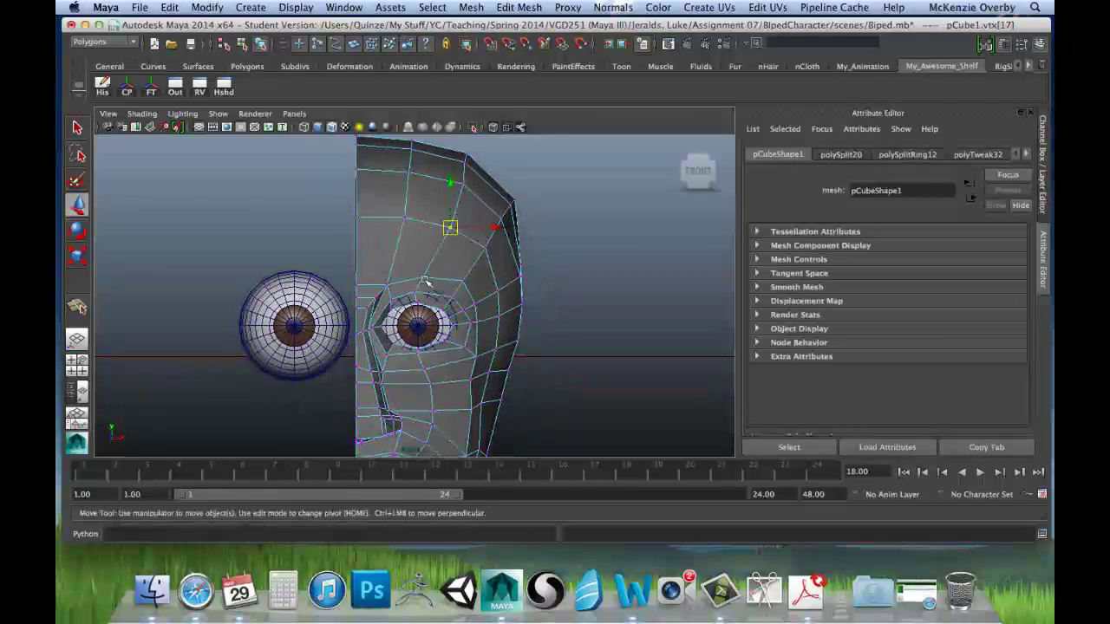
# Move the middle brow vertex outward, nudge the vertices just above the upper eyelid, and check them in the four-view layout.
pyautogui.keyDown('alt'); pyautogui.moveTo(379, 278); pyautogui.dragTo(515, 279, button='right'); pyautogui.keyUp('alt')
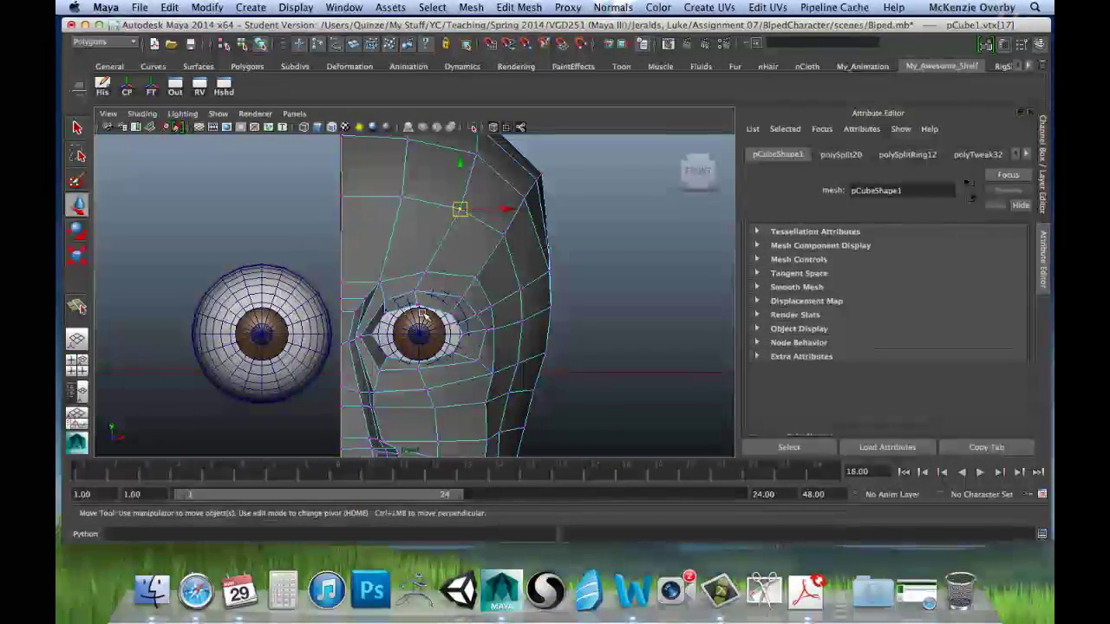
pyautogui.click(425, 298)
pyautogui.moveTo(426, 297); pyautogui.dragTo(428, 300)
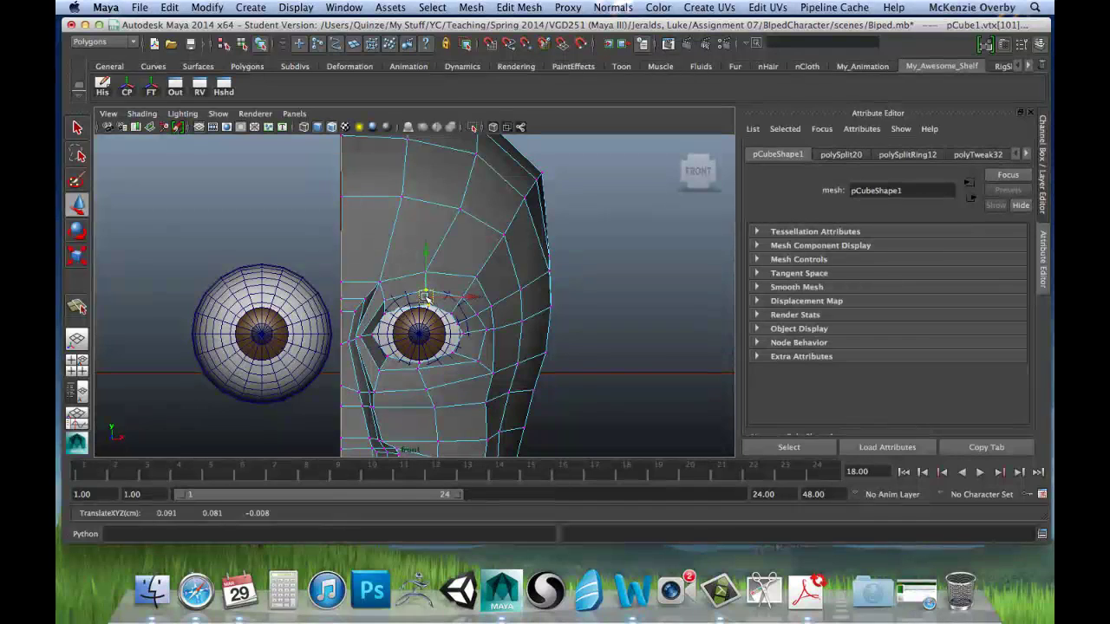
pyautogui.press('e')
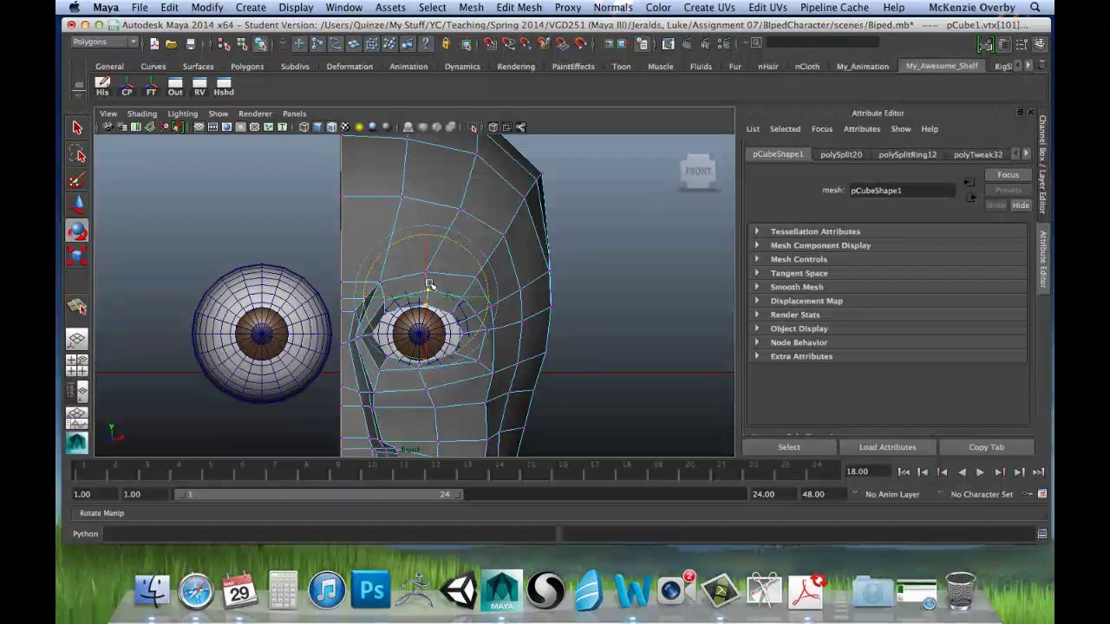
pyautogui.press('w')
pyautogui.moveTo(422, 282)
pyautogui.mouseDown()
pyautogui.moveTo(420, 271)
pyautogui.moveTo(434, 271)
pyautogui.mouseUp()
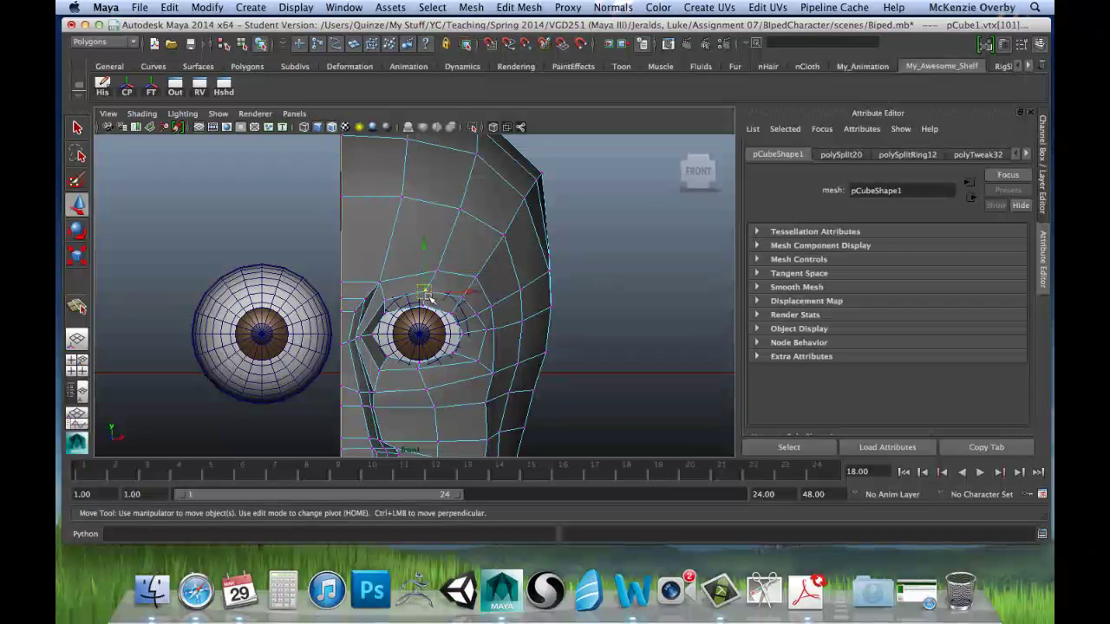
pyautogui.moveTo(426, 296); pyautogui.dragTo(429, 294)
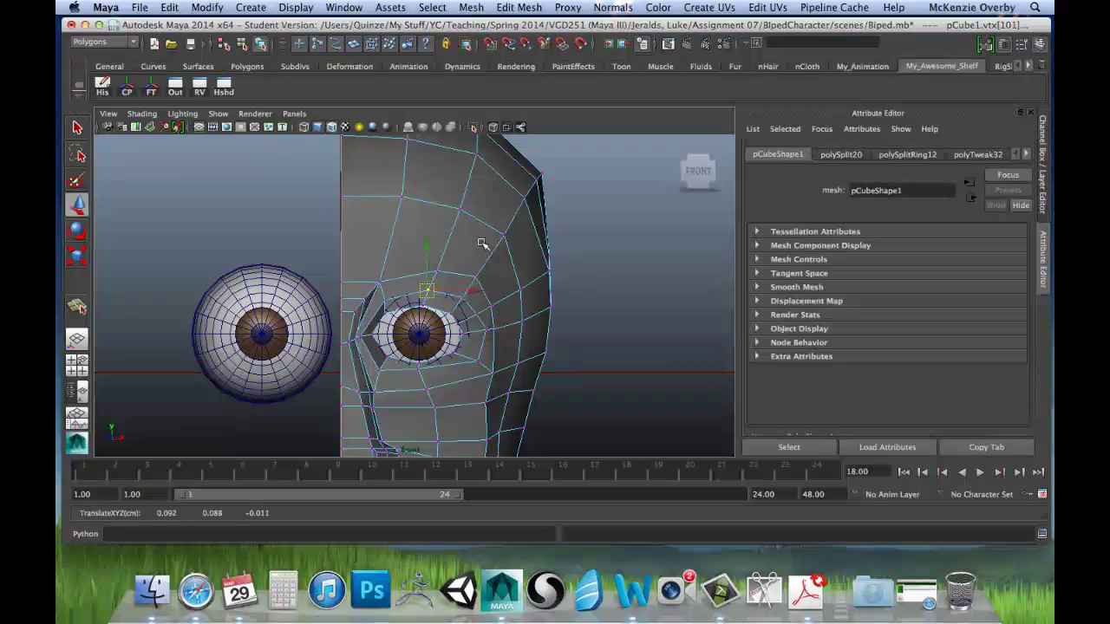
pyautogui.press('space')
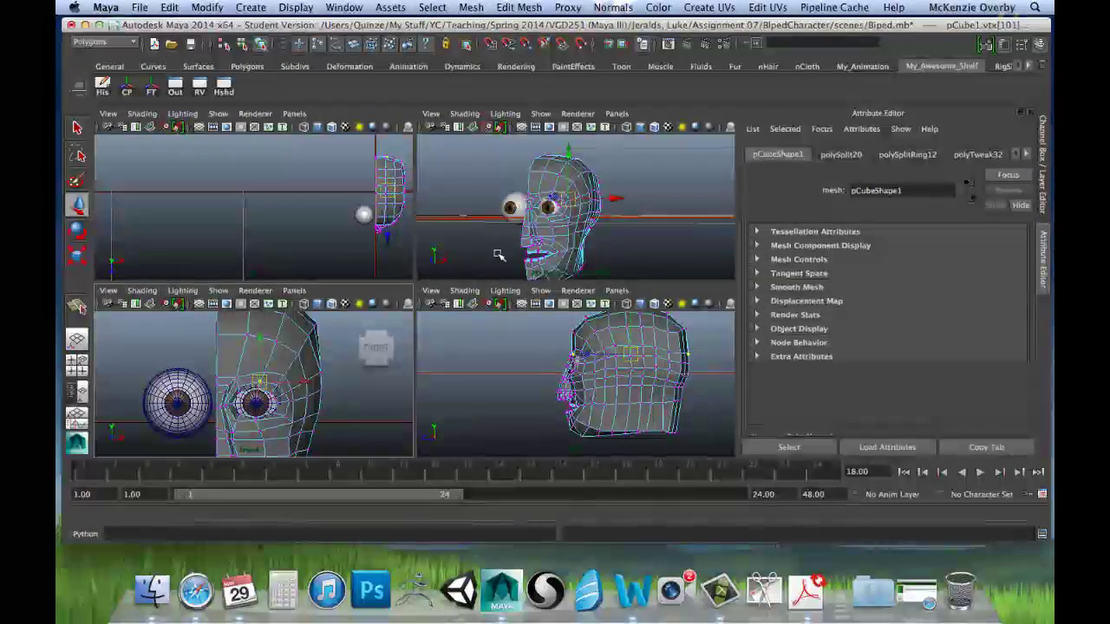
pyautogui.keyDown('alt'); pyautogui.moveTo(503, 251); pyautogui.dragTo(548, 215); pyautogui.keyUp('alt')
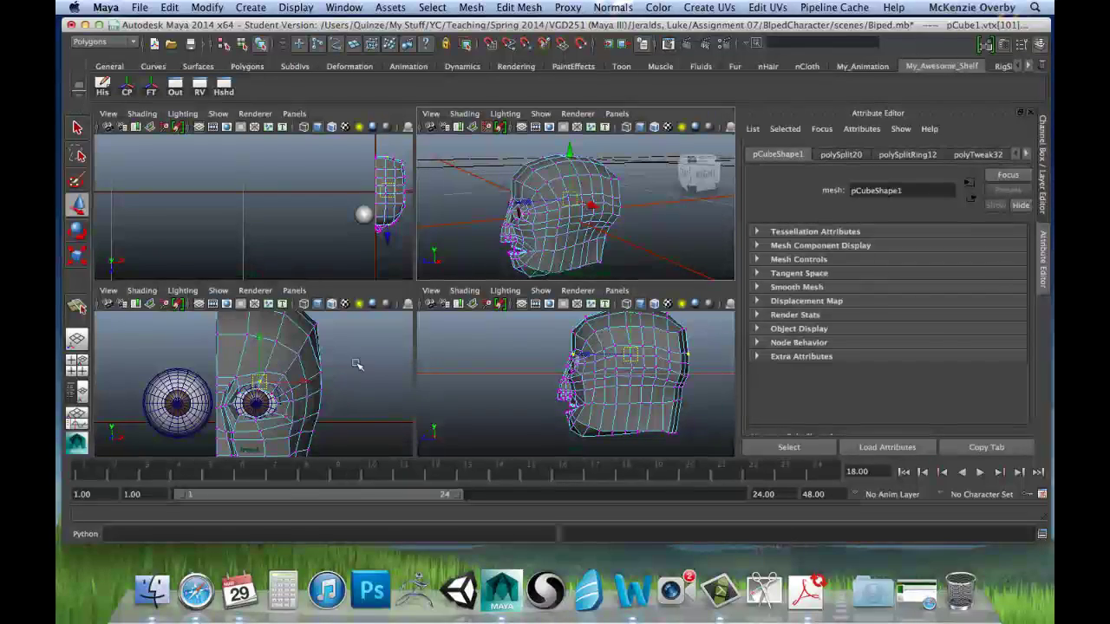
pyautogui.press('space')
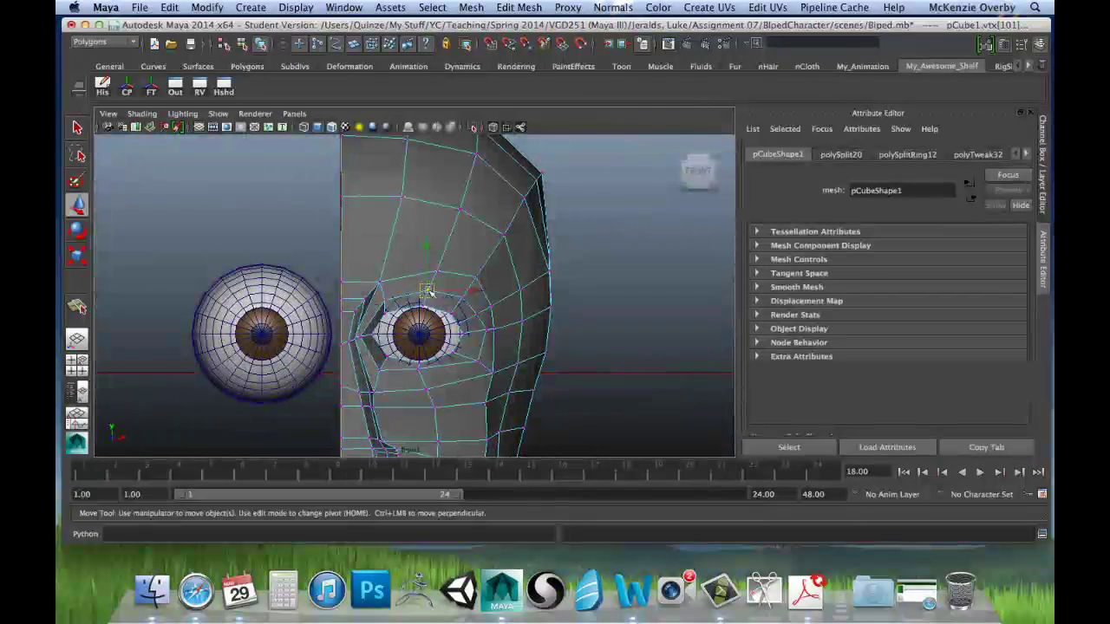
# Adjust the vertices at the inner corner and inner upper lid of the eye opening to round its outline.
pyautogui.click(382, 299)
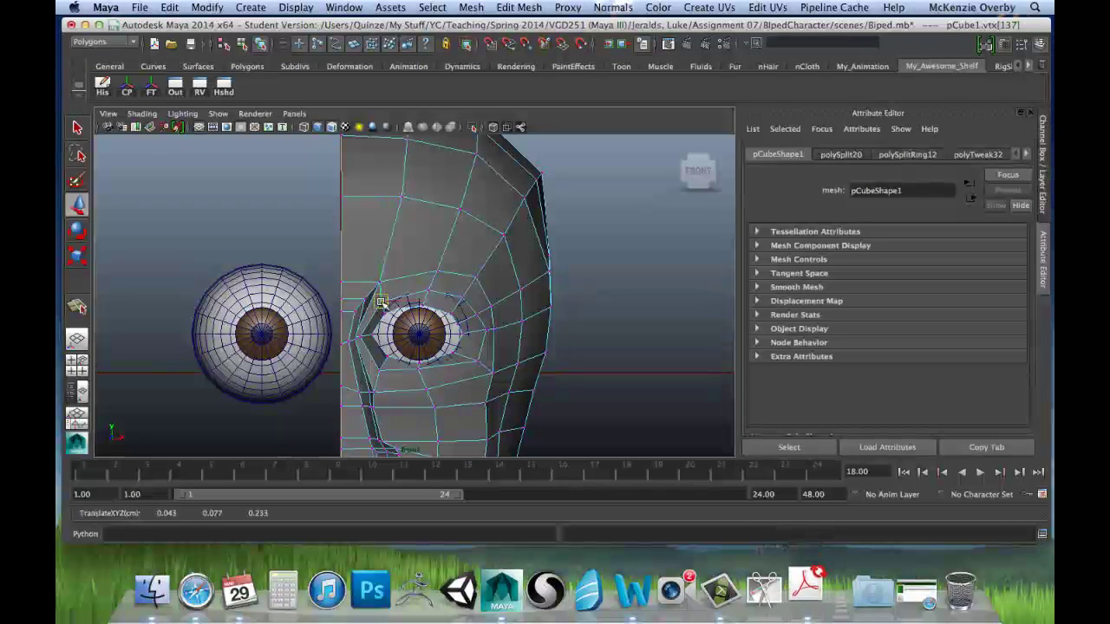
pyautogui.click(372, 333)
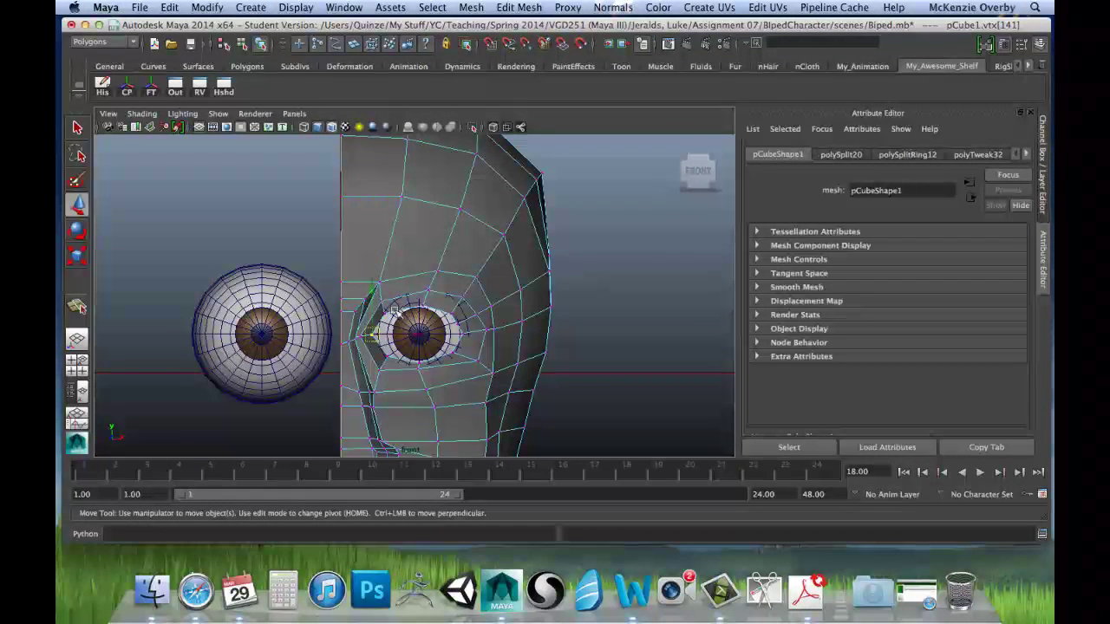
pyautogui.click(387, 313)
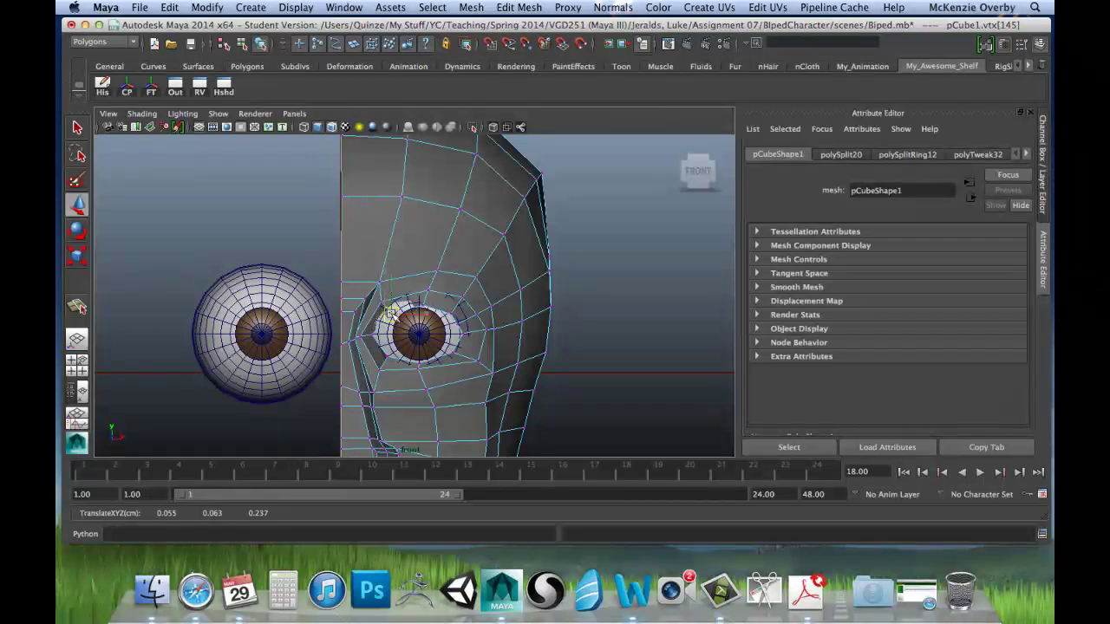
pyautogui.click(386, 300)
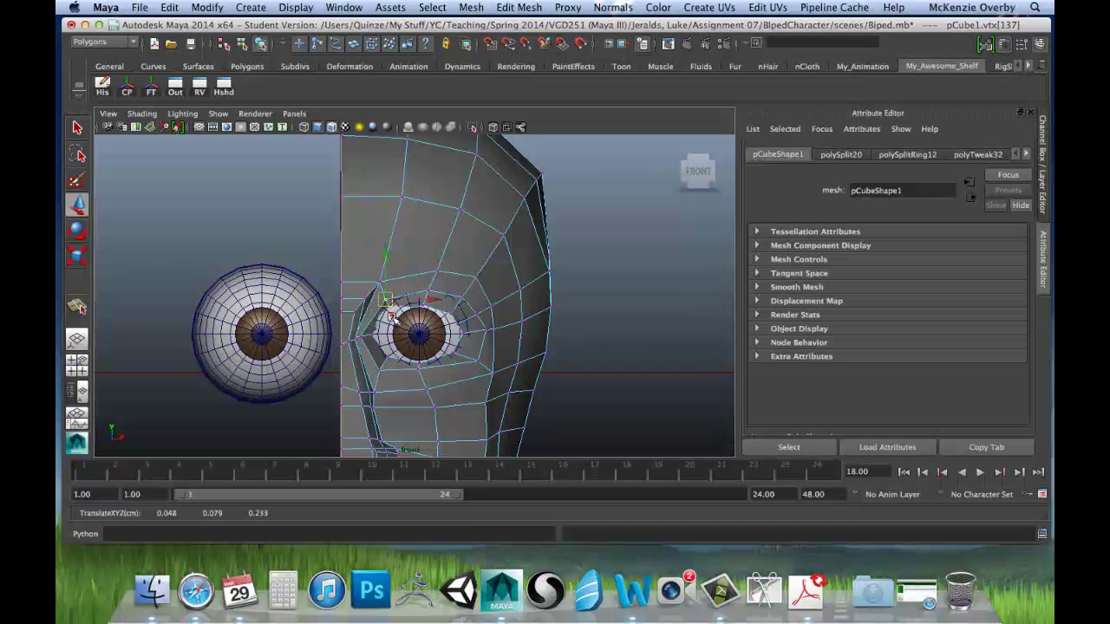
pyautogui.click(389, 310)
pyautogui.moveTo(392, 315); pyautogui.dragTo(389, 312)
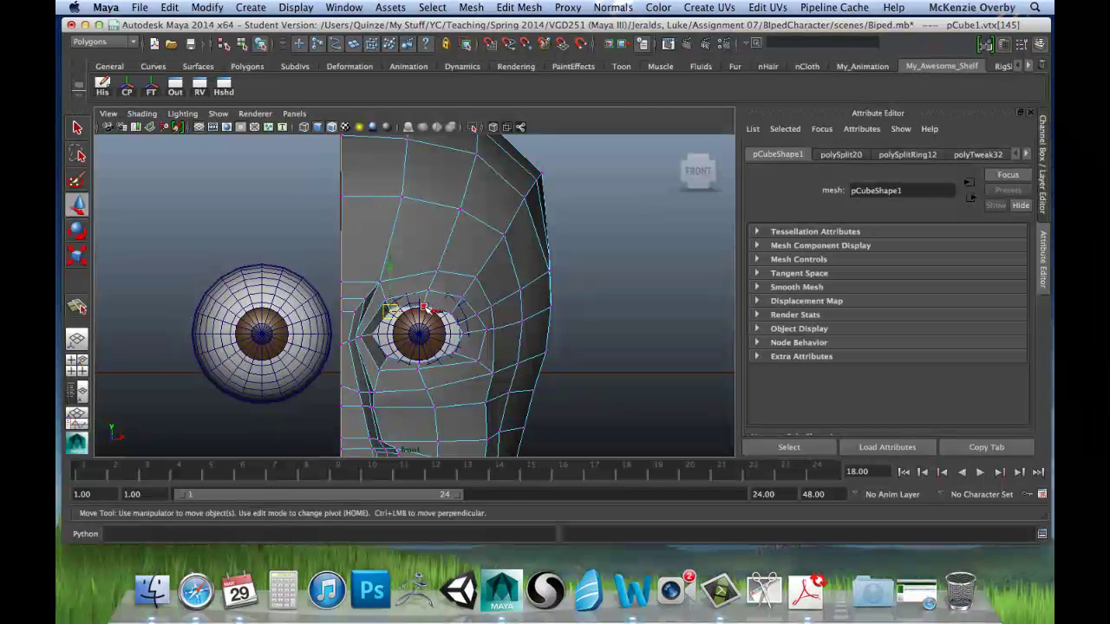
# Shift the outer and middle vertices of the upper eyelid and brow loops slightly inward and upward around the eye.
pyautogui.moveTo(451, 313); pyautogui.dragTo(447, 310)
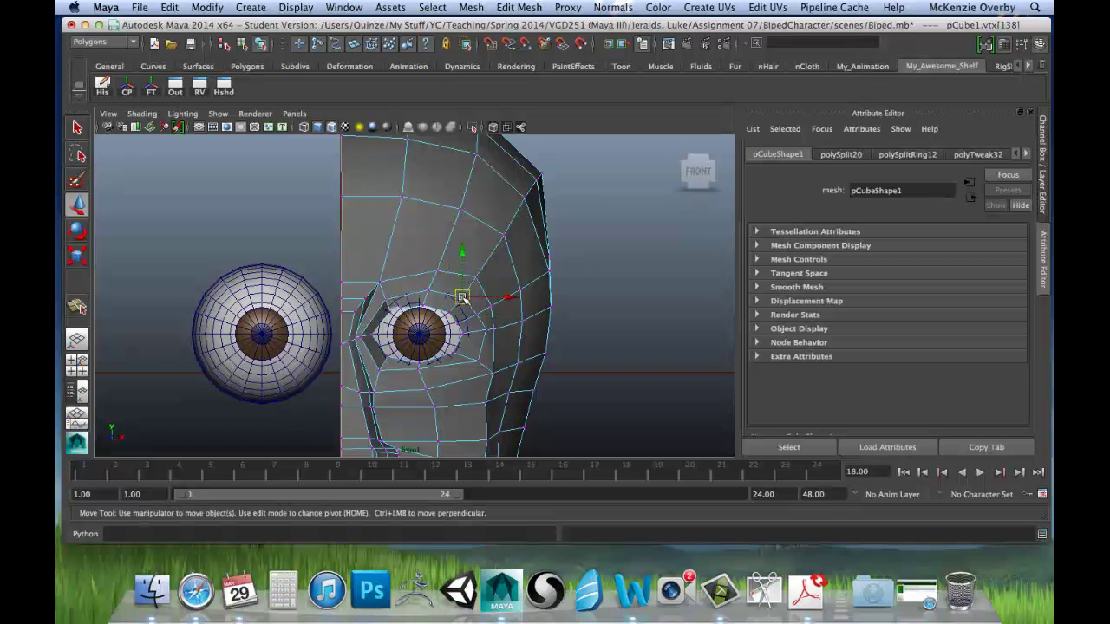
pyautogui.click(458, 294)
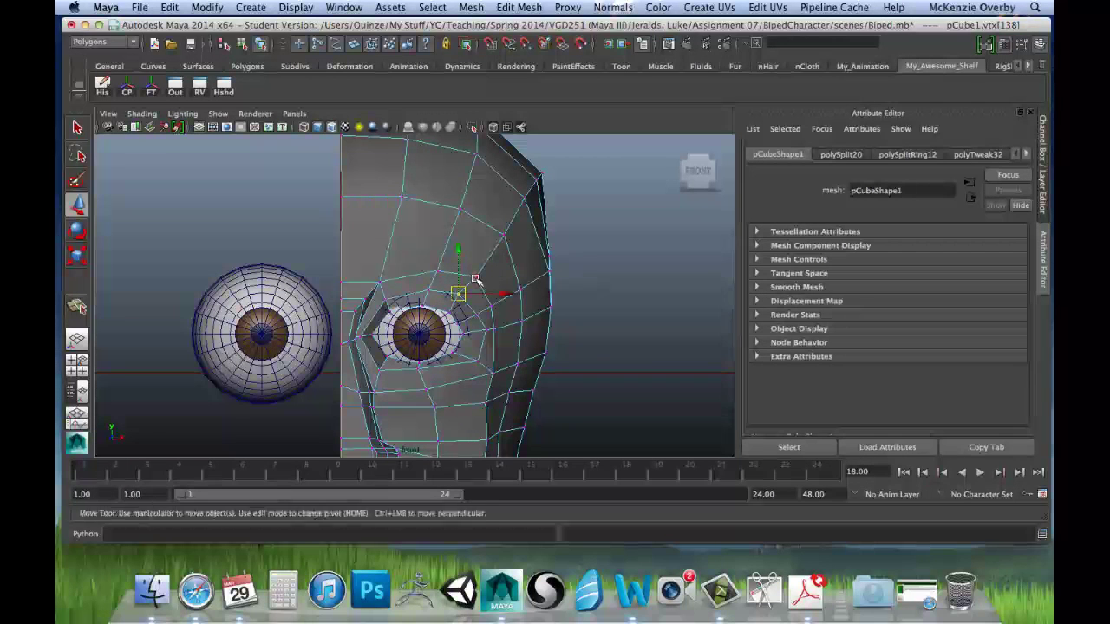
pyautogui.moveTo(475, 278); pyautogui.dragTo(472, 275)
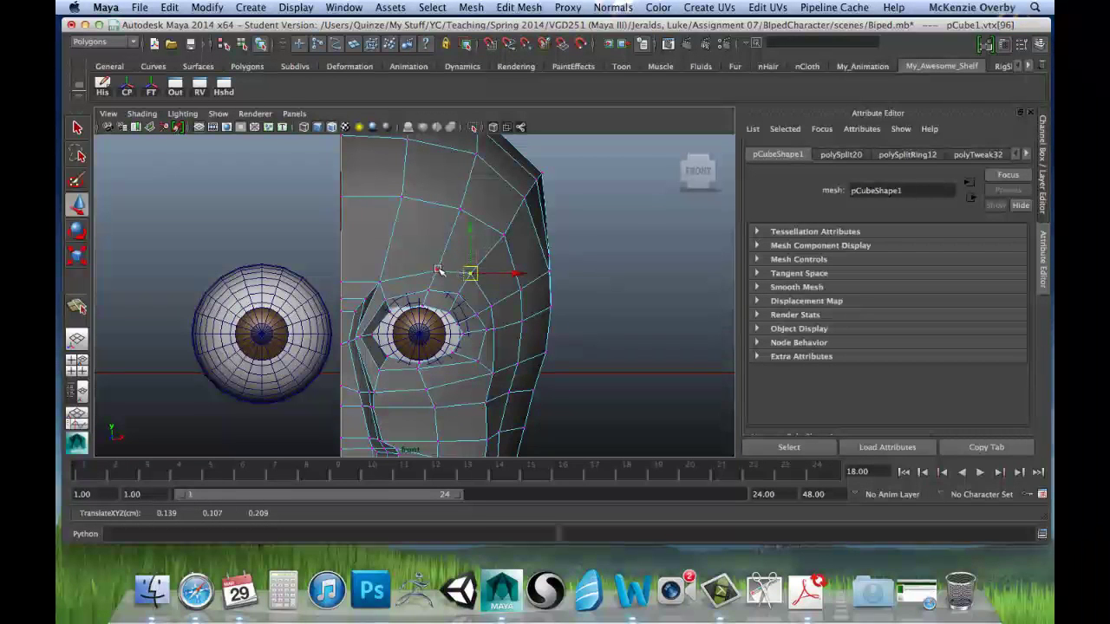
pyautogui.click(436, 269)
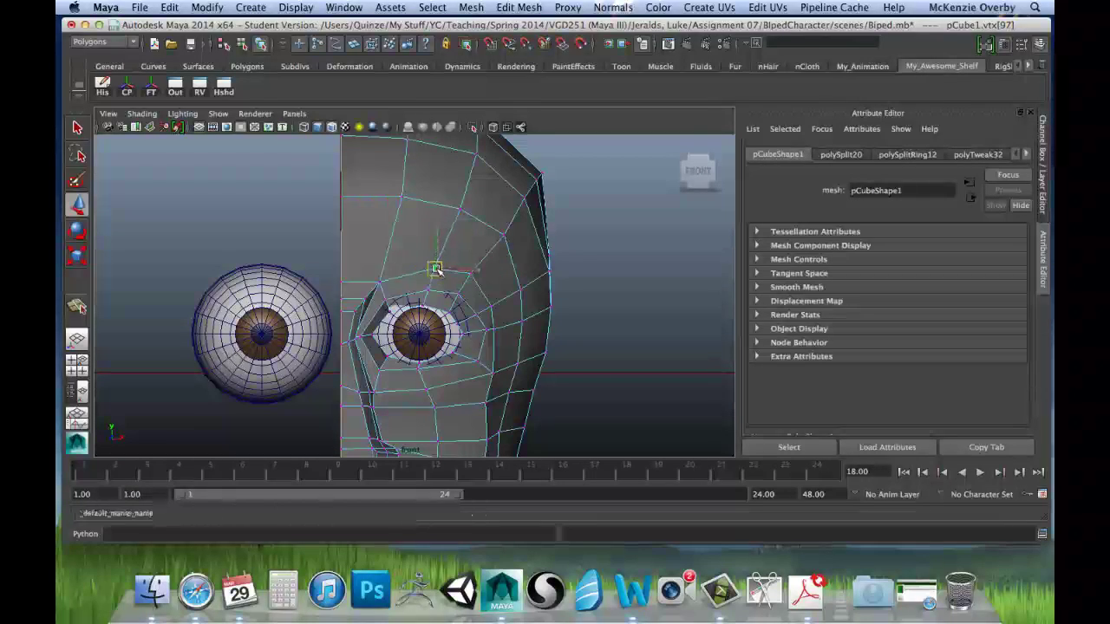
pyautogui.moveTo(436, 269); pyautogui.dragTo(431, 266)
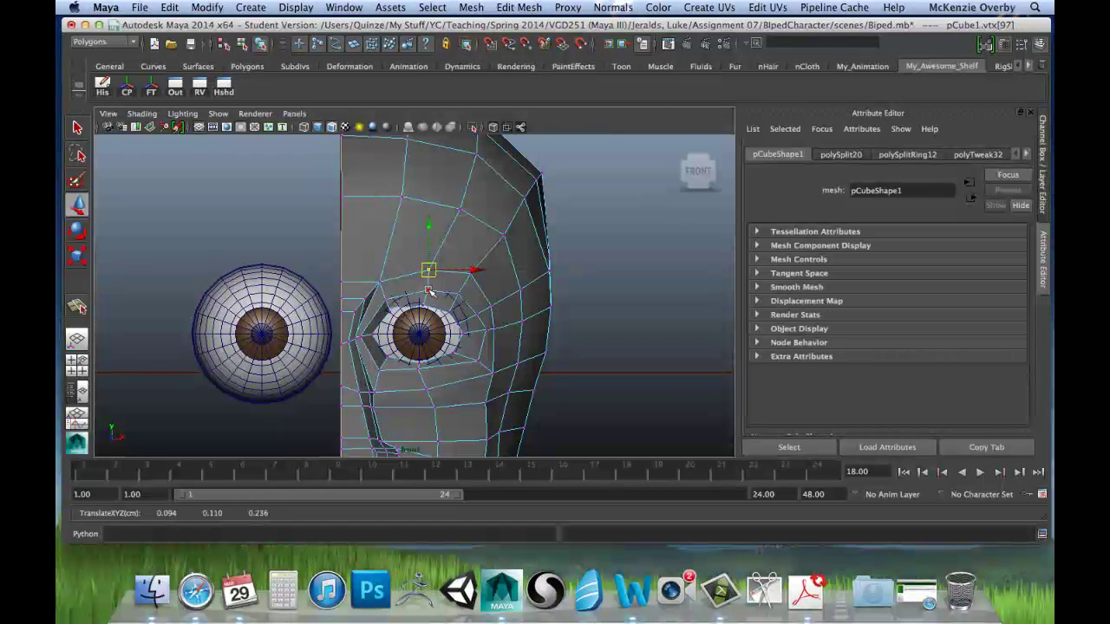
pyautogui.click(423, 286)
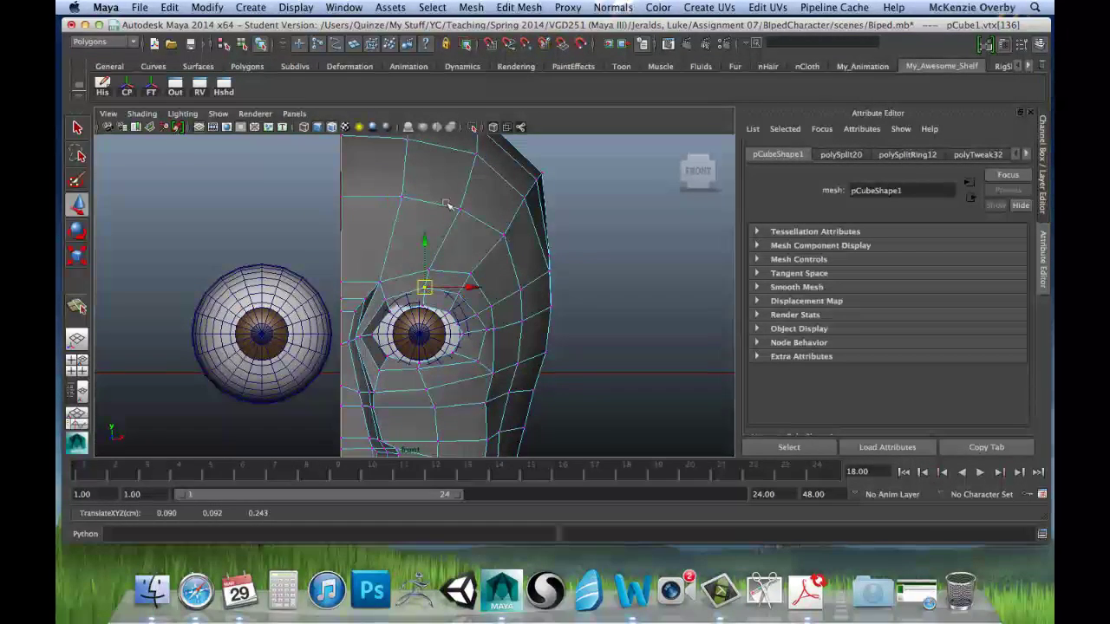
# Move the two inner vertices of the forehead row above the brow inward toward the centre line.
pyautogui.keyDown('alt'); pyautogui.moveTo(423, 286); pyautogui.dragTo(427, 300, button='middle'); pyautogui.keyUp('alt')
pyautogui.click(464, 237)
pyautogui.moveTo(465, 238); pyautogui.dragTo(396, 227)
pyautogui.click(407, 227)
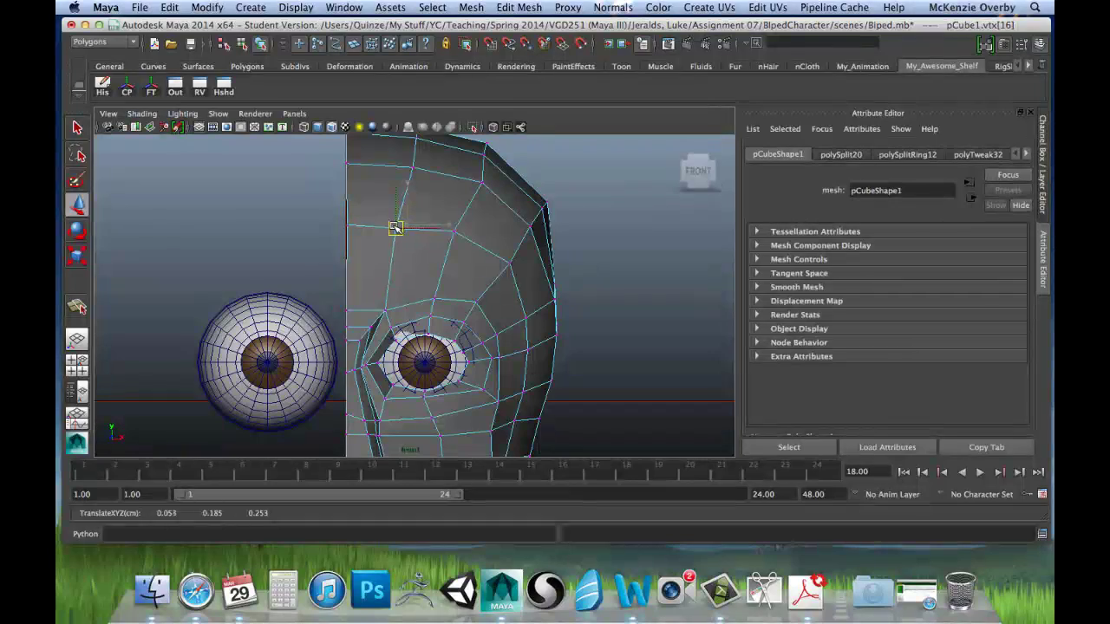
# Shift the two inner columns of crown vertices slightly inward, in line with the forehead columns below.
pyautogui.keyDown('alt'); pyautogui.moveTo(396, 227); pyautogui.dragTo(403, 271, button='middle'); pyautogui.keyUp('alt')
pyautogui.click(411, 174)
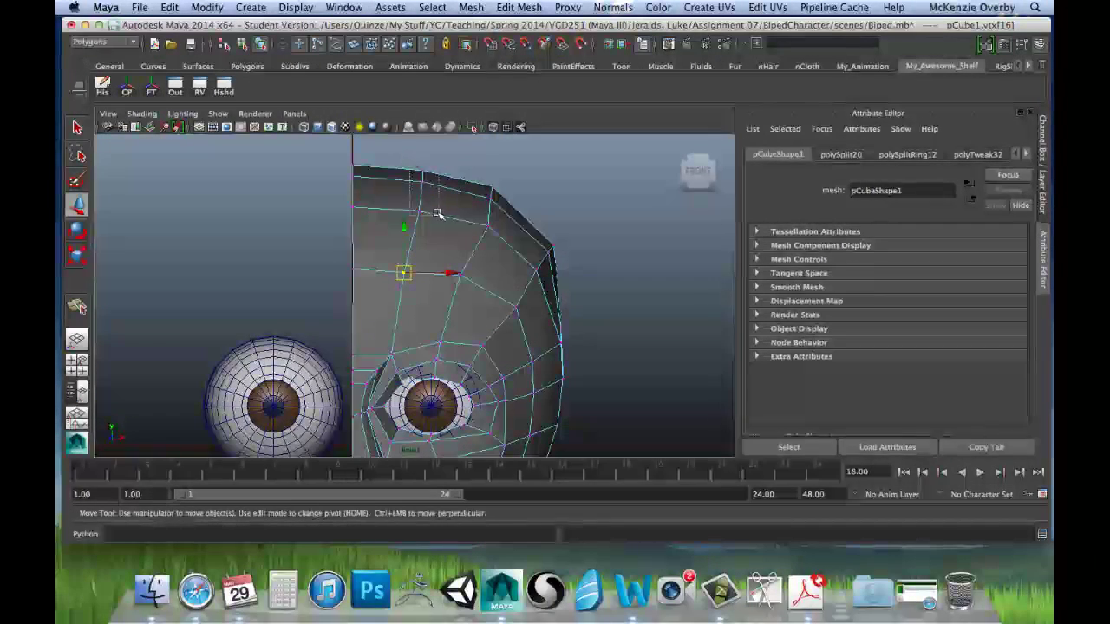
pyautogui.moveTo(411, 175); pyautogui.dragTo(415, 190)
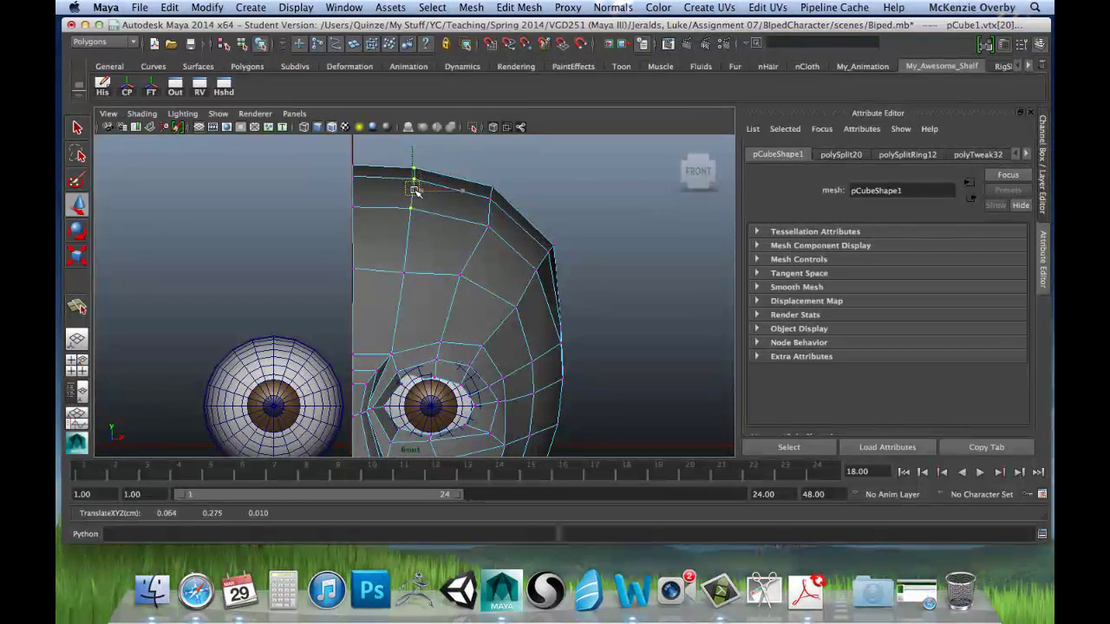
pyautogui.click(491, 202)
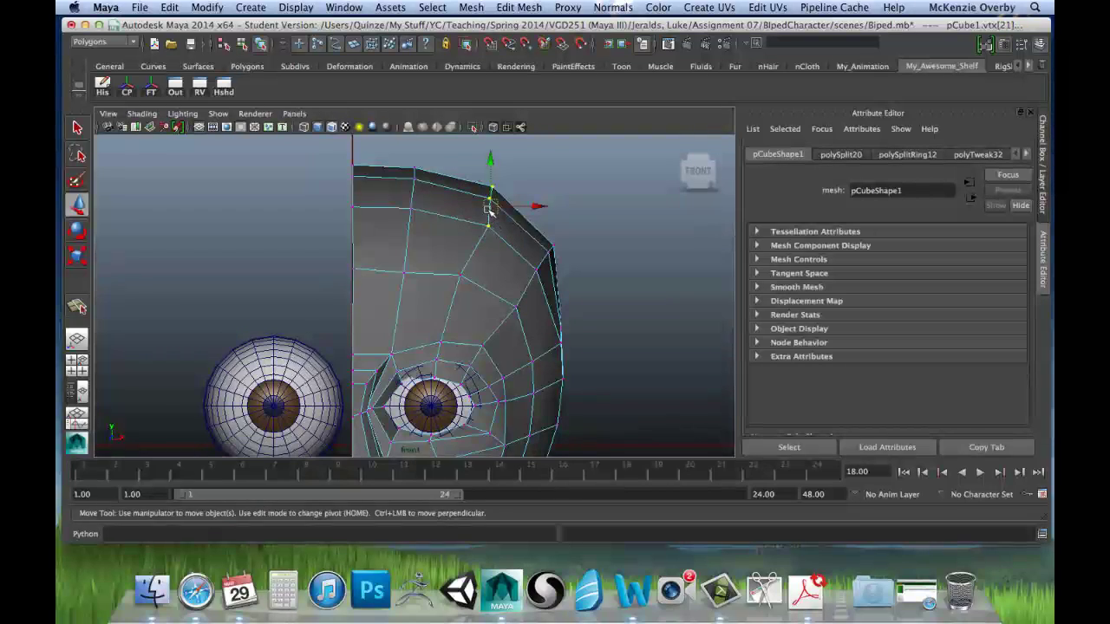
pyautogui.moveTo(489, 209); pyautogui.dragTo(476, 209)
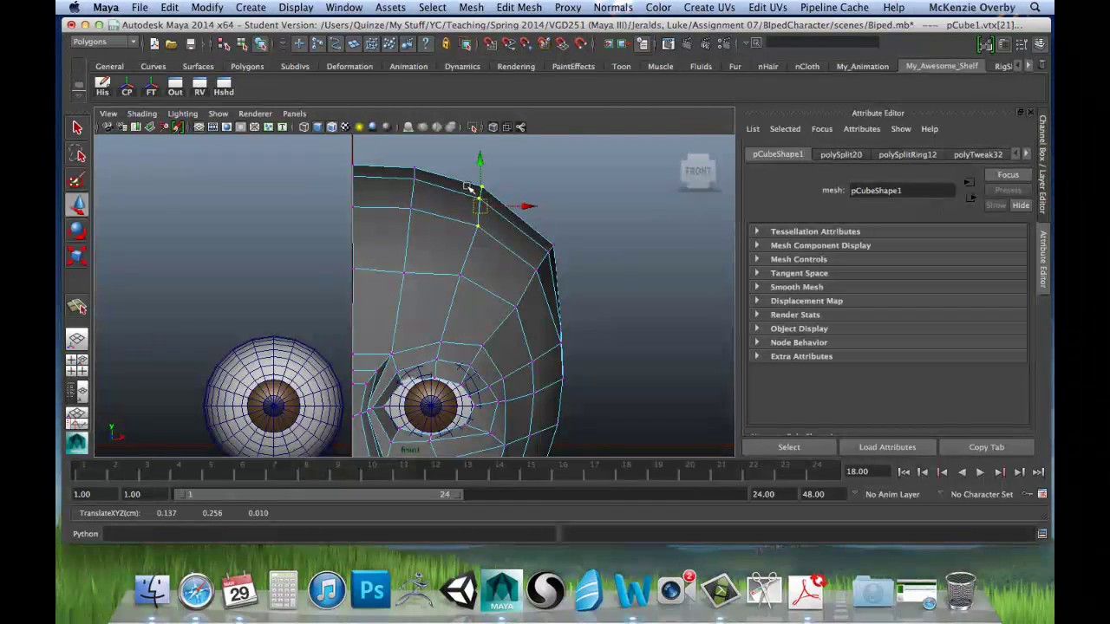
# Move the second crown column's two upper vertices outward and slightly down so the column continues the forehead slant.
pyautogui.click(510, 183)
pyautogui.click(481, 198)
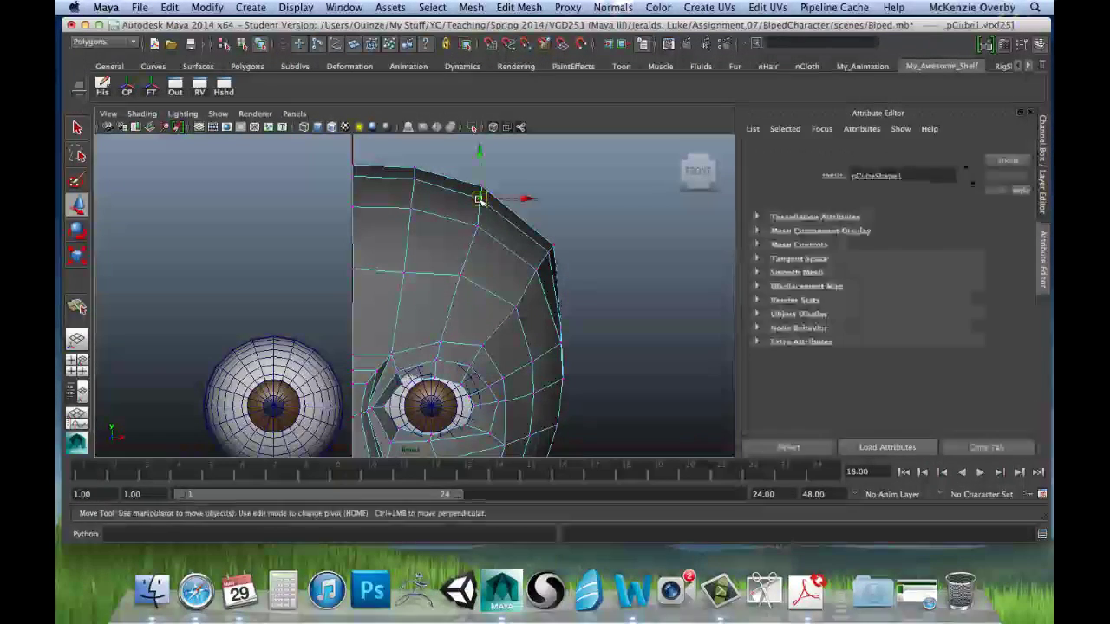
pyautogui.click(482, 188)
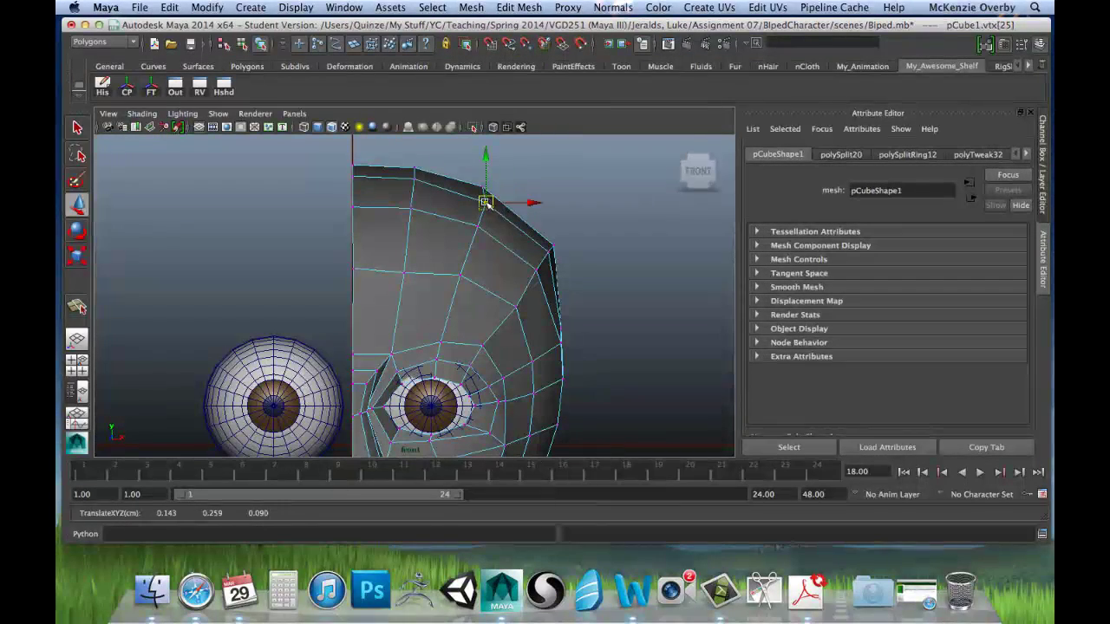
pyautogui.moveTo(482, 188); pyautogui.dragTo(494, 192)
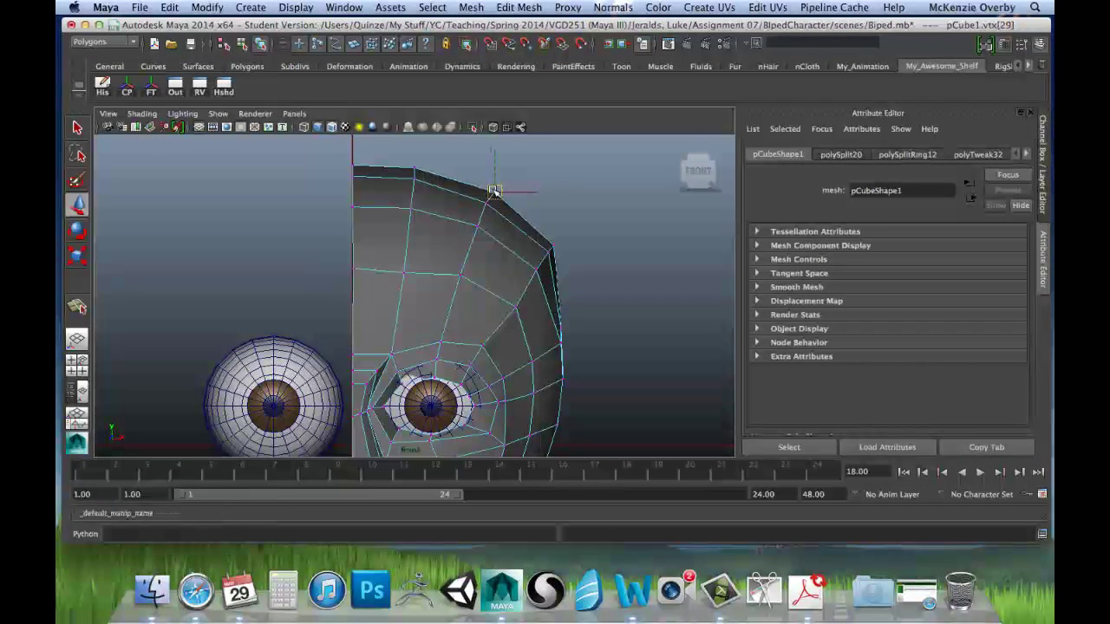
# Move the forehead row's outer vertex slightly inward and adjust the vertices at the skull's upper outer corner.
pyautogui.keyDown('alt'); pyautogui.moveTo(492, 196); pyautogui.dragTo(473, 180, button='middle'); pyautogui.keyUp('alt')
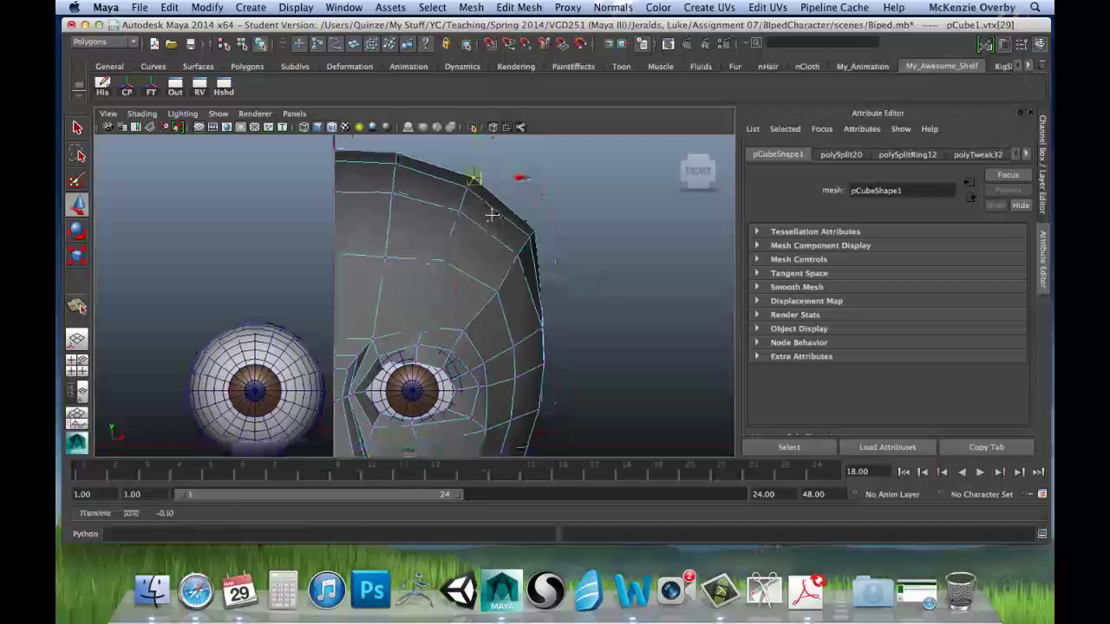
pyautogui.click(496, 292)
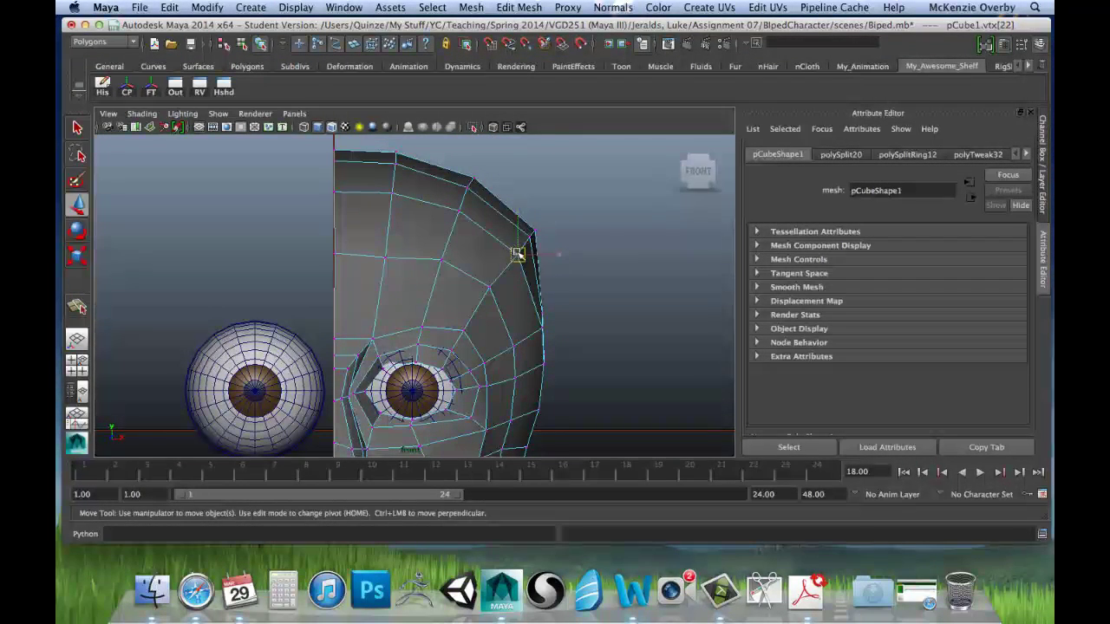
pyautogui.moveTo(529, 236); pyautogui.dragTo(534, 227)
pyautogui.click(540, 227)
pyautogui.click(535, 231)
# Examine the edge flow around the eye, nose and mouth and the half head's overall shape in the front view.
pyautogui.keyDown('alt'); pyautogui.moveTo(530, 315); pyautogui.dragTo(517, 197, button='middle'); pyautogui.keyUp('alt')
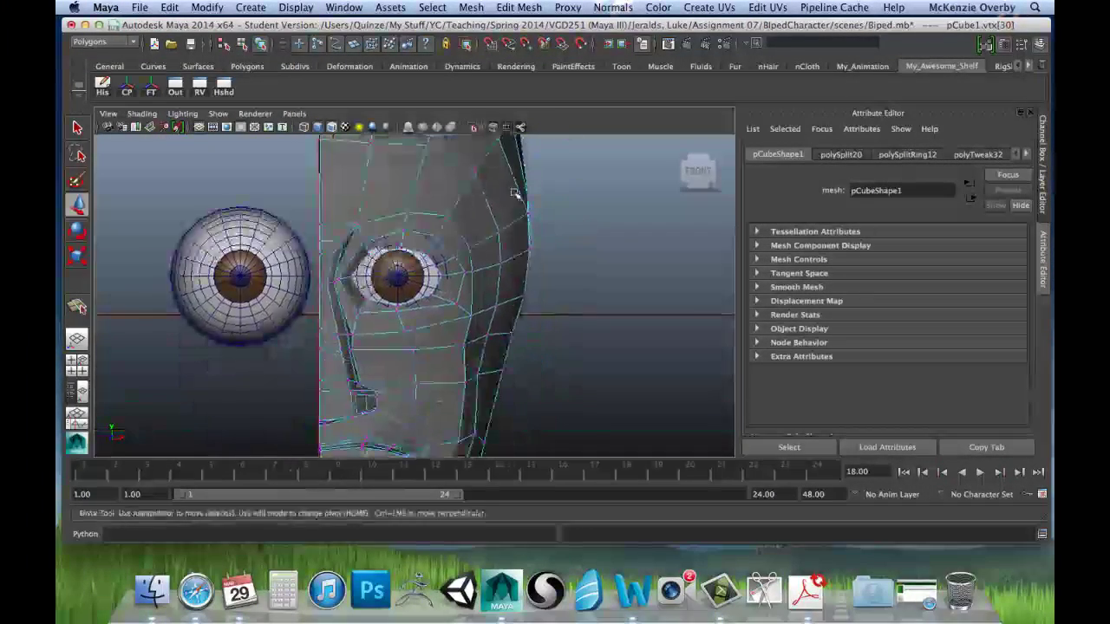
pyautogui.scroll(-10, 484, 258)
pyautogui.scroll(10, 478, 243)
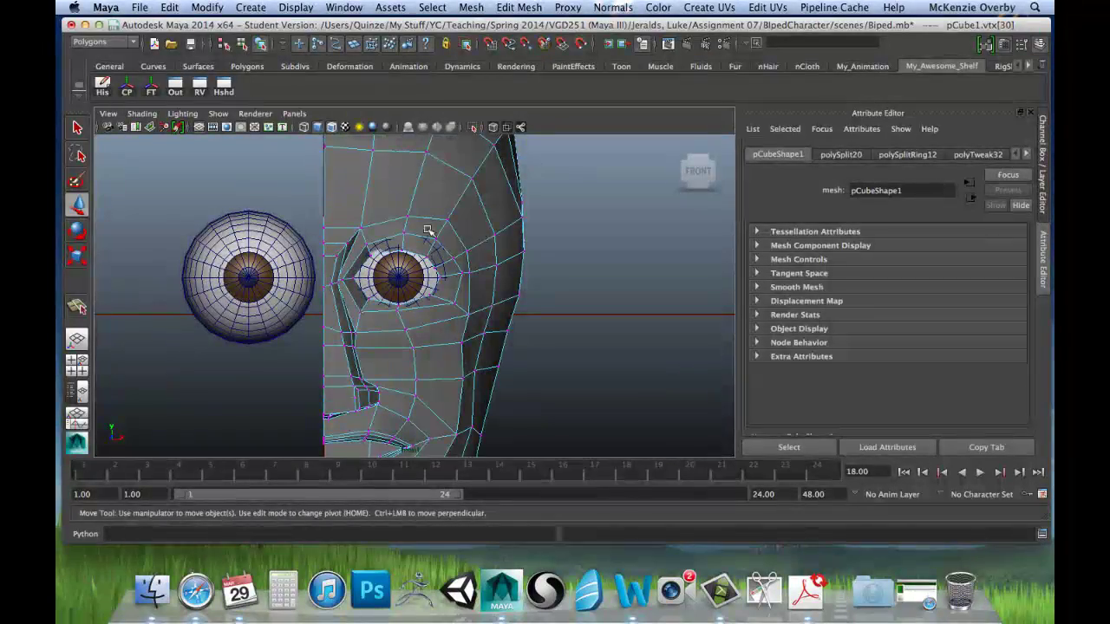
pyautogui.moveTo(424, 228)
pyautogui.keyDown('alt'); pyautogui.mouseDown(button='middle')
pyautogui.moveTo(441, 278)
pyautogui.moveTo(412, 288)
pyautogui.moveTo(449, 250)
pyautogui.mouseUp(button='middle'); pyautogui.keyUp('alt')
pyautogui.scroll(-10, 555, 261)
pyautogui.scroll(4, 505, 277)
pyautogui.scroll(8, 507, 278)
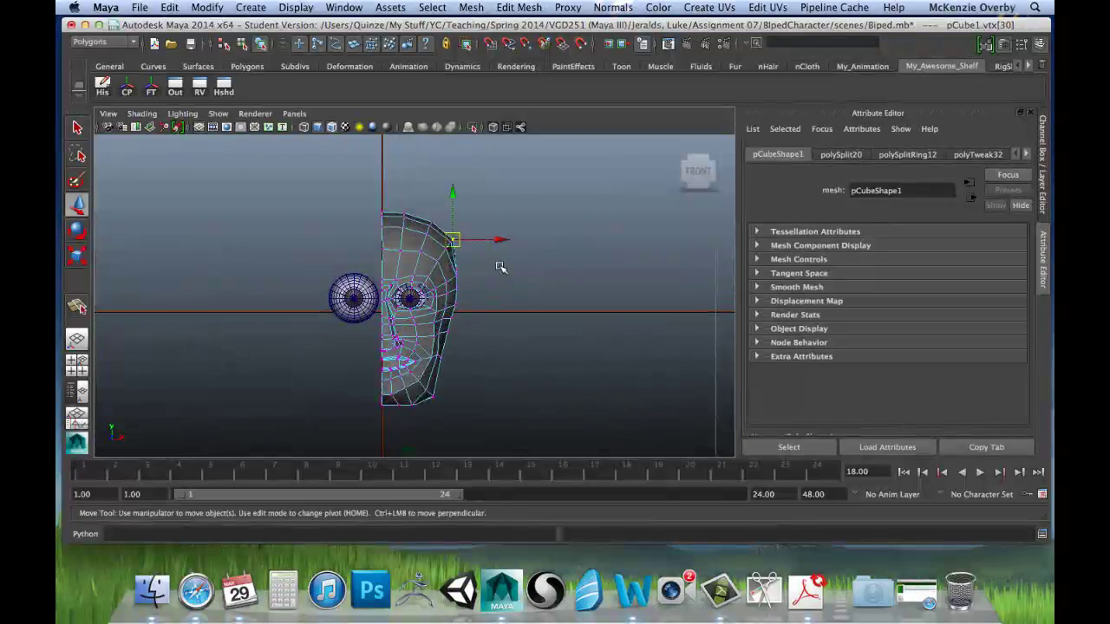
pyautogui.keyDown('alt'); pyautogui.moveTo(433, 338); pyautogui.dragTo(409, 261, button='middle'); pyautogui.keyUp('alt')
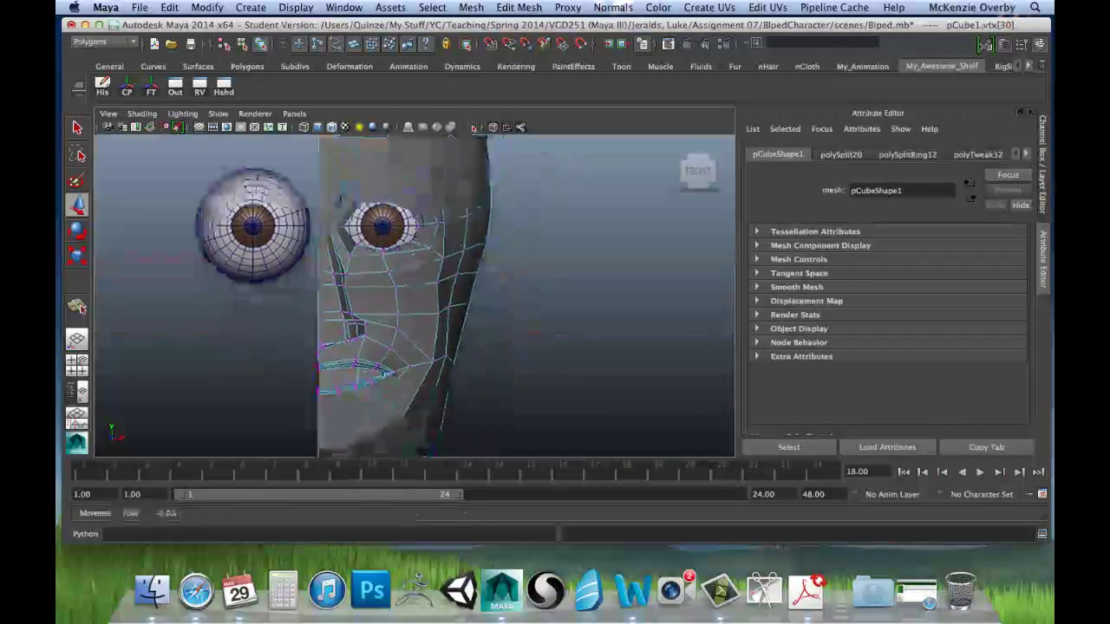
# Examine the edge flow around the mouth, nose and chin of the half head in the front view.
pyautogui.keyDown('alt'); pyautogui.moveTo(419, 327); pyautogui.dragTo(411, 278, button='middle'); pyautogui.keyUp('alt')
pyautogui.scroll(2, 365, 334)
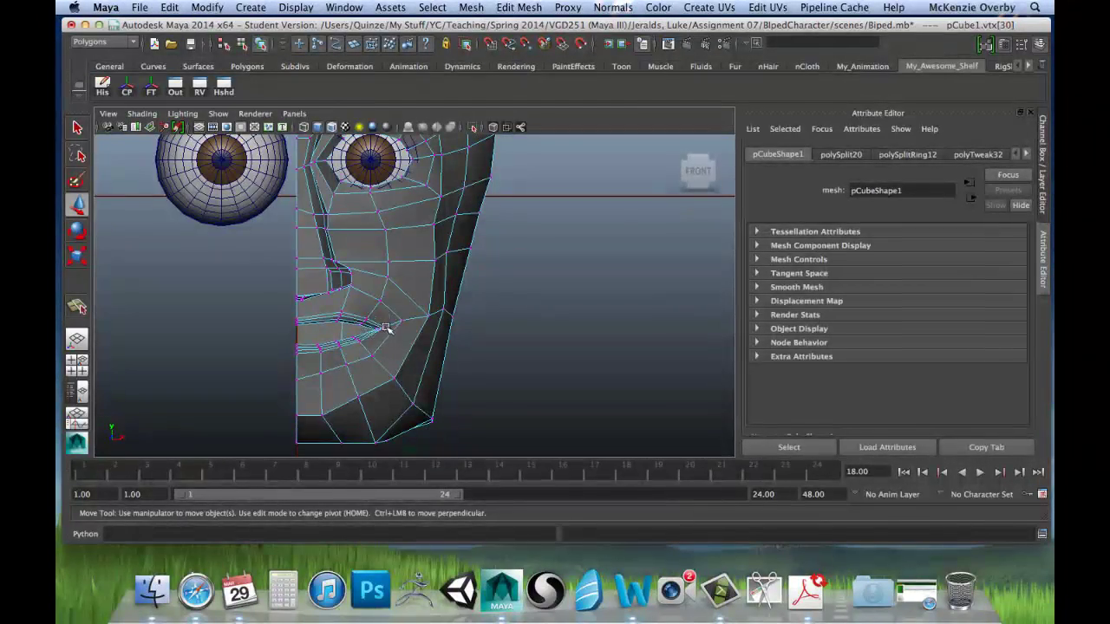
pyautogui.keyDown('alt'); pyautogui.moveTo(384, 329); pyautogui.dragTo(497, 334, button='middle'); pyautogui.keyUp('alt')
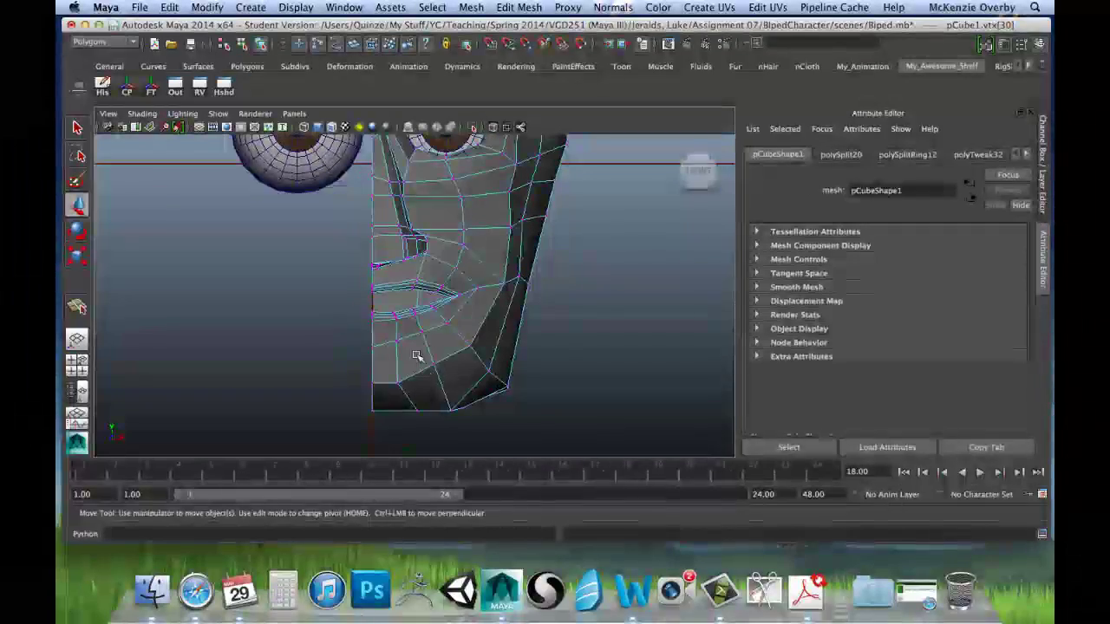
pyautogui.keyDown('alt'); pyautogui.moveTo(416, 336); pyautogui.dragTo(422, 357, button='middle'); pyautogui.keyUp('alt')
pyautogui.keyDown('alt'); pyautogui.moveTo(366, 342); pyautogui.dragTo(492, 342, button='right'); pyautogui.keyUp('alt')
pyautogui.keyDown('alt'); pyautogui.moveTo(430, 357); pyautogui.dragTo(424, 299, button='middle'); pyautogui.keyUp('alt')
pyautogui.keyDown('alt'); pyautogui.moveTo(424, 299); pyautogui.dragTo(476, 300, button='right'); pyautogui.keyUp('alt')
pyautogui.keyDown('alt'); pyautogui.moveTo(452, 290); pyautogui.dragTo(463, 317, button='middle'); pyautogui.keyUp('alt')
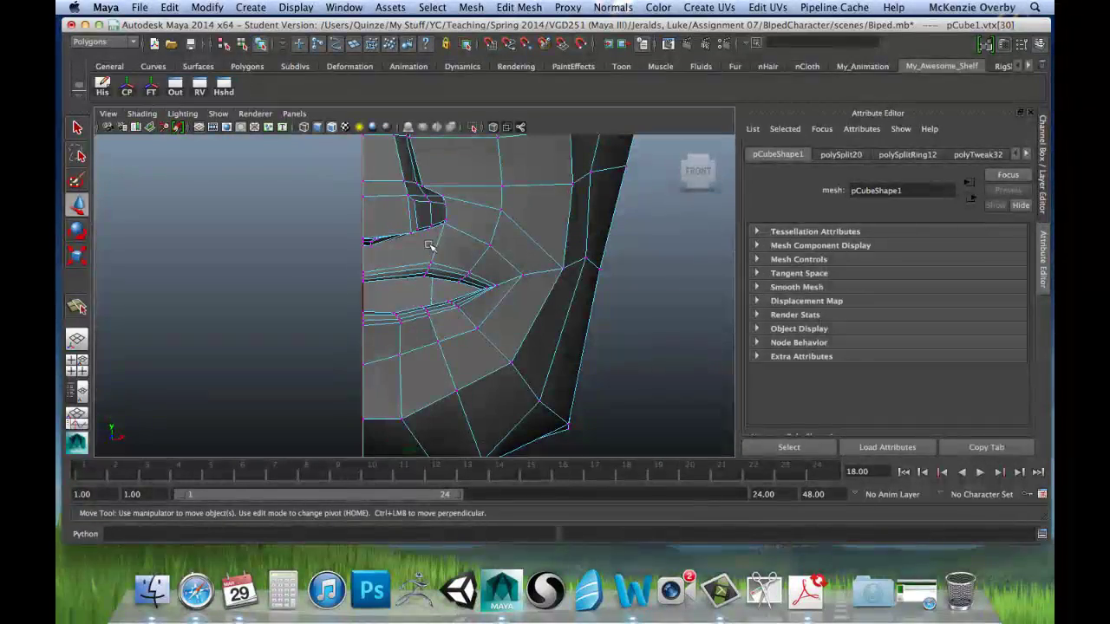
pyautogui.keyDown('alt'); pyautogui.moveTo(473, 249); pyautogui.dragTo(493, 315, button='middle'); pyautogui.keyUp('alt')
pyautogui.scroll(-5, 498, 303)
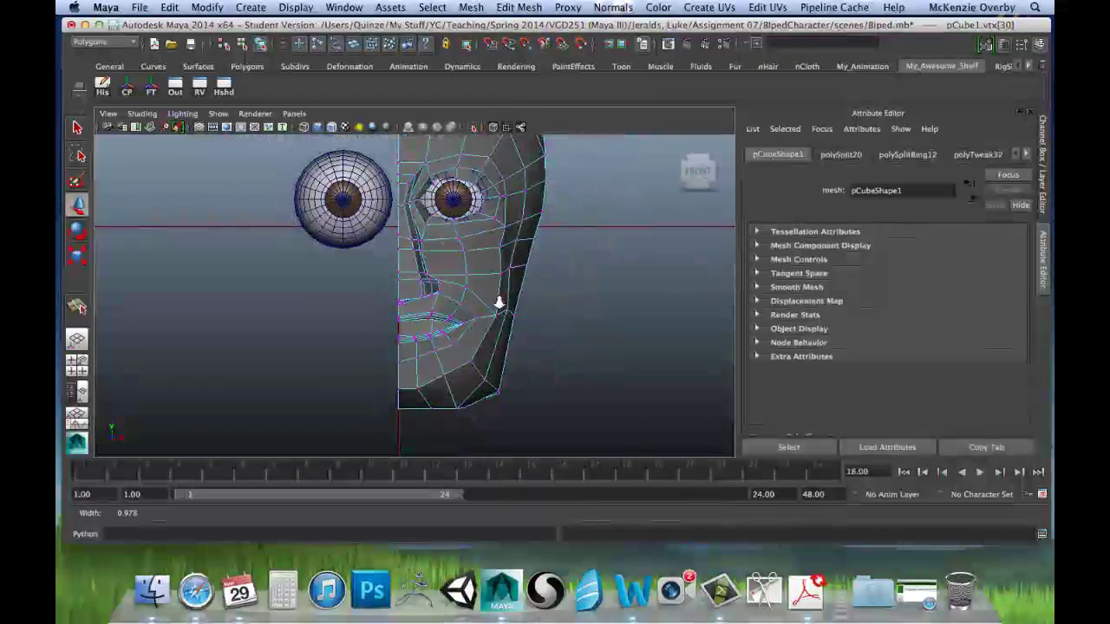
# Shift the nostril vertices and the two upper-lip vertex columns inward toward the face's centre line.
pyautogui.scroll(5, 503, 301)
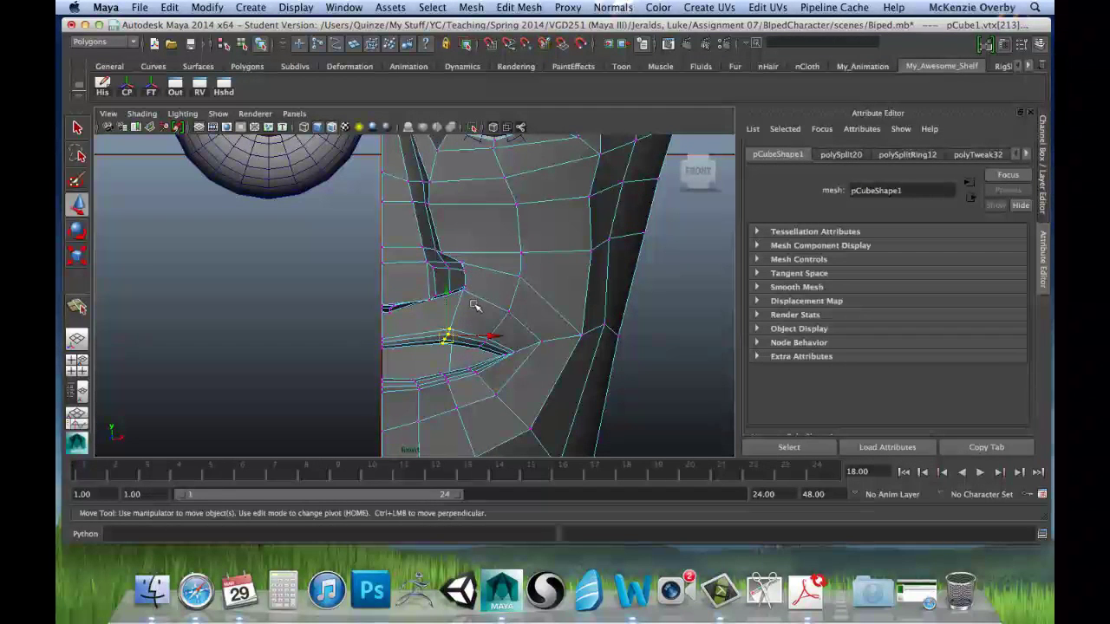
pyautogui.keyDown('shift'); pyautogui.moveTo(411, 241); pyautogui.dragTo(464, 298); pyautogui.keyUp('shift')
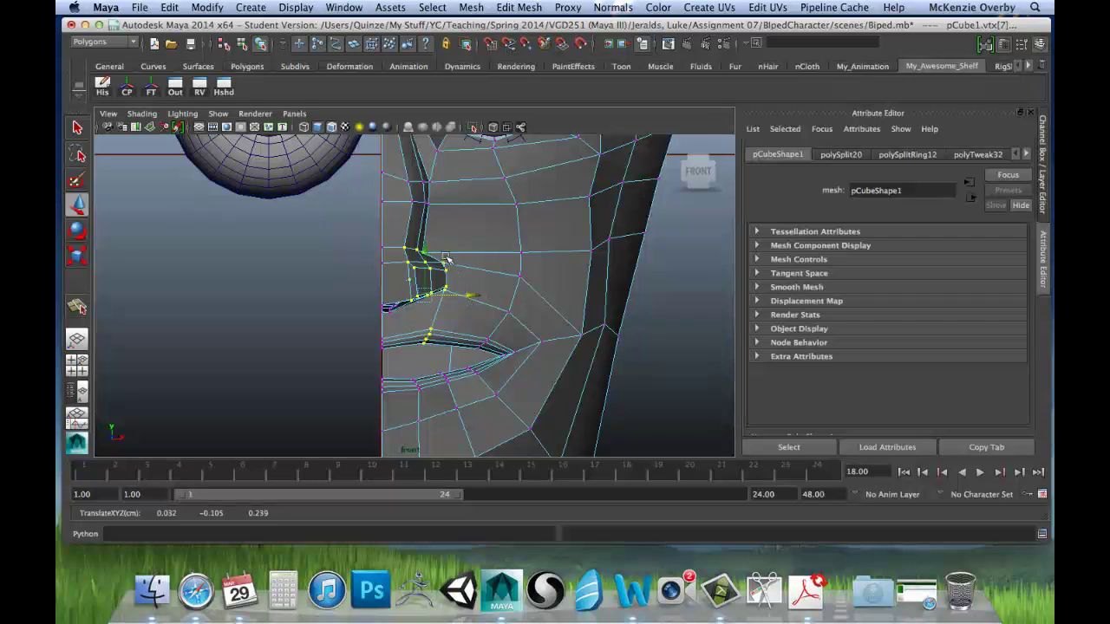
pyautogui.keyDown('alt'); pyautogui.moveTo(444, 257); pyautogui.dragTo(455, 282, button='middle'); pyautogui.keyUp('alt')
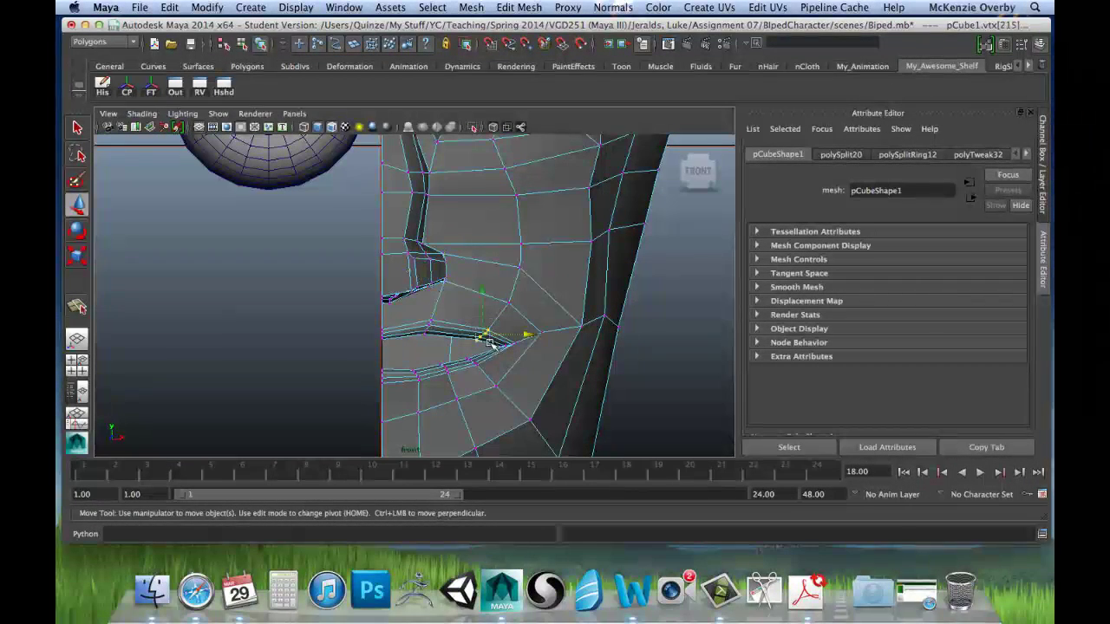
pyautogui.moveTo(520, 334); pyautogui.dragTo(518, 335)
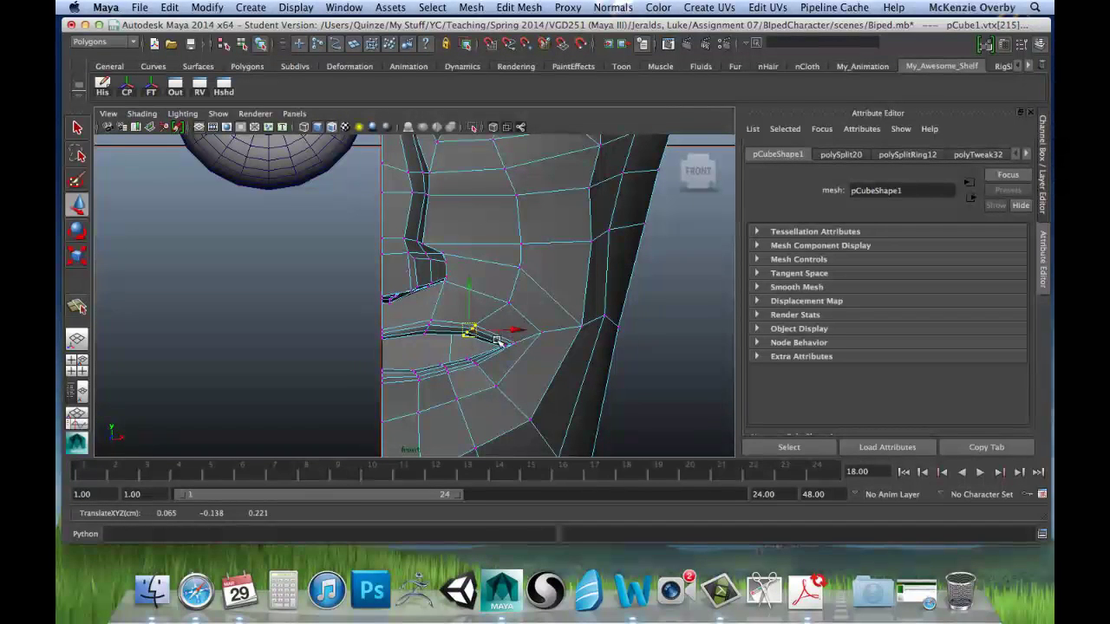
# Move the mouth-corner vertices slightly inward and pull the vertex between nostril and mouth corner inward to smooth the mouth loop.
pyautogui.click(503, 342)
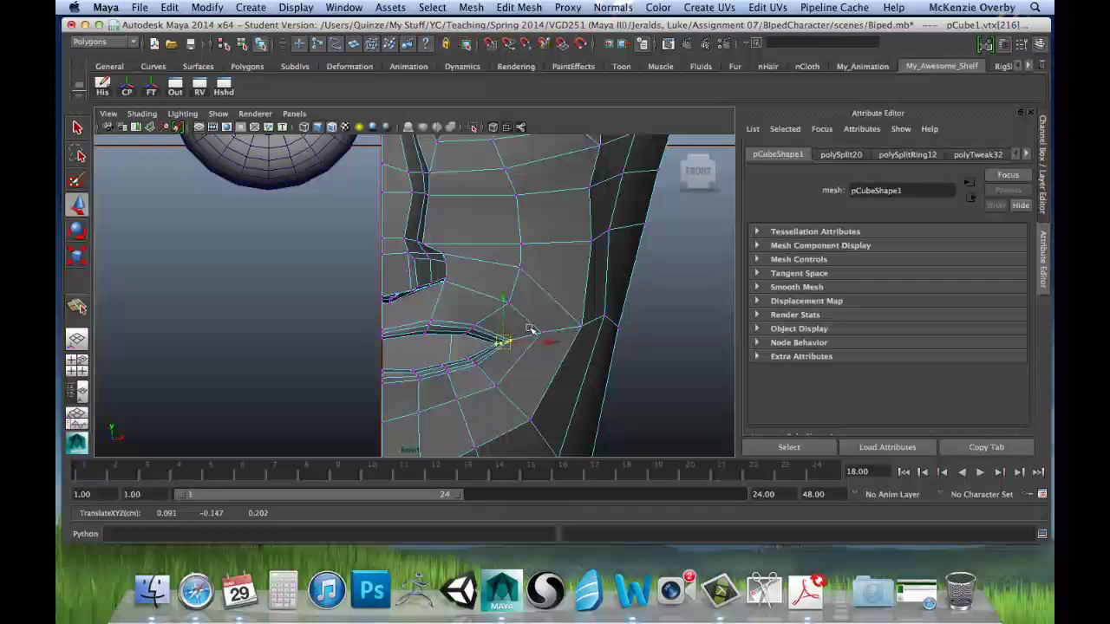
pyautogui.click(539, 335)
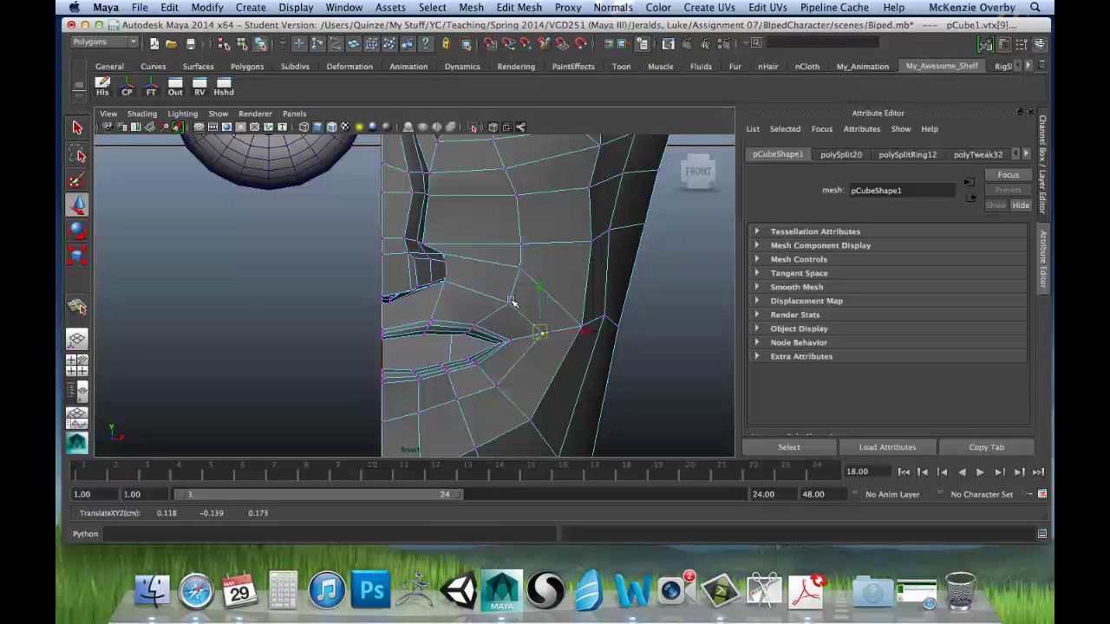
pyautogui.moveTo(511, 301); pyautogui.dragTo(493, 298)
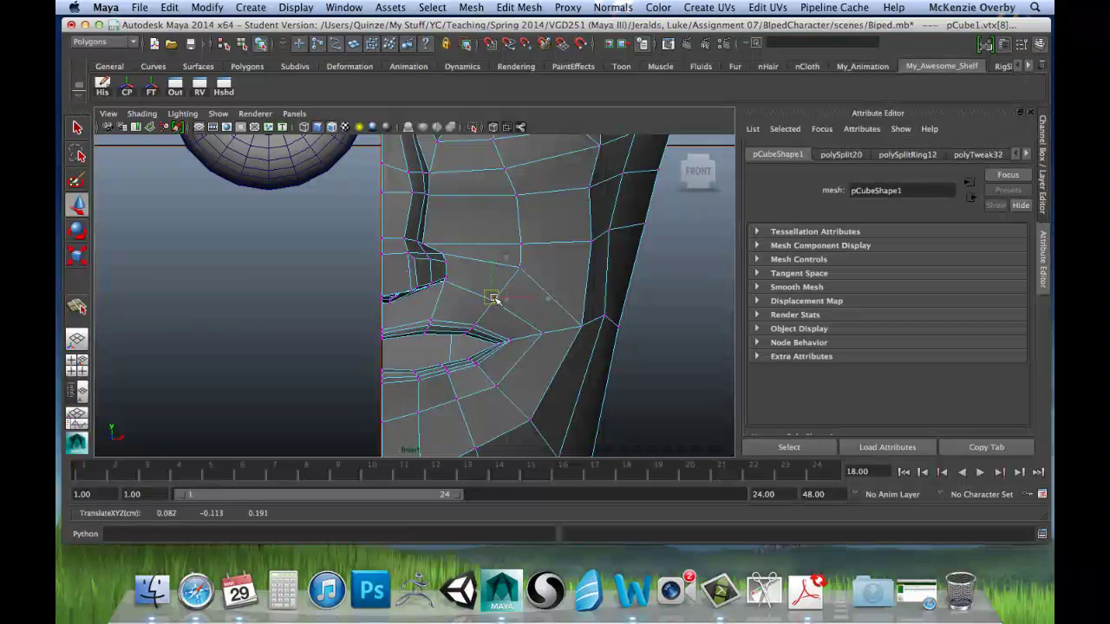
# Straighten the cheek column below the eye by shifting the vertices beside the nose inward and the two upper ones slightly down.
pyautogui.keyDown('alt'); pyautogui.moveTo(507, 246); pyautogui.dragTo(510, 284, button='middle'); pyautogui.keyUp('alt')
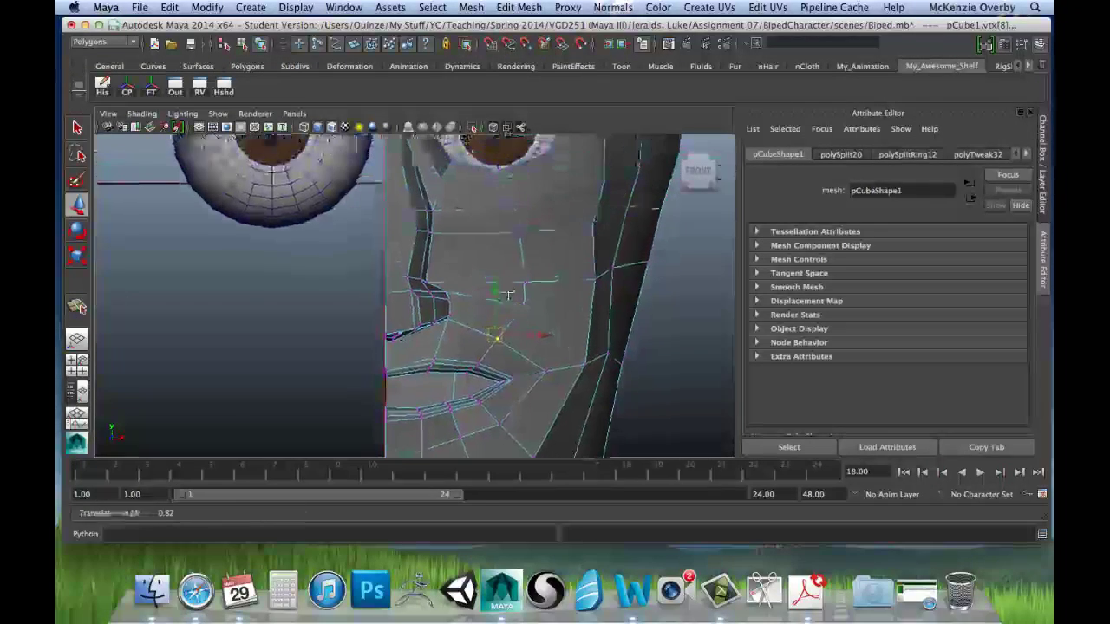
pyautogui.moveTo(516, 273)
pyautogui.mouseDown()
pyautogui.moveTo(532, 314)
pyautogui.moveTo(515, 294)
pyautogui.mouseUp()
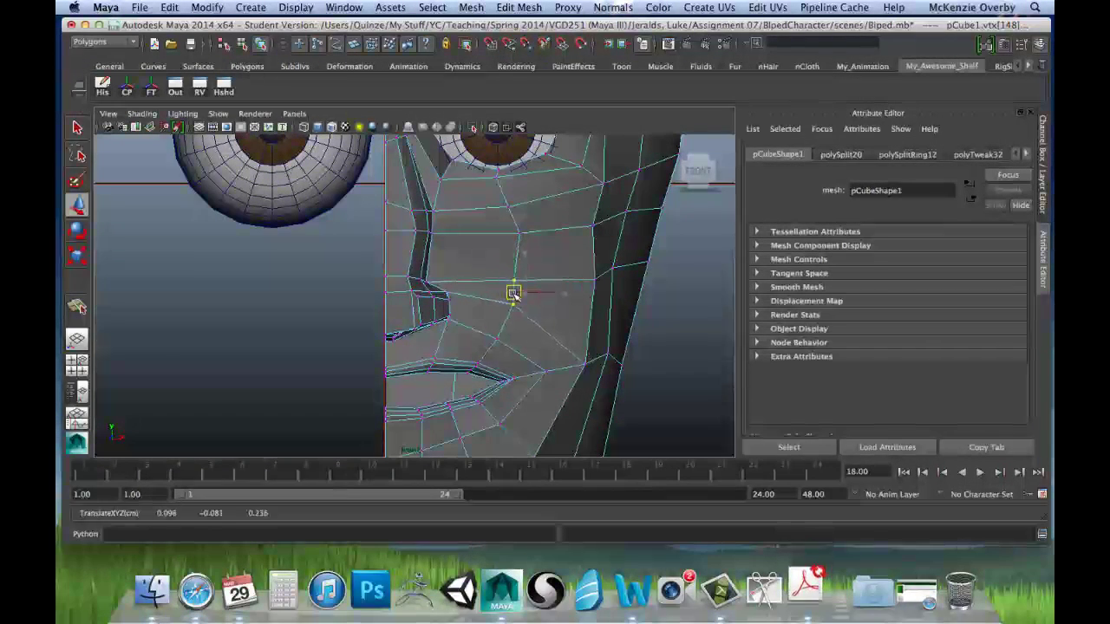
pyautogui.click(512, 234)
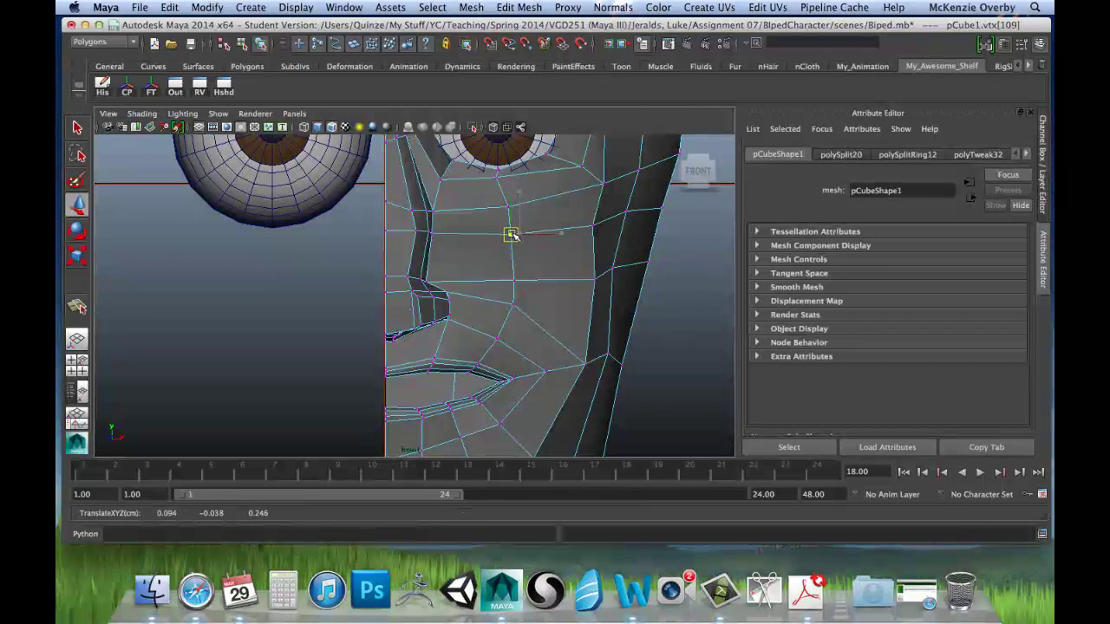
pyautogui.keyDown('alt'); pyautogui.moveTo(512, 235); pyautogui.dragTo(511, 298, button='middle'); pyautogui.keyUp('alt')
pyautogui.click(507, 269)
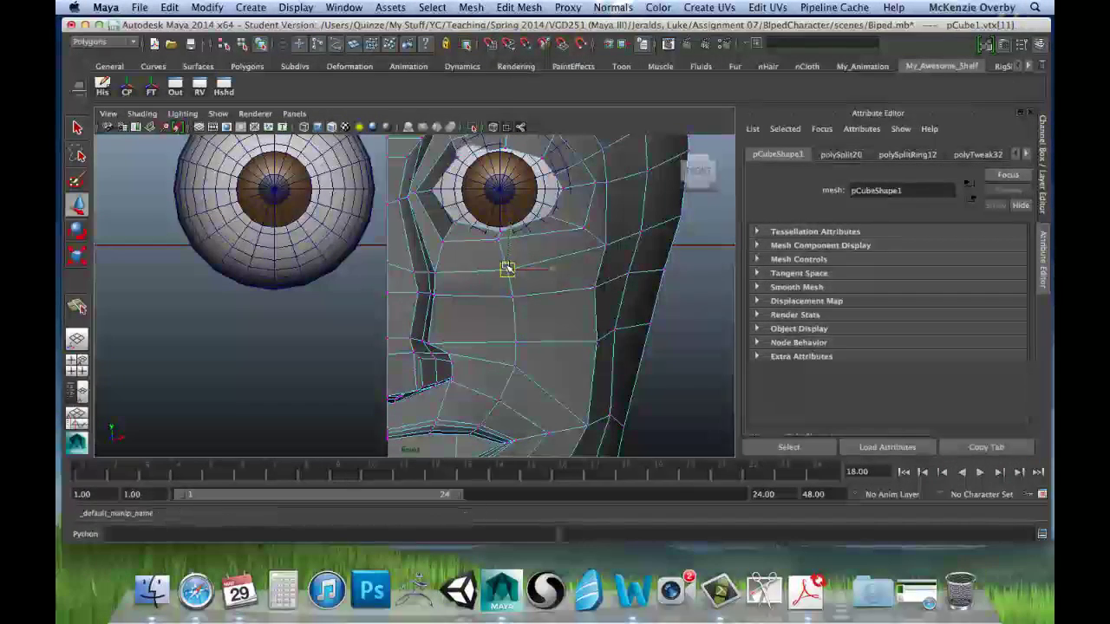
pyautogui.moveTo(507, 269); pyautogui.dragTo(508, 275)
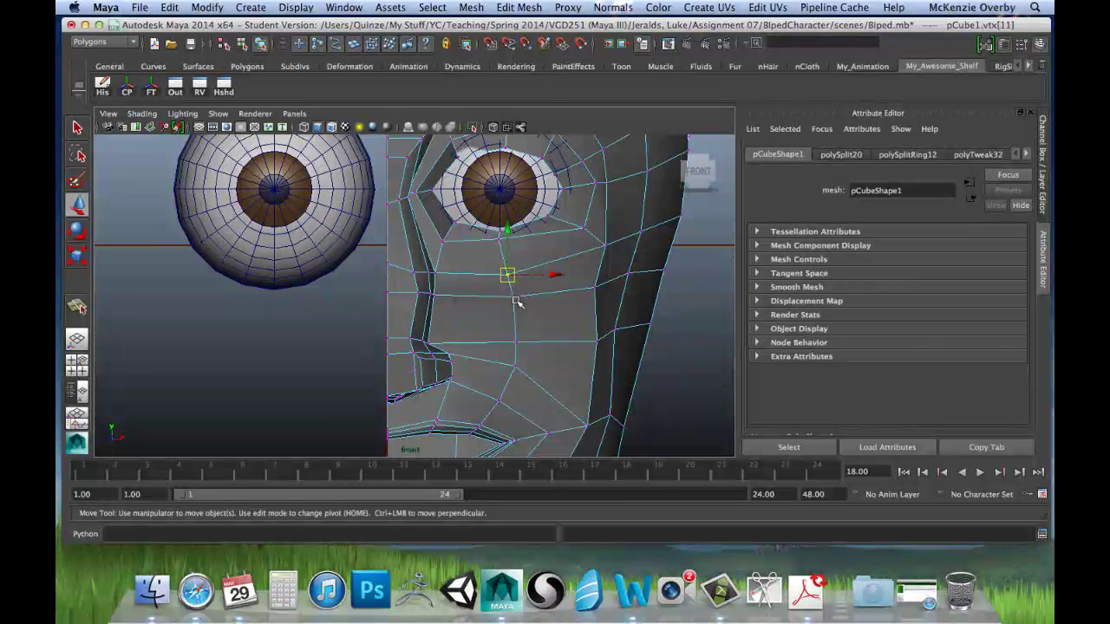
pyautogui.click(512, 303)
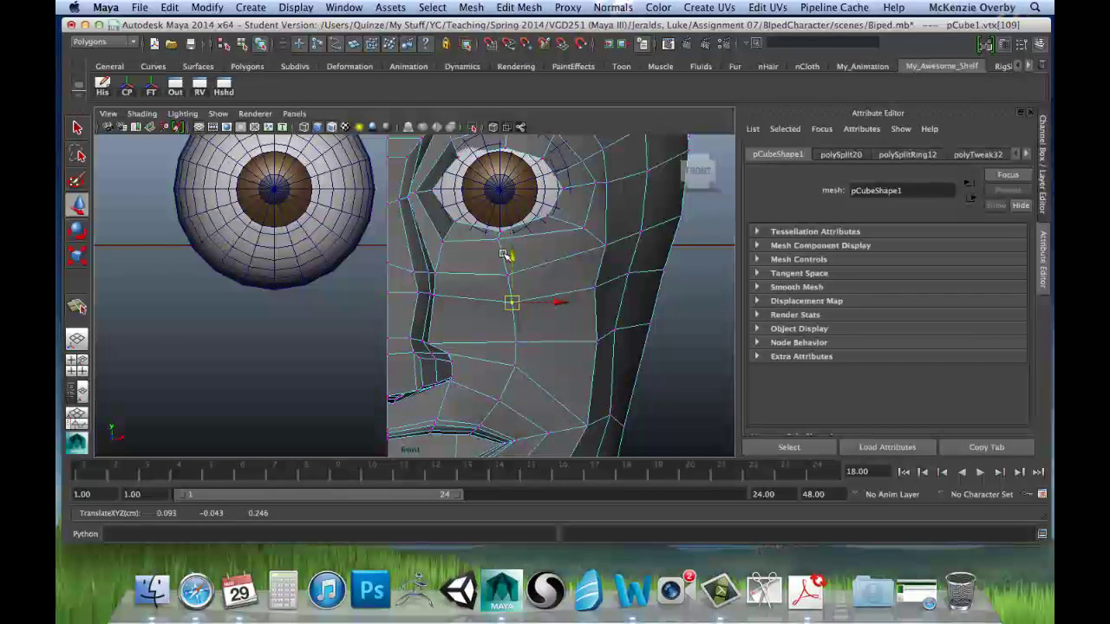
# Adjust the lower inner eyelid vertex and the vertices between the inner eye corner and the nose bridge.
pyautogui.keyDown('alt'); pyautogui.moveTo(462, 260); pyautogui.dragTo(459, 292, button='middle'); pyautogui.keyUp('alt')
pyautogui.keyDown('alt'); pyautogui.moveTo(416, 289); pyautogui.dragTo(471, 294, button='right'); pyautogui.keyUp('alt')
pyautogui.keyDown('alt'); pyautogui.moveTo(485, 273); pyautogui.dragTo(465, 302, button='middle'); pyautogui.keyUp('alt')
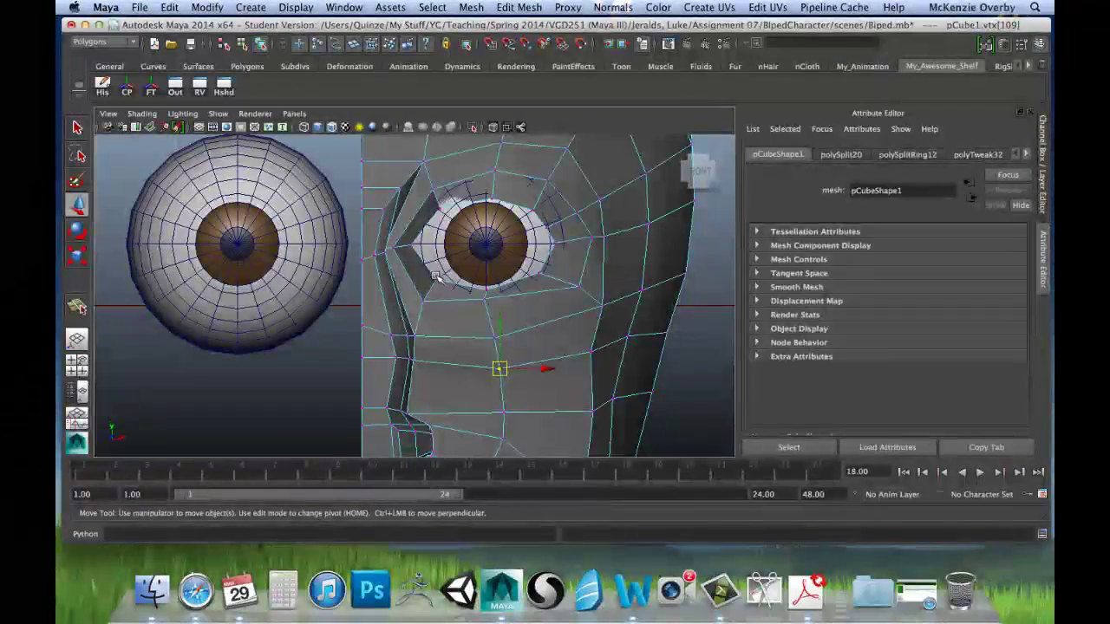
pyautogui.click(441, 282)
pyautogui.moveTo(440, 282); pyautogui.dragTo(396, 248)
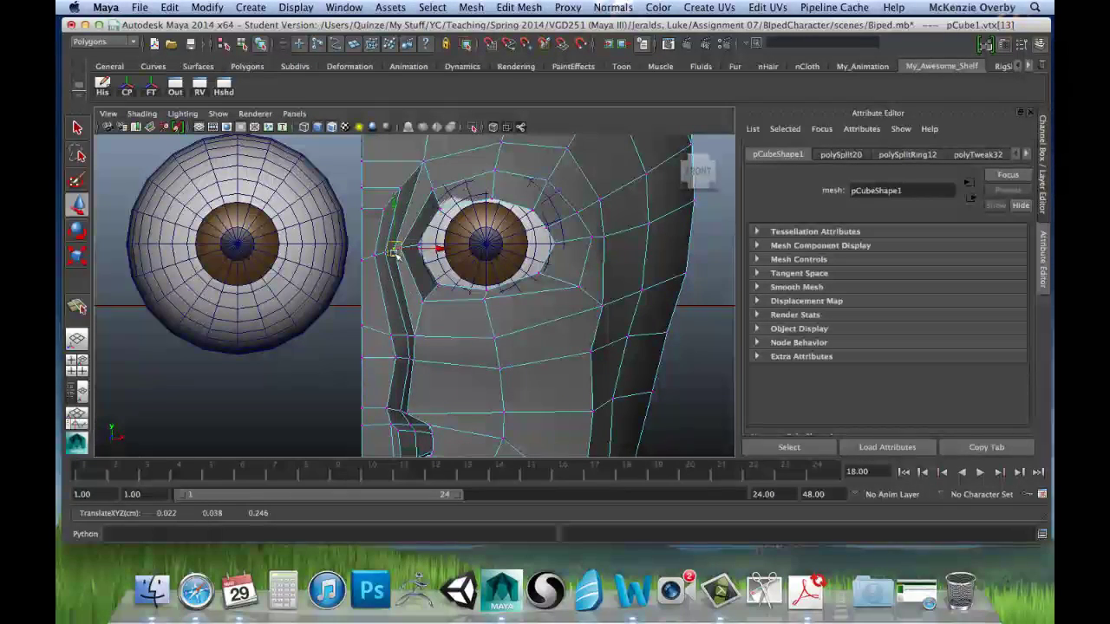
# Lower the middle and inner vertices of the loop under the eye and shift them slightly outward to round it.
pyautogui.keyDown('alt'); pyautogui.moveTo(471, 274); pyautogui.dragTo(459, 280, button='middle'); pyautogui.keyUp('alt')
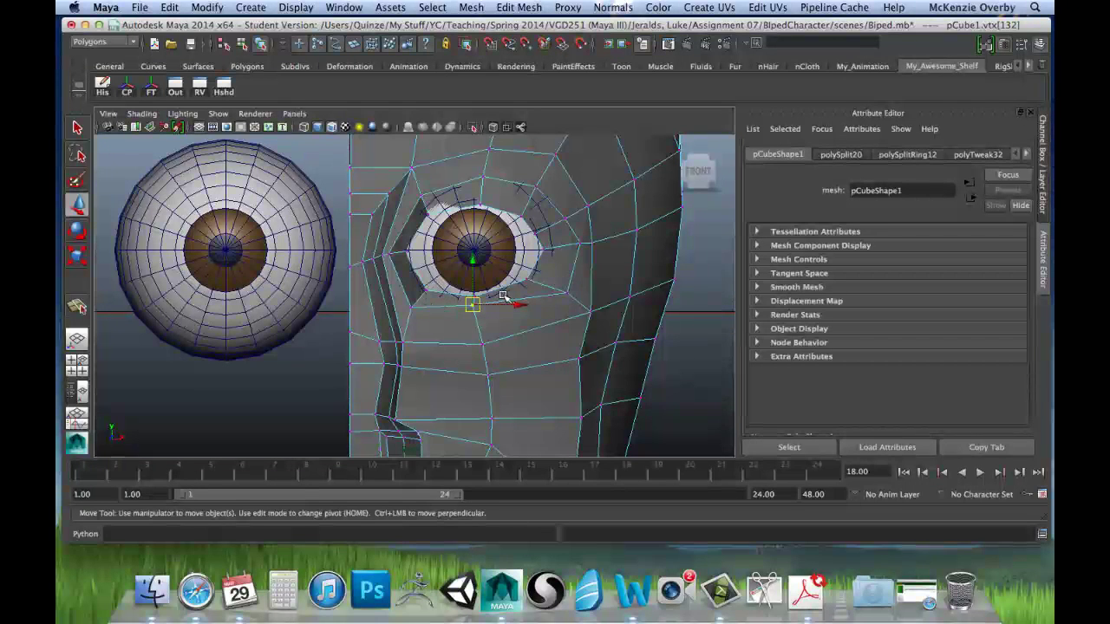
pyautogui.moveTo(476, 306); pyautogui.dragTo(482, 317)
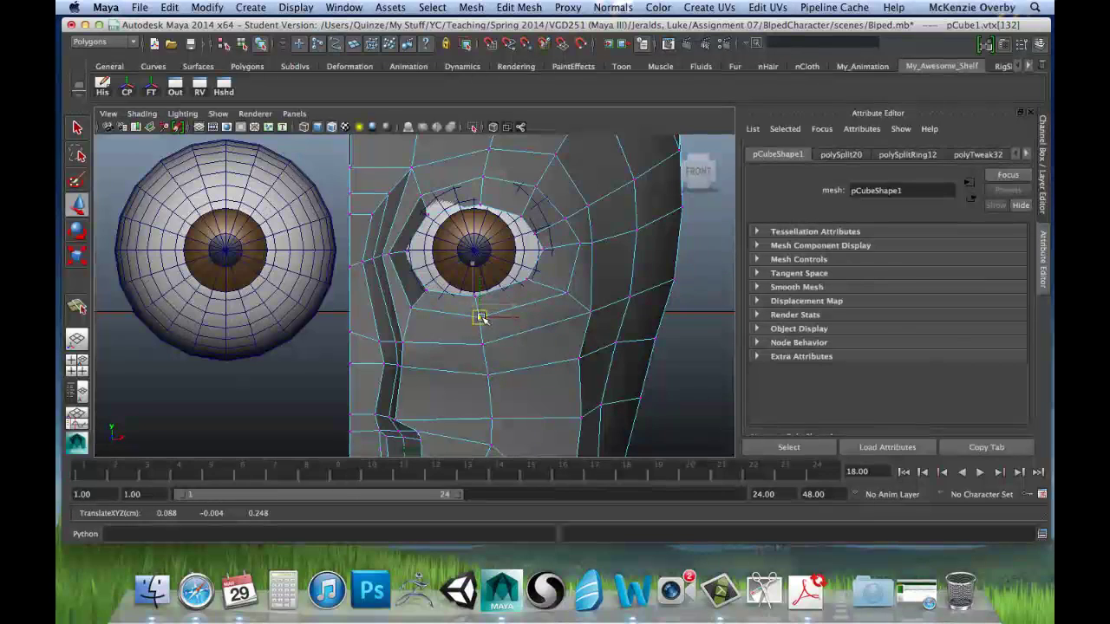
pyautogui.click(414, 308)
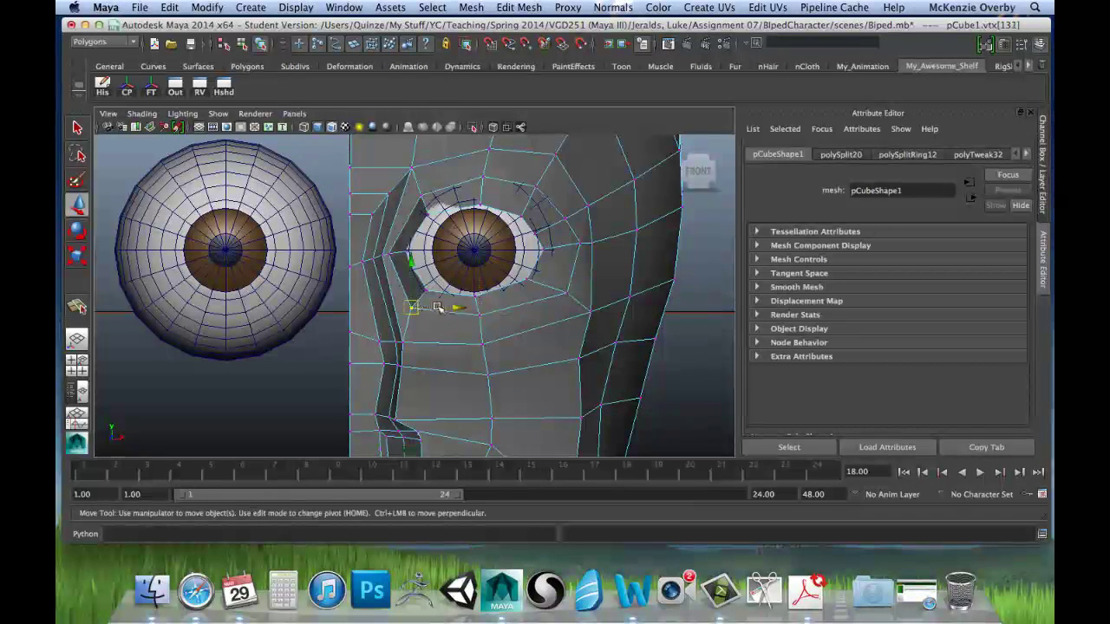
pyautogui.moveTo(416, 310); pyautogui.dragTo(416, 312)
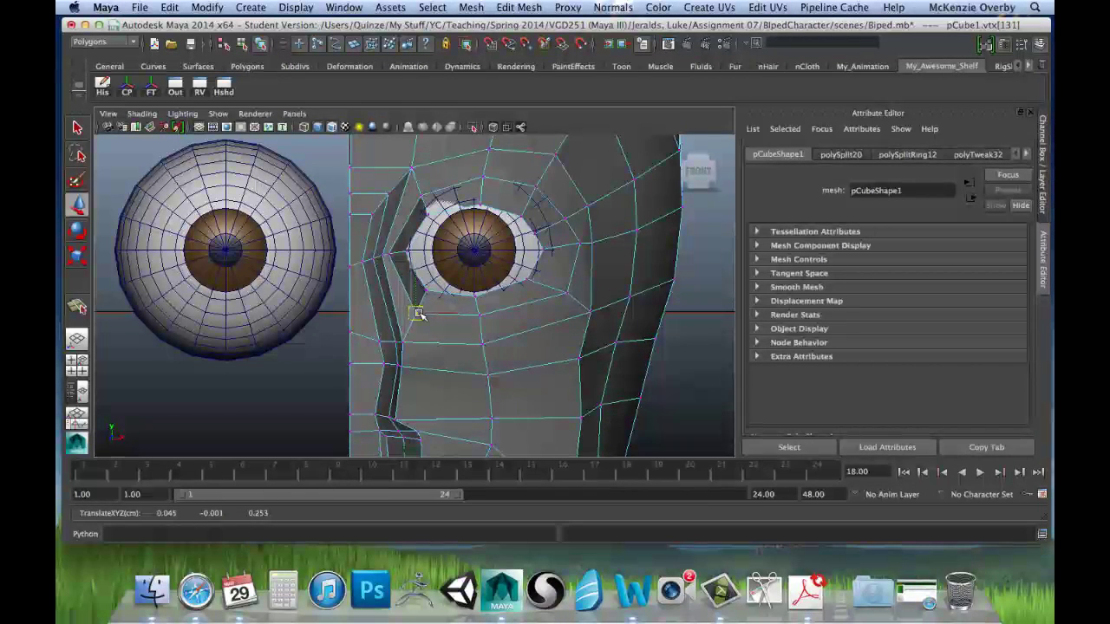
# Pull the outer and lower outer vertices of the loop around the eye inward for a rounder curve.
pyautogui.click(574, 247)
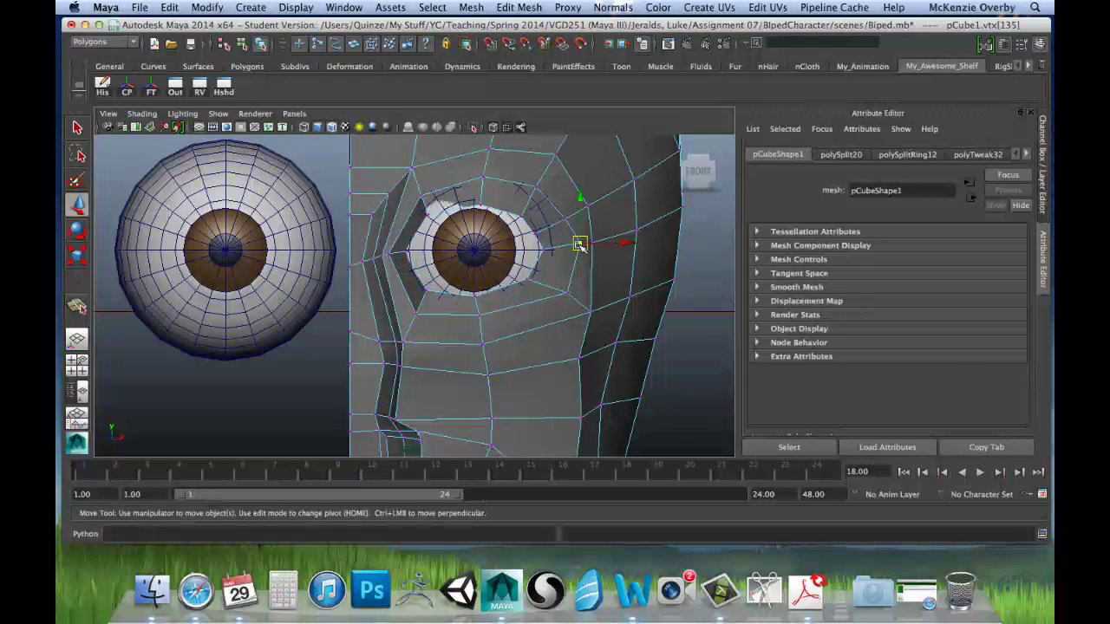
pyautogui.click(563, 288)
pyautogui.moveTo(566, 289); pyautogui.dragTo(556, 290)
# Move the two rows of vertices along the side of the nose inward, raising the upper row slightly.
pyautogui.keyDown('alt'); pyautogui.moveTo(527, 260); pyautogui.dragTo(526, 240, button='middle'); pyautogui.keyUp('alt')
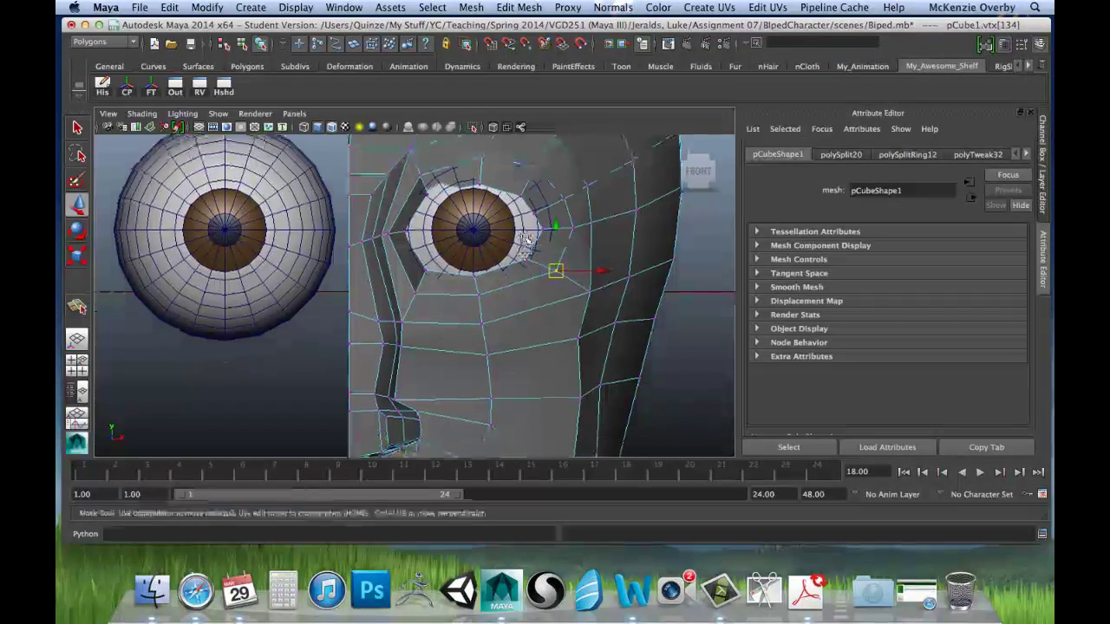
pyautogui.keyDown('alt'); pyautogui.moveTo(414, 279); pyautogui.dragTo(421, 252, button='middle'); pyautogui.keyUp('alt')
pyautogui.click(406, 297)
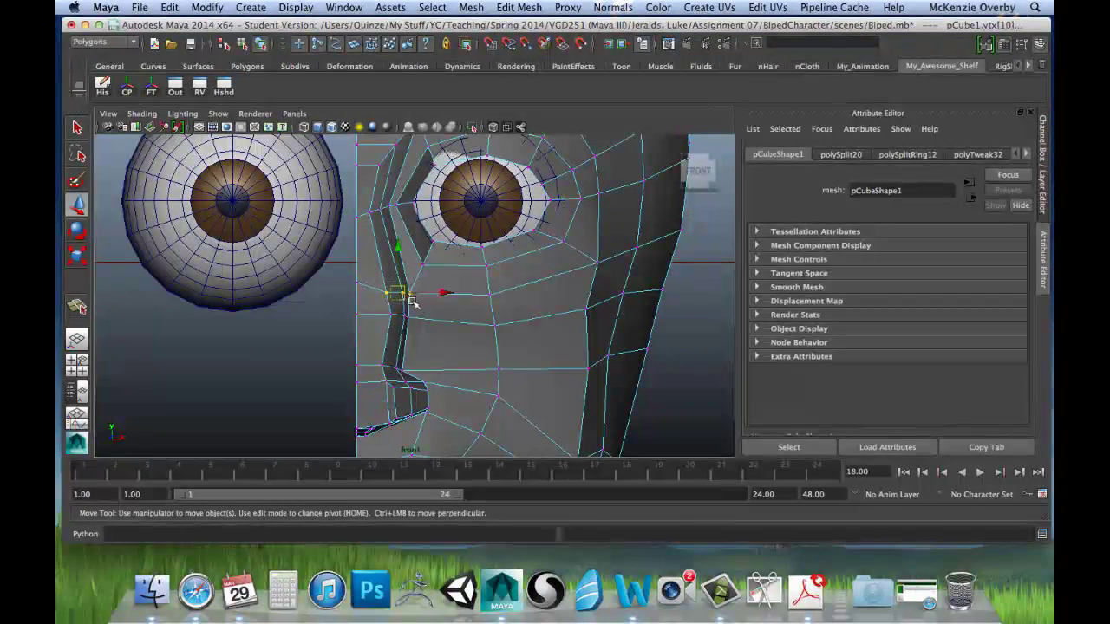
pyautogui.moveTo(413, 301); pyautogui.dragTo(403, 290)
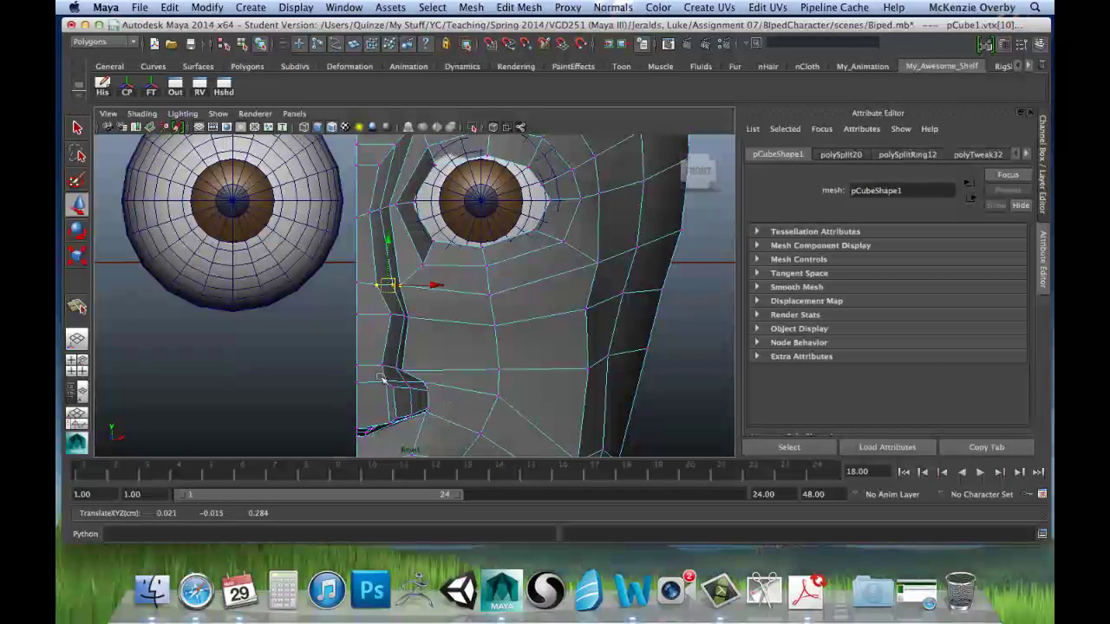
pyautogui.click(386, 314)
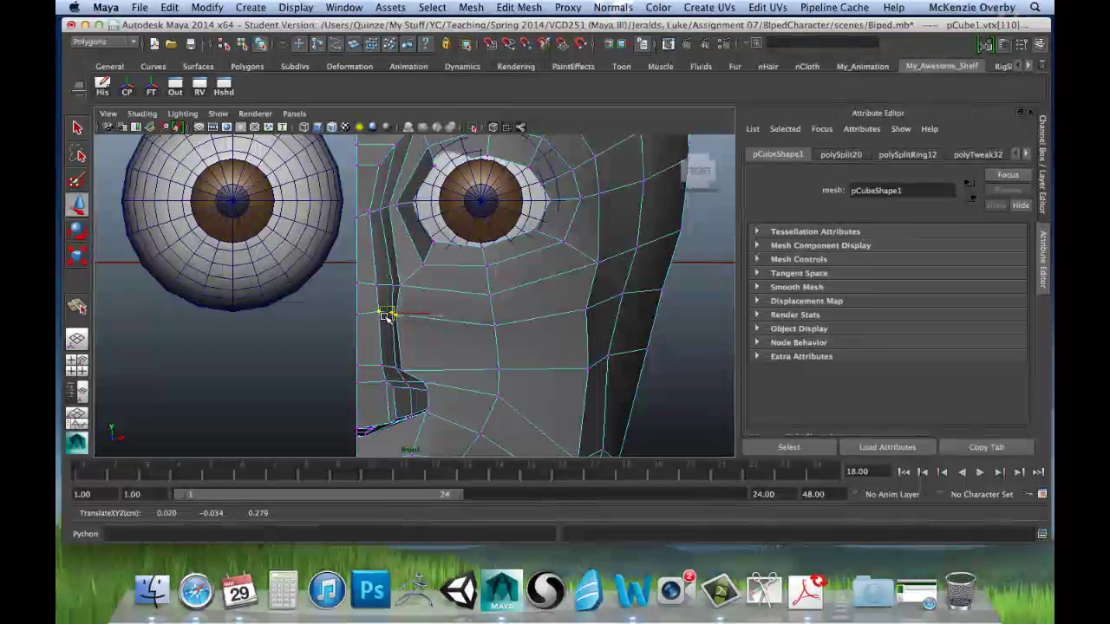
pyautogui.moveTo(386, 317); pyautogui.dragTo(387, 317)
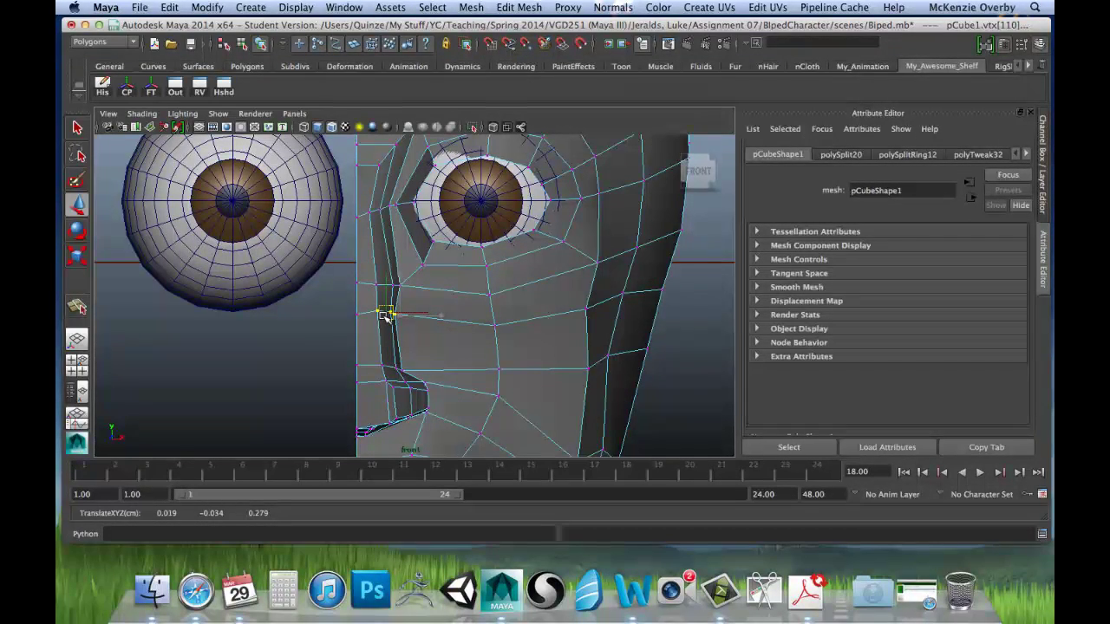
# Shift the inner and middle vertices of both nose-side rows slightly inward to even out their spacing.
pyautogui.click(373, 286)
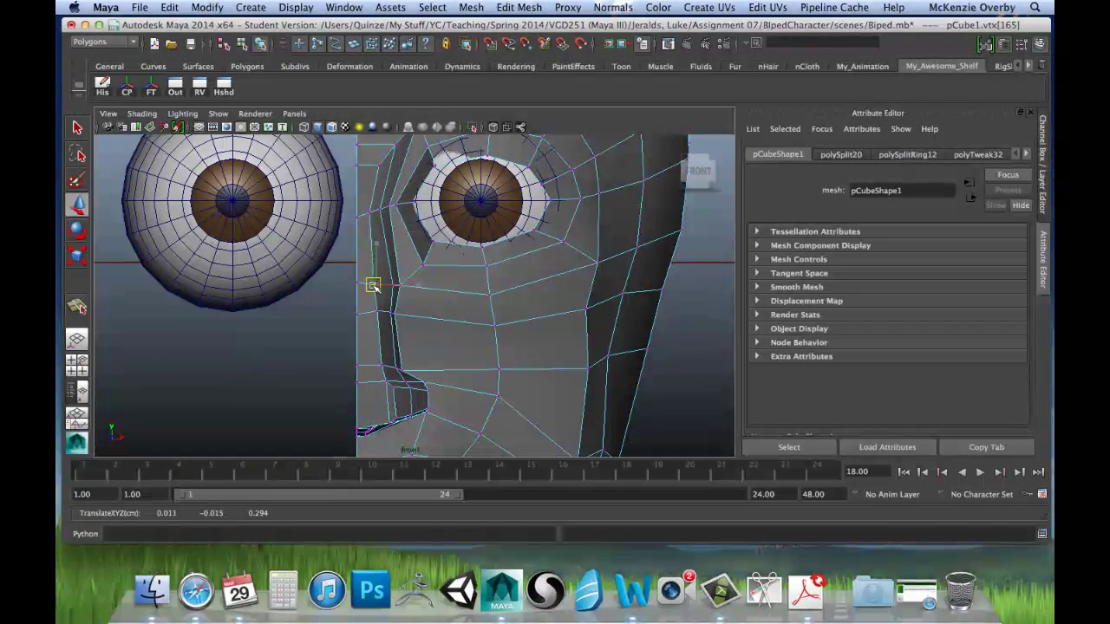
pyautogui.click(374, 312)
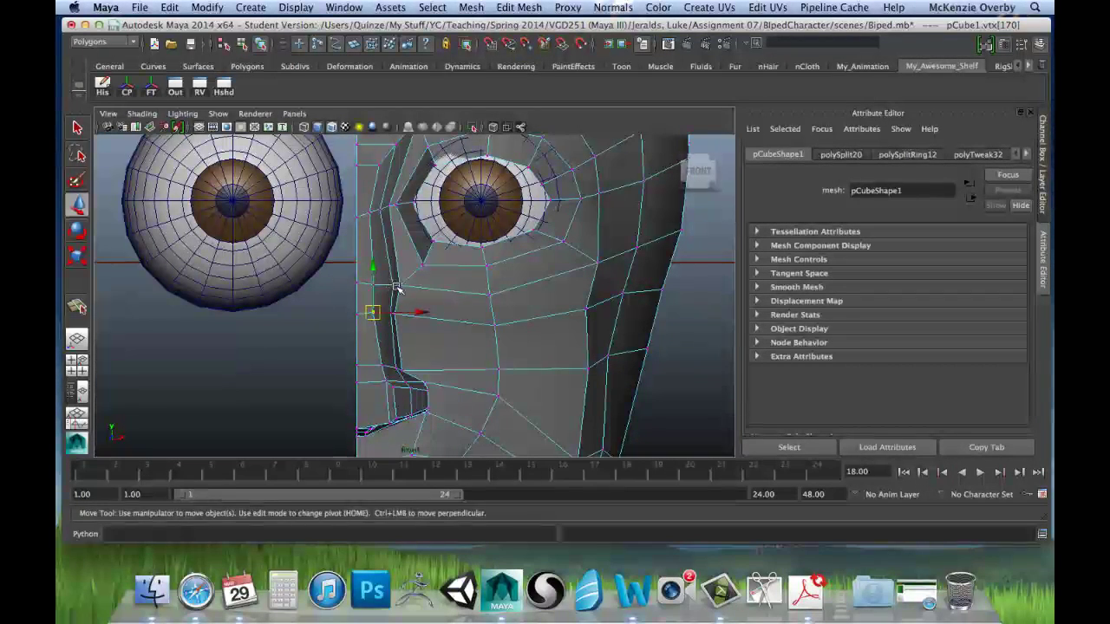
pyautogui.click(392, 286)
pyautogui.click(390, 313)
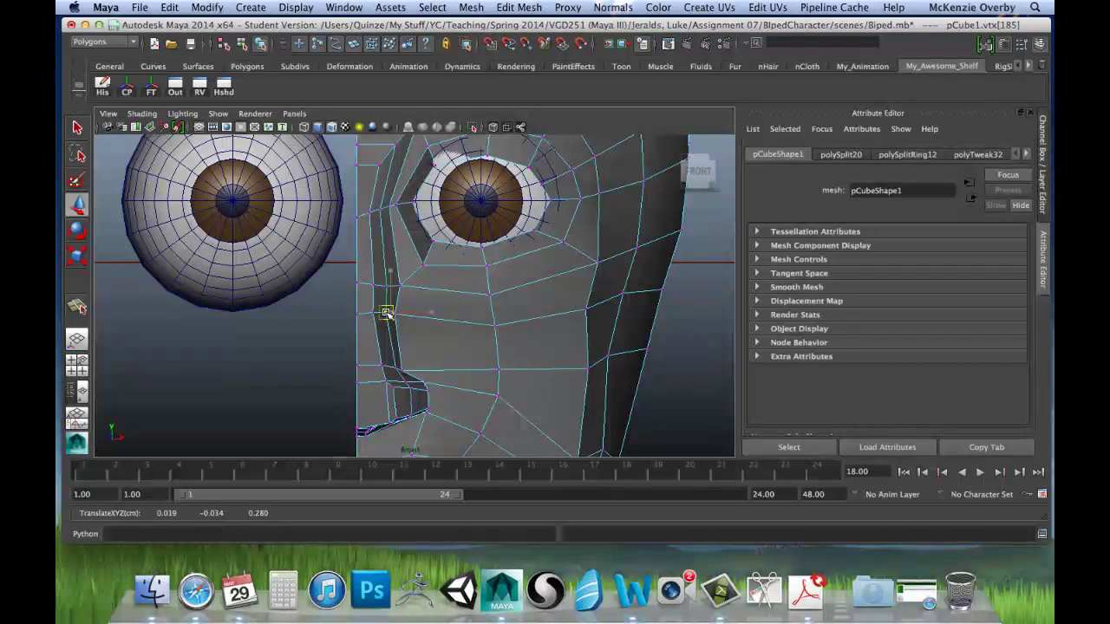
# Raise the upper nose-side row's vertices slightly and move its outermost vertex outward toward the cheek.
pyautogui.click(399, 286)
pyautogui.moveTo(400, 287); pyautogui.dragTo(404, 279)
pyautogui.click(386, 281)
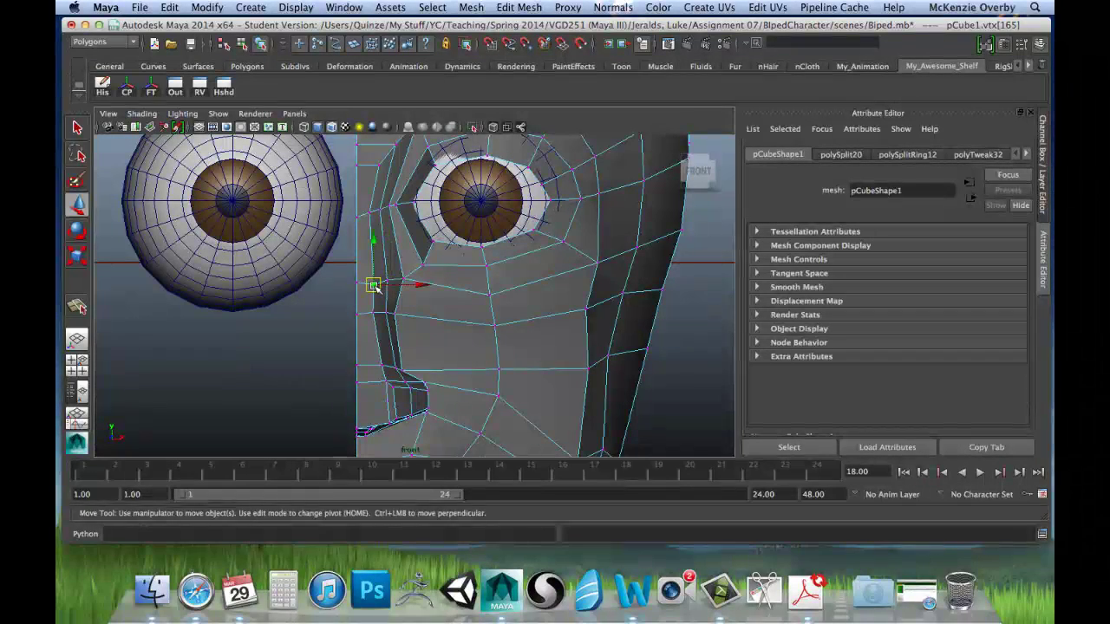
pyautogui.click(371, 281)
pyautogui.click(387, 280)
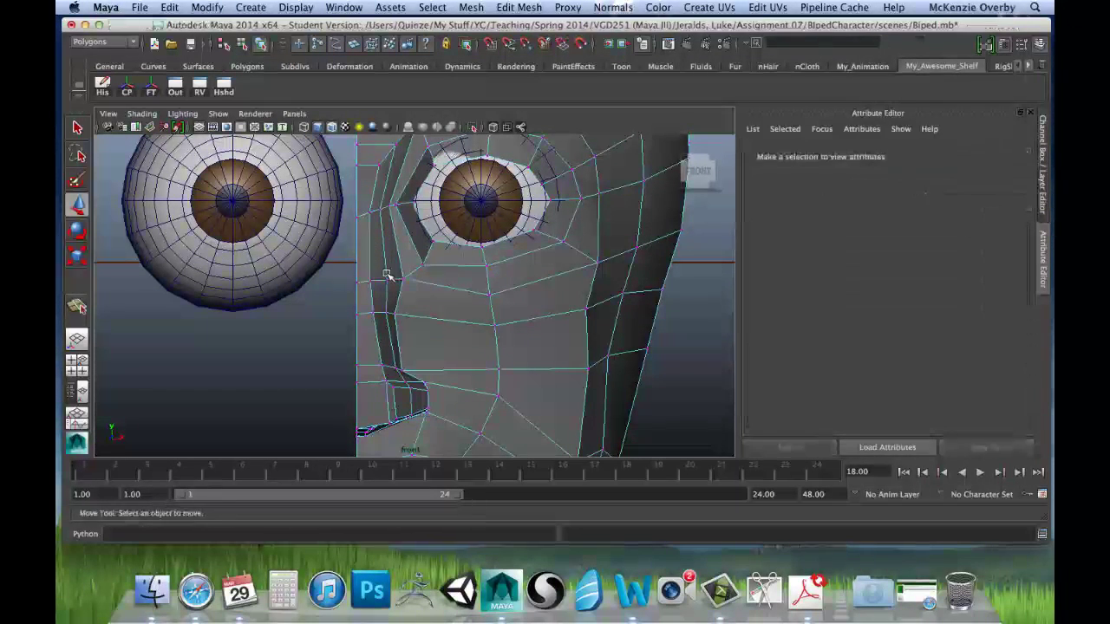
pyautogui.click(385, 280)
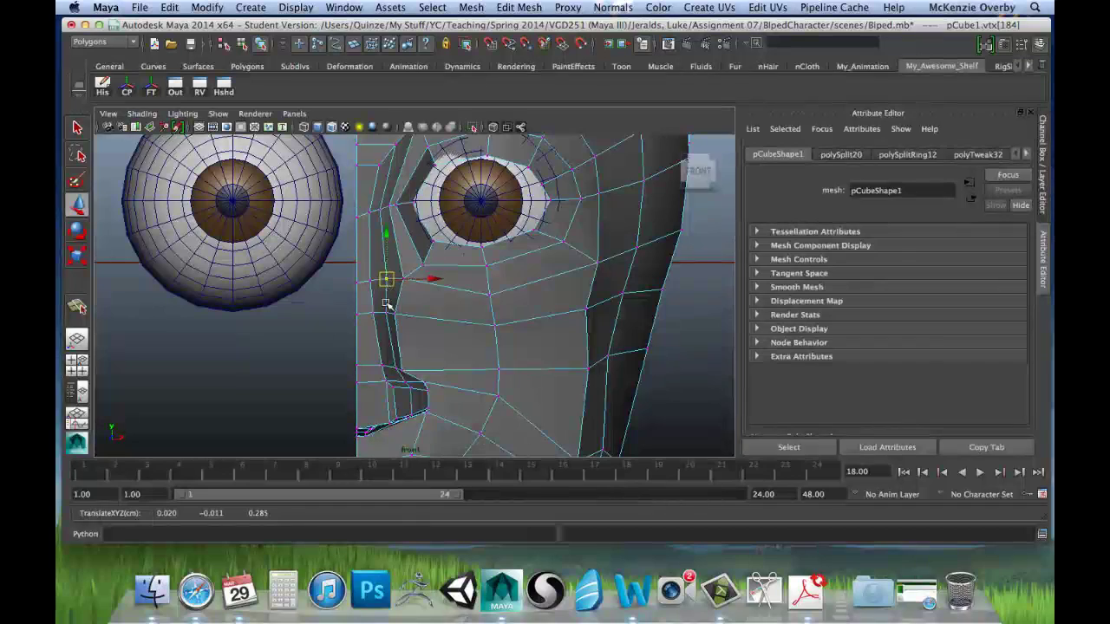
# Shift the outer vertices of the nose-side rows below the eye slightly inward toward the nose bridge.
pyautogui.click(395, 313)
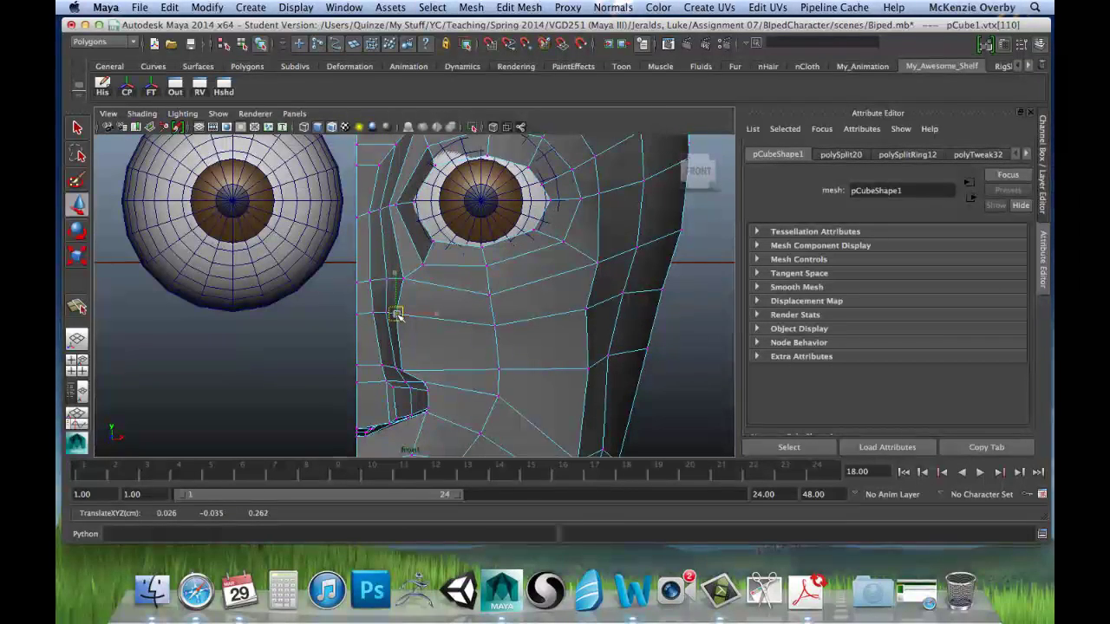
pyautogui.moveTo(398, 314); pyautogui.dragTo(386, 313)
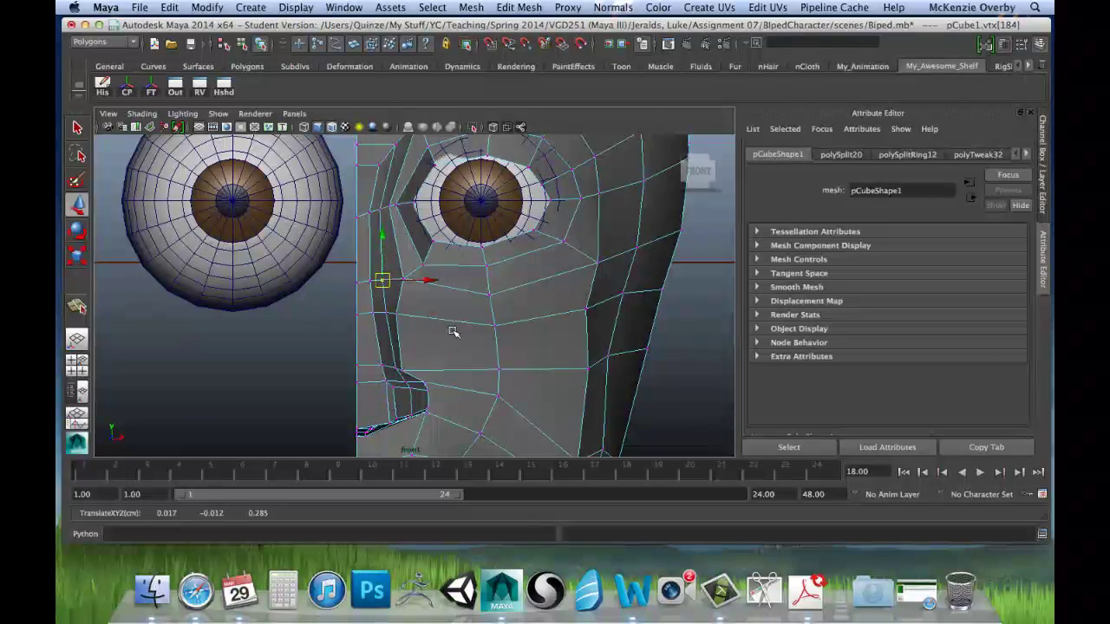
# Move the inner lower-lip vertices and the vertex just below them slightly inward toward the centre line.
pyautogui.keyDown('alt'); pyautogui.moveTo(448, 294); pyautogui.dragTo(433, 259, button='middle'); pyautogui.keyUp('alt')
pyautogui.moveTo(451, 315)
pyautogui.keyDown('alt'); pyautogui.mouseDown(button='middle')
pyautogui.moveTo(442, 260)
pyautogui.moveTo(462, 263)
pyautogui.mouseUp(button='middle'); pyautogui.keyUp('alt')
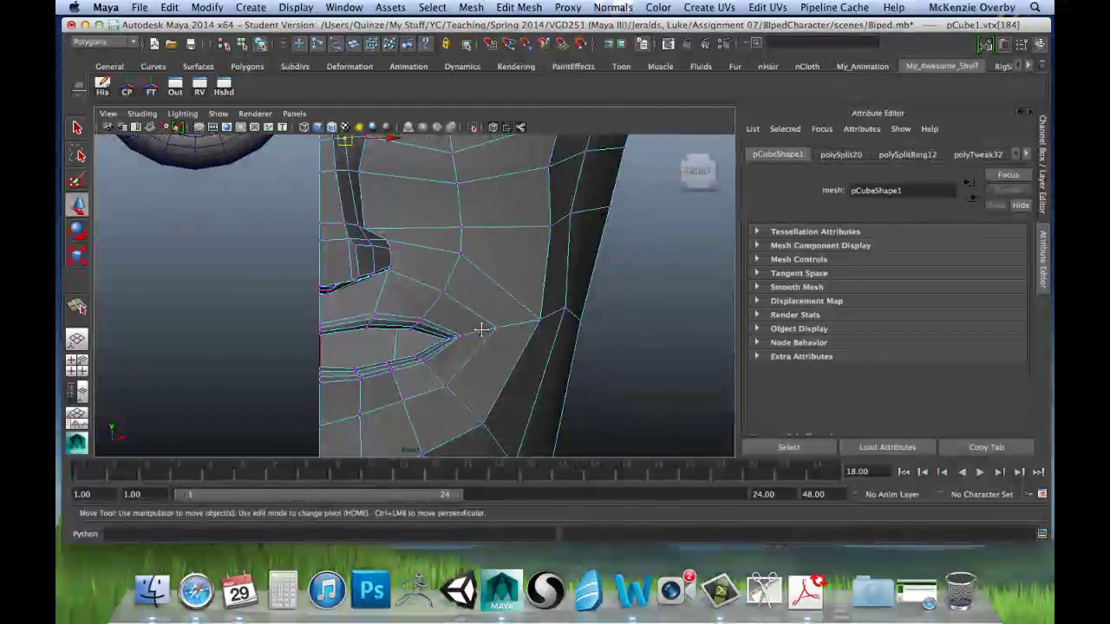
pyautogui.moveTo(483, 327)
pyautogui.keyDown('alt'); pyautogui.mouseDown(button='middle')
pyautogui.moveTo(478, 266)
pyautogui.moveTo(483, 303)
pyautogui.mouseUp(button='middle'); pyautogui.keyUp('alt')
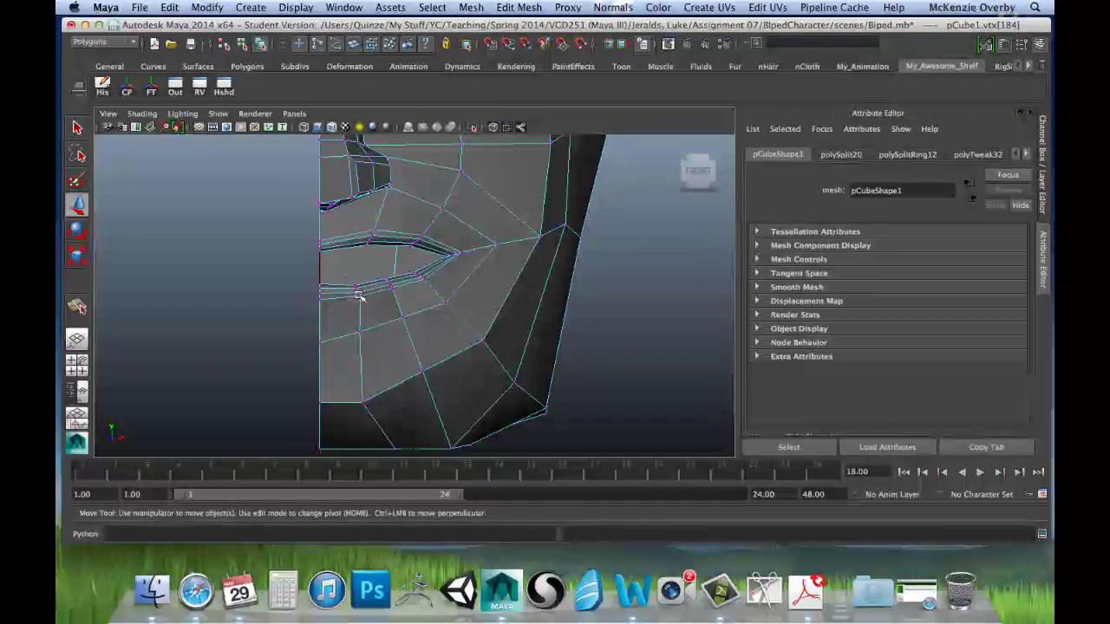
pyautogui.click(361, 296)
pyautogui.press('e')
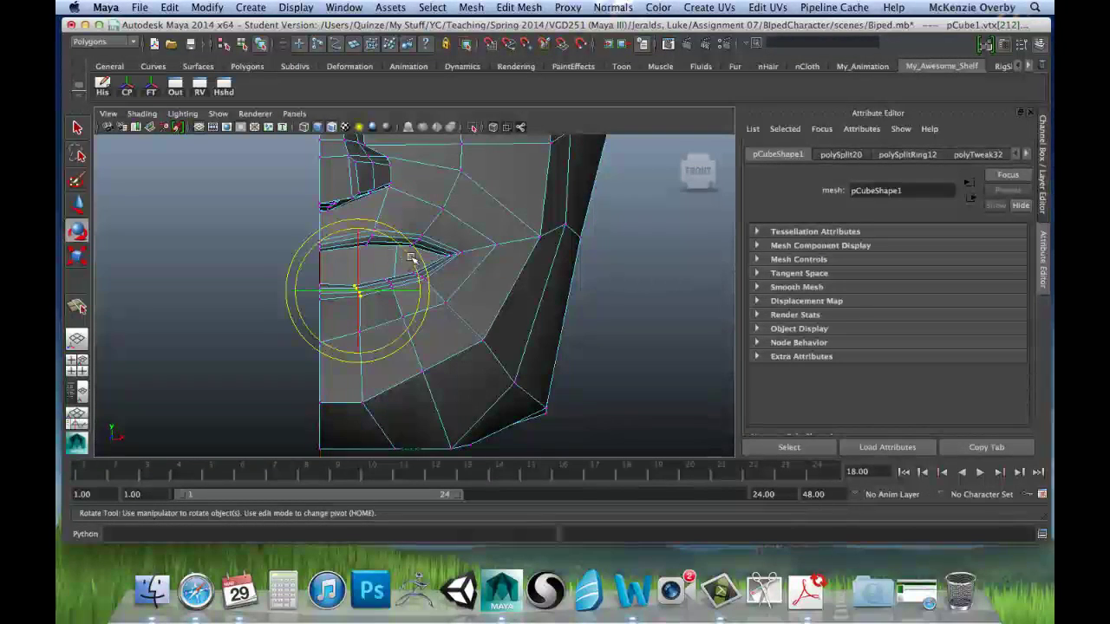
pyautogui.press('w')
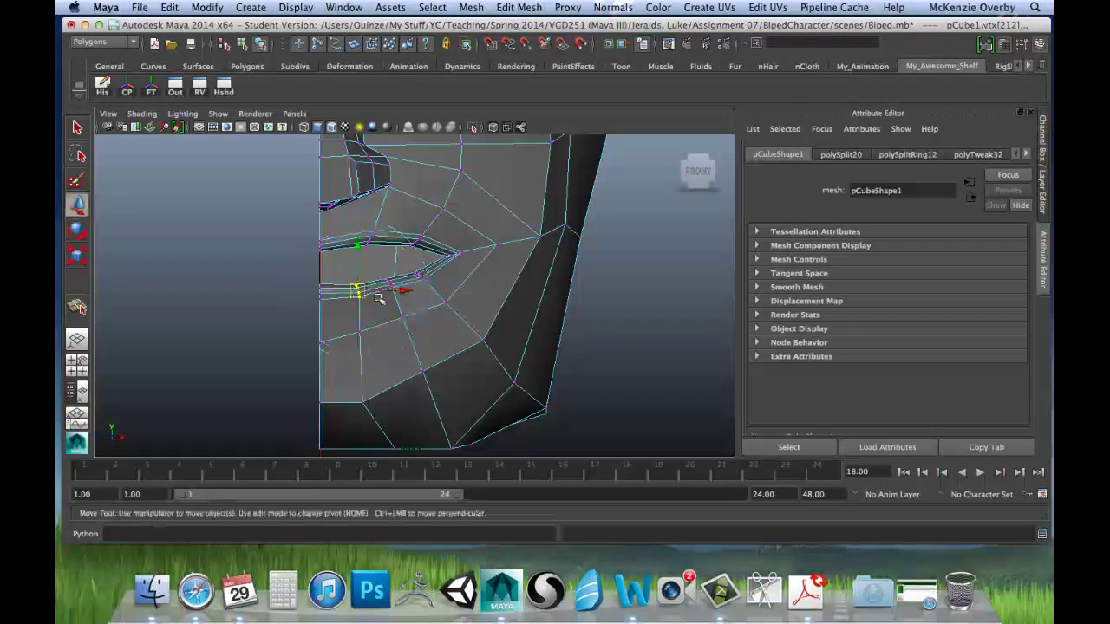
pyautogui.click(352, 336)
# Raise the chin vertex one loop below the mouth loop slightly to round the chin curve.
pyautogui.scroll(-15, 387, 334)
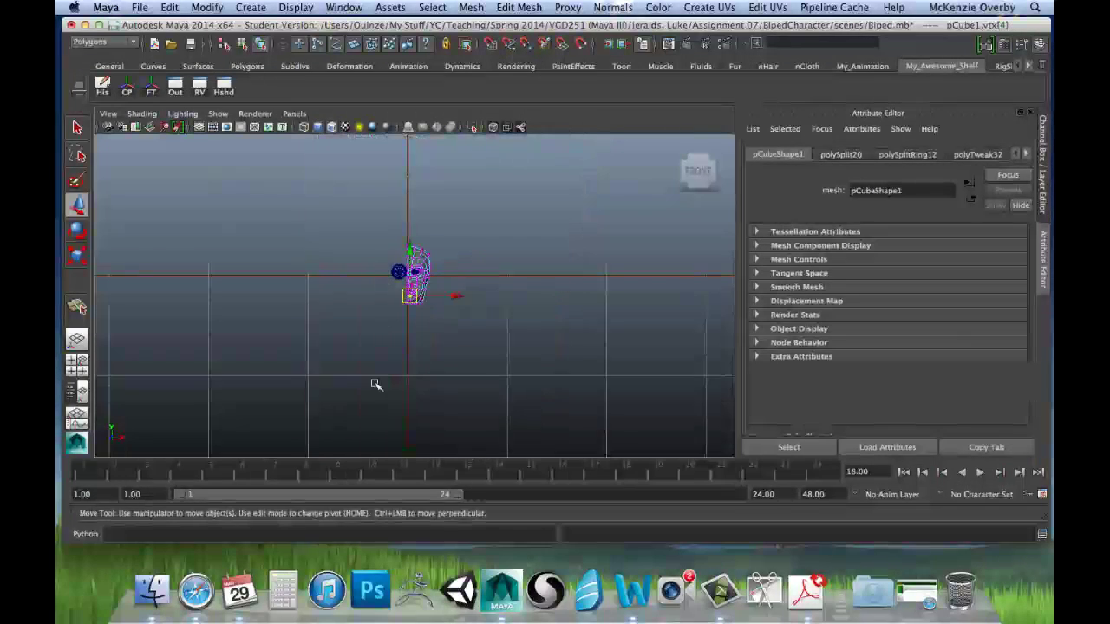
pyautogui.scroll(14, 381, 328)
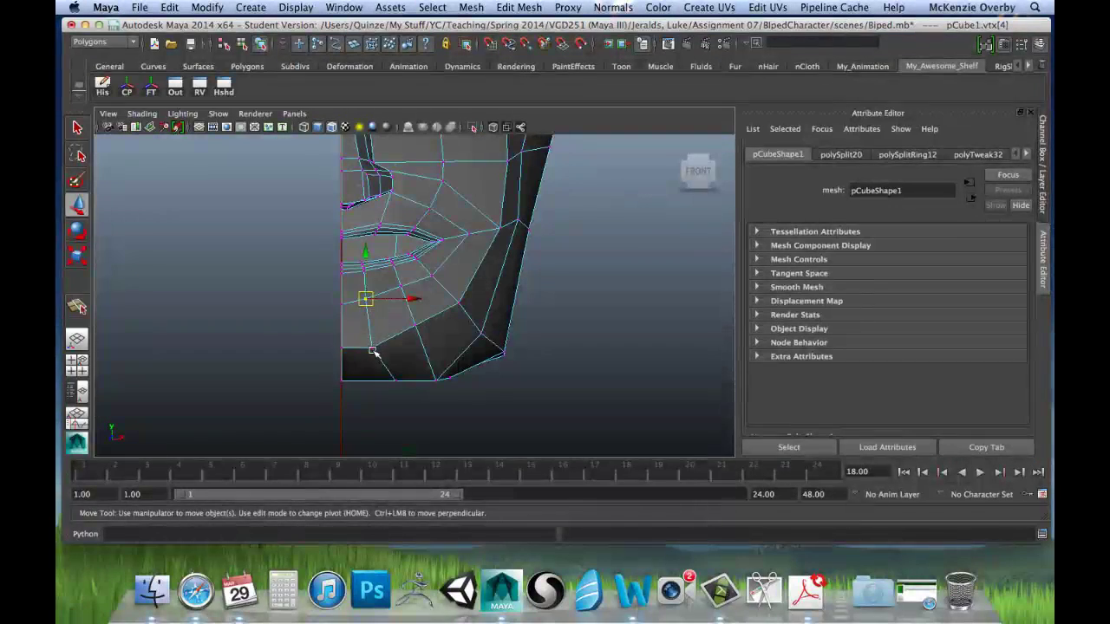
pyautogui.click(373, 345)
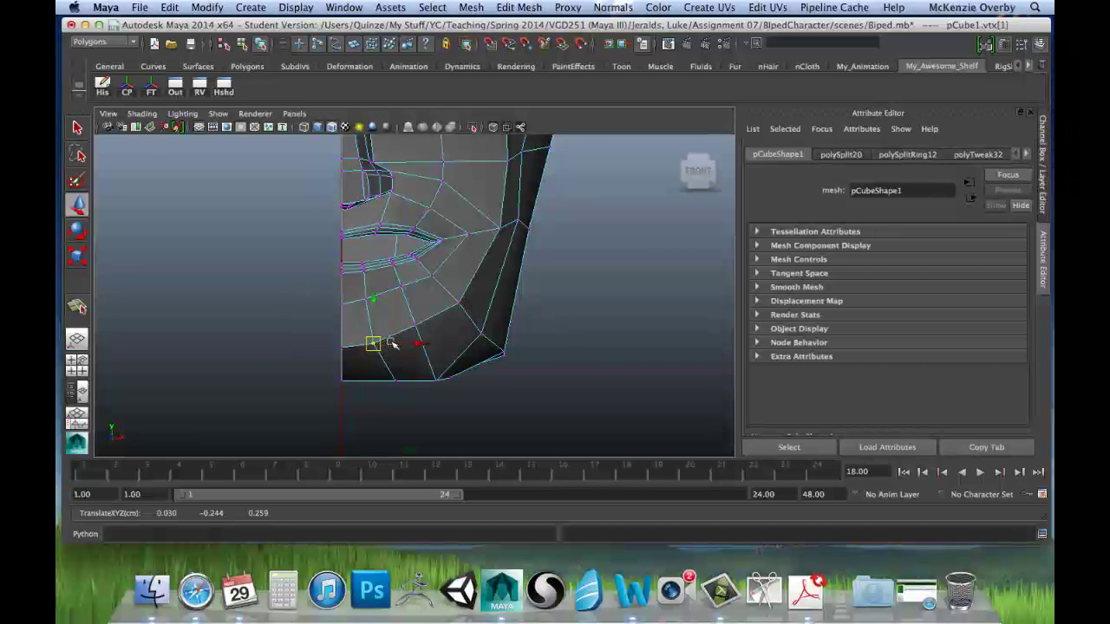
pyautogui.click(392, 345)
# Move the outer vertex of the first loop below the mouth outward and lower its middle and inner vertices slightly.
pyautogui.keyDown('alt'); pyautogui.moveTo(364, 305); pyautogui.dragTo(608, 307, button='right'); pyautogui.keyUp('alt')
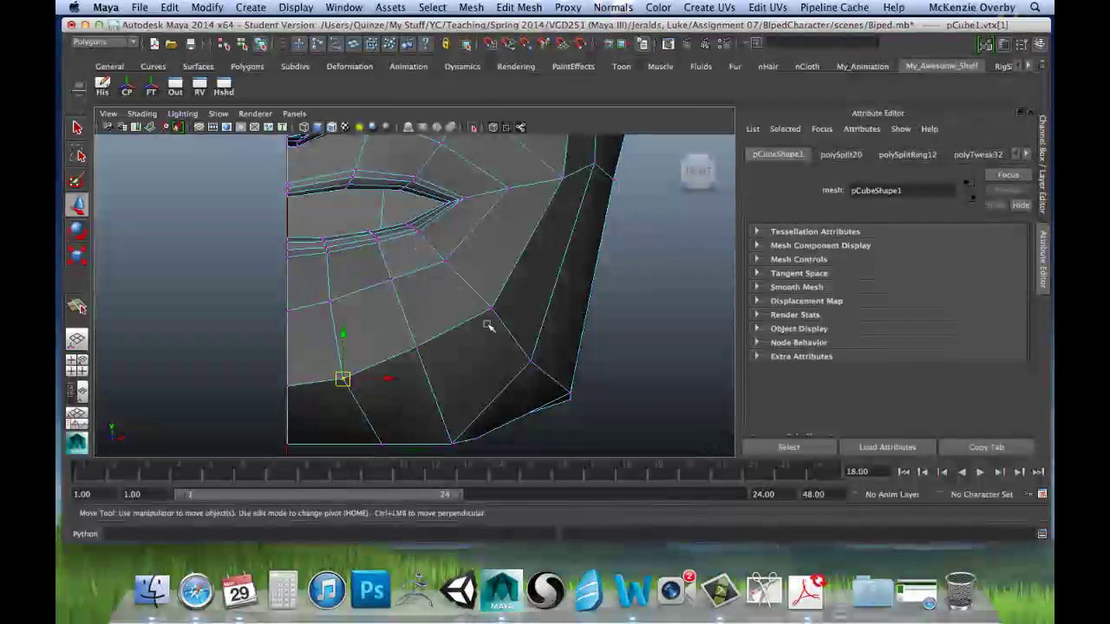
pyautogui.click(393, 283)
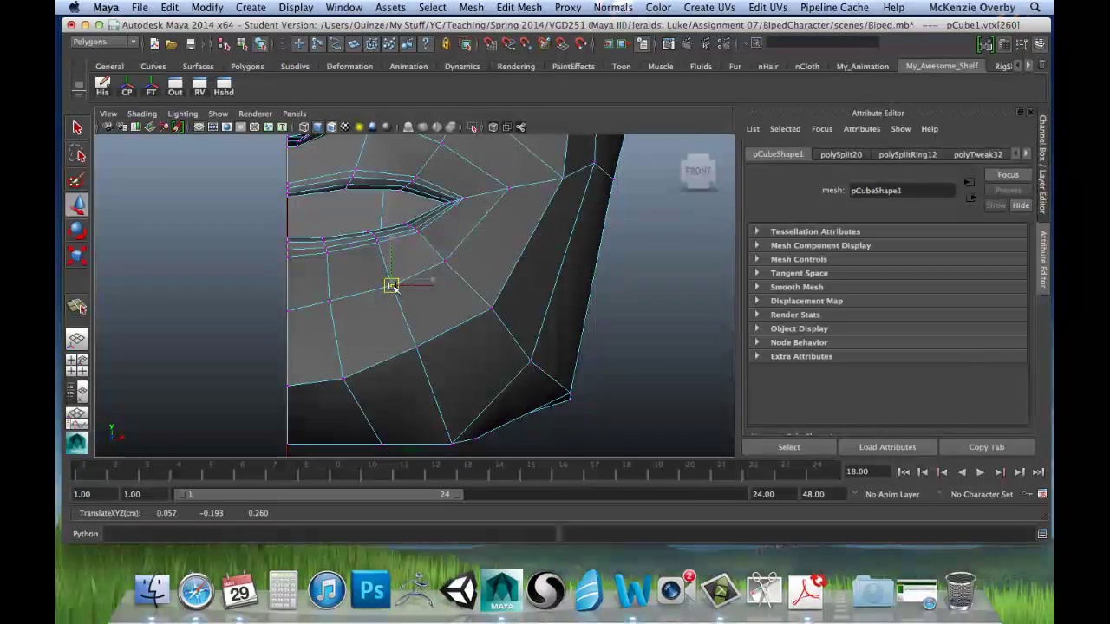
pyautogui.click(445, 260)
pyautogui.moveTo(445, 260); pyautogui.dragTo(464, 255)
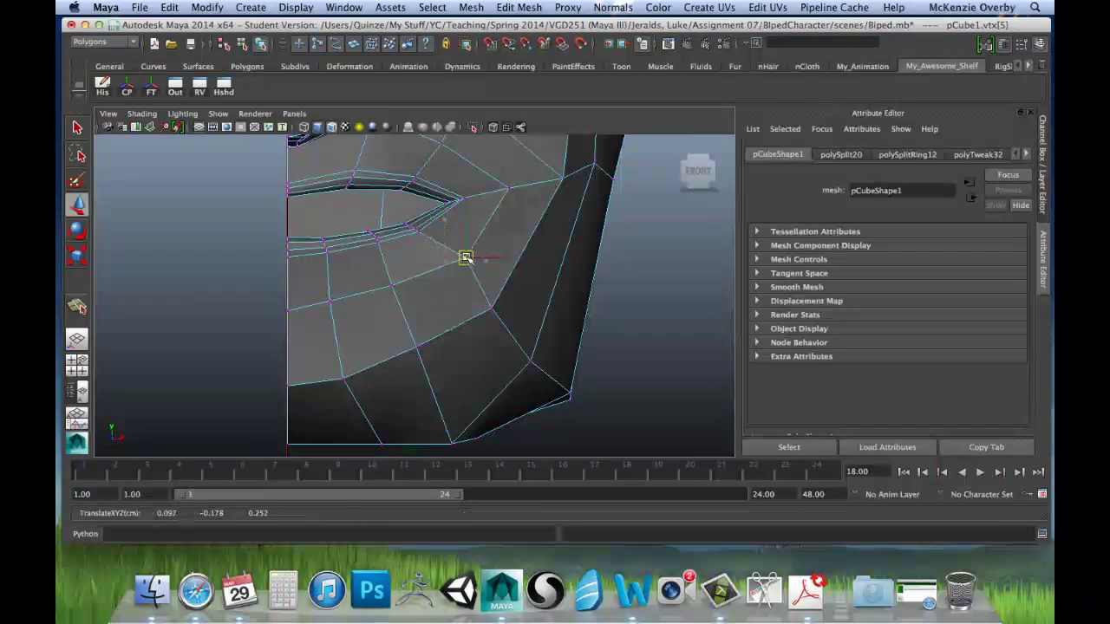
pyautogui.click(393, 285)
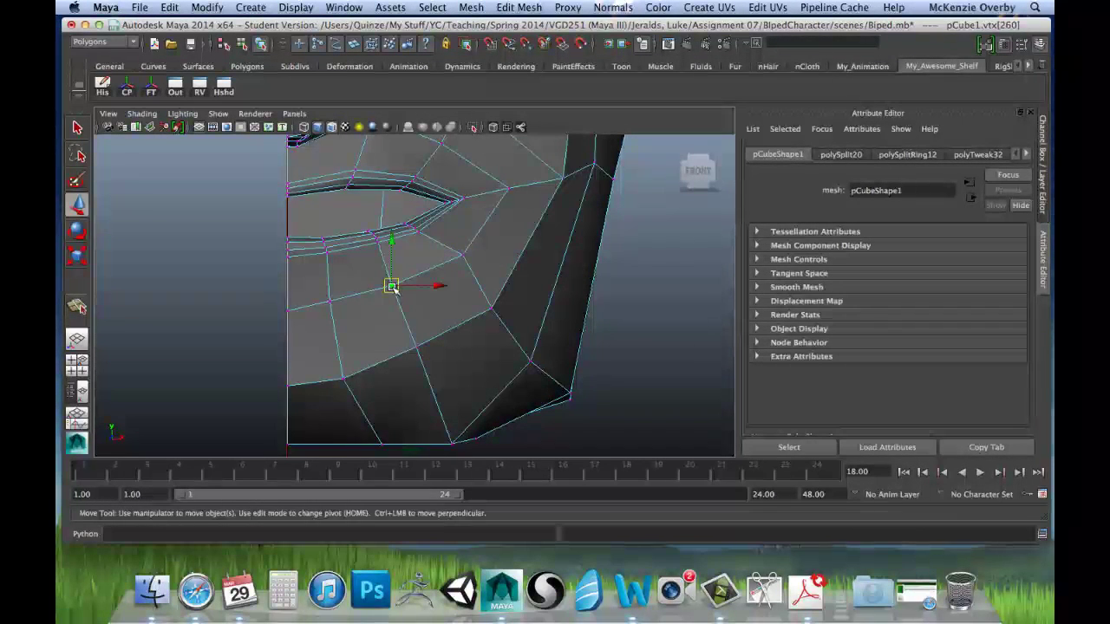
pyautogui.moveTo(392, 285); pyautogui.dragTo(395, 292)
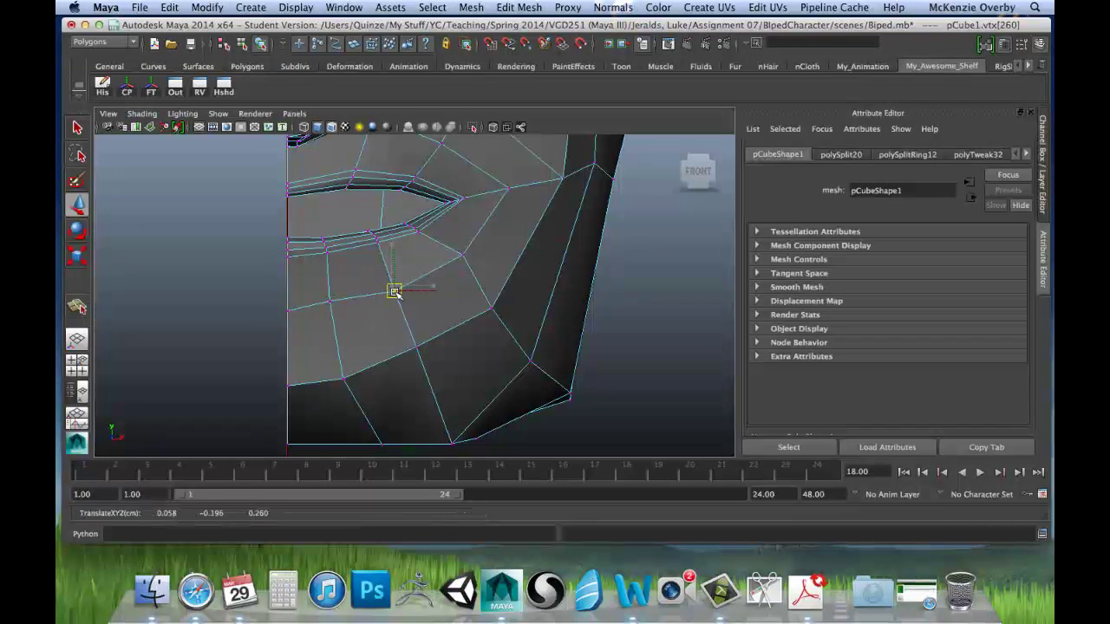
pyautogui.click(329, 301)
pyautogui.moveTo(329, 301); pyautogui.dragTo(330, 307)
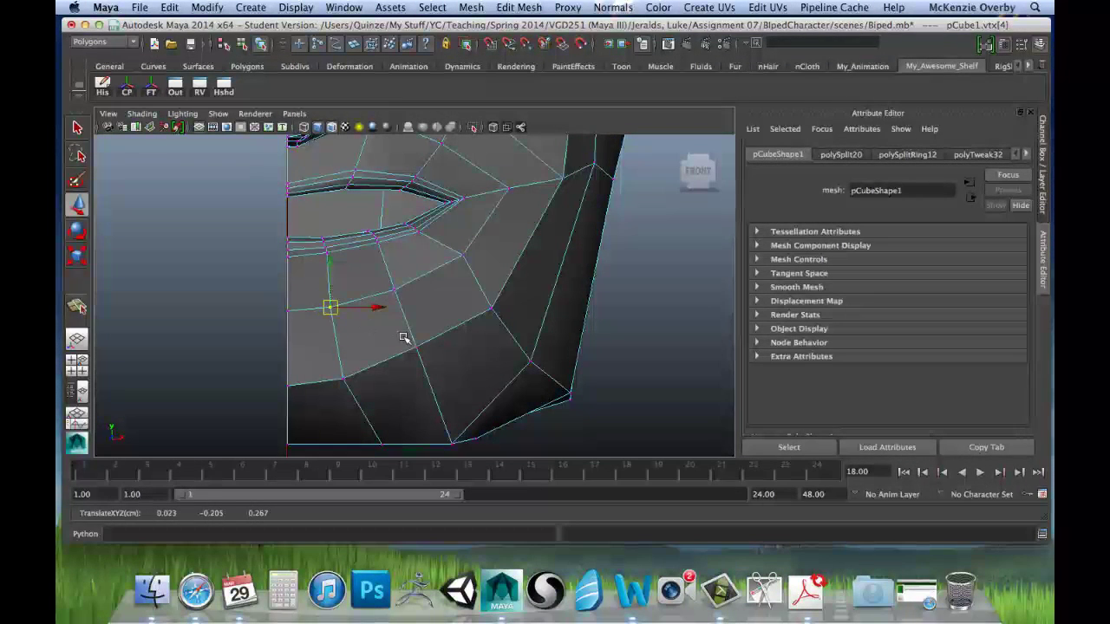
# Move the outer vertex of the second loop below the mouth up and outward, and shift the middle vertices of both loops outward.
pyautogui.click(493, 306)
pyautogui.click(492, 307)
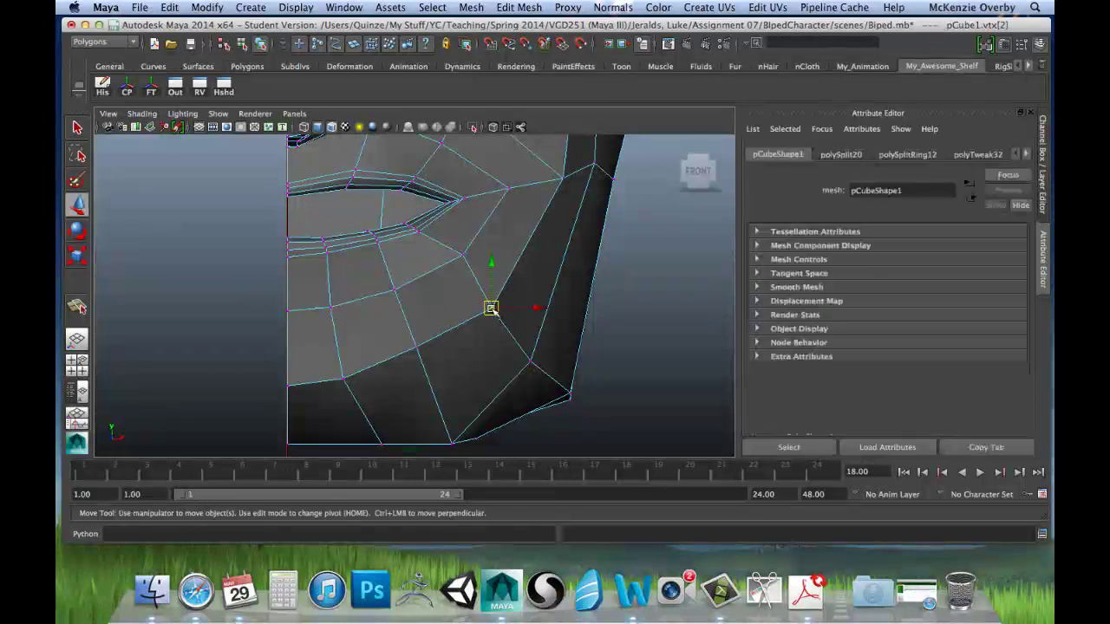
pyautogui.moveTo(492, 307); pyautogui.dragTo(510, 281)
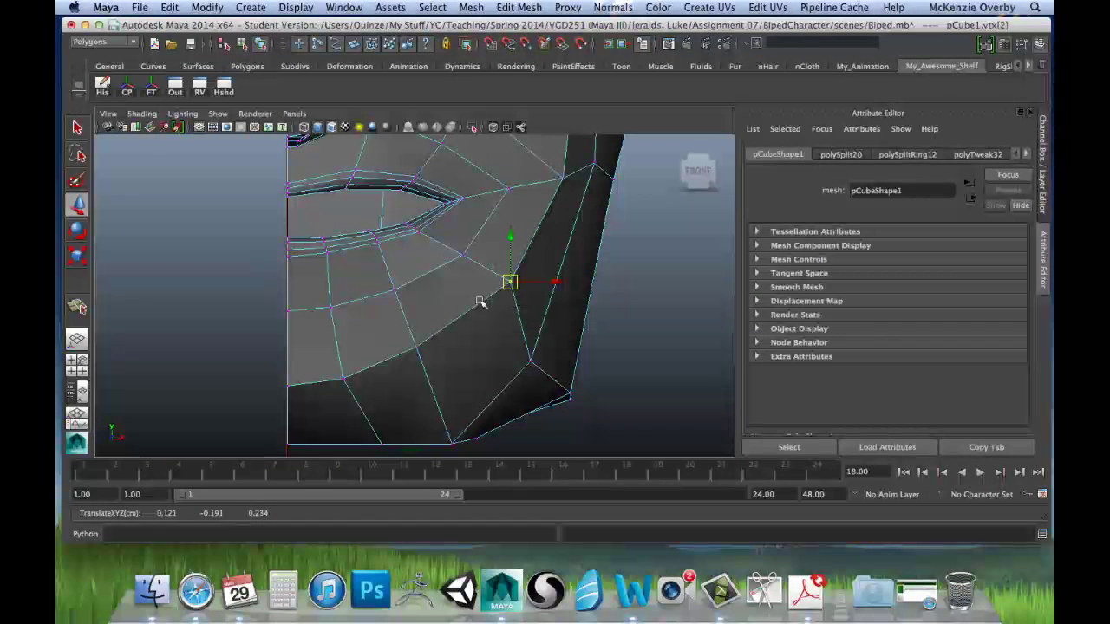
pyautogui.click(415, 344)
pyautogui.moveTo(416, 344); pyautogui.dragTo(438, 342)
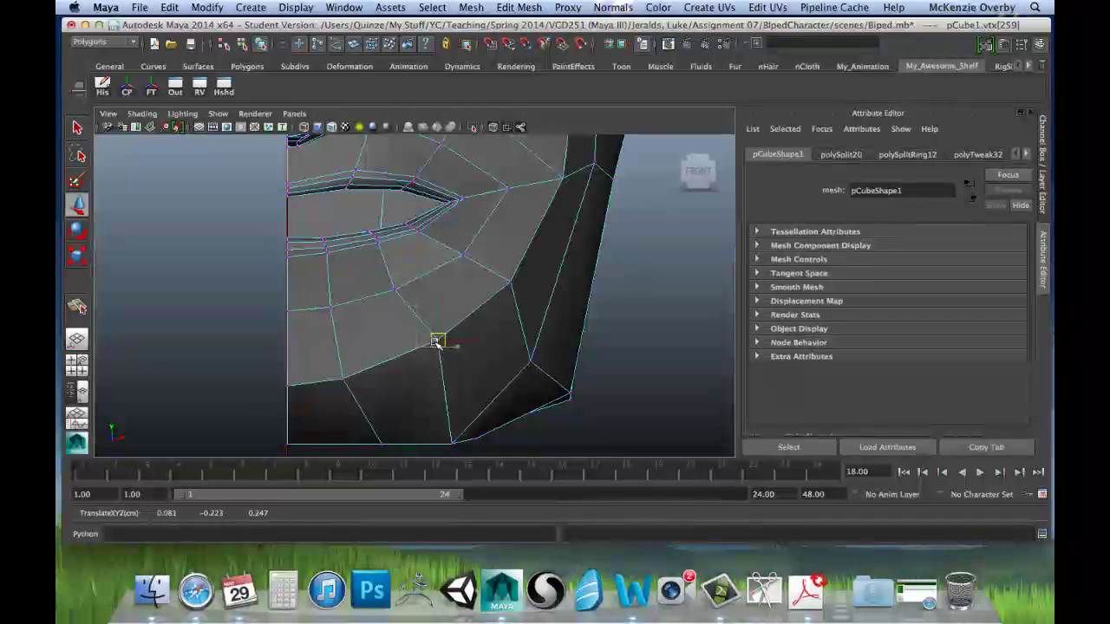
pyautogui.click(402, 288)
pyautogui.click(437, 342)
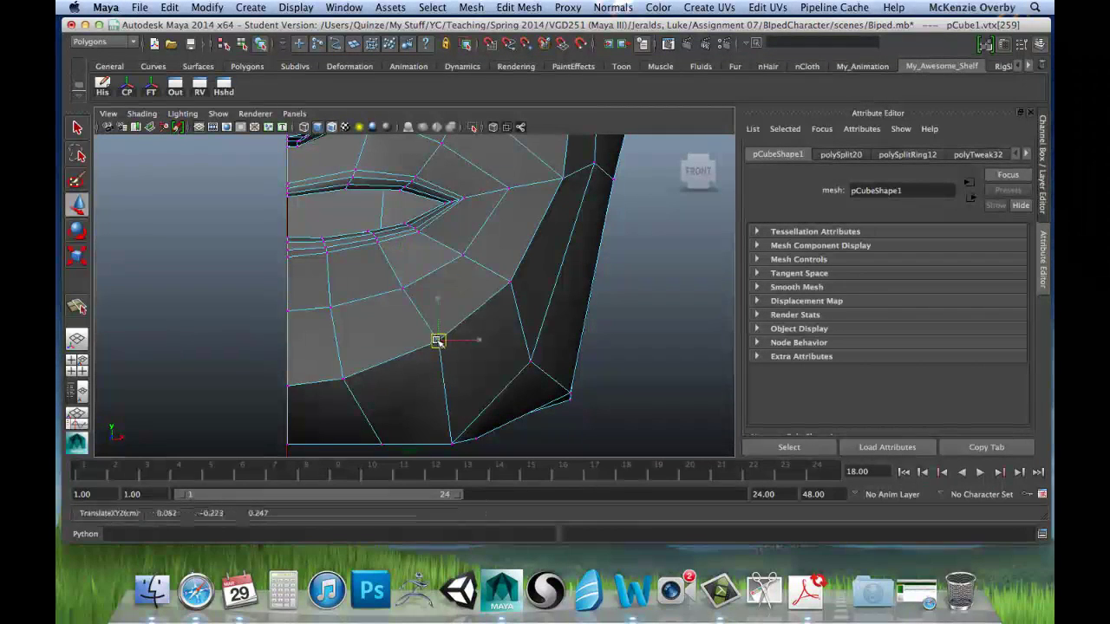
# Pull the jaw vertex and the outer chin-bottom vertex up and outward, and shift the inner chin-bottom vertex inward.
pyautogui.click(531, 361)
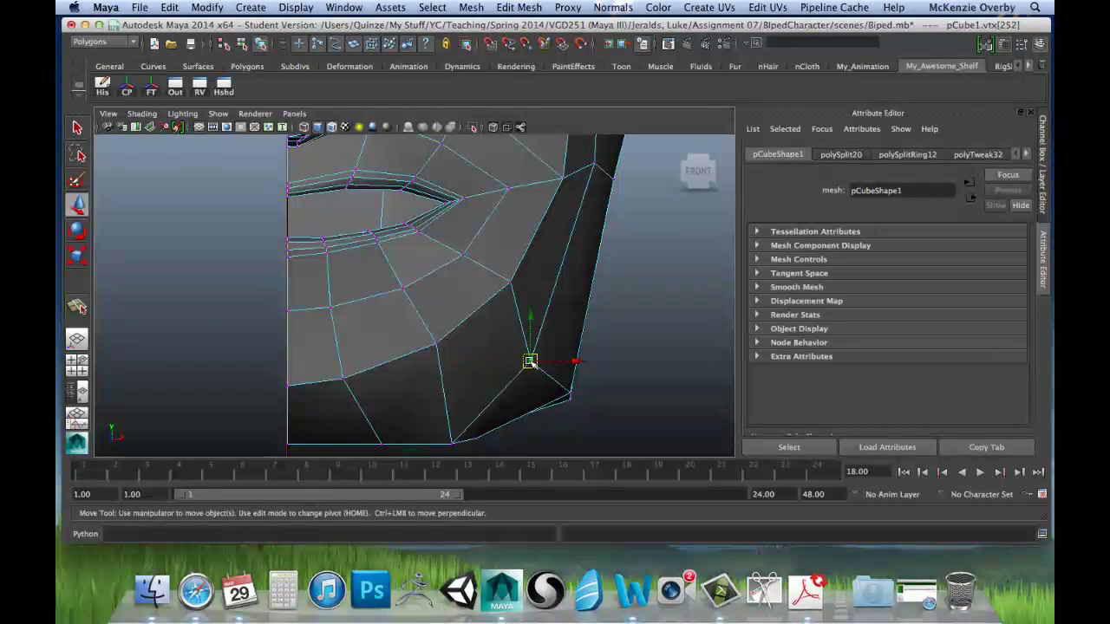
pyautogui.moveTo(532, 361); pyautogui.dragTo(554, 314)
pyautogui.click(451, 442)
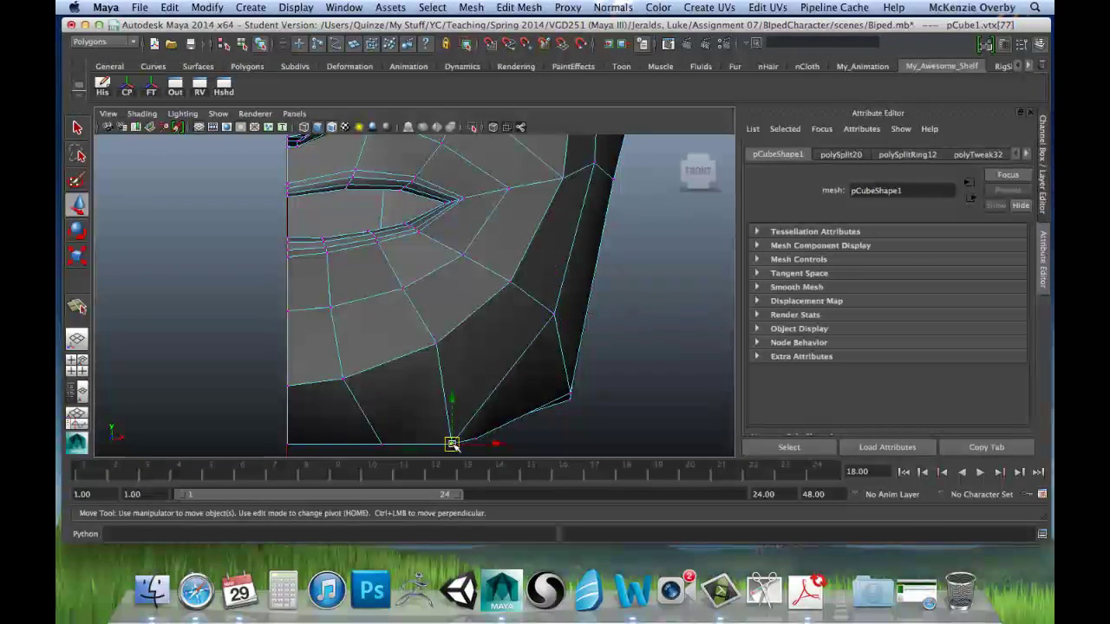
pyautogui.moveTo(451, 442); pyautogui.dragTo(488, 406)
pyautogui.moveTo(546, 366)
pyautogui.keyDown('alt'); pyautogui.mouseDown(button='right')
pyautogui.moveTo(518, 361)
pyautogui.moveTo(541, 360)
pyautogui.mouseUp(button='right'); pyautogui.keyUp('alt')
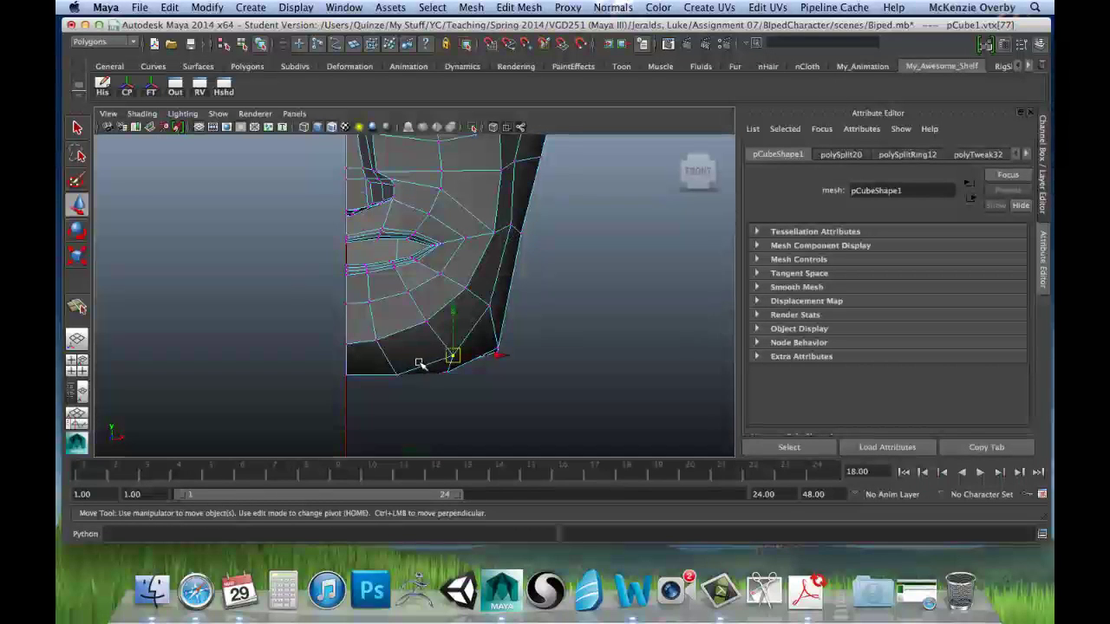
pyautogui.moveTo(400, 376); pyautogui.dragTo(387, 372)
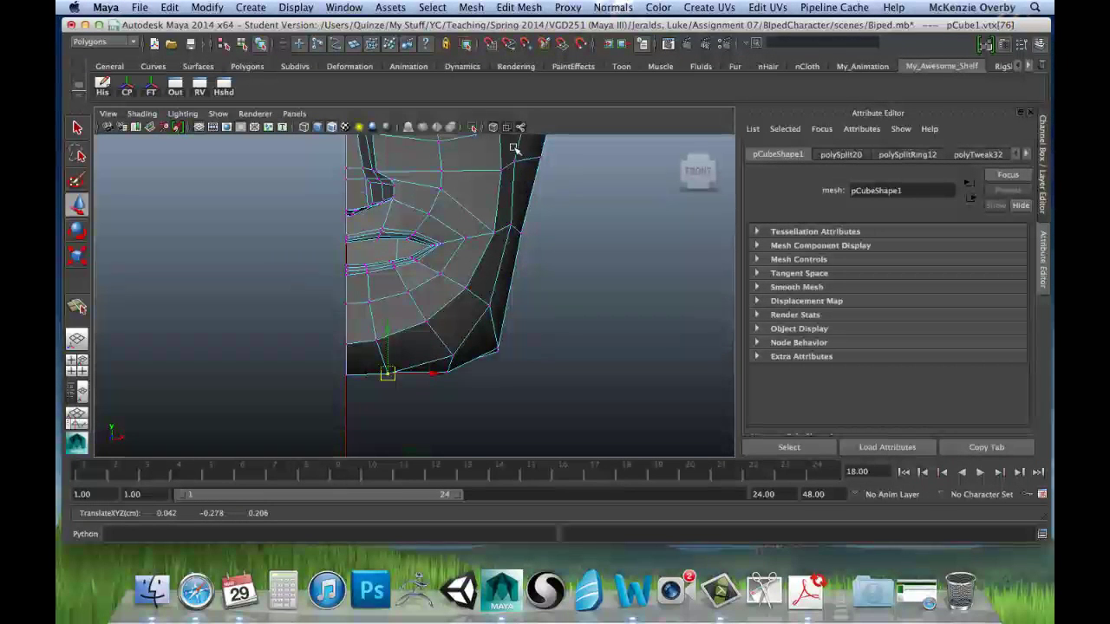
# Raise the four brow-row vertices, from the centre line to above the outer eye, higher on the forehead.
pyautogui.keyDown('alt'); pyautogui.moveTo(503, 252); pyautogui.dragTo(509, 396, button='middle'); pyautogui.keyUp('alt')
pyautogui.keyDown('alt'); pyautogui.moveTo(488, 285); pyautogui.dragTo(490, 379, button='middle'); pyautogui.keyUp('alt')
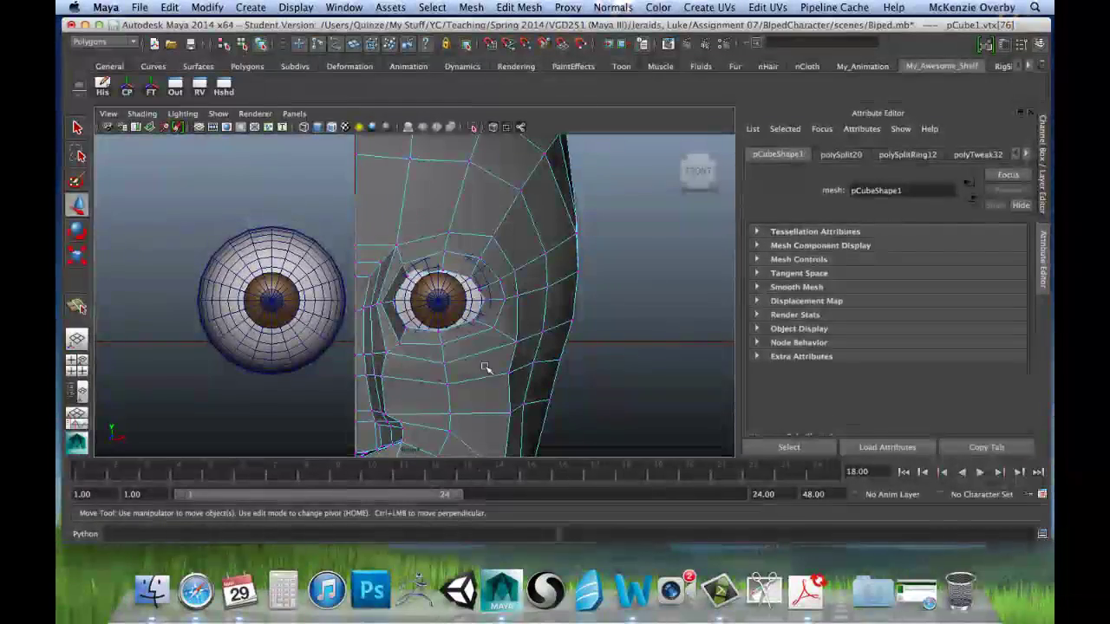
pyautogui.keyDown('alt'); pyautogui.moveTo(491, 299); pyautogui.dragTo(491, 227, button='middle'); pyautogui.keyUp('alt')
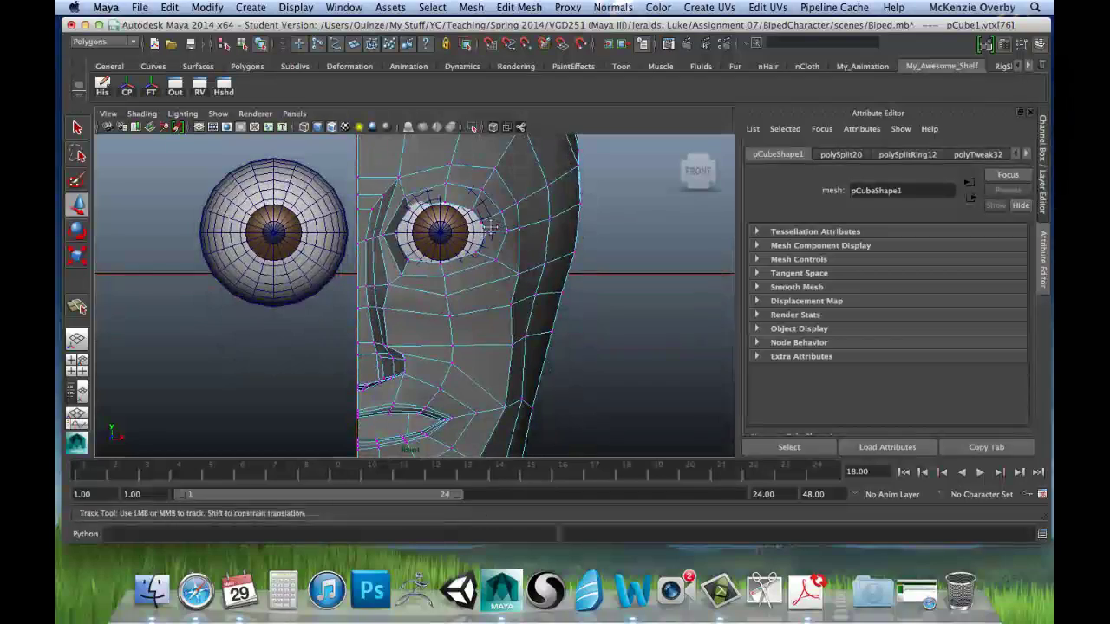
pyautogui.scroll(-10, 490, 226)
pyautogui.scroll(8, 434, 243)
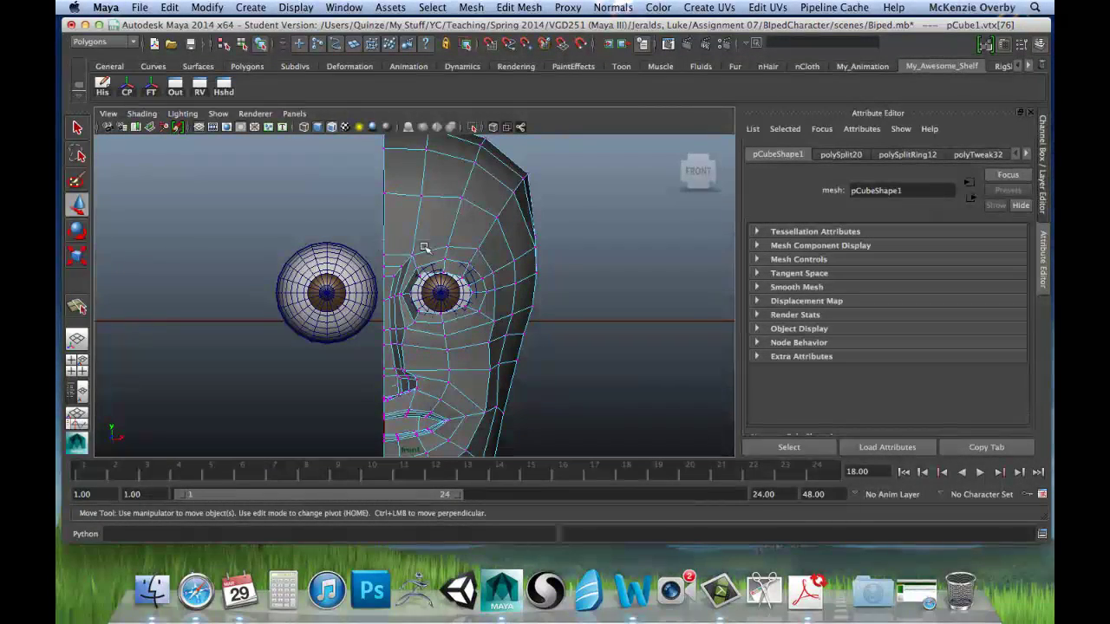
pyautogui.click(377, 251)
pyautogui.click(384, 254)
pyautogui.scroll(4, 413, 251)
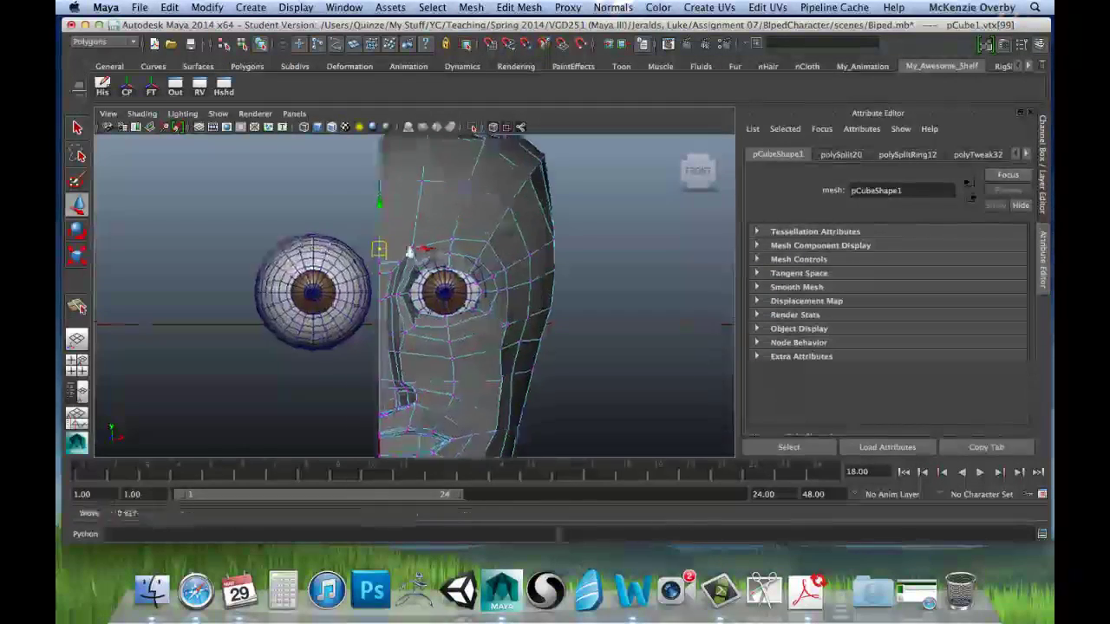
pyautogui.keyDown('shift'); pyautogui.click(468, 217); pyautogui.keyUp('shift')
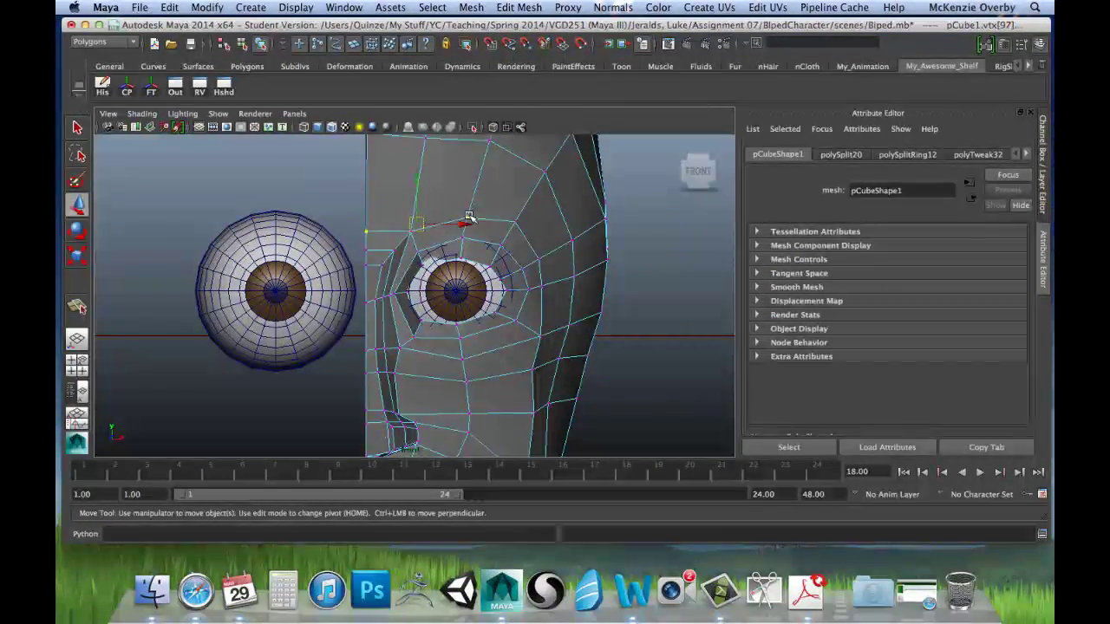
pyautogui.keyDown('shift'); pyautogui.click(514, 223); pyautogui.keyUp('shift')
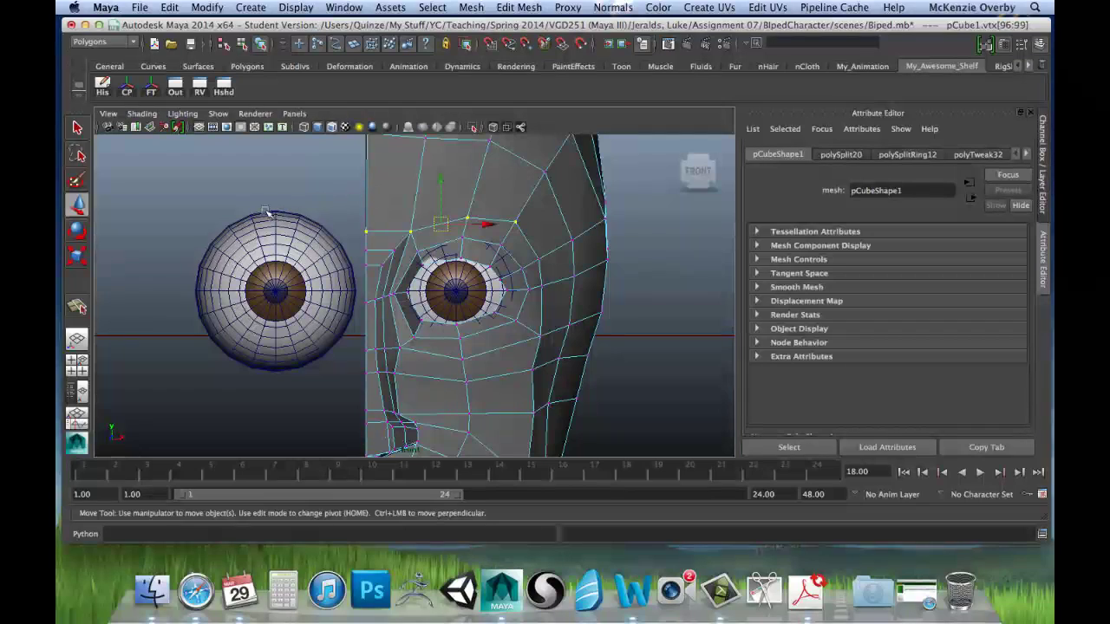
pyautogui.moveTo(440, 177); pyautogui.dragTo(447, 156)
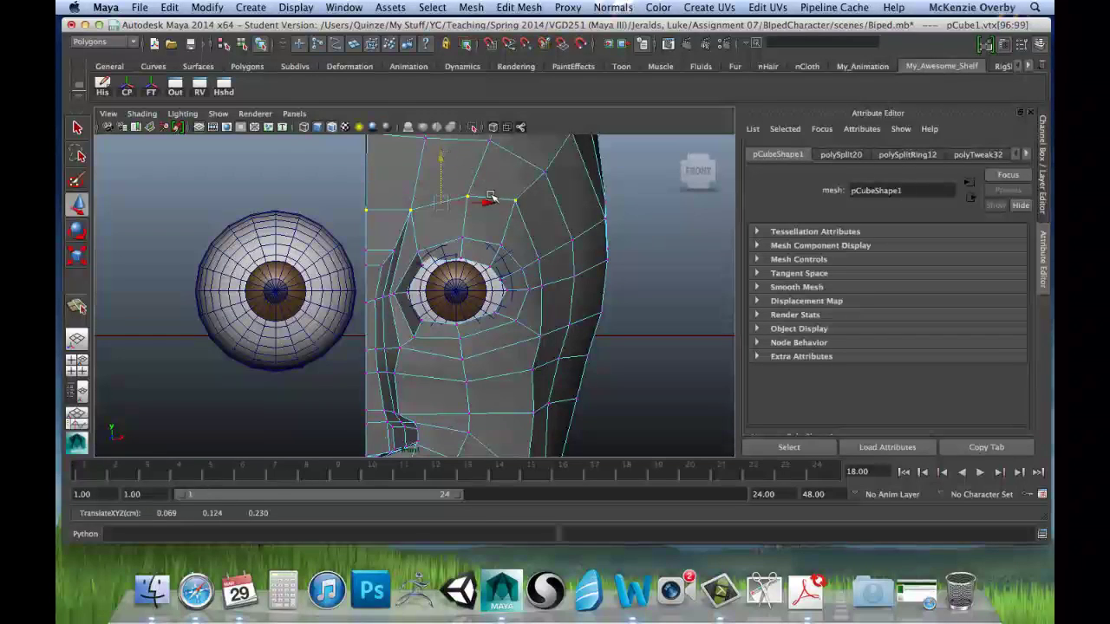
# Lower the brow row's outermost vertex and shift it slightly outward, and lower the neighbouring vertex above the eye slightly.
pyautogui.moveTo(518, 204); pyautogui.dragTo(524, 225)
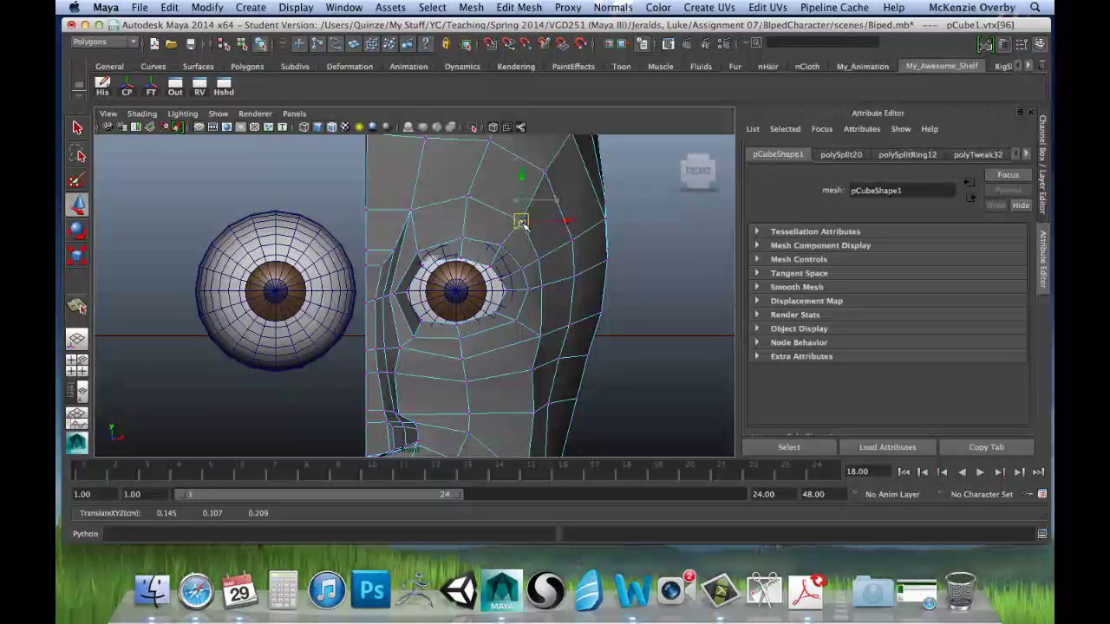
pyautogui.click(466, 200)
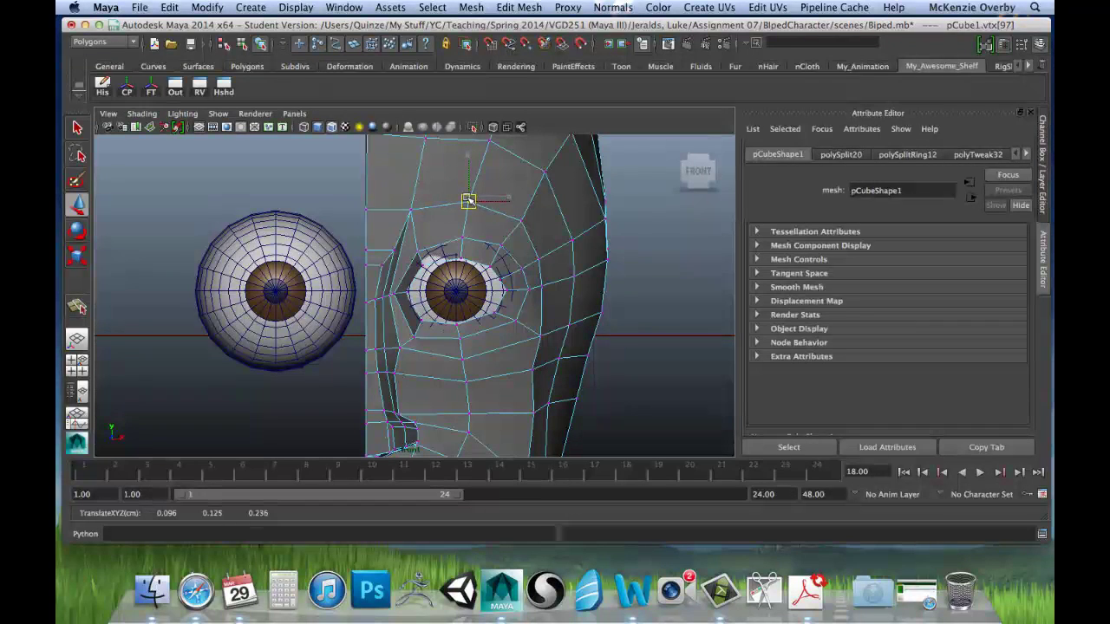
pyautogui.moveTo(469, 201); pyautogui.dragTo(468, 199)
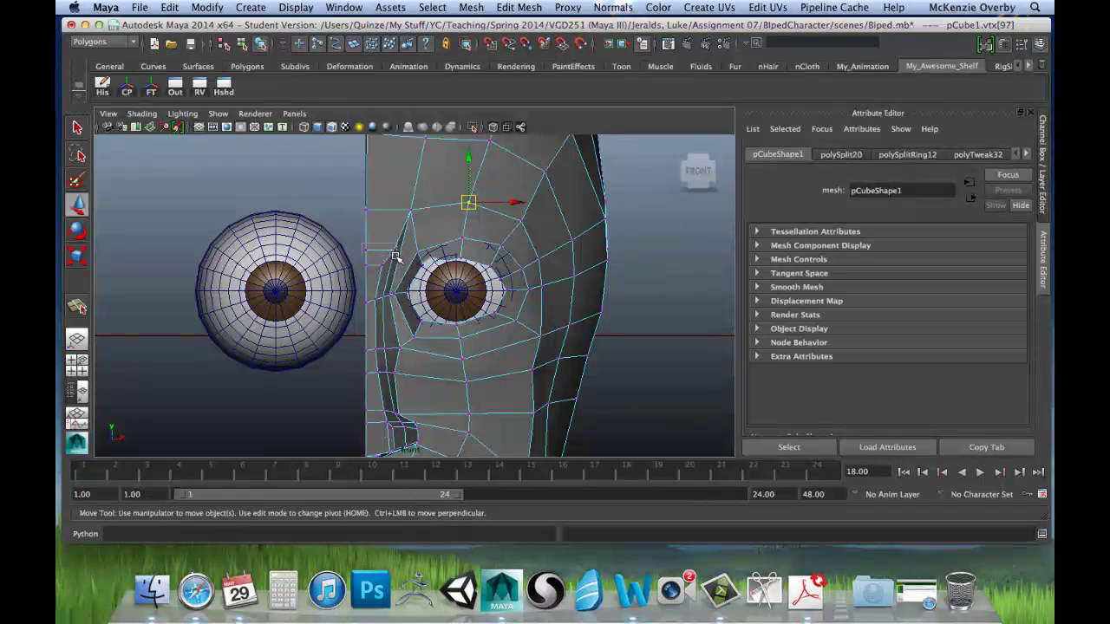
# Raise the topmost row of nose-bridge vertices, between the centre line and the inner brow, closer to the brow row.
pyautogui.click(361, 248)
pyautogui.click(367, 251)
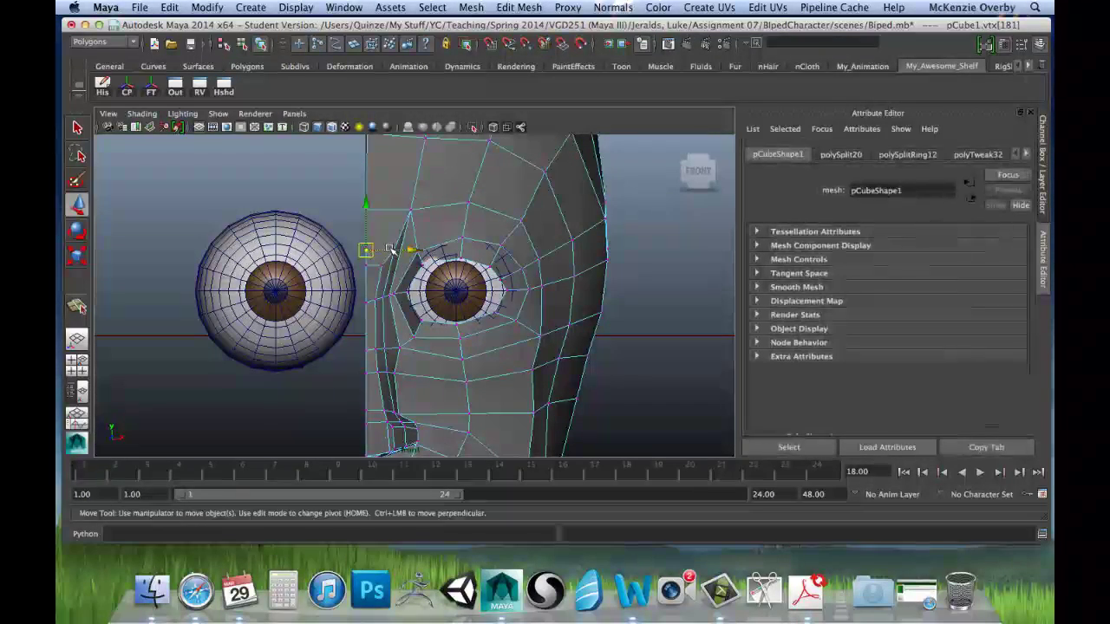
pyautogui.keyDown('alt'); pyautogui.moveTo(365, 240); pyautogui.dragTo(573, 244, button='right'); pyautogui.keyUp('alt')
pyautogui.keyDown('alt'); pyautogui.moveTo(286, 195); pyautogui.dragTo(443, 218, button='right'); pyautogui.keyUp('alt')
pyautogui.keyDown('shift'); pyautogui.click(368, 186); pyautogui.keyUp('shift')
pyautogui.moveTo(377, 197); pyautogui.dragTo(376, 179)
# Raise the two vertices of the second nose-bridge row, just above the eye's inner corner.
pyautogui.click(379, 264)
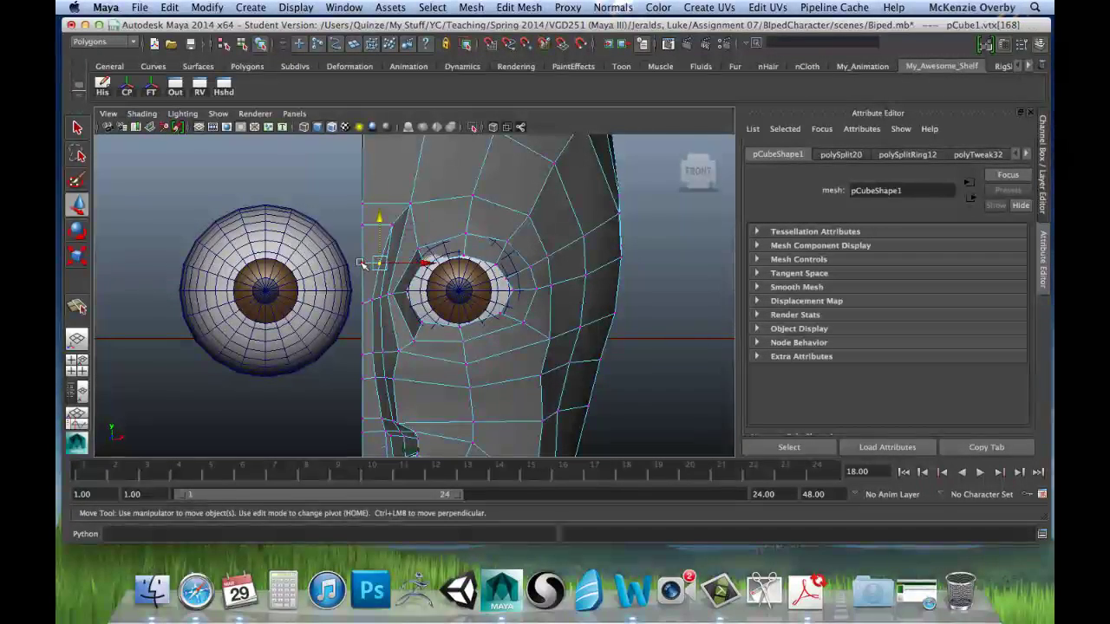
pyautogui.keyDown('shift'); pyautogui.click(364, 263); pyautogui.keyUp('shift')
pyautogui.moveTo(370, 220); pyautogui.dragTo(370, 204)
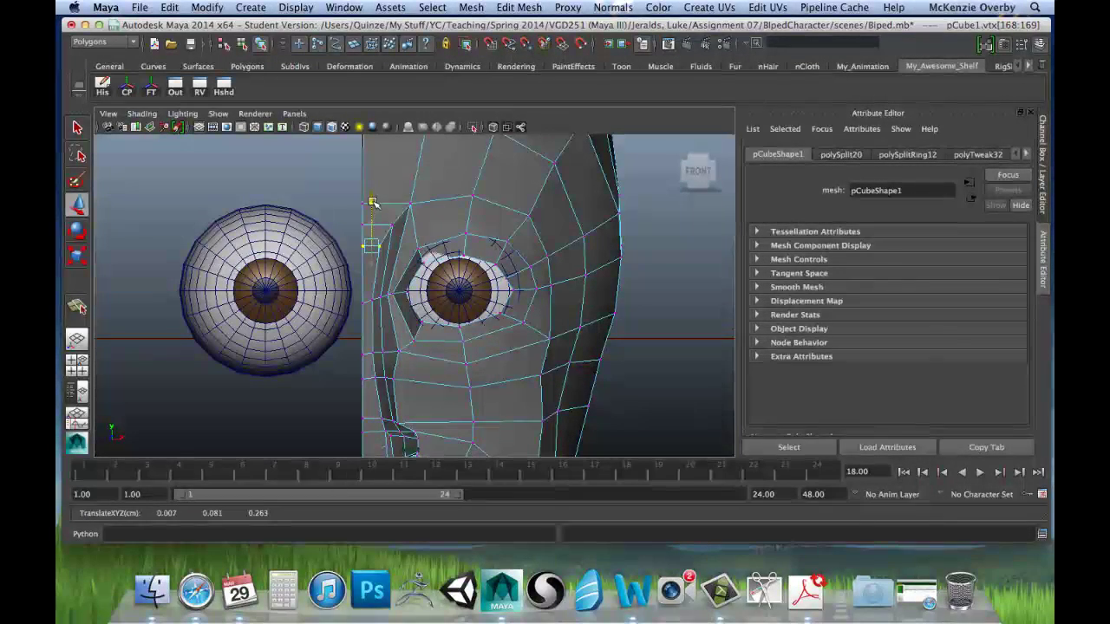
# Flatten the nose-bridge vertex row at eye level by scaling it vertically, and raise the row slightly.
pyautogui.click(365, 302)
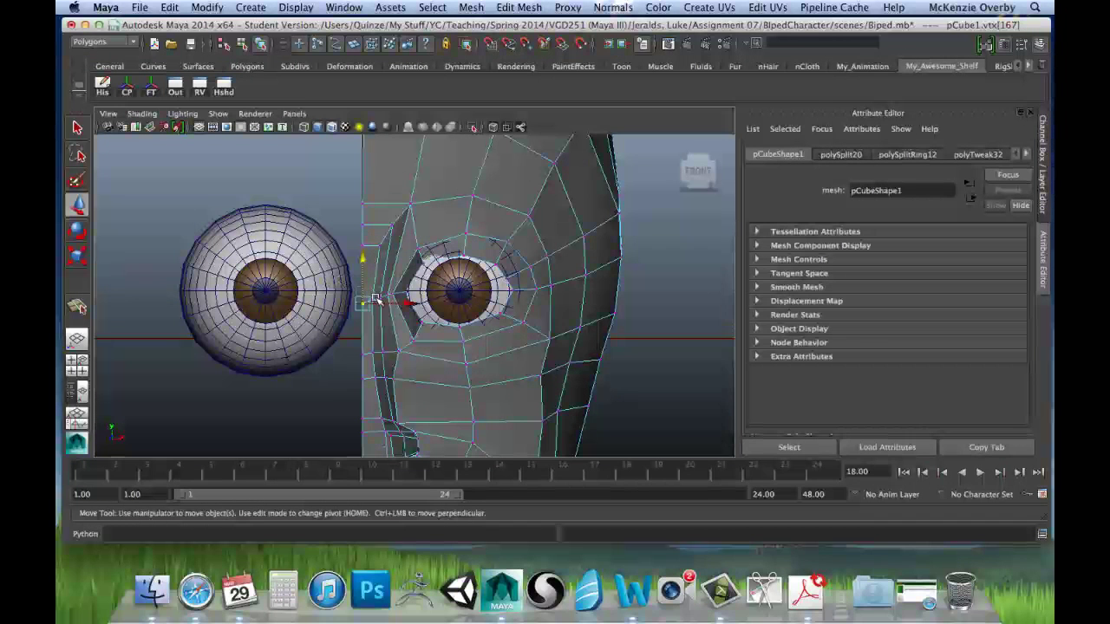
pyautogui.press('r')
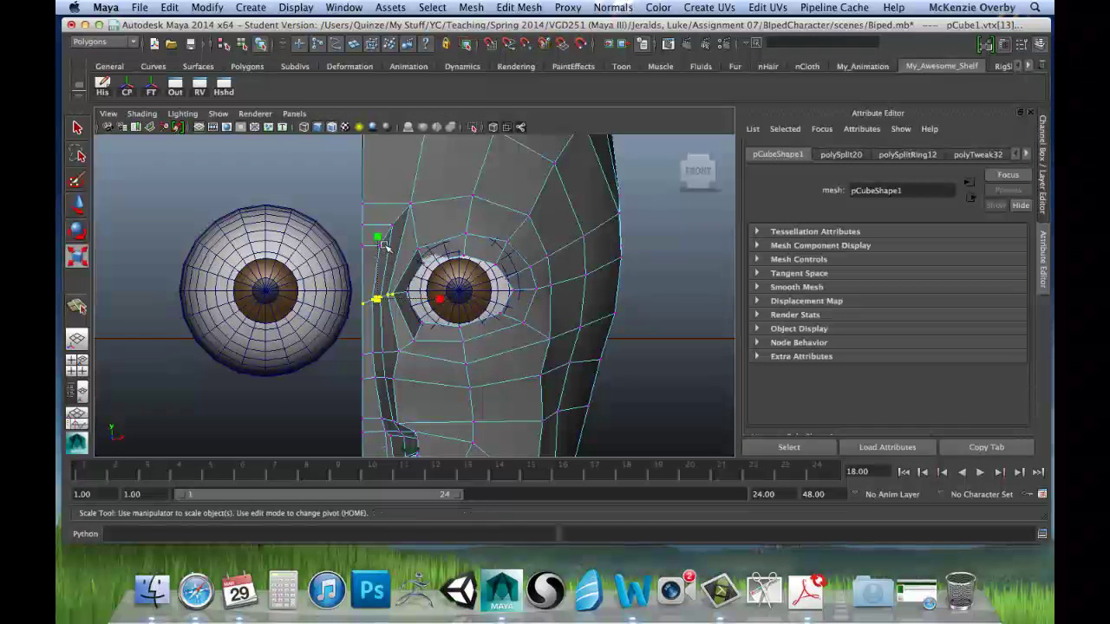
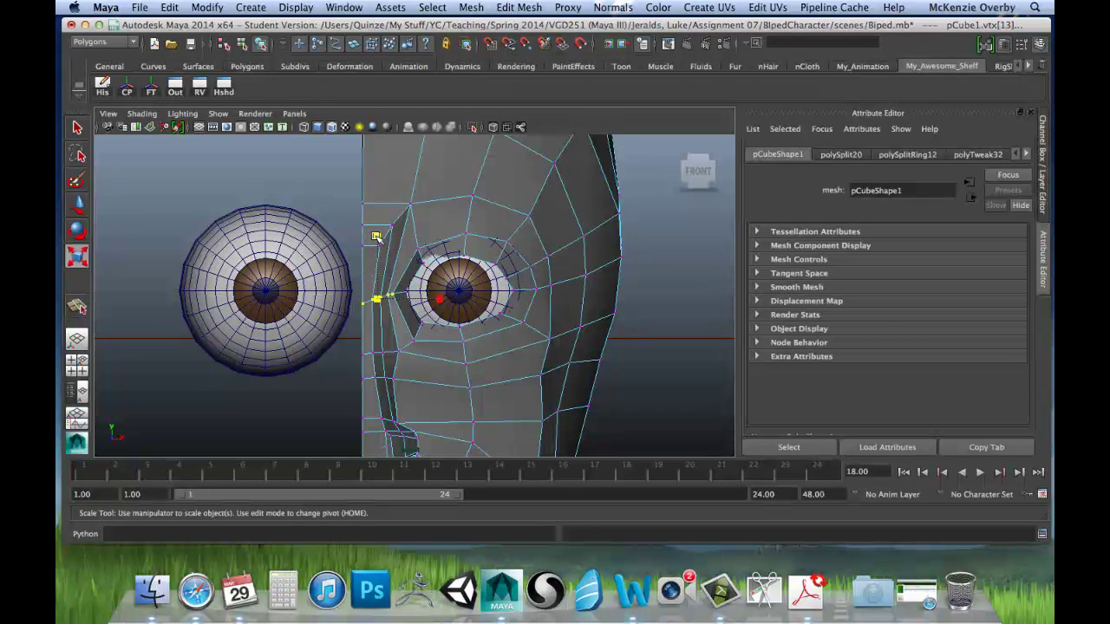
pyautogui.moveTo(375, 236); pyautogui.dragTo(370, 300)
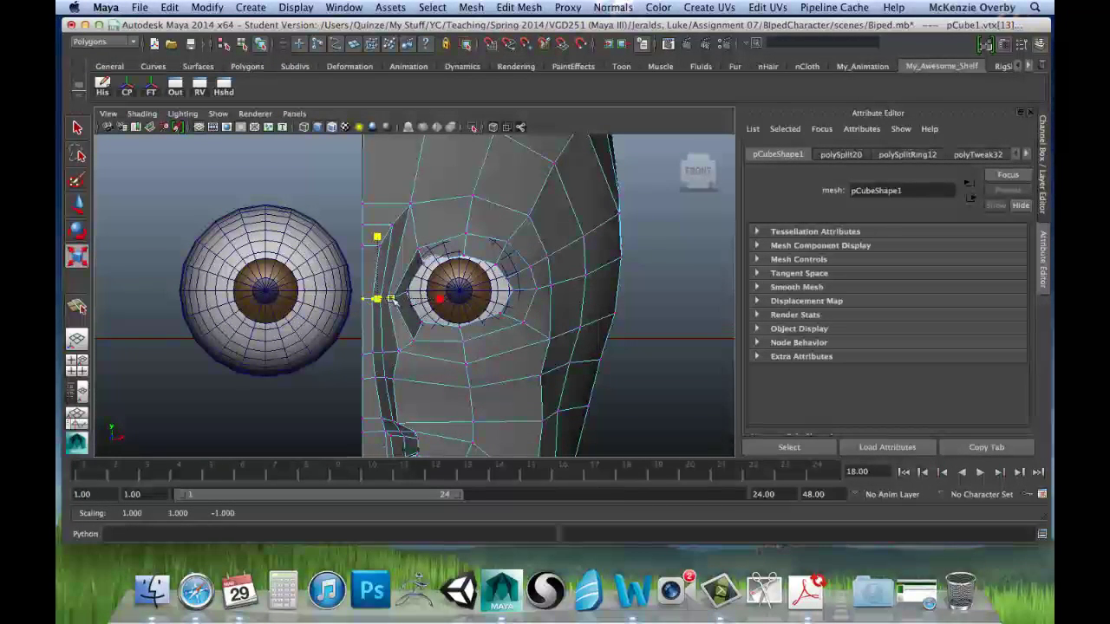
pyautogui.press('w')
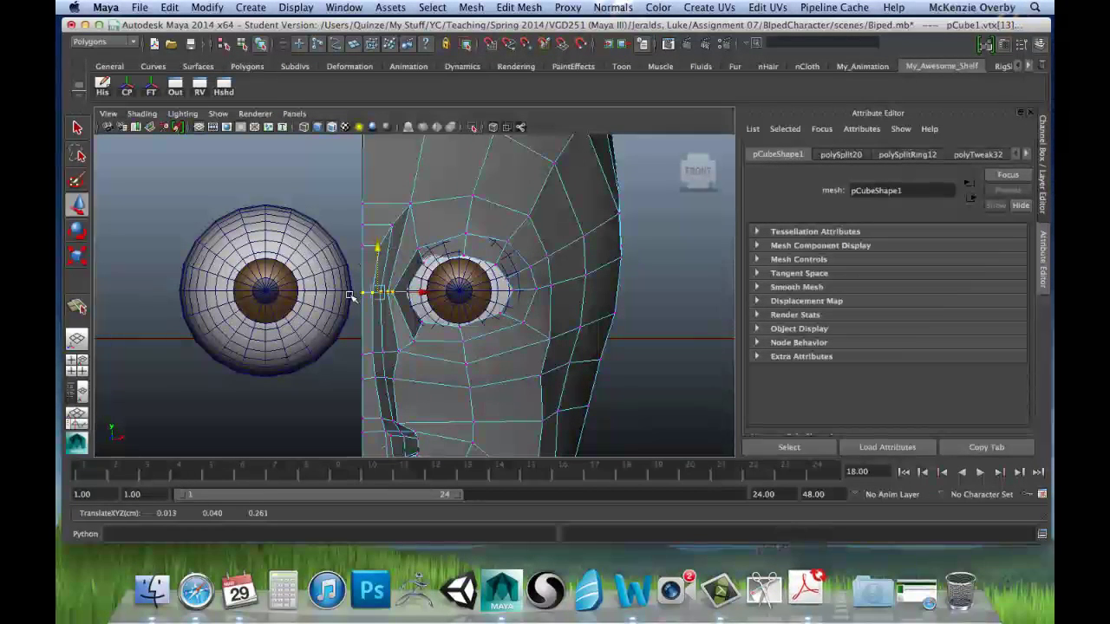
pyautogui.click(347, 347)
# Lower the mid-nose vertex row from the centre line to the nose side, and lower the adjoining cheek vertex slightly.
pyautogui.keyDown('alt'); pyautogui.moveTo(347, 347); pyautogui.dragTo(408, 276, button='middle'); pyautogui.keyUp('alt')
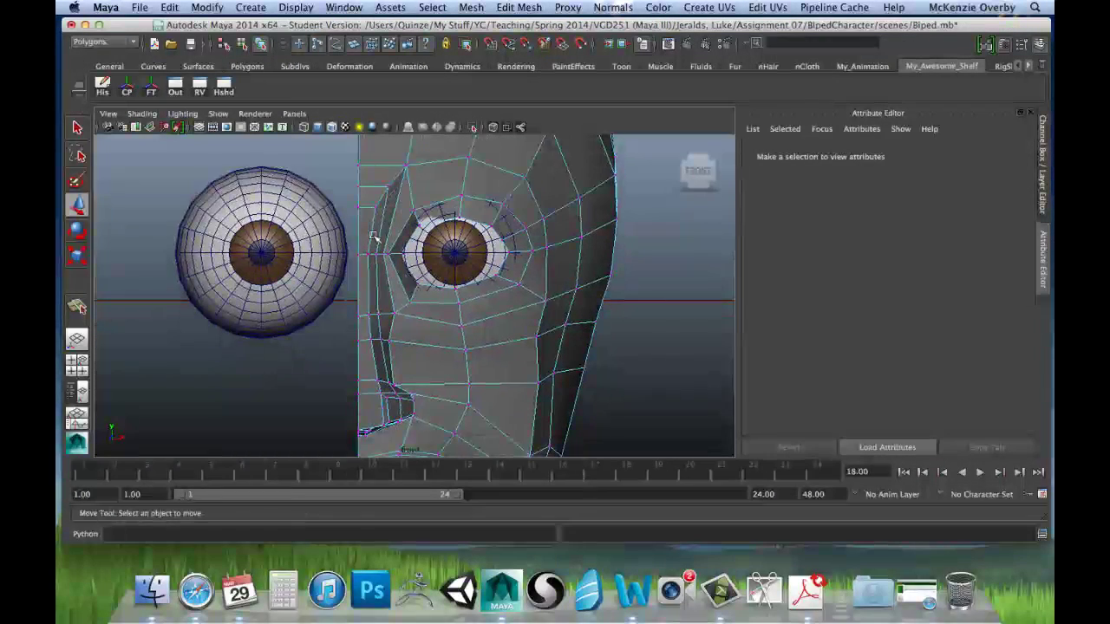
pyautogui.keyDown('alt'); pyautogui.moveTo(359, 305); pyautogui.dragTo(356, 260, button='middle'); pyautogui.keyUp('alt')
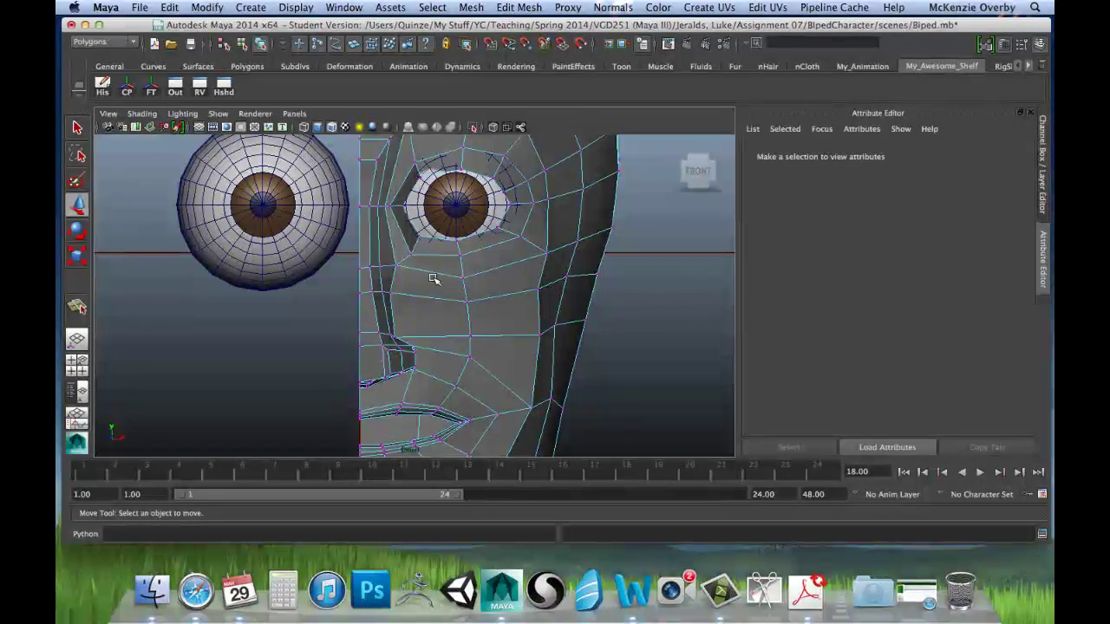
pyautogui.keyDown('alt'); pyautogui.moveTo(416, 277); pyautogui.dragTo(372, 255, button='middle'); pyautogui.keyUp('alt')
pyautogui.moveTo(426, 287); pyautogui.dragTo(387, 243)
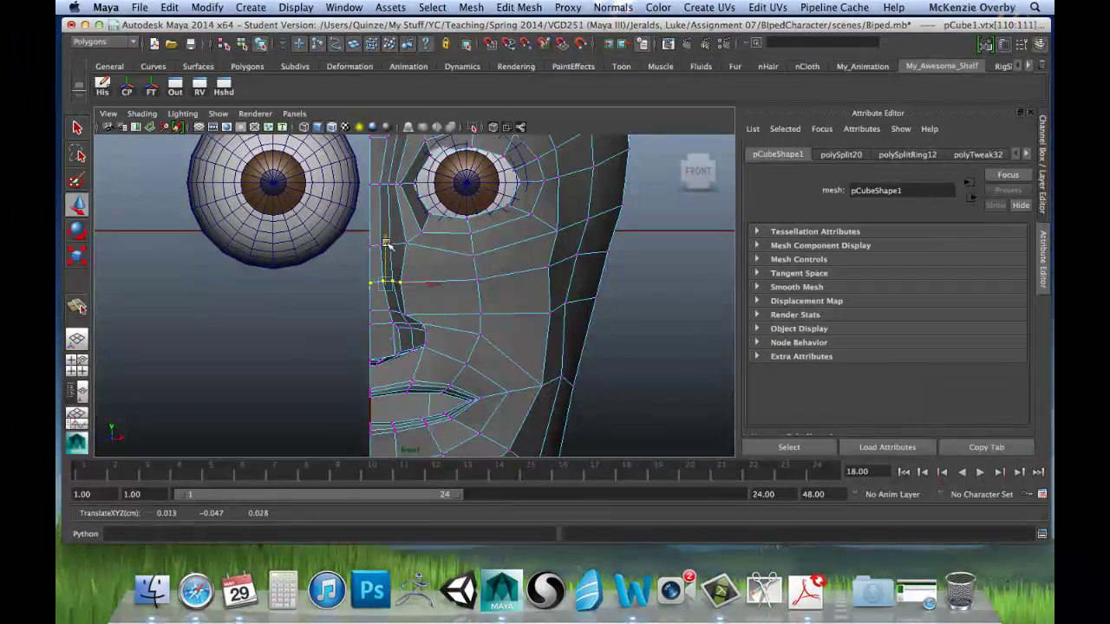
pyautogui.click(476, 279)
pyautogui.moveTo(477, 279); pyautogui.dragTo(478, 287)
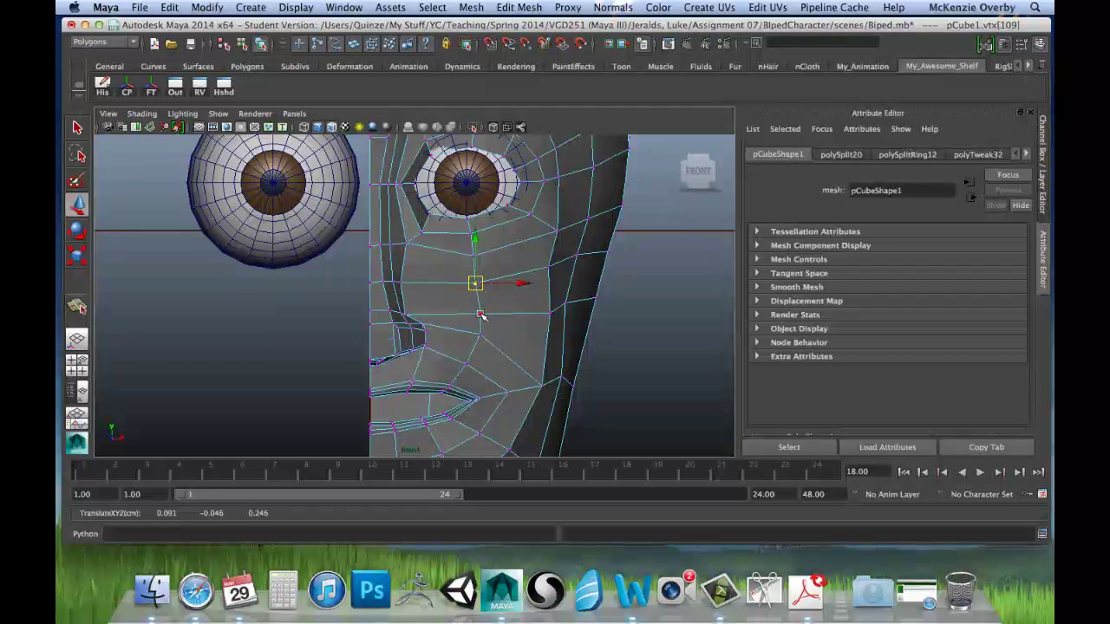
# Raise the vertex row just above the nostril slightly, and lower the cheek vertex beside the nostril and the outer cheek vertex.
pyautogui.click(386, 306)
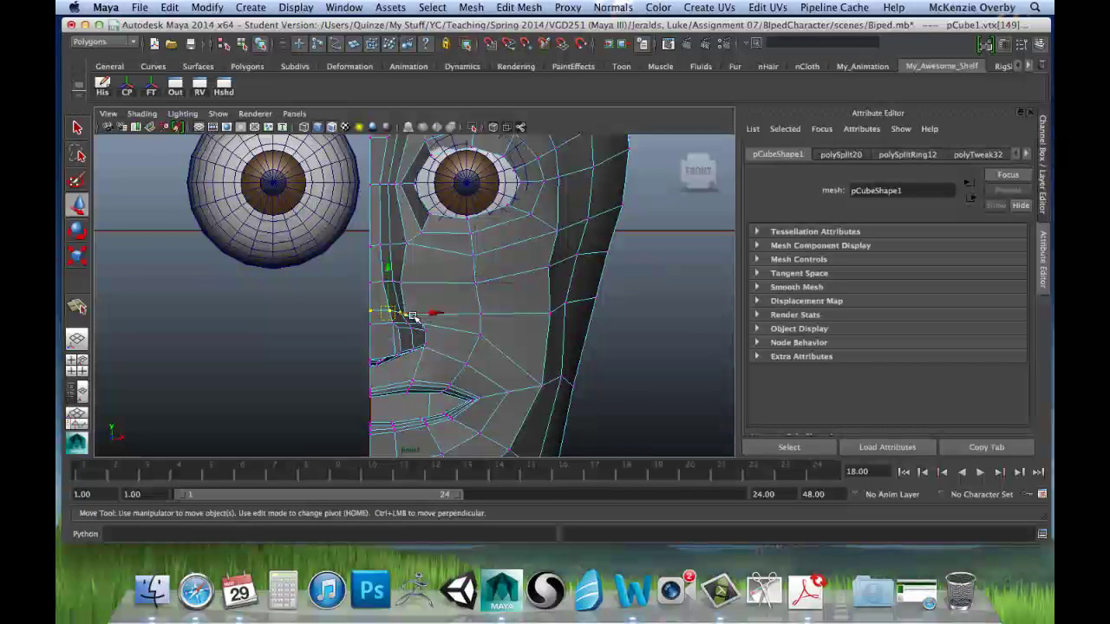
pyautogui.moveTo(386, 306); pyautogui.dragTo(385, 309)
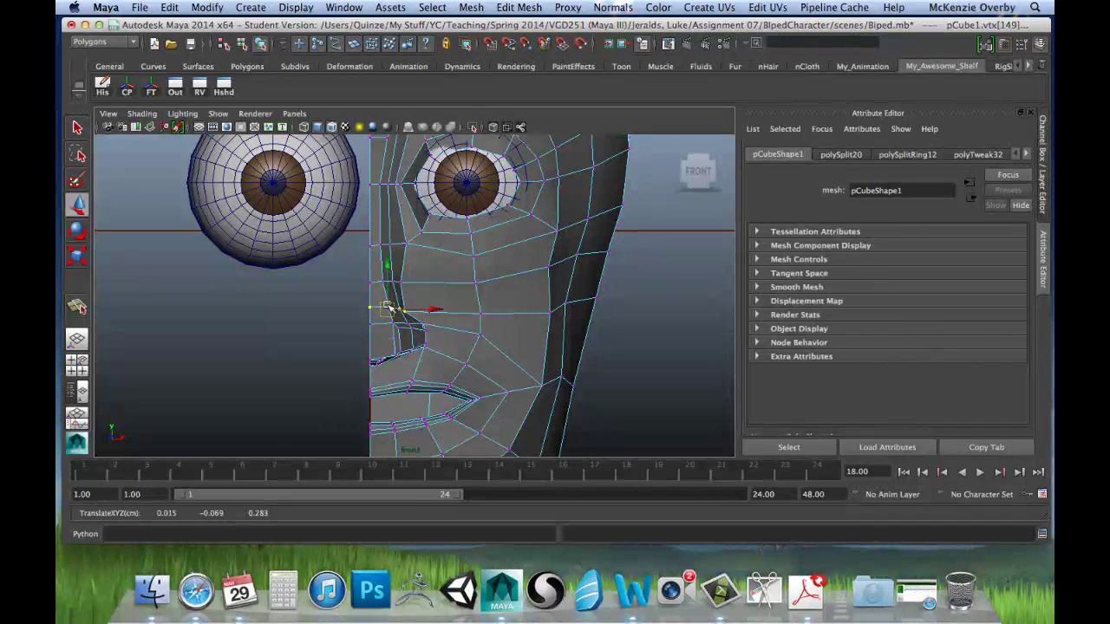
pyautogui.click(477, 350)
pyautogui.moveTo(477, 350); pyautogui.dragTo(480, 340)
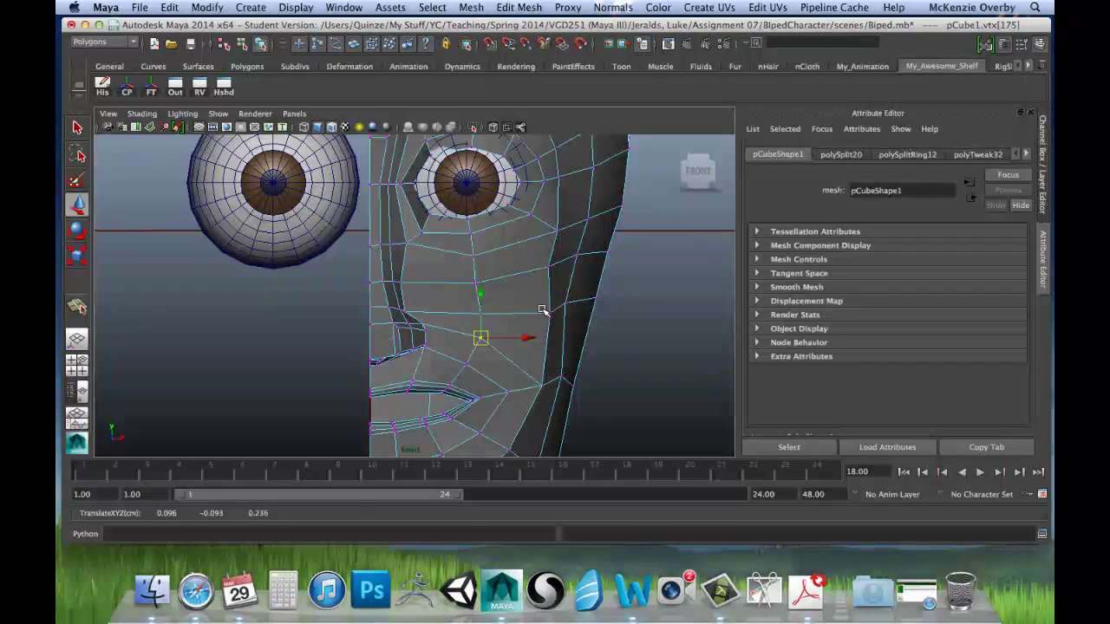
pyautogui.moveTo(541, 312); pyautogui.dragTo(552, 318)
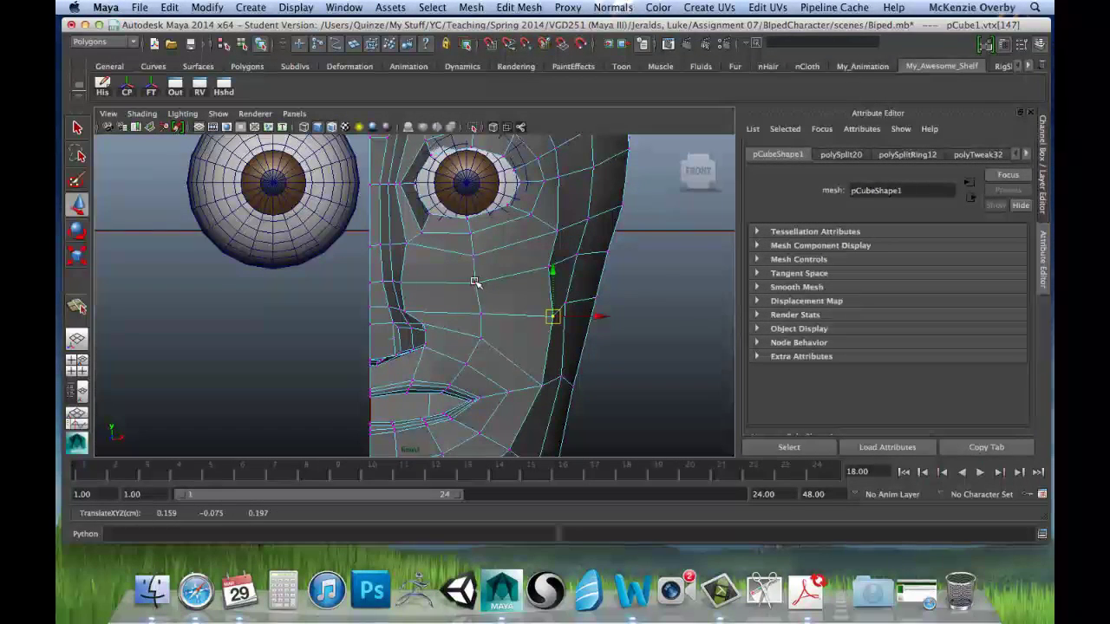
# Raise the four mid-nose row vertices one by one, from the side of the nose to the centre line.
pyautogui.click(397, 281)
pyautogui.moveTo(397, 281); pyautogui.dragTo(402, 272)
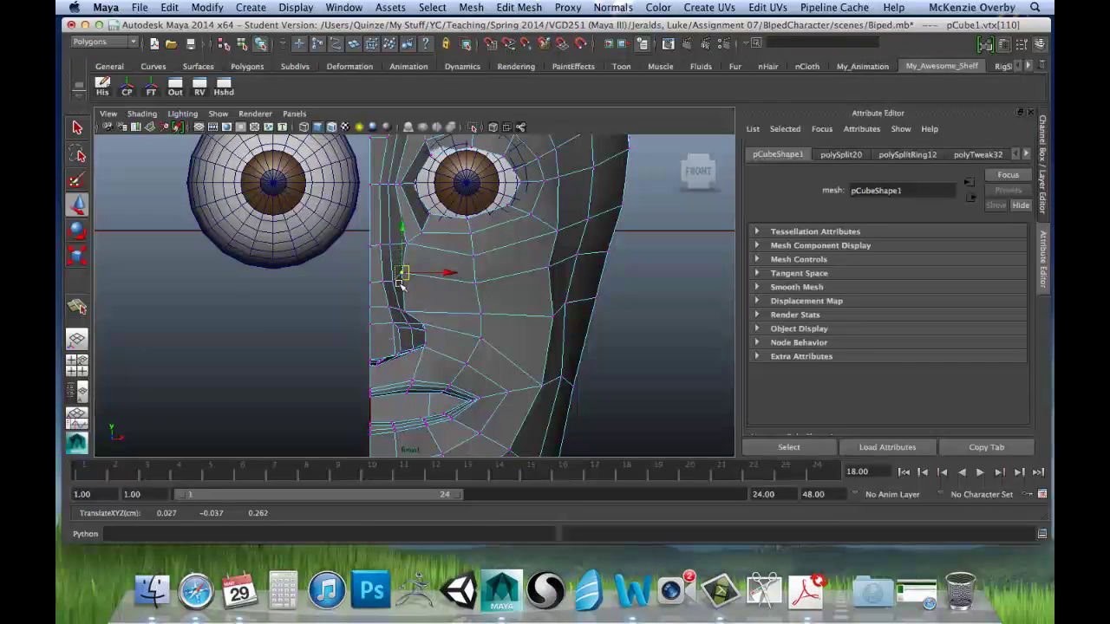
pyautogui.click(392, 280)
pyautogui.moveTo(393, 280); pyautogui.dragTo(392, 275)
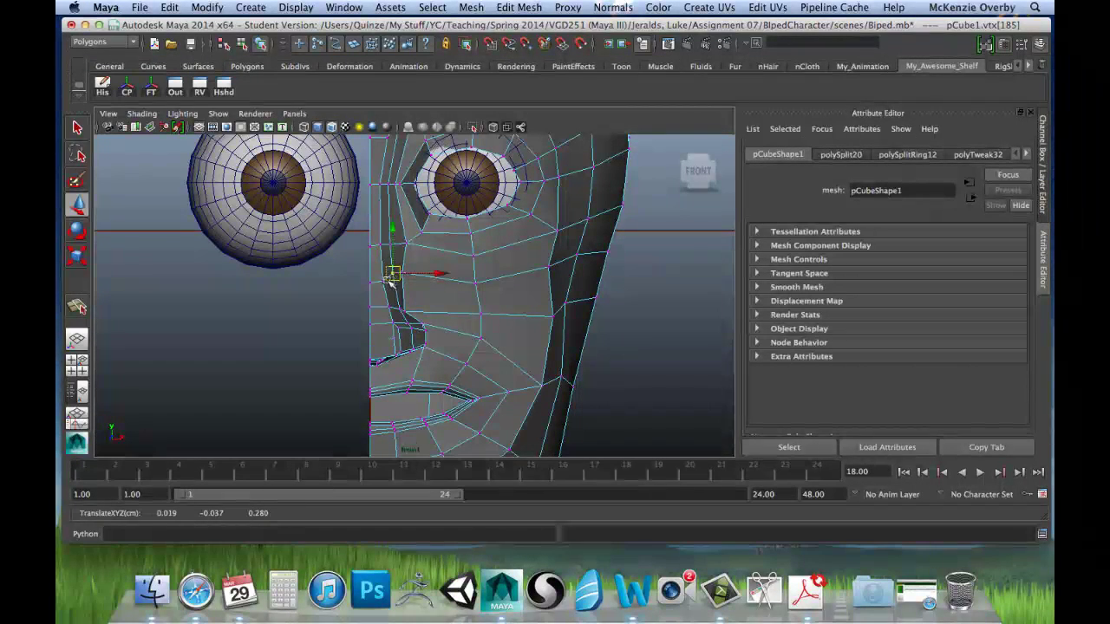
pyautogui.click(383, 275)
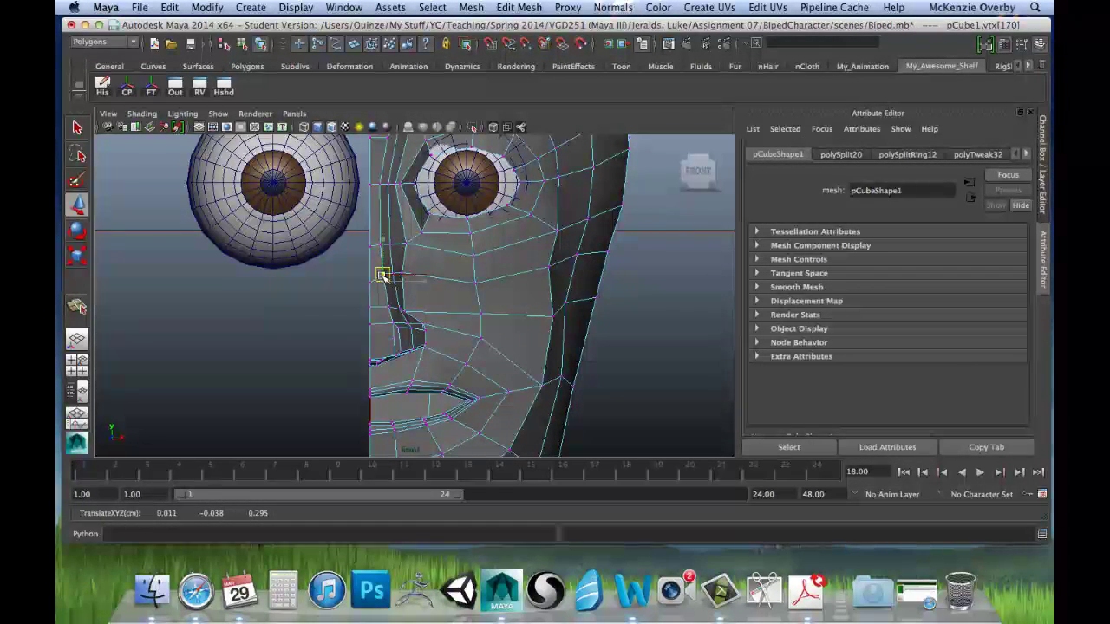
pyautogui.click(371, 280)
pyautogui.moveTo(369, 282); pyautogui.dragTo(368, 228)
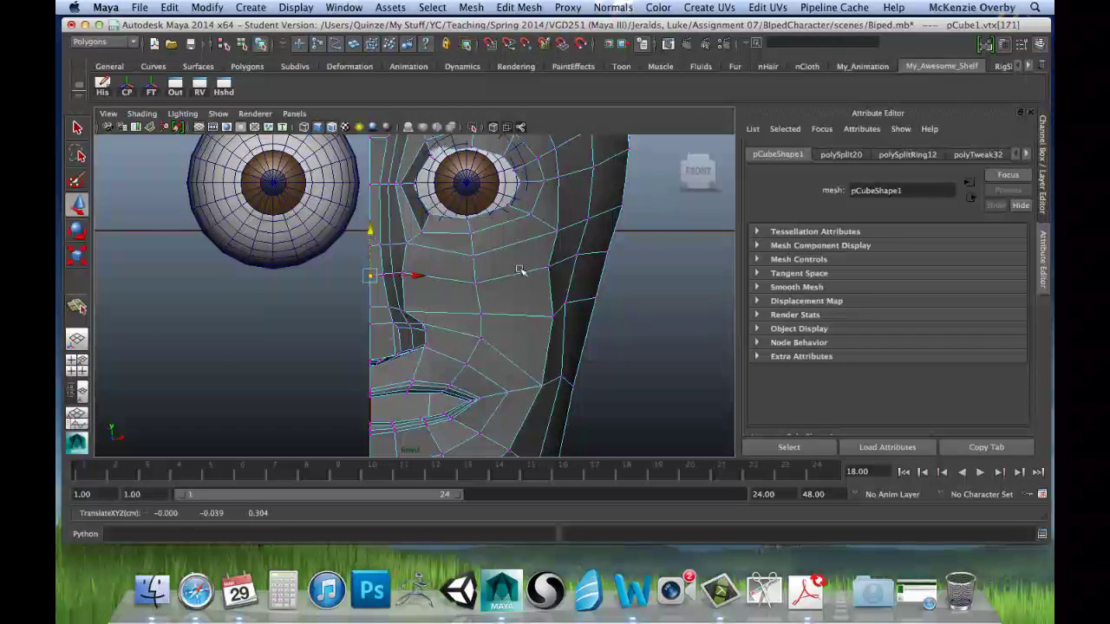
# Move the two outer cheek-side vertices down and outward, and lower the neighbouring cheek vertex of the mid-nose loop slightly.
pyautogui.keyDown('alt'); pyautogui.moveTo(590, 321); pyautogui.dragTo(558, 228, button='middle'); pyautogui.keyUp('alt')
pyautogui.keyDown('alt'); pyautogui.moveTo(542, 314); pyautogui.dragTo(531, 457, button='middle'); pyautogui.keyUp('alt')
pyautogui.click(523, 347)
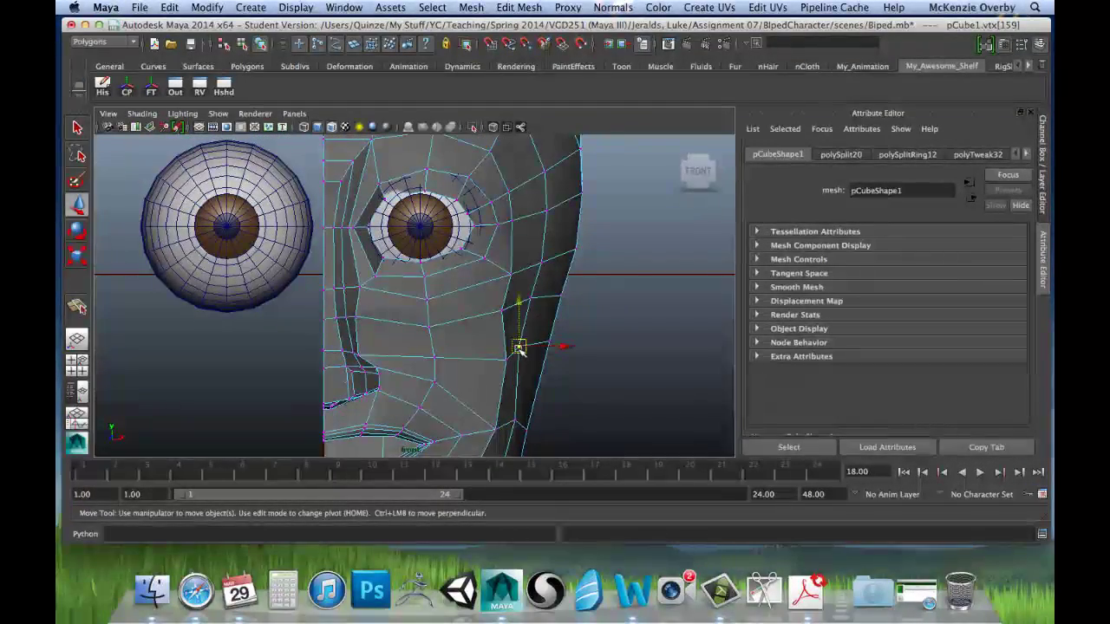
pyautogui.moveTo(528, 356); pyautogui.dragTo(531, 361)
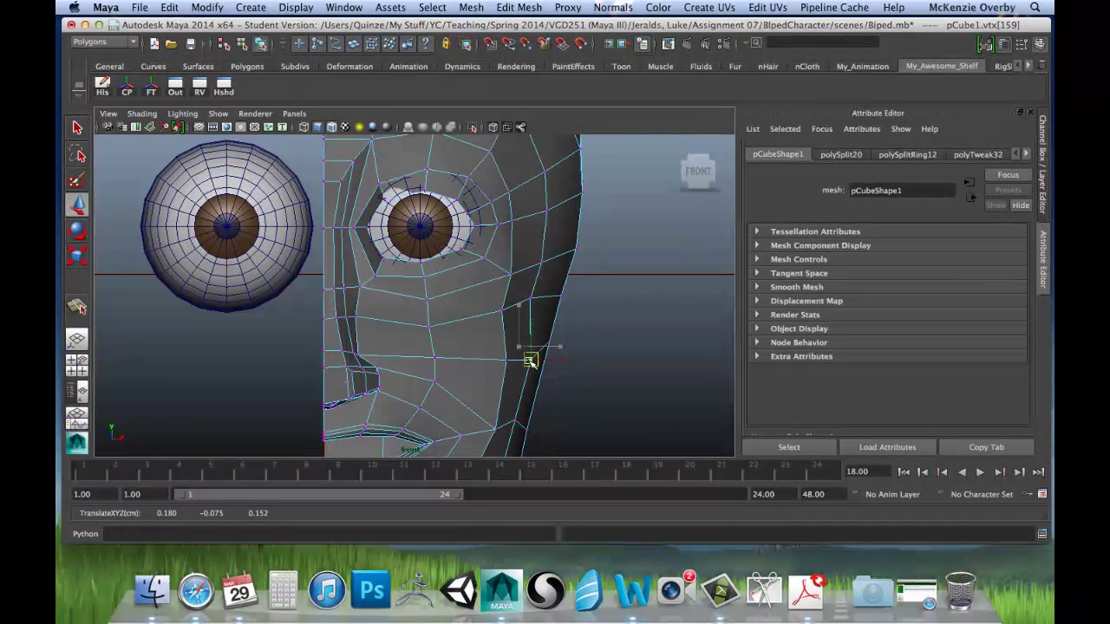
pyautogui.click(529, 299)
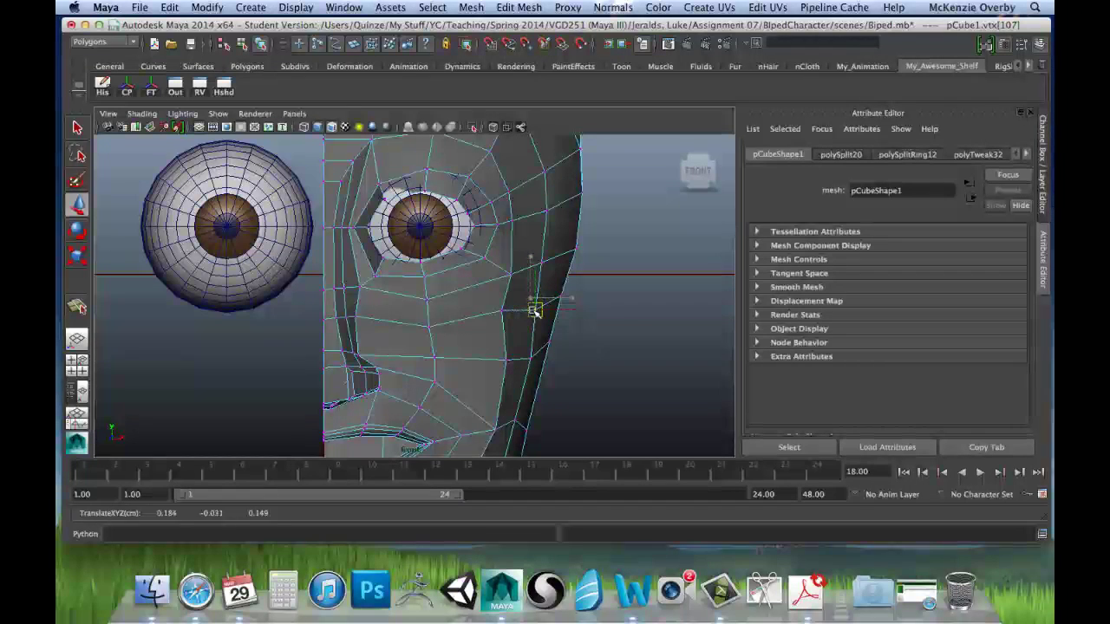
pyautogui.moveTo(535, 313); pyautogui.dragTo(533, 315)
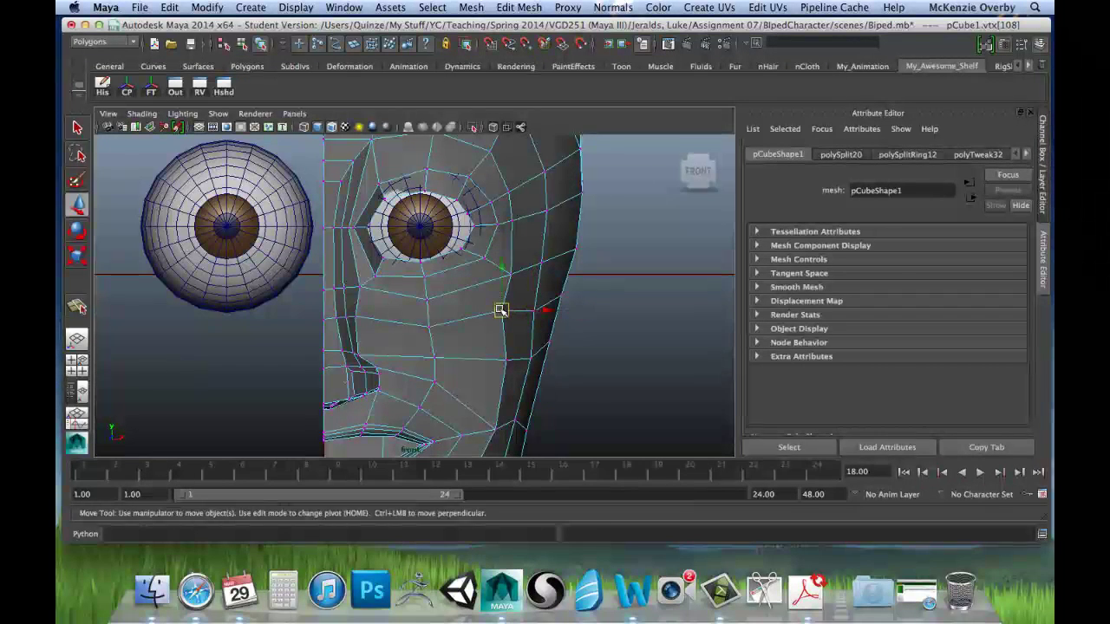
pyautogui.click(504, 317)
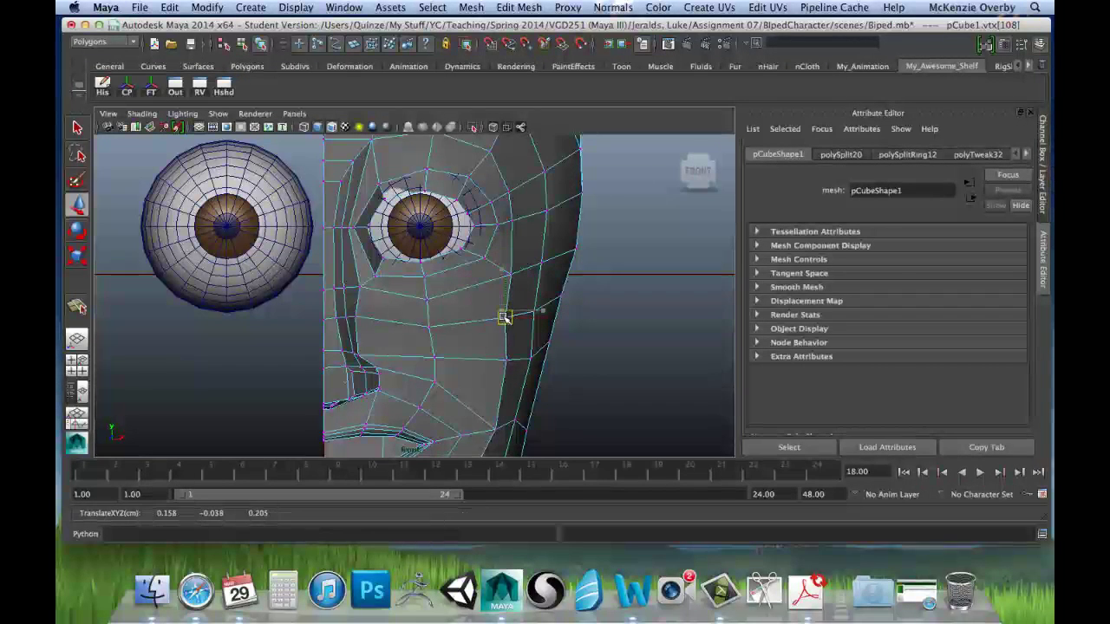
# Lower the mid-nose row vertices slightly, from the side of the nose to the centre line, to line up with the cheek loop.
pyautogui.click(359, 321)
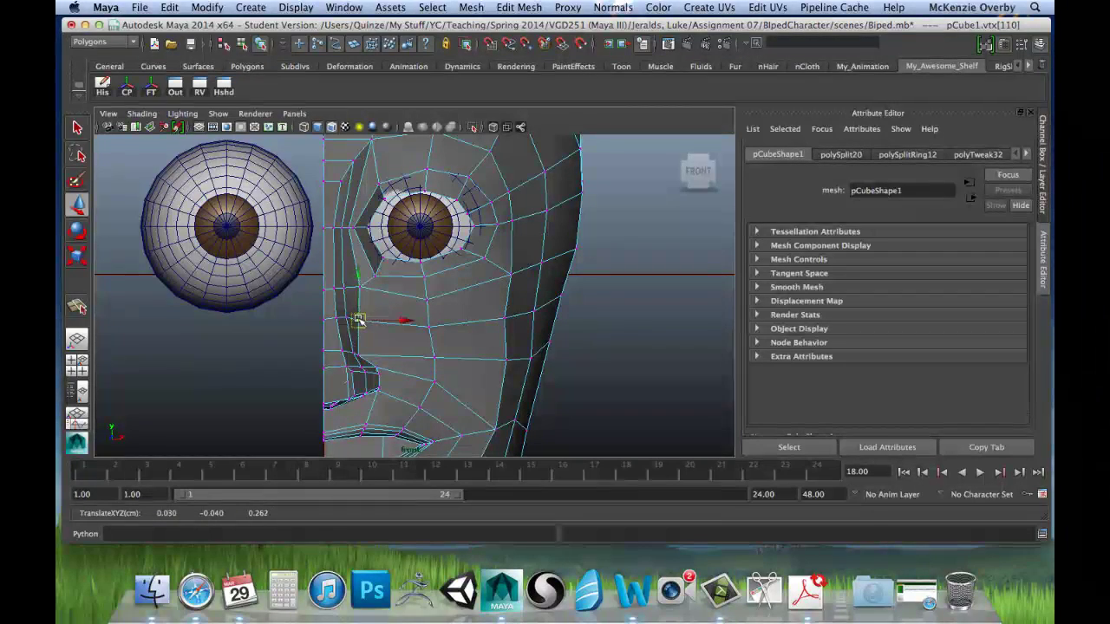
pyautogui.click(347, 318)
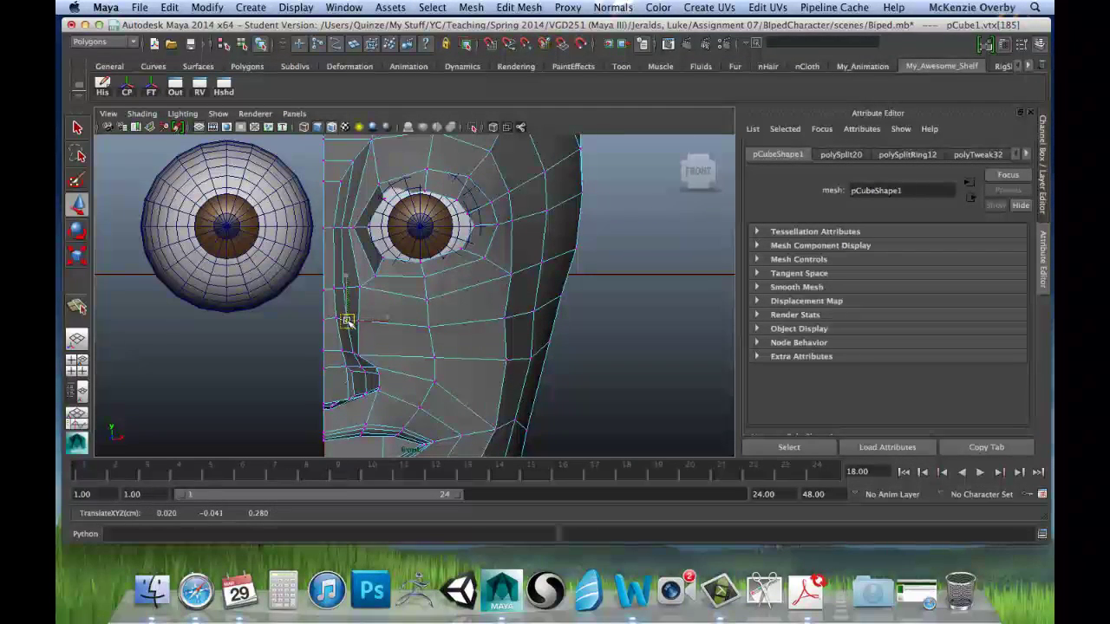
pyautogui.moveTo(347, 320); pyautogui.dragTo(346, 323)
pyautogui.click(337, 321)
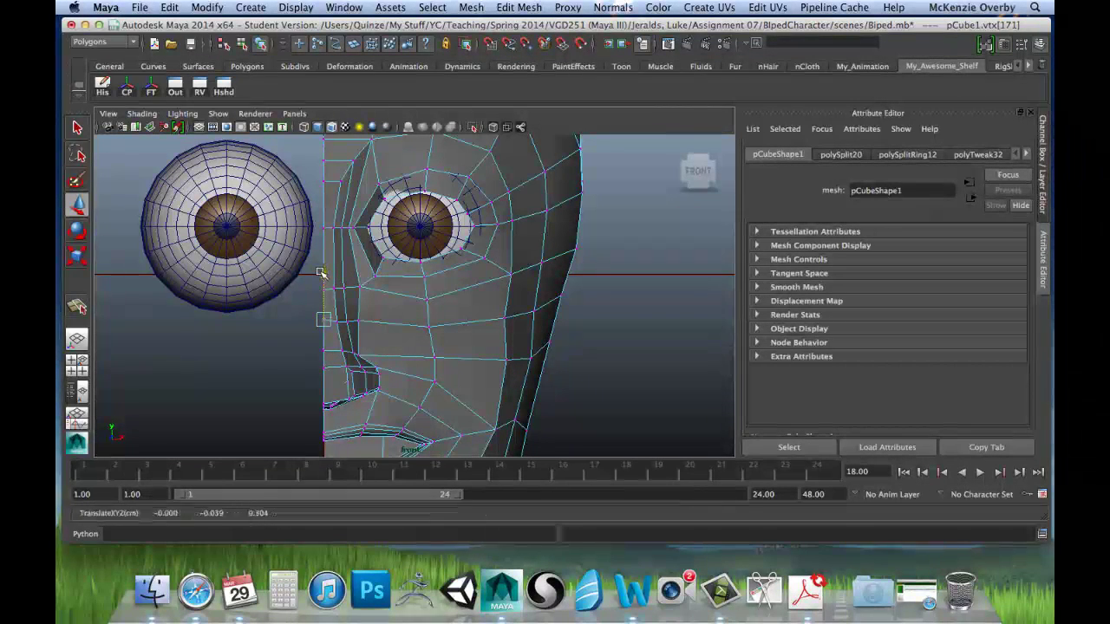
pyautogui.moveTo(320, 275); pyautogui.dragTo(321, 277)
# Check the loops from forehead to chin, and raise the forehead vertex nearest the centre line above the brow row slightly.
pyautogui.keyDown('alt'); pyautogui.moveTo(664, 273); pyautogui.dragTo(651, 352, button='middle'); pyautogui.keyUp('alt')
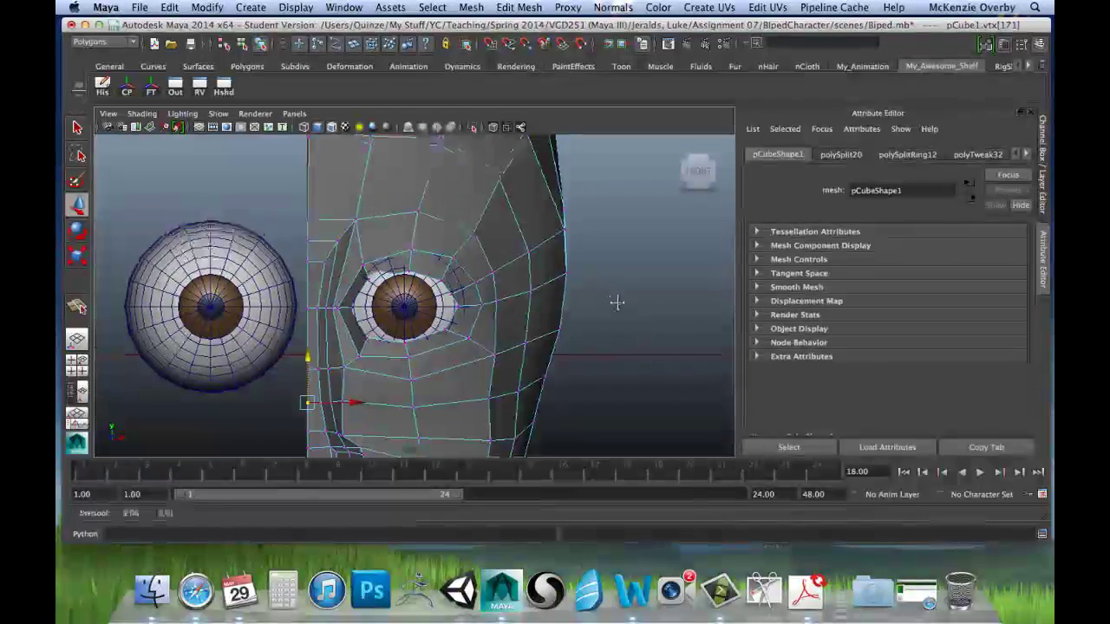
pyautogui.keyDown('alt'); pyautogui.moveTo(616, 302); pyautogui.dragTo(624, 340, button='middle'); pyautogui.keyUp('alt')
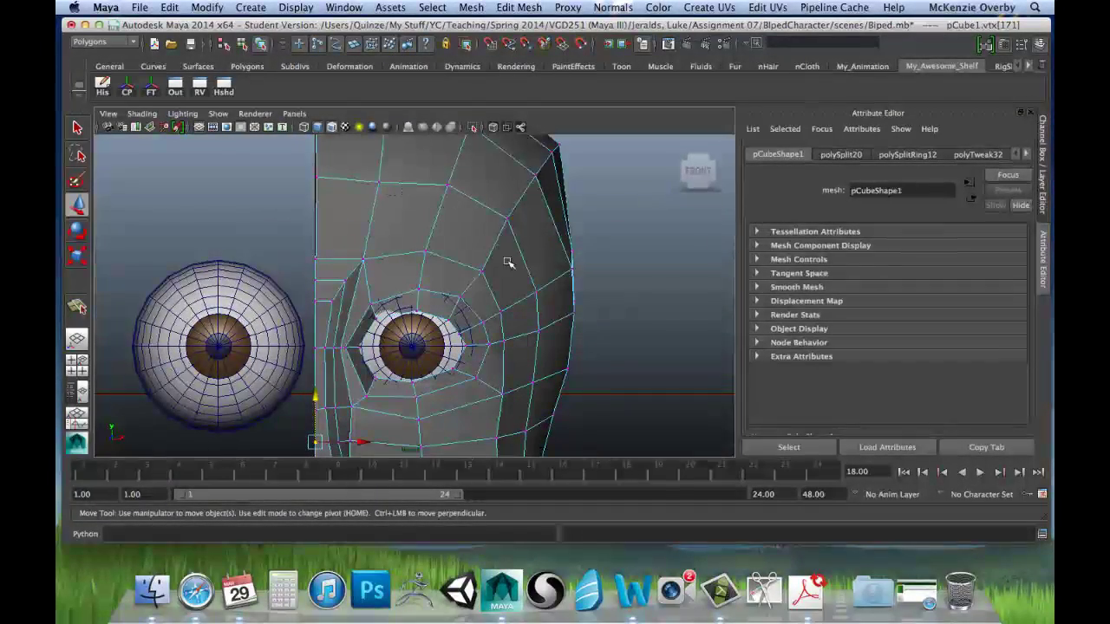
pyautogui.keyDown('alt'); pyautogui.moveTo(540, 330); pyautogui.dragTo(520, 143, button='middle'); pyautogui.keyUp('alt')
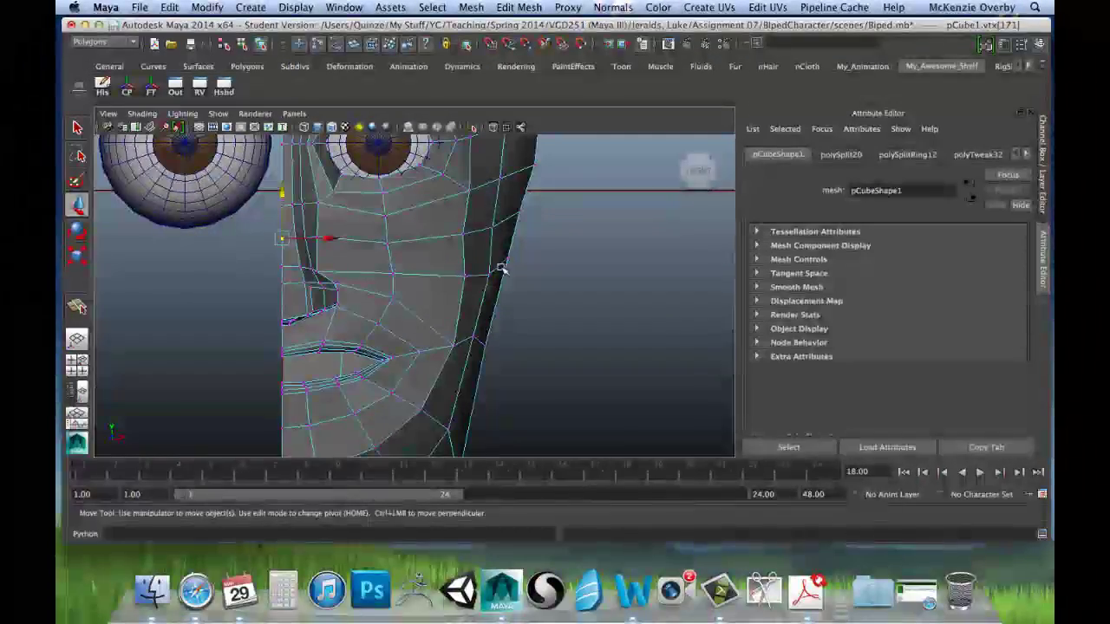
pyautogui.keyDown('alt'); pyautogui.moveTo(448, 382); pyautogui.dragTo(476, 288, button='middle'); pyautogui.keyUp('alt')
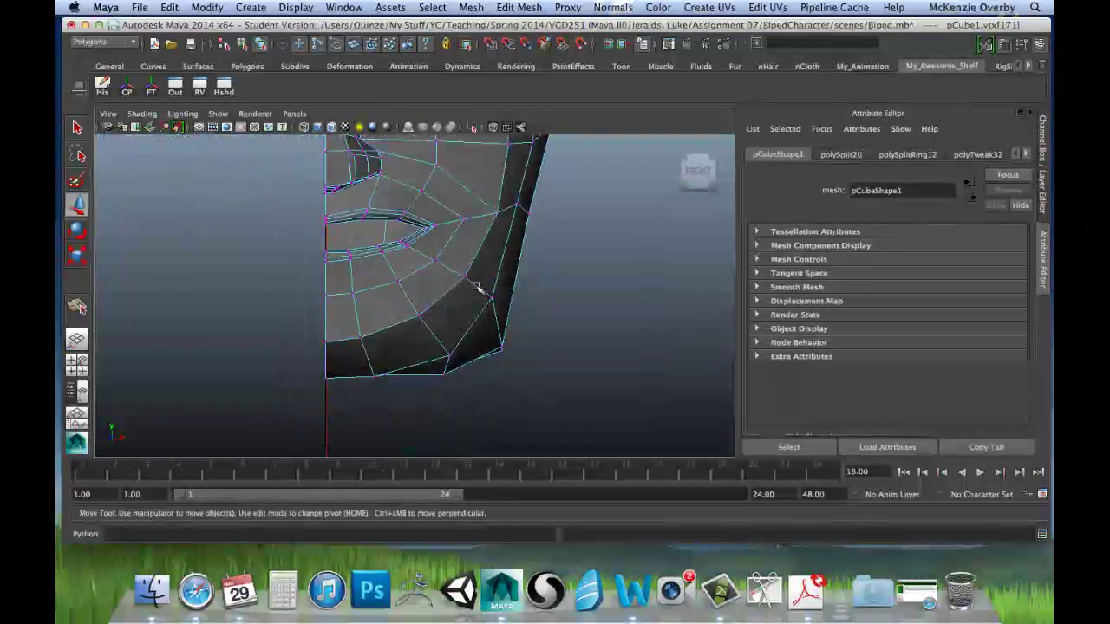
pyautogui.keyDown('alt'); pyautogui.moveTo(572, 229); pyautogui.dragTo(592, 352, button='middle'); pyautogui.keyUp('alt')
pyautogui.keyDown('alt'); pyautogui.moveTo(570, 228); pyautogui.dragTo(576, 345, button='middle'); pyautogui.keyUp('alt')
pyautogui.keyDown('alt'); pyautogui.moveTo(564, 267); pyautogui.dragTo(562, 379, button='middle'); pyautogui.keyUp('alt')
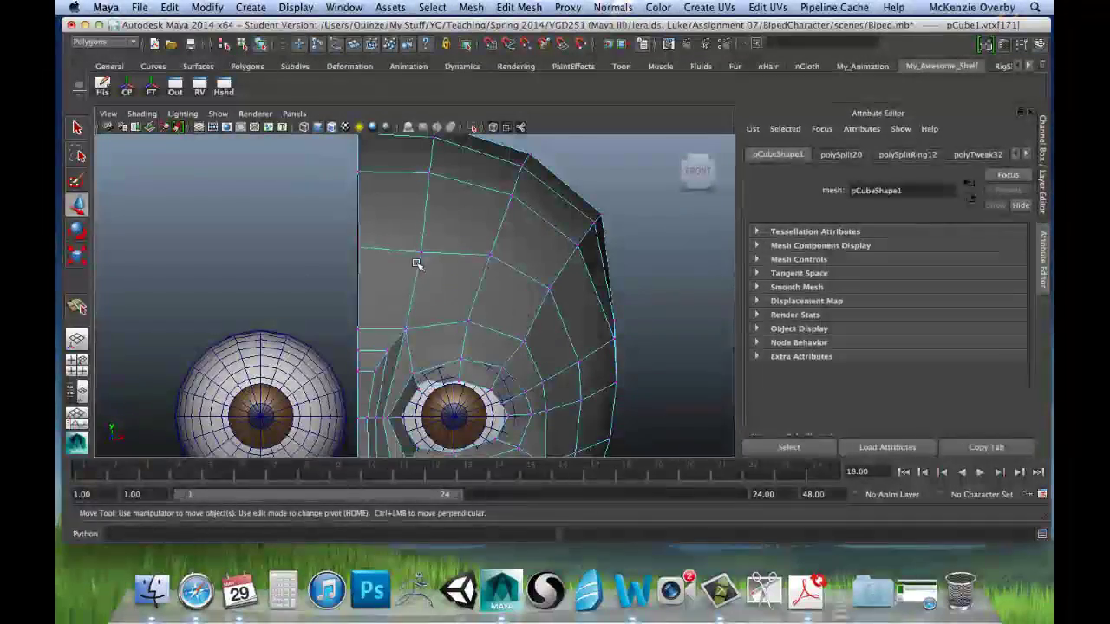
pyautogui.click(421, 252)
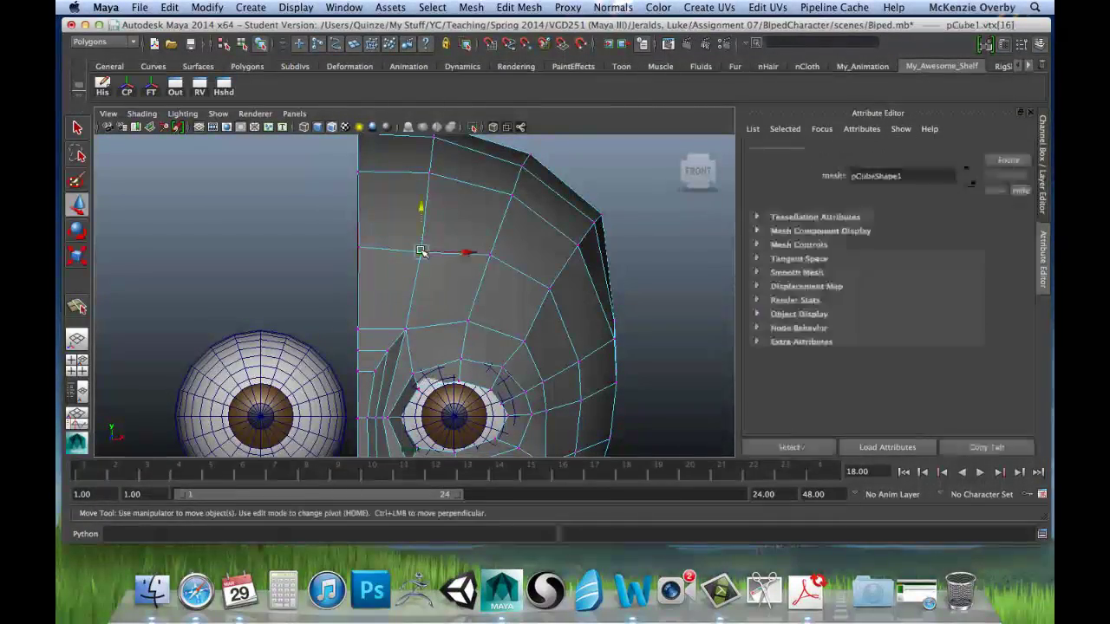
pyautogui.moveTo(421, 251); pyautogui.dragTo(420, 252)
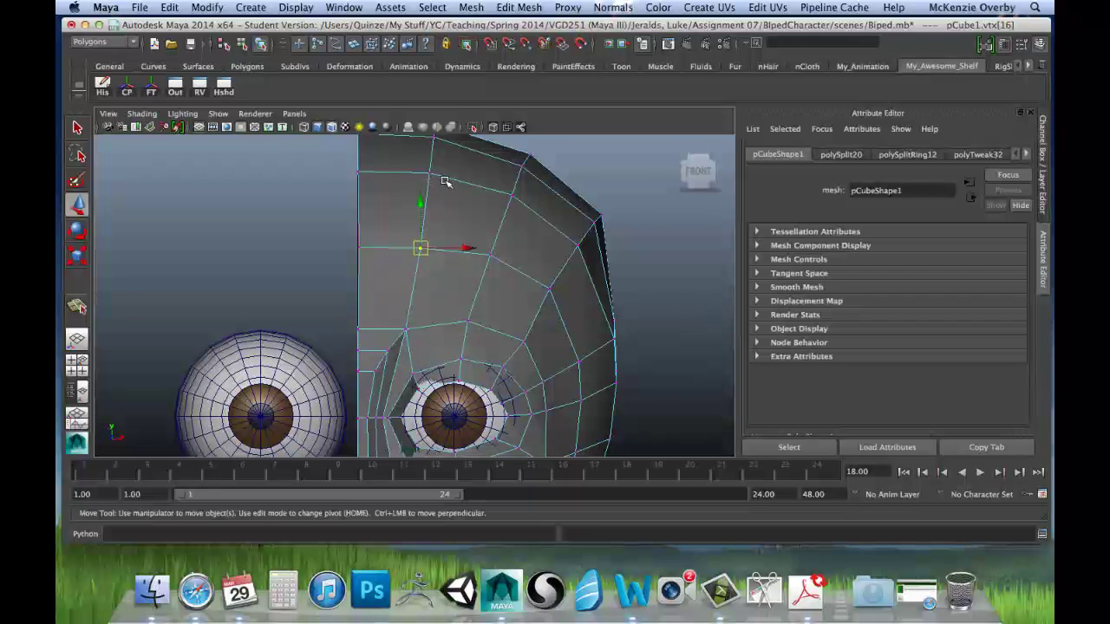
# Move the upper temple vertex and the outer silhouette vertex below it slightly down and inward.
pyautogui.keyDown('alt'); pyautogui.moveTo(631, 299); pyautogui.dragTo(570, 213, button='middle'); pyautogui.keyUp('alt')
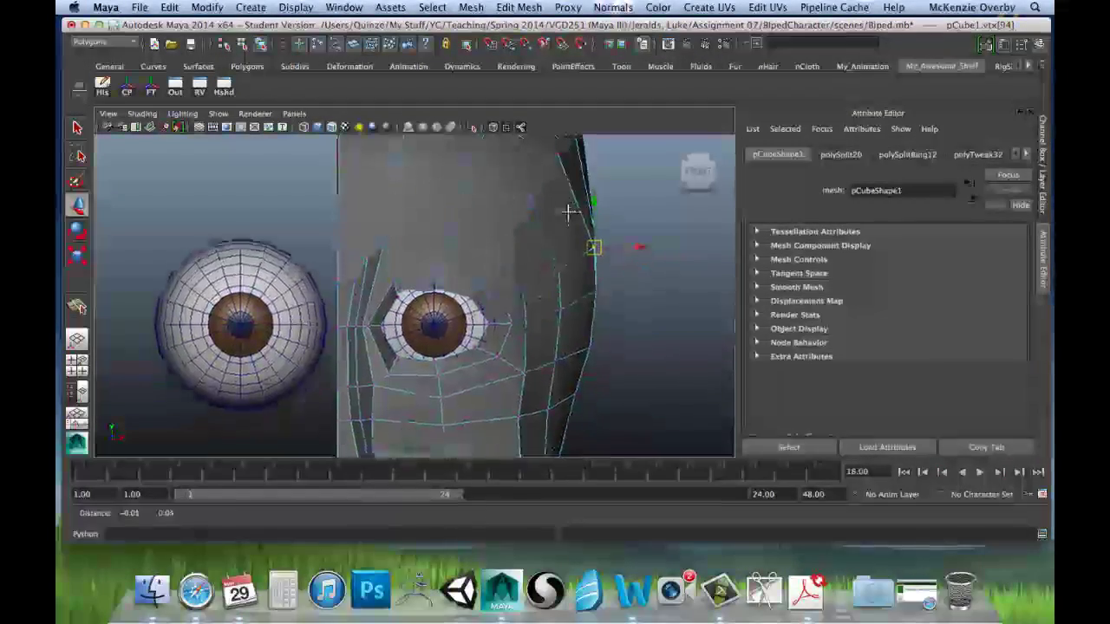
pyautogui.keyDown('alt'); pyautogui.moveTo(567, 279); pyautogui.dragTo(568, 208, button='middle'); pyautogui.keyUp('alt')
pyautogui.scroll(-10, 591, 249)
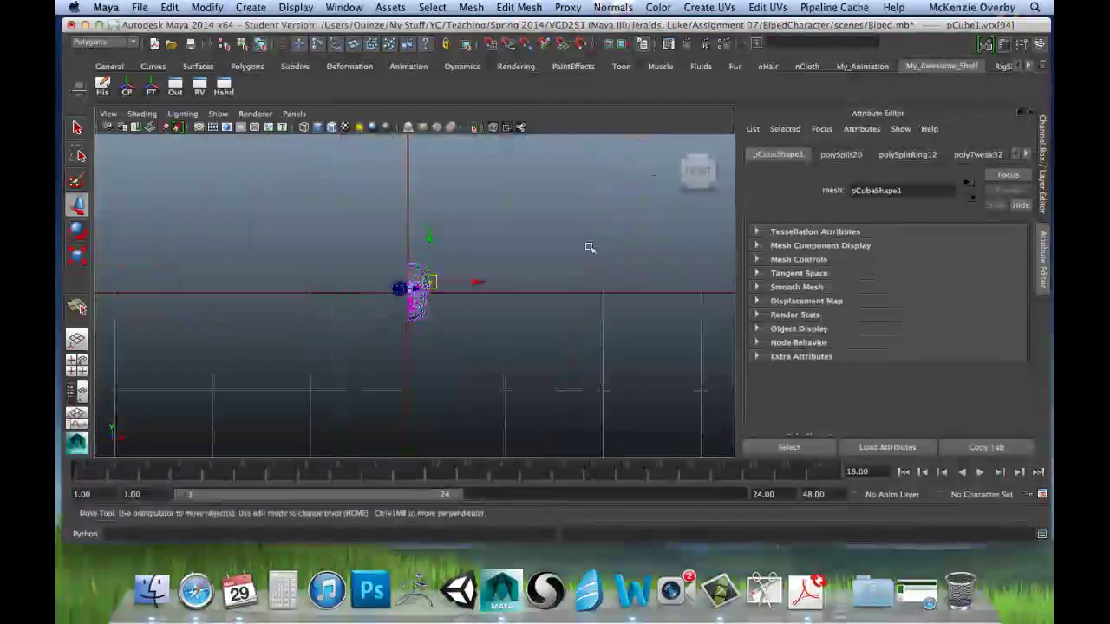
pyautogui.scroll(5, 548, 242)
pyautogui.scroll(8, 548, 243)
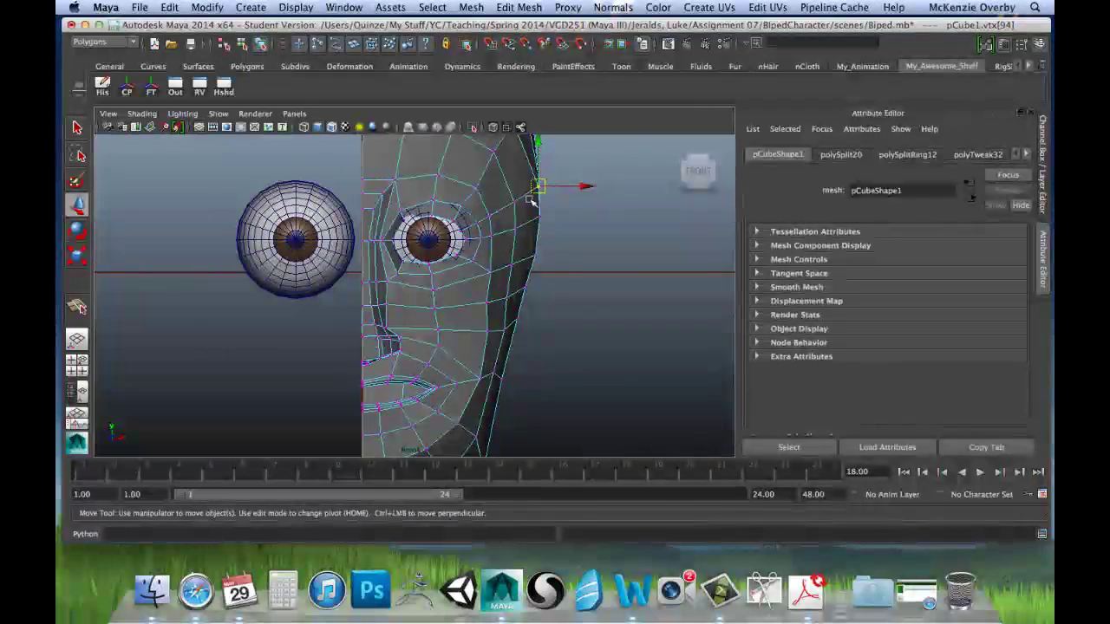
pyautogui.keyDown('alt'); pyautogui.moveTo(523, 227); pyautogui.dragTo(526, 237, button='middle'); pyautogui.keyUp('alt')
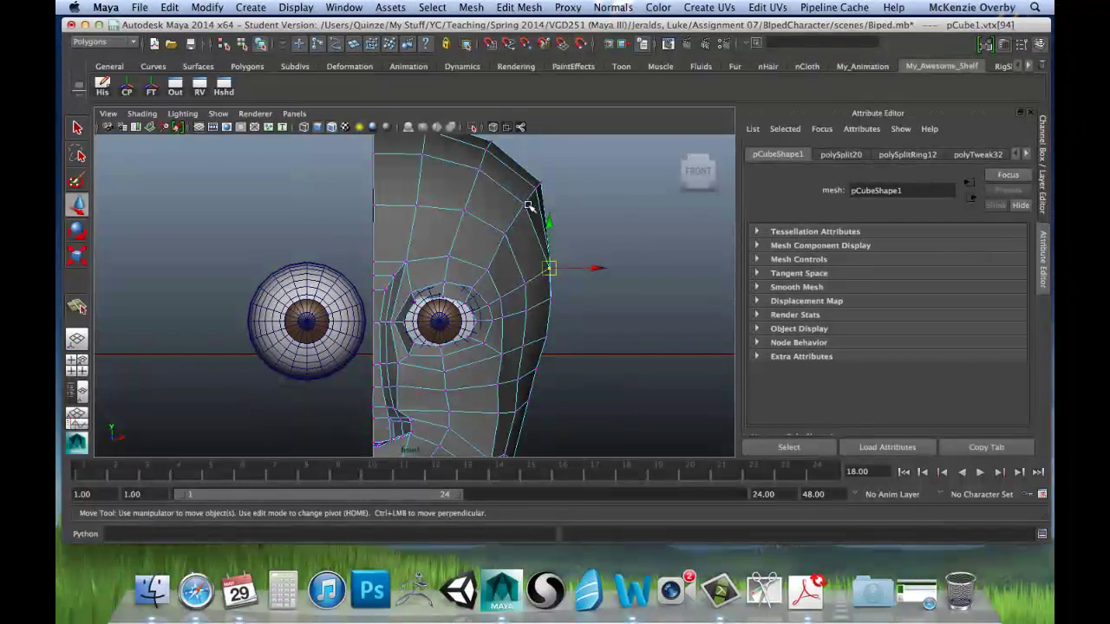
pyautogui.click(527, 203)
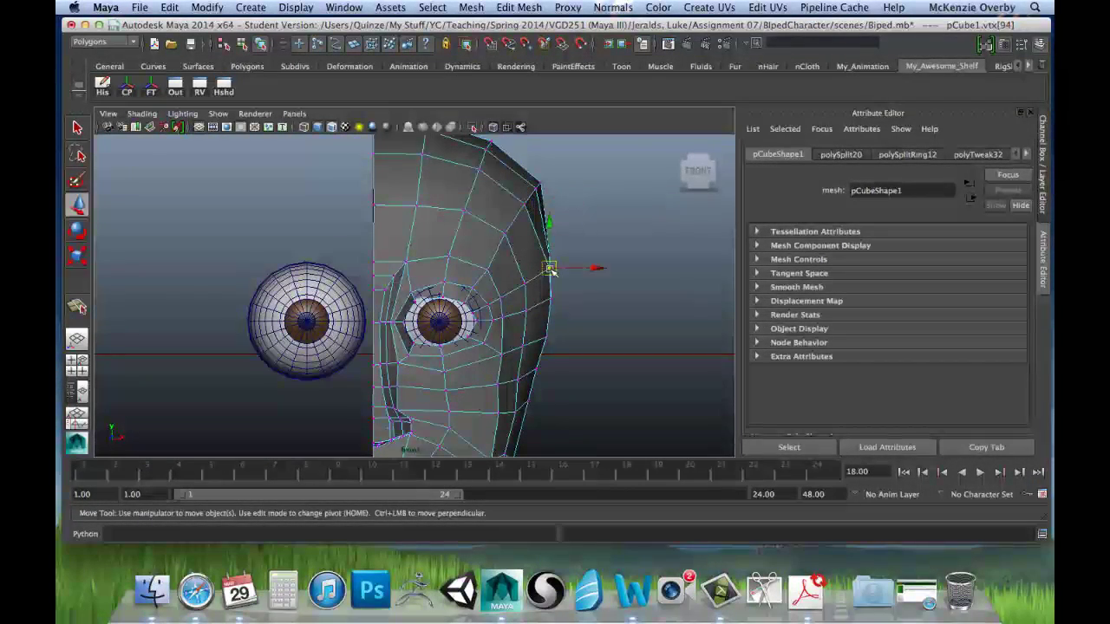
pyautogui.moveTo(524, 203); pyautogui.dragTo(536, 246)
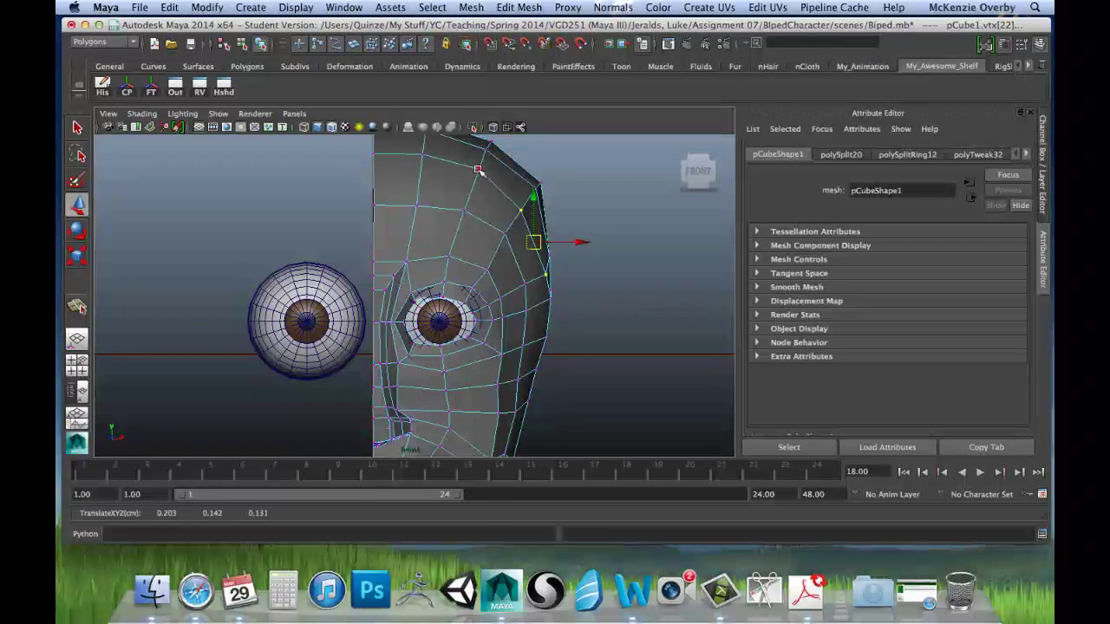
# Lower the upper forehead row slightly, first its two middle vertices together and then the vertex on the centre line.
pyautogui.click(479, 170)
pyautogui.keyDown('shift'); pyautogui.click(422, 155); pyautogui.keyUp('shift')
pyautogui.moveTo(450, 162); pyautogui.dragTo(451, 168)
pyautogui.click(375, 156)
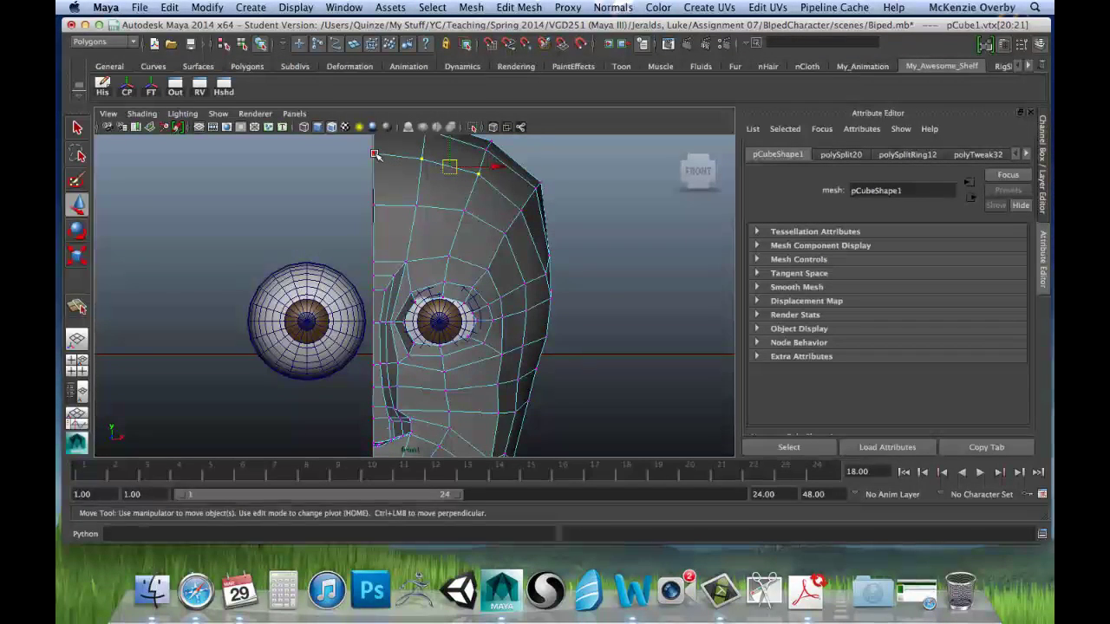
pyautogui.keyDown('alt'); pyautogui.moveTo(422, 144); pyautogui.dragTo(423, 163, button='middle'); pyautogui.keyUp('alt')
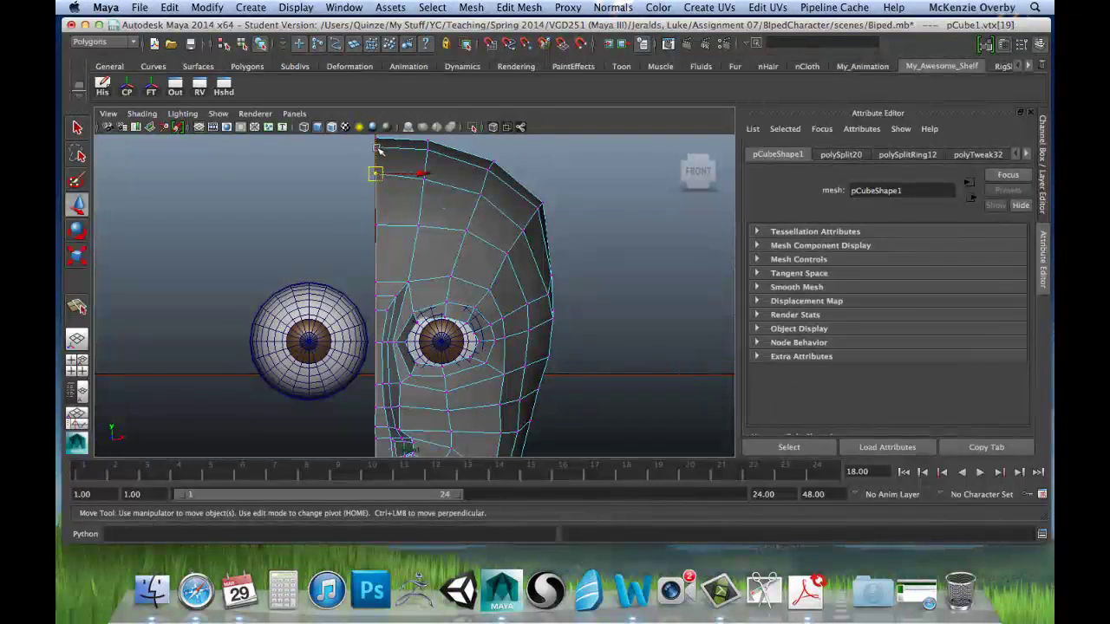
pyautogui.moveTo(376, 149); pyautogui.dragTo(377, 153)
# Move the two outer silhouette vertices beside the eye slightly inward together.
pyautogui.keyDown('alt'); pyautogui.moveTo(577, 251); pyautogui.dragTo(576, 175, button='middle'); pyautogui.keyUp('alt')
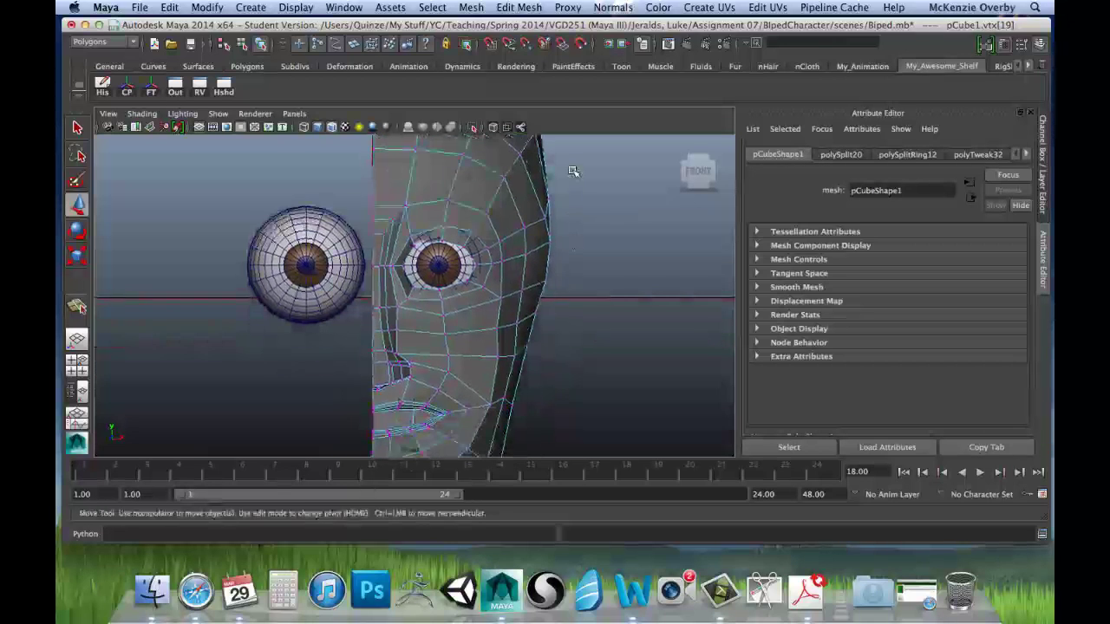
pyautogui.click(550, 244)
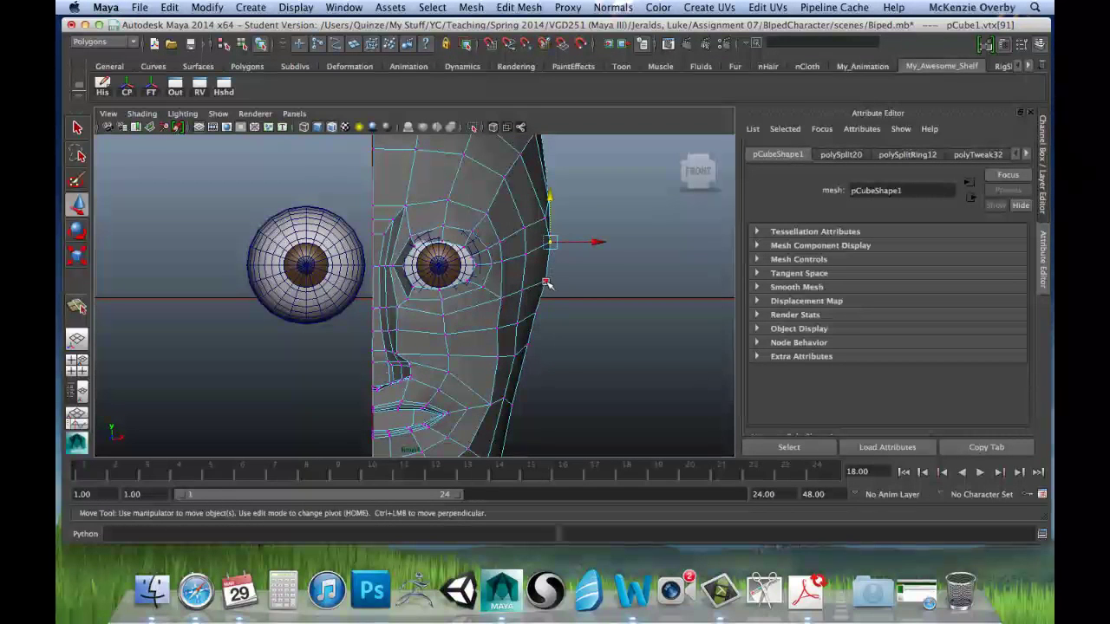
pyautogui.keyDown('shift'); pyautogui.click(546, 282); pyautogui.keyUp('shift')
pyautogui.moveTo(587, 260); pyautogui.dragTo(576, 262)
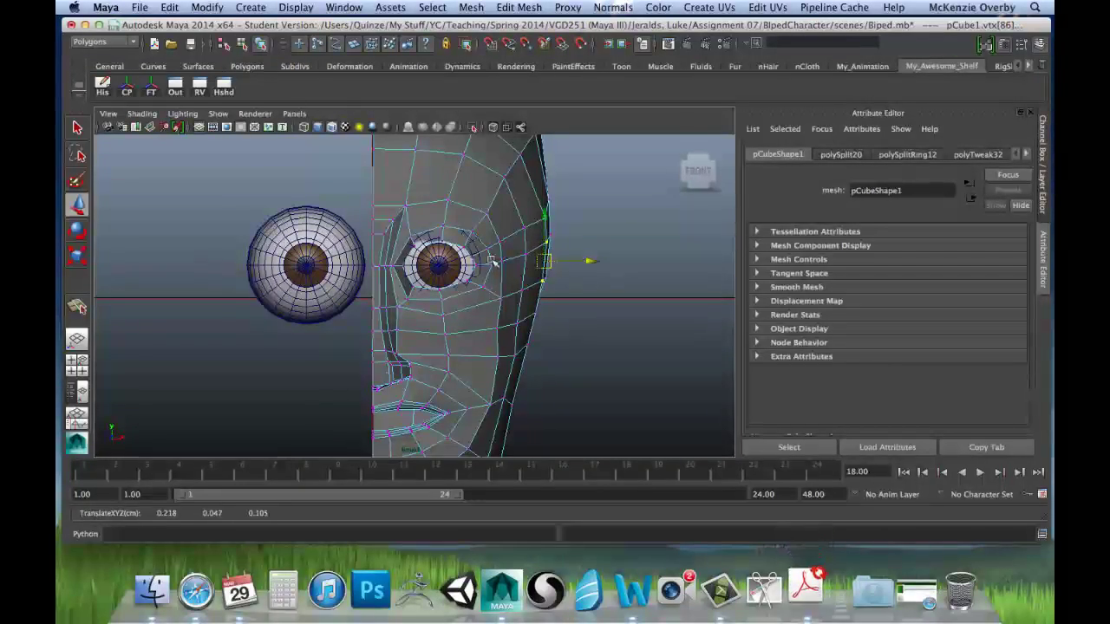
pyautogui.keyDown('alt'); pyautogui.moveTo(587, 260); pyautogui.dragTo(624, 245, button='right'); pyautogui.keyUp('alt')
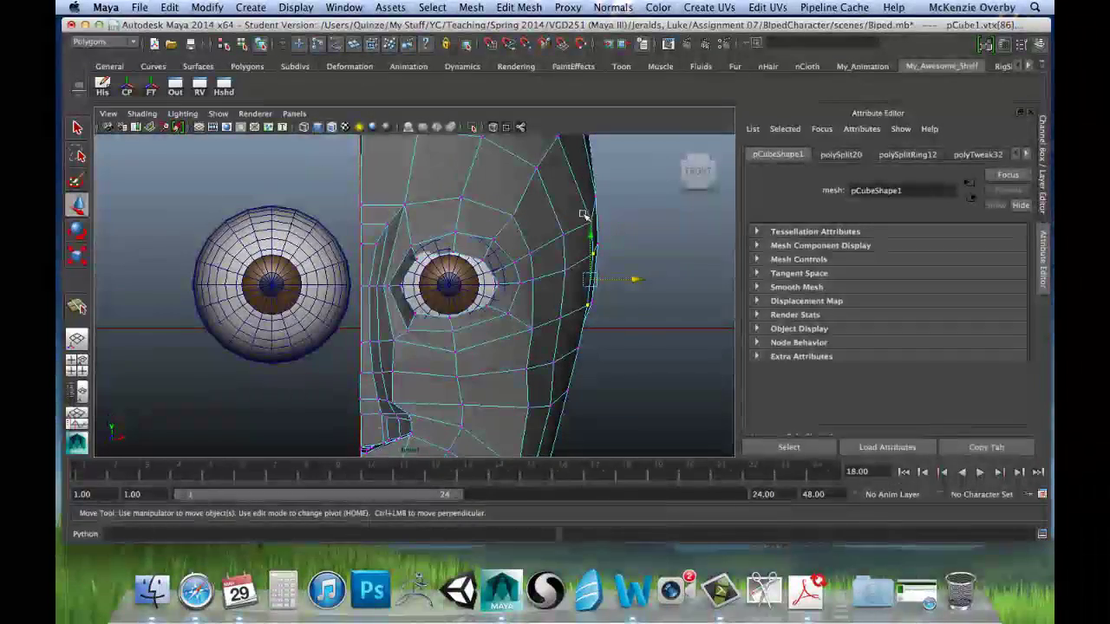
# Reposition the vertices on the head's outer edge at eye level and above the eye's outer corner in the front view.
pyautogui.click(593, 222)
pyautogui.click(591, 218)
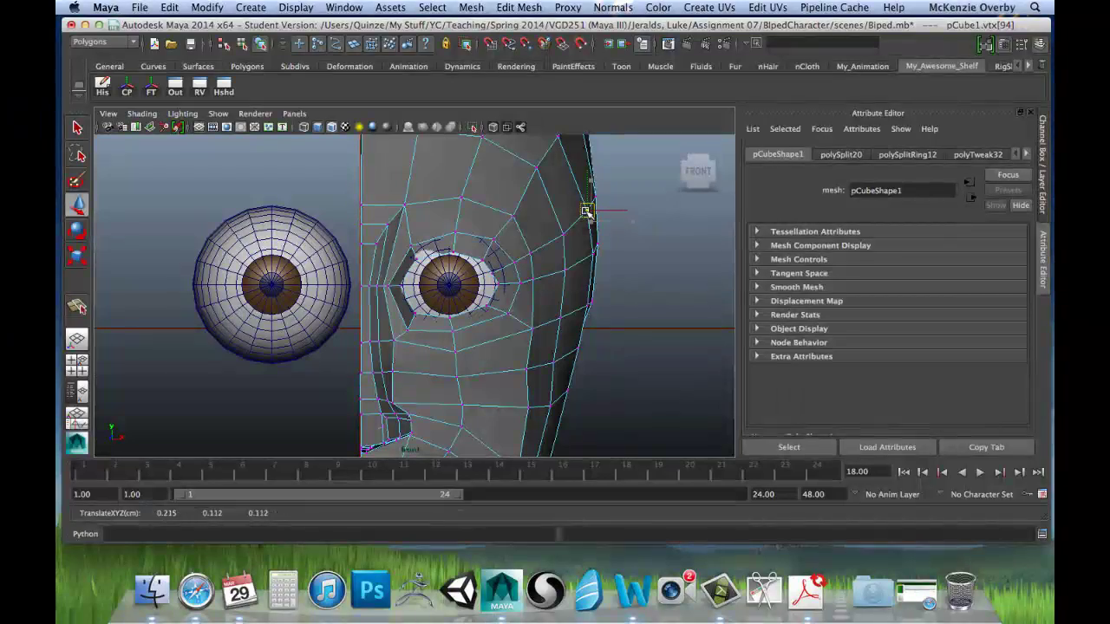
pyautogui.keyDown('alt'); pyautogui.moveTo(540, 198); pyautogui.dragTo(551, 251, button='middle'); pyautogui.keyUp('alt')
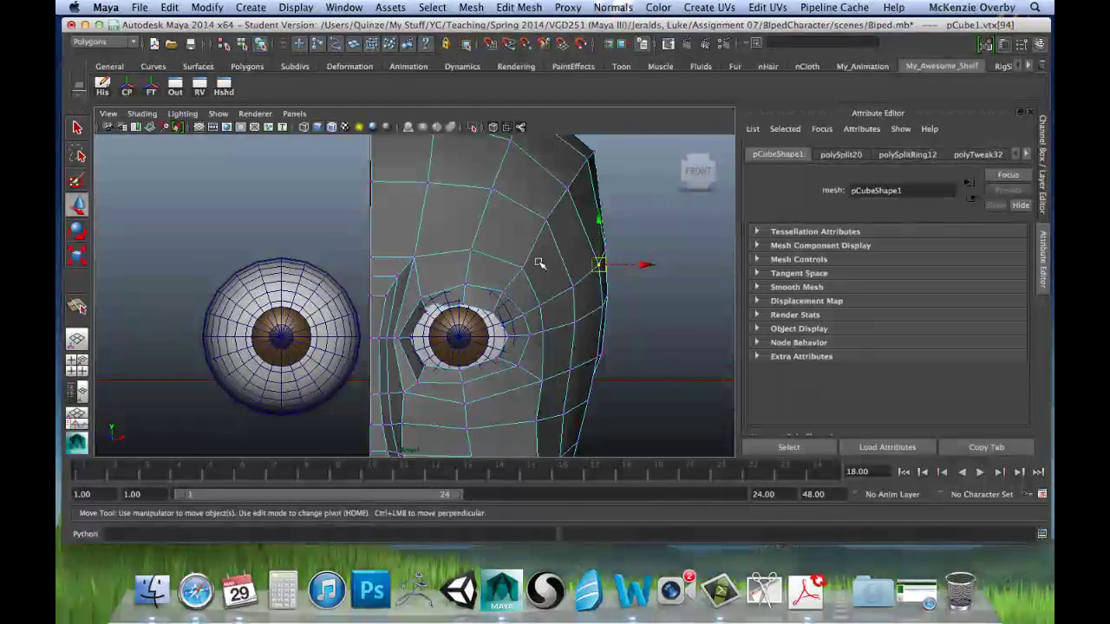
pyautogui.click(521, 269)
pyautogui.moveTo(522, 269); pyautogui.dragTo(519, 265)
# Adjust the vertices between the eye's outer side and the head's edge to even out the row just below the eye.
pyautogui.keyDown('alt'); pyautogui.moveTo(603, 361); pyautogui.dragTo(598, 246, button='middle'); pyautogui.keyUp('alt')
pyautogui.click(564, 255)
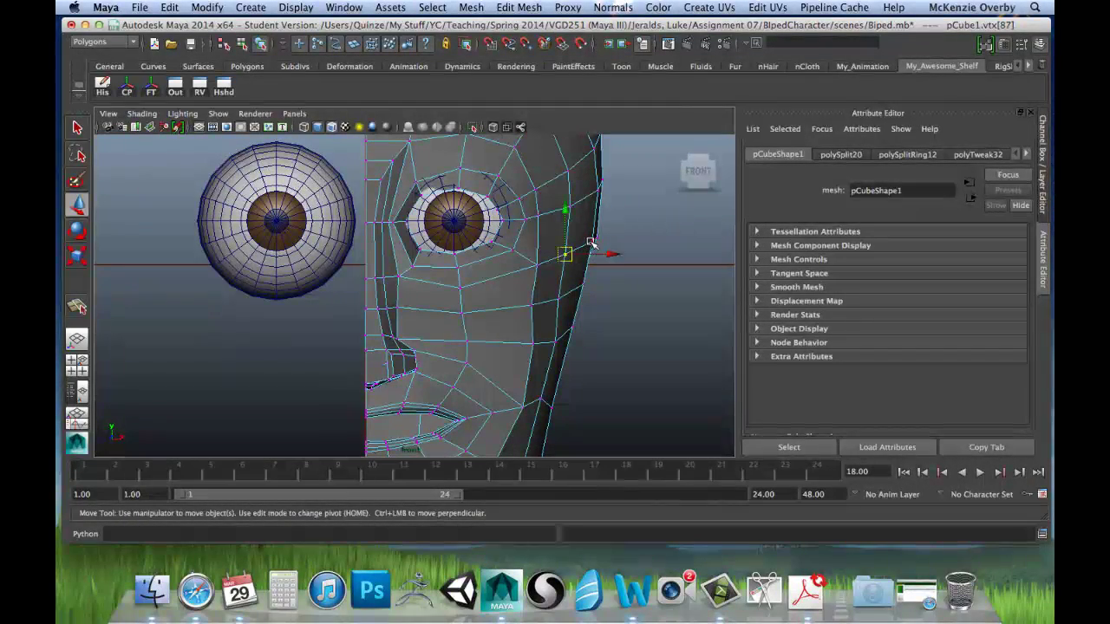
pyautogui.keyDown('shift'); pyautogui.click(593, 241); pyautogui.keyUp('shift')
pyautogui.moveTo(578, 204); pyautogui.dragTo(596, 224)
pyautogui.click(624, 243)
pyautogui.click(594, 249)
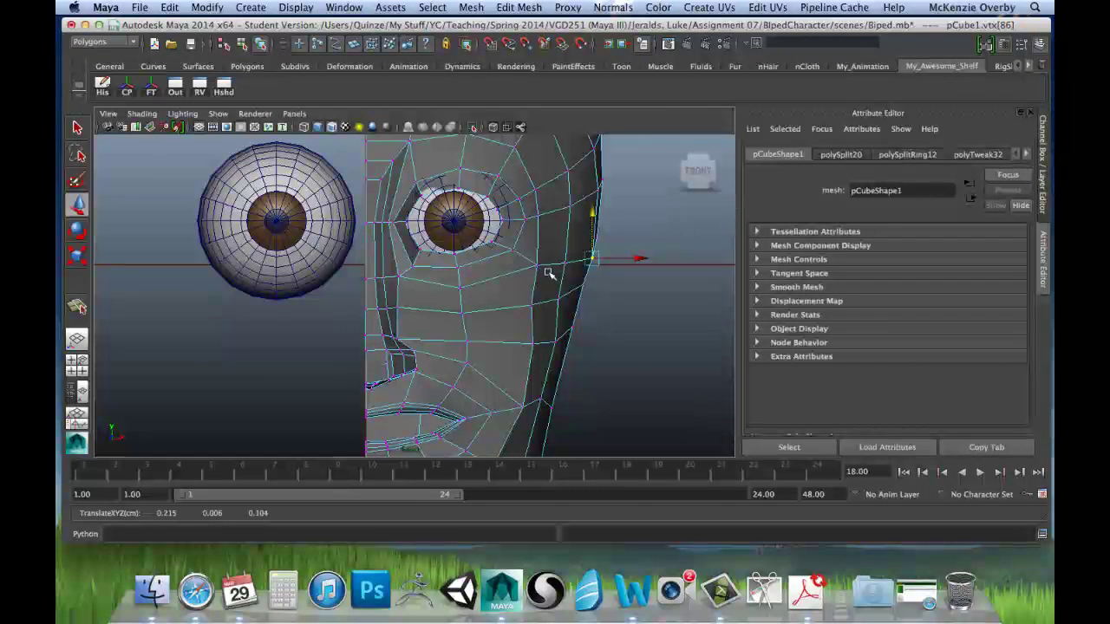
pyautogui.click(539, 215)
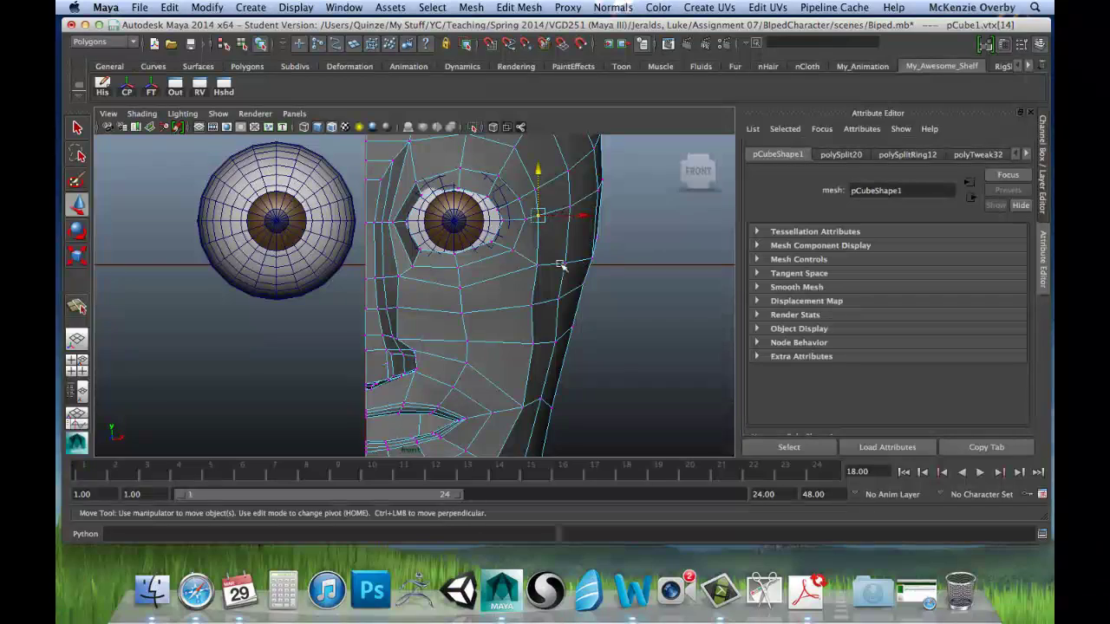
# Move the outer cheek vertices at nose level to straighten the edge rows running to the side of the head.
pyautogui.keyDown('alt'); pyautogui.moveTo(577, 288); pyautogui.dragTo(583, 241, button='middle'); pyautogui.keyUp('alt')
pyautogui.click(566, 250)
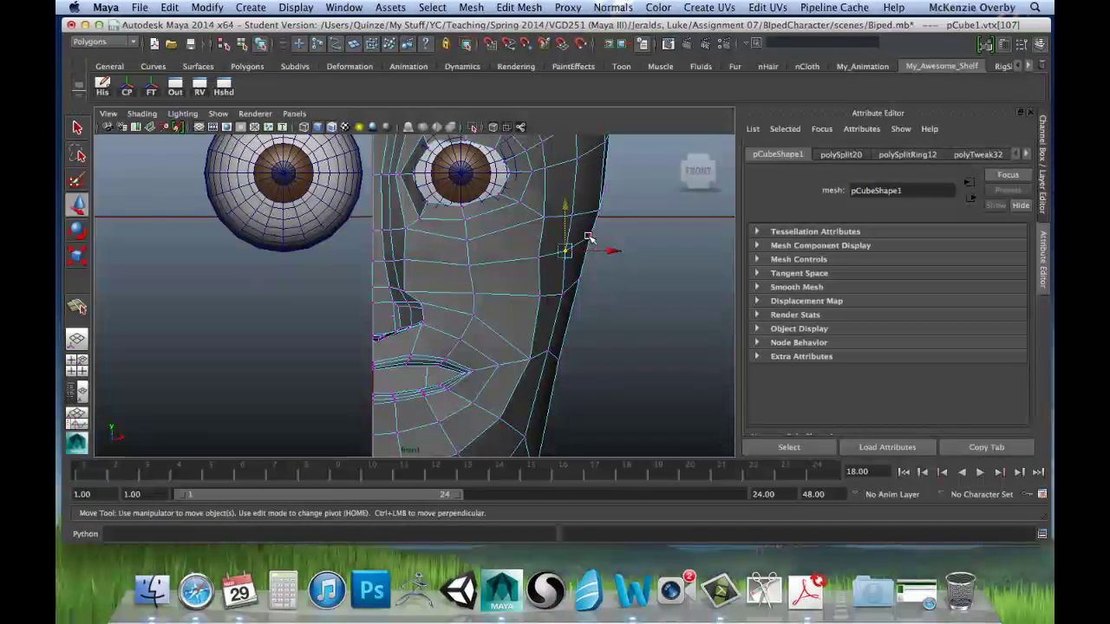
pyautogui.moveTo(564, 211); pyautogui.dragTo(595, 224)
pyautogui.click(588, 235)
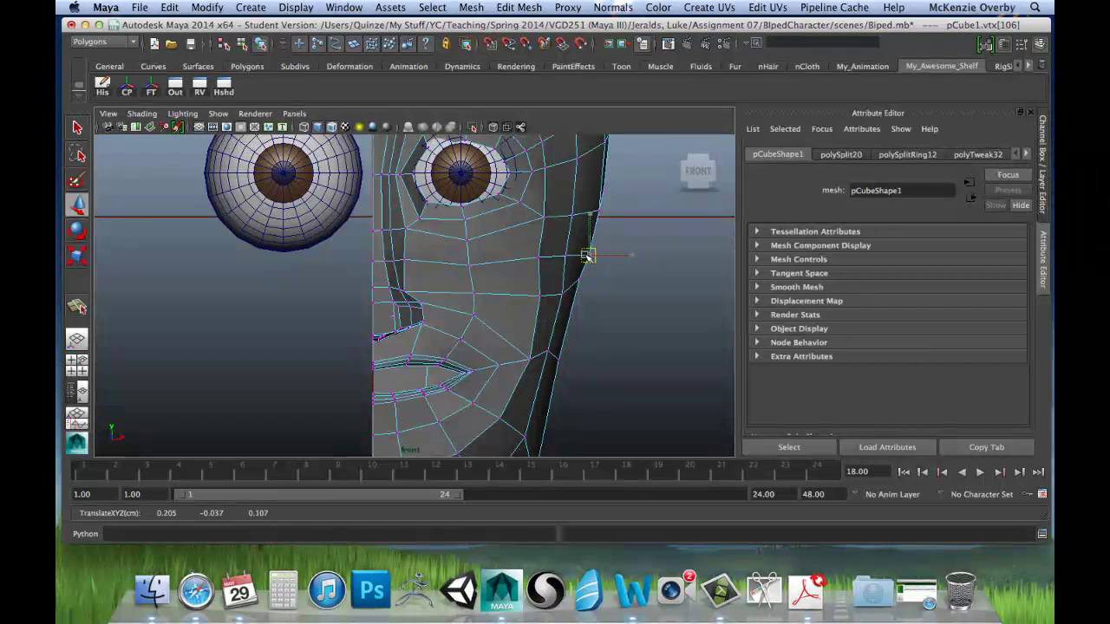
pyautogui.click(566, 256)
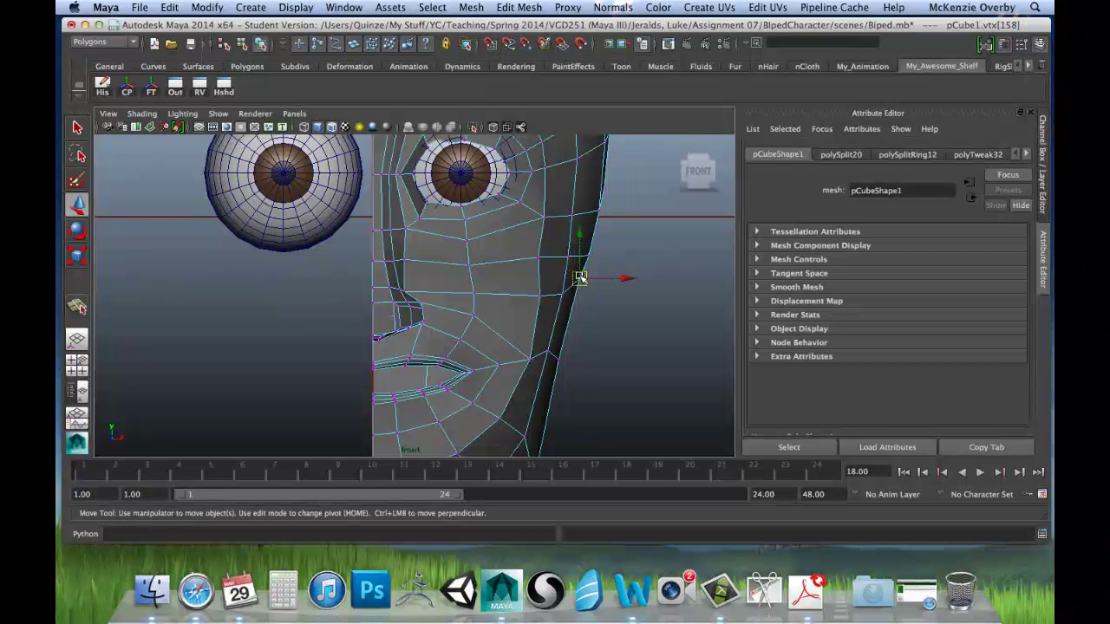
pyautogui.click(578, 294)
# Align the jaw-side vertices level with the mouth corner to smooth the face outline.
pyautogui.keyDown('alt'); pyautogui.moveTo(578, 293); pyautogui.dragTo(585, 231, button='middle'); pyautogui.keyUp('alt')
pyautogui.click(553, 287)
pyautogui.moveTo(553, 287); pyautogui.dragTo(551, 300)
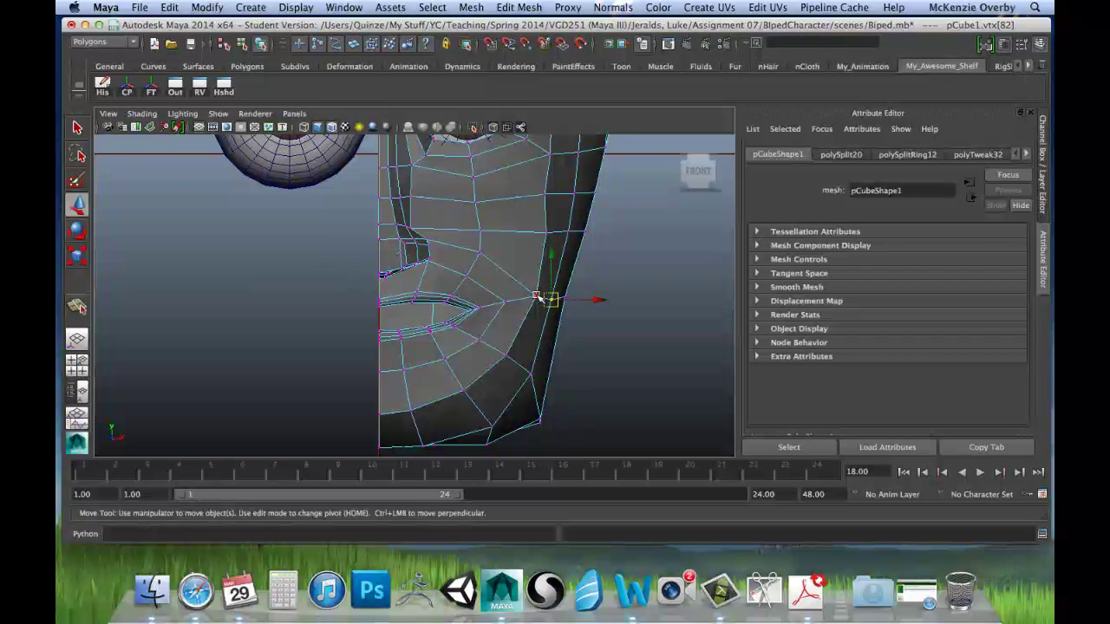
pyautogui.click(536, 297)
pyautogui.moveTo(535, 300)
pyautogui.mouseDown()
pyautogui.moveTo(502, 302)
pyautogui.moveTo(566, 303)
pyautogui.moveTo(552, 300)
pyautogui.mouseUp()
pyautogui.click(505, 303)
pyautogui.click(566, 297)
pyautogui.click(551, 299)
# Reposition the vertices along the jaw's lower edge in the front view to round the chin's underside.
pyautogui.click(542, 413)
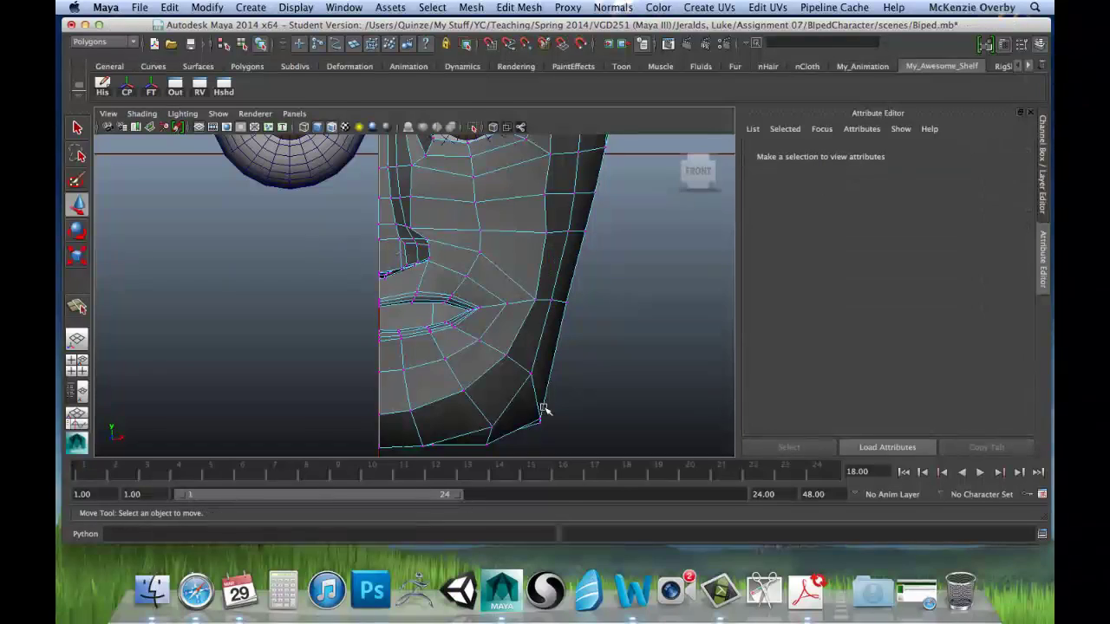
pyautogui.click(539, 418)
pyautogui.moveTo(539, 418); pyautogui.dragTo(538, 395)
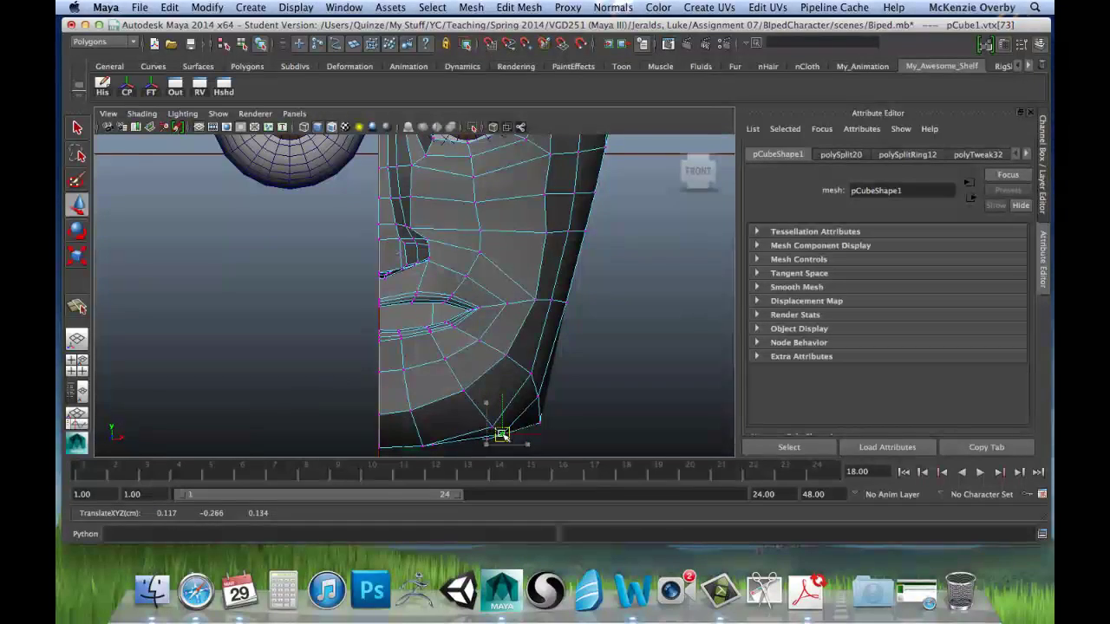
pyautogui.keyDown('alt'); pyautogui.moveTo(503, 434); pyautogui.dragTo(510, 398, button='middle'); pyautogui.keyUp('alt')
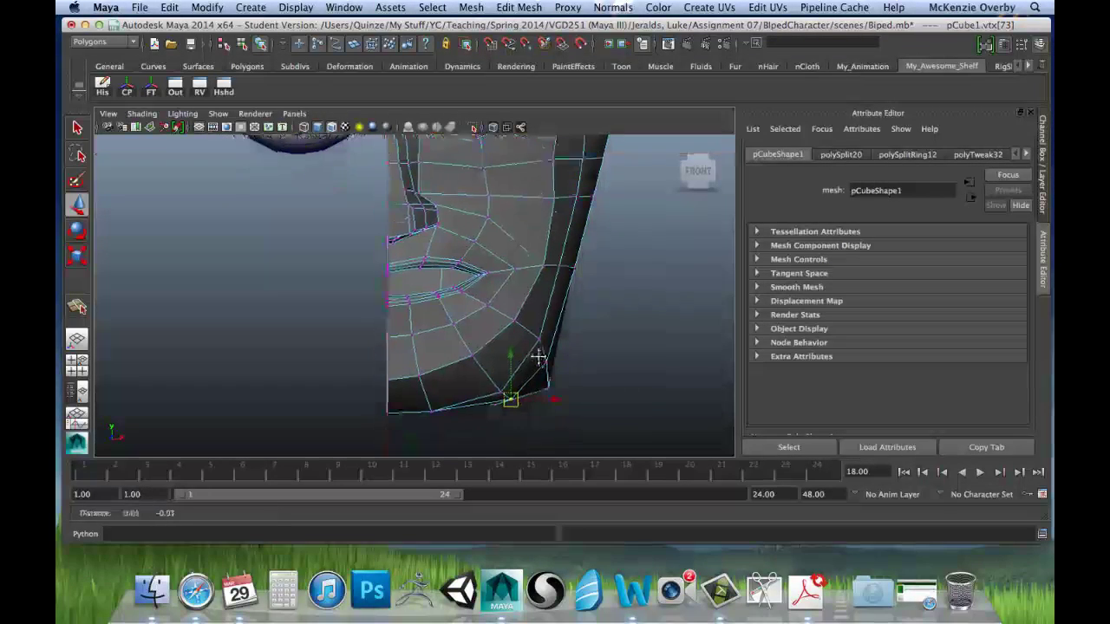
pyautogui.click(442, 407)
pyautogui.moveTo(443, 413); pyautogui.dragTo(438, 416)
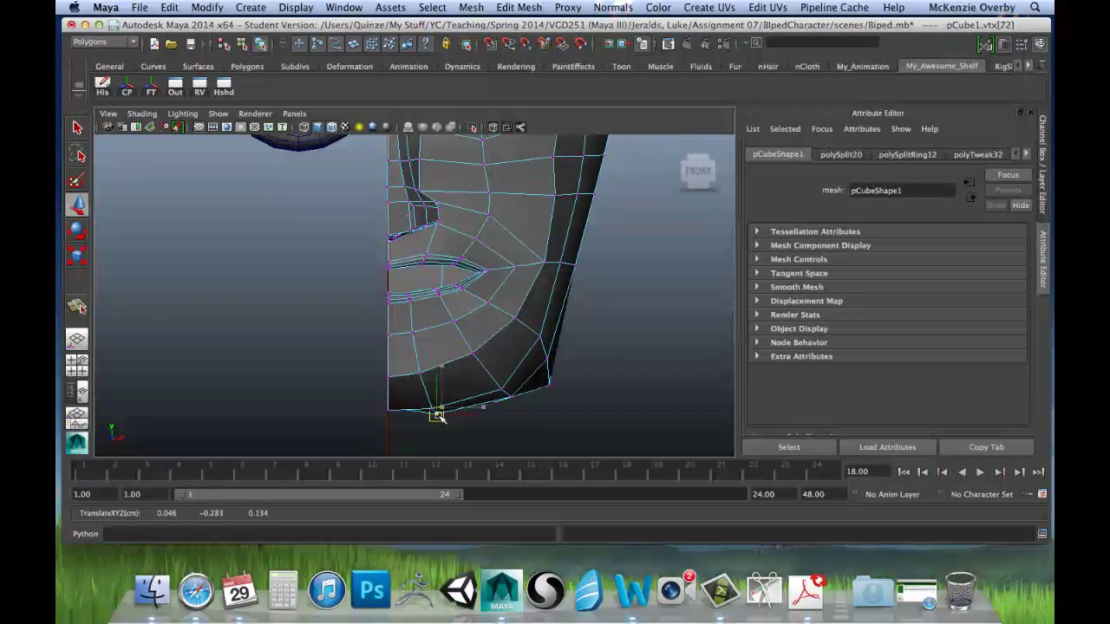
pyautogui.keyDown('alt'); pyautogui.moveTo(420, 392); pyautogui.dragTo(420, 378, button='middle'); pyautogui.keyUp('alt')
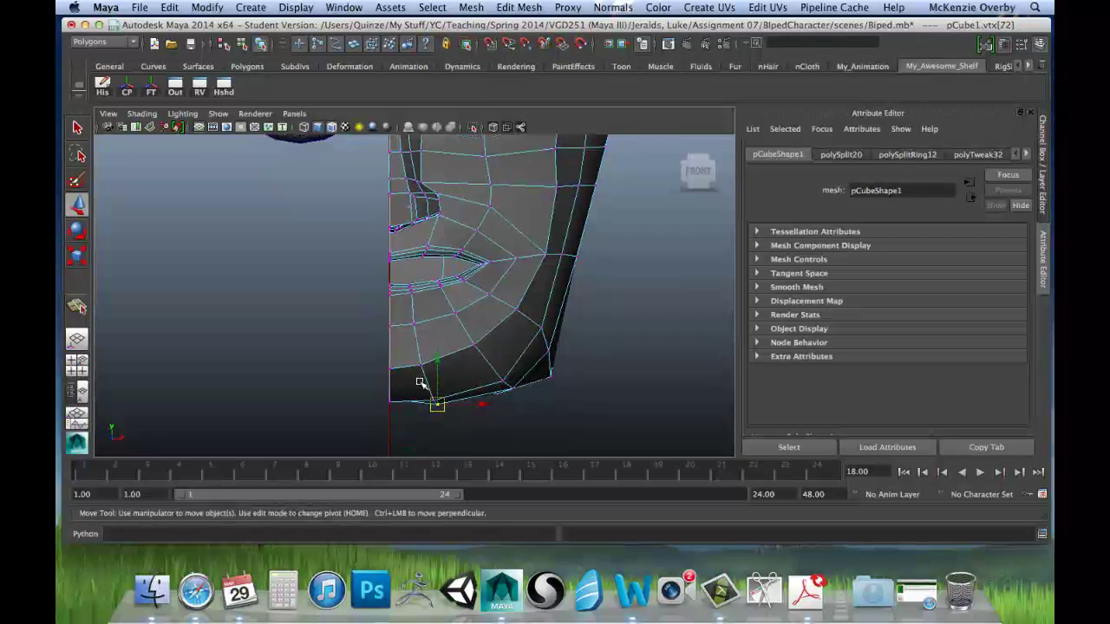
# Lower the chin's centre-line vertex slightly in perspective, and shift the jaw corner vertex in the front view.
pyautogui.press('space')
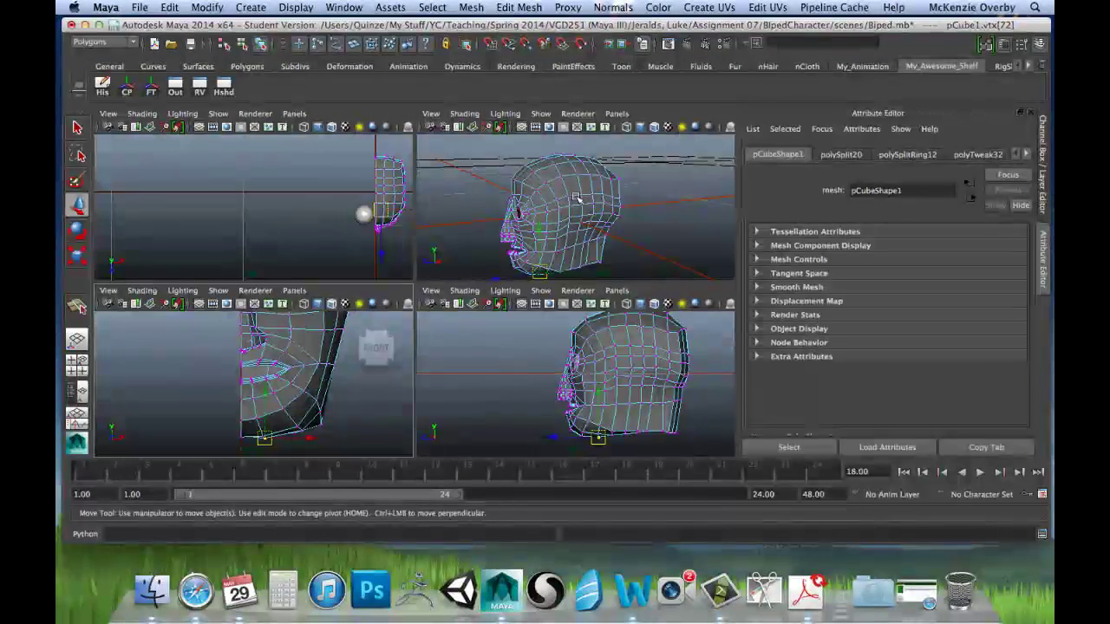
pyautogui.press('space')
pyautogui.keyDown('alt'); pyautogui.moveTo(509, 280); pyautogui.dragTo(371, 335); pyautogui.keyUp('alt')
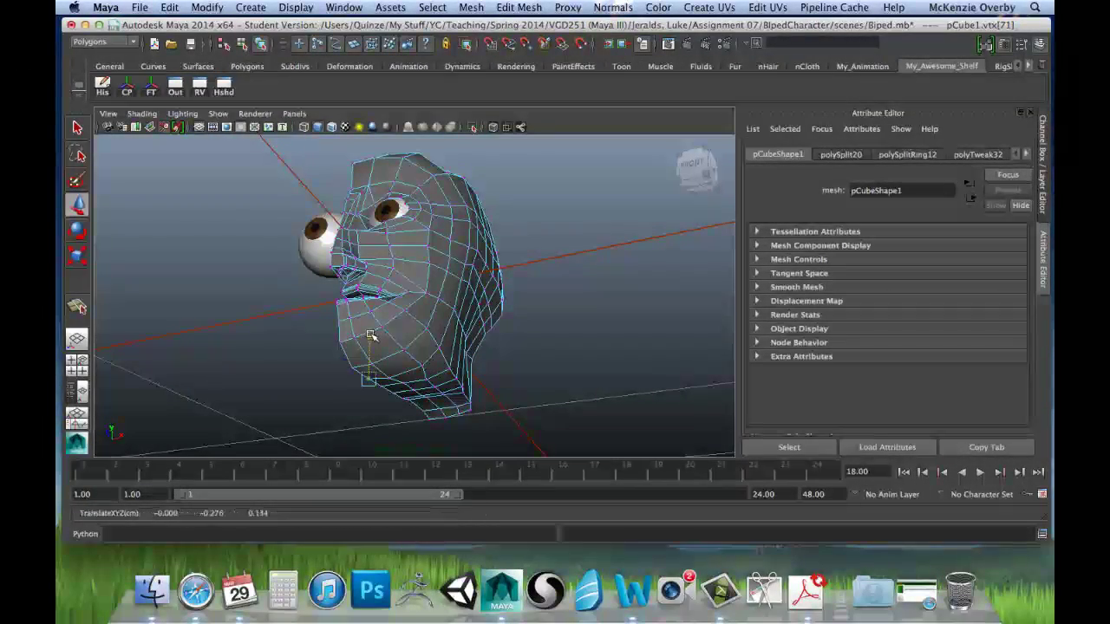
pyautogui.press('space')
pyautogui.press('space')
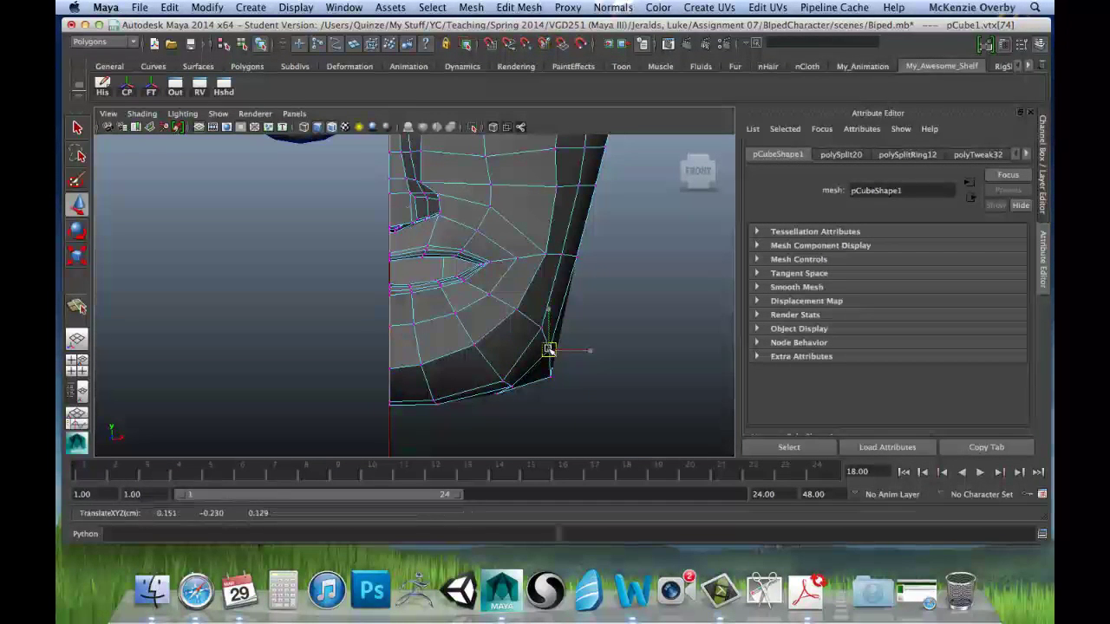
pyautogui.moveTo(549, 350); pyautogui.dragTo(546, 345)
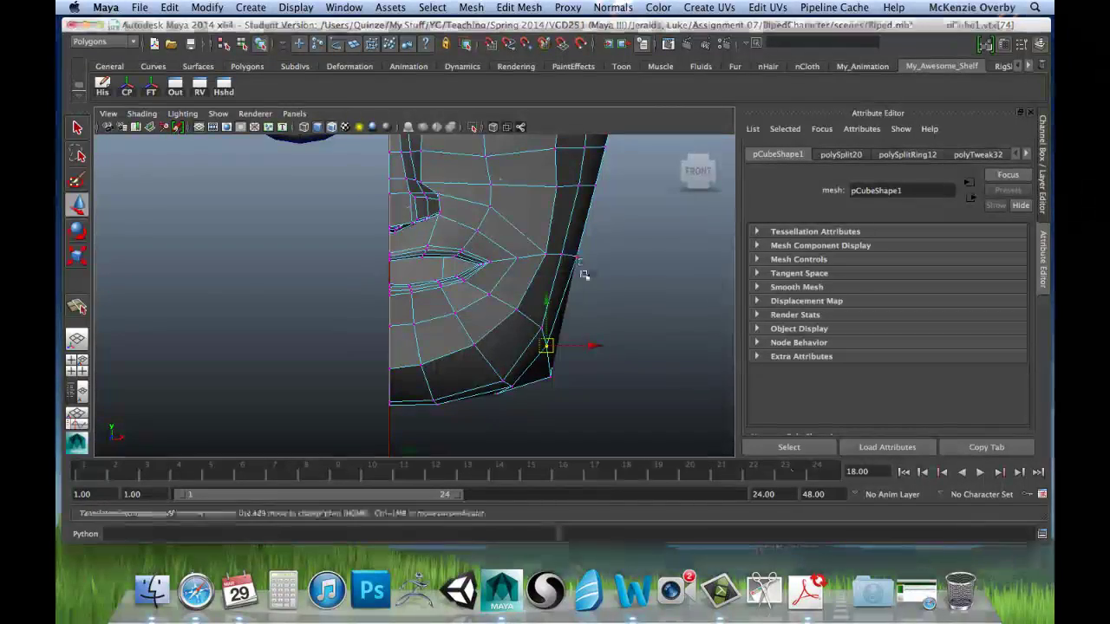
# Examine the jaw, face profile and brow of the head in the perspective and side views.
pyautogui.press('space')
pyautogui.press('space')
pyautogui.keyDown('alt'); pyautogui.moveTo(569, 274); pyautogui.dragTo(295, 347); pyautogui.keyUp('alt')
pyautogui.press('space')
pyautogui.press('space')
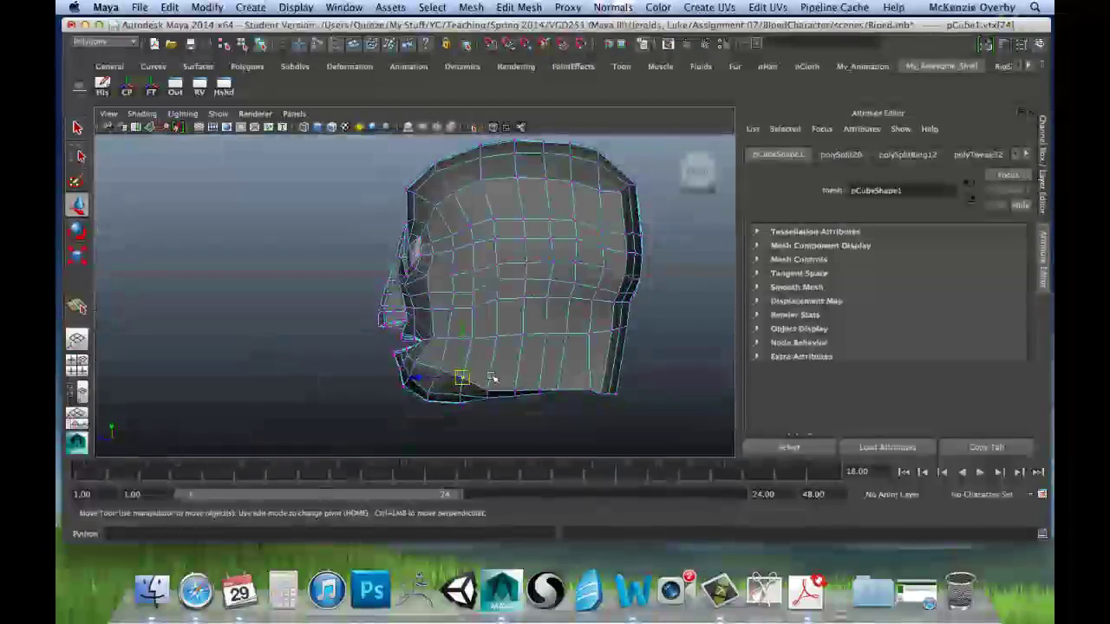
pyautogui.scroll(5, 496, 381)
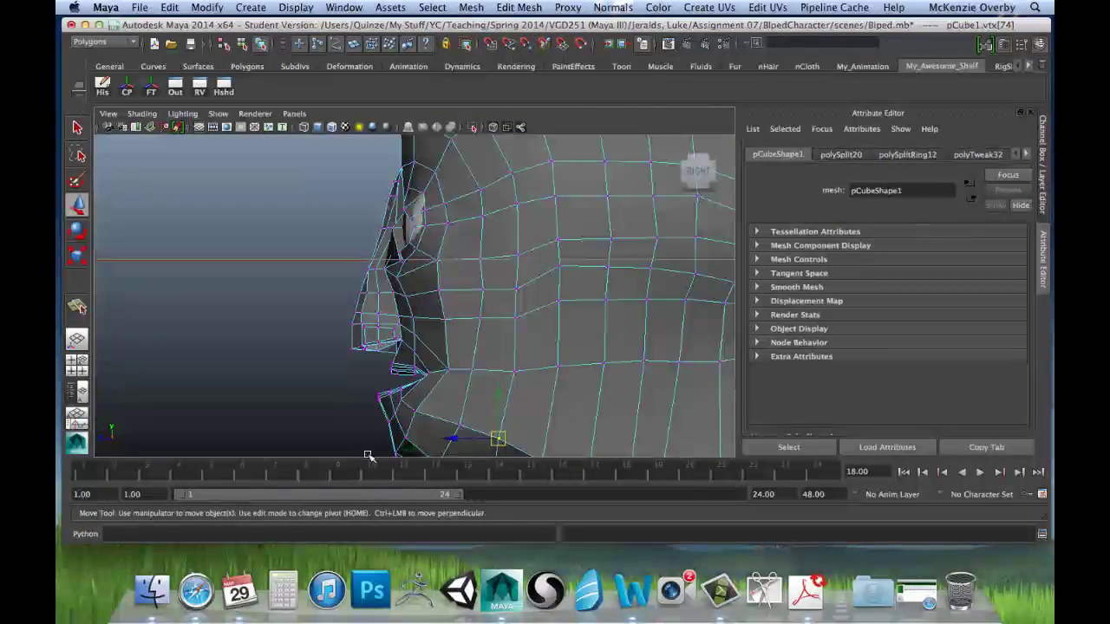
pyautogui.keyDown('alt'); pyautogui.moveTo(425, 373); pyautogui.dragTo(424, 339, button='middle'); pyautogui.keyUp('alt')
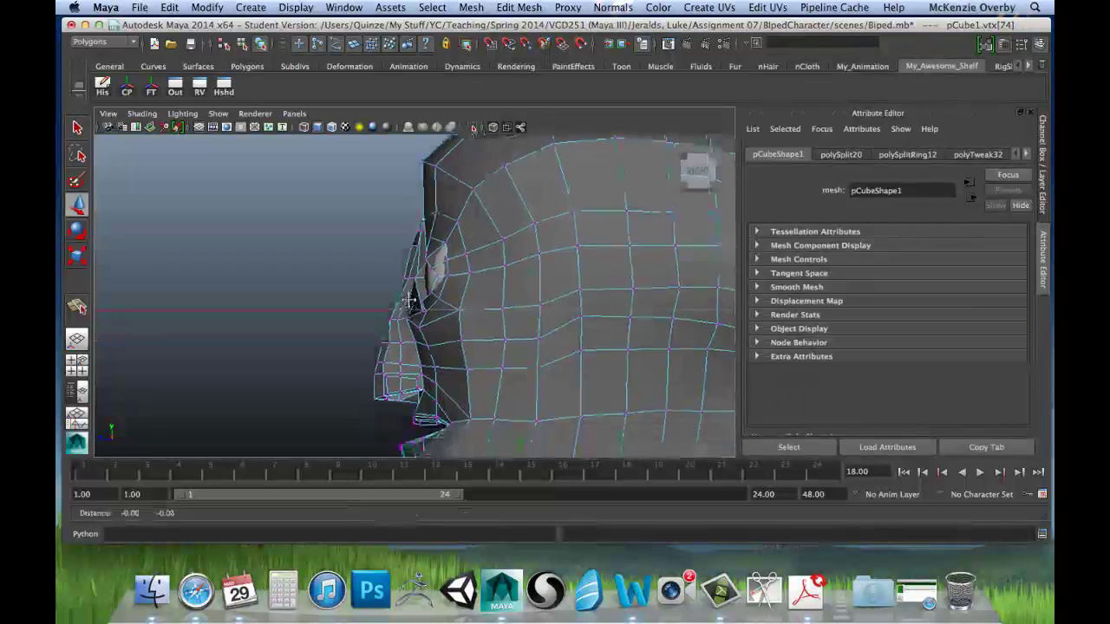
pyautogui.keyDown('alt'); pyautogui.moveTo(411, 300); pyautogui.dragTo(415, 356, button='middle'); pyautogui.keyUp('alt')
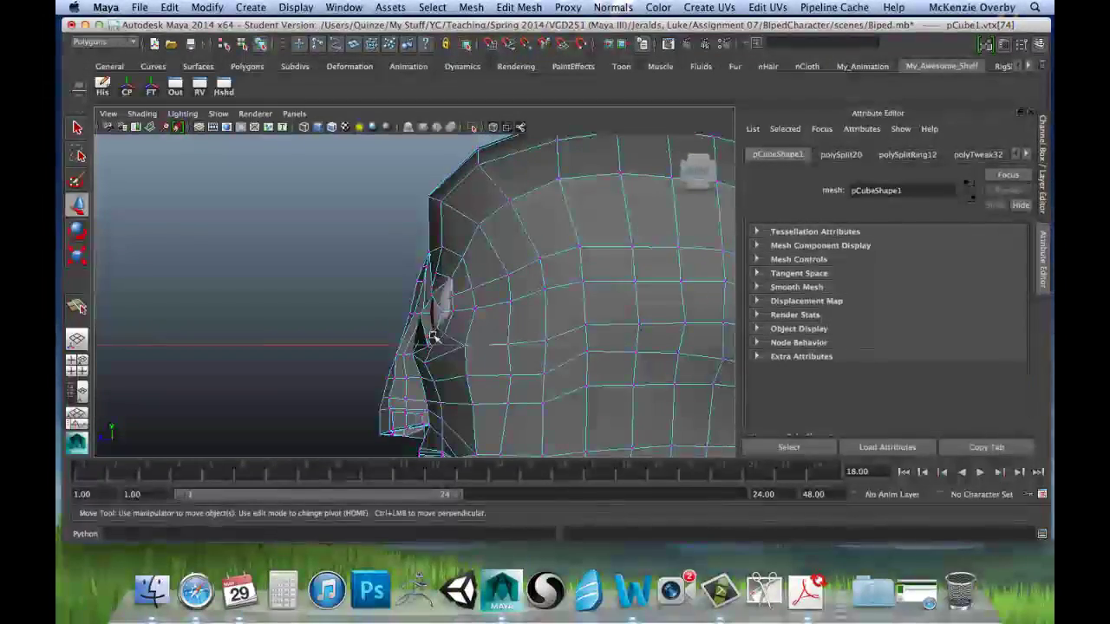
pyautogui.keyDown('alt'); pyautogui.moveTo(434, 264); pyautogui.dragTo(464, 279, button='right'); pyautogui.keyUp('alt')
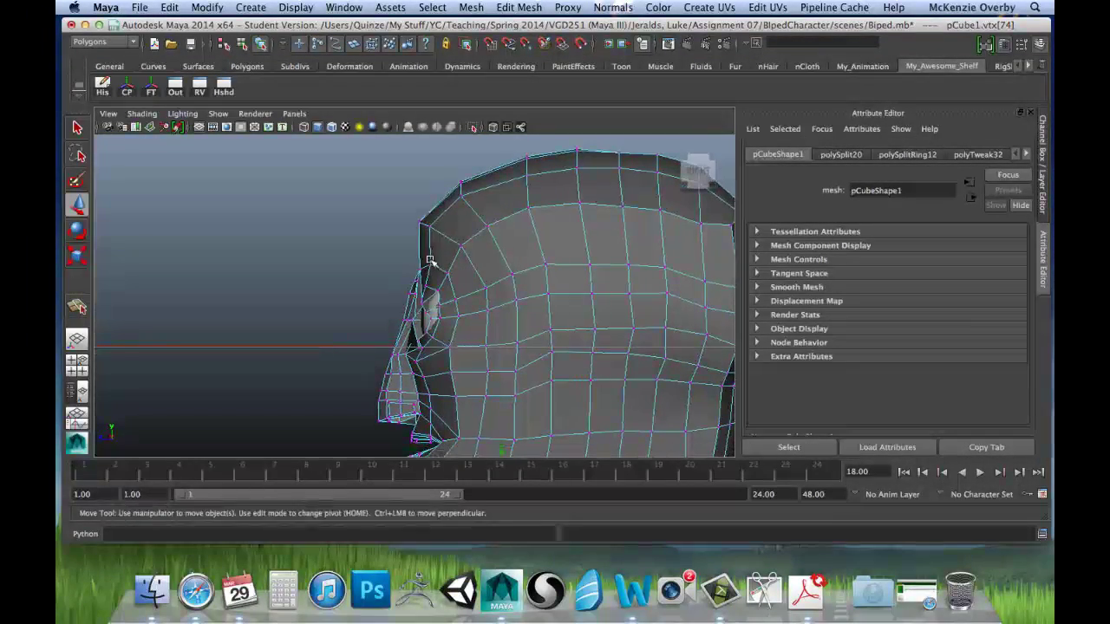
pyautogui.press('space')
pyautogui.press('space')
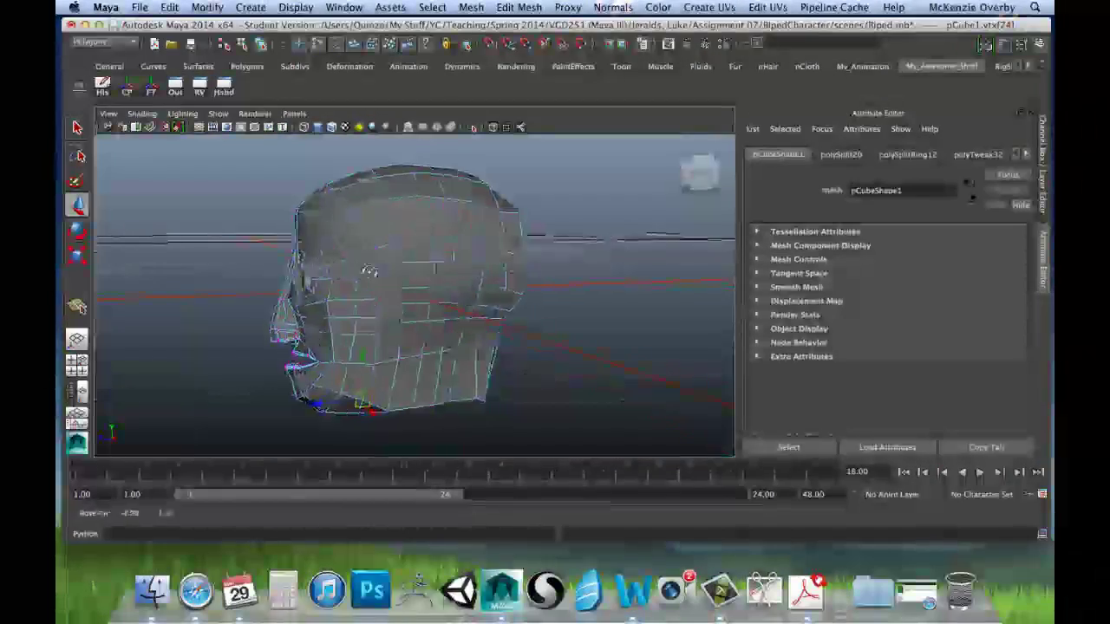
pyautogui.keyDown('alt'); pyautogui.moveTo(369, 272); pyautogui.dragTo(333, 265); pyautogui.keyUp('alt')
pyautogui.press('space')
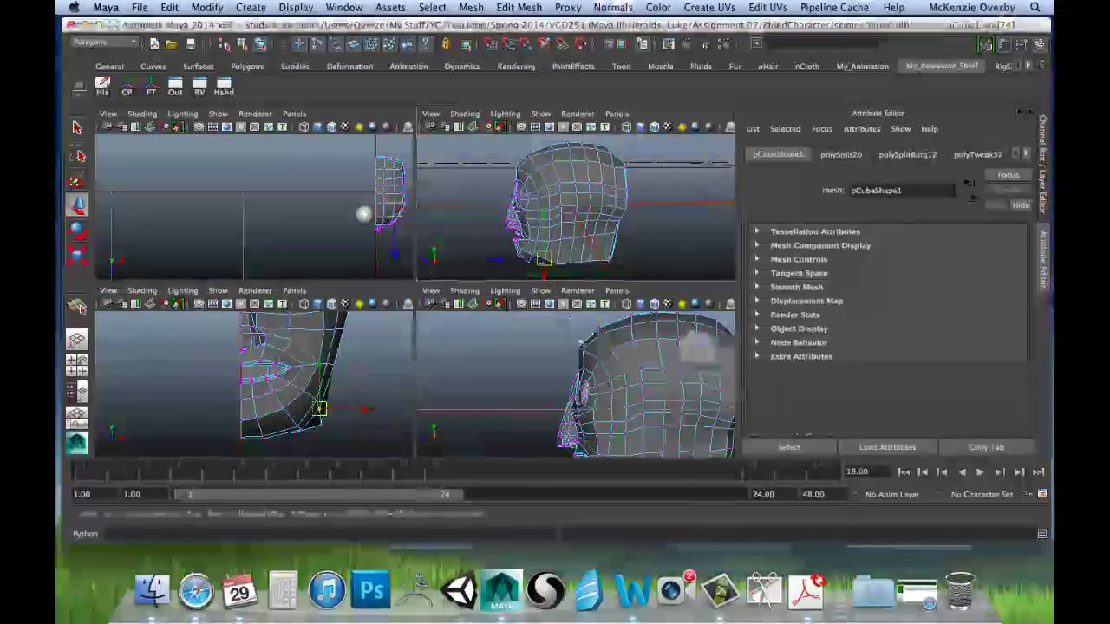
pyautogui.press('space')
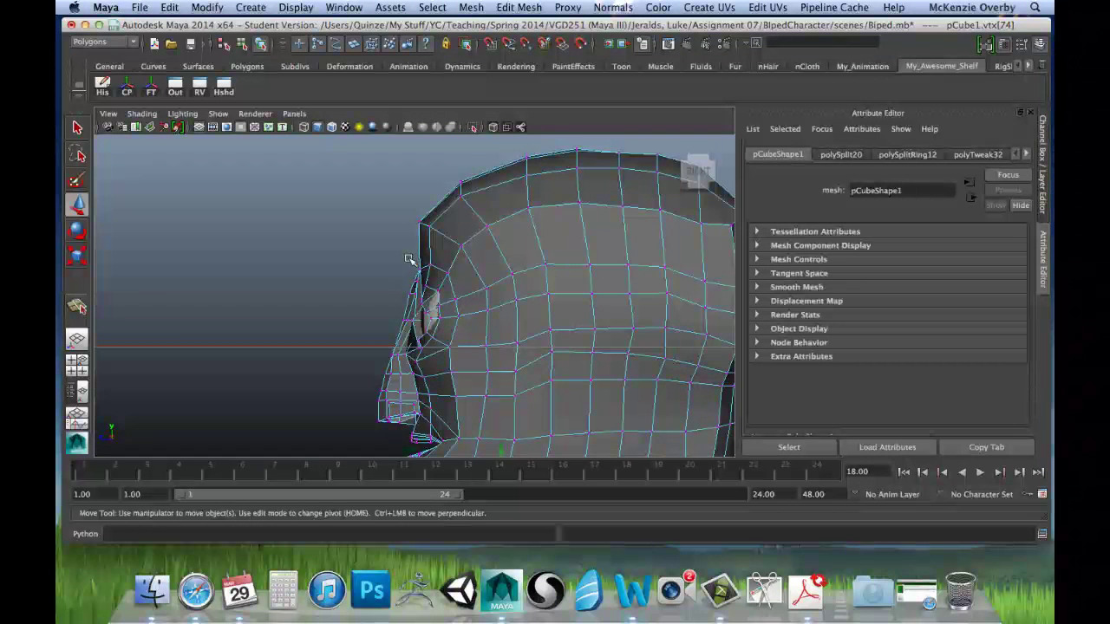
# Select the brow vertices above the eye in the side view and pull them forward.
pyautogui.moveTo(455, 284); pyautogui.dragTo(453, 284)
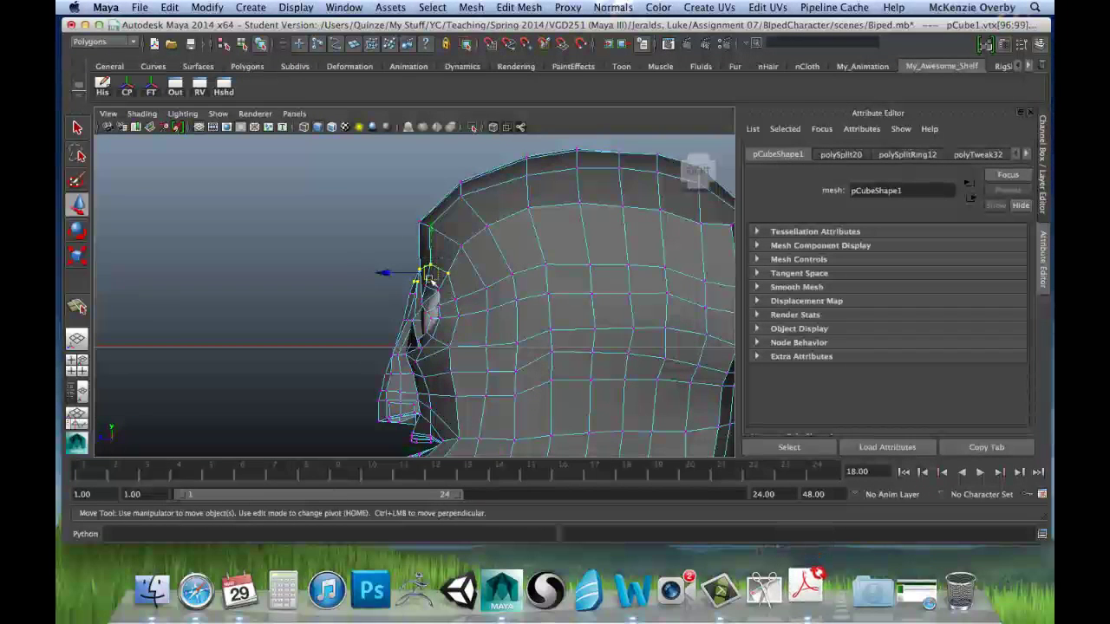
pyautogui.keyDown('alt'); pyautogui.moveTo(319, 280); pyautogui.dragTo(503, 289, button='right'); pyautogui.keyUp('alt')
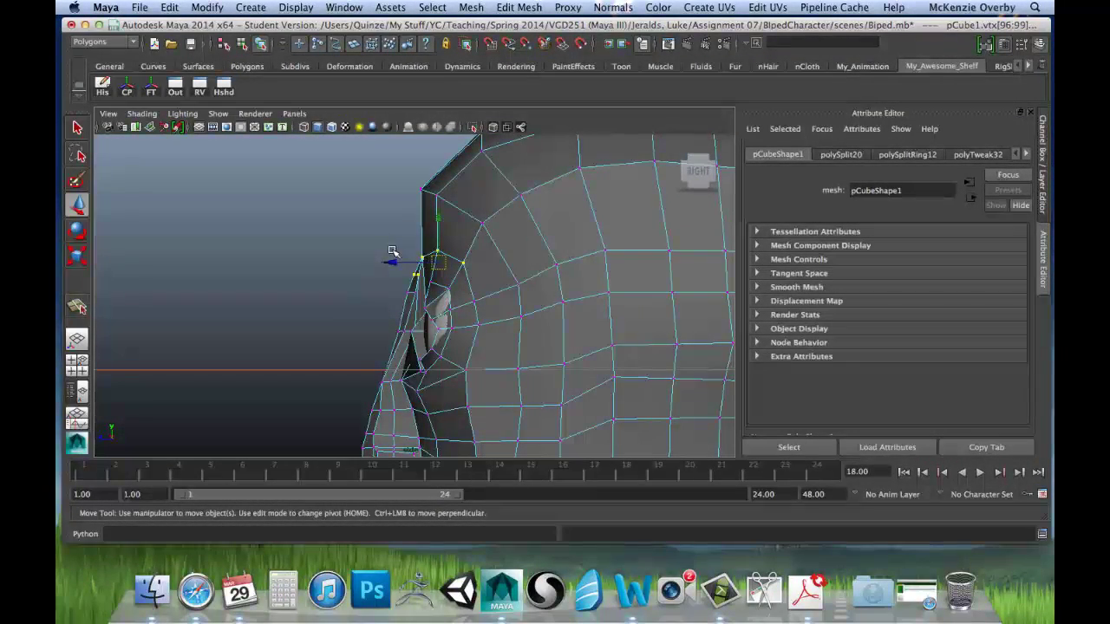
pyautogui.moveTo(405, 260); pyautogui.dragTo(375, 268)
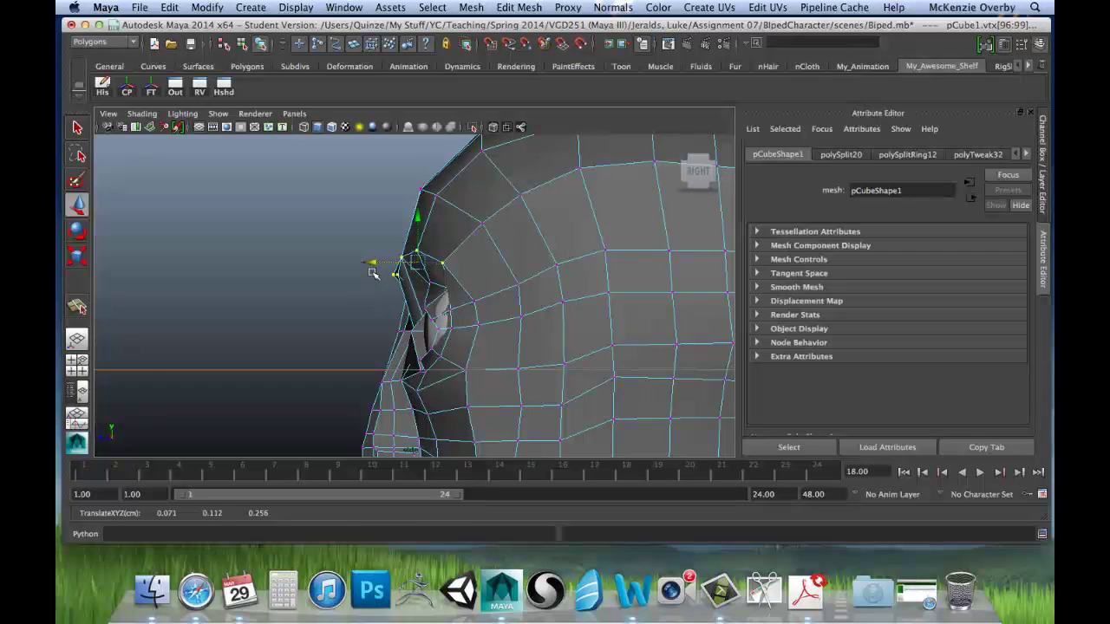
# Inspect the brow close up in perspective and return the head mesh to vertex selection.
pyautogui.press('space')
pyautogui.press('space')
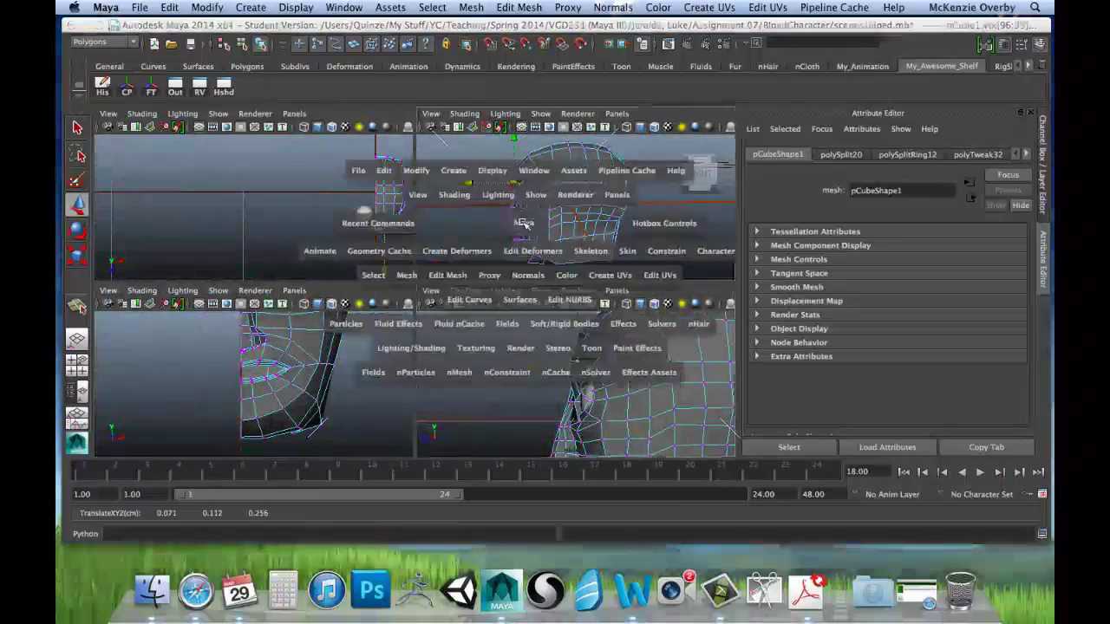
pyautogui.keyDown('alt'); pyautogui.moveTo(380, 263); pyautogui.dragTo(272, 240); pyautogui.keyUp('alt')
pyautogui.keyDown('alt'); pyautogui.moveTo(271, 240); pyautogui.dragTo(325, 243, button='right'); pyautogui.keyUp('alt')
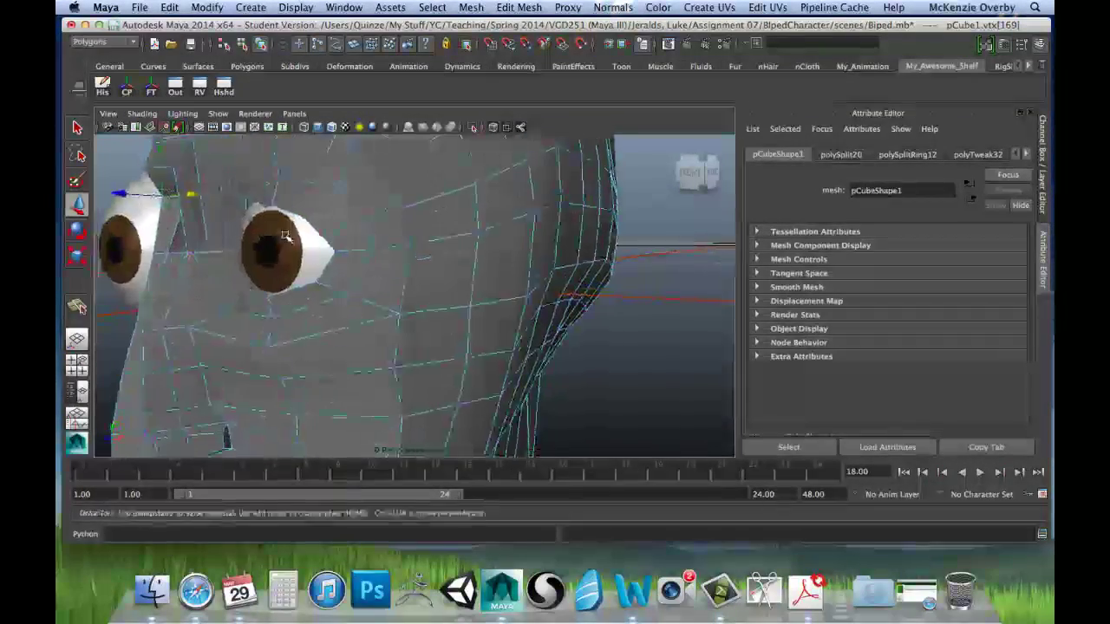
pyautogui.keyDown('alt'); pyautogui.moveTo(326, 243); pyautogui.dragTo(460, 324, button='middle'); pyautogui.keyUp('alt')
pyautogui.click(246, 268)
pyautogui.keyDown('alt'); pyautogui.moveTo(299, 268); pyautogui.dragTo(344, 270); pyautogui.keyUp('alt')
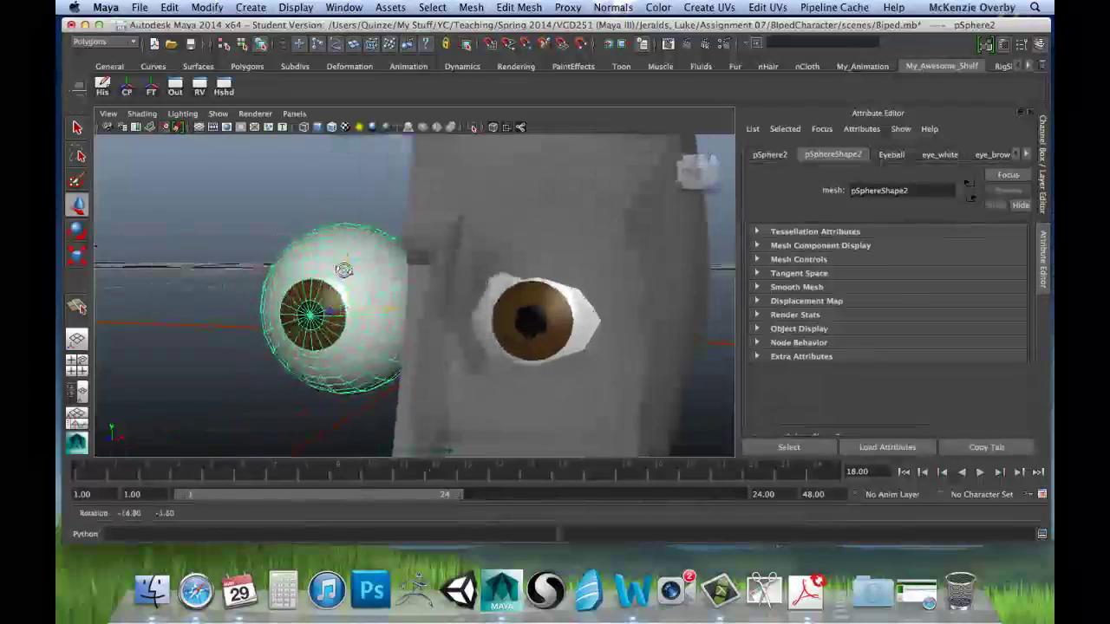
pyautogui.click(428, 265)
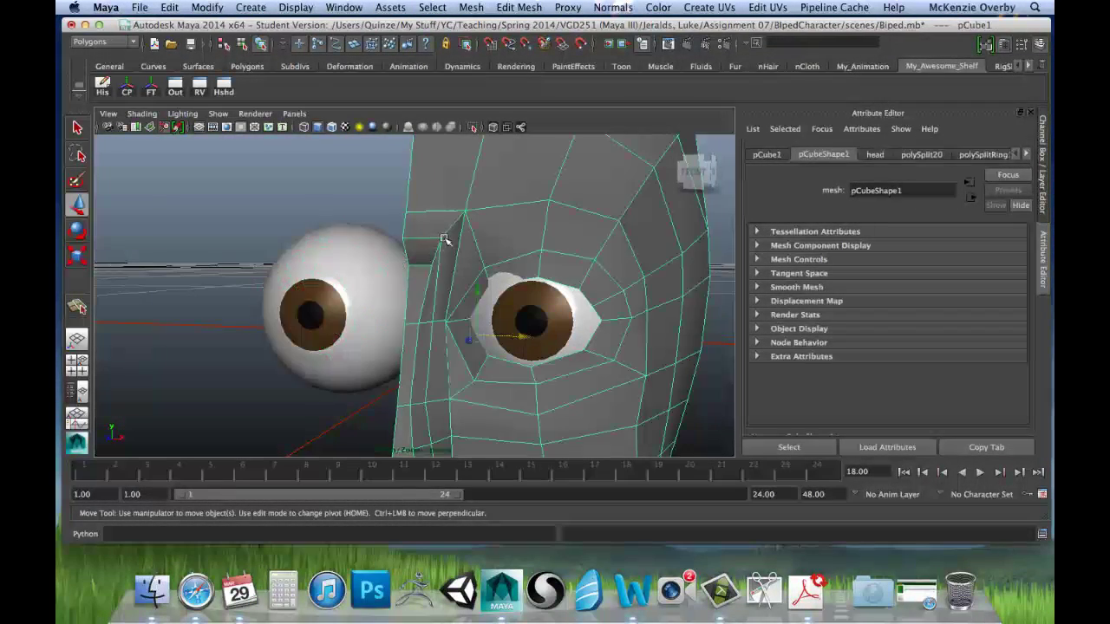
pyautogui.rightClick(435, 256)
pyautogui.moveTo(395, 257); pyautogui.dragTo(390, 256, button='right')
# Select the two vertices at the top of the nose bridge and pull them forward.
pyautogui.click(408, 265)
pyautogui.keyDown('alt'); pyautogui.moveTo(432, 267); pyautogui.dragTo(492, 272); pyautogui.keyUp('alt')
pyautogui.click(506, 325)
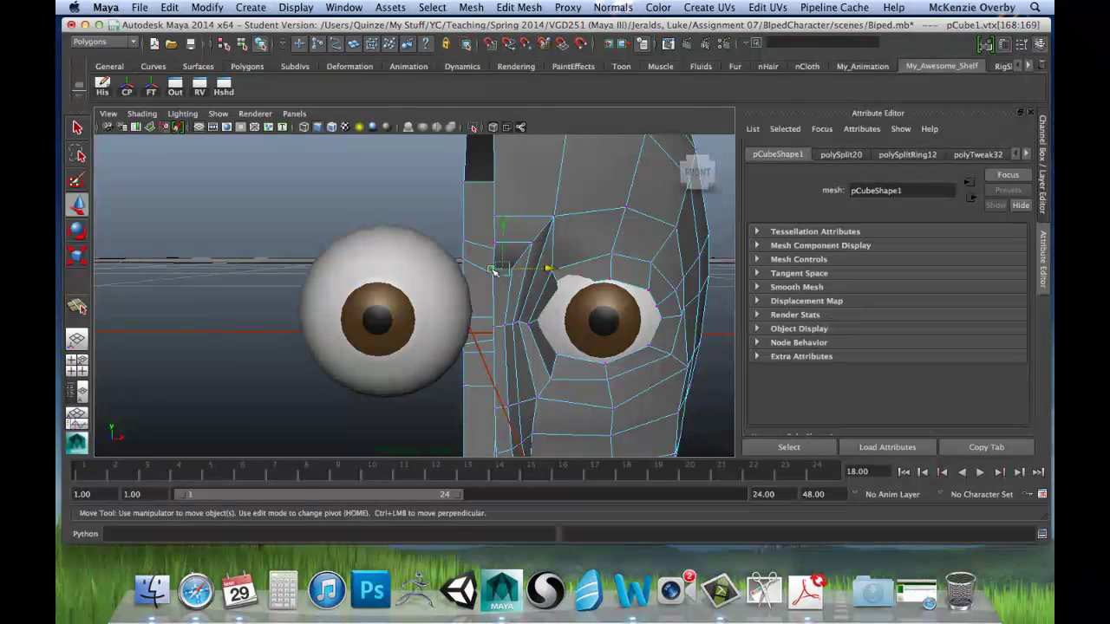
pyautogui.keyDown('alt'); pyautogui.moveTo(534, 285); pyautogui.dragTo(359, 251); pyautogui.keyUp('alt')
pyautogui.moveTo(196, 224); pyautogui.dragTo(160, 224)
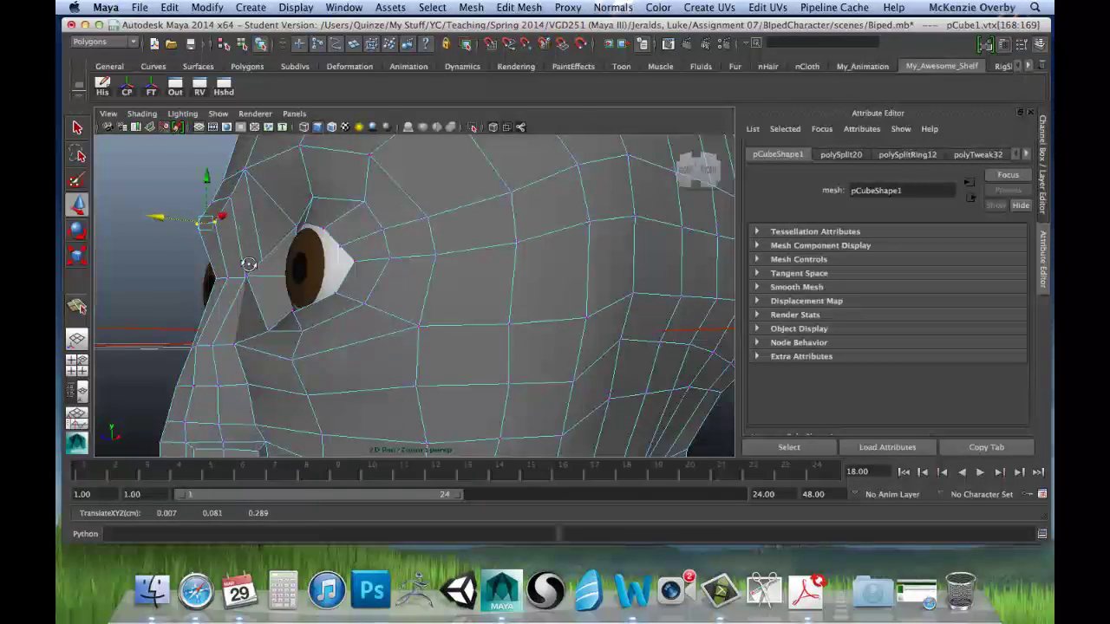
# Select the vertex beside the nose just below the inner eye corner and push it back toward the eye.
pyautogui.keyDown('alt'); pyautogui.moveTo(248, 264); pyautogui.dragTo(257, 290); pyautogui.keyUp('alt')
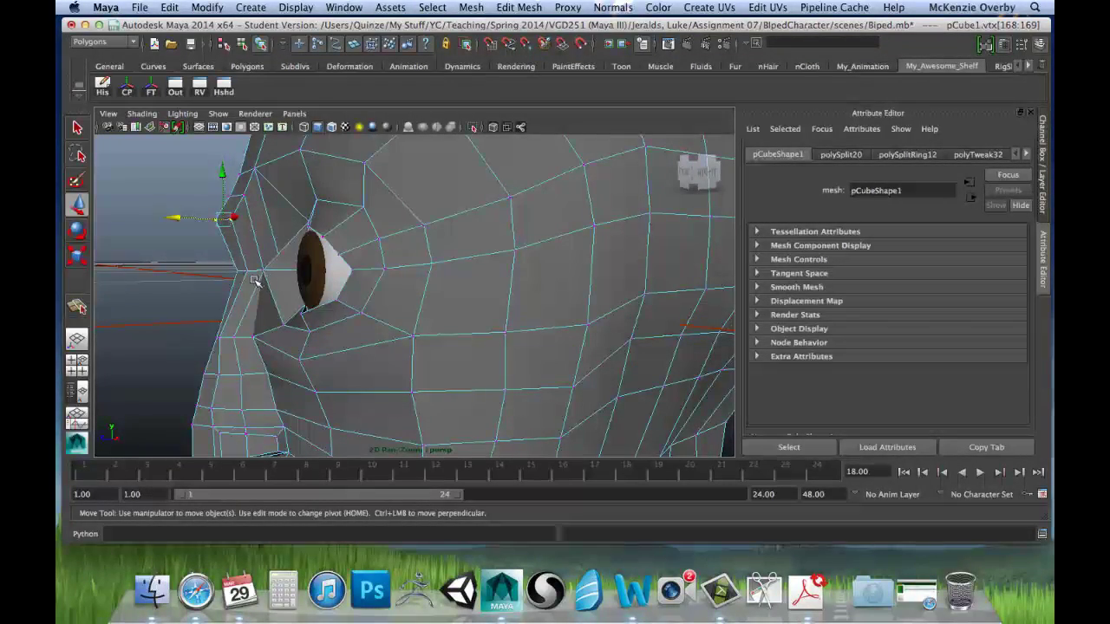
pyautogui.keyDown('alt'); pyautogui.moveTo(255, 279); pyautogui.dragTo(386, 229); pyautogui.keyUp('alt')
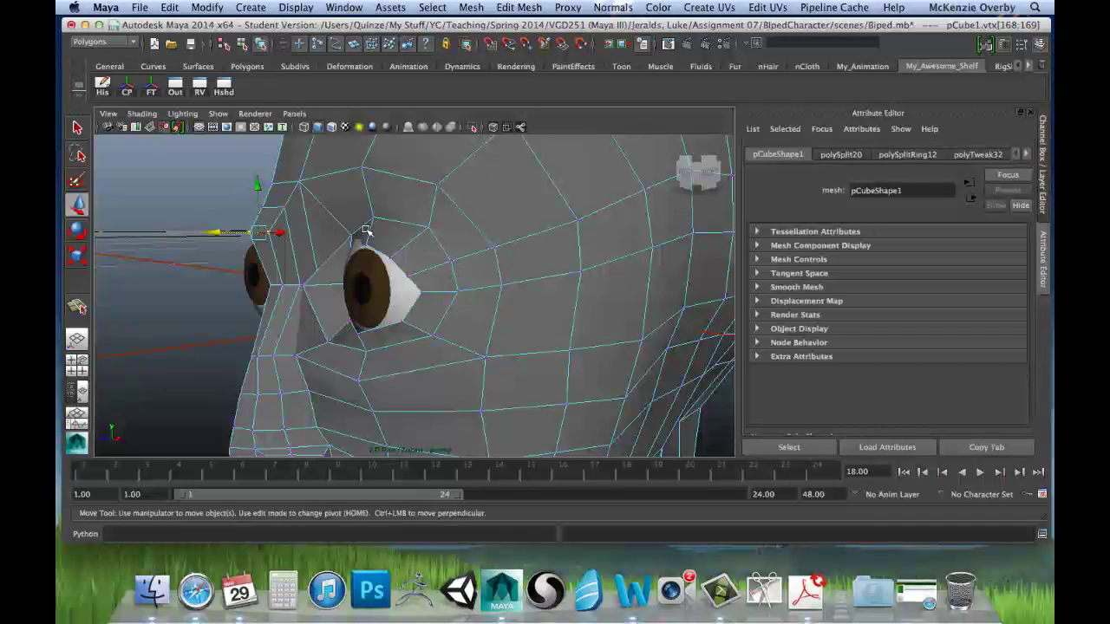
pyautogui.click(302, 286)
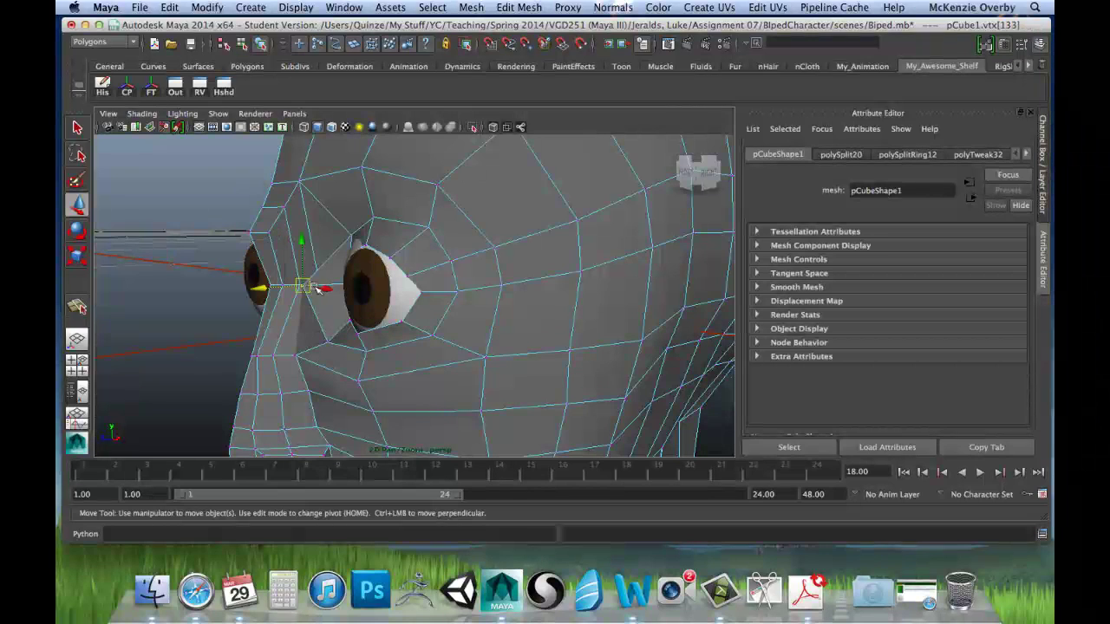
pyautogui.keyDown('alt'); pyautogui.moveTo(279, 290); pyautogui.dragTo(331, 312); pyautogui.keyUp('alt')
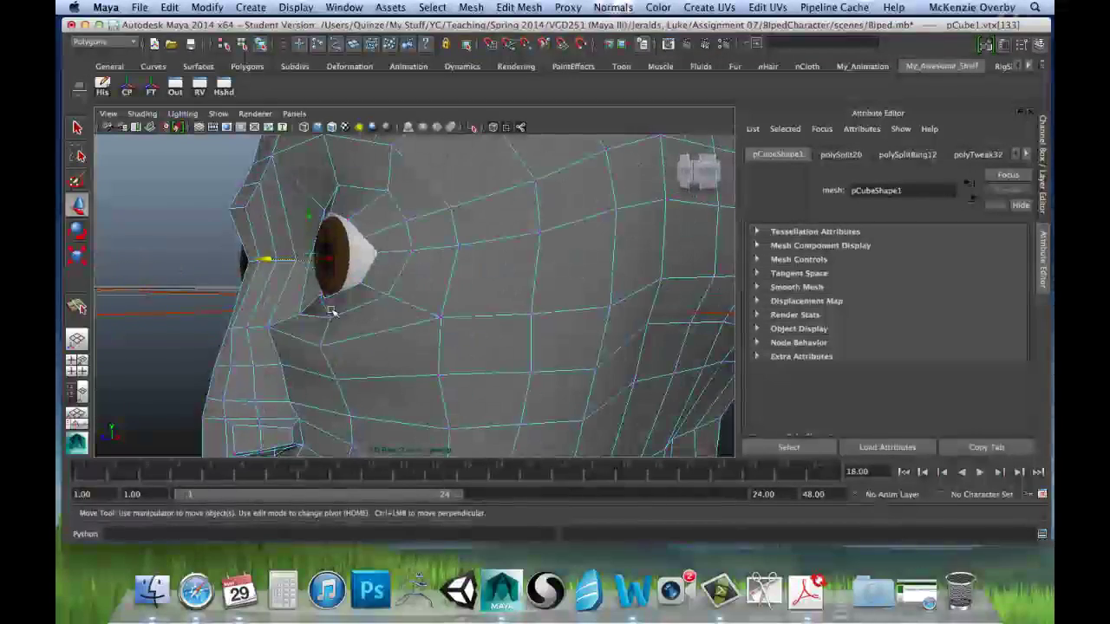
pyautogui.click(287, 314)
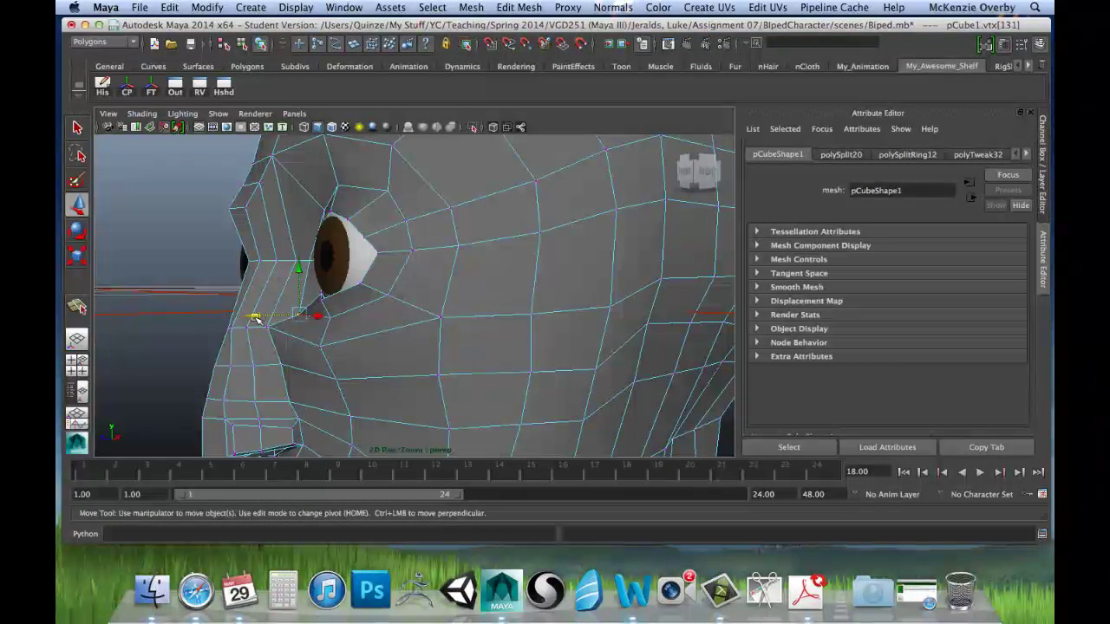
pyautogui.moveTo(257, 319); pyautogui.dragTo(270, 322)
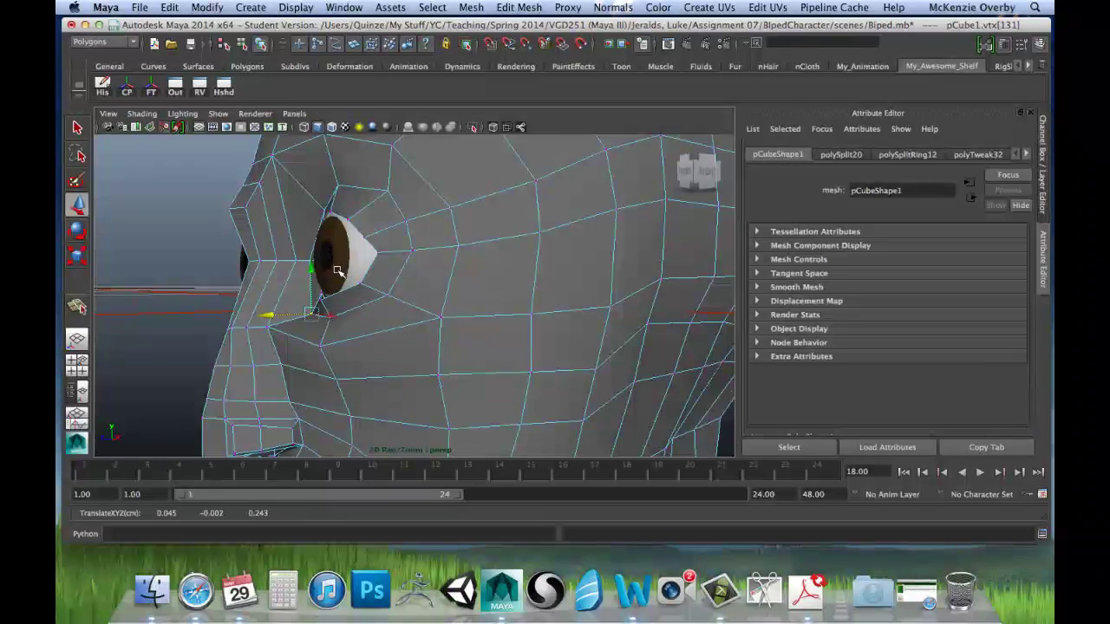
# Turn on X-ray shading in the side view so the eyeball shows through the head mesh.
pyautogui.keyDown('alt'); pyautogui.moveTo(337, 271); pyautogui.dragTo(403, 261); pyautogui.keyUp('alt')
pyautogui.press('space')
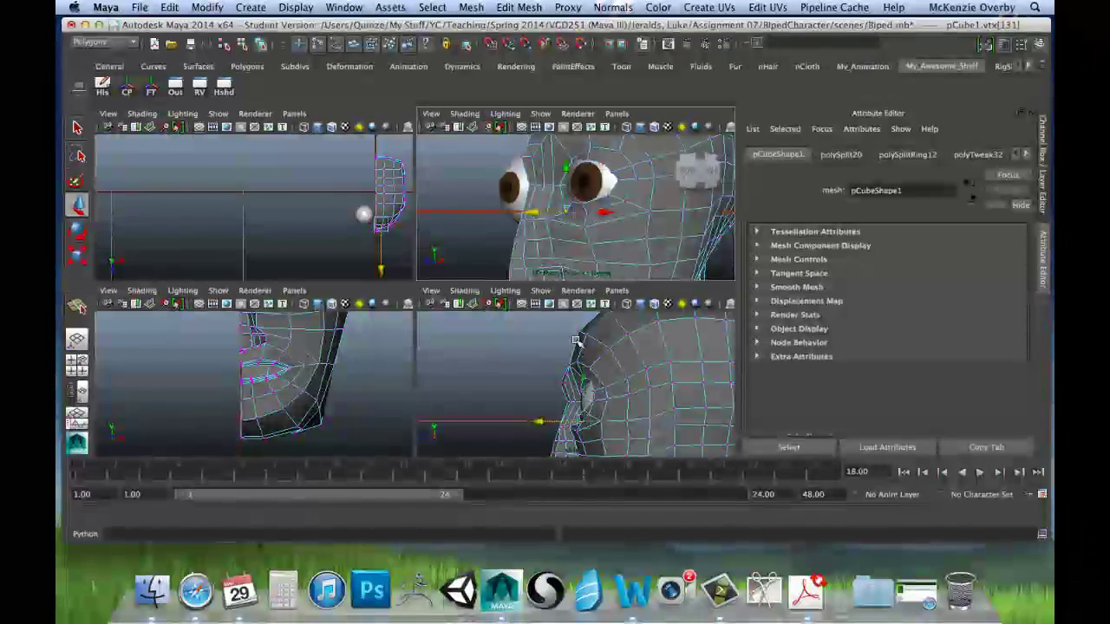
pyautogui.press('space')
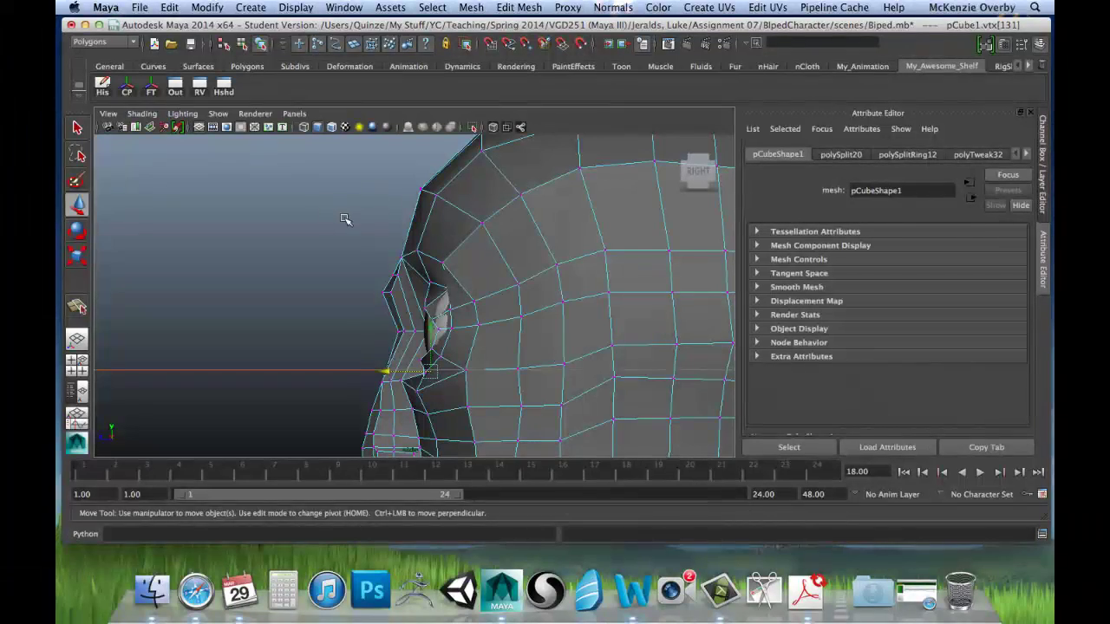
pyautogui.click(142, 114)
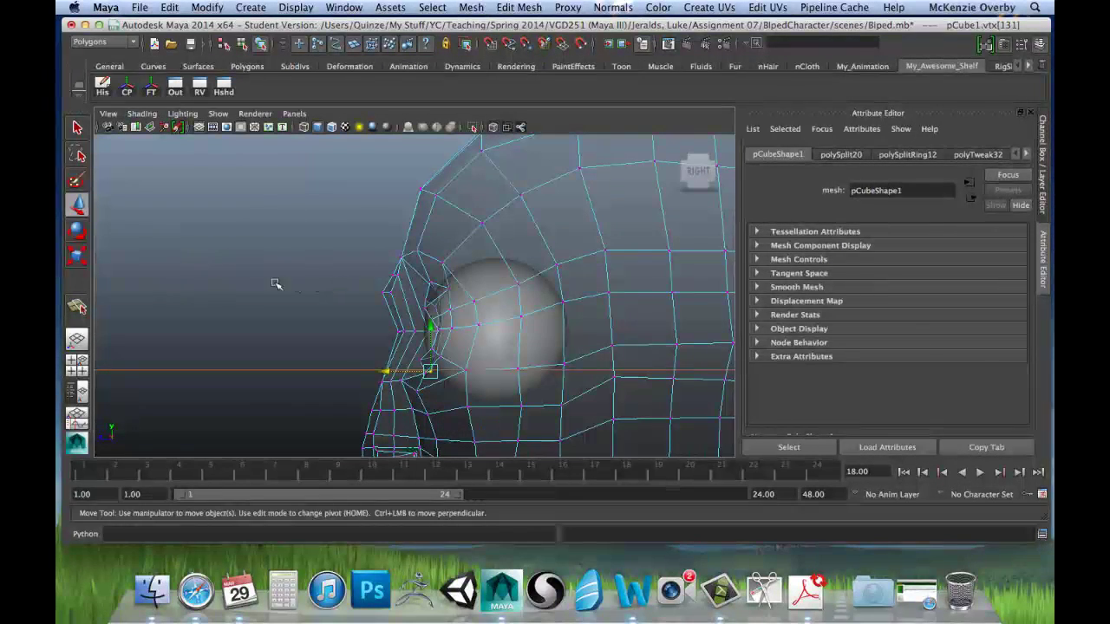
# Pull the inner eye corner vertex slightly forward over the front of the eyeball in the side view.
pyautogui.keyDown('alt'); pyautogui.moveTo(315, 277); pyautogui.dragTo(546, 315, button='right'); pyautogui.keyUp('alt')
pyautogui.keyDown('alt'); pyautogui.moveTo(547, 314); pyautogui.dragTo(529, 280, button='middle'); pyautogui.keyUp('alt')
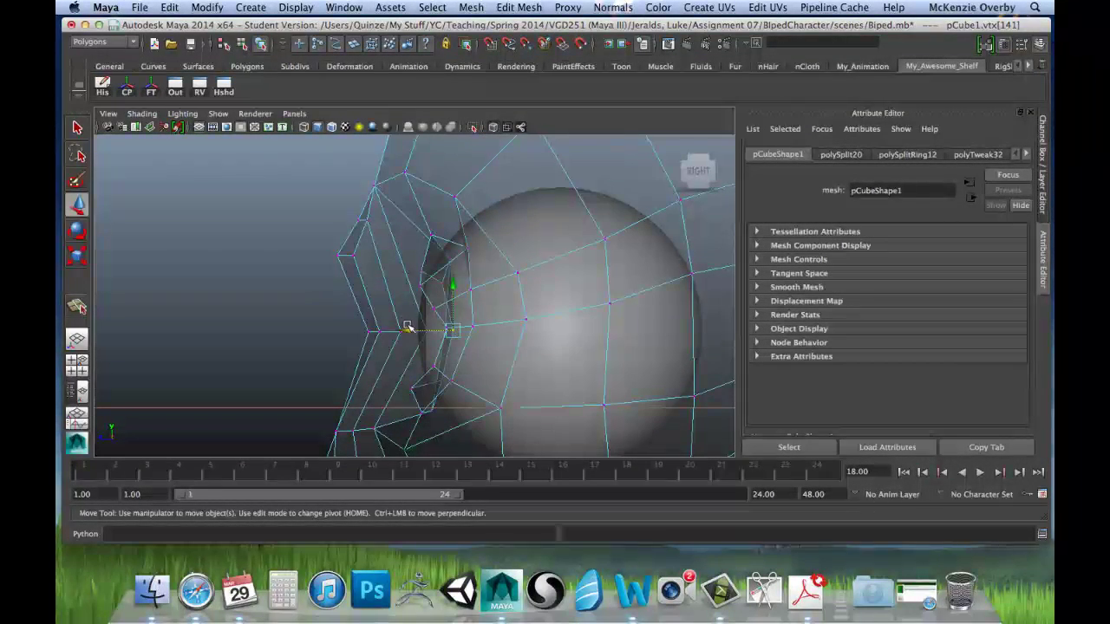
pyautogui.moveTo(407, 327); pyautogui.dragTo(387, 326)
# Reselect the vertex below the inner eye corner in perspective and push it slightly farther back.
pyautogui.press('space')
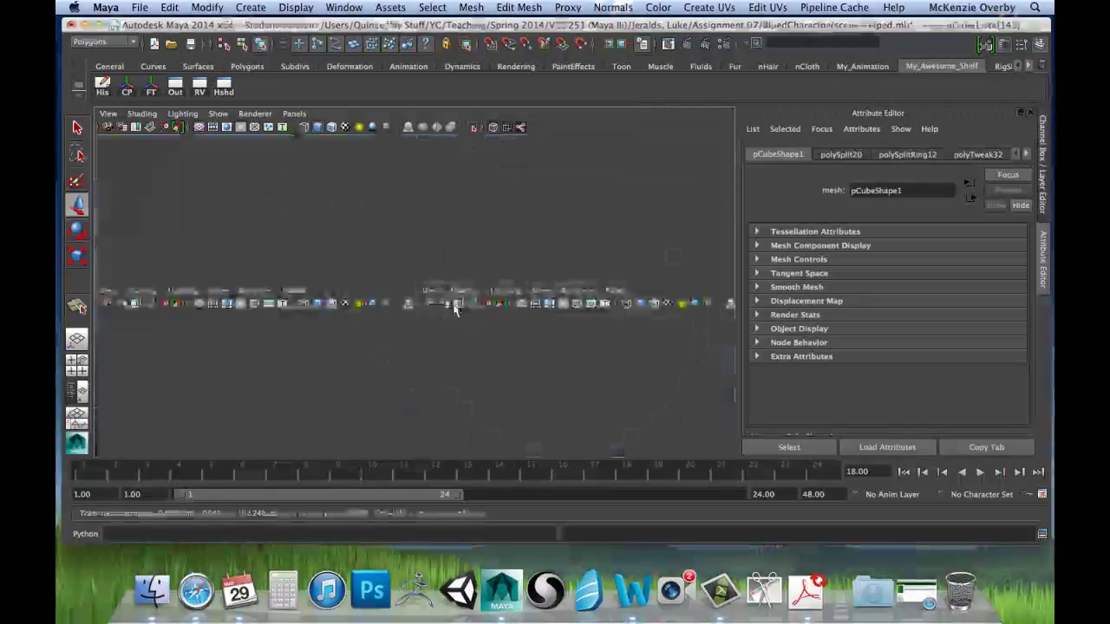
pyautogui.press('space')
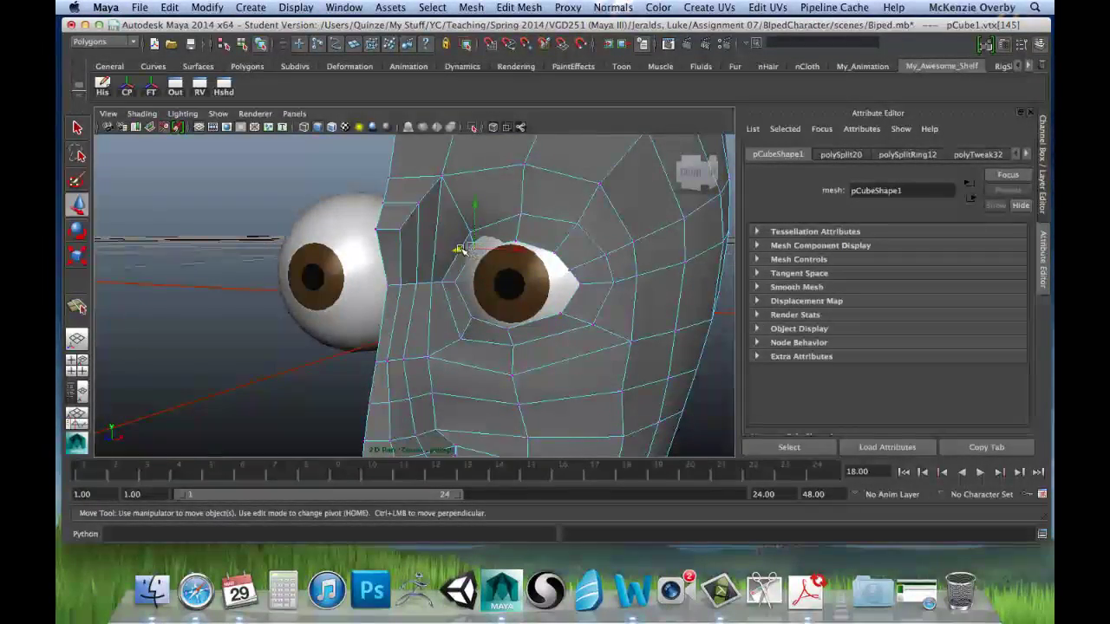
pyautogui.keyDown('alt'); pyautogui.moveTo(460, 249); pyautogui.dragTo(400, 282); pyautogui.keyUp('alt')
pyautogui.click(368, 314)
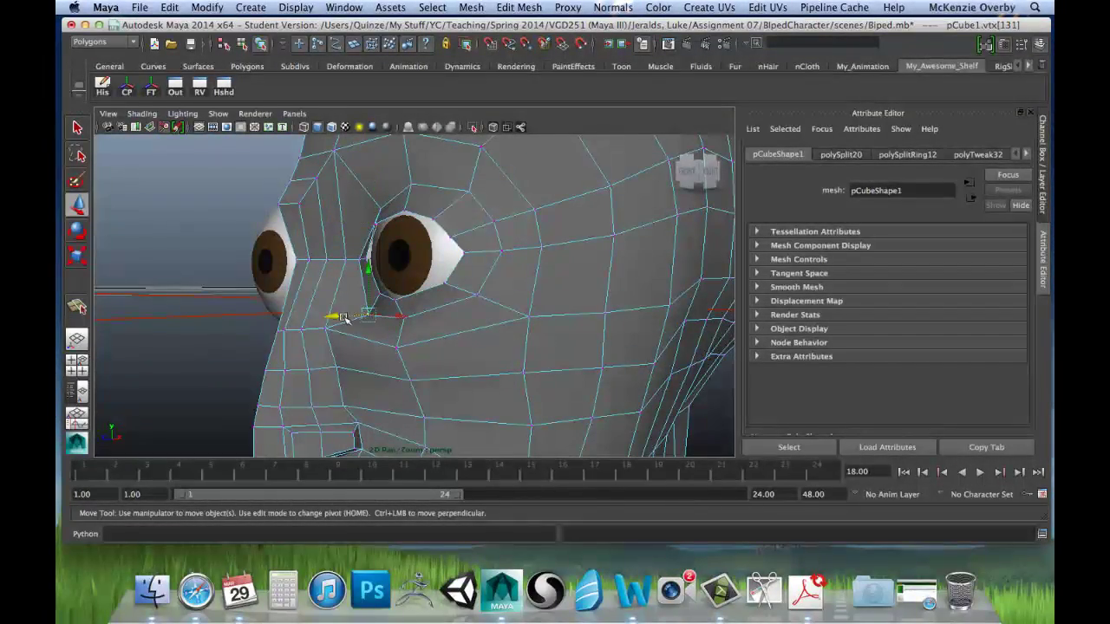
pyautogui.moveTo(344, 318); pyautogui.dragTo(344, 316)
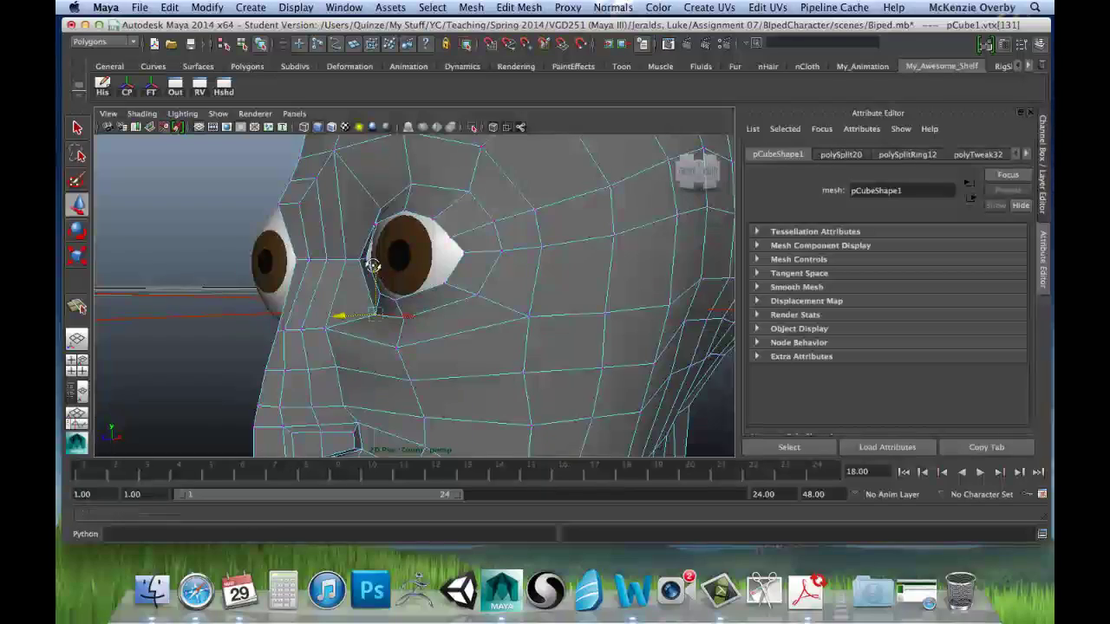
# Reposition the upper eyelid and inner corner vertices in the side view to follow the front curve of the eyeball.
pyautogui.keyDown('alt'); pyautogui.moveTo(373, 265); pyautogui.dragTo(346, 260); pyautogui.keyUp('alt')
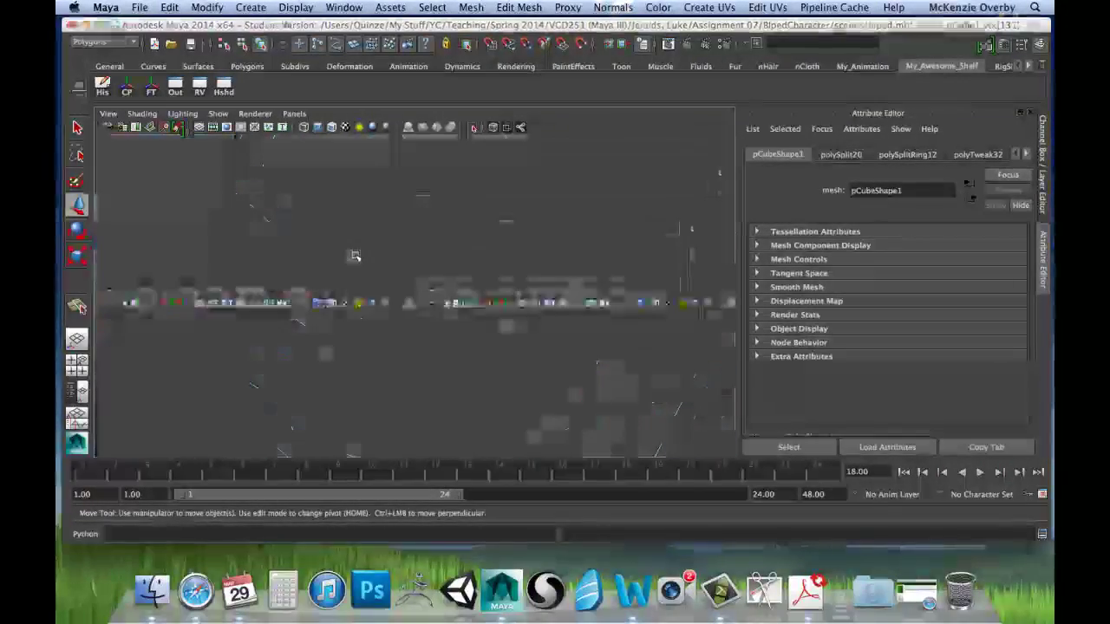
pyautogui.press('space')
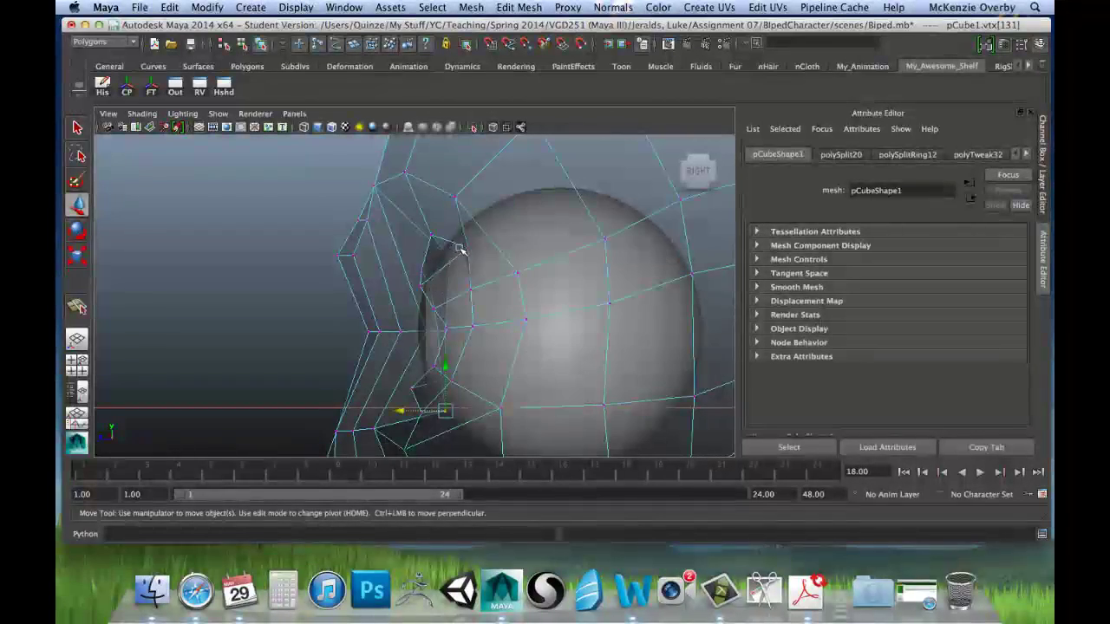
pyautogui.click(457, 251)
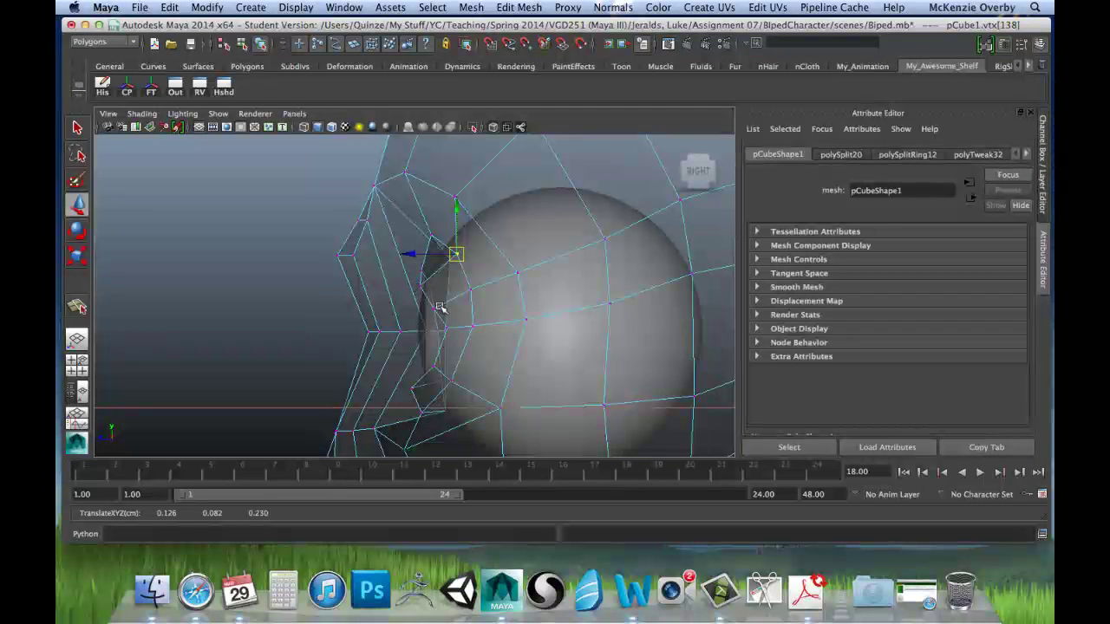
pyautogui.keyDown('alt'); pyautogui.moveTo(437, 345); pyautogui.dragTo(443, 332); pyautogui.keyUp('alt')
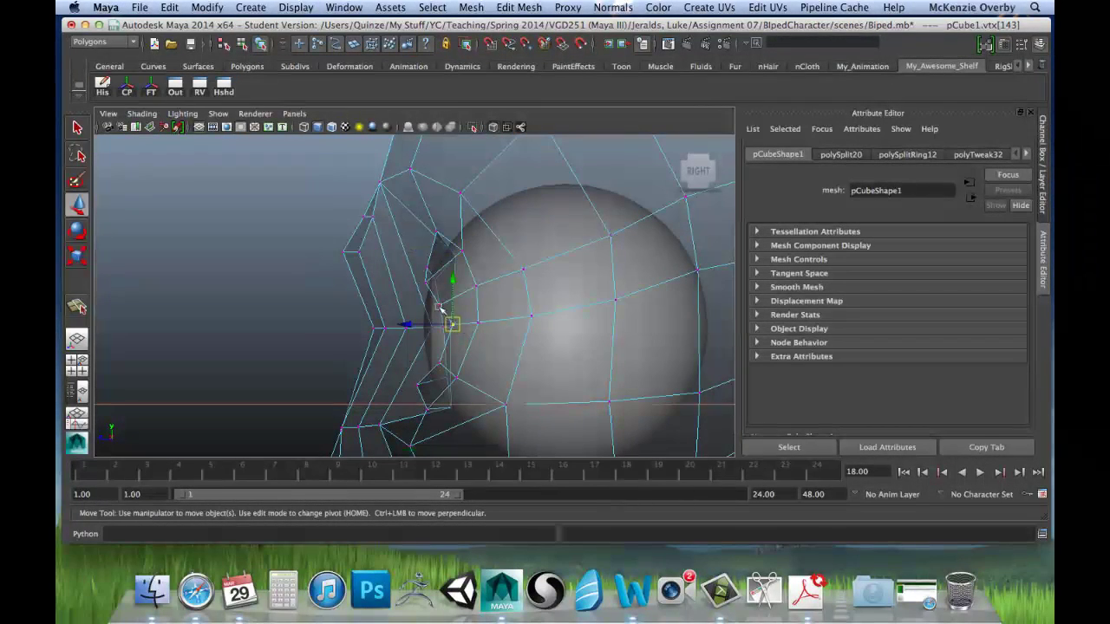
pyautogui.click(439, 305)
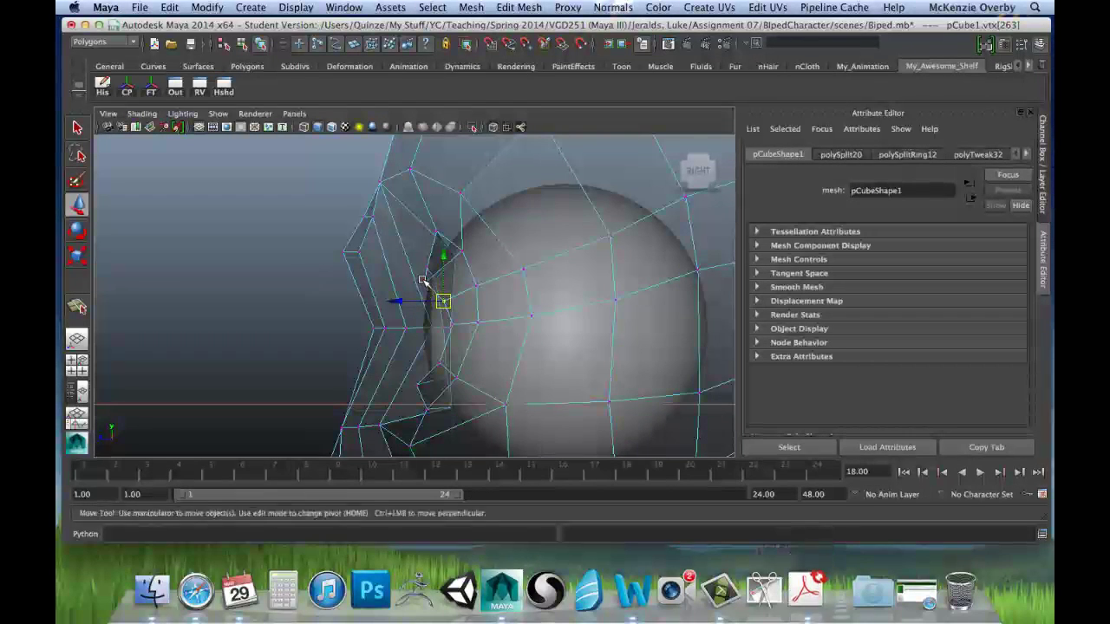
pyautogui.click(427, 283)
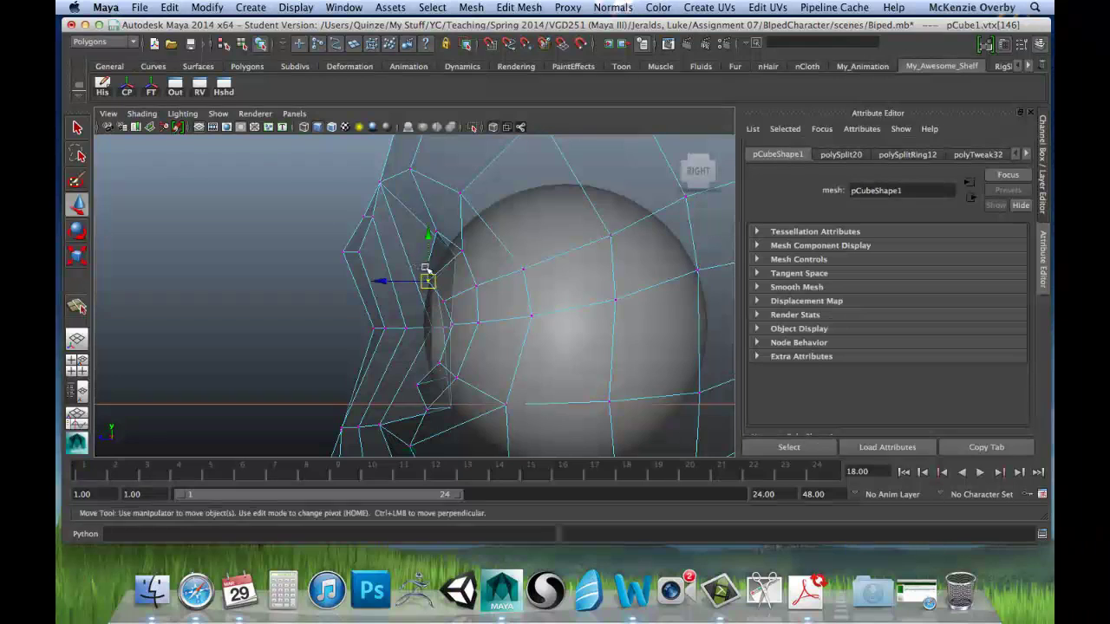
pyautogui.click(421, 272)
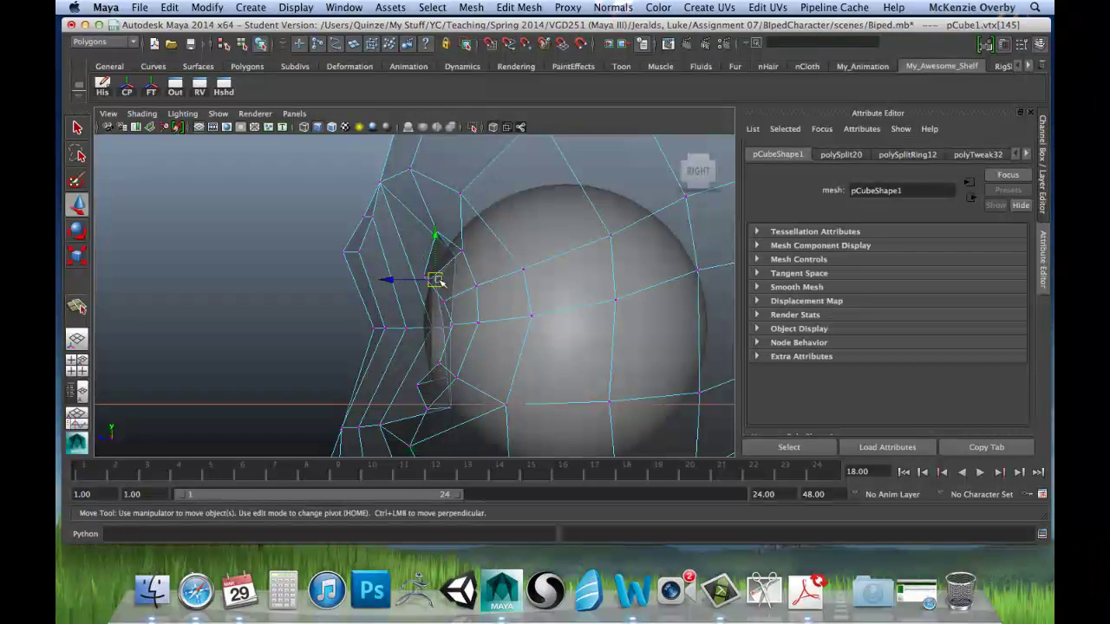
pyautogui.click(431, 284)
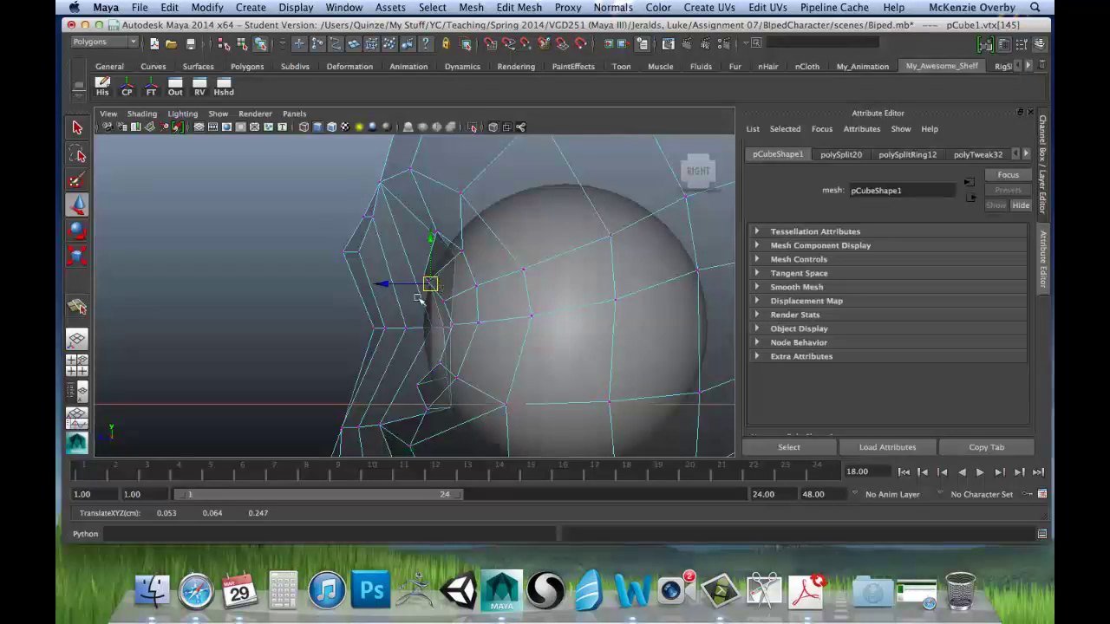
# Adjust the inner and middle vertices of the upper eyelid edge in perspective to round the eye opening.
pyautogui.press('space')
pyautogui.press('space')
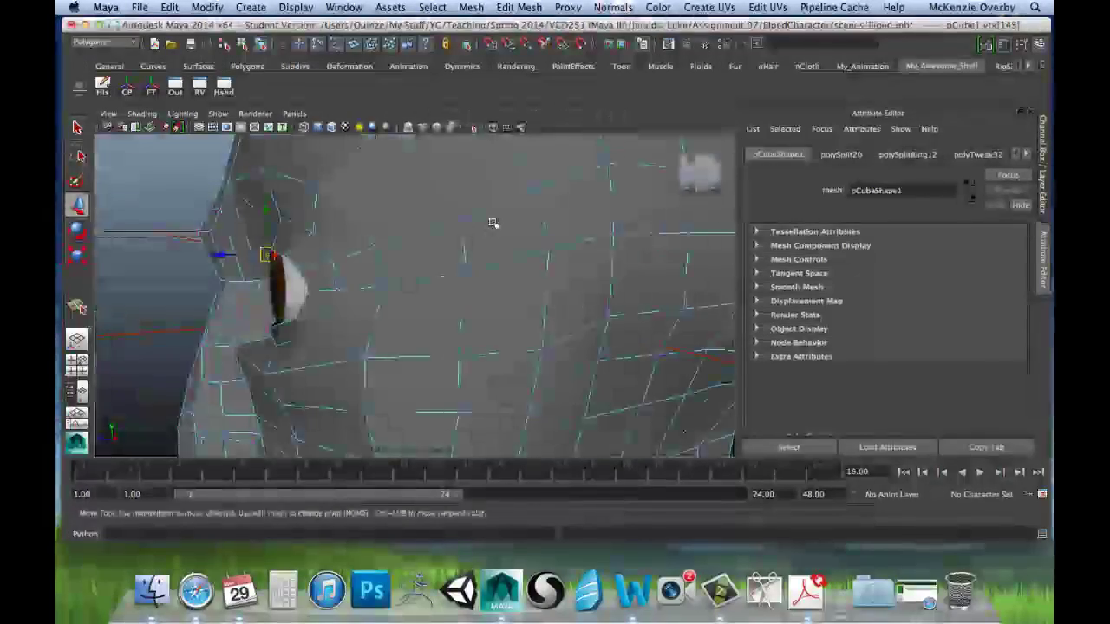
pyautogui.keyDown('alt'); pyautogui.moveTo(494, 223); pyautogui.dragTo(489, 278); pyautogui.keyUp('alt')
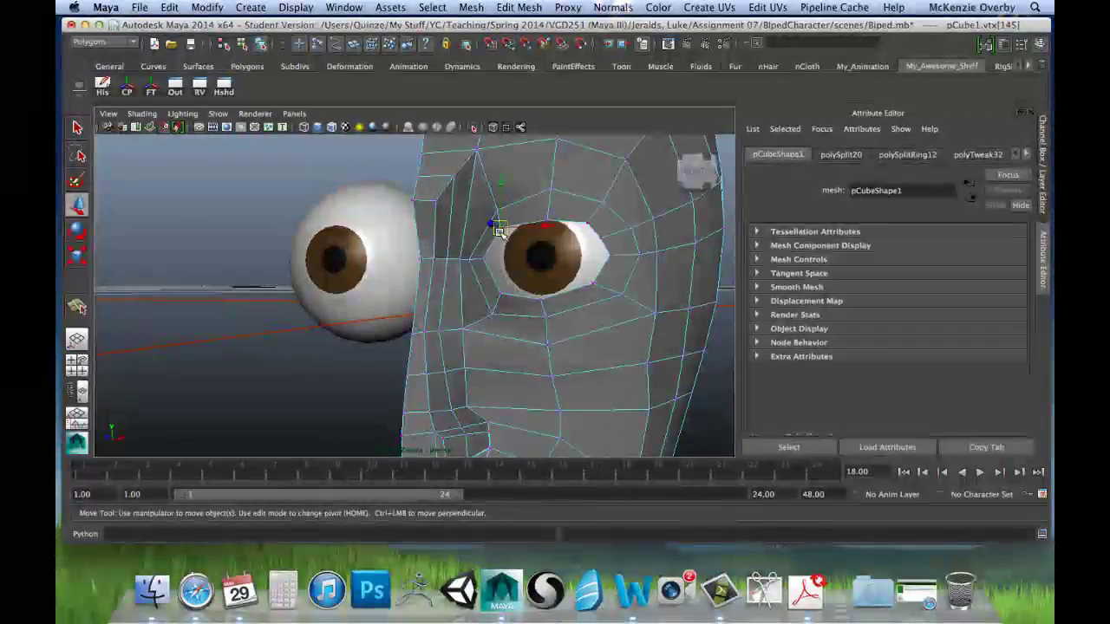
pyautogui.moveTo(495, 223); pyautogui.dragTo(546, 172)
pyautogui.click(544, 219)
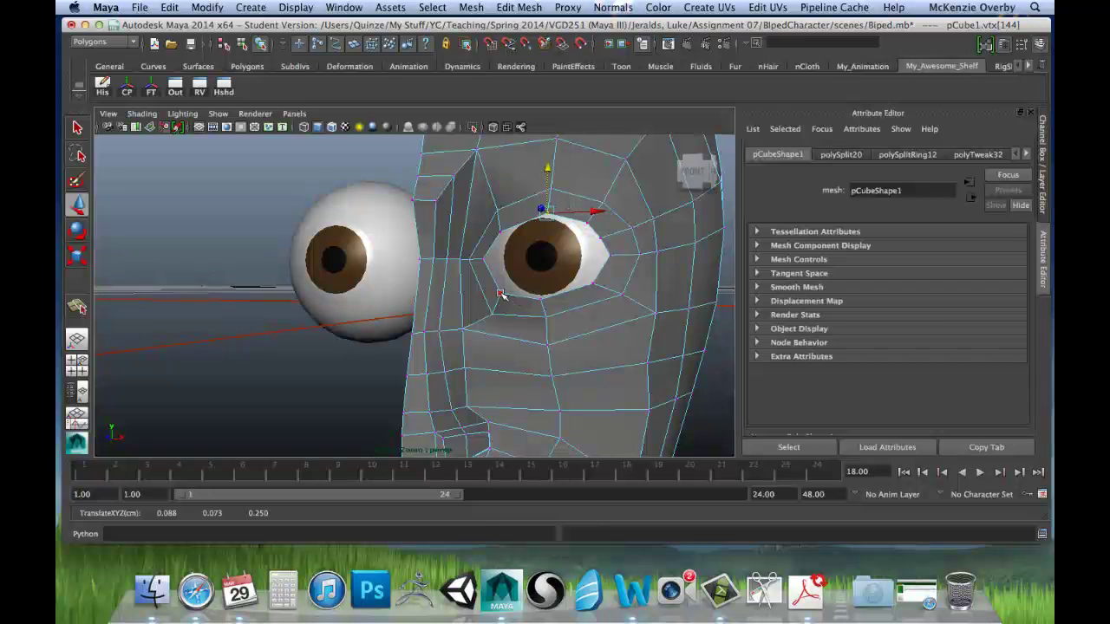
# Raise the inner vertex of the lower eyelid and pull it forward in front of the eyeball.
pyautogui.click(500, 260)
pyautogui.moveTo(500, 261); pyautogui.dragTo(502, 243)
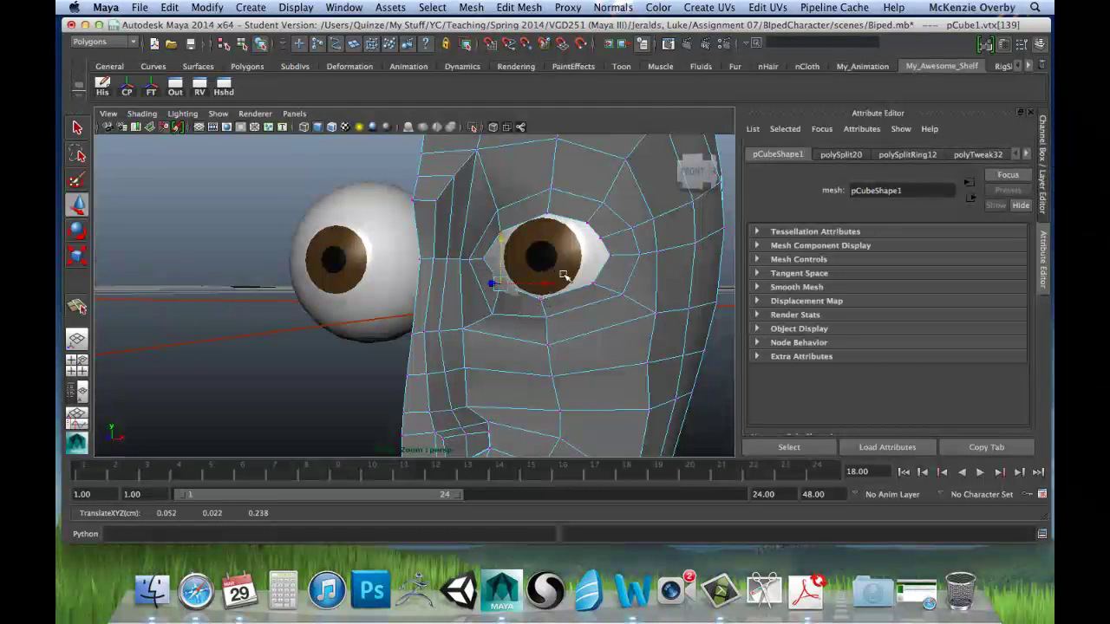
pyautogui.press('space')
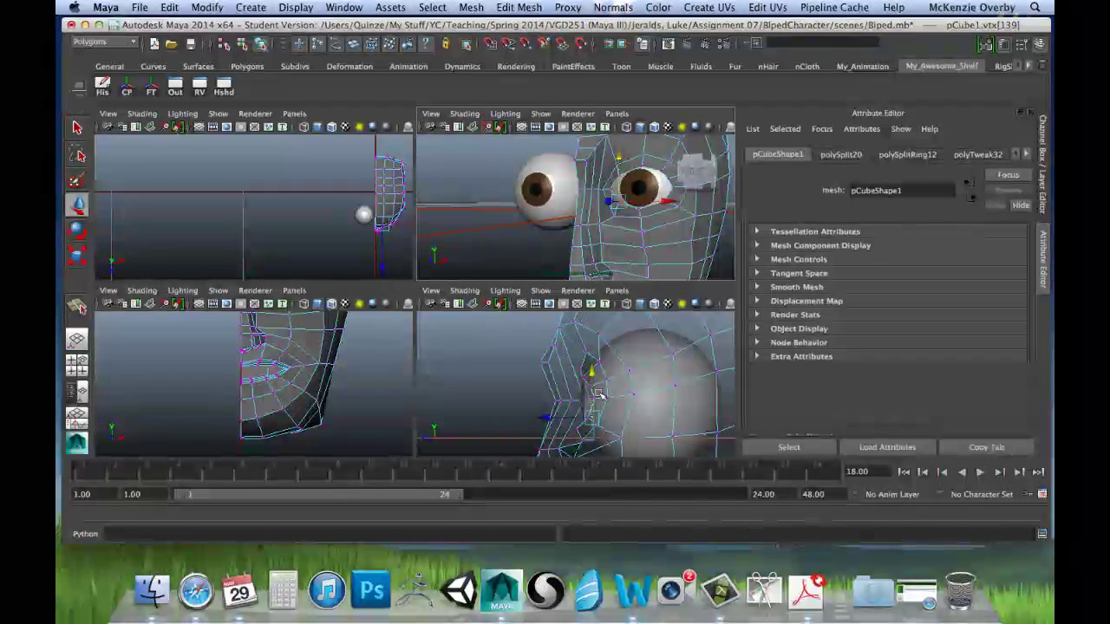
pyautogui.moveTo(544, 417); pyautogui.dragTo(532, 423)
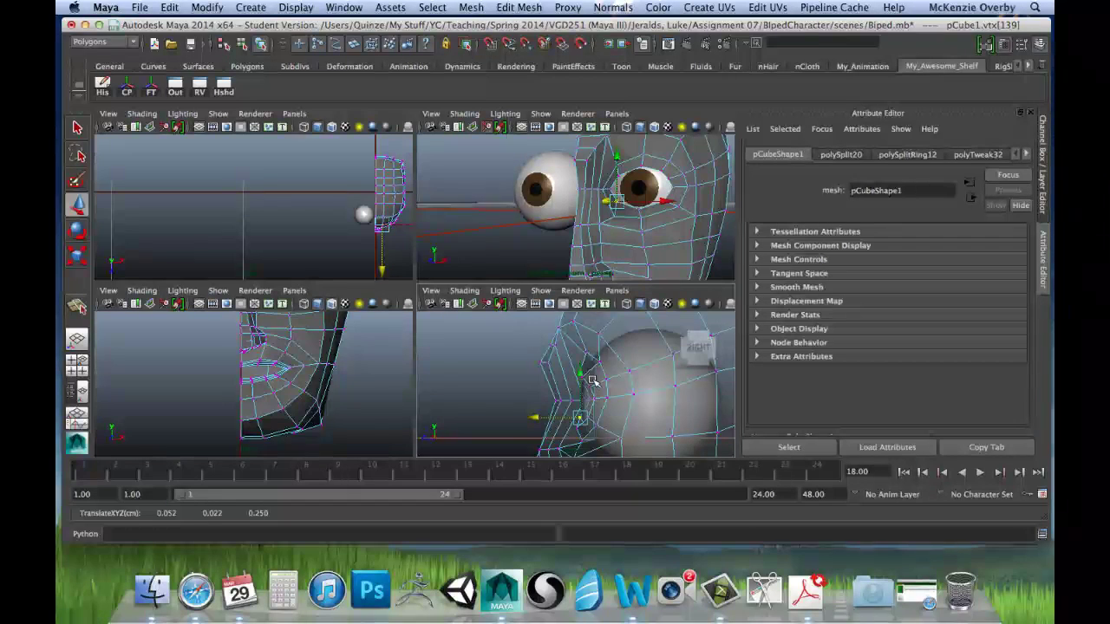
# Select the two nose bridge vertices level with the eye in the side view and pull them forward.
pyautogui.press('space')
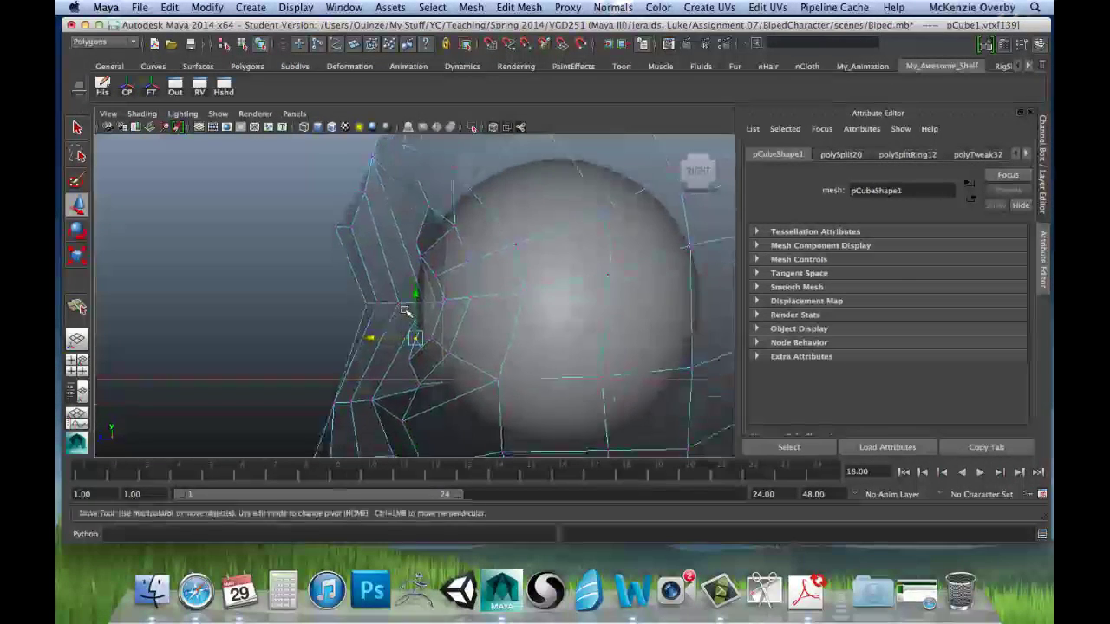
pyautogui.moveTo(369, 290); pyautogui.dragTo(302, 312)
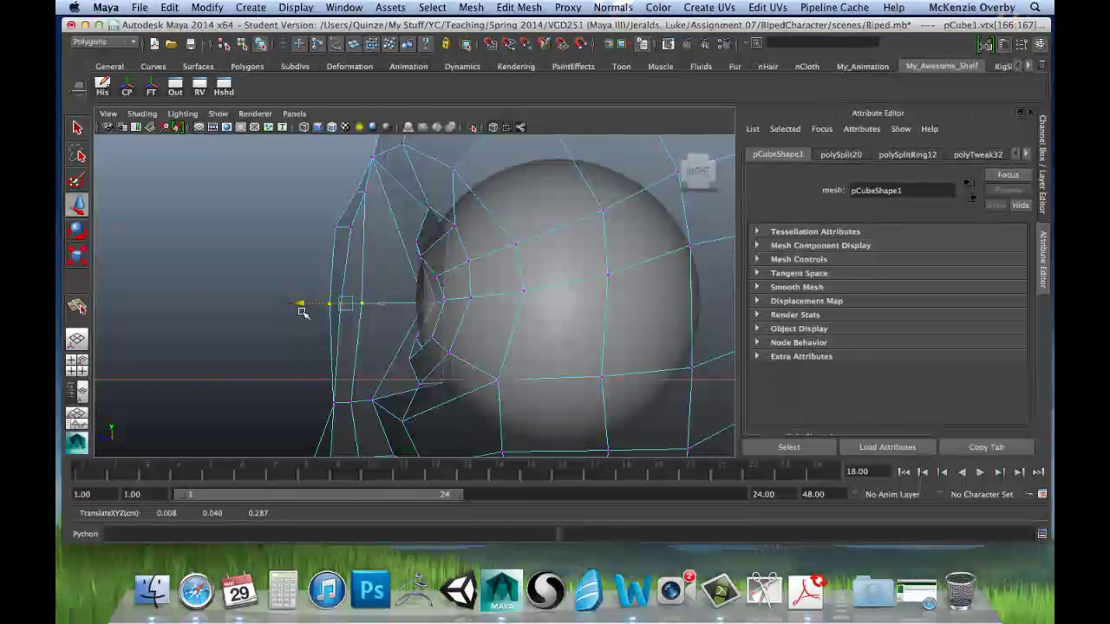
pyautogui.keyDown('alt'); pyautogui.moveTo(360, 350); pyautogui.dragTo(367, 307, button='middle'); pyautogui.keyUp('alt')
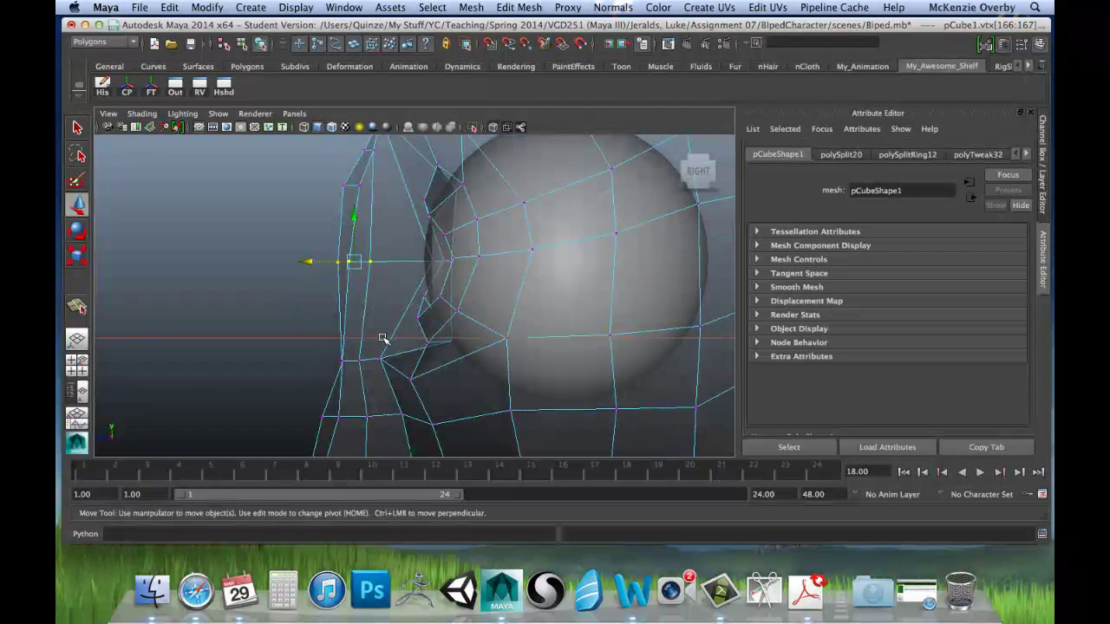
# Select the nose vertices just below eye level and adjust their depth along the profile in the side view.
pyautogui.press('space')
pyautogui.press('space')
pyautogui.keyDown('alt'); pyautogui.moveTo(570, 239); pyautogui.dragTo(212, 336); pyautogui.keyUp('alt')
pyautogui.click(264, 335)
pyautogui.press('space')
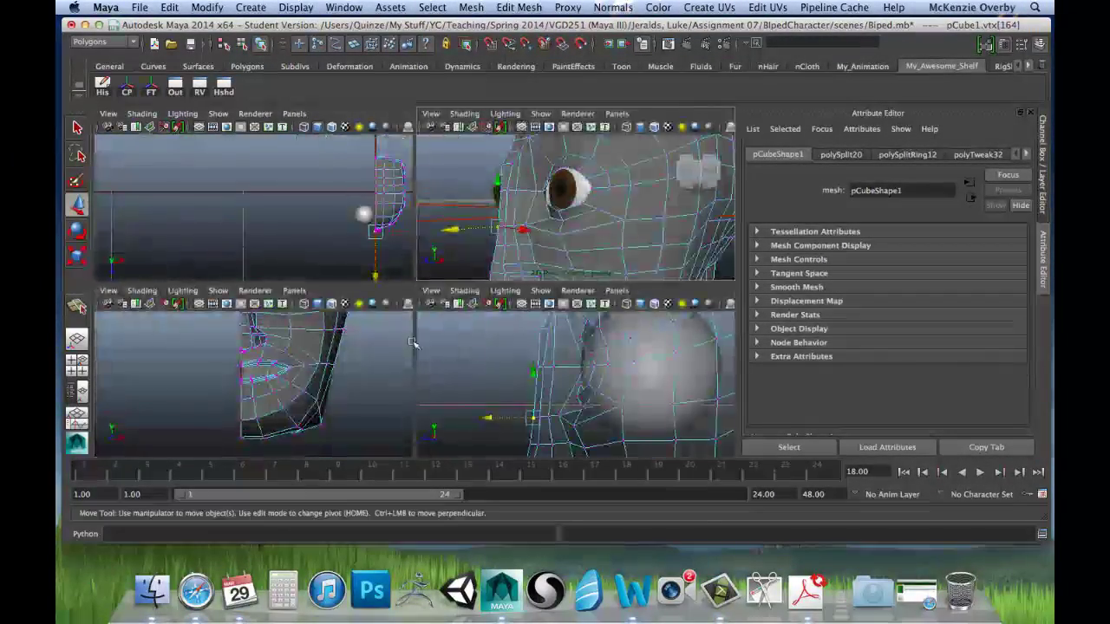
pyautogui.press('space')
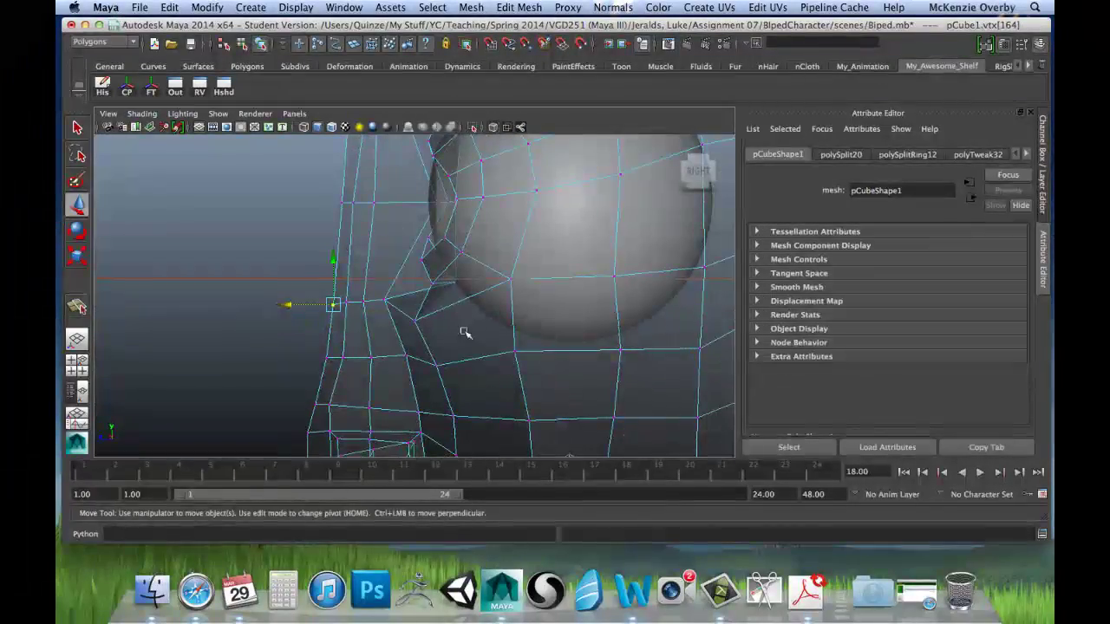
pyautogui.scroll(-10, 506, 322)
pyautogui.scroll(7, 521, 322)
pyautogui.scroll(-2, 520, 322)
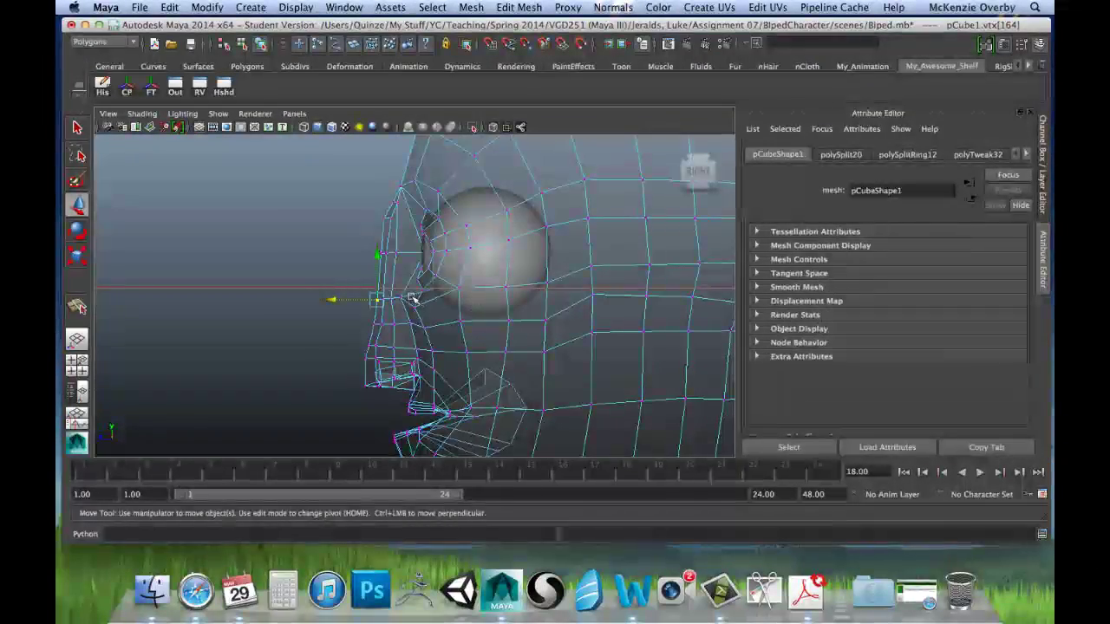
pyautogui.moveTo(373, 296); pyautogui.dragTo(367, 299)
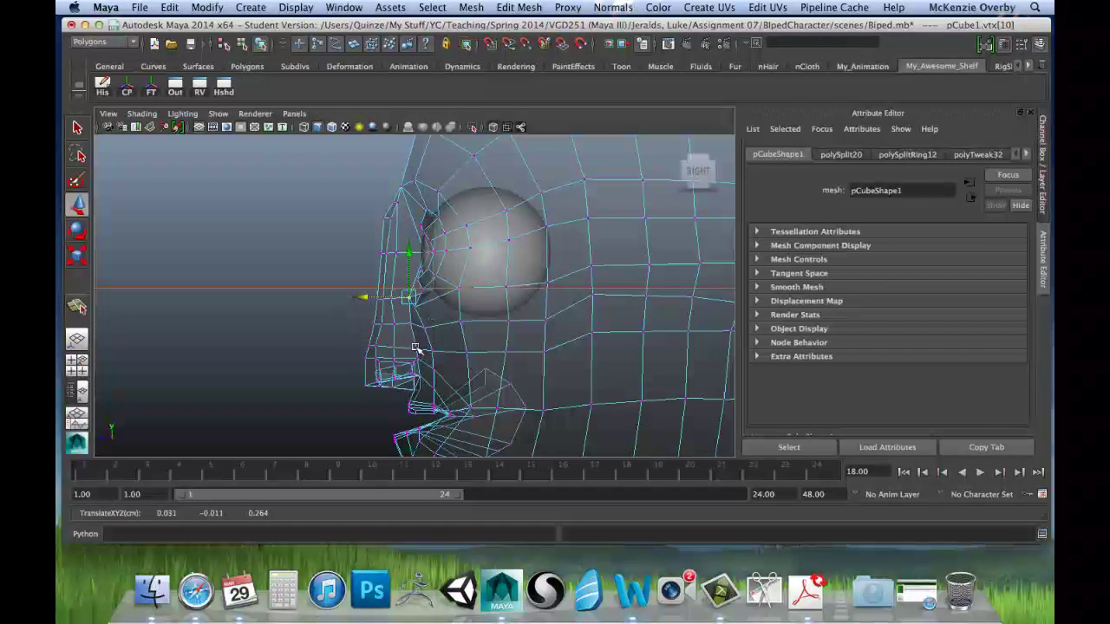
# Select the two vertices at the top of the nose bridge and adjust their height and depth in the side view.
pyautogui.scroll(2, 434, 328)
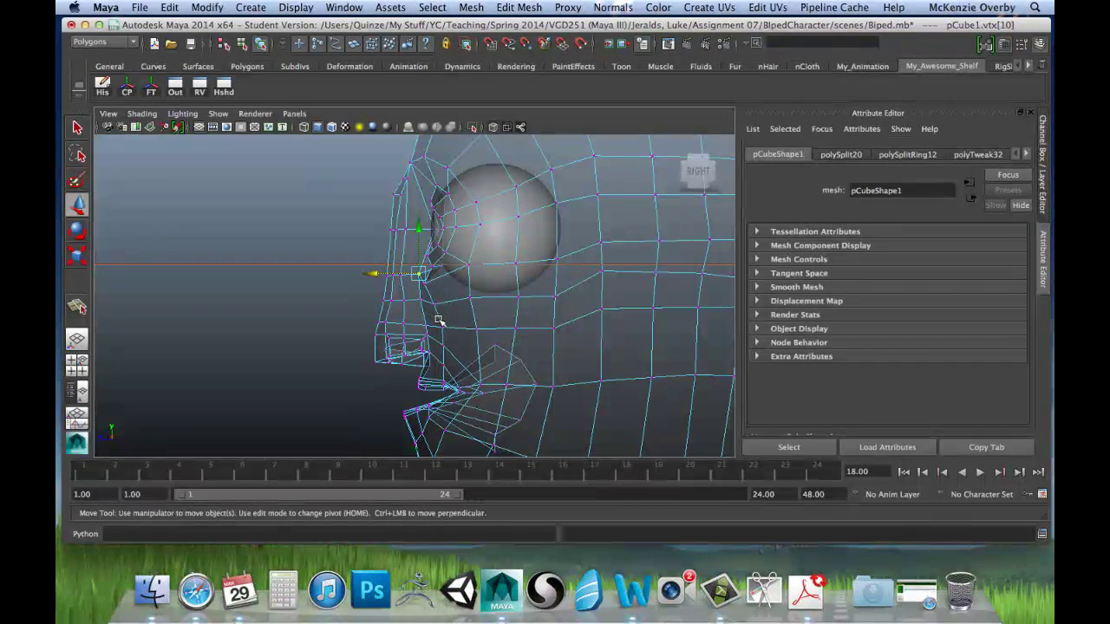
pyautogui.keyDown('alt'); pyautogui.moveTo(438, 320); pyautogui.dragTo(495, 362, button='middle'); pyautogui.keyUp('alt')
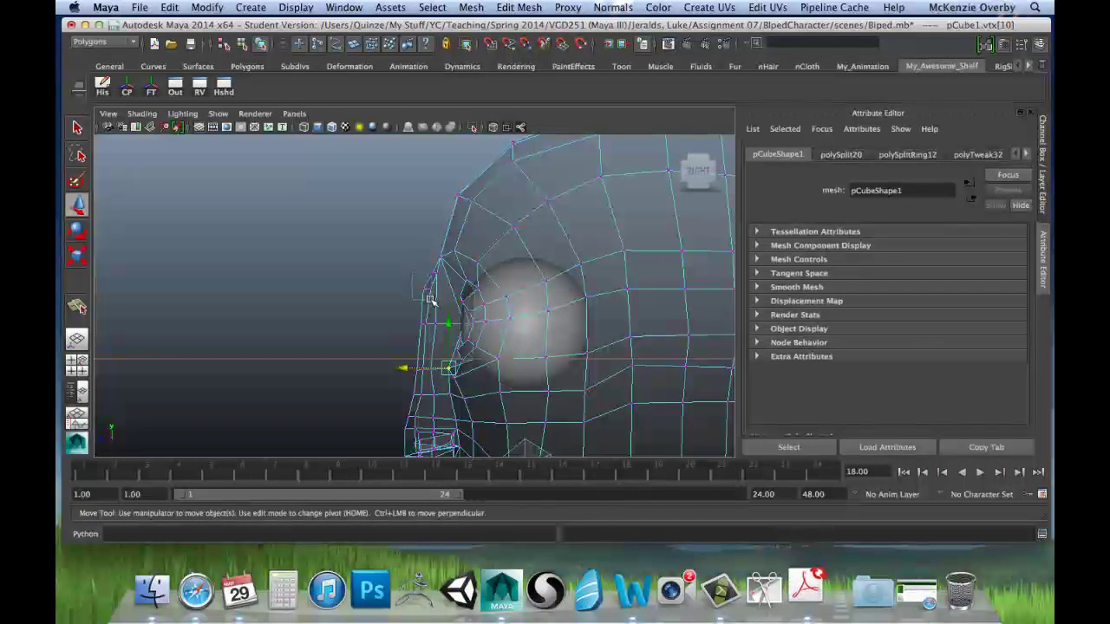
pyautogui.moveTo(413, 273); pyautogui.dragTo(390, 285)
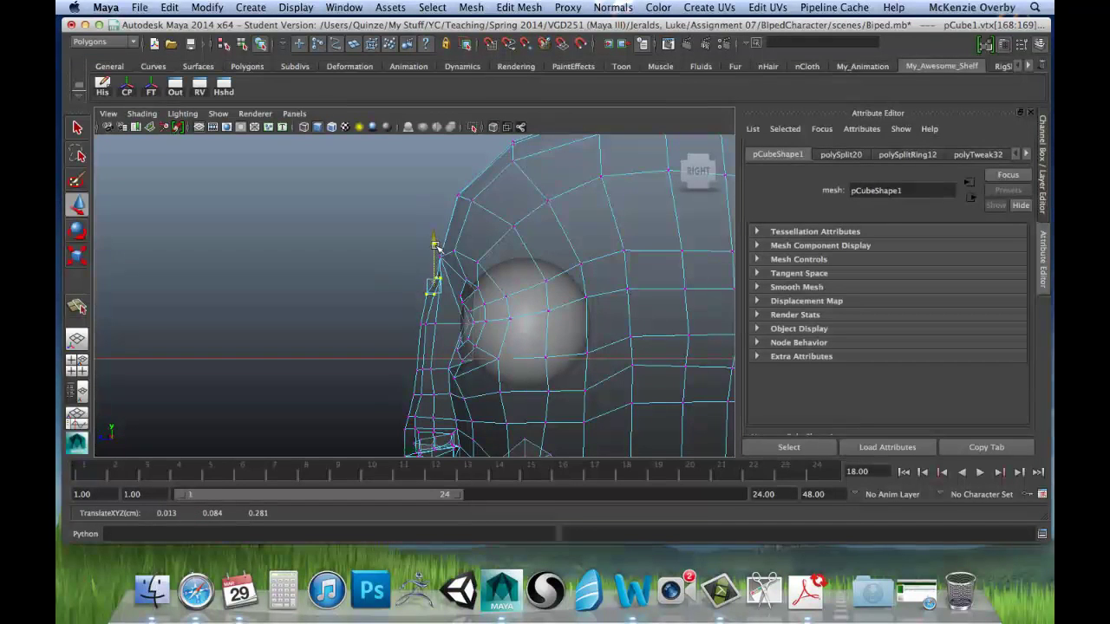
pyautogui.moveTo(436, 246); pyautogui.dragTo(436, 249)
pyautogui.moveTo(394, 287); pyautogui.dragTo(391, 289)
pyautogui.keyDown('alt'); pyautogui.moveTo(436, 294); pyautogui.dragTo(425, 229, button='middle'); pyautogui.keyUp('alt')
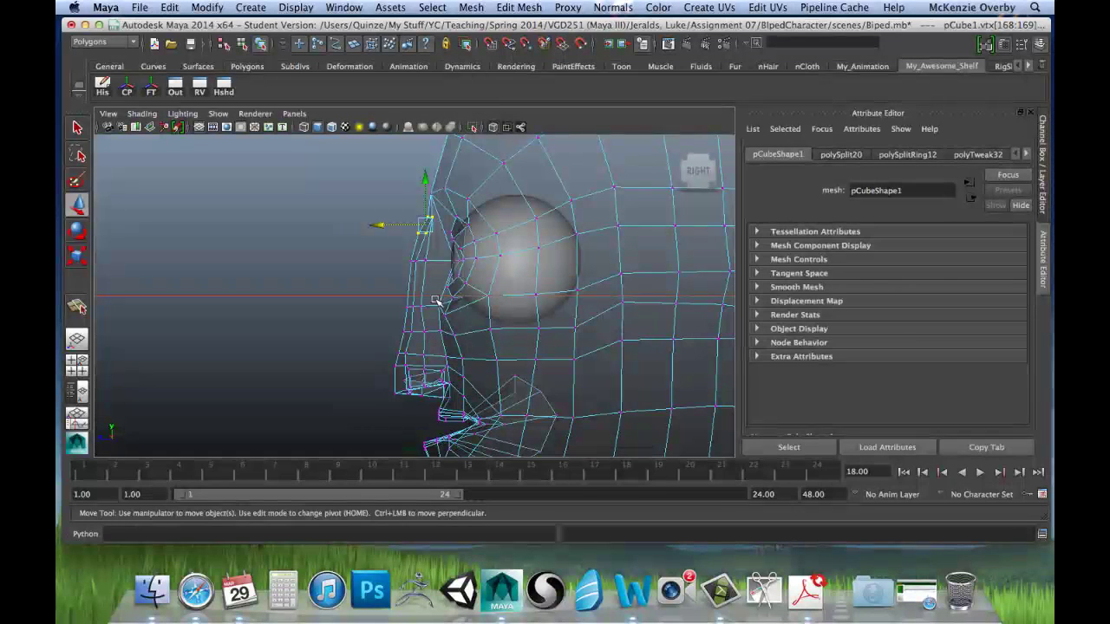
pyautogui.keyDown('alt'); pyautogui.moveTo(497, 382); pyautogui.dragTo(486, 364); pyautogui.keyUp('alt')
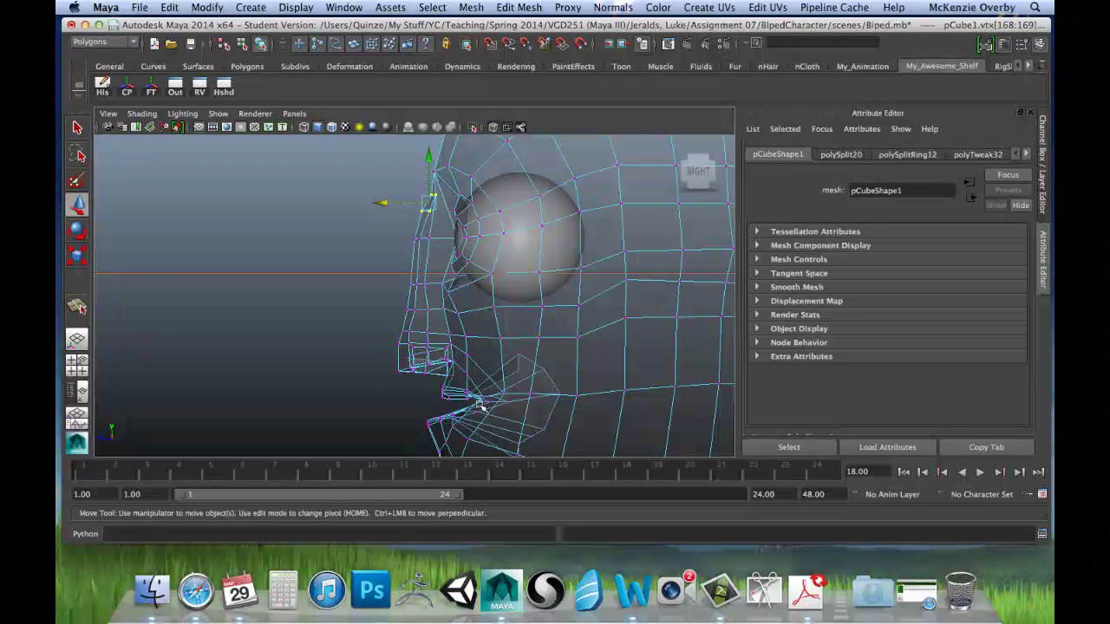
pyautogui.keyDown('alt'); pyautogui.moveTo(457, 317); pyautogui.dragTo(464, 304); pyautogui.keyUp('alt')
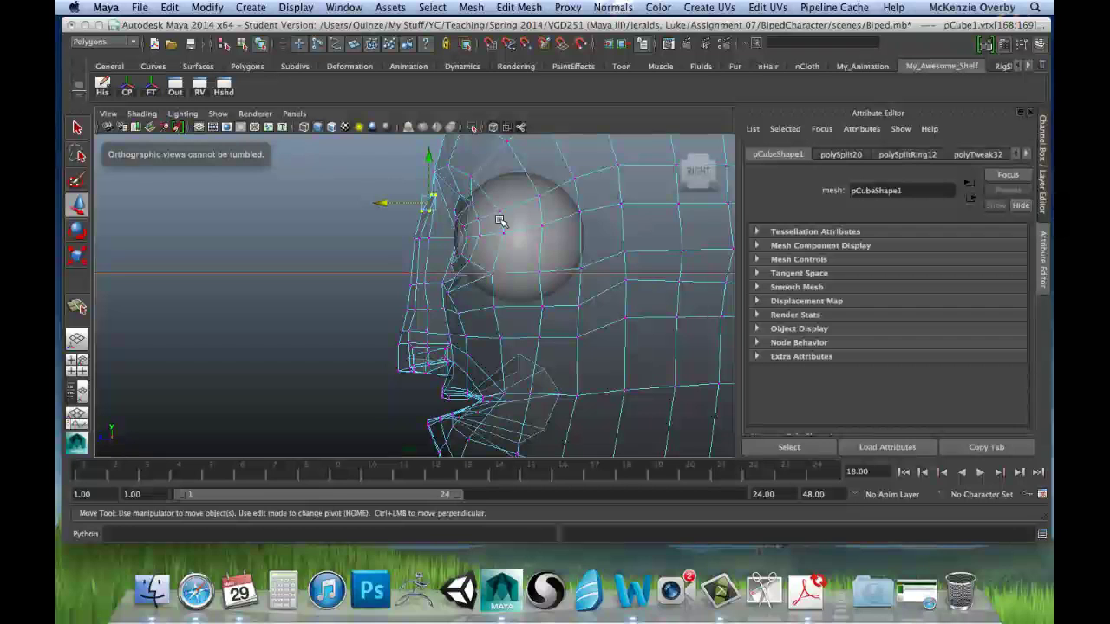
# Pull the two vertices along the side of the nose below the inner eye corner forward one at a time.
pyautogui.click(452, 312)
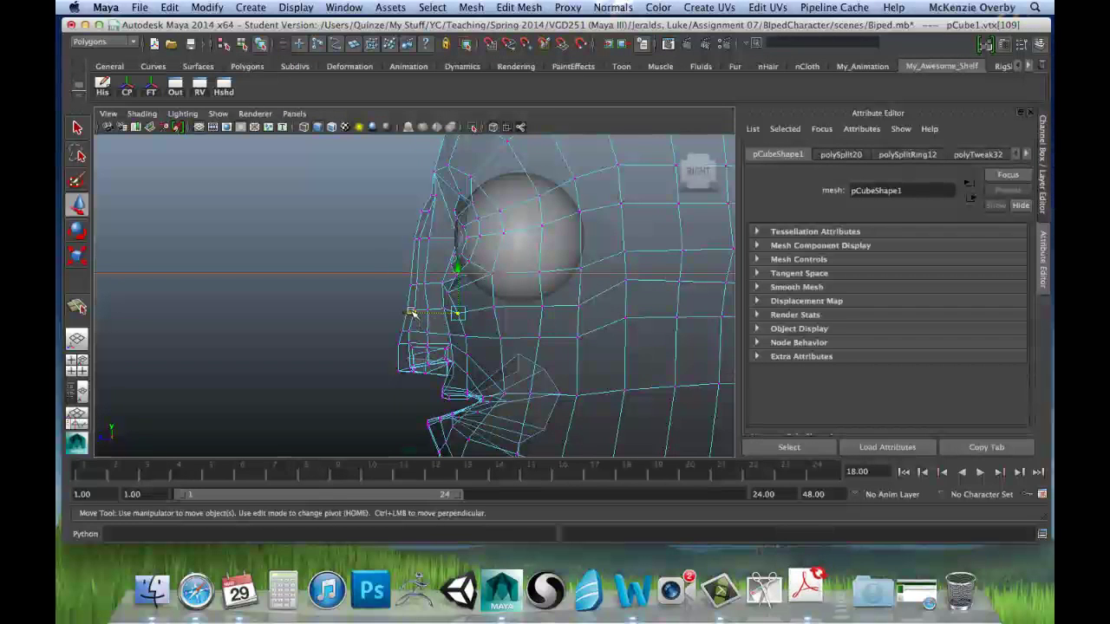
pyautogui.moveTo(408, 310); pyautogui.dragTo(401, 310)
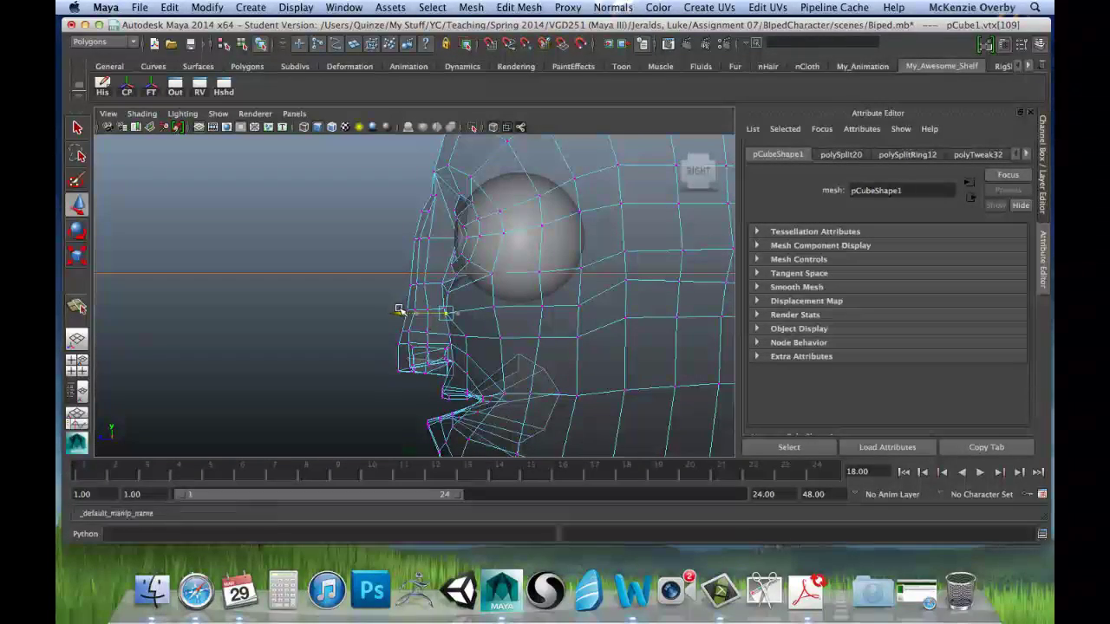
pyautogui.scroll(3, 449, 314)
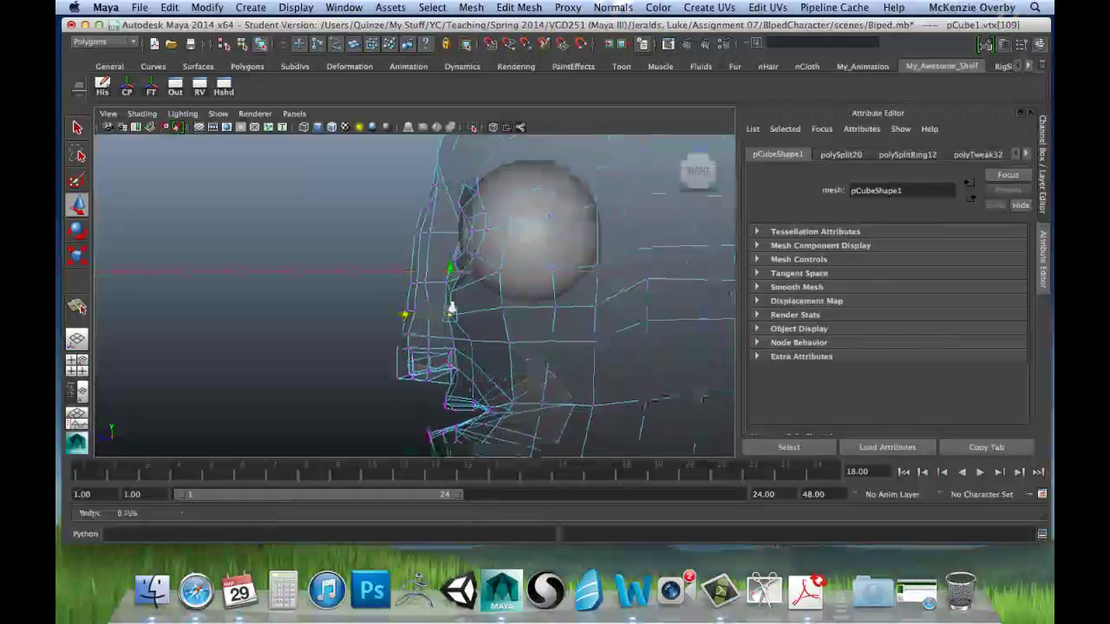
pyautogui.click(448, 301)
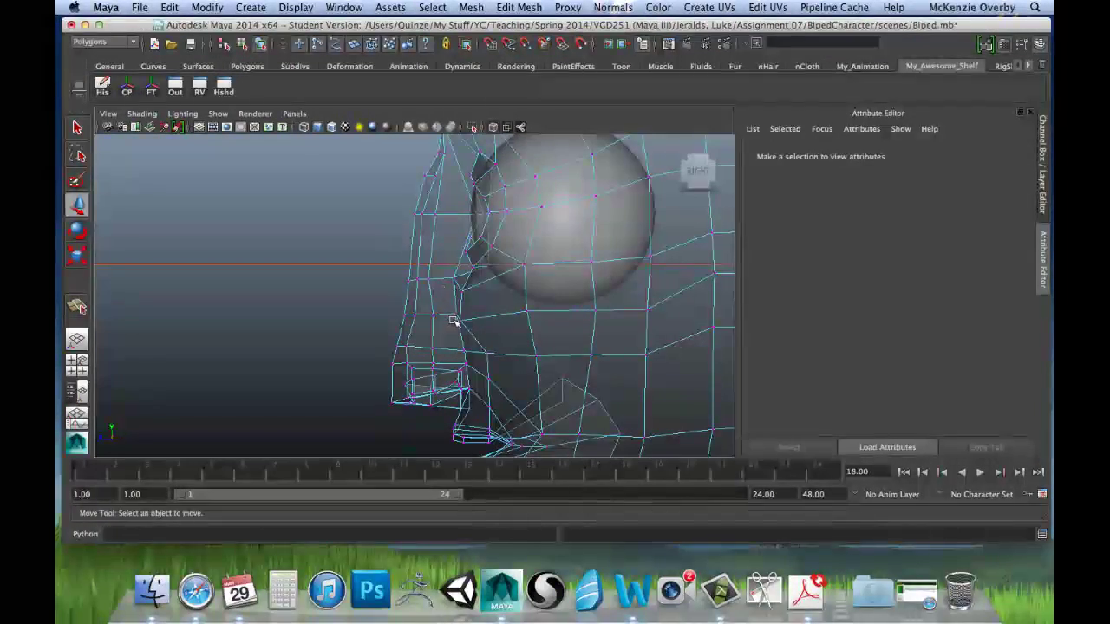
pyautogui.click(455, 315)
pyautogui.moveTo(418, 315); pyautogui.dragTo(411, 313)
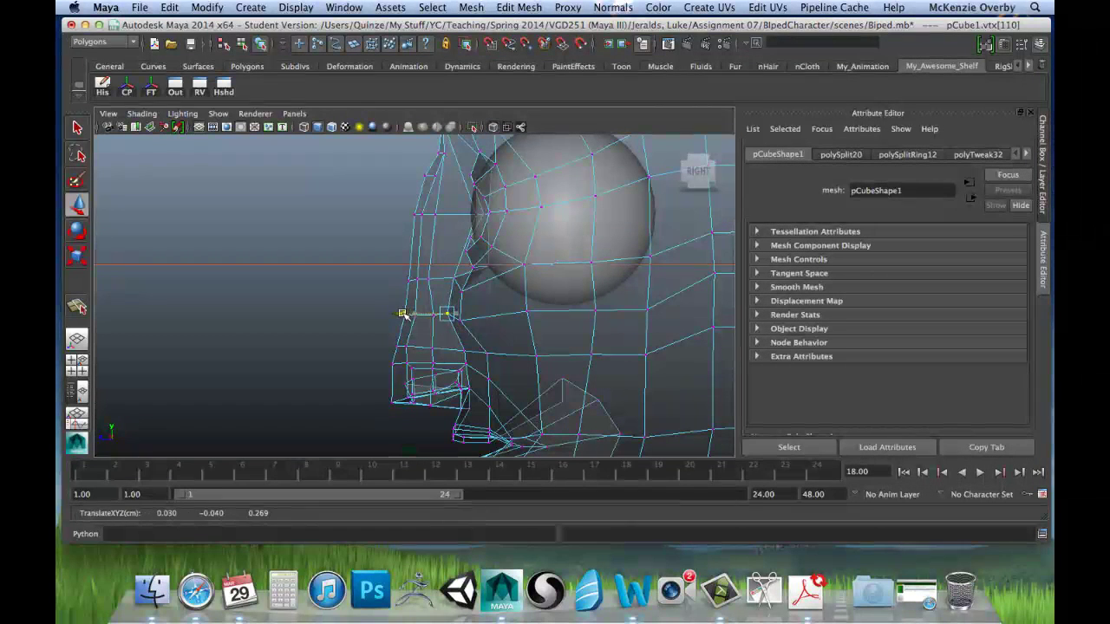
# Pull the vertex above the nostril forward and reposition the two cheek vertices beneath the eye beside it.
pyautogui.click(464, 351)
pyautogui.click(418, 351)
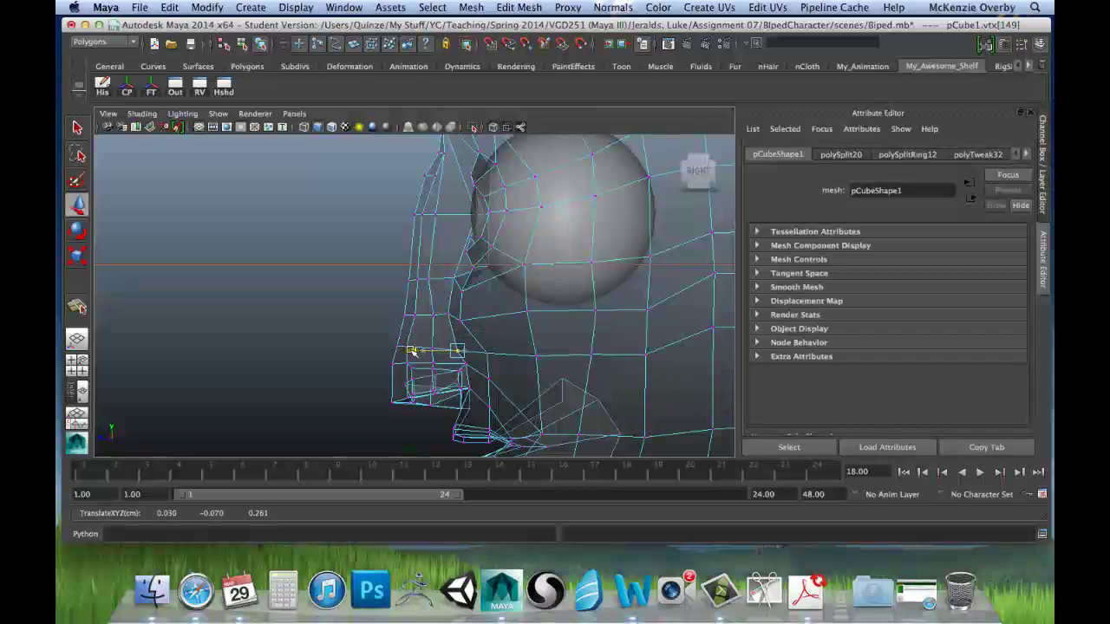
pyautogui.moveTo(413, 351)
pyautogui.mouseDown()
pyautogui.moveTo(435, 354)
pyautogui.moveTo(424, 357)
pyautogui.mouseUp()
pyautogui.click(485, 351)
pyautogui.moveTo(469, 311); pyautogui.dragTo(459, 318)
pyautogui.click(460, 321)
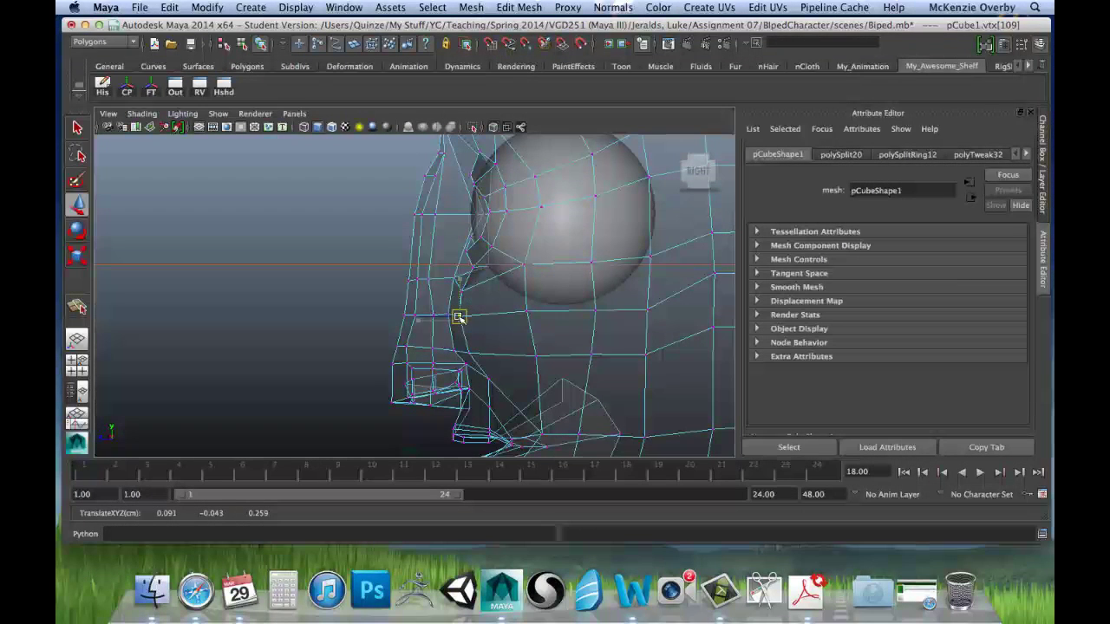
pyautogui.click(526, 311)
pyautogui.moveTo(526, 311); pyautogui.dragTo(526, 317)
# Select all vertices of the lower nose, including the nostril, and pull them forward along the profile.
pyautogui.keyDown('alt'); pyautogui.moveTo(561, 313); pyautogui.dragTo(540, 262, button='middle'); pyautogui.keyUp('alt')
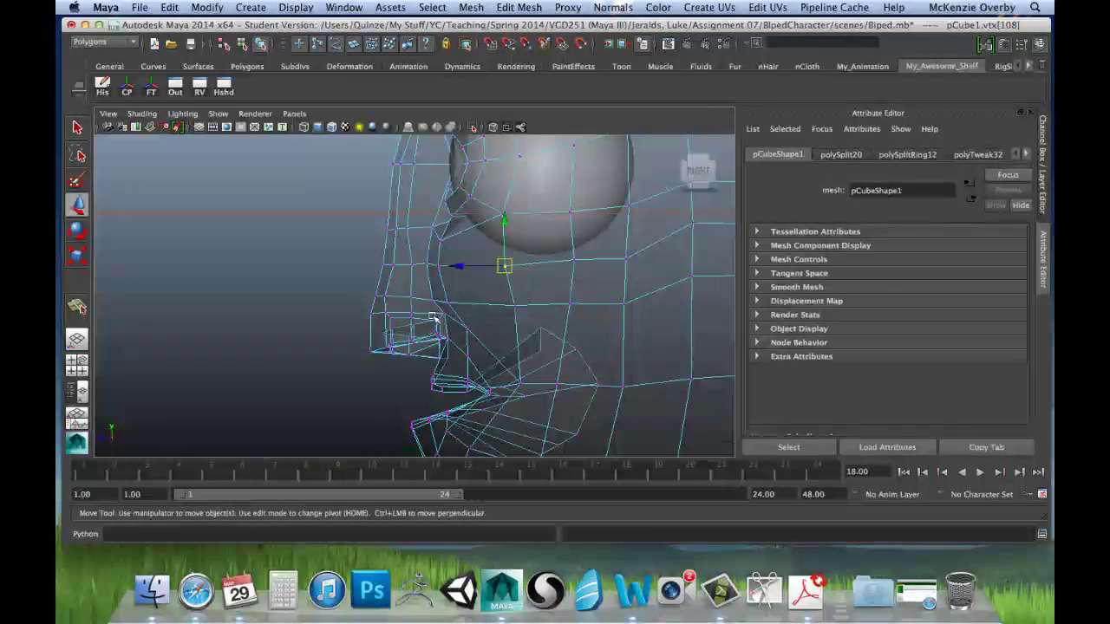
pyautogui.moveTo(346, 214); pyautogui.dragTo(430, 377)
pyautogui.keyDown('shift'); pyautogui.moveTo(420, 306); pyautogui.dragTo(453, 366); pyautogui.keyUp('shift')
pyautogui.moveTo(364, 294); pyautogui.dragTo(353, 293)
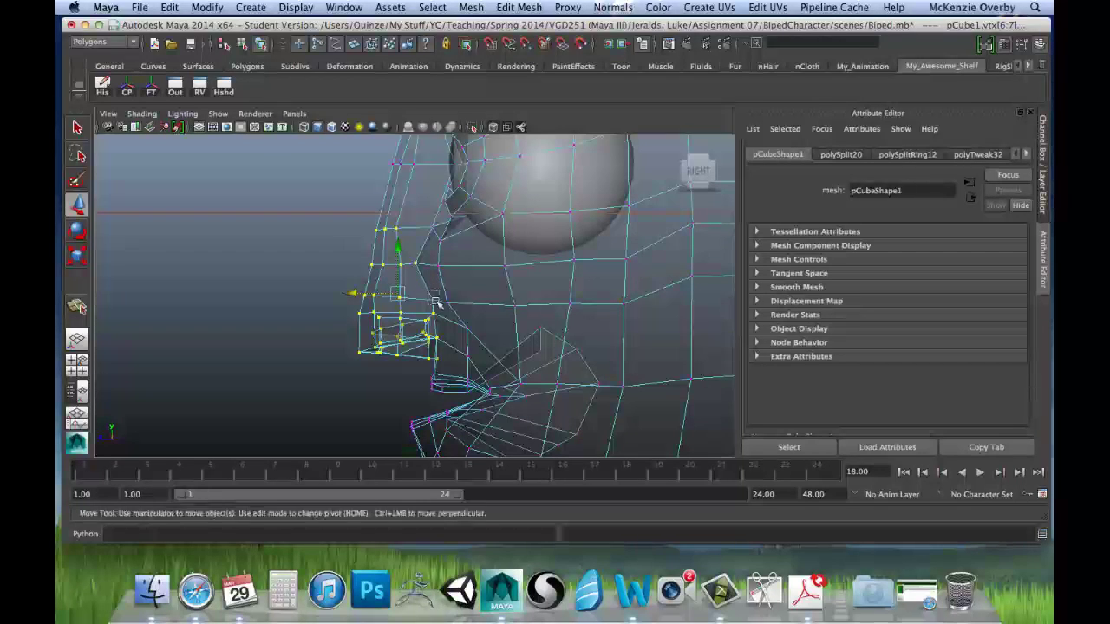
# Move the two side-of-nose vertices above the nostril back toward the cheek to even out the edge flow.
pyautogui.click(380, 301)
pyautogui.moveTo(381, 300); pyautogui.dragTo(379, 300)
pyautogui.click(419, 262)
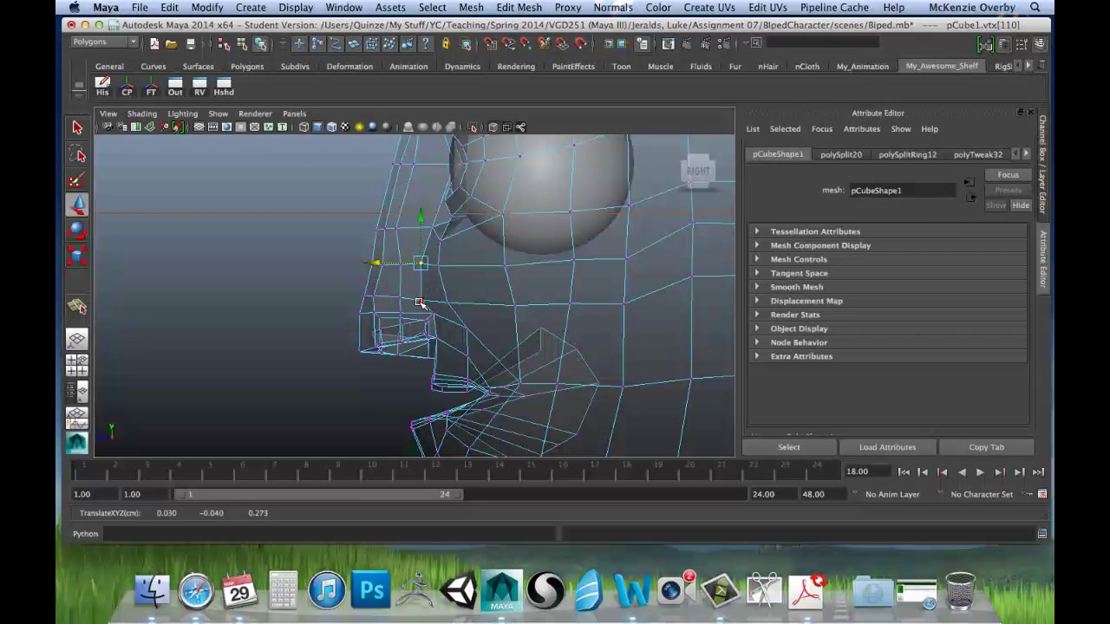
pyautogui.click(420, 301)
pyautogui.moveTo(421, 302); pyautogui.dragTo(424, 300)
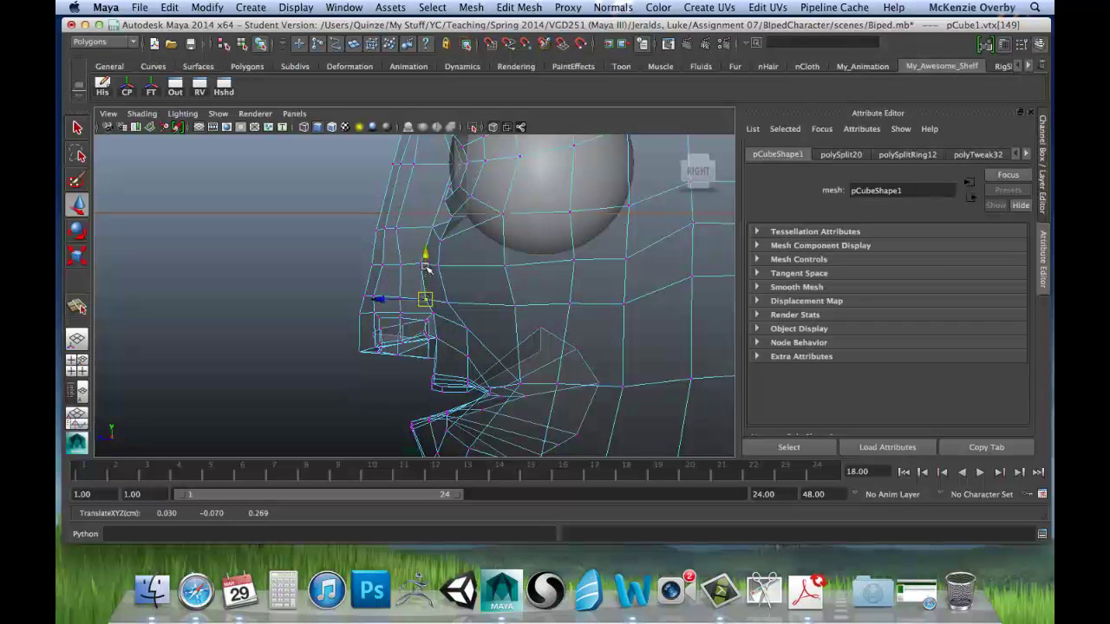
# Select the two nose bridge vertices just below eye level and raise them slightly.
pyautogui.keyDown('alt'); pyautogui.moveTo(425, 268); pyautogui.dragTo(440, 307, button='middle'); pyautogui.keyUp('alt')
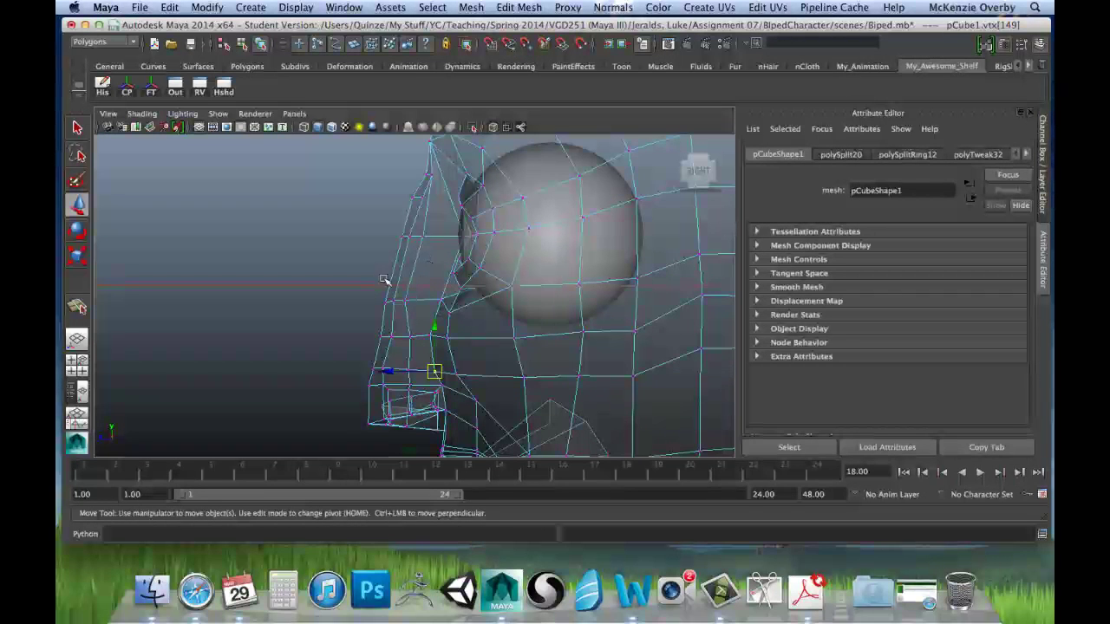
pyautogui.moveTo(405, 311); pyautogui.dragTo(386, 294)
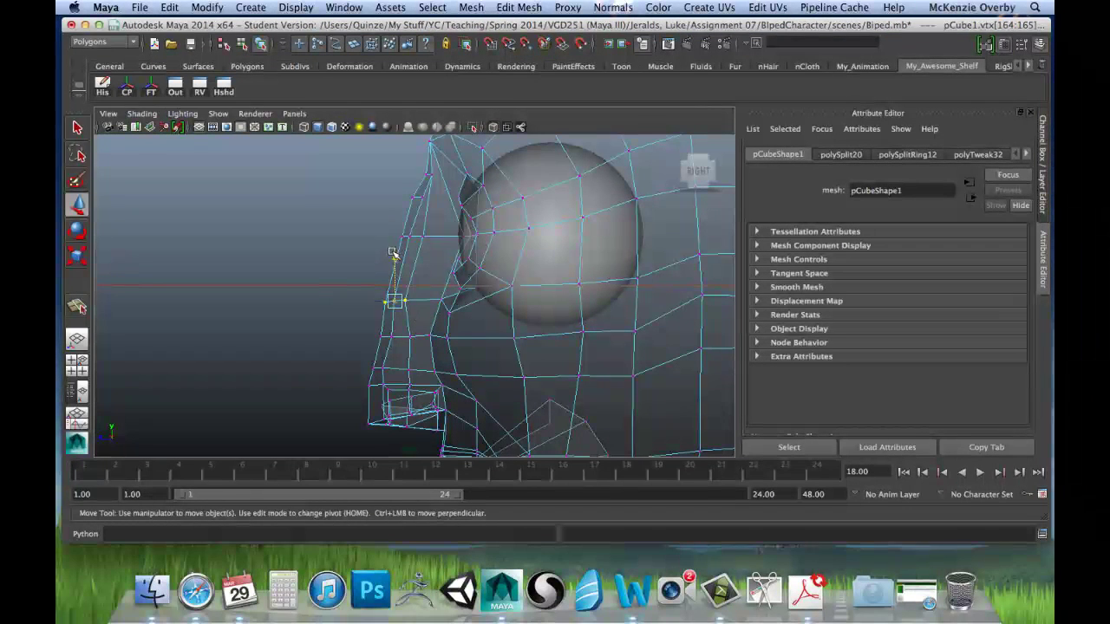
pyautogui.moveTo(393, 253); pyautogui.dragTo(396, 248)
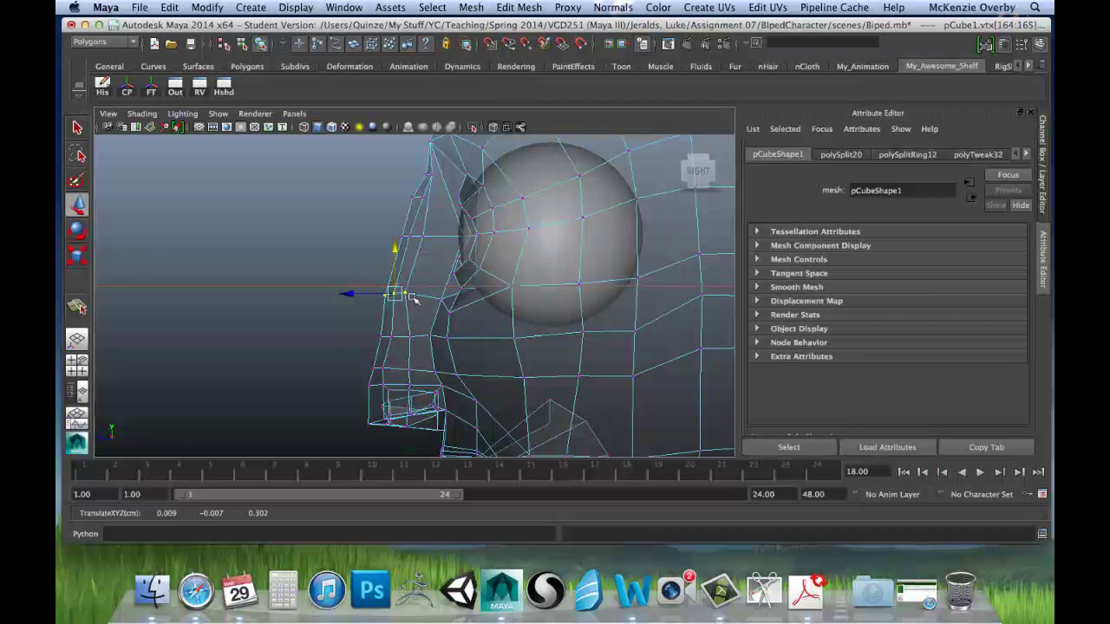
pyautogui.moveTo(389, 286); pyautogui.dragTo(403, 300)
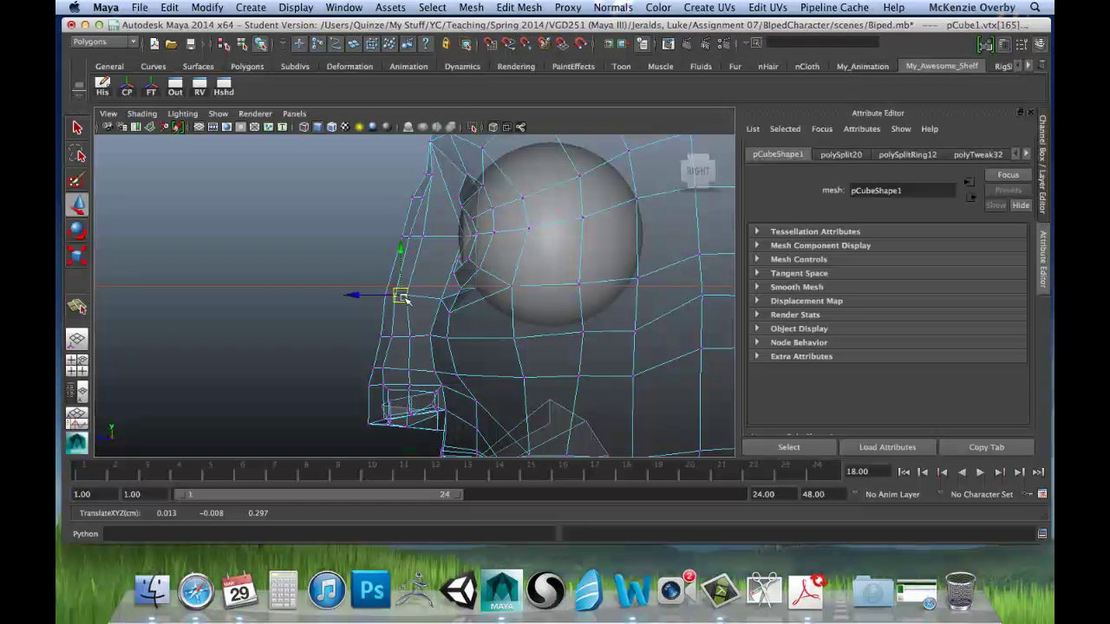
pyautogui.press('z')
pyautogui.press('z')
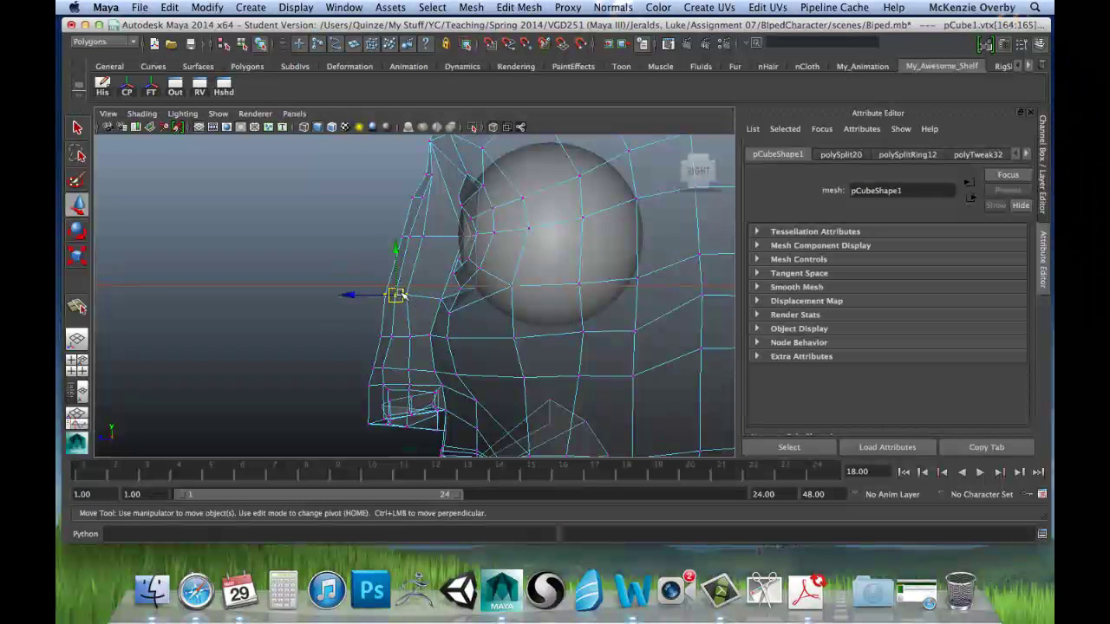
# Push the nose bridge vertex pairs at and just below eye level back, and adjust the pair beneath them.
pyautogui.moveTo(401, 296); pyautogui.dragTo(405, 297)
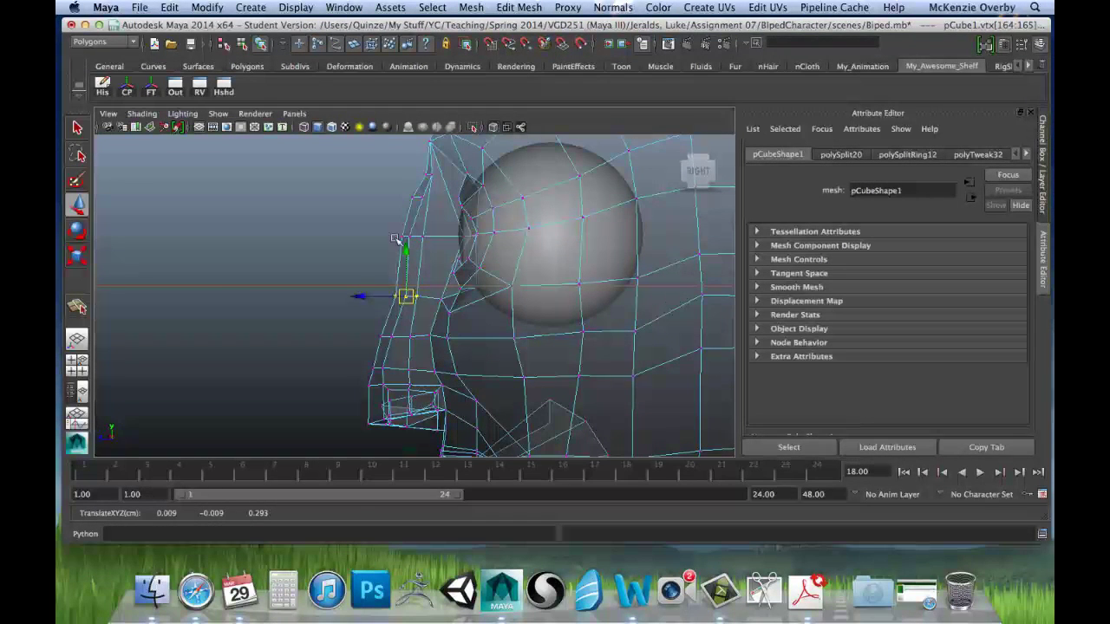
pyautogui.moveTo(417, 238); pyautogui.dragTo(424, 237)
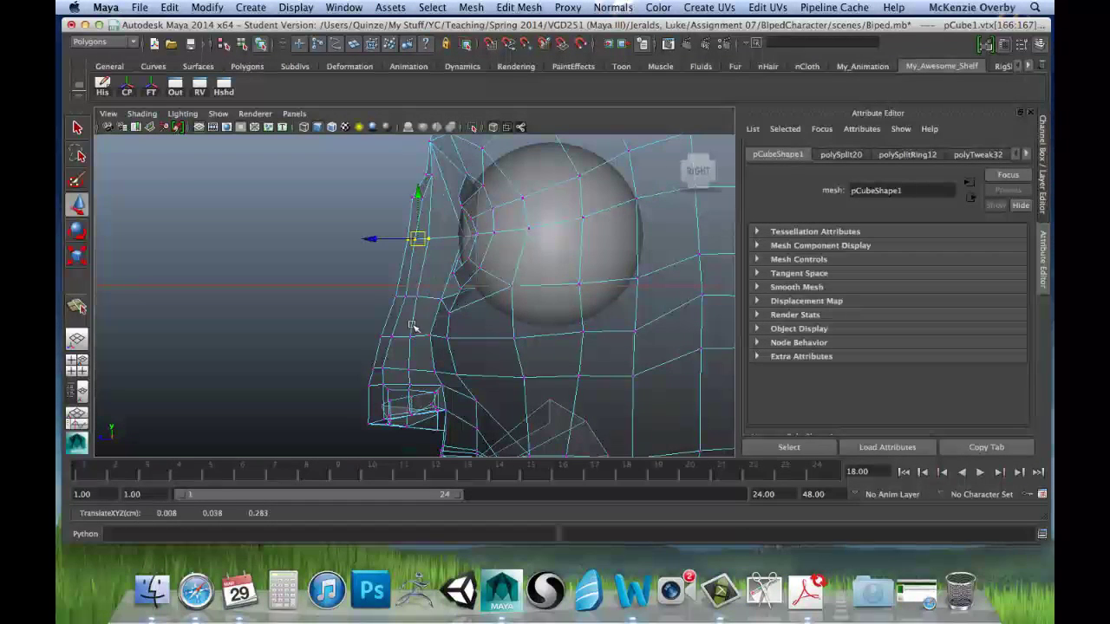
pyautogui.moveTo(376, 328); pyautogui.dragTo(468, 294)
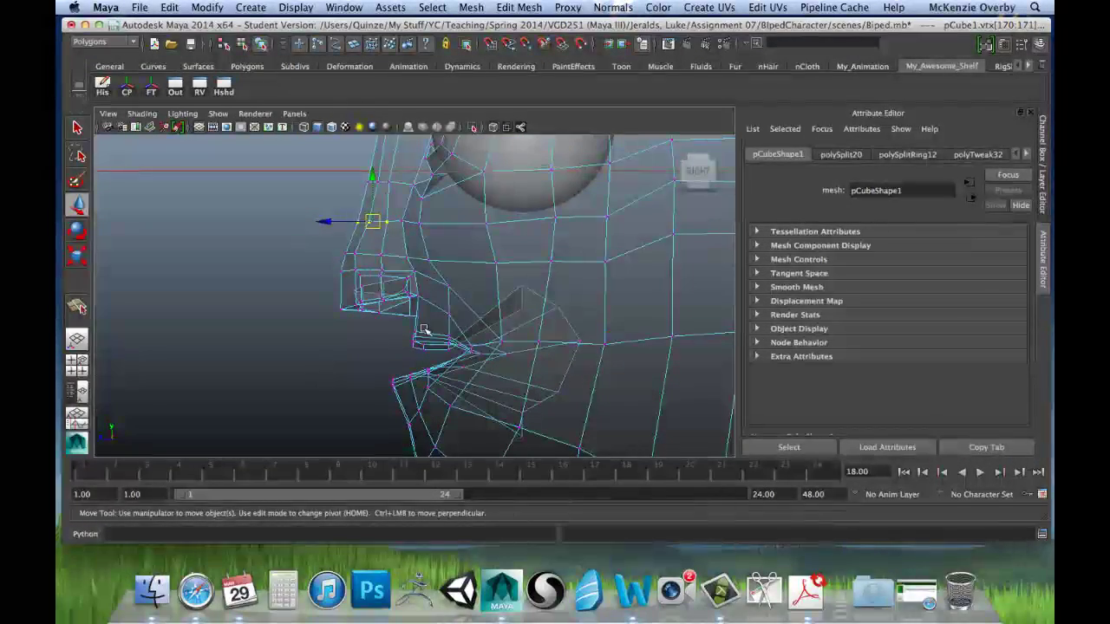
# Select the nose tip, nostril and upper lip vertices and pull them forward, fine-tuning their depth in the side view.
pyautogui.keyDown('alt'); pyautogui.moveTo(547, 326); pyautogui.dragTo(510, 295, button='right'); pyautogui.keyUp('alt')
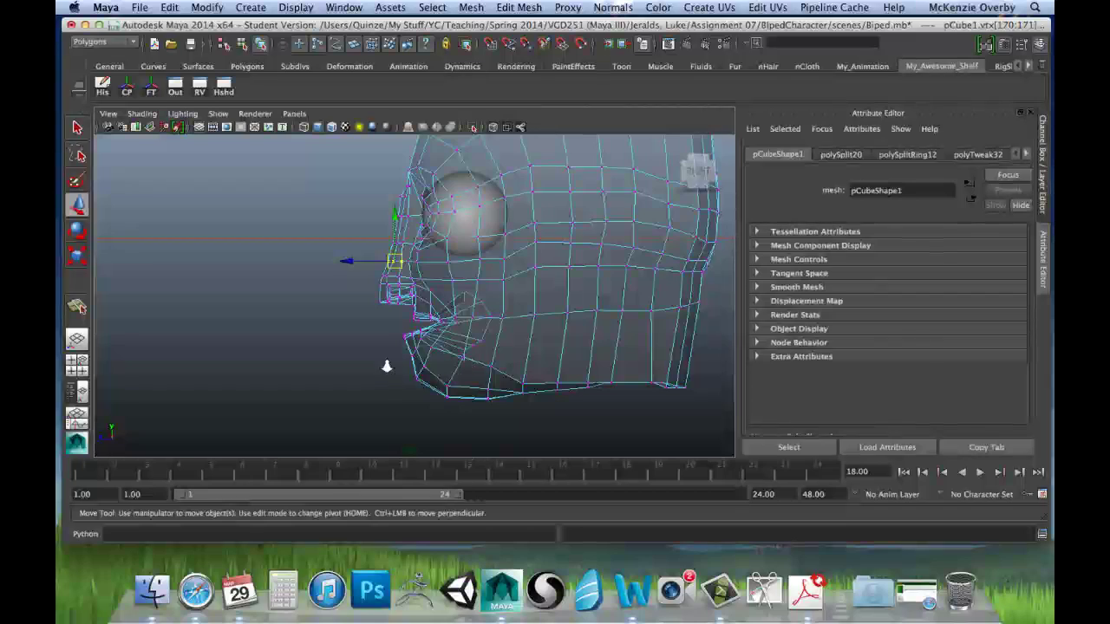
pyautogui.keyDown('alt'); pyautogui.moveTo(386, 366); pyautogui.dragTo(619, 384, button='right'); pyautogui.keyUp('alt')
pyautogui.keyDown('alt'); pyautogui.moveTo(526, 354); pyautogui.dragTo(516, 323, button='middle'); pyautogui.keyUp('alt')
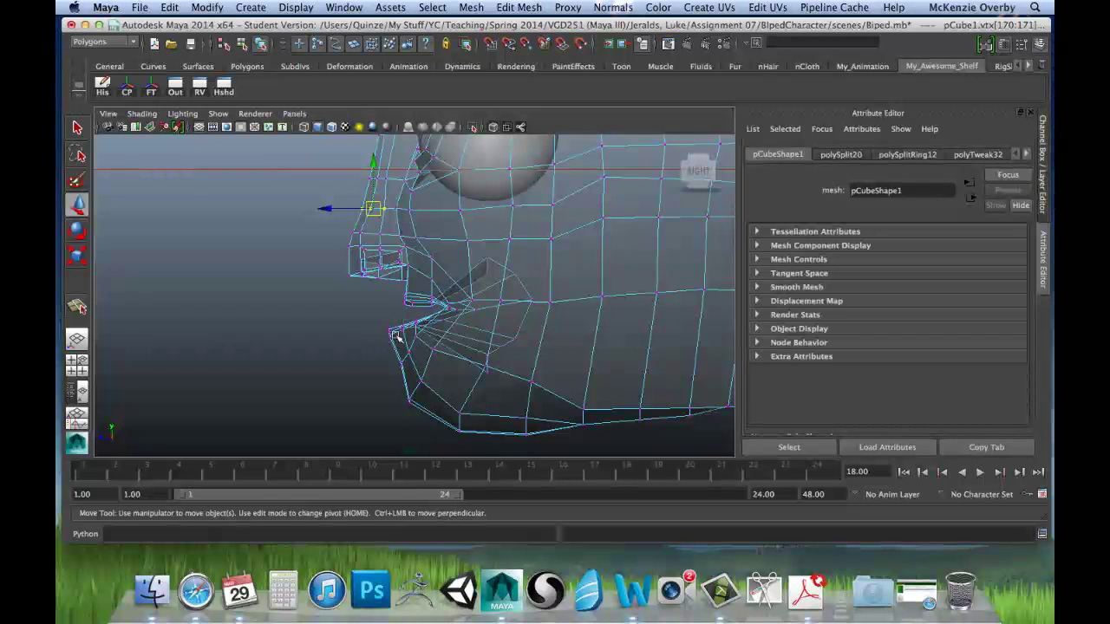
pyautogui.keyDown('alt'); pyautogui.moveTo(372, 349); pyautogui.dragTo(499, 349); pyautogui.keyUp('alt')
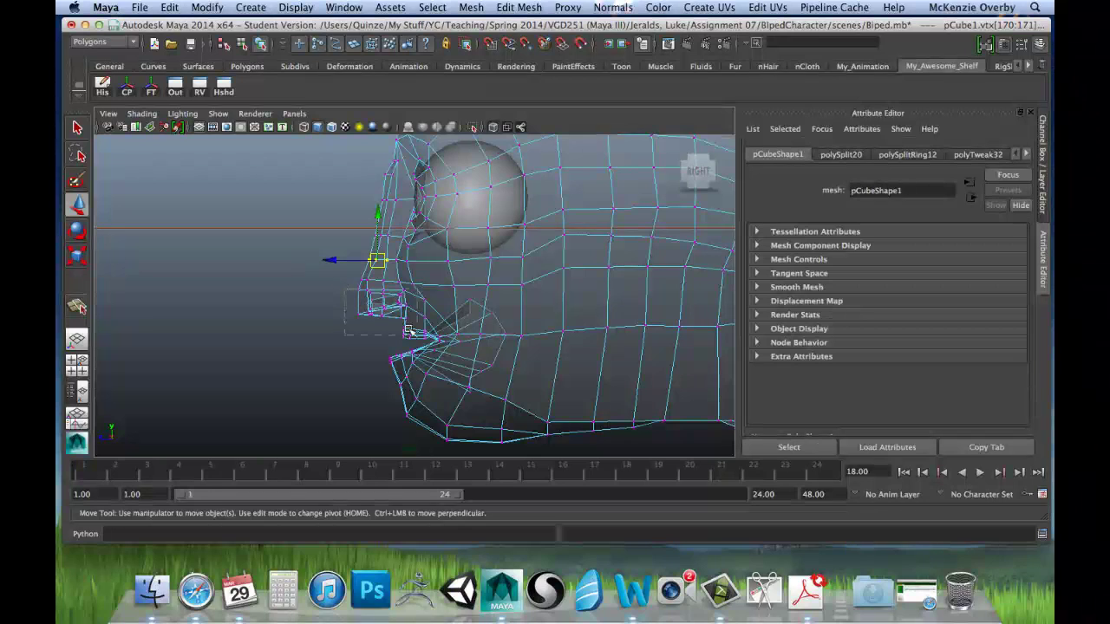
pyautogui.moveTo(346, 289); pyautogui.dragTo(440, 344)
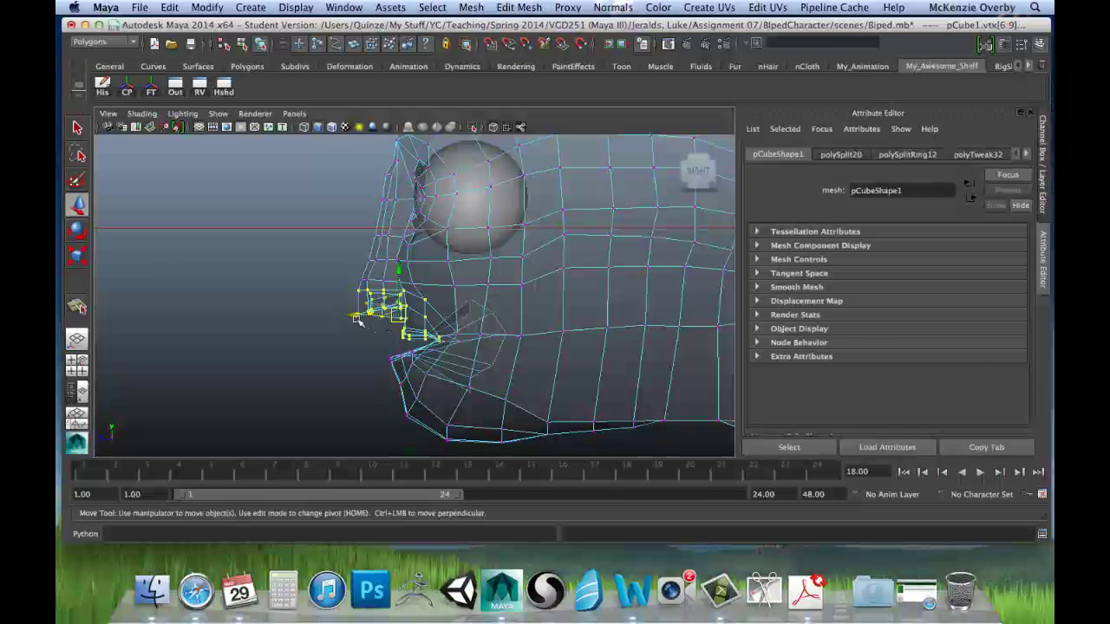
pyautogui.moveTo(374, 312); pyautogui.dragTo(338, 316)
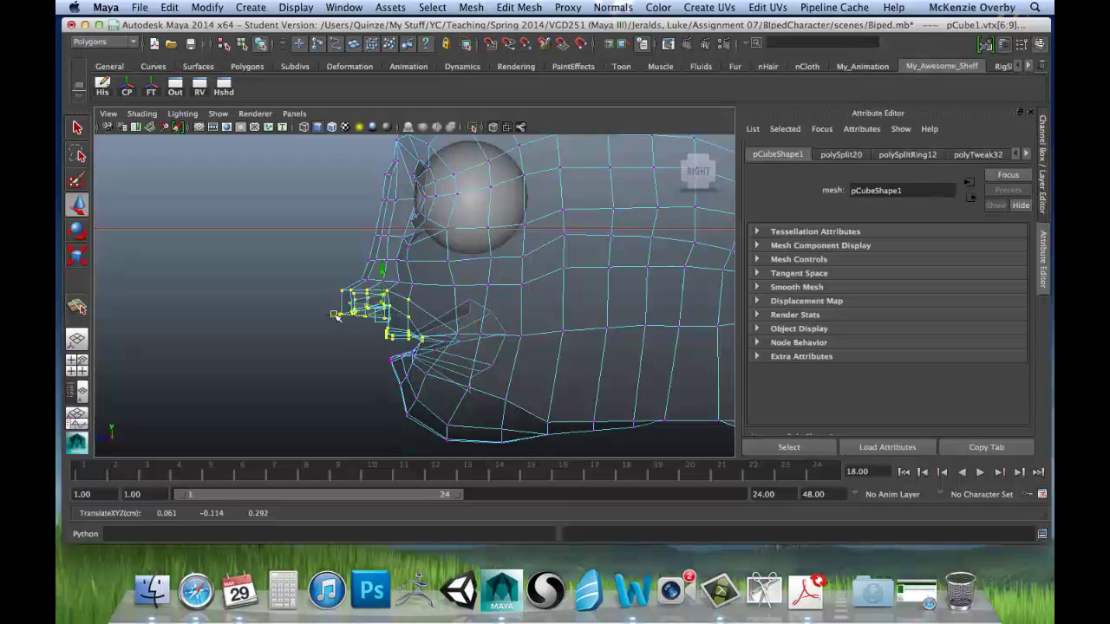
pyautogui.keyDown('alt'); pyautogui.moveTo(408, 365); pyautogui.dragTo(564, 386); pyautogui.keyUp('alt')
pyautogui.keyDown('alt'); pyautogui.moveTo(563, 386); pyautogui.dragTo(568, 389, button='middle'); pyautogui.keyUp('alt')
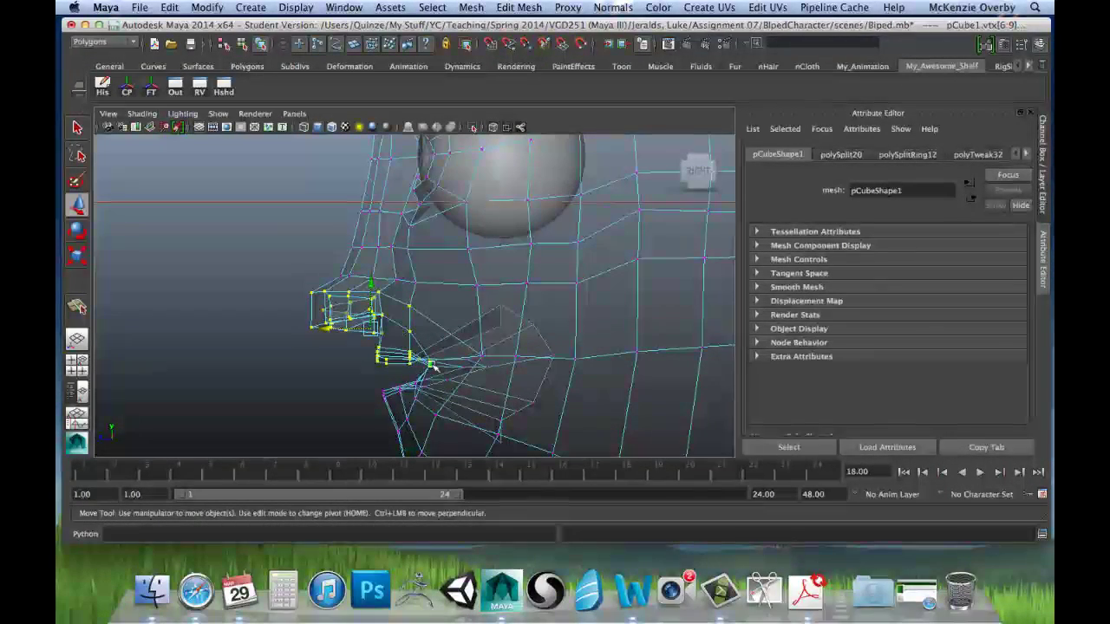
pyautogui.keyDown('alt'); pyautogui.moveTo(399, 323); pyautogui.dragTo(330, 313); pyautogui.keyUp('alt')
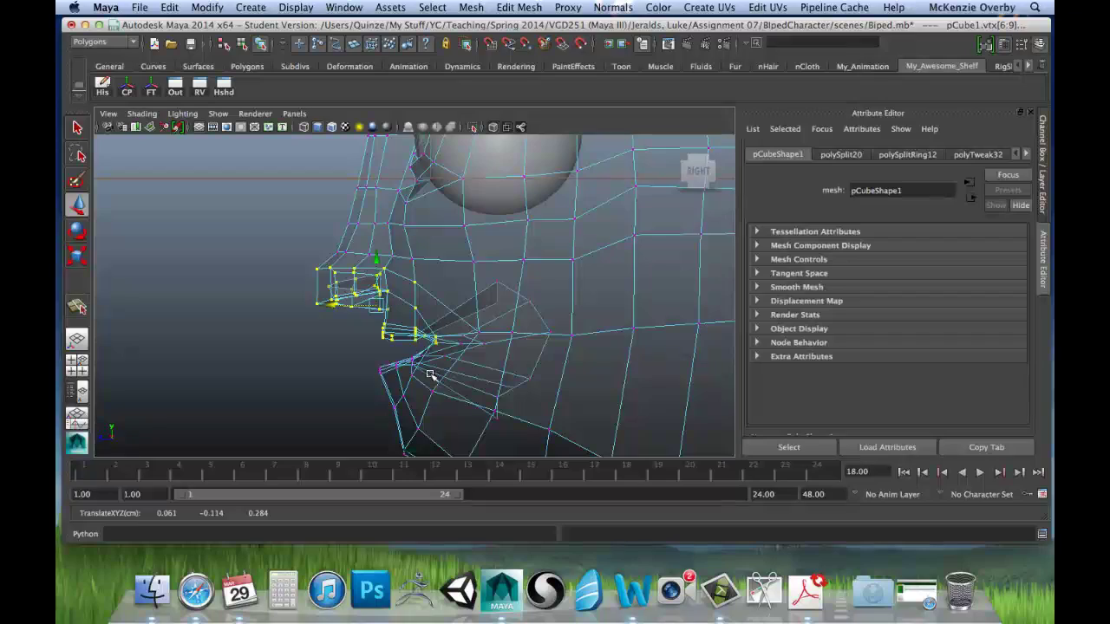
# Select the lower lip and front chin vertices and push them slightly back in the side view.
pyautogui.keyDown('alt'); pyautogui.moveTo(430, 375); pyautogui.dragTo(401, 328); pyautogui.keyUp('alt')
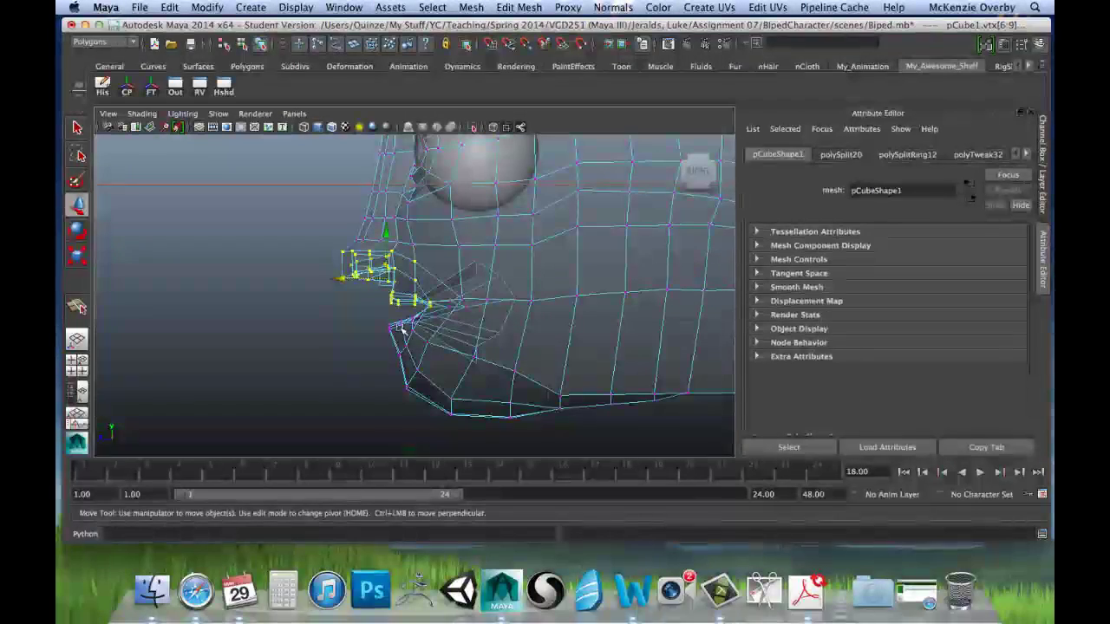
pyautogui.moveTo(440, 416); pyautogui.dragTo(441, 417)
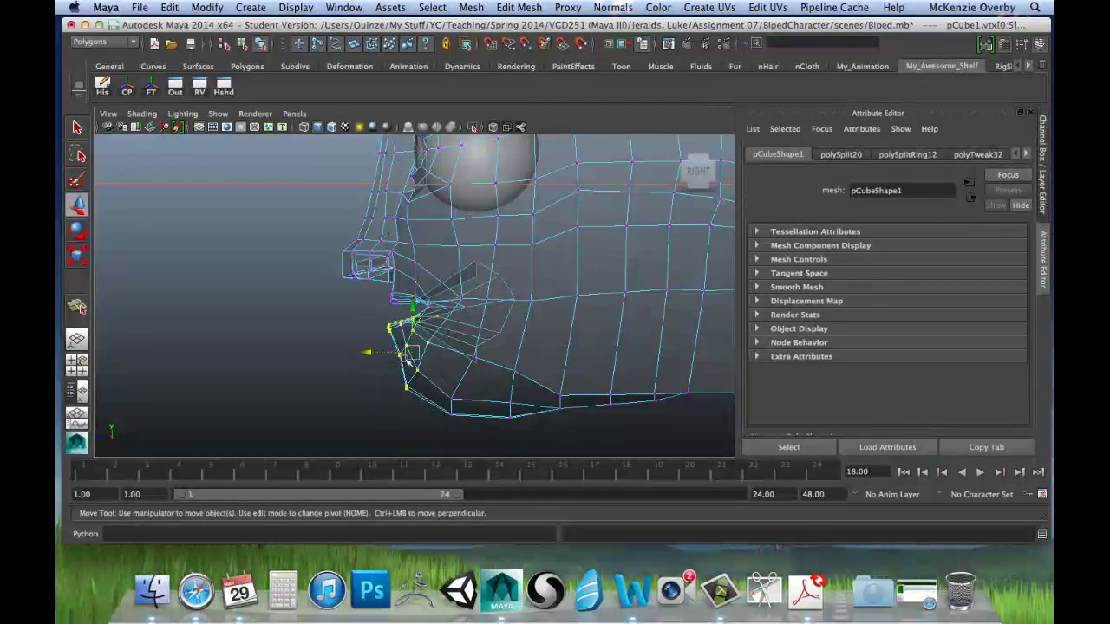
pyautogui.moveTo(375, 351); pyautogui.dragTo(370, 350)
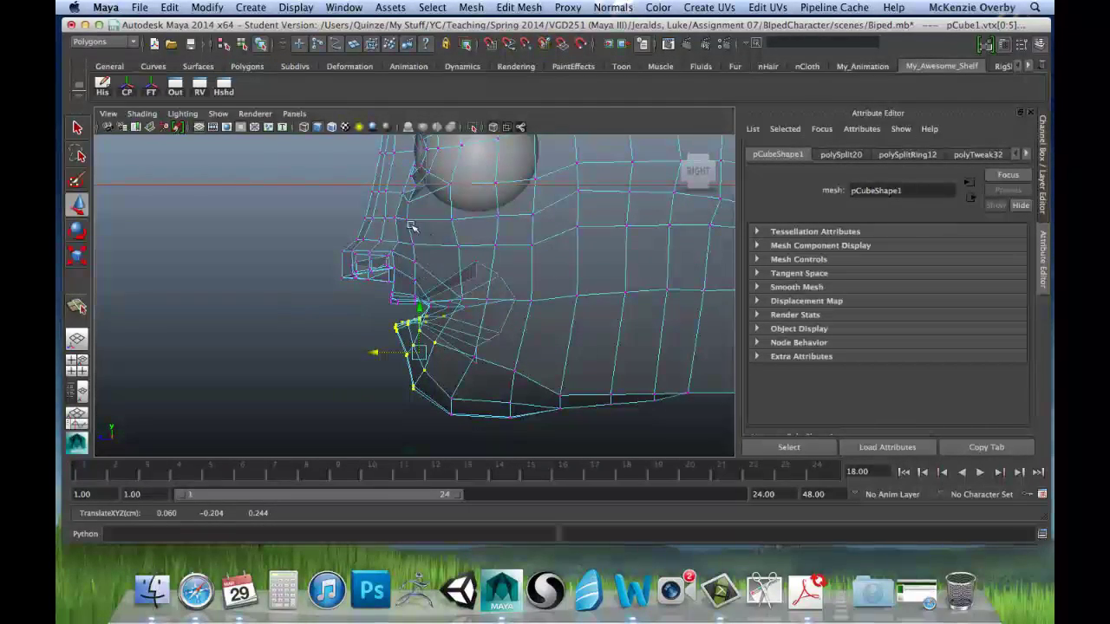
# Examine the nose, lips and mouth corner of the half-head mesh in the perspective and side views.
pyautogui.press('space')
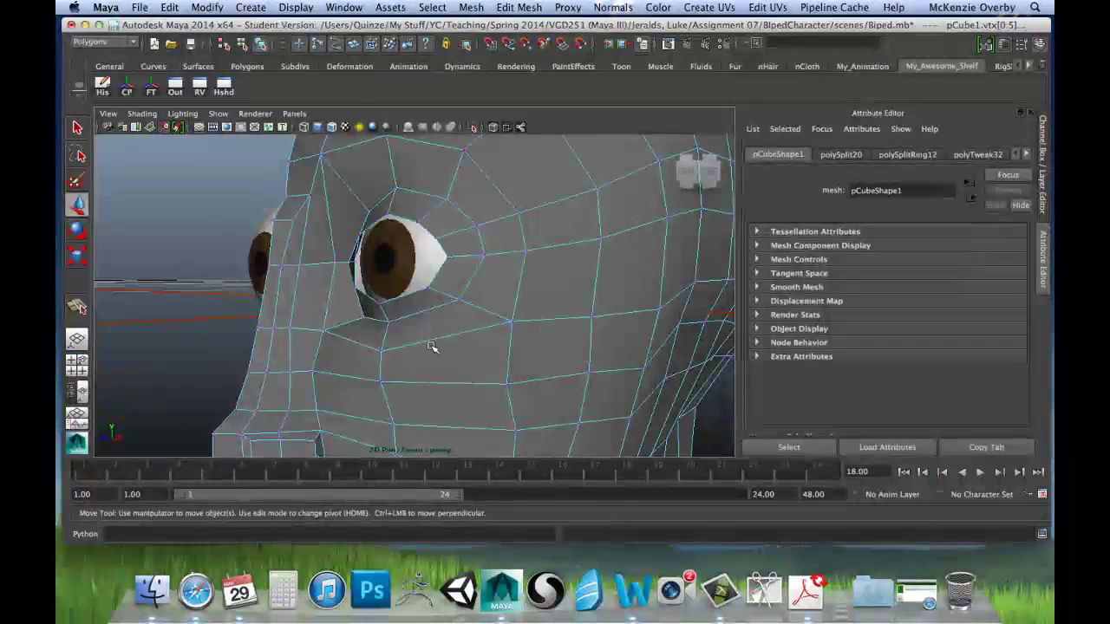
pyautogui.moveTo(451, 308)
pyautogui.keyDown('alt'); pyautogui.mouseDown()
pyautogui.moveTo(478, 309)
pyautogui.moveTo(446, 305)
pyautogui.moveTo(411, 322)
pyautogui.moveTo(432, 298)
pyautogui.mouseUp(); pyautogui.keyUp('alt')
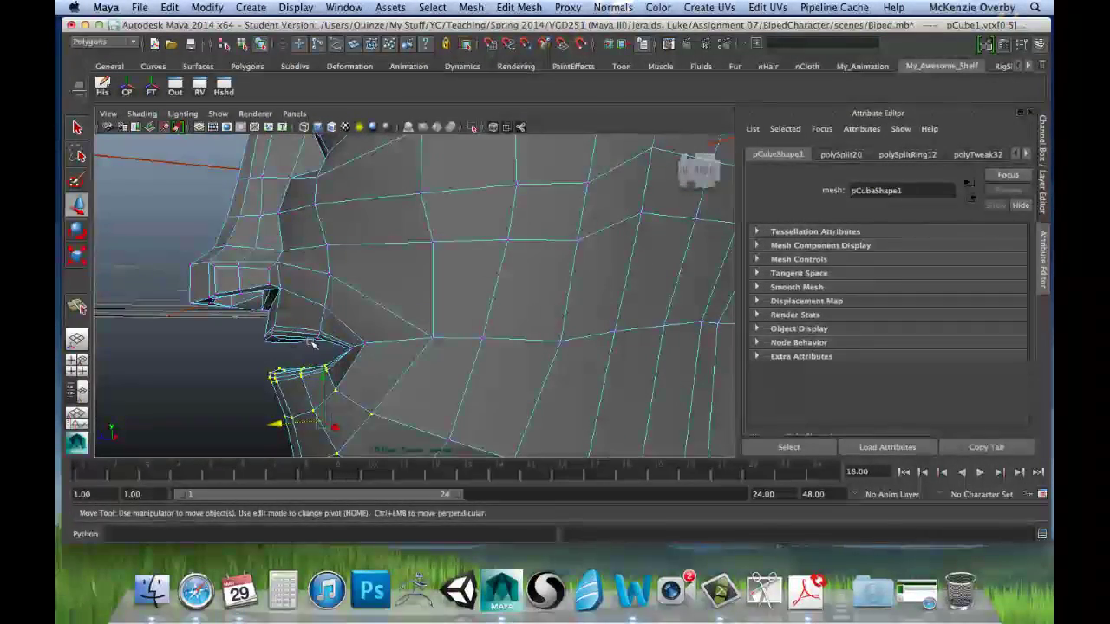
pyautogui.keyDown('alt'); pyautogui.moveTo(301, 351); pyautogui.dragTo(312, 358); pyautogui.keyUp('alt')
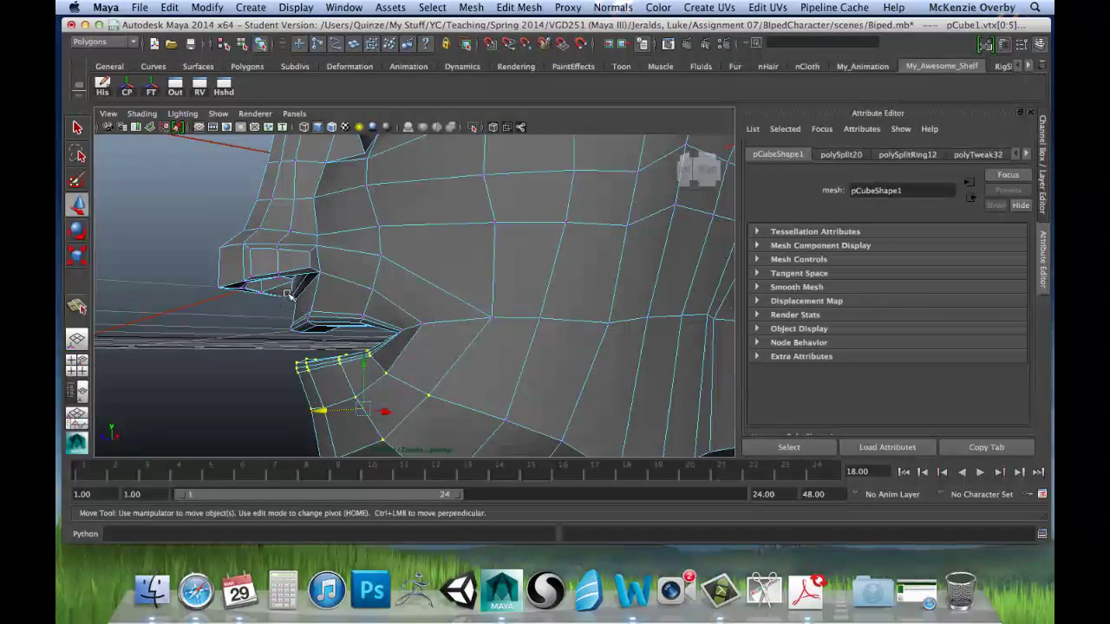
pyautogui.press('space')
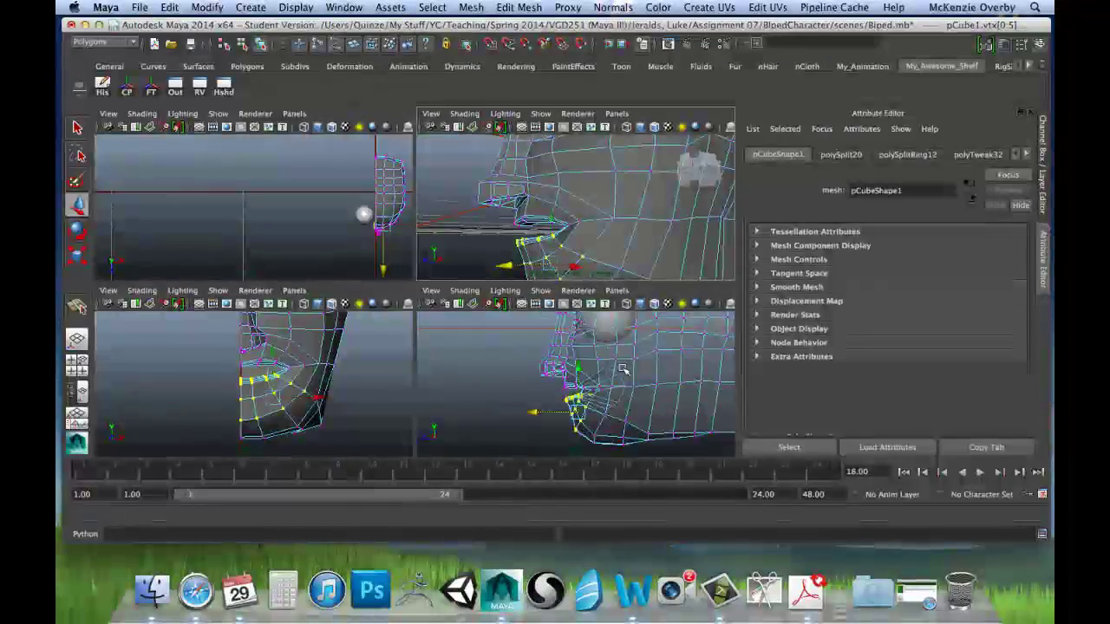
pyautogui.press('space')
pyautogui.keyDown('alt'); pyautogui.moveTo(378, 365); pyautogui.dragTo(579, 378); pyautogui.keyUp('alt')
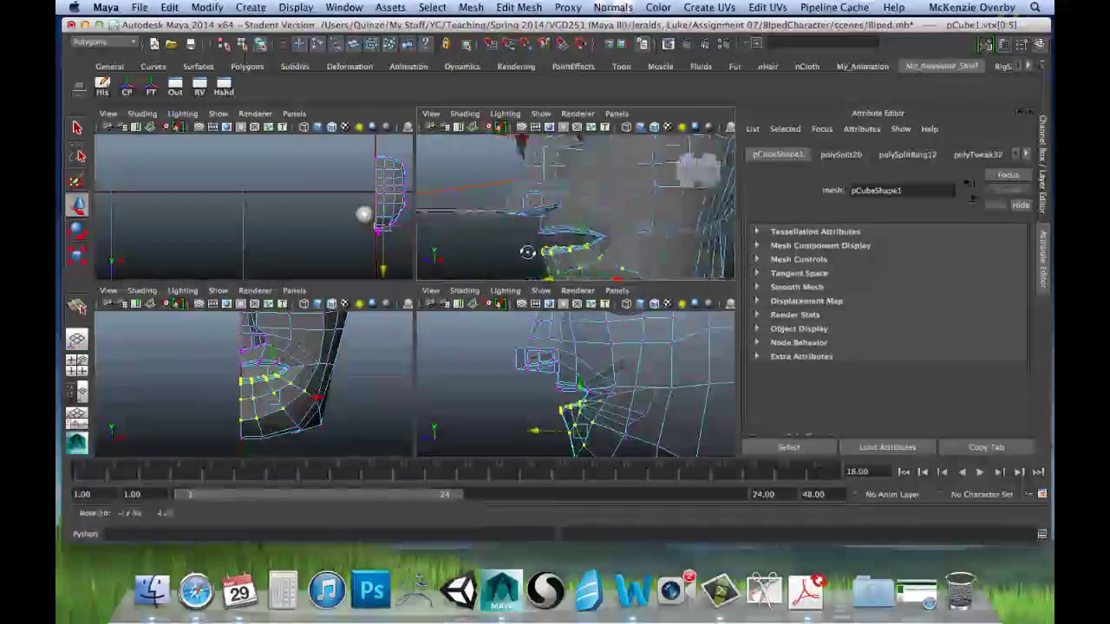
pyautogui.keyDown('alt'); pyautogui.moveTo(552, 264); pyautogui.dragTo(525, 254); pyautogui.keyUp('alt')
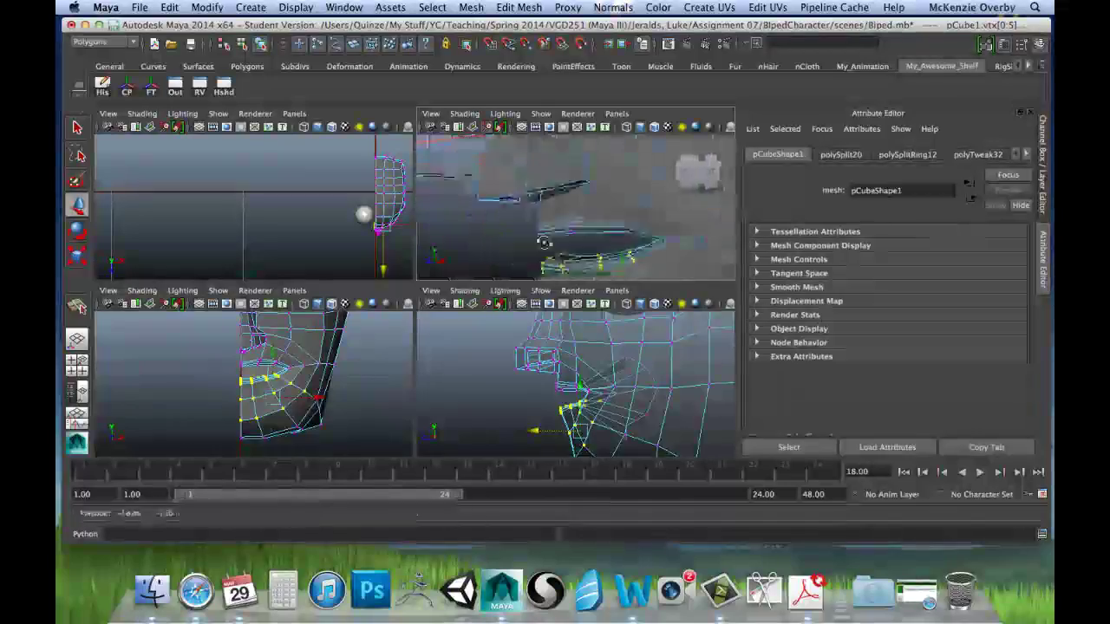
pyautogui.keyDown('alt'); pyautogui.moveTo(544, 242); pyautogui.dragTo(573, 244); pyautogui.keyUp('alt')
# Select the mouth corner vertices and push them slightly back in the side view.
pyautogui.press('space')
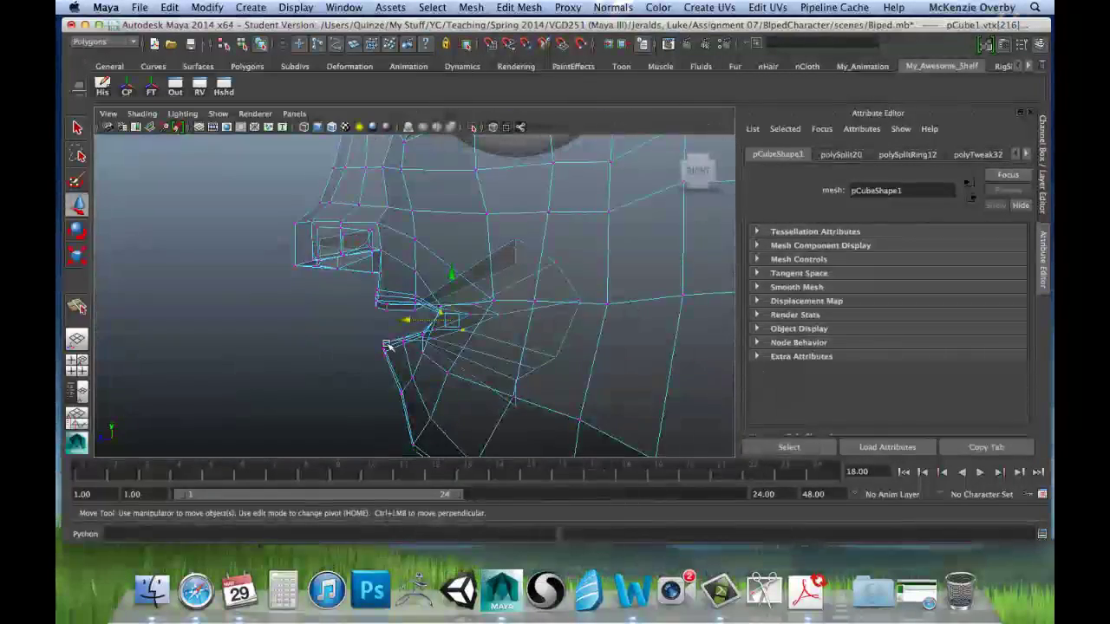
pyautogui.keyDown('alt'); pyautogui.moveTo(389, 347); pyautogui.dragTo(451, 317); pyautogui.keyUp('alt')
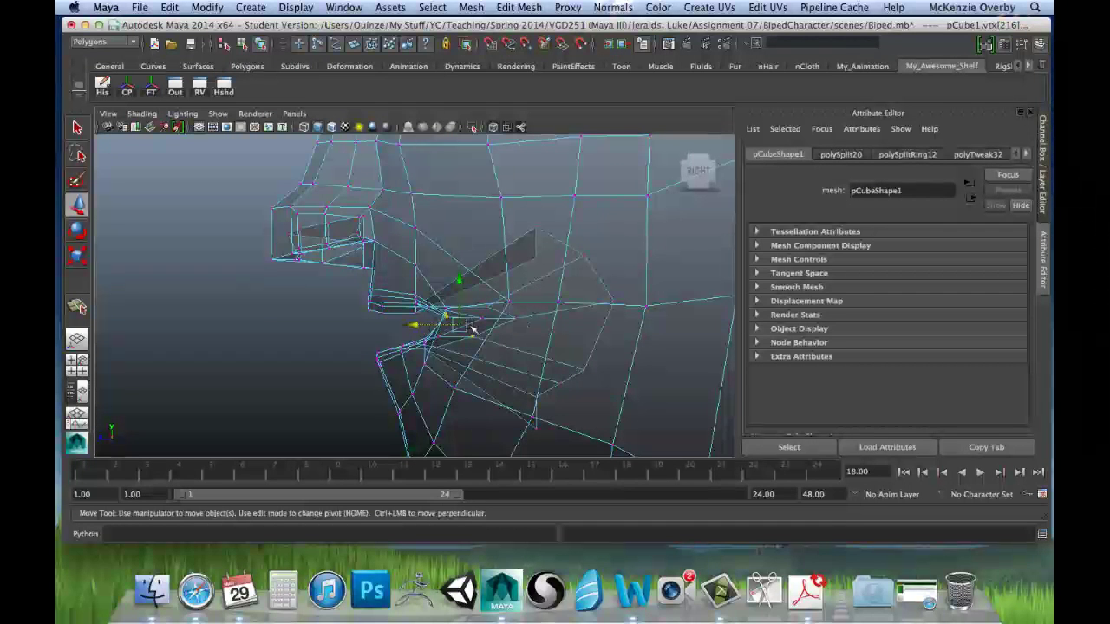
pyautogui.moveTo(409, 332)
pyautogui.mouseDown()
pyautogui.moveTo(422, 323)
pyautogui.moveTo(417, 331)
pyautogui.mouseUp()
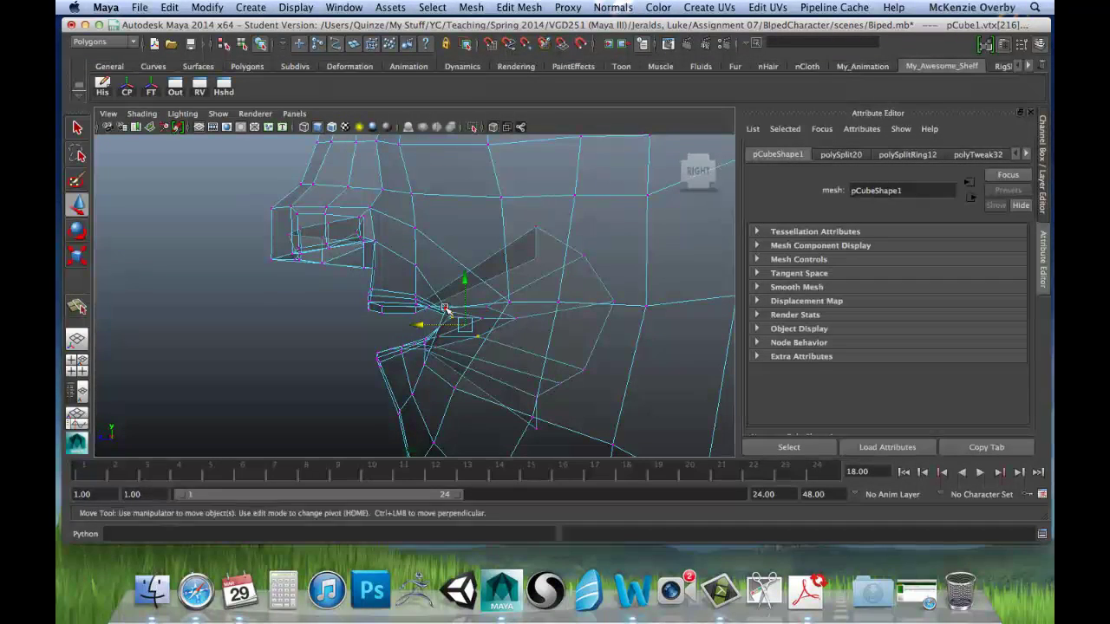
# Push the upper mouth corner vertex back and lower it slightly, then select the neighbouring corner vertices with it.
pyautogui.click(440, 310)
pyautogui.moveTo(401, 307); pyautogui.dragTo(434, 321)
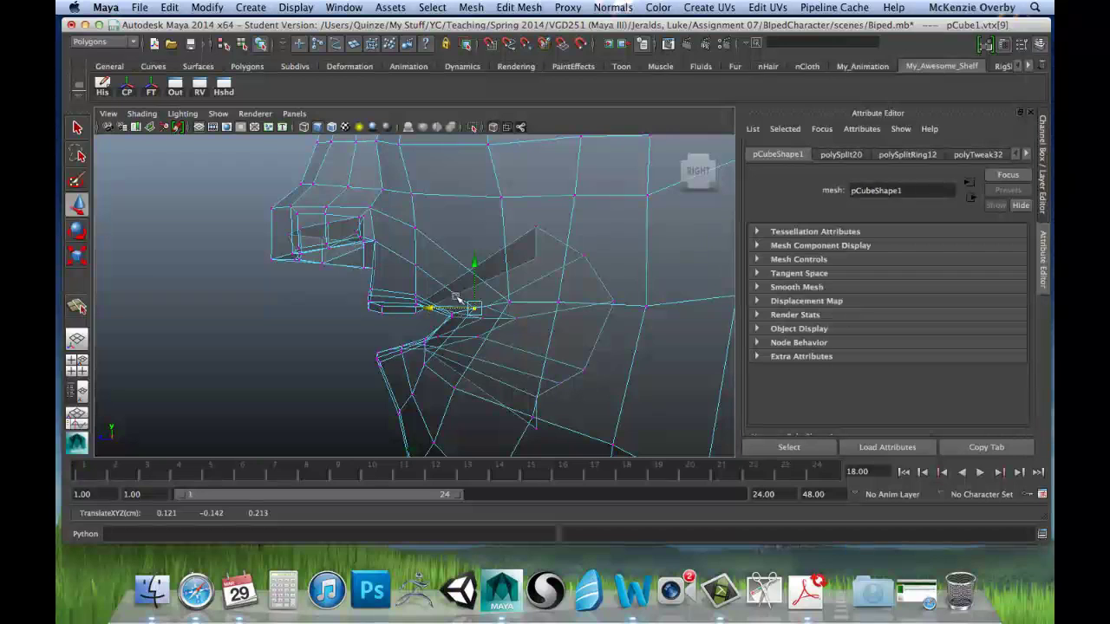
pyautogui.moveTo(472, 268); pyautogui.dragTo(474, 275)
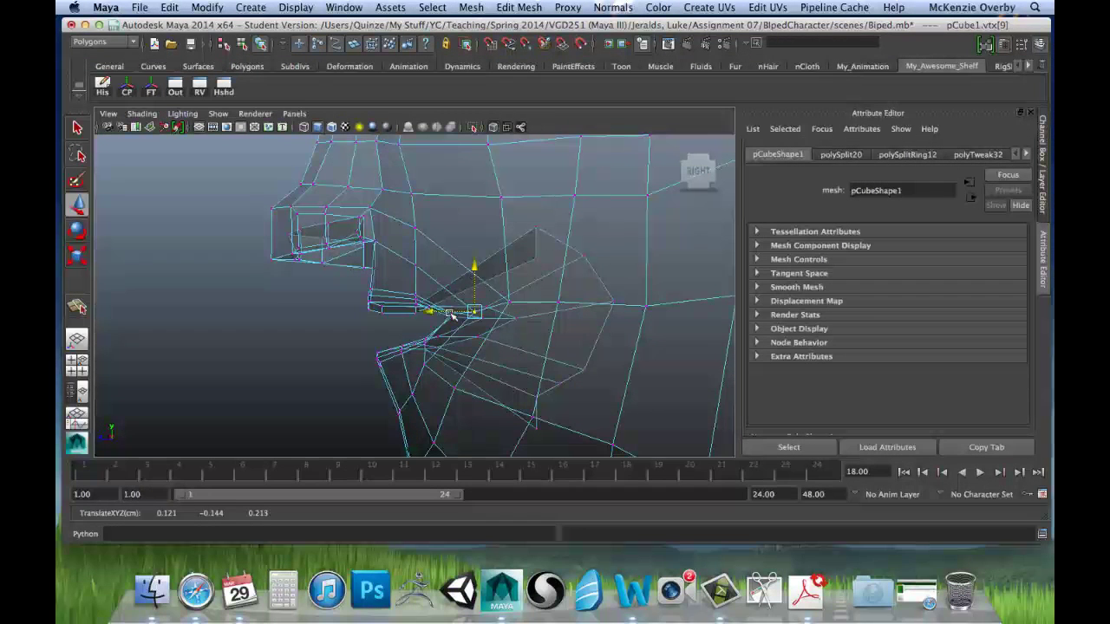
pyautogui.keyDown('shift'); pyautogui.click(482, 316); pyautogui.keyUp('shift')
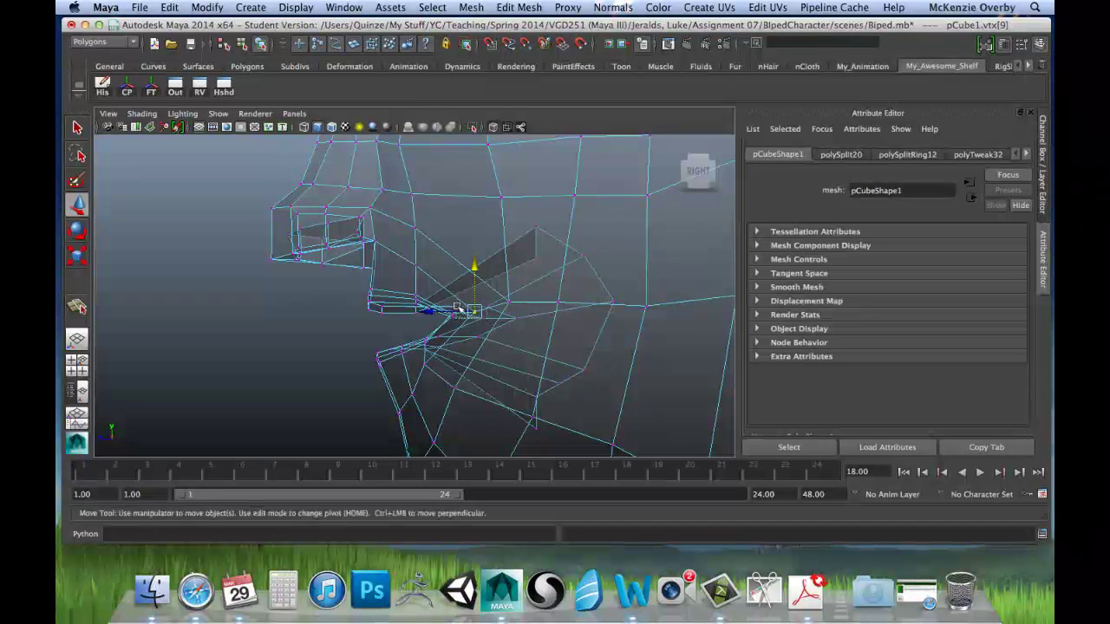
pyautogui.keyDown('shift'); pyautogui.click(451, 314); pyautogui.keyUp('shift')
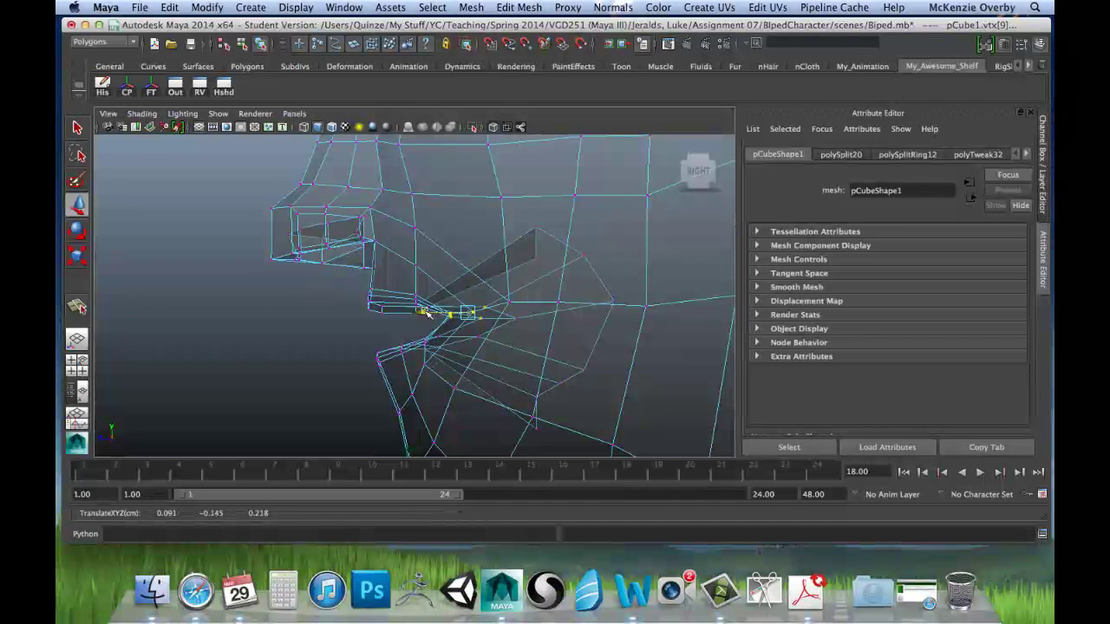
# Select the column of upper lip vertices in front of the mouth corner and pull it slightly forward in the side view.
pyautogui.click(416, 304)
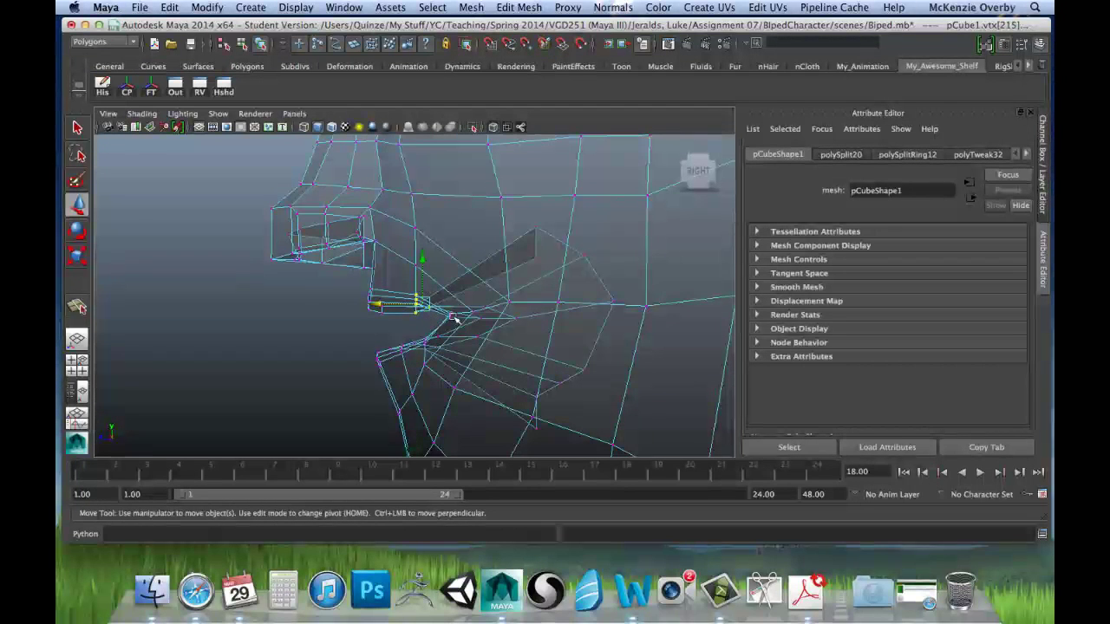
pyautogui.moveTo(383, 308); pyautogui.dragTo(371, 305)
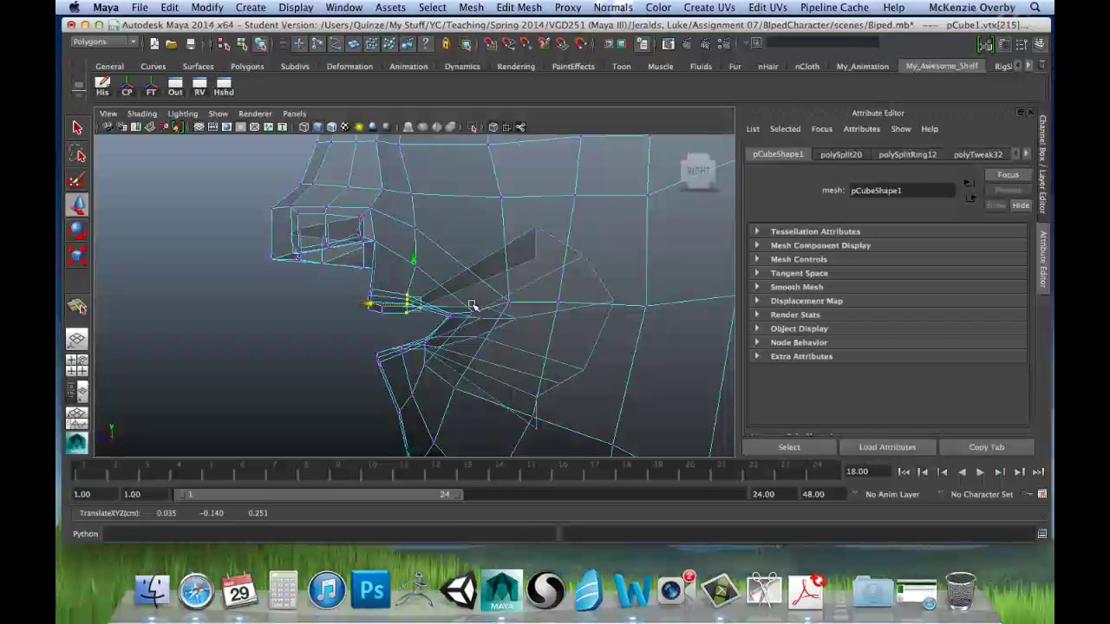
pyautogui.press('space')
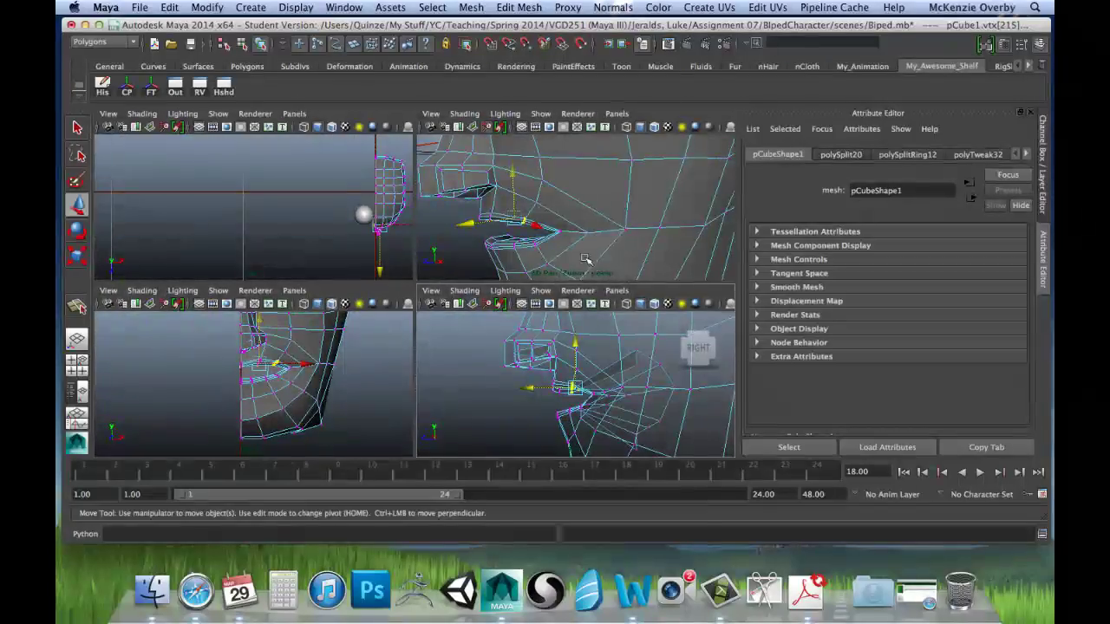
pyautogui.press('space')
pyautogui.keyDown('alt'); pyautogui.moveTo(580, 262); pyautogui.dragTo(460, 237); pyautogui.keyUp('alt')
pyautogui.press('space')
pyautogui.press('space')
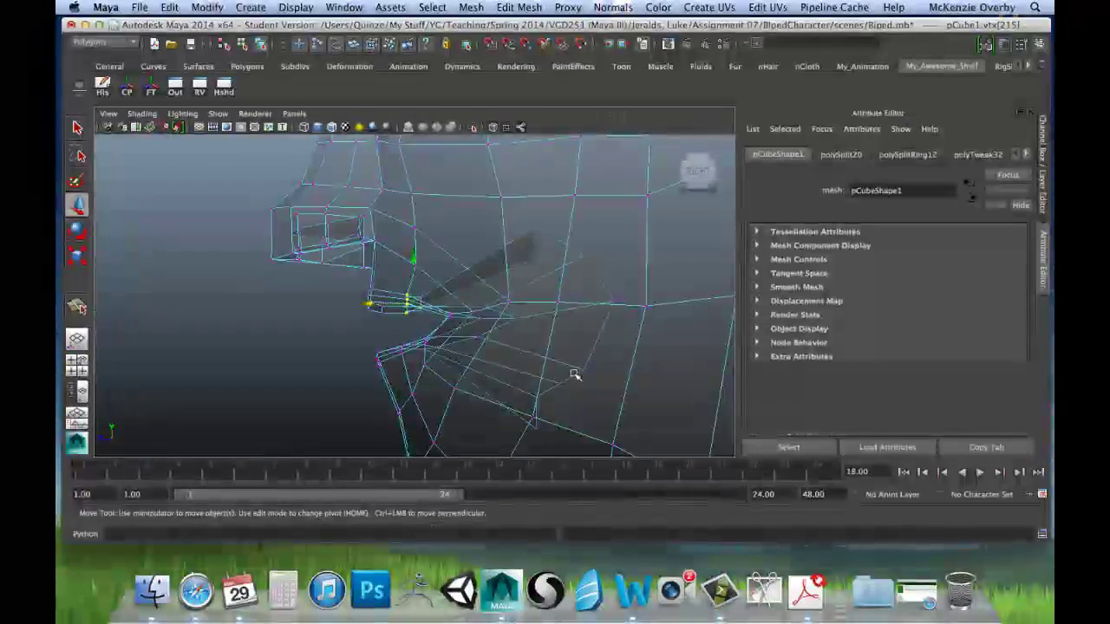
# Select the vertices just below the lower lip near the mouth corner and move them back and slightly up.
pyautogui.keyDown('alt'); pyautogui.moveTo(575, 374); pyautogui.dragTo(575, 336, button='middle'); pyautogui.keyUp('alt')
pyautogui.scroll(-10, 597, 305)
pyautogui.scroll(10, 481, 307)
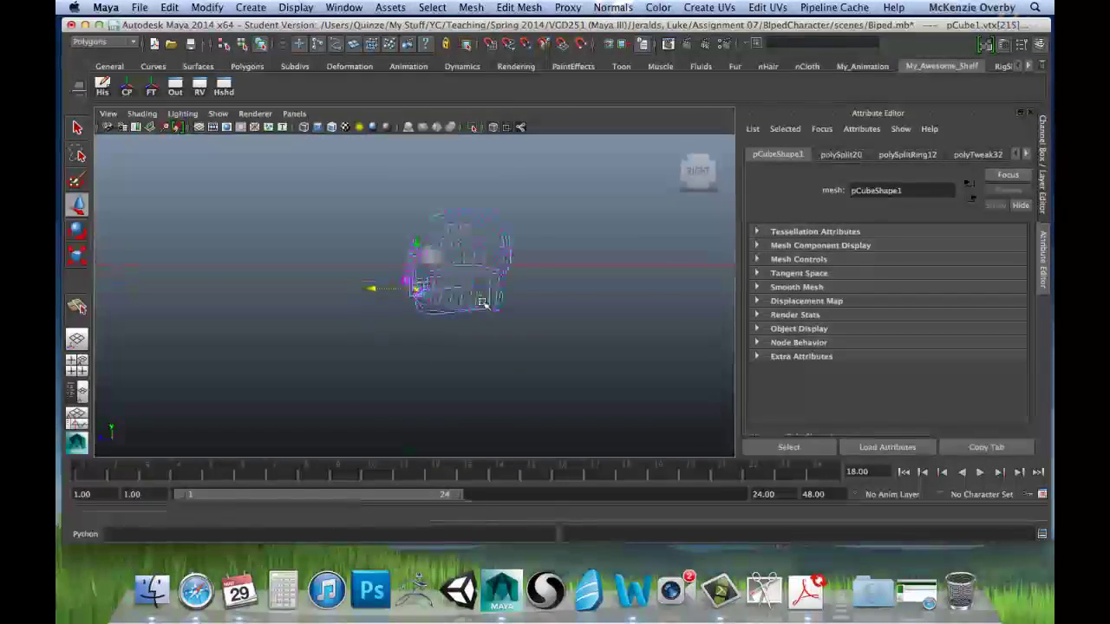
pyautogui.keyDown('alt'); pyautogui.moveTo(537, 309); pyautogui.dragTo(504, 320, button='middle'); pyautogui.keyUp('alt')
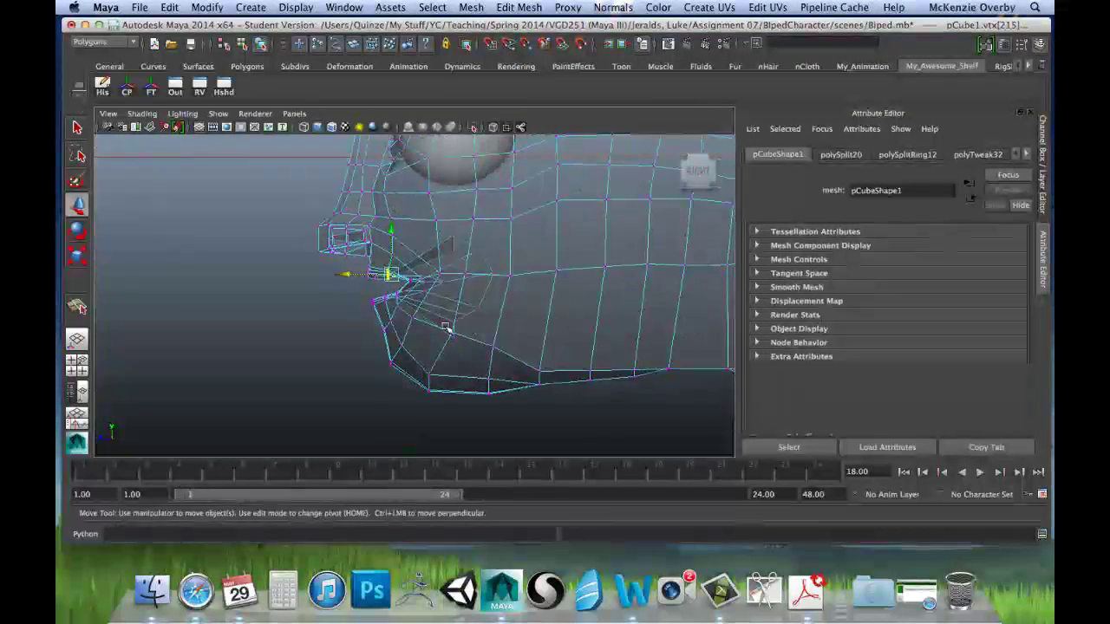
pyautogui.click(400, 309)
pyautogui.click(413, 317)
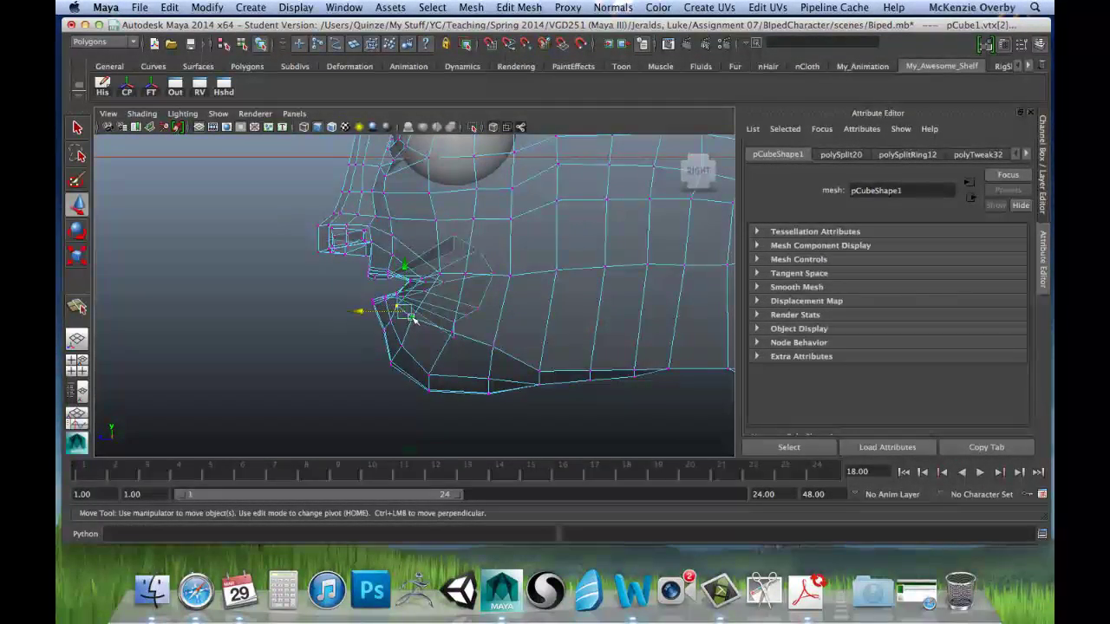
pyautogui.moveTo(422, 312); pyautogui.dragTo(421, 308)
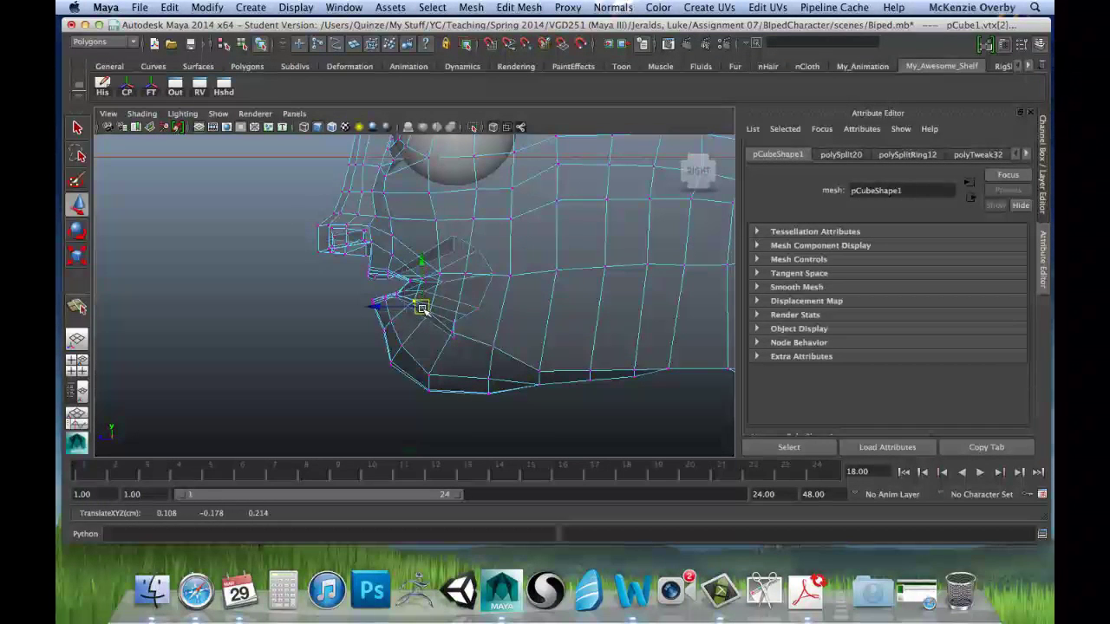
# Reposition the three vertices running from below the mouth corner to the lower jaw so the edge loop curves evenly.
pyautogui.click(465, 330)
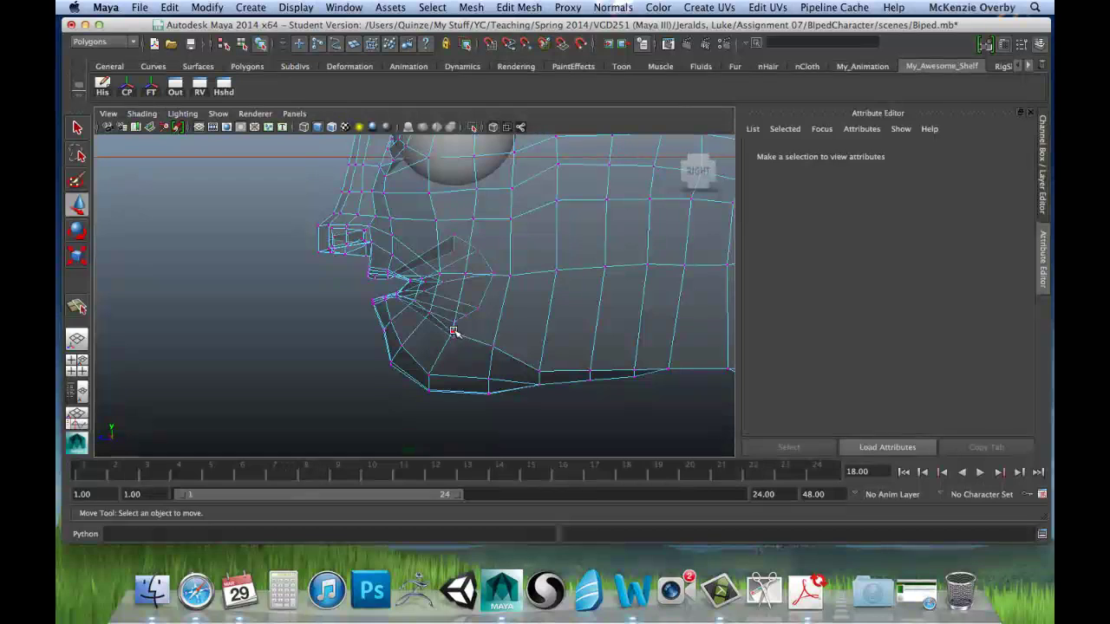
pyautogui.click(455, 330)
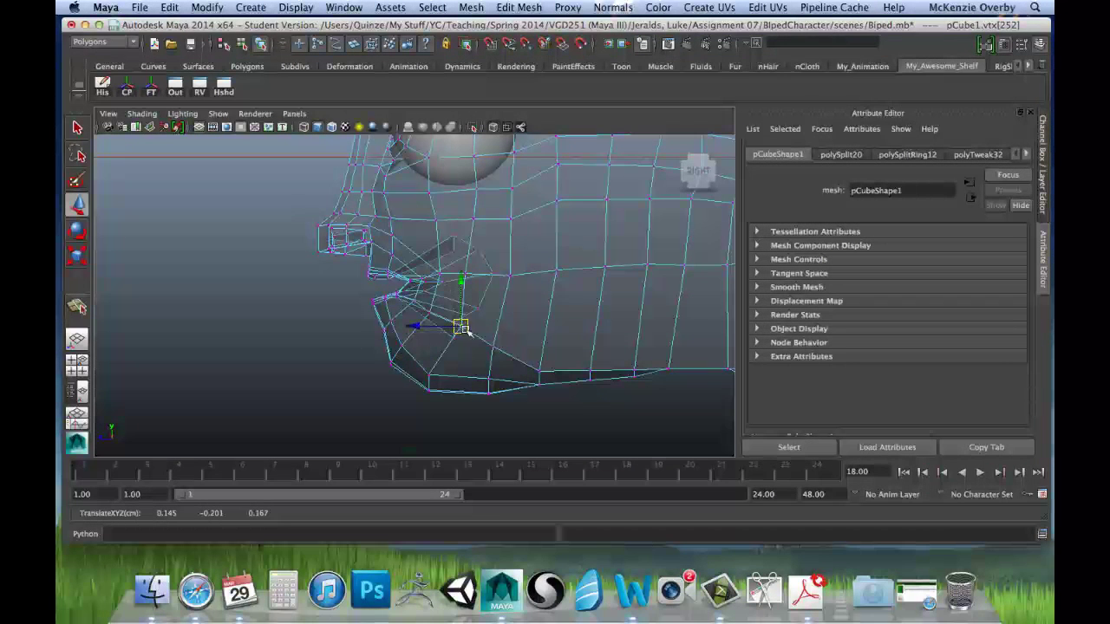
pyautogui.click(497, 345)
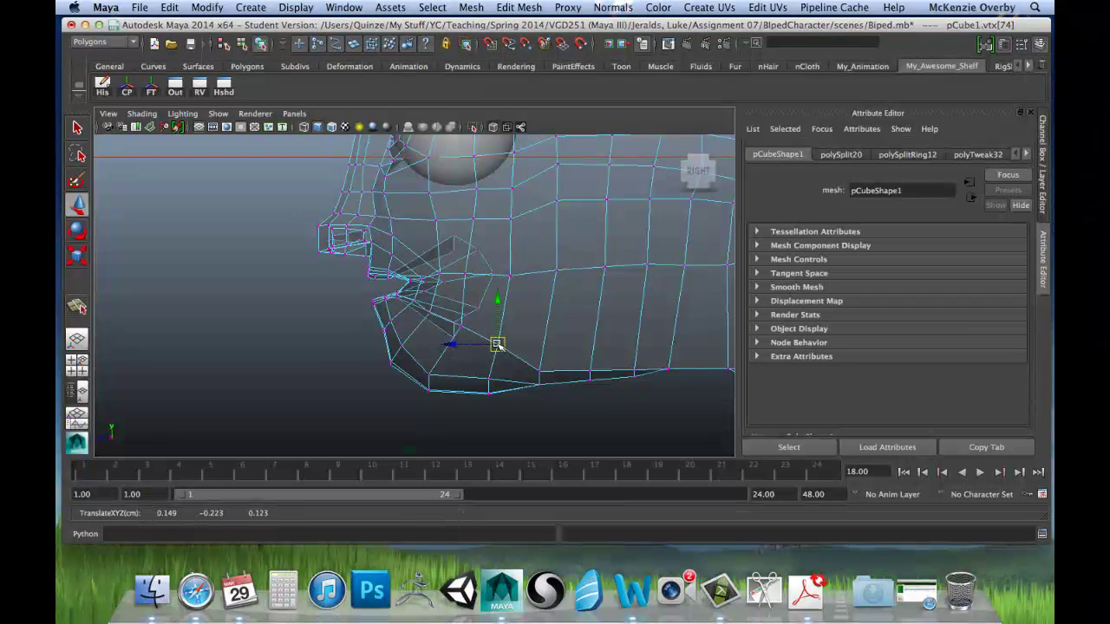
pyautogui.click(538, 370)
pyautogui.click(544, 364)
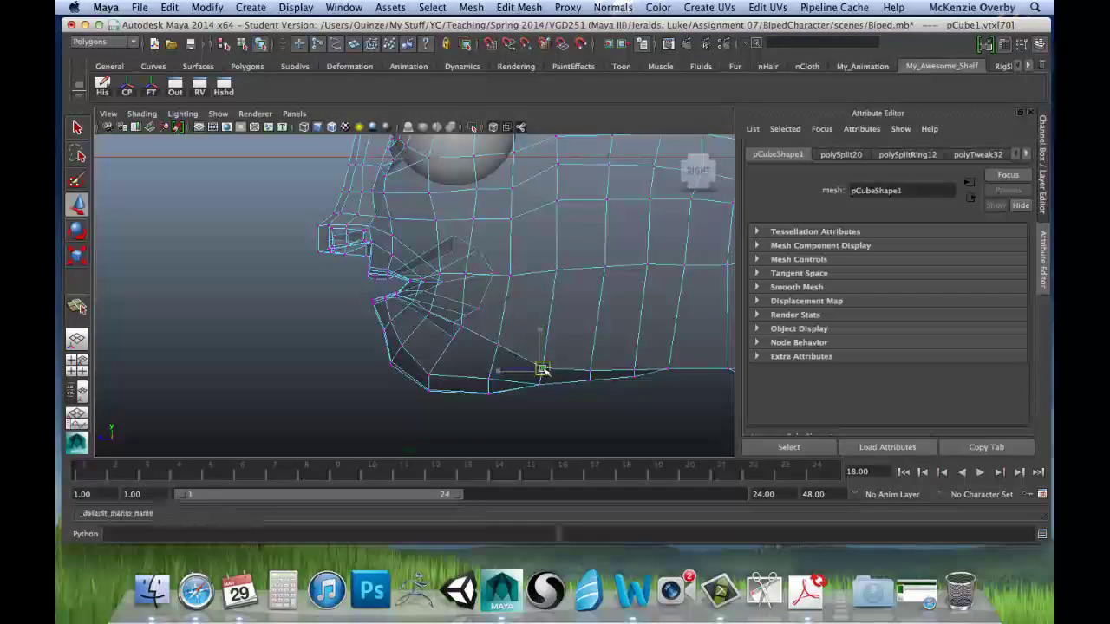
pyautogui.click(496, 346)
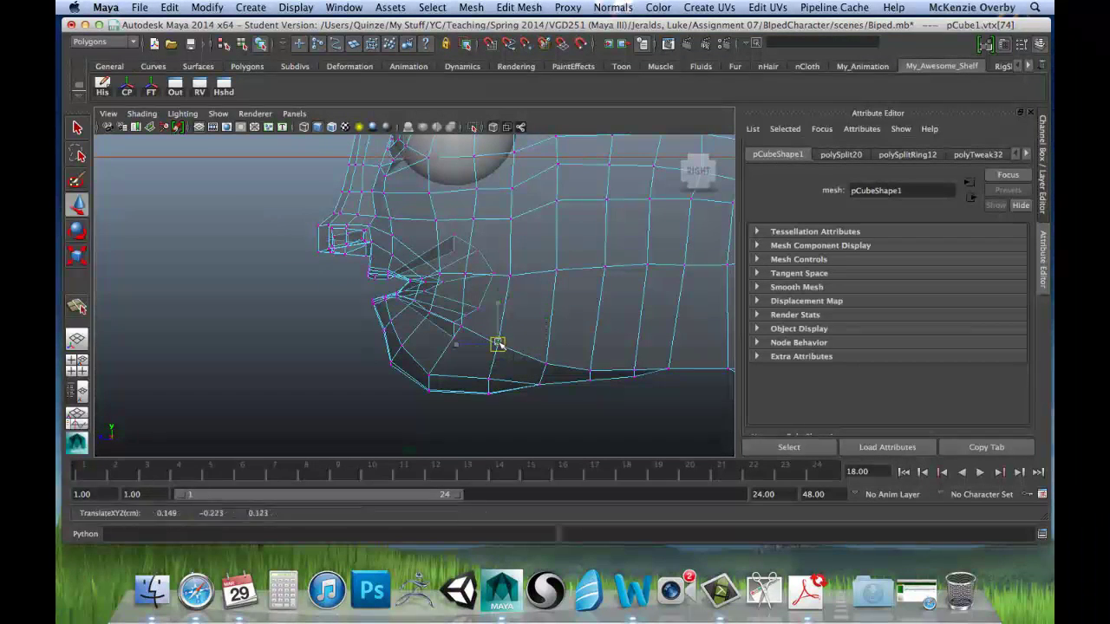
pyautogui.click(458, 336)
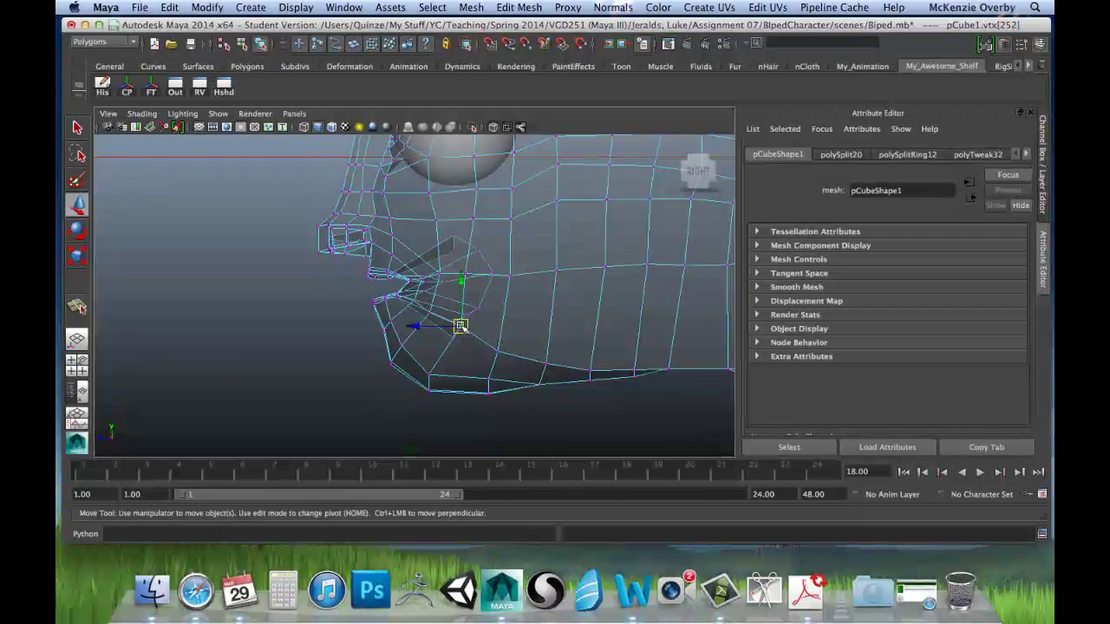
pyautogui.moveTo(460, 337); pyautogui.dragTo(458, 339)
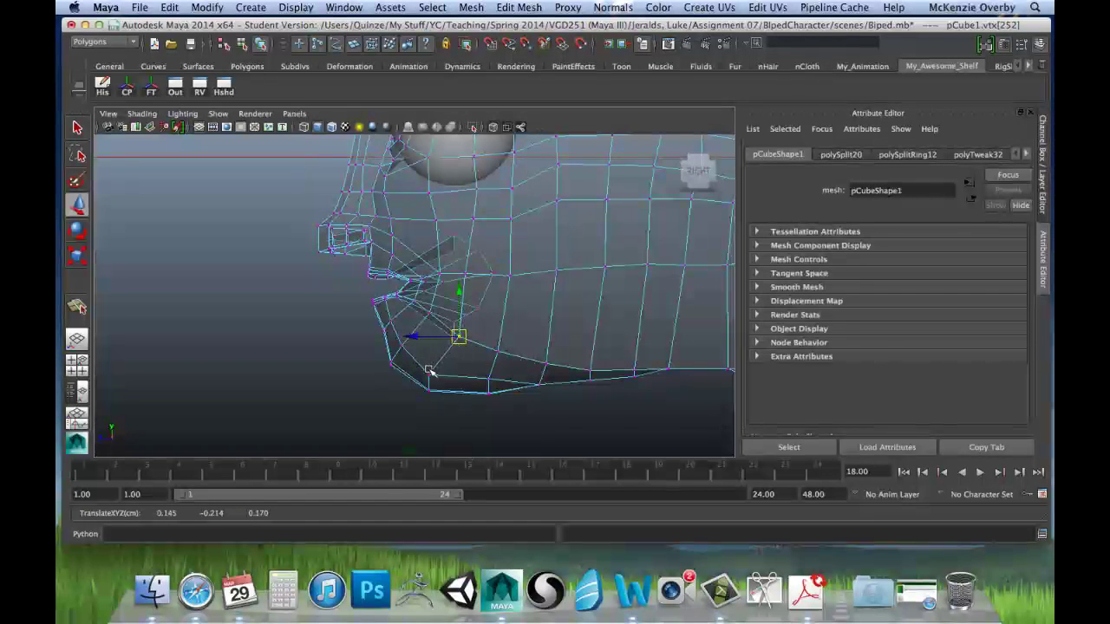
# Move the three inner chin vertices between the lower lip and the chin's underside back and up in the side view.
pyautogui.click(397, 320)
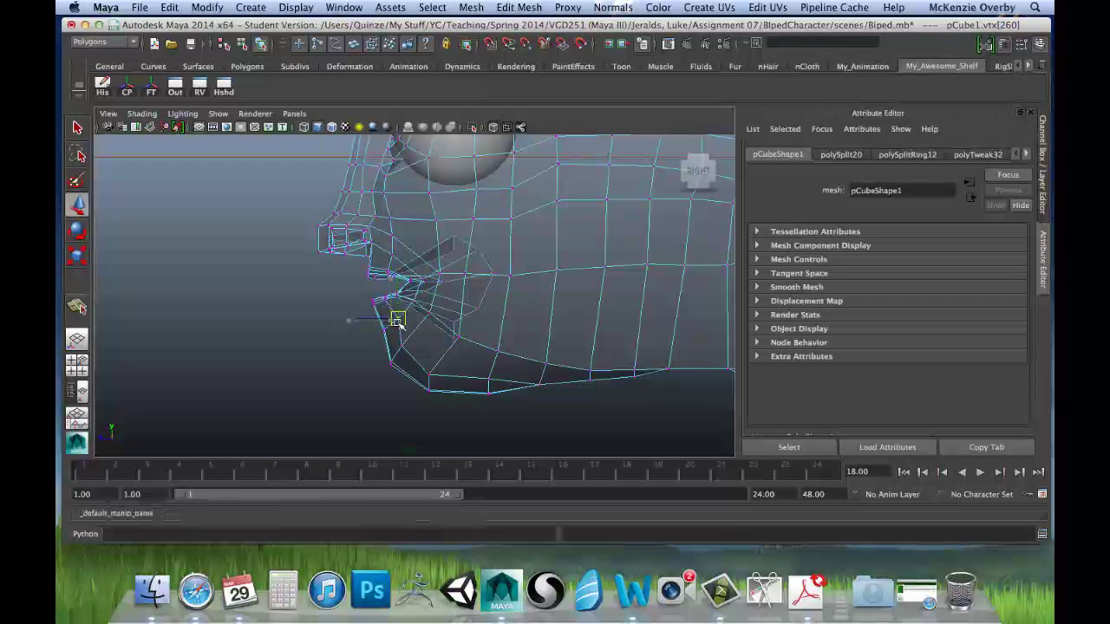
pyautogui.moveTo(398, 320); pyautogui.dragTo(400, 318)
pyautogui.click(415, 338)
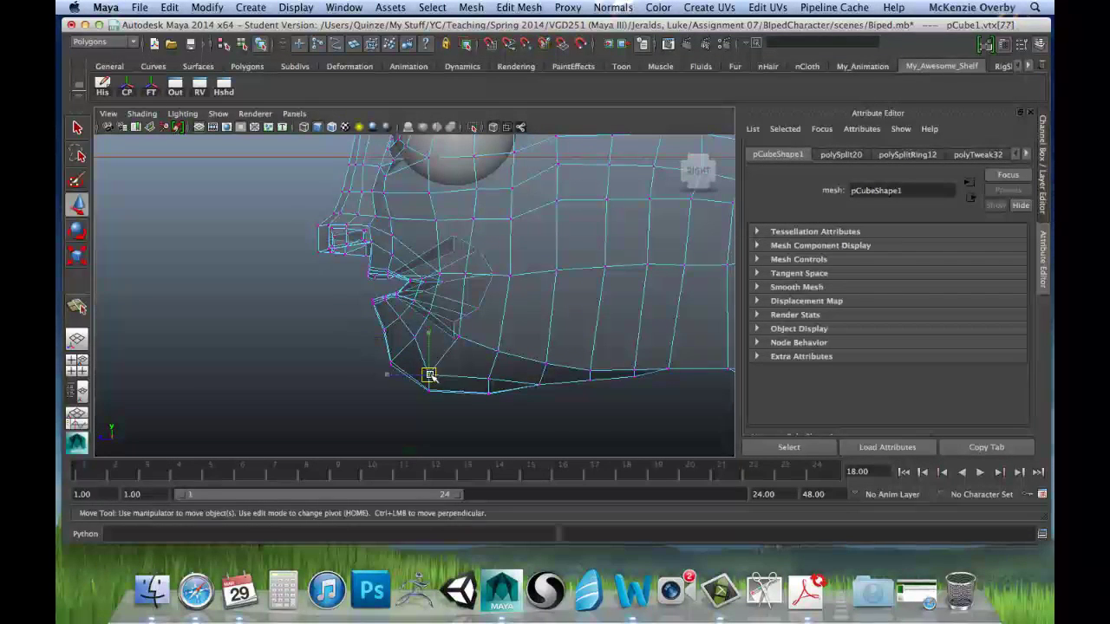
pyautogui.click(446, 366)
# Raise the three vertices along the lower jaw edge behind the chin slightly to even out the edge spacing.
pyautogui.click(490, 375)
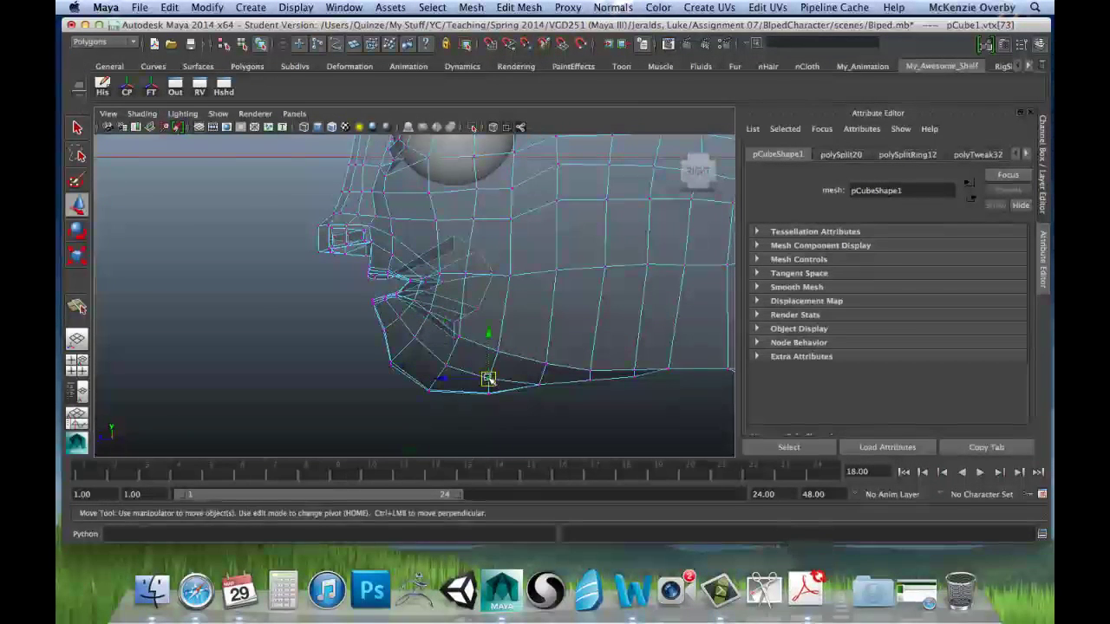
pyautogui.click(539, 379)
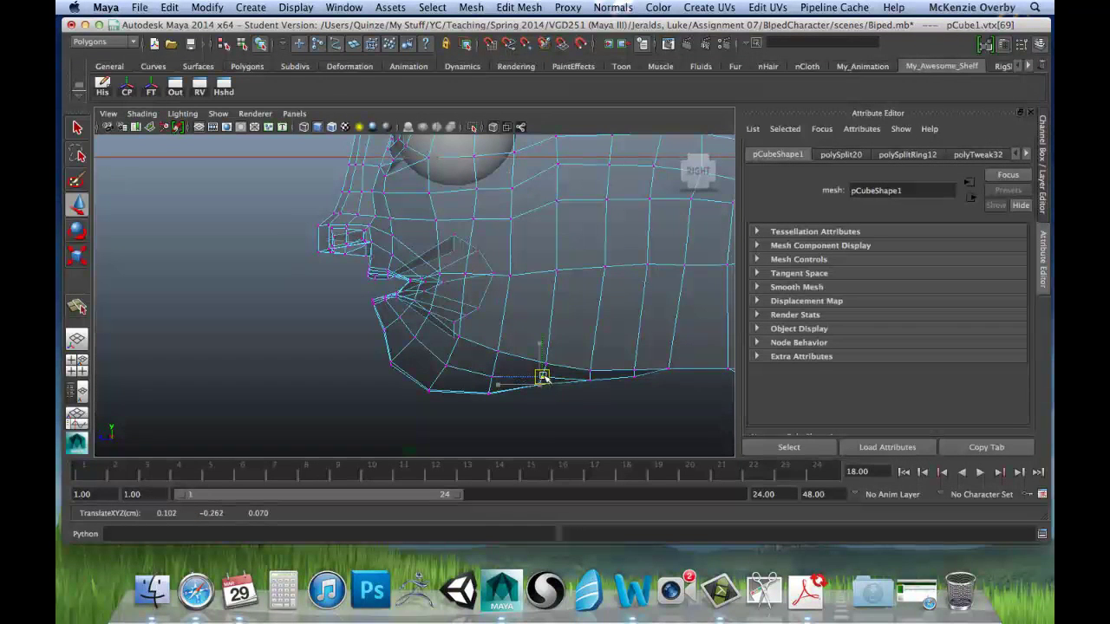
pyautogui.click(590, 378)
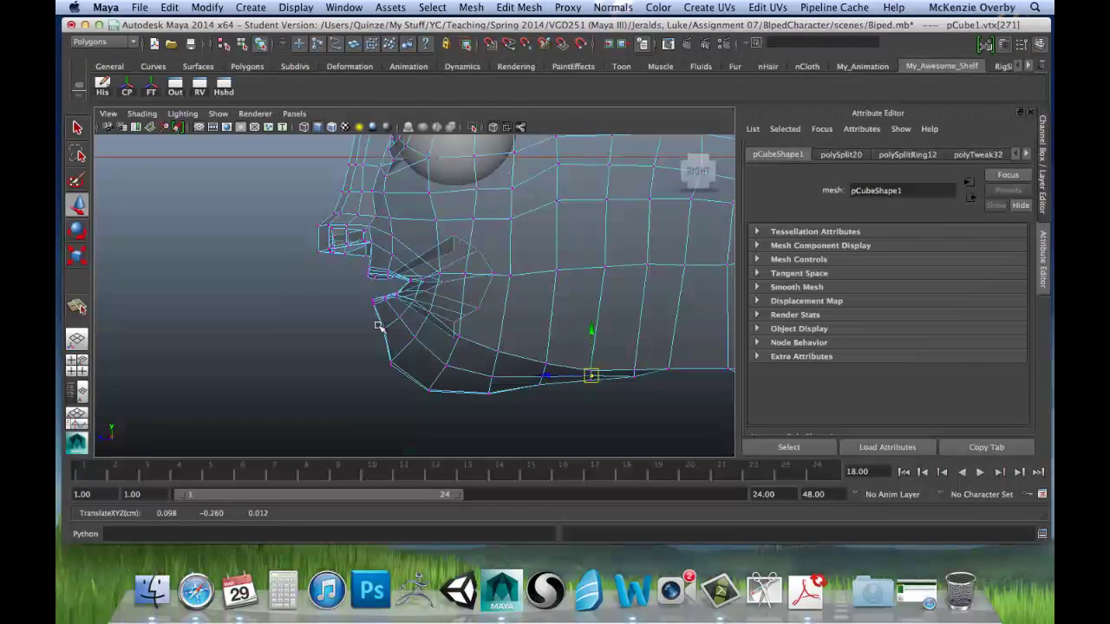
pyautogui.keyDown('alt'); pyautogui.moveTo(377, 325); pyautogui.dragTo(426, 320); pyautogui.keyUp('alt')
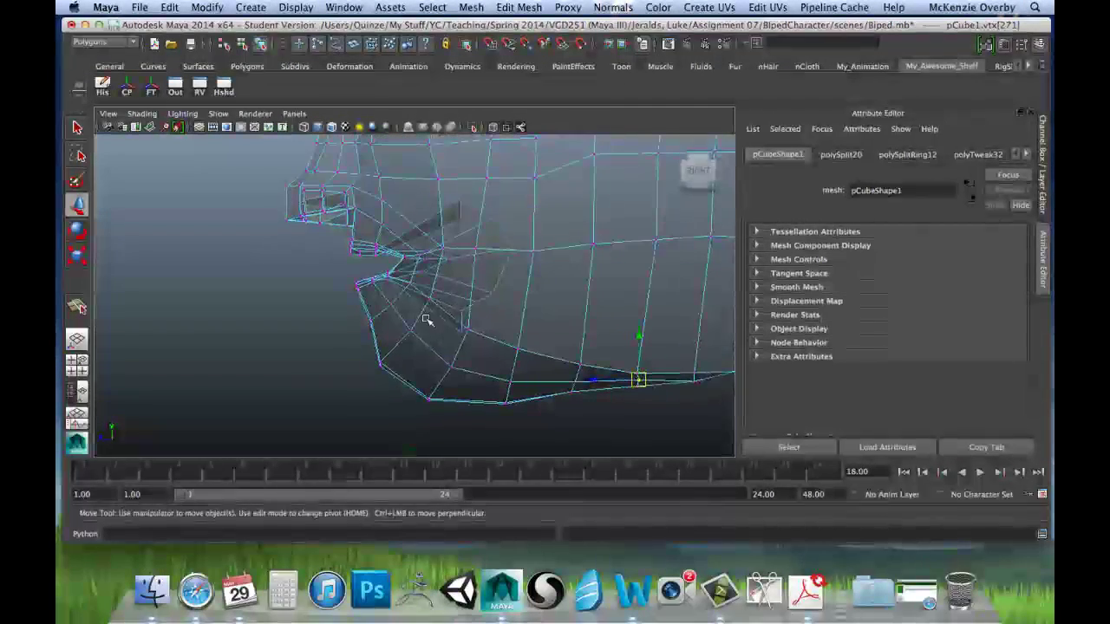
pyautogui.press('space')
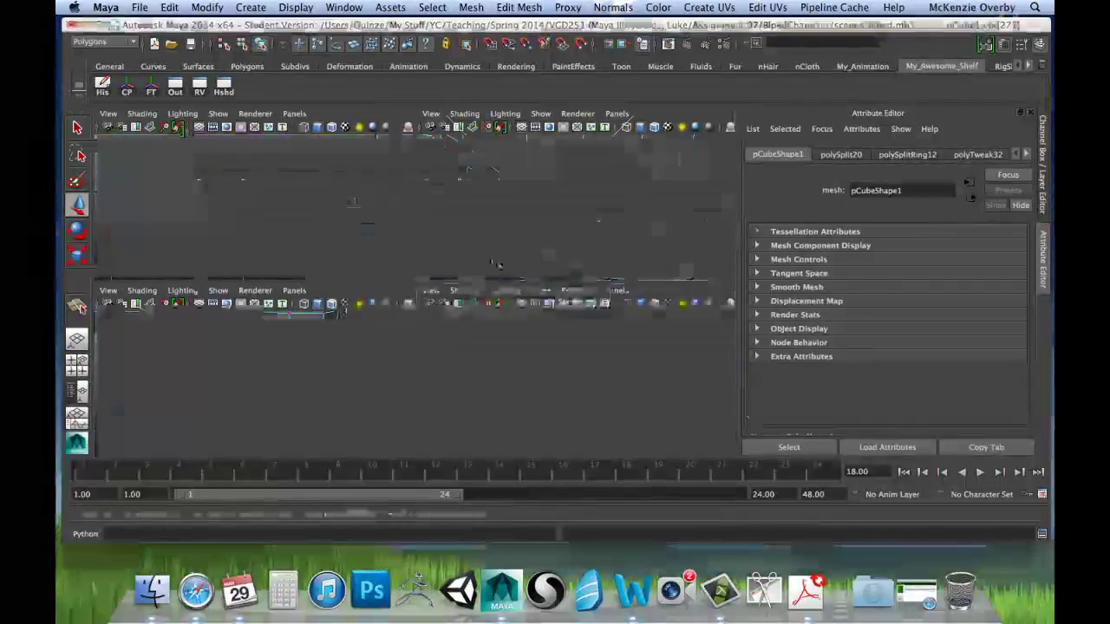
# Move the vertices beside the profile edge, from below the lower lip around to the chin's underside, back and slightly up in the side view.
pyautogui.press('space')
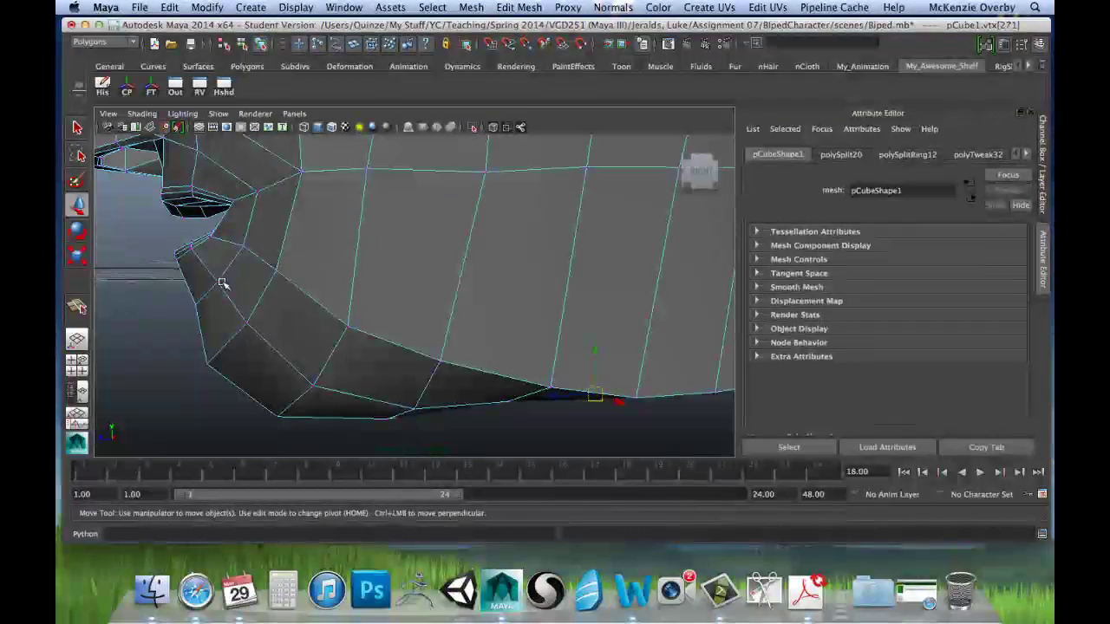
pyautogui.click(199, 302)
pyautogui.keyDown('alt'); pyautogui.moveTo(199, 301); pyautogui.dragTo(377, 319); pyautogui.keyUp('alt')
pyautogui.press('space')
pyautogui.press('space')
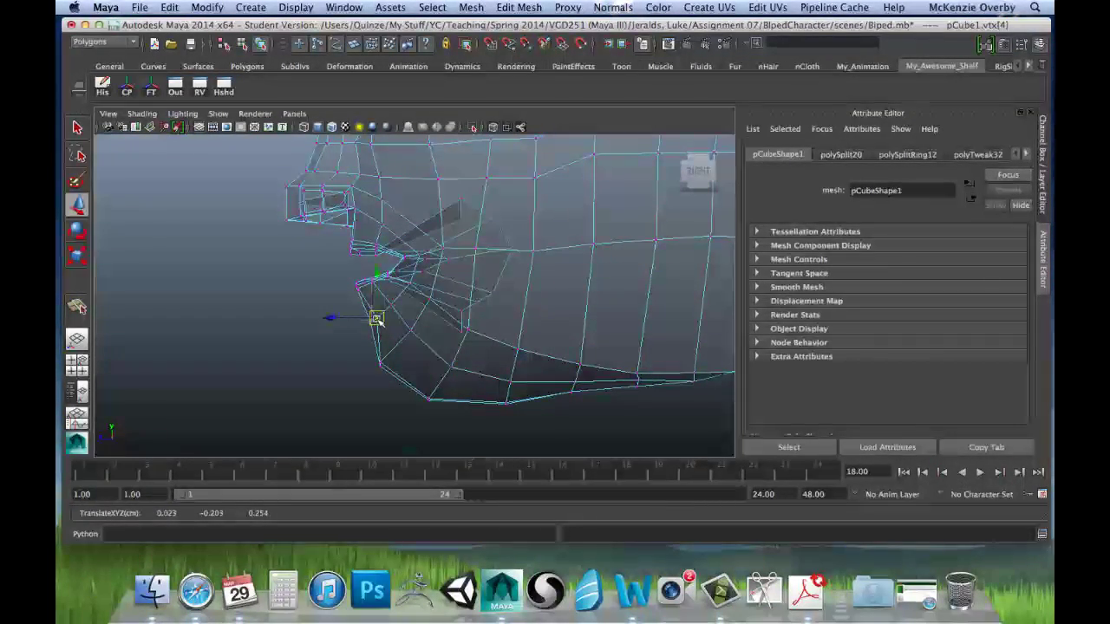
pyautogui.click(380, 366)
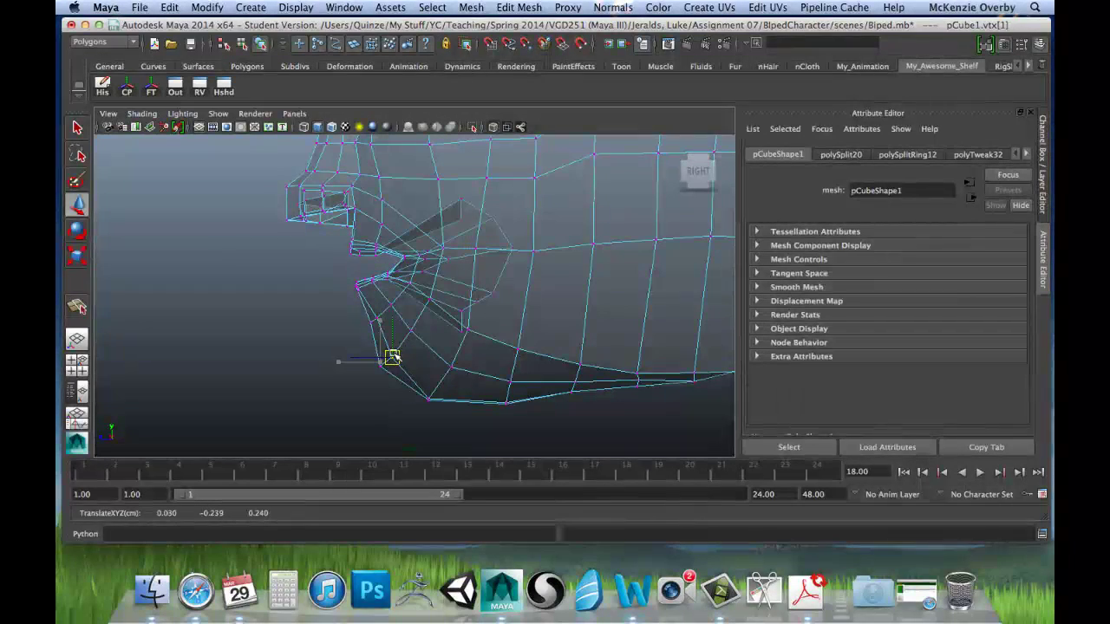
pyautogui.click(392, 356)
pyautogui.moveTo(431, 396); pyautogui.dragTo(481, 386)
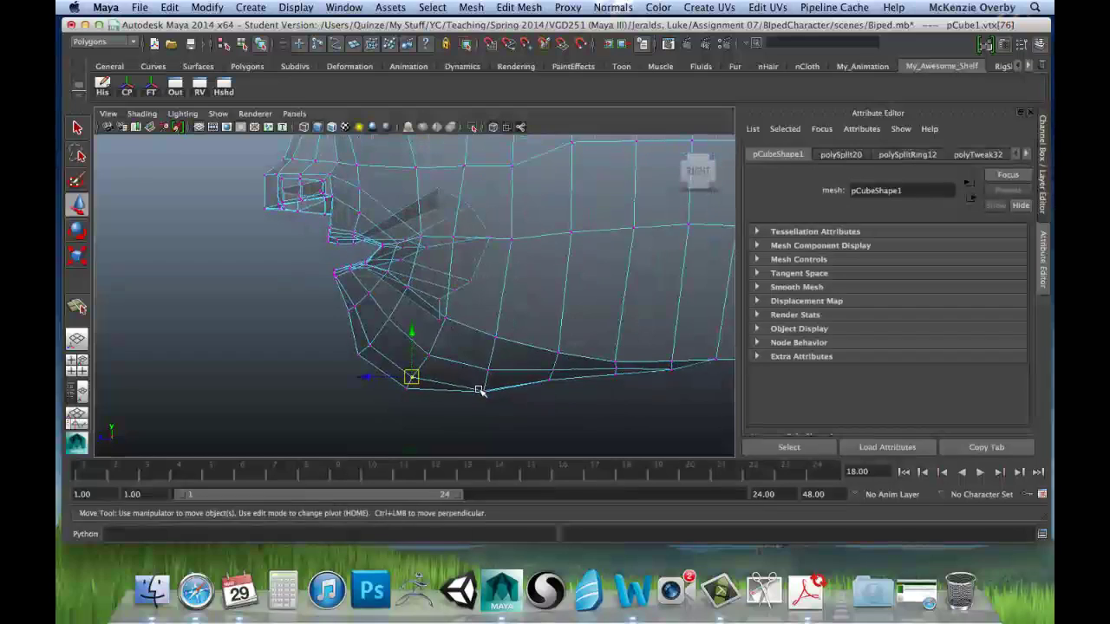
# Raise the vertices on the jaw's lower edge just behind the chin, including the one directly above that edge.
pyautogui.click(477, 381)
pyautogui.click(481, 384)
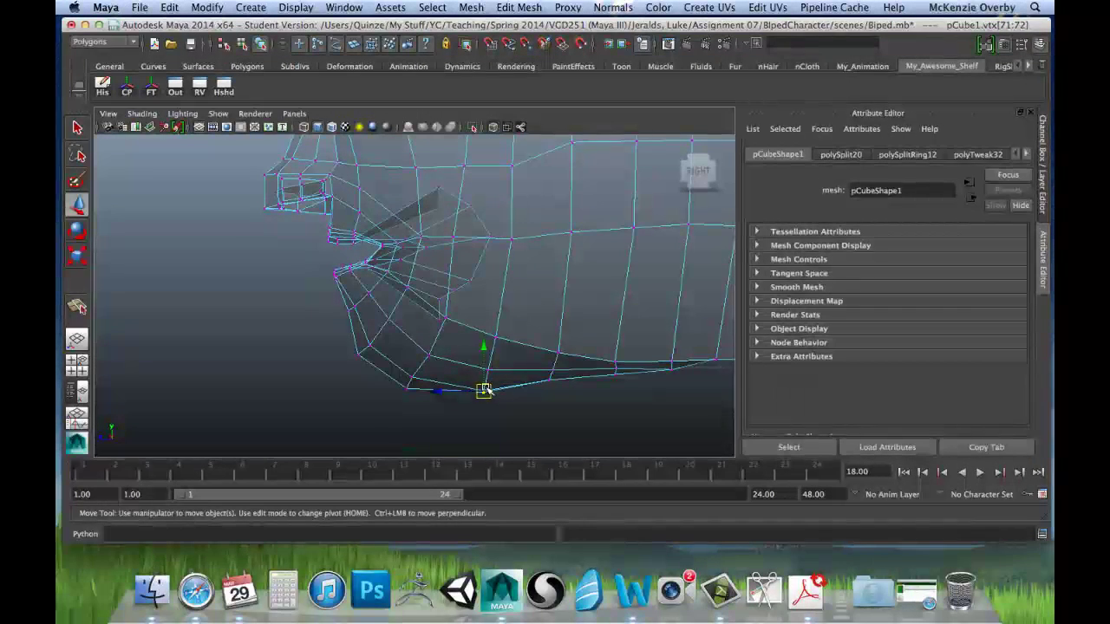
pyautogui.click(487, 358)
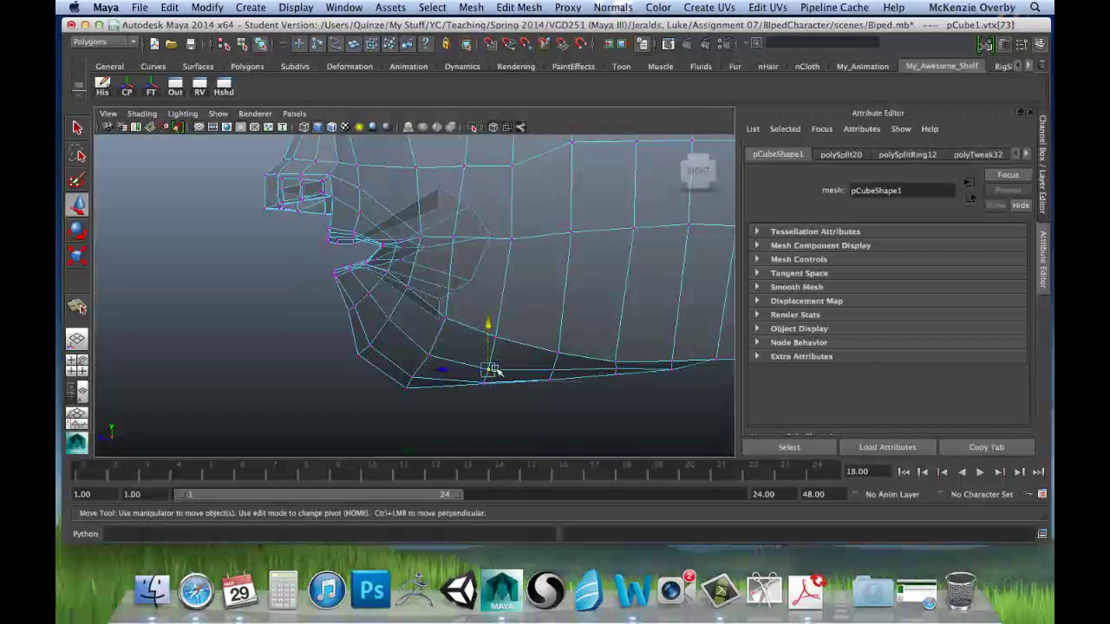
pyautogui.moveTo(487, 318); pyautogui.dragTo(488, 322)
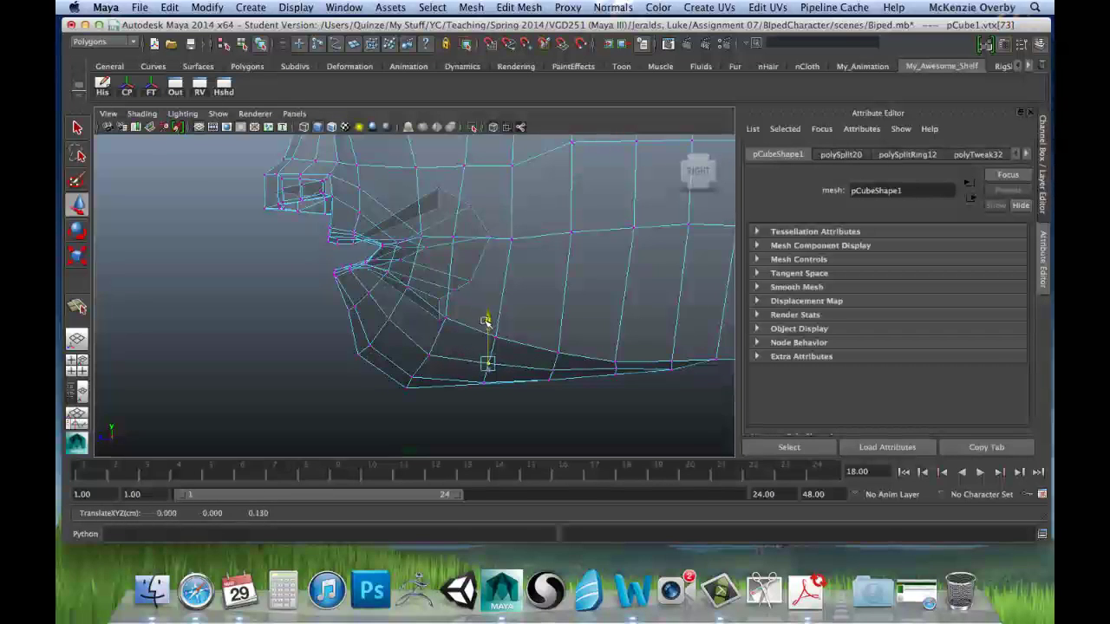
pyautogui.moveTo(474, 376)
pyautogui.mouseDown()
pyautogui.moveTo(489, 389)
pyautogui.moveTo(483, 375)
pyautogui.mouseUp()
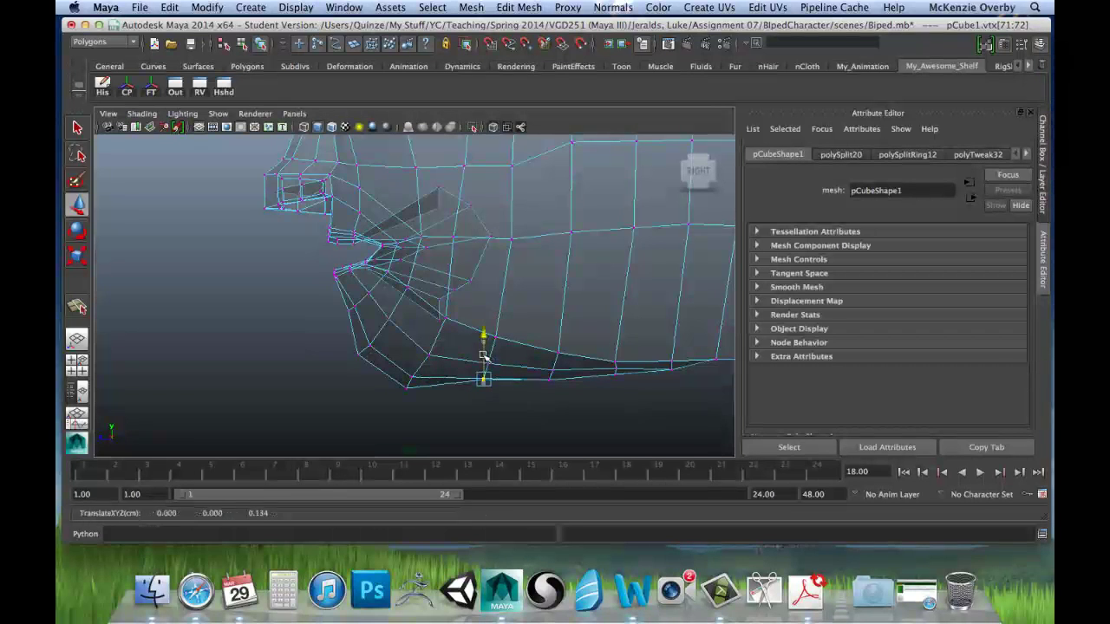
# Nudge the inner vertices at the chin's underside and front slightly back and up to even out the loop.
pyautogui.click(415, 377)
pyautogui.moveTo(417, 376); pyautogui.dragTo(417, 375)
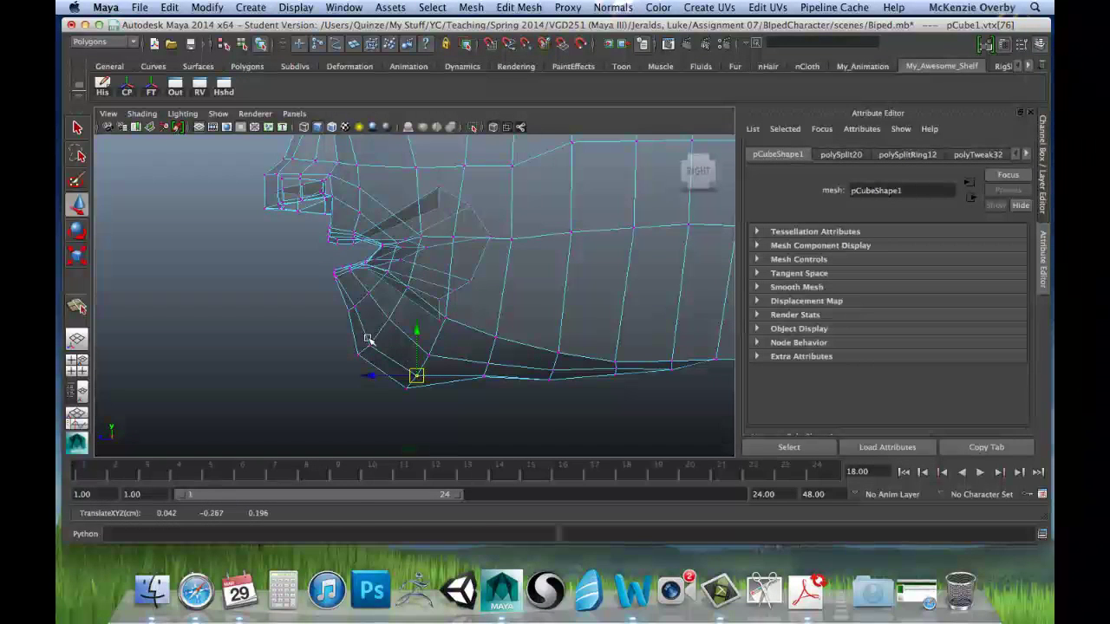
pyautogui.moveTo(371, 347); pyautogui.dragTo(376, 343)
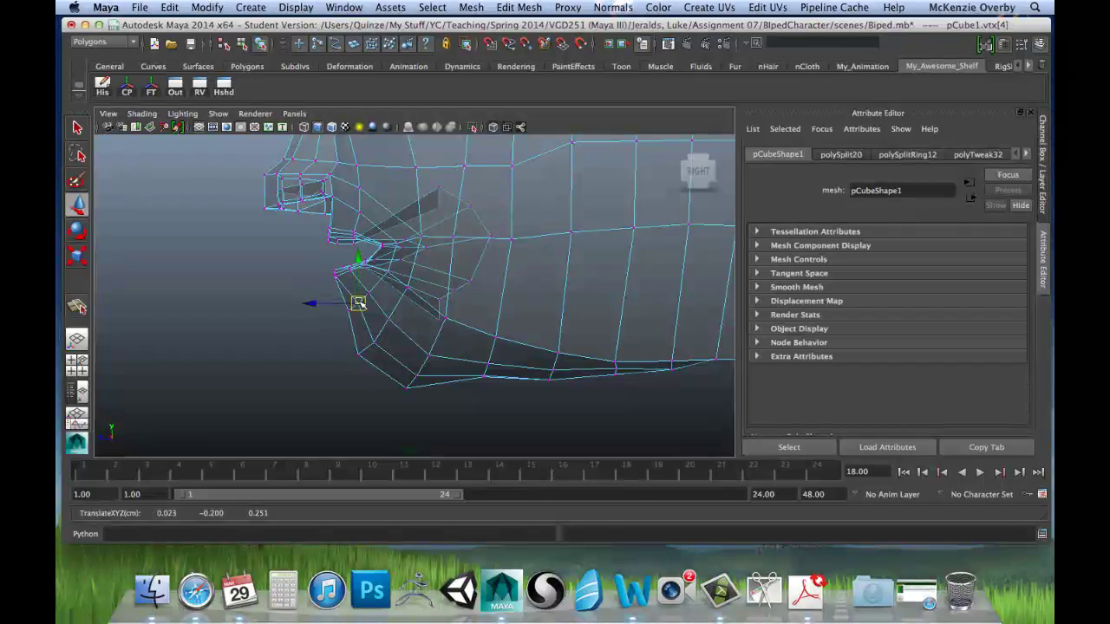
# Select the lower lip vertices in the perspective view and adjust their position slightly in the side view.
pyautogui.press('space')
pyautogui.press('space')
pyautogui.keyDown('alt'); pyautogui.moveTo(491, 227); pyautogui.dragTo(416, 280); pyautogui.keyUp('alt')
pyautogui.press('space')
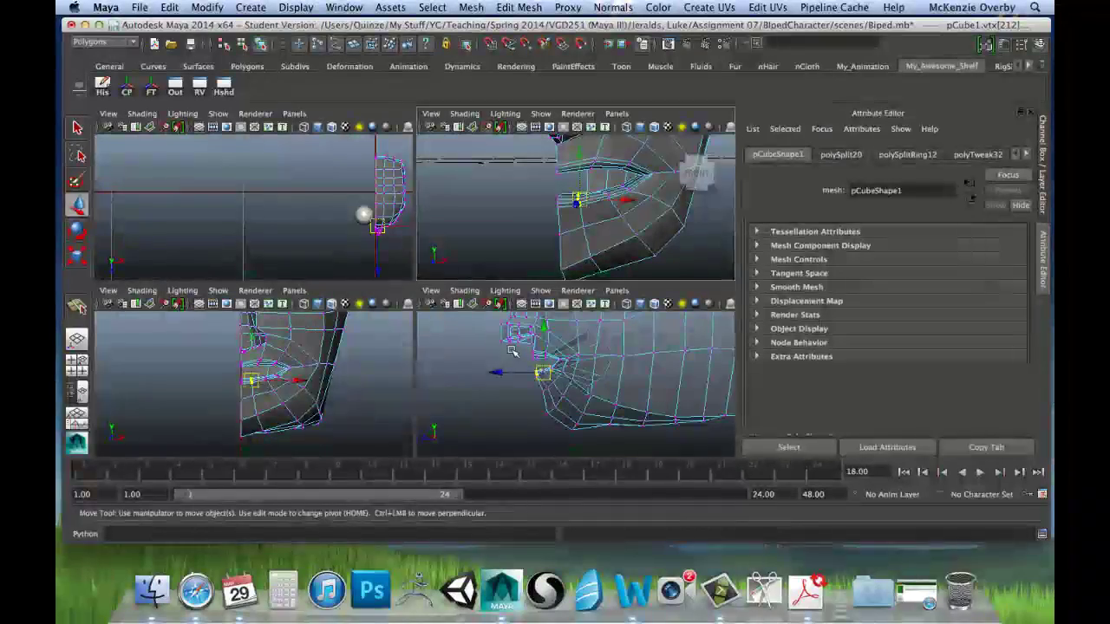
pyautogui.press('space')
pyautogui.moveTo(307, 273); pyautogui.dragTo(311, 274)
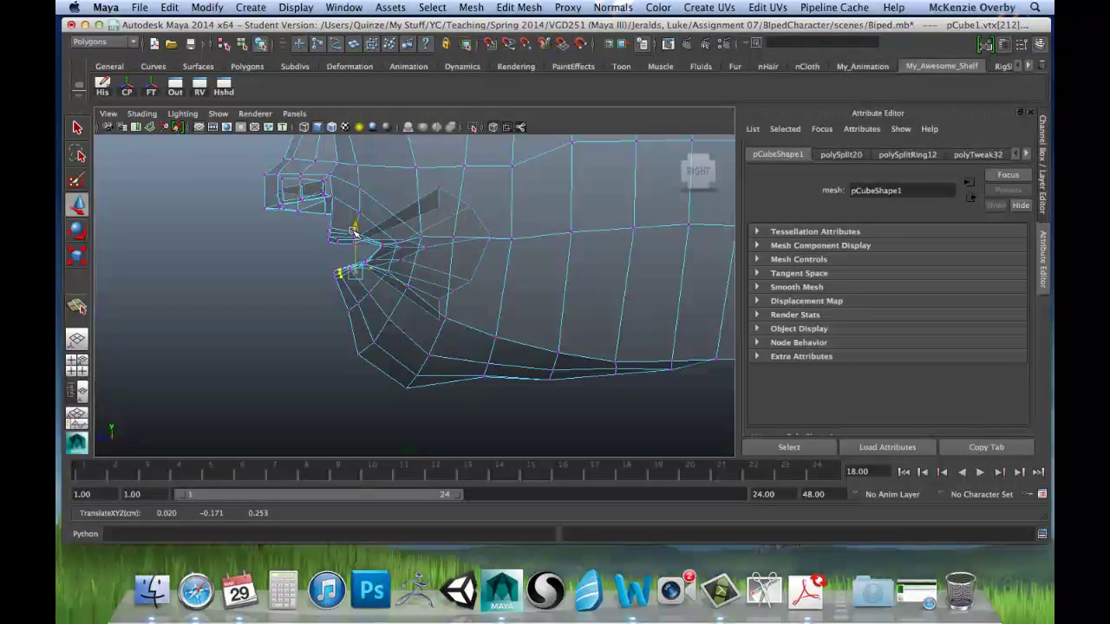
# Fine-tune the two inner vertices below the lower lip and move the chin's front profile vertex slightly back.
pyautogui.click(357, 304)
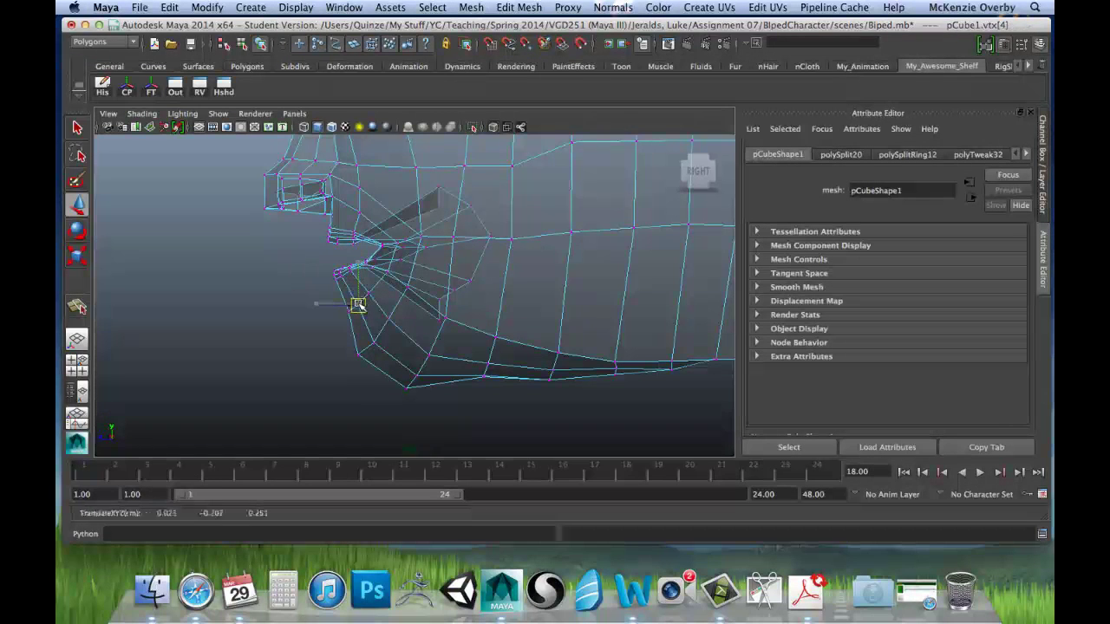
pyautogui.click(373, 342)
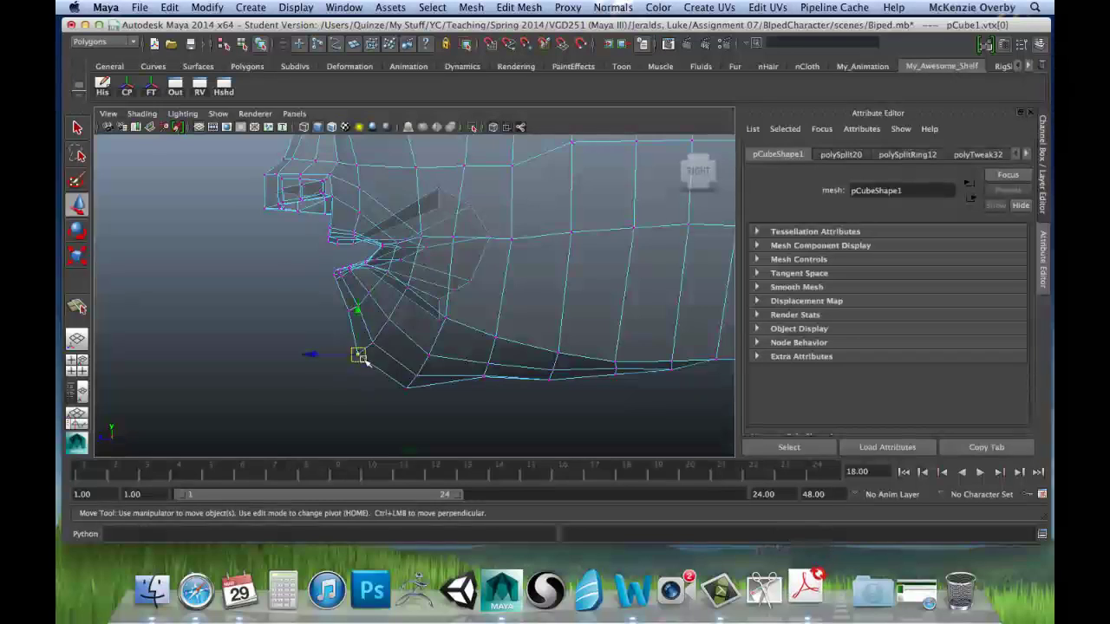
pyautogui.click(360, 354)
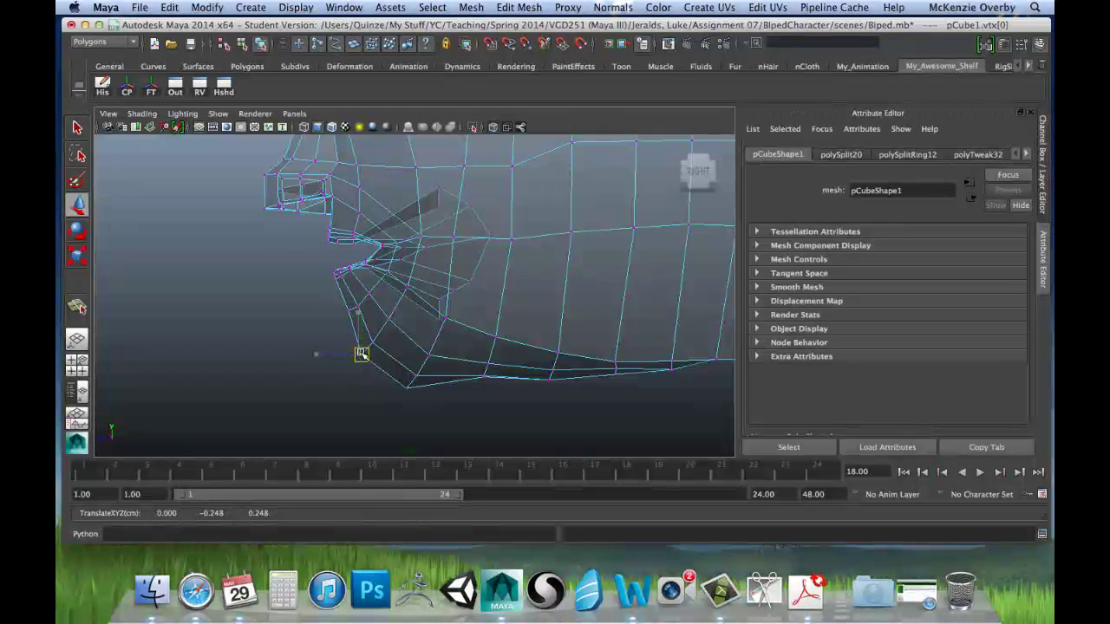
# Move the chin's lowest profile vertex and the two inner vertices behind it forward and up to round the chin.
pyautogui.click(393, 380)
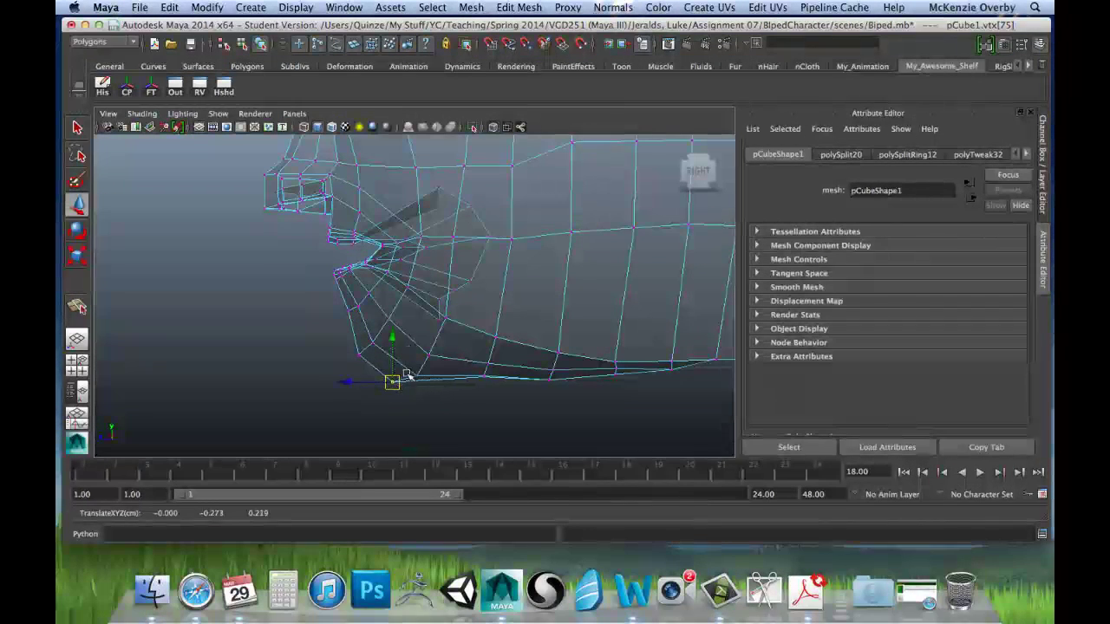
pyautogui.click(415, 380)
pyautogui.click(422, 384)
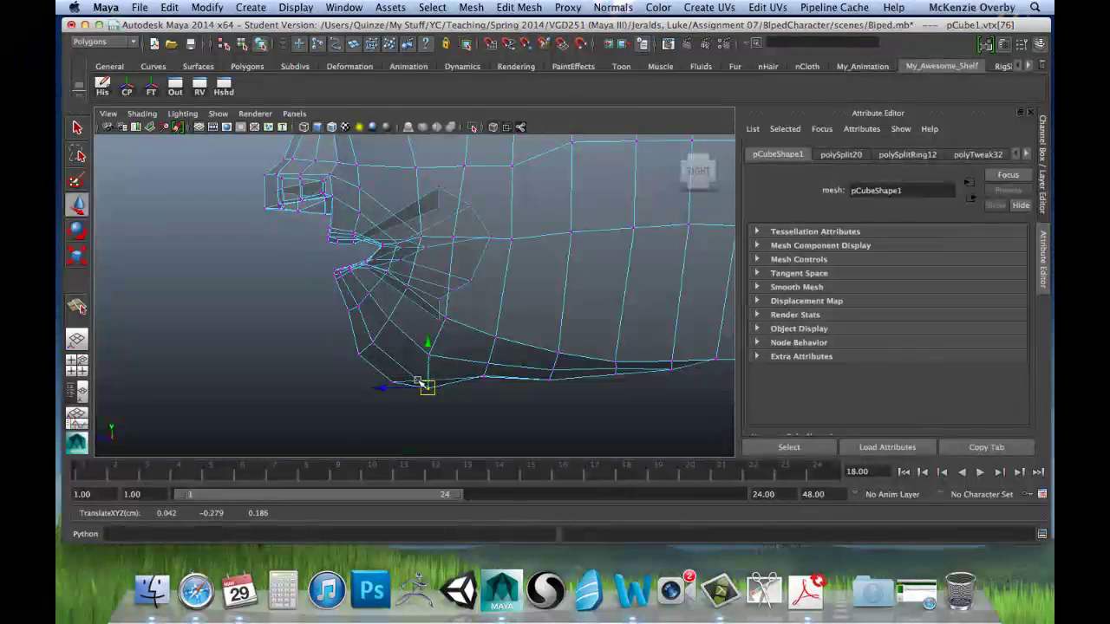
pyautogui.press('q')
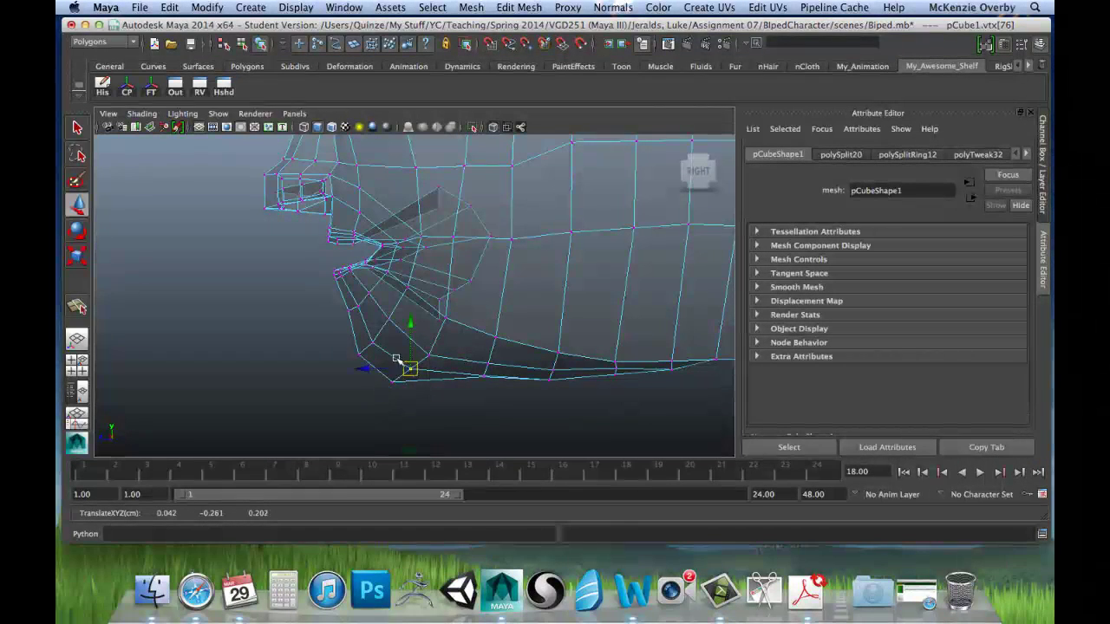
pyautogui.click(432, 356)
pyautogui.click(429, 355)
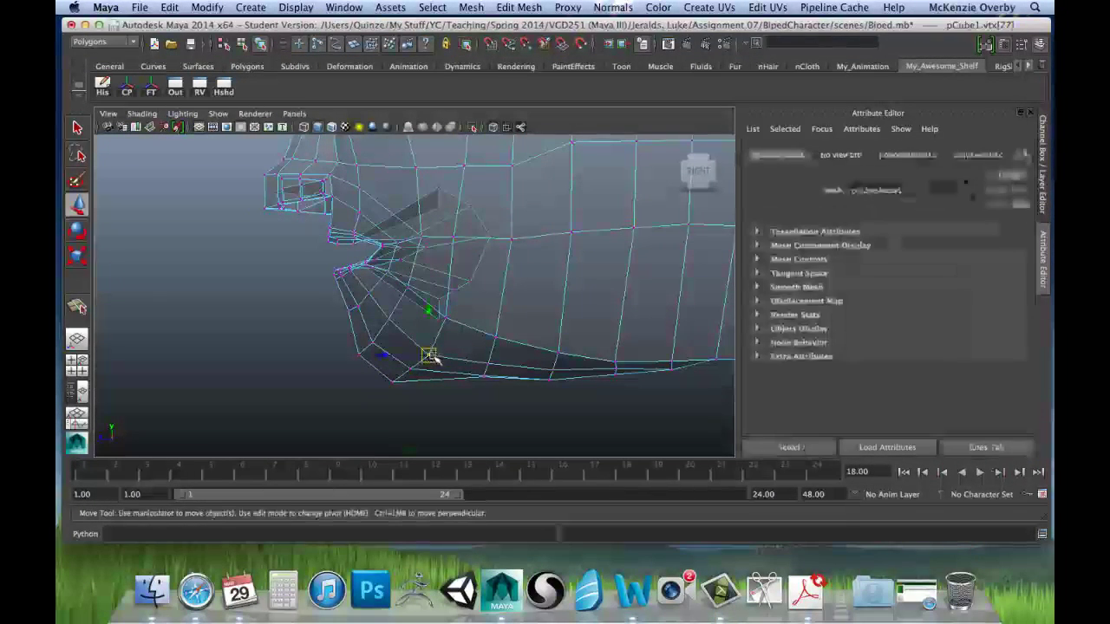
pyautogui.moveTo(430, 356); pyautogui.dragTo(426, 352)
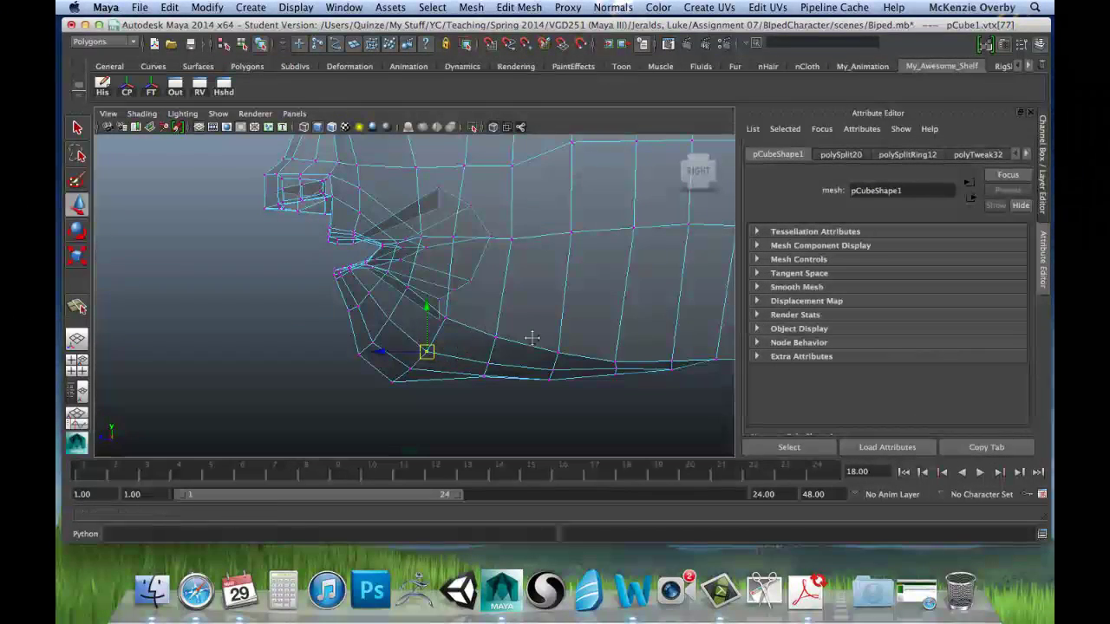
# Raise the single vertex on the jaw's underside just behind the chin in the side view.
pyautogui.keyDown('alt'); pyautogui.moveTo(533, 338); pyautogui.dragTo(474, 345, button='middle'); pyautogui.keyUp('alt')
pyautogui.moveTo(470, 362); pyautogui.dragTo(503, 404)
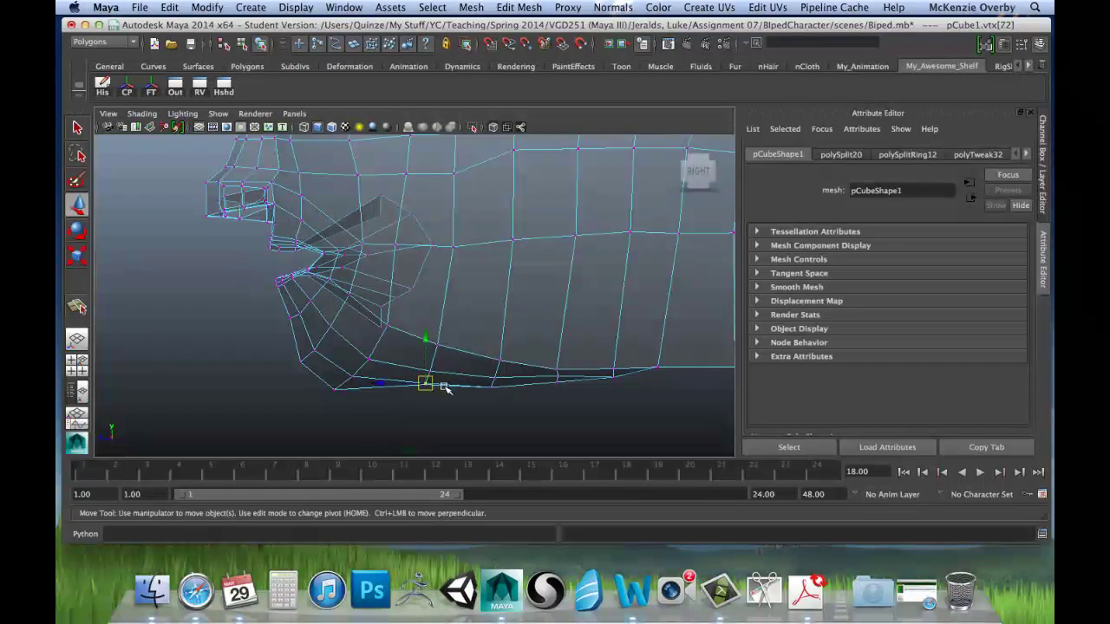
pyautogui.moveTo(427, 352); pyautogui.dragTo(431, 335)
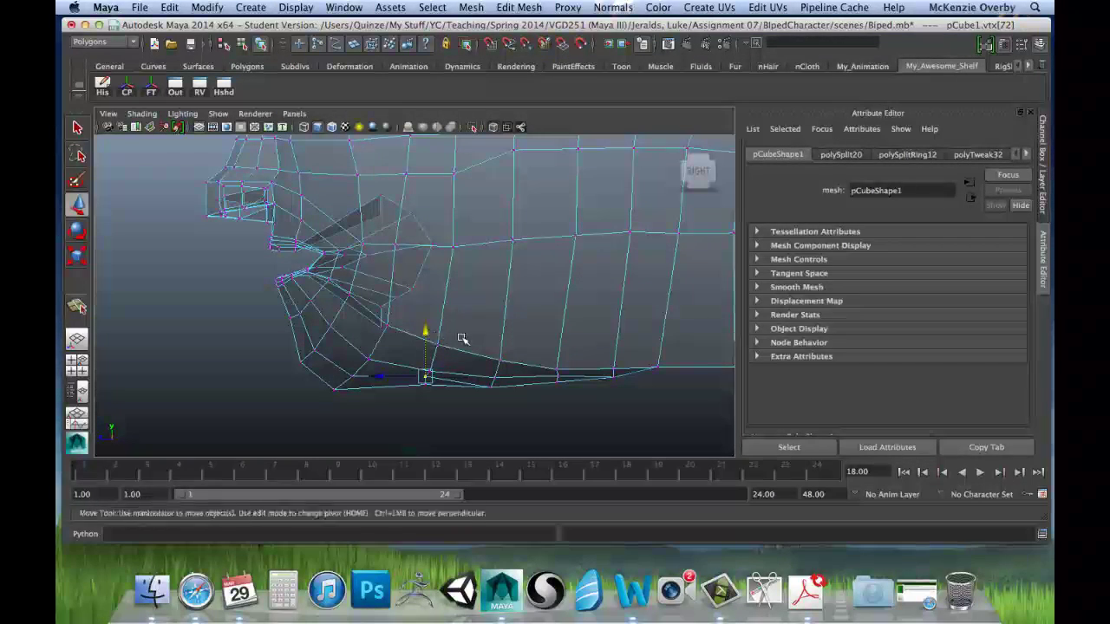
# Shift the chin's lowest vertices slightly back and raise the vertices along the jaw's lower edge toward the neck.
pyautogui.click(354, 384)
pyautogui.click(335, 390)
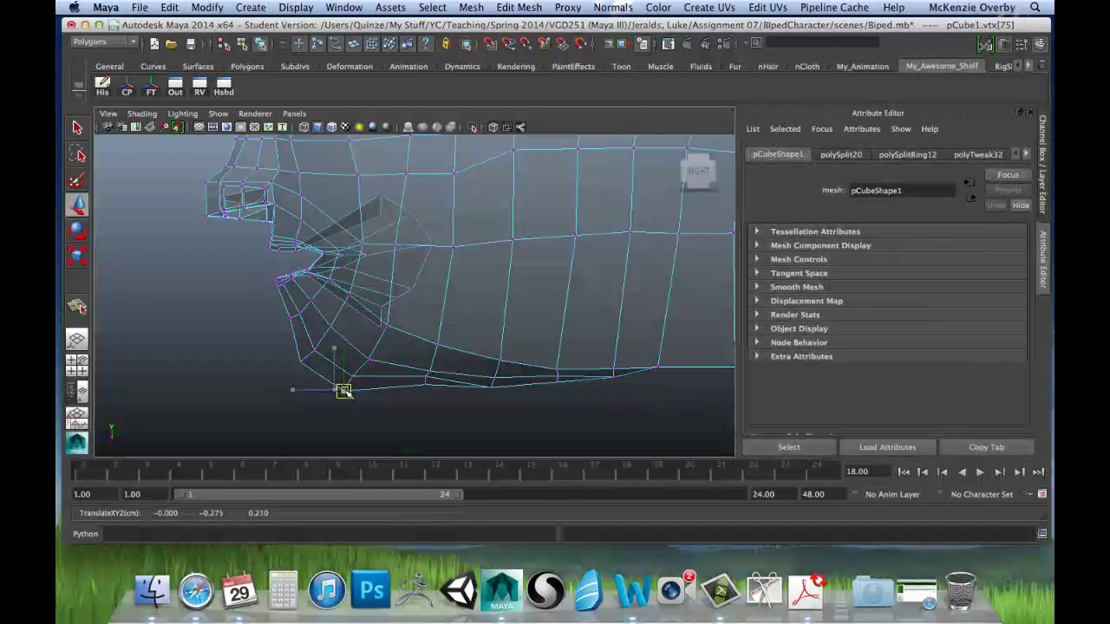
pyautogui.click(351, 376)
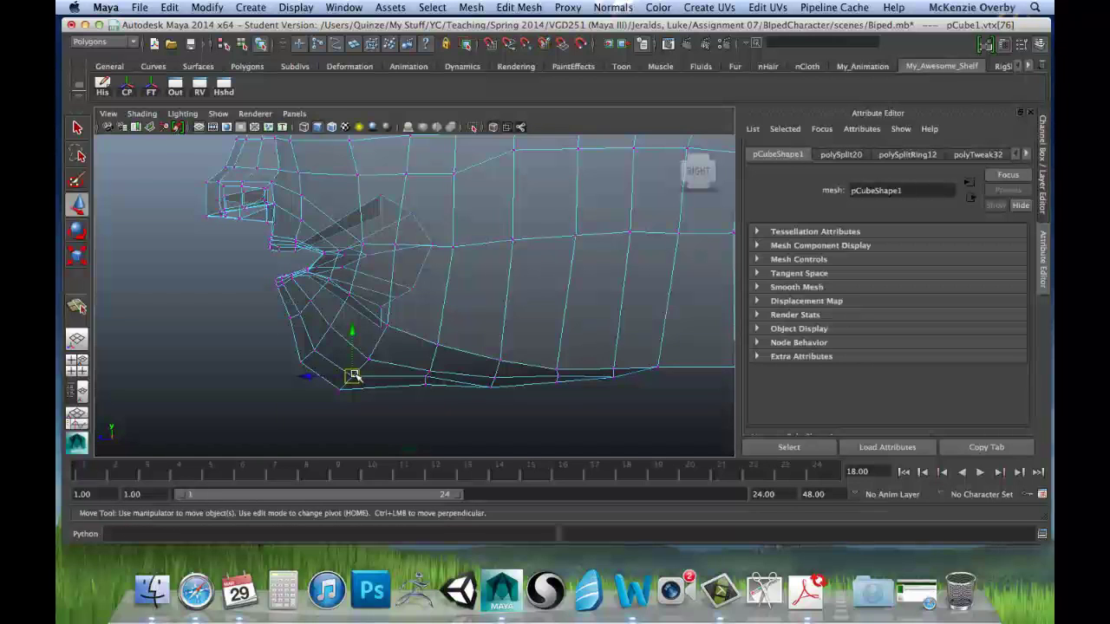
pyautogui.moveTo(354, 376); pyautogui.dragTo(356, 376)
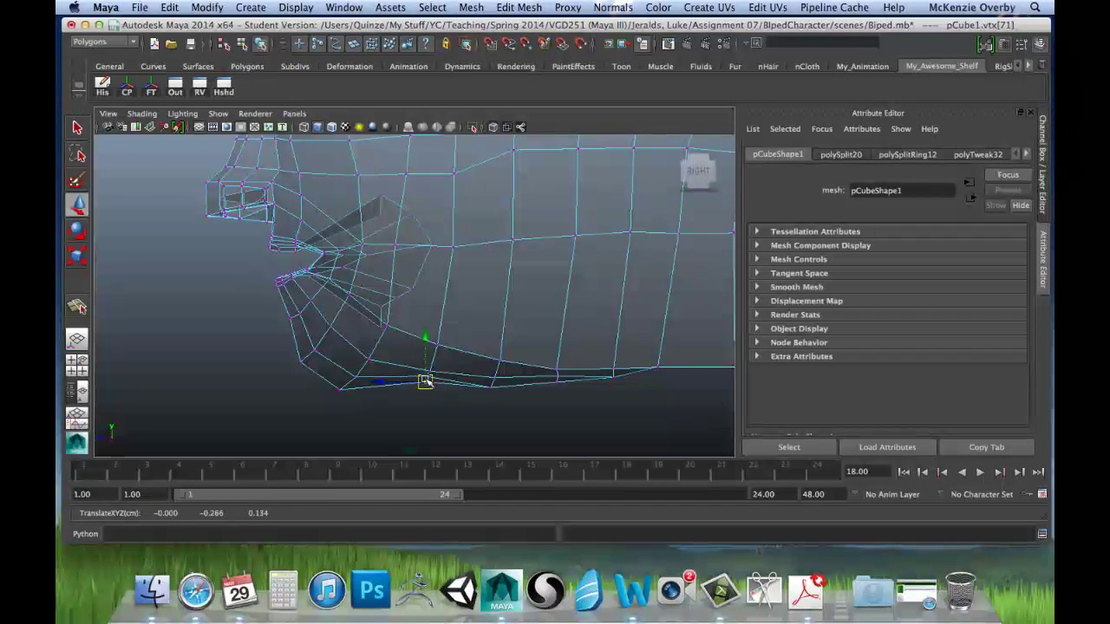
pyautogui.moveTo(481, 382); pyautogui.dragTo(612, 373)
pyautogui.click(611, 378)
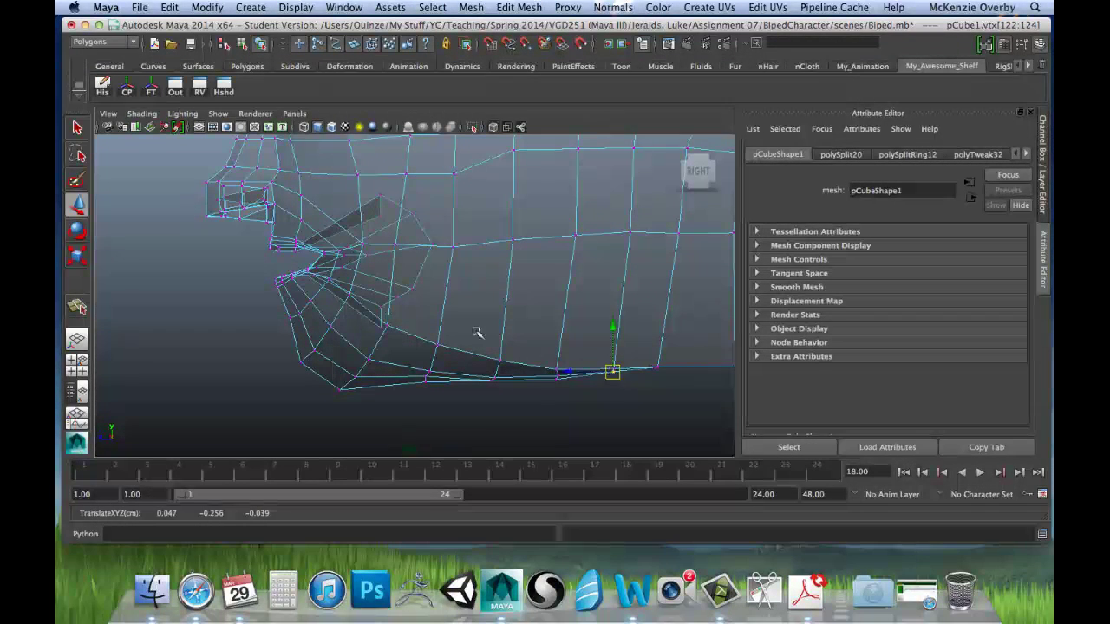
# Select the faces lining the inside of the nostril, using several viewing angles, and delete them.
pyautogui.keyDown('alt'); pyautogui.moveTo(442, 296); pyautogui.dragTo(472, 355, button='middle'); pyautogui.keyUp('alt')
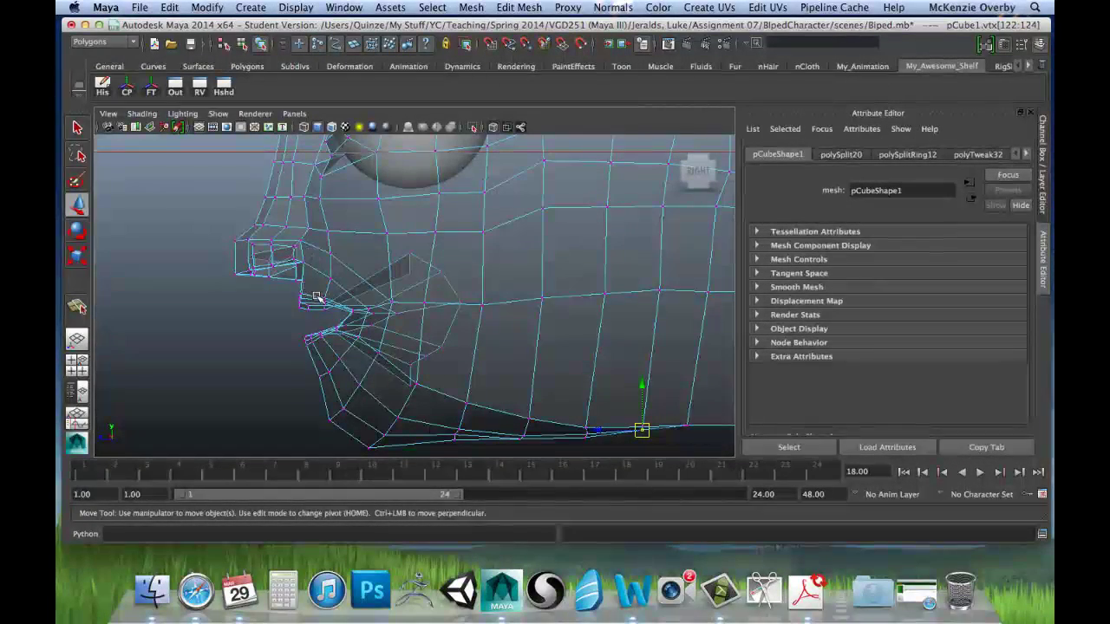
pyautogui.scroll(2, 320, 297)
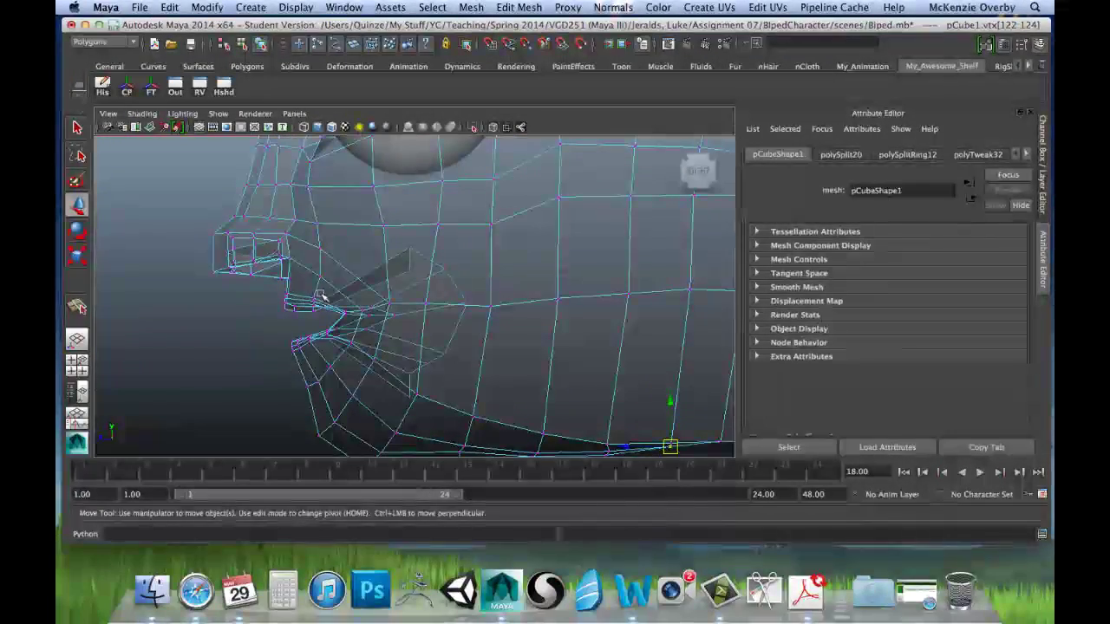
pyautogui.press('space')
pyautogui.press('space')
pyautogui.keyDown('alt'); pyautogui.moveTo(511, 230); pyautogui.dragTo(473, 253); pyautogui.keyUp('alt')
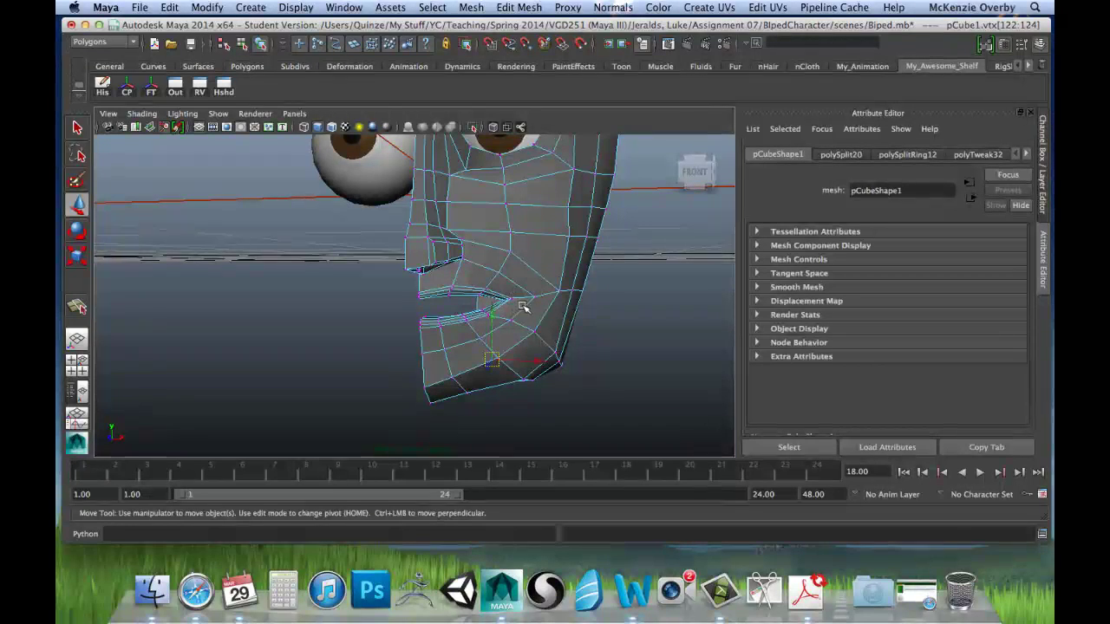
pyautogui.keyDown('alt'); pyautogui.moveTo(521, 305); pyautogui.dragTo(452, 312); pyautogui.keyUp('alt')
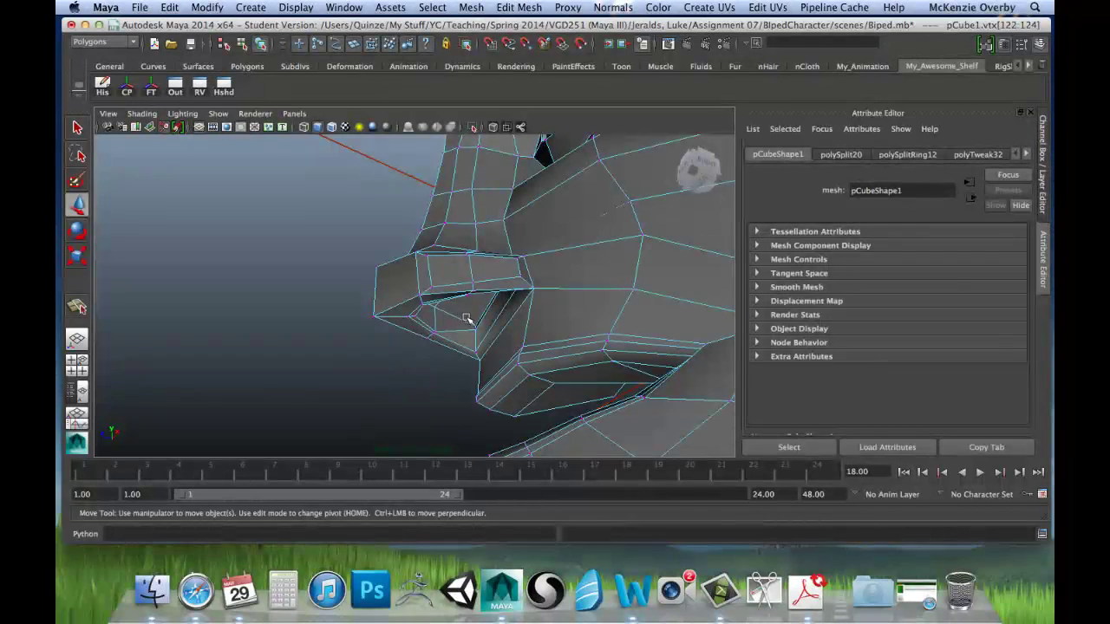
pyautogui.rightClick(475, 314)
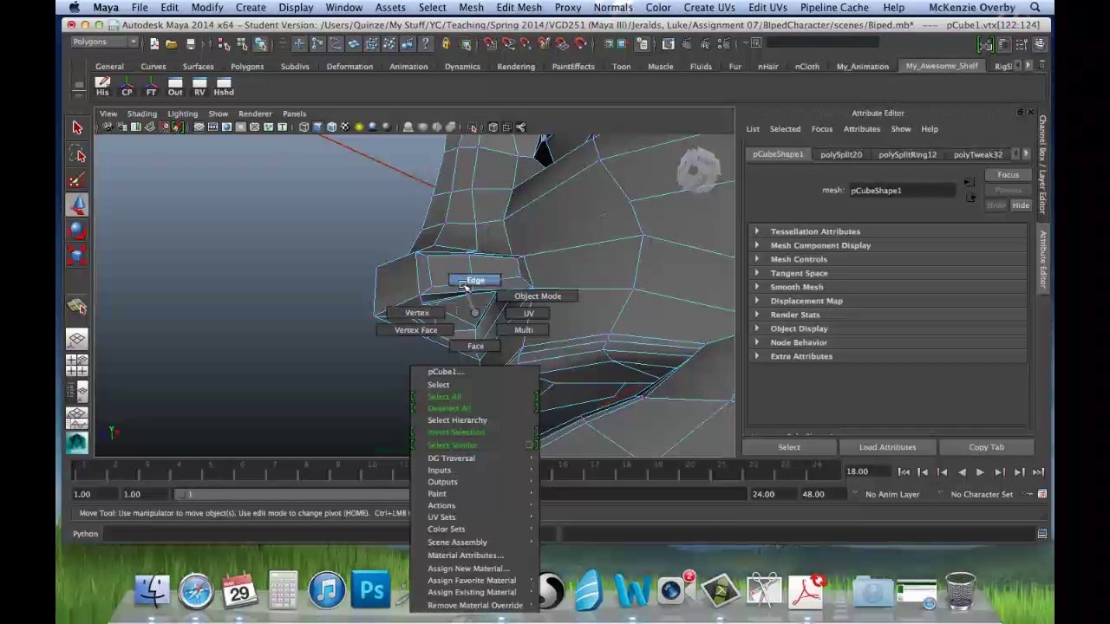
pyautogui.click(469, 282)
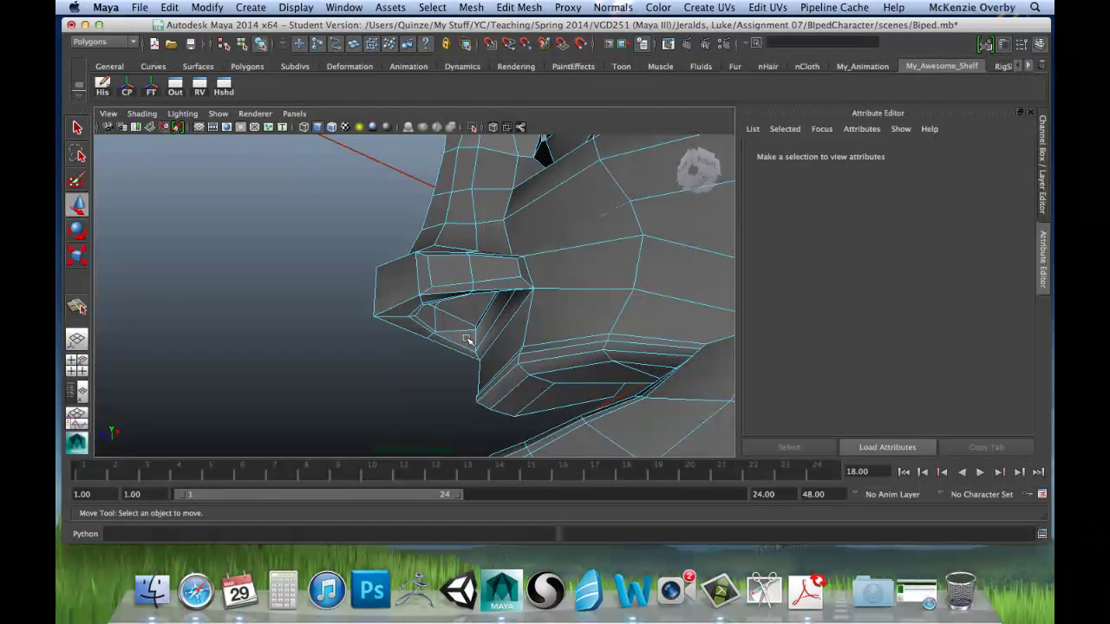
pyautogui.rightClick(468, 340)
pyautogui.click(466, 349)
pyautogui.click(465, 338)
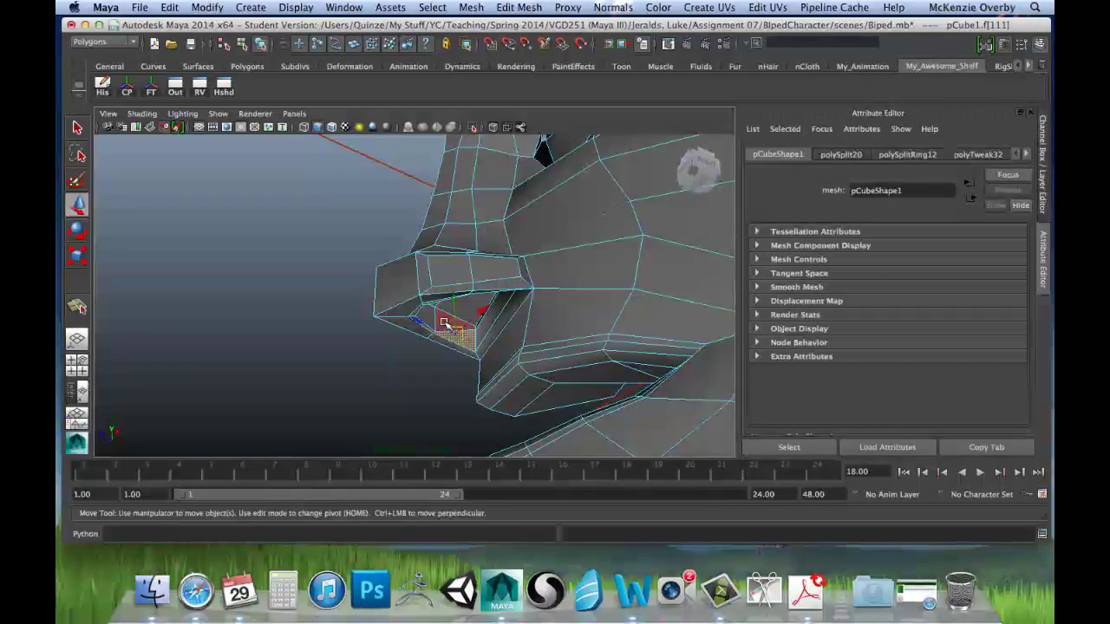
pyautogui.keyDown('alt'); pyautogui.moveTo(431, 317); pyautogui.dragTo(575, 367); pyautogui.keyUp('alt')
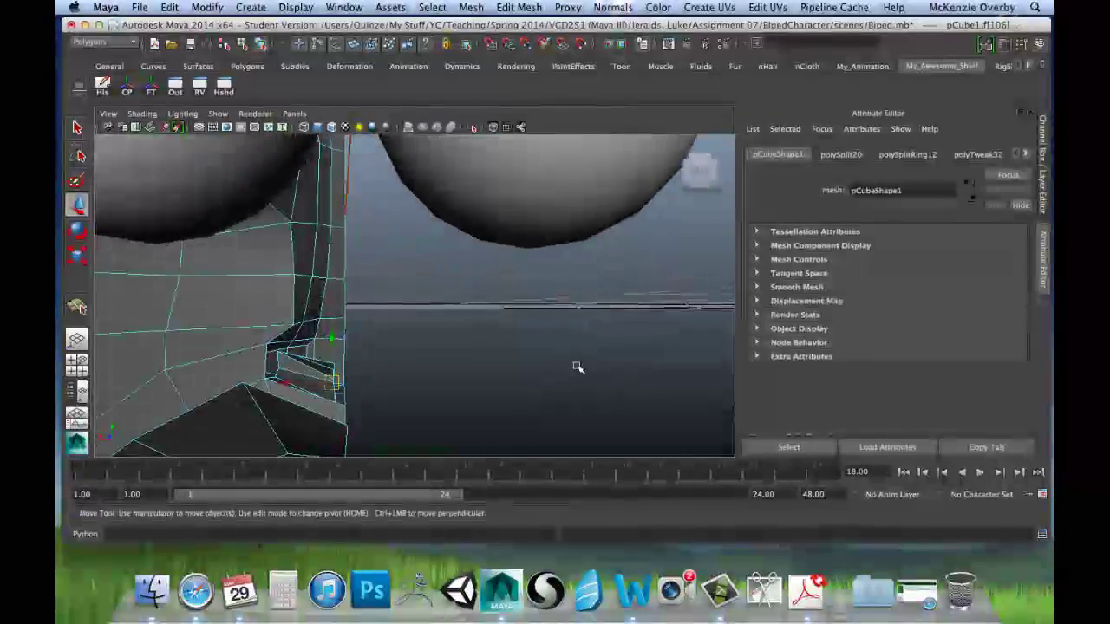
pyautogui.keyDown('alt'); pyautogui.moveTo(310, 375); pyautogui.dragTo(299, 368); pyautogui.keyUp('alt')
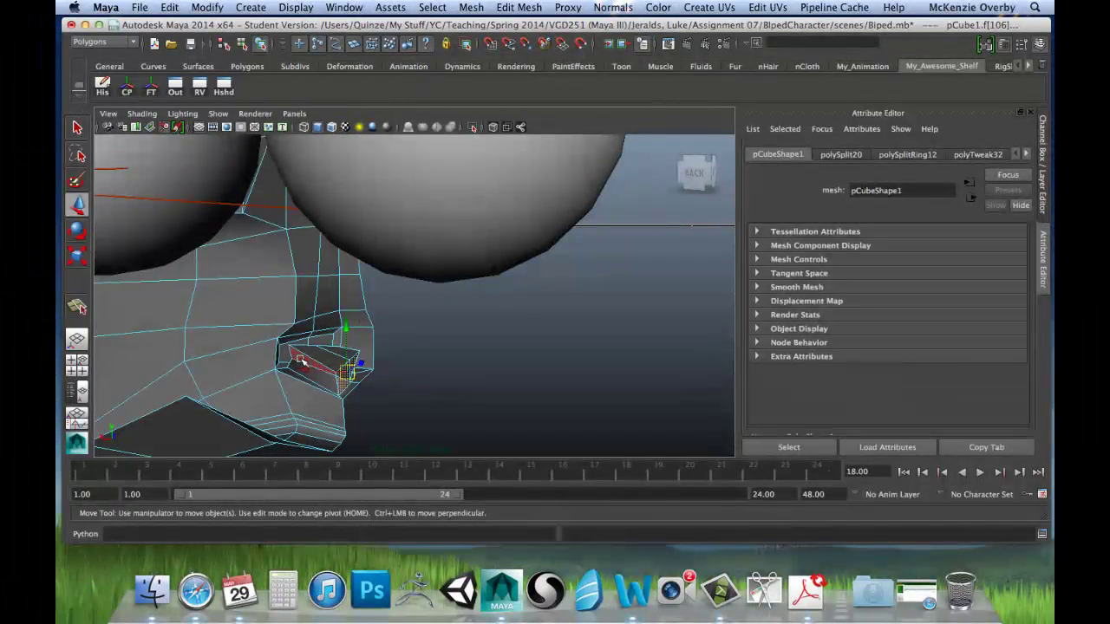
pyautogui.click(351, 354)
pyautogui.keyDown('alt'); pyautogui.moveTo(371, 356); pyautogui.dragTo(417, 425); pyautogui.keyUp('alt')
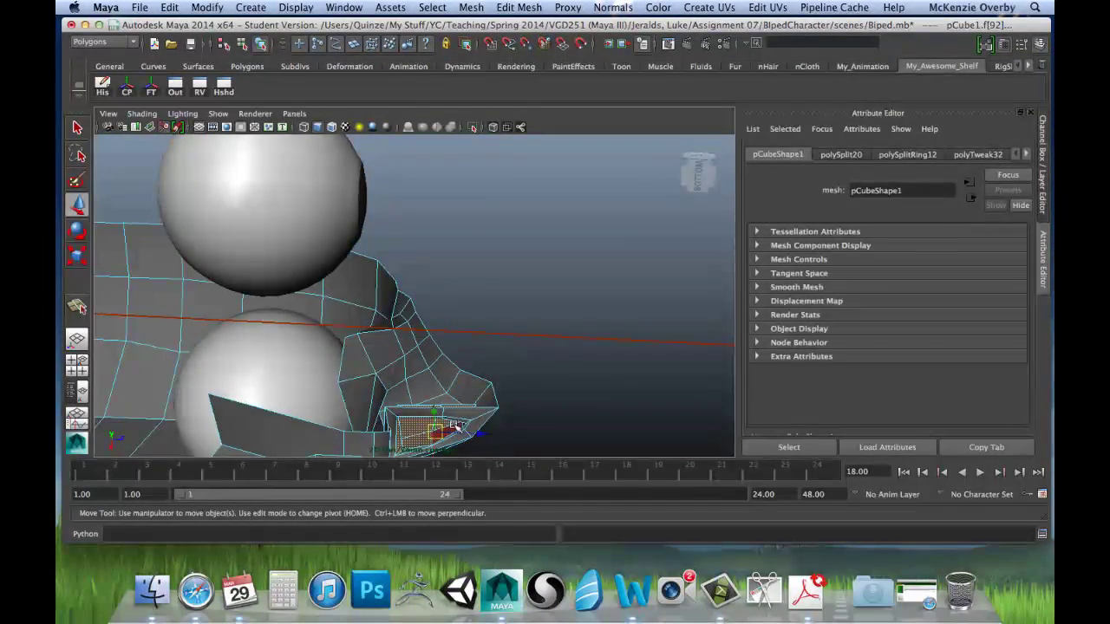
pyautogui.keyDown('alt'); pyautogui.moveTo(468, 431); pyautogui.dragTo(407, 379); pyautogui.keyUp('alt')
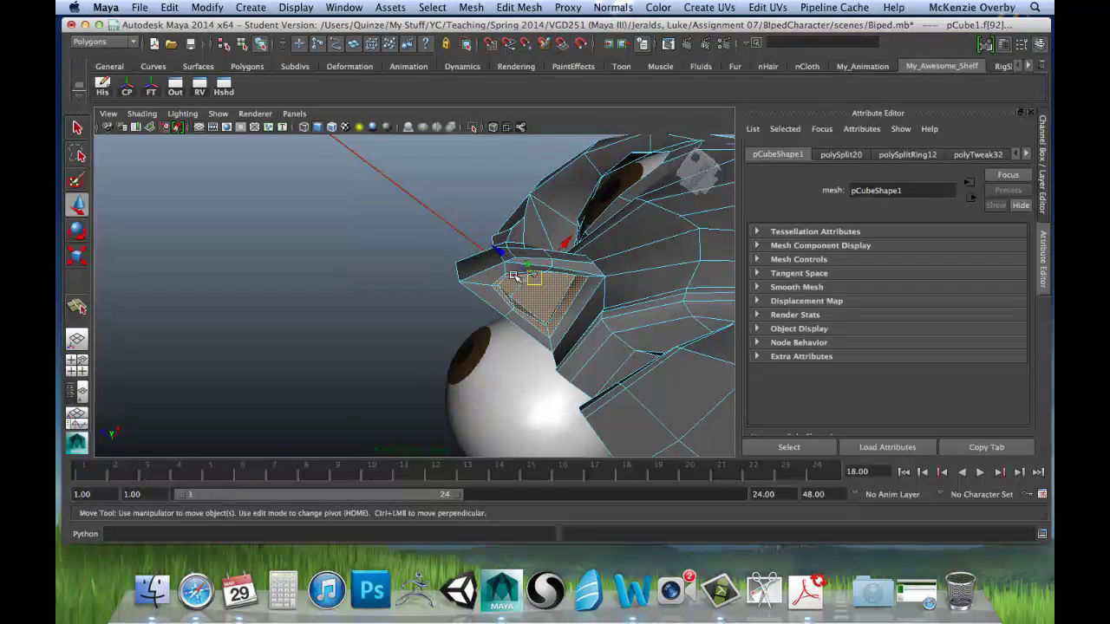
pyautogui.keyDown('alt'); pyautogui.moveTo(529, 314); pyautogui.dragTo(691, 295); pyautogui.keyUp('alt')
pyautogui.keyDown('alt'); pyautogui.moveTo(532, 371); pyautogui.dragTo(363, 446); pyautogui.keyUp('alt')
pyautogui.press('q')
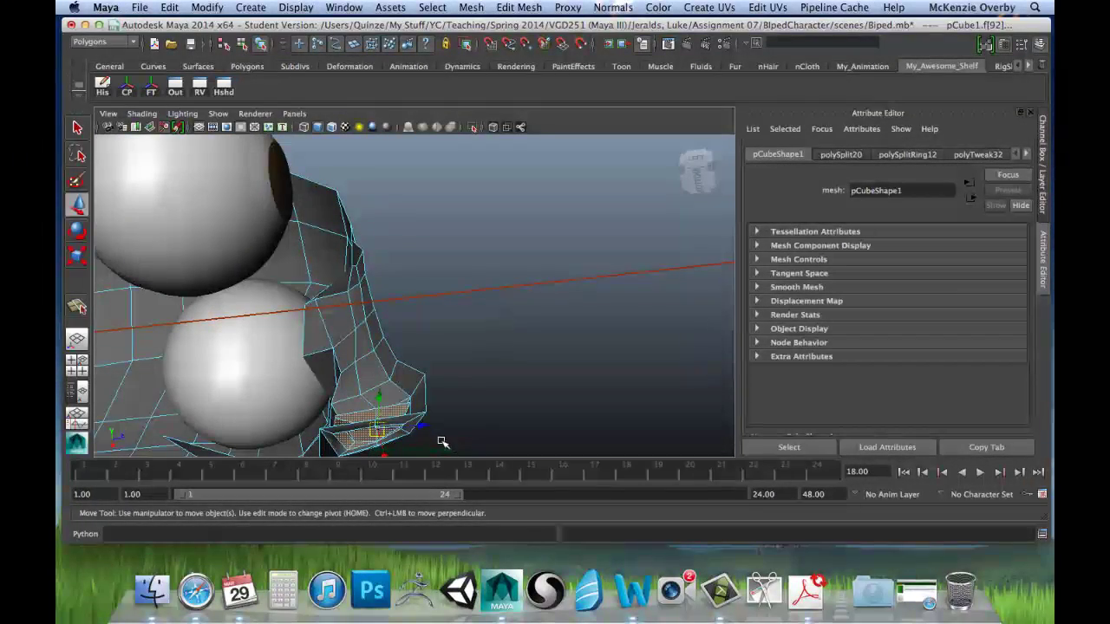
pyautogui.press('super+s')
pyautogui.click(518, 319)
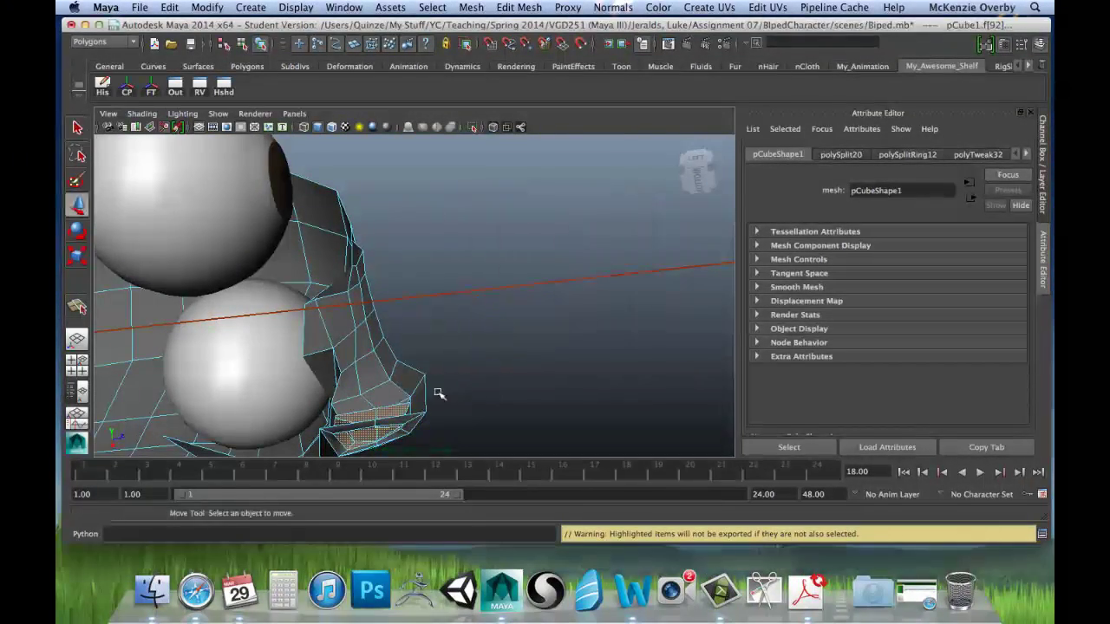
pyautogui.click(438, 391)
# Delete the remaining small face at the front of the nostril's interior.
pyautogui.keyDown('alt'); pyautogui.moveTo(439, 391); pyautogui.dragTo(367, 384); pyautogui.keyUp('alt')
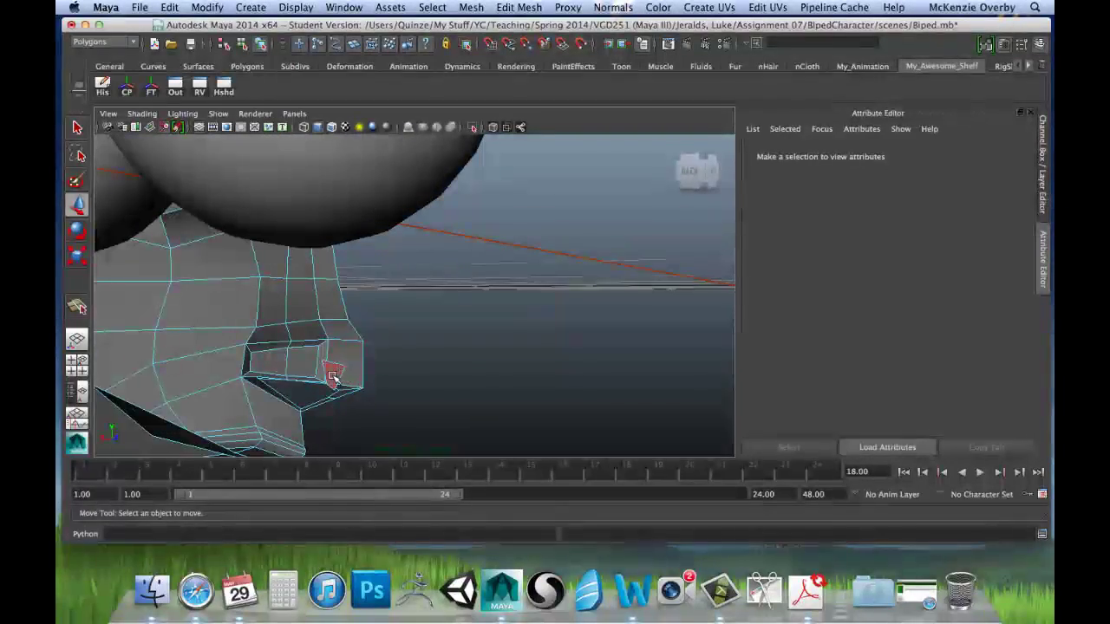
pyautogui.click(330, 375)
pyautogui.press('super+s')
pyautogui.click(518, 318)
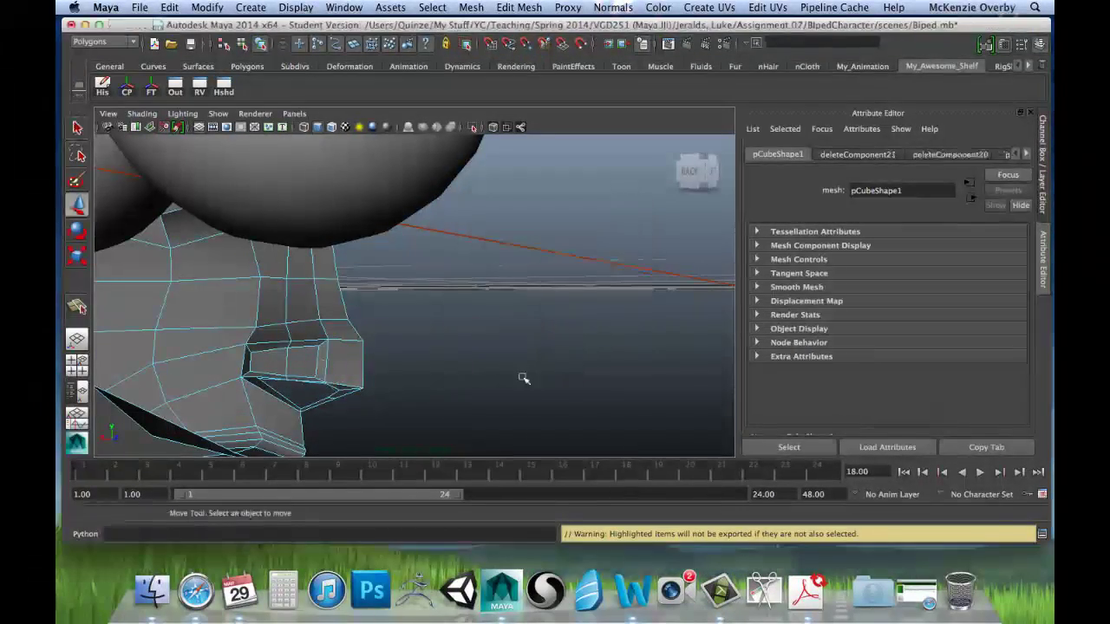
pyautogui.click(523, 379)
# In the side view, lower the vertices at the rear lower corner of the nostril wing.
pyautogui.keyDown('alt'); pyautogui.moveTo(523, 379); pyautogui.dragTo(473, 364); pyautogui.keyUp('alt')
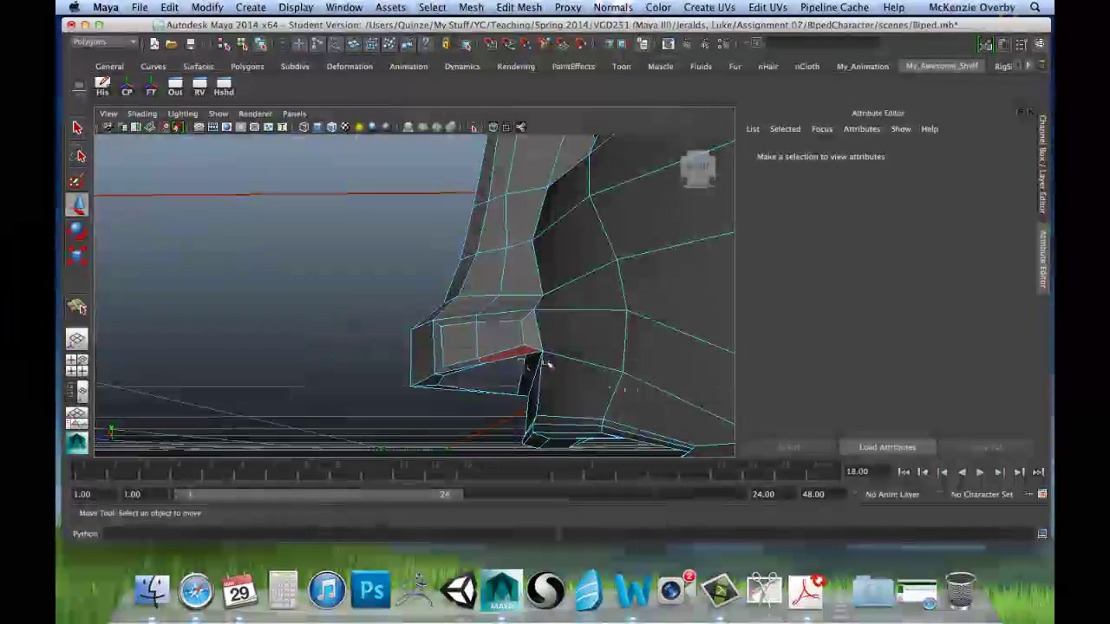
pyautogui.press('space')
pyautogui.press('space')
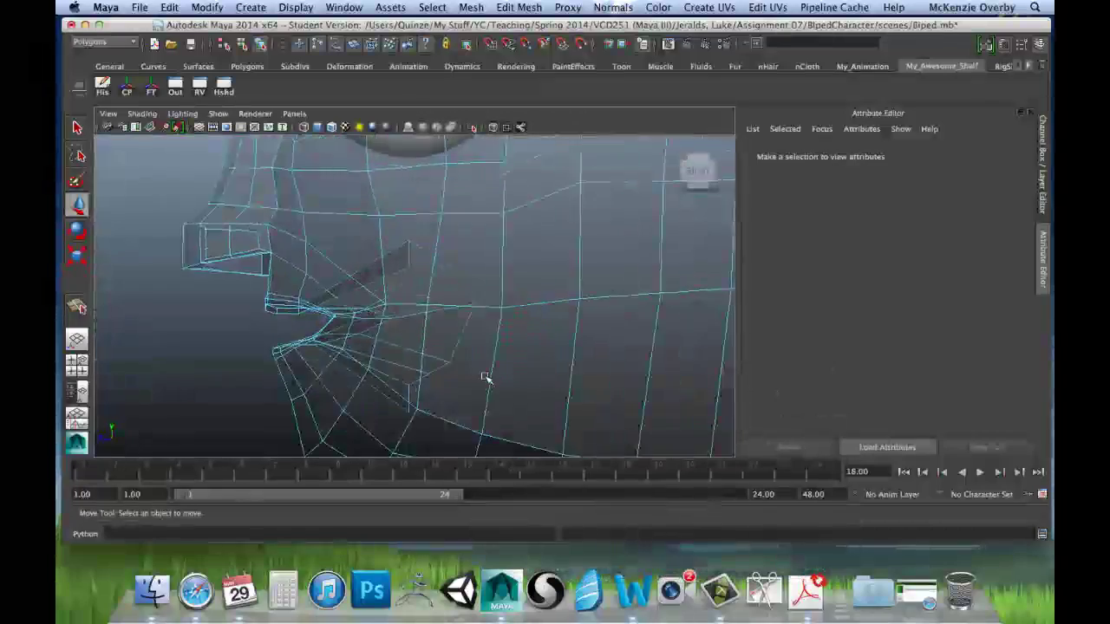
pyautogui.keyDown('alt'); pyautogui.moveTo(277, 303); pyautogui.dragTo(527, 350, button='middle'); pyautogui.keyUp('alt')
pyautogui.scroll(-10, 526, 350)
pyautogui.scroll(10, 526, 350)
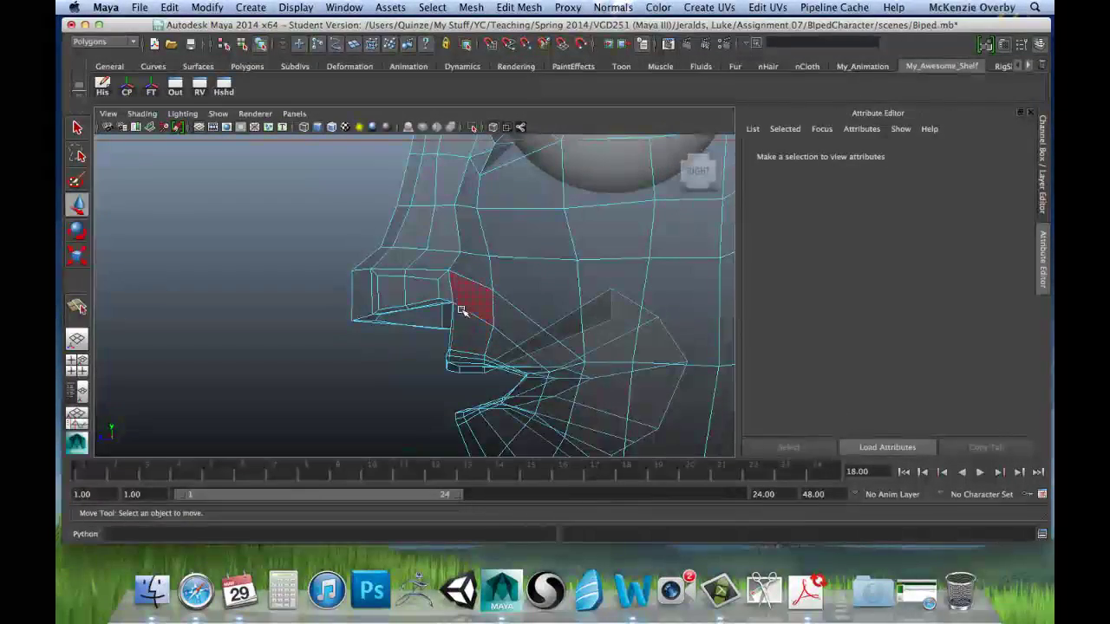
pyautogui.moveTo(464, 301); pyautogui.dragTo(430, 301, button='right')
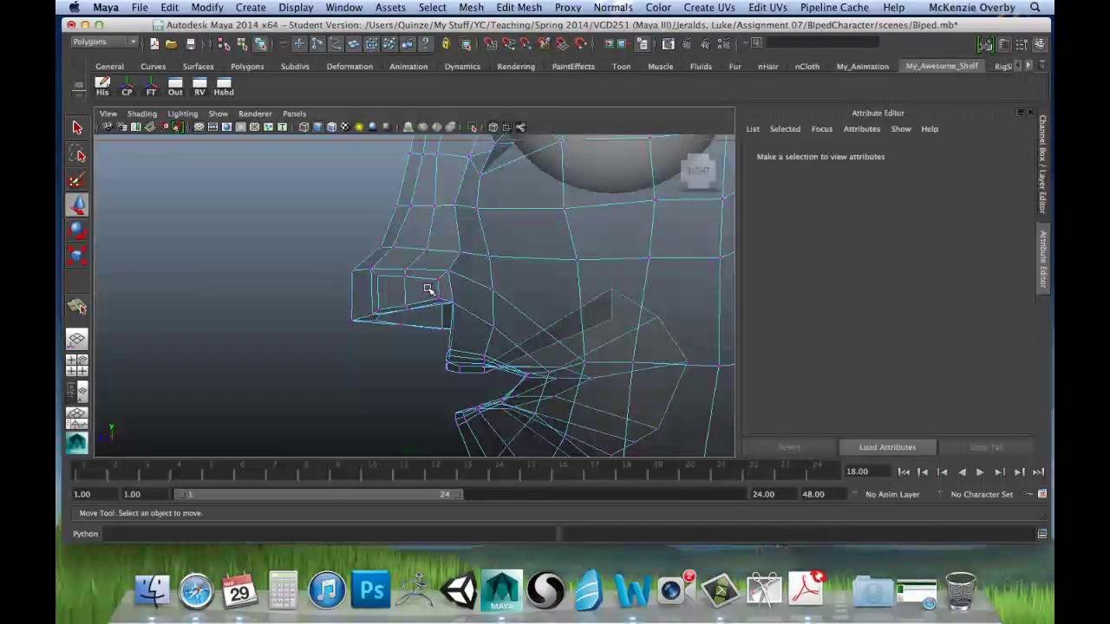
pyautogui.click(452, 314)
pyautogui.moveTo(447, 303); pyautogui.dragTo(450, 268)
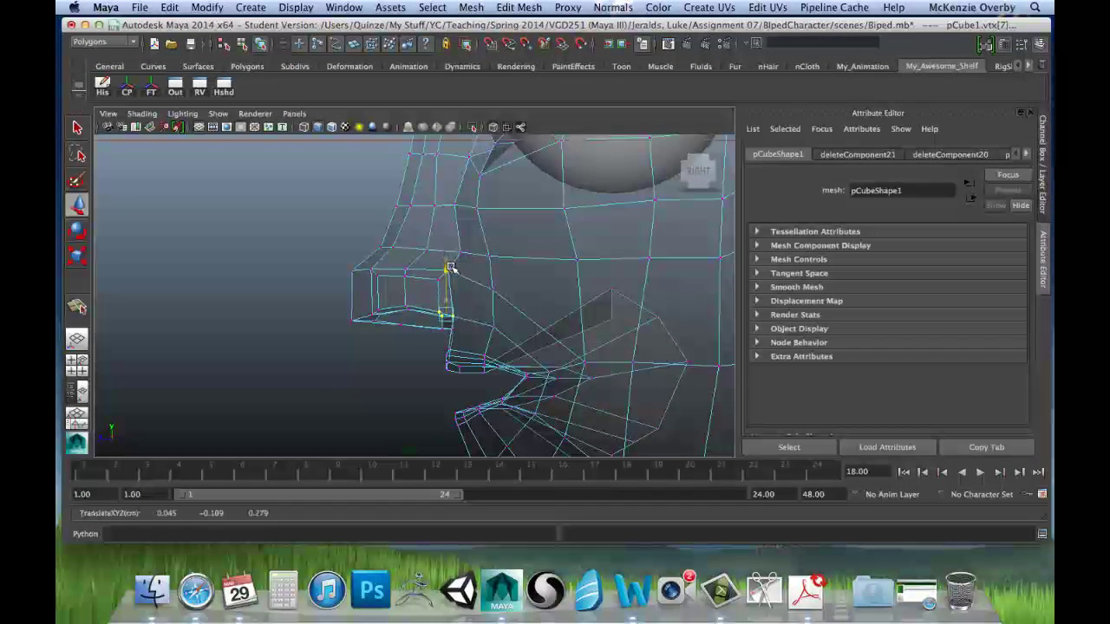
# Nudge the vertex just behind the nostril wing slightly down, and select the vertex near the mouth corner.
pyautogui.click(487, 326)
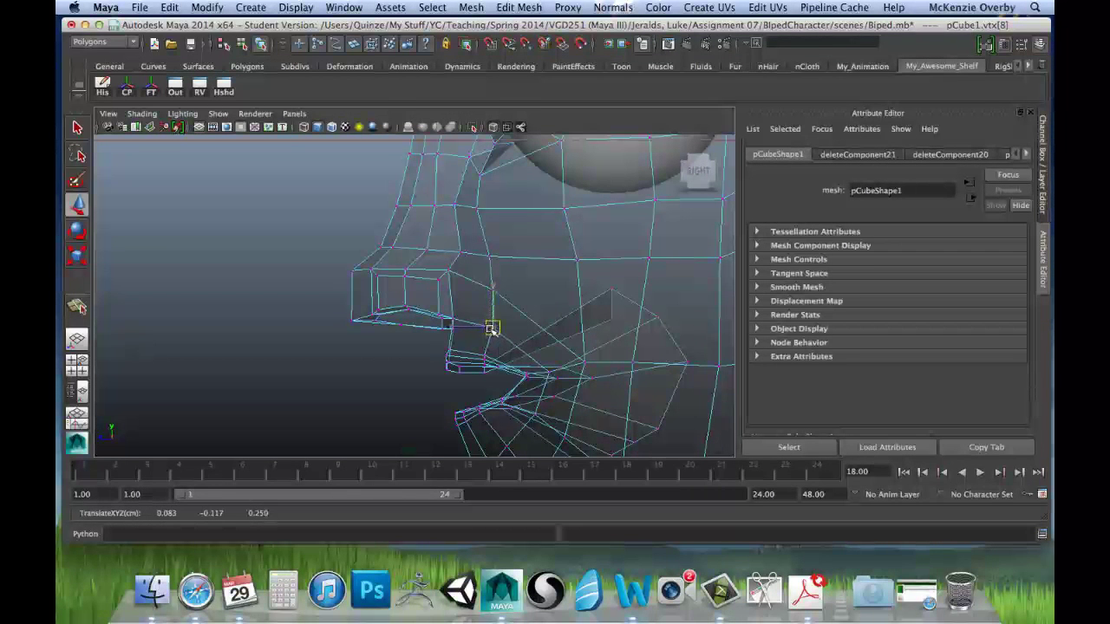
pyautogui.moveTo(491, 328); pyautogui.dragTo(492, 330)
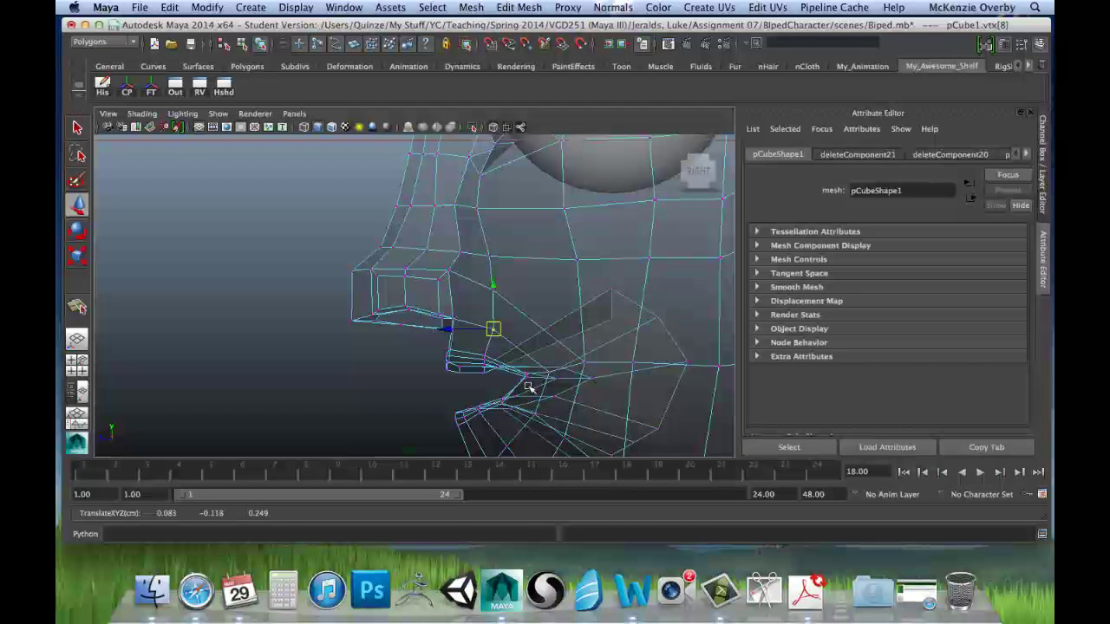
pyautogui.click(548, 370)
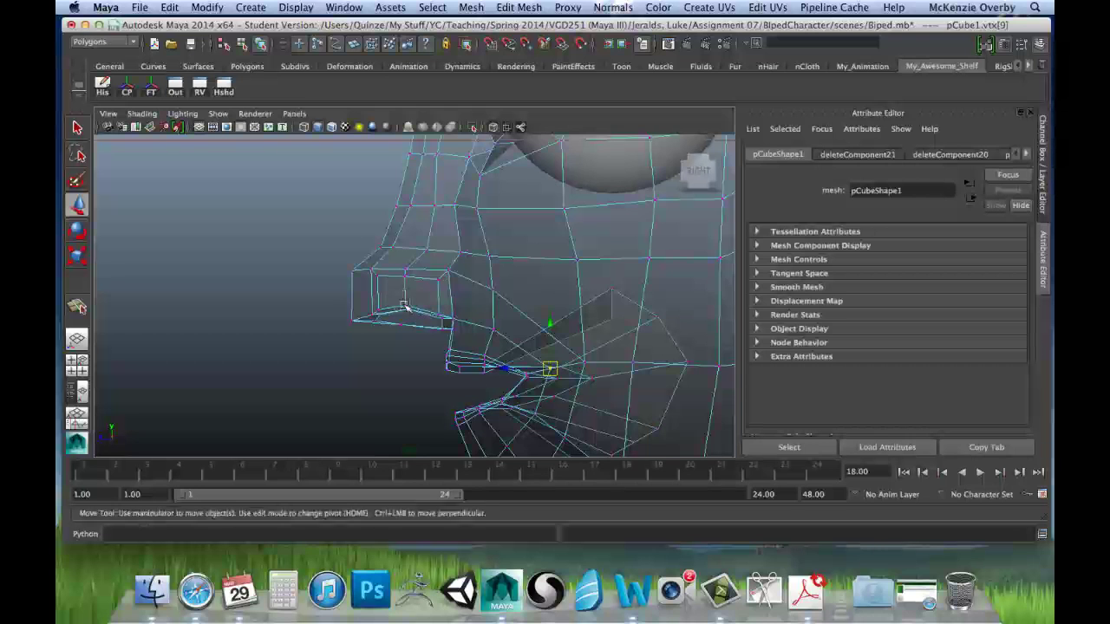
# Lower the middle vertices along the nostril's bottom rims and shift the rear vertex of the lower rim slightly forward.
pyautogui.click(408, 312)
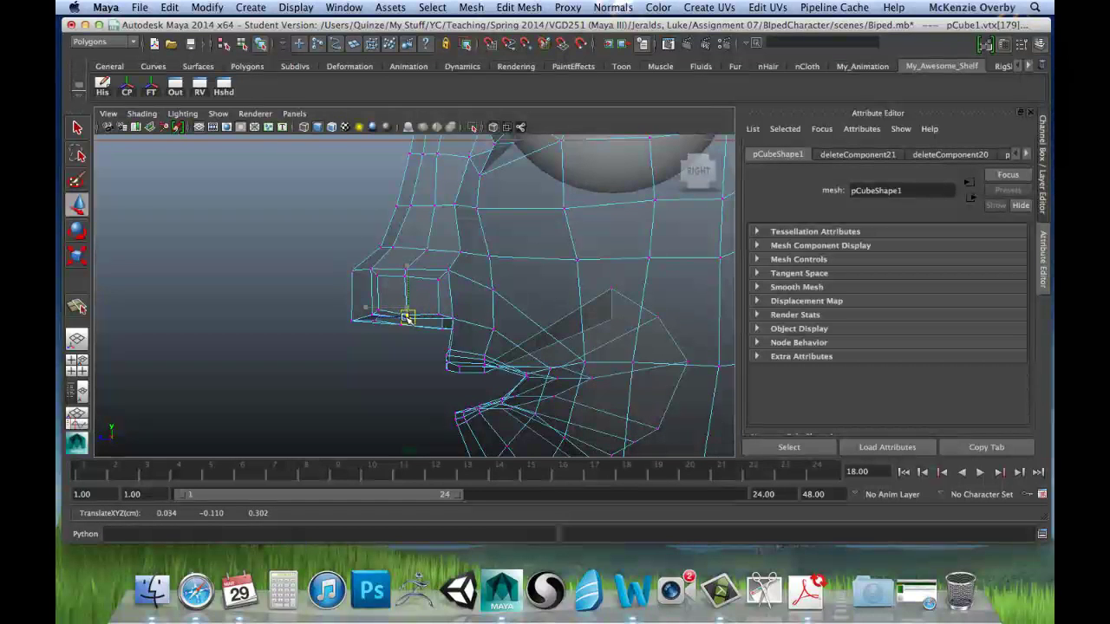
pyautogui.moveTo(408, 319); pyautogui.dragTo(407, 318)
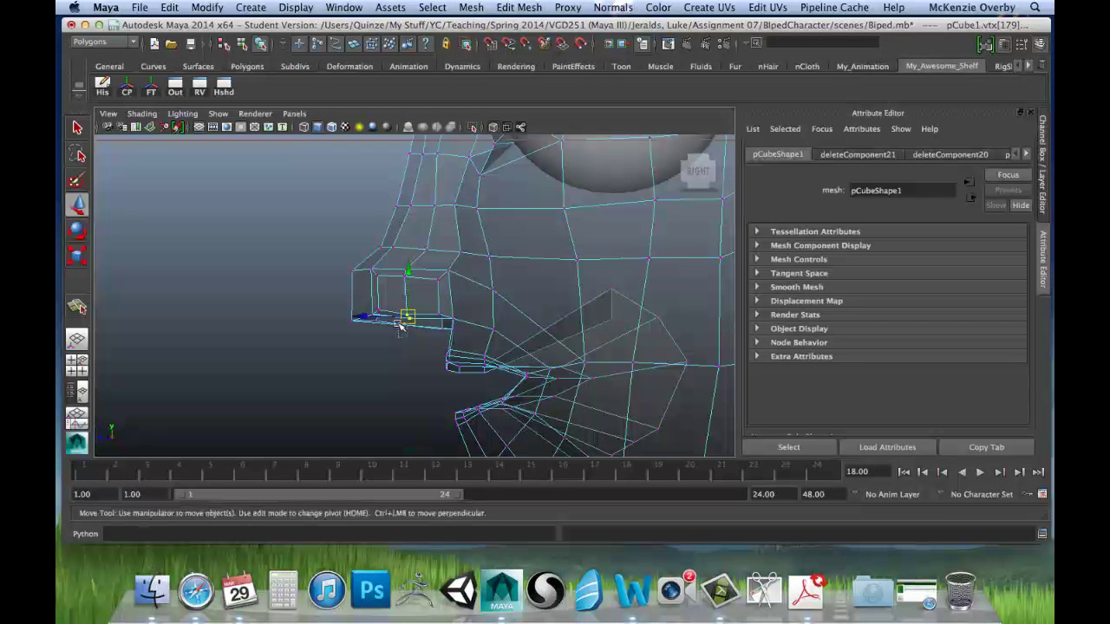
pyautogui.click(402, 331)
pyautogui.moveTo(402, 333); pyautogui.dragTo(401, 332)
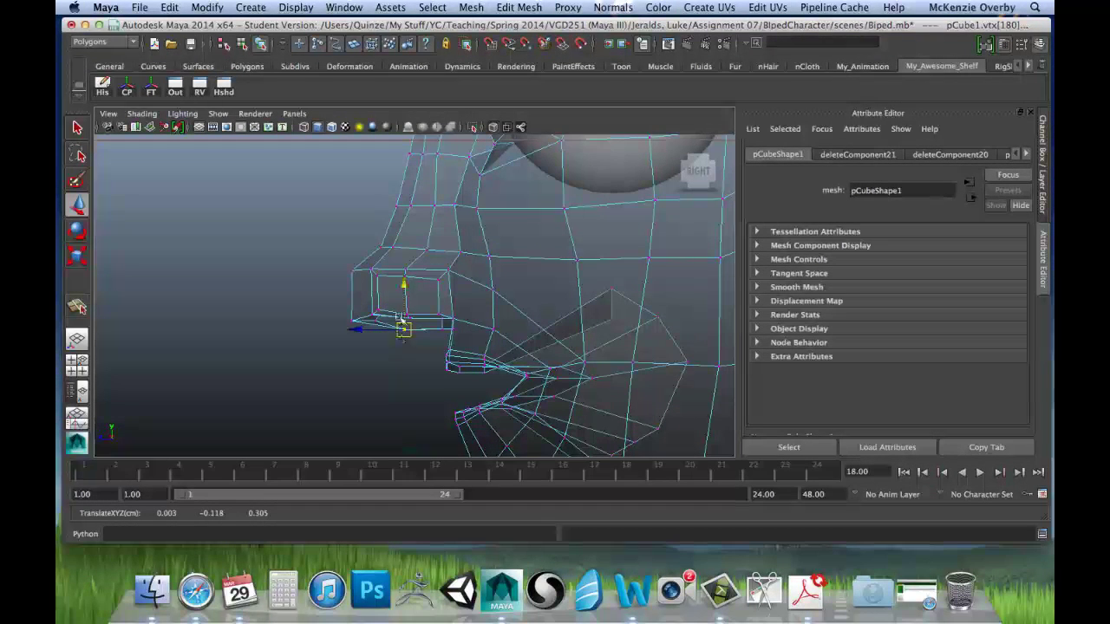
pyautogui.click(444, 334)
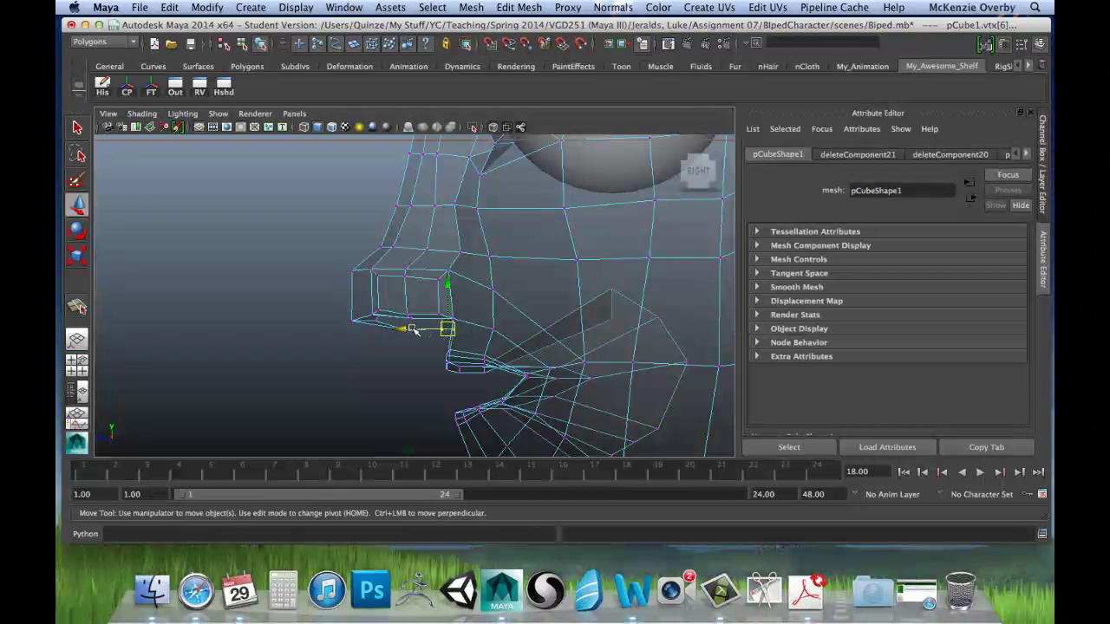
pyautogui.moveTo(415, 332); pyautogui.dragTo(445, 327)
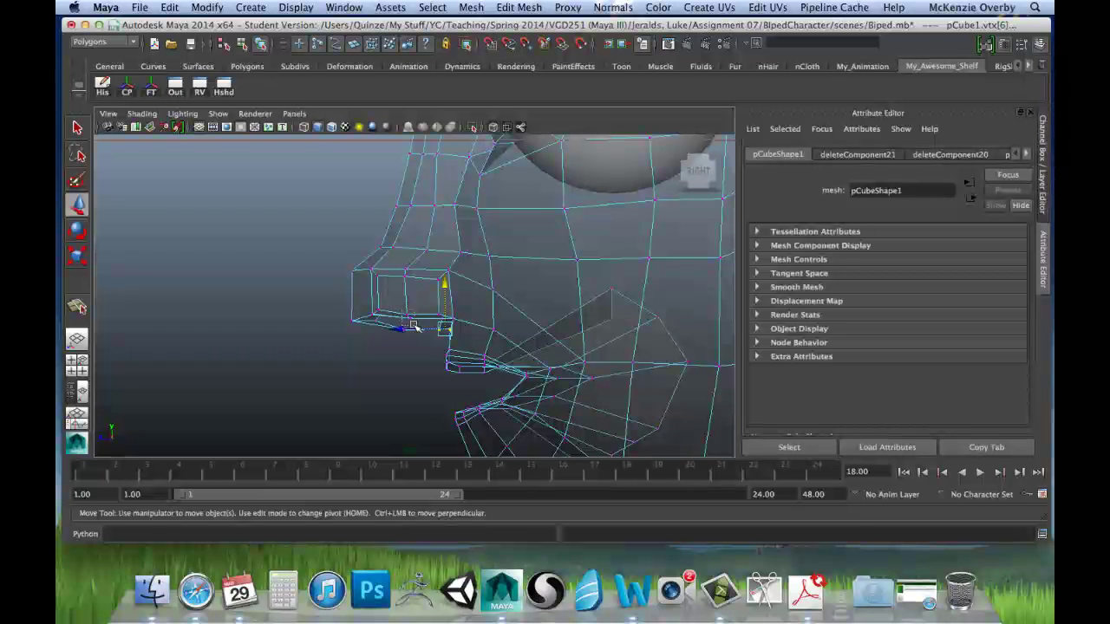
# Lower the front and rear upper corner vertices of the nostril wing to round its top outline.
pyautogui.moveTo(407, 269); pyautogui.dragTo(383, 283)
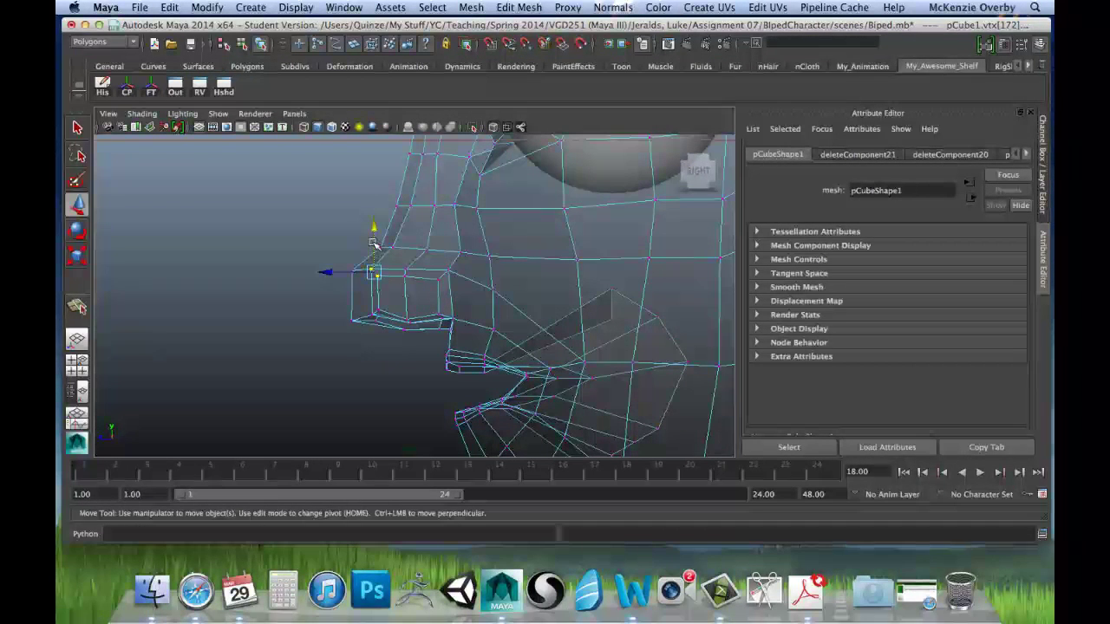
pyautogui.moveTo(374, 238); pyautogui.dragTo(458, 287)
pyautogui.moveTo(442, 241); pyautogui.dragTo(444, 250)
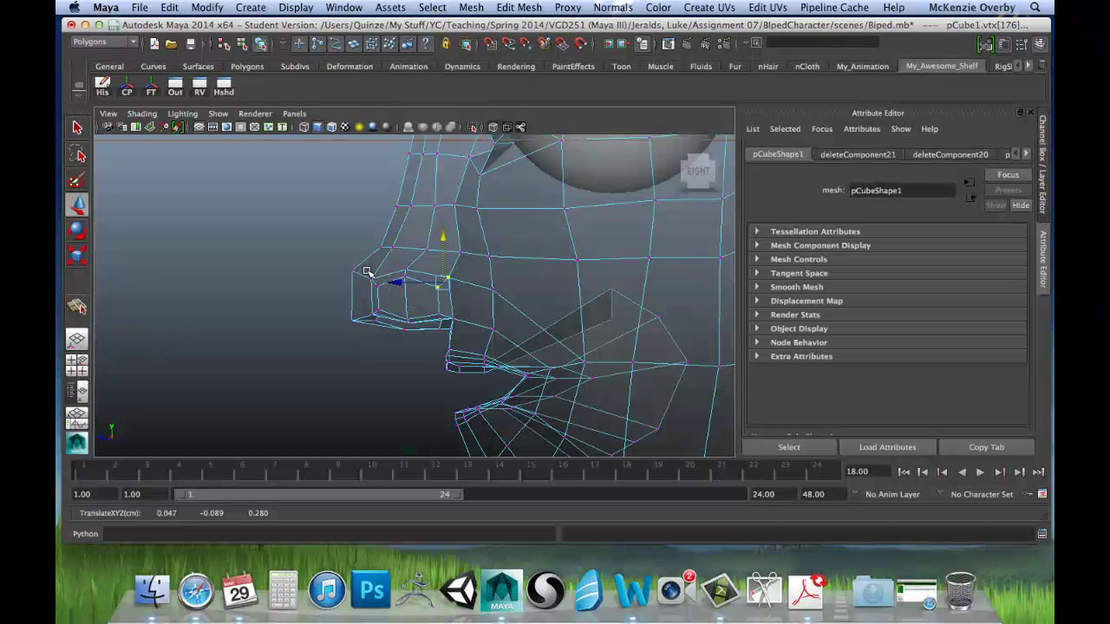
# Select all vertices around the nostril wing and move them slightly back toward the cheek.
pyautogui.moveTo(368, 273); pyautogui.dragTo(454, 309)
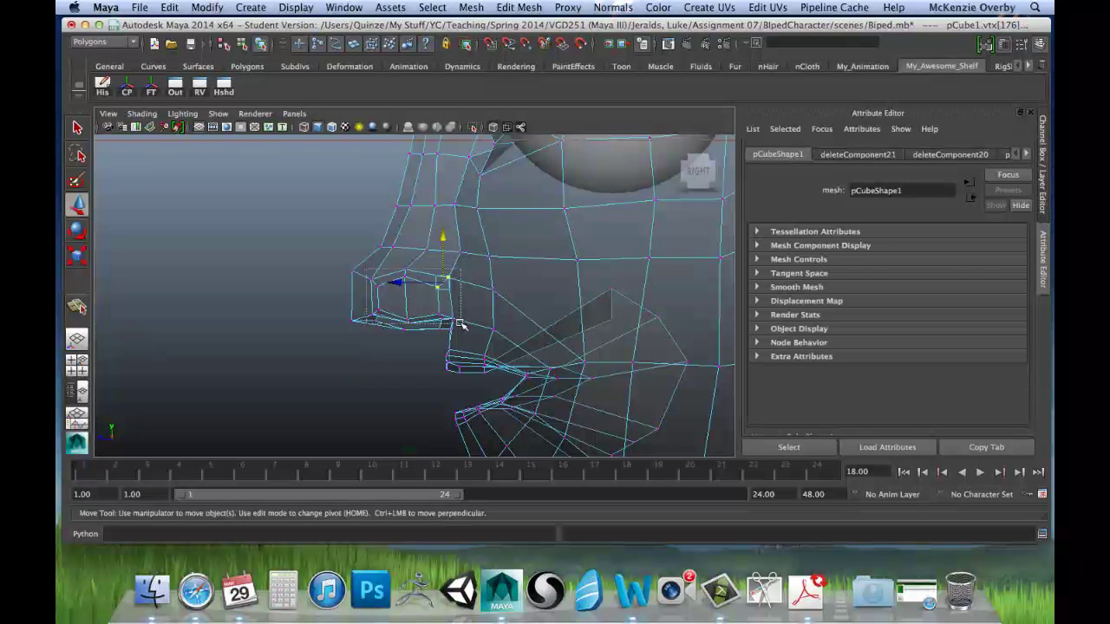
pyautogui.keyDown('shift'); pyautogui.click(454, 320); pyautogui.keyUp('shift')
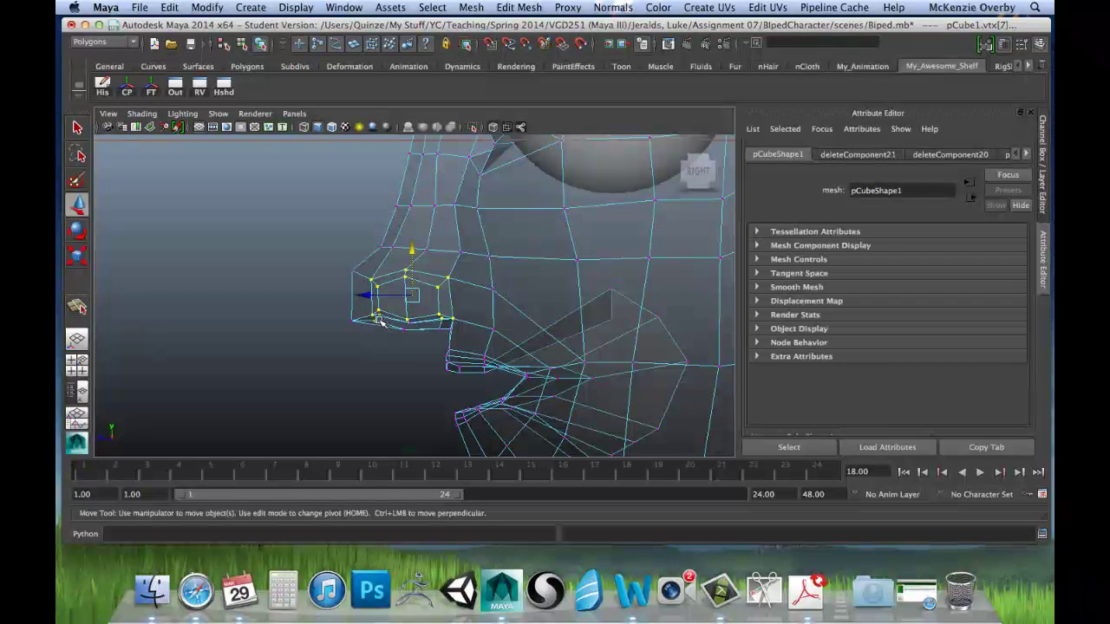
pyautogui.moveTo(362, 296); pyautogui.dragTo(374, 301)
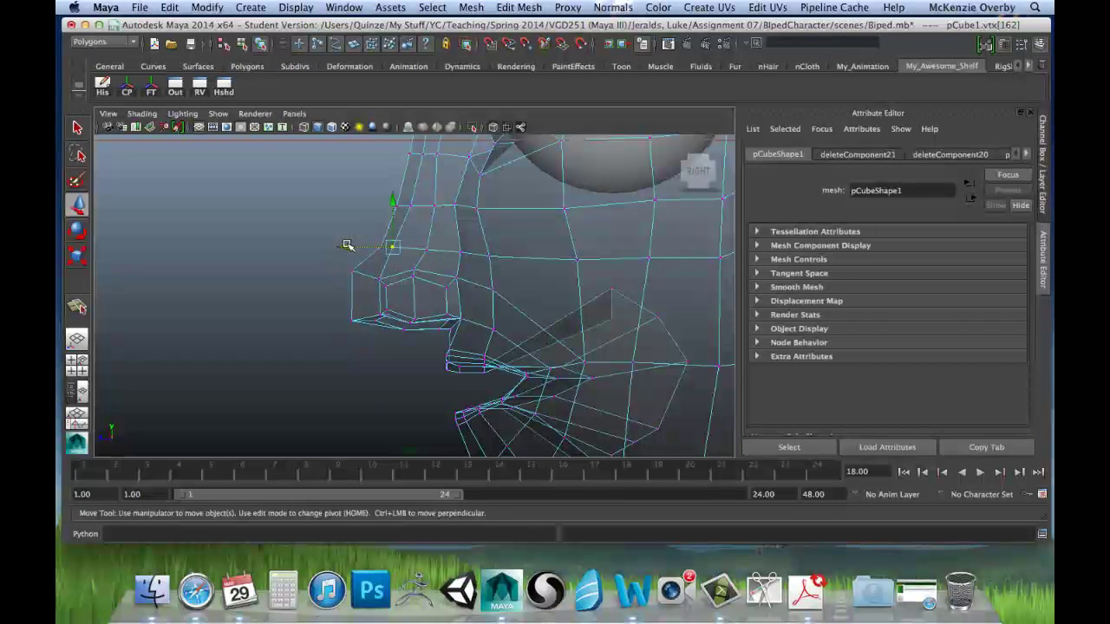
# Adjust the side-of-nose vertices above the nostril wing and move the wing's top middle vertices slightly back.
pyautogui.moveTo(346, 245); pyautogui.dragTo(357, 247)
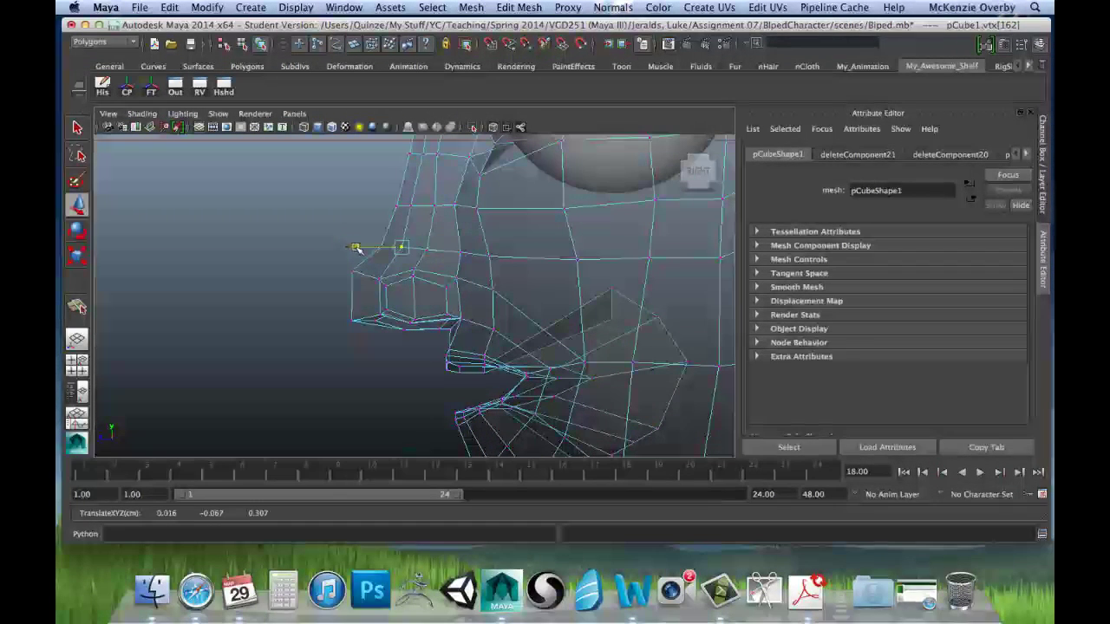
pyautogui.click(436, 206)
pyautogui.moveTo(436, 210); pyautogui.dragTo(423, 277)
pyautogui.click(428, 248)
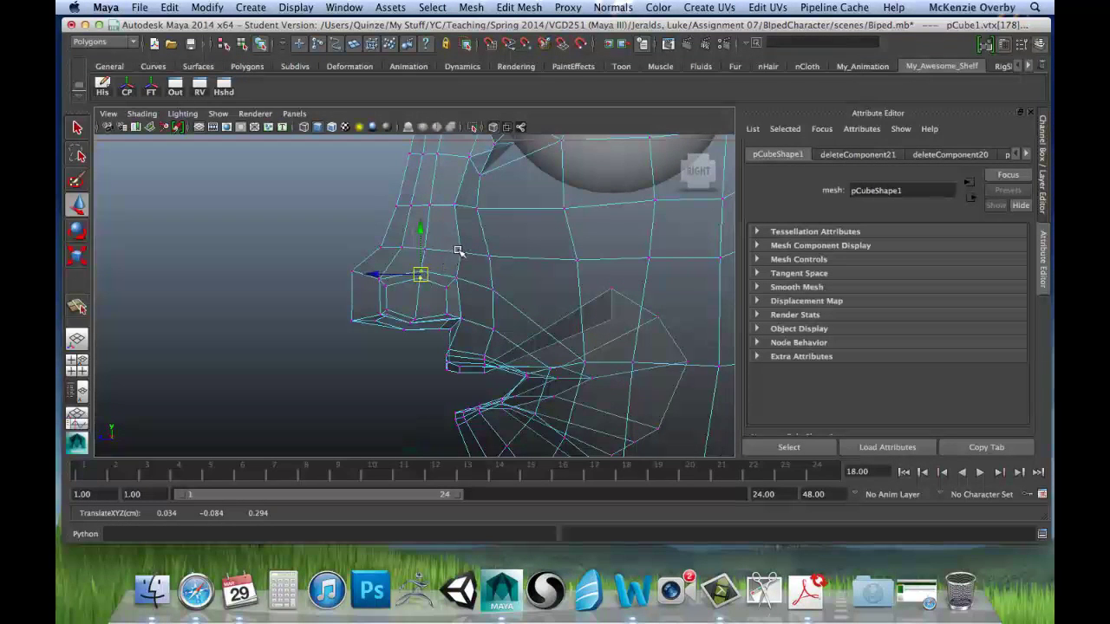
# Move the side-of-nose vertices above and behind the nostril wing slightly forward to tidy the edge flow.
pyautogui.click(455, 252)
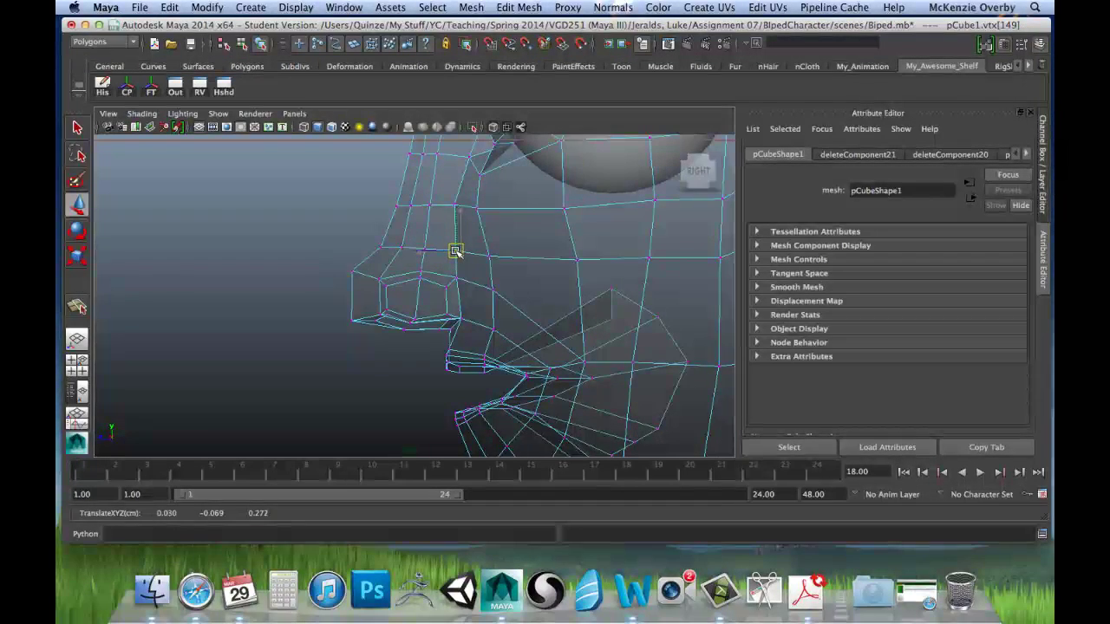
pyautogui.click(482, 255)
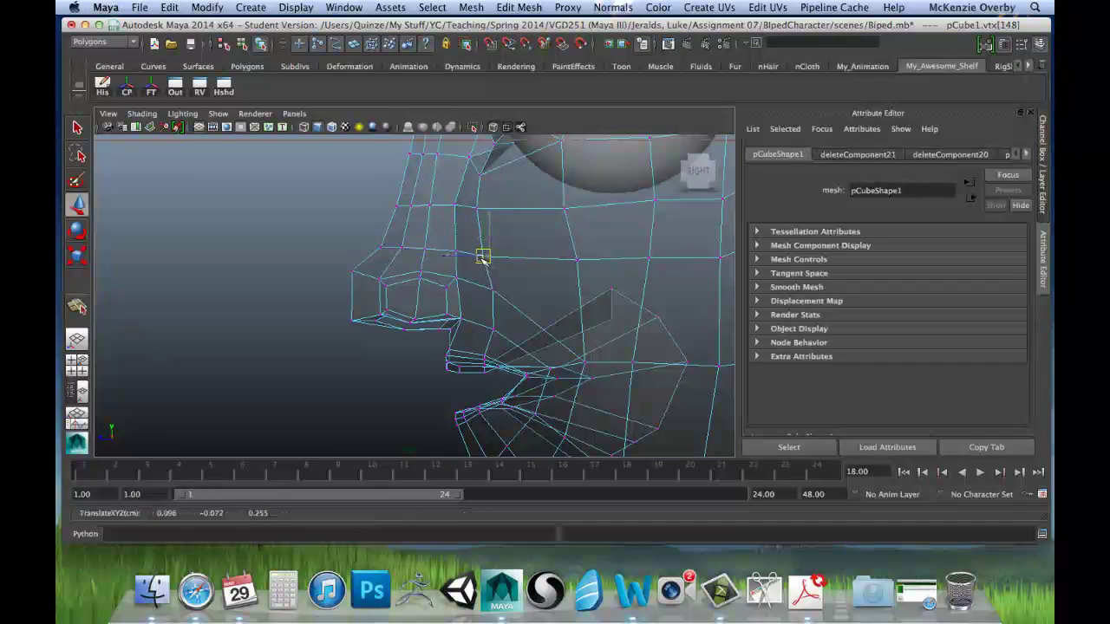
pyautogui.click(489, 289)
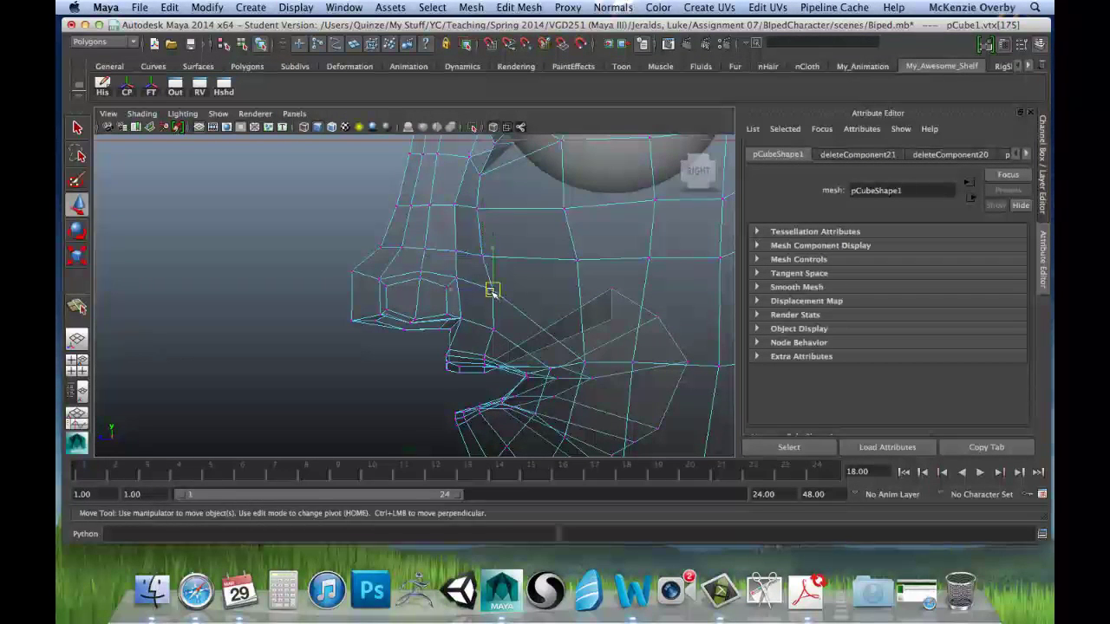
pyautogui.moveTo(567, 324)
pyautogui.keyDown('alt'); pyautogui.mouseDown(button='middle')
pyautogui.moveTo(565, 309)
pyautogui.moveTo(550, 330)
pyautogui.mouseUp(button='middle'); pyautogui.keyUp('alt')
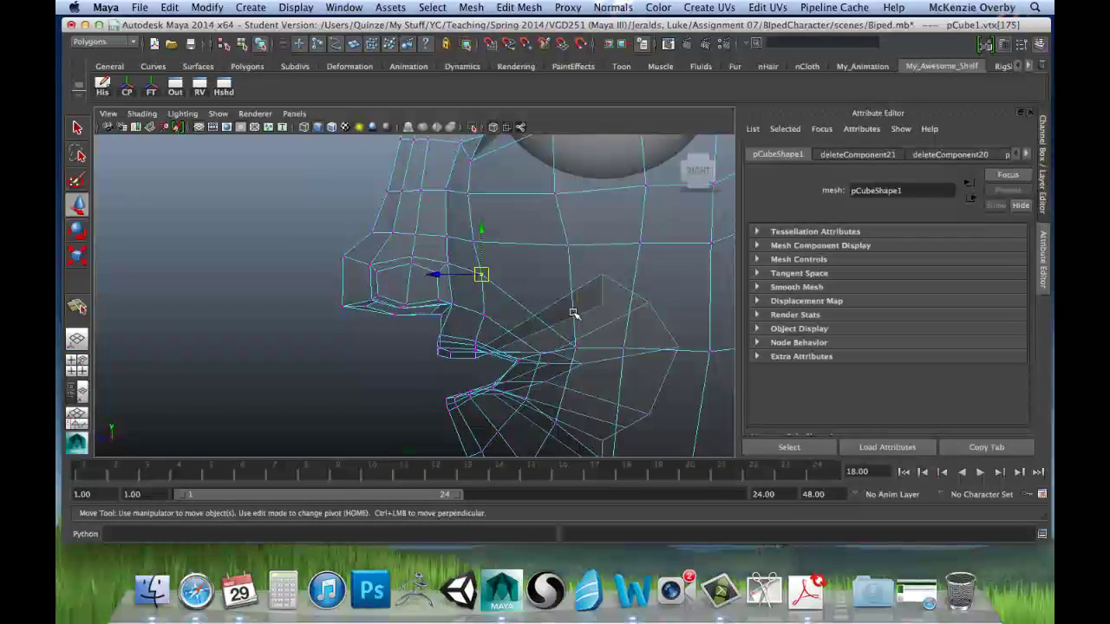
pyautogui.keyDown('alt'); pyautogui.moveTo(523, 314); pyautogui.dragTo(614, 320); pyautogui.keyUp('alt')
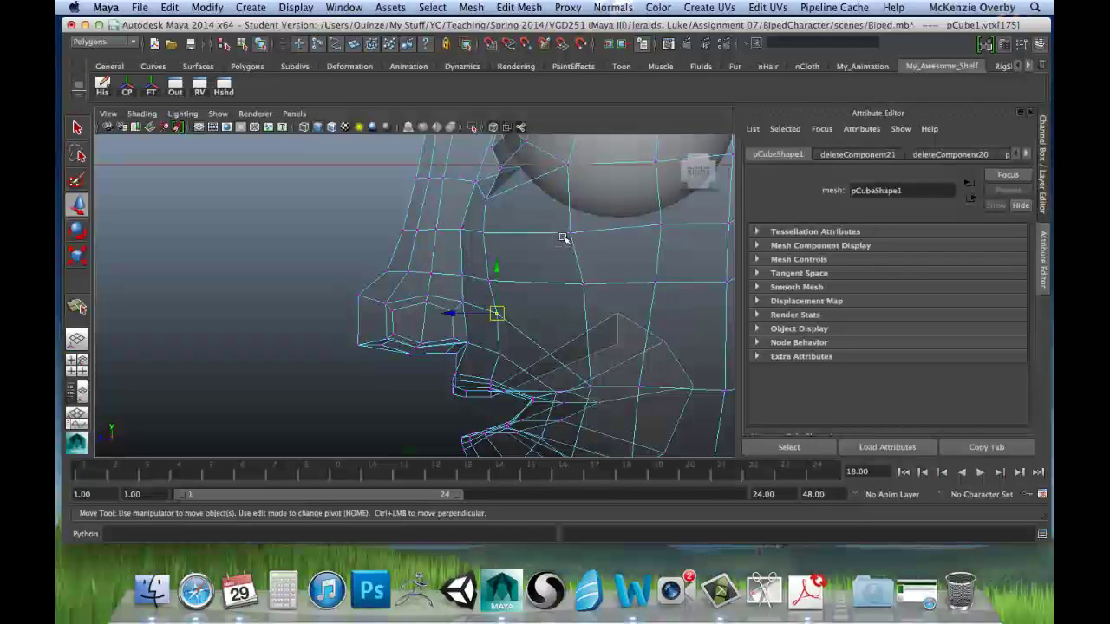
# Move the two cheek vertices below the eye forward toward the nose and fine-tune each one's position.
pyautogui.moveTo(562, 227); pyautogui.dragTo(605, 289)
pyautogui.moveTo(530, 260); pyautogui.dragTo(504, 259)
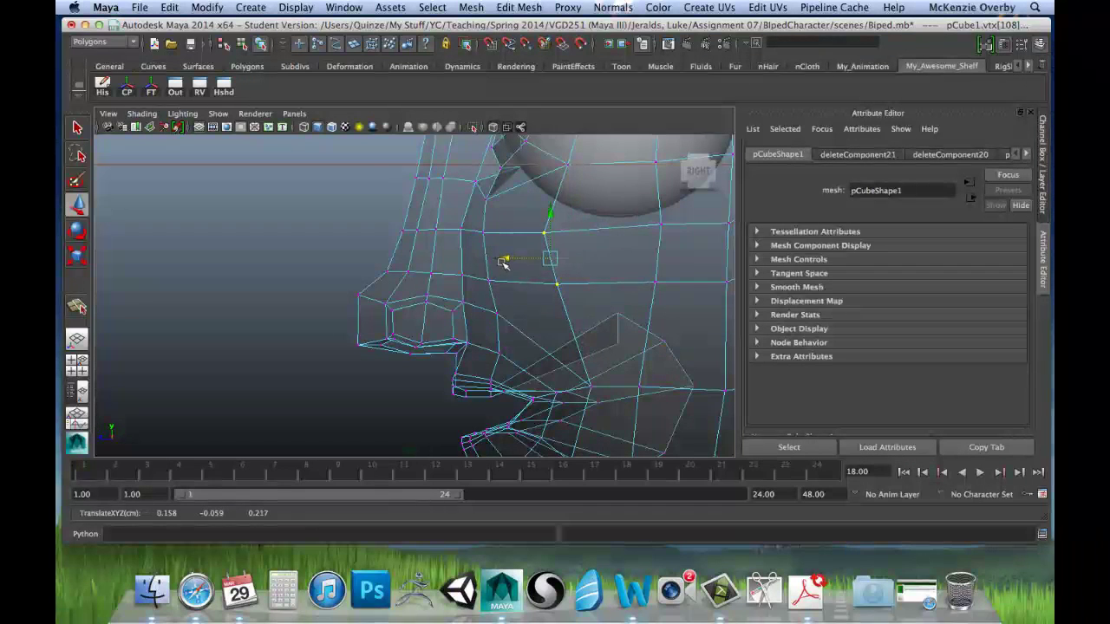
pyautogui.click(546, 234)
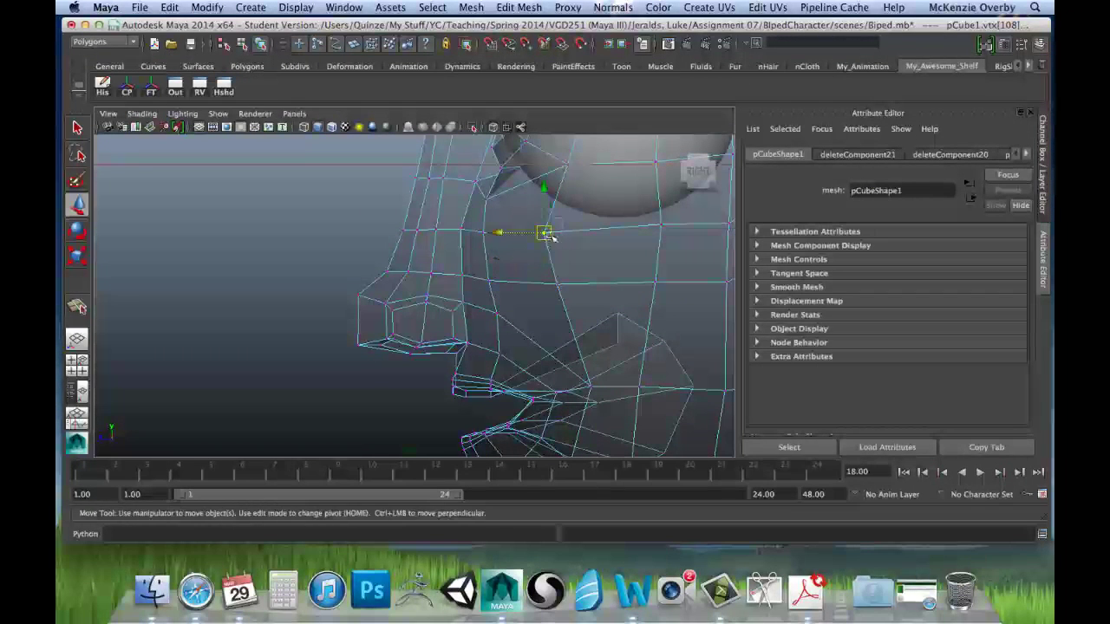
pyautogui.click(553, 284)
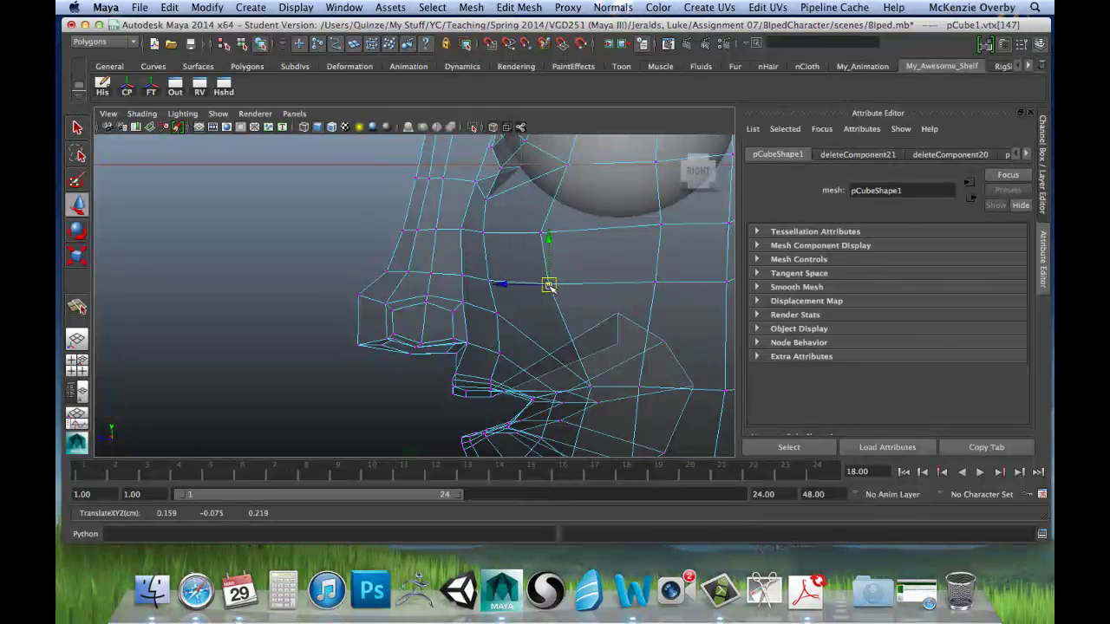
# Adjust the cheek vertices beside the mouth corner and shift those behind the nostril wing and upper lip slightly back.
pyautogui.keyDown('alt'); pyautogui.moveTo(553, 284); pyautogui.dragTo(539, 275, button='middle'); pyautogui.keyUp('alt')
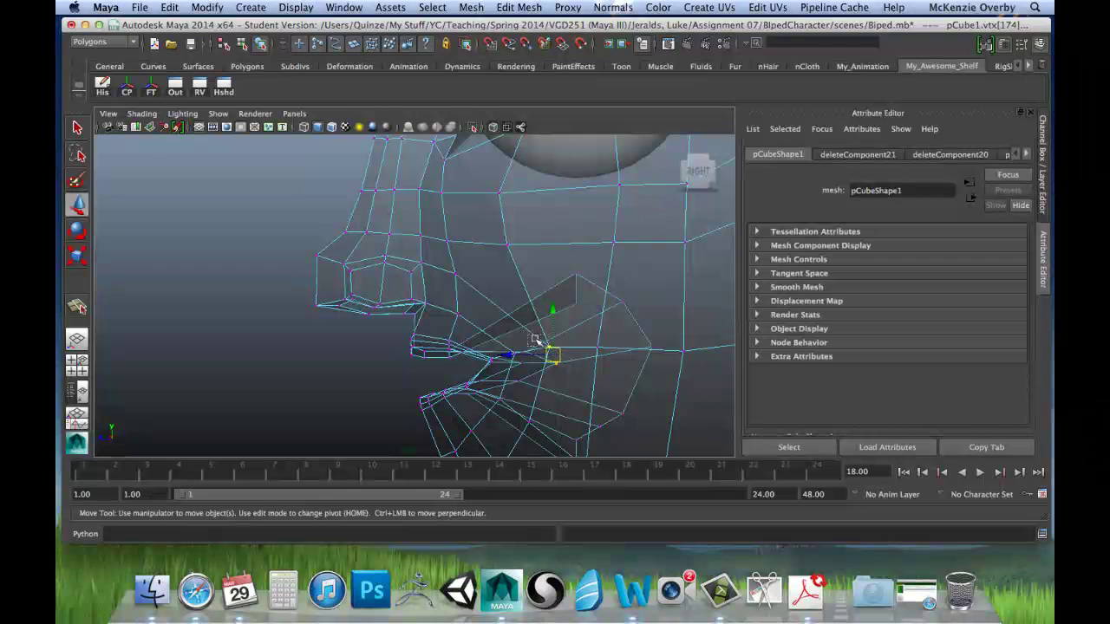
pyautogui.moveTo(552, 354); pyautogui.dragTo(553, 352)
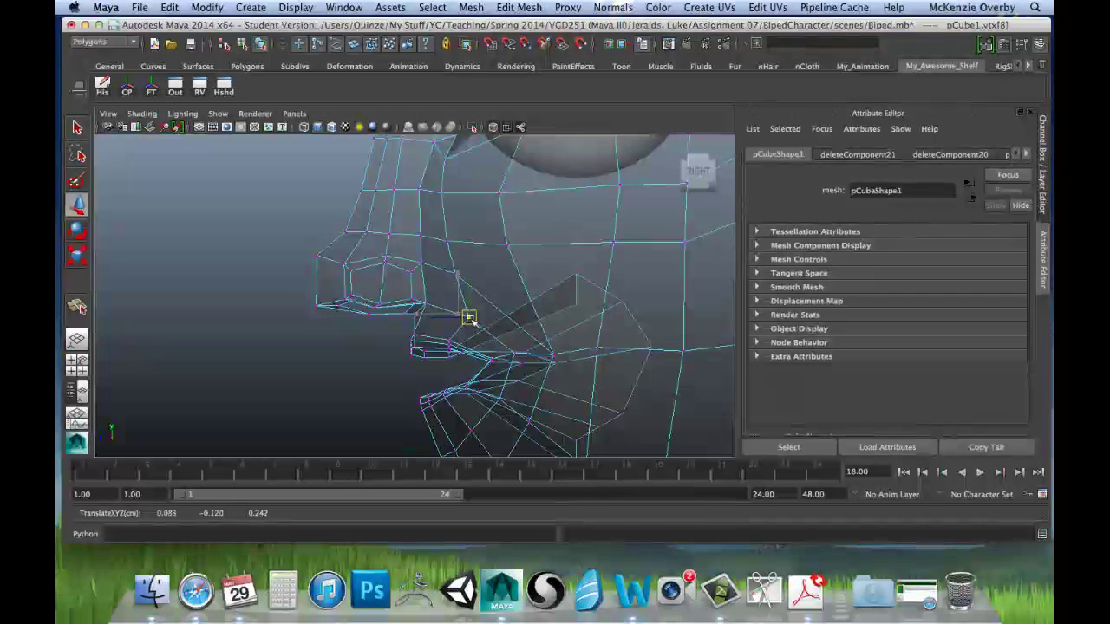
pyautogui.click(456, 274)
pyautogui.moveTo(463, 273); pyautogui.dragTo(466, 281)
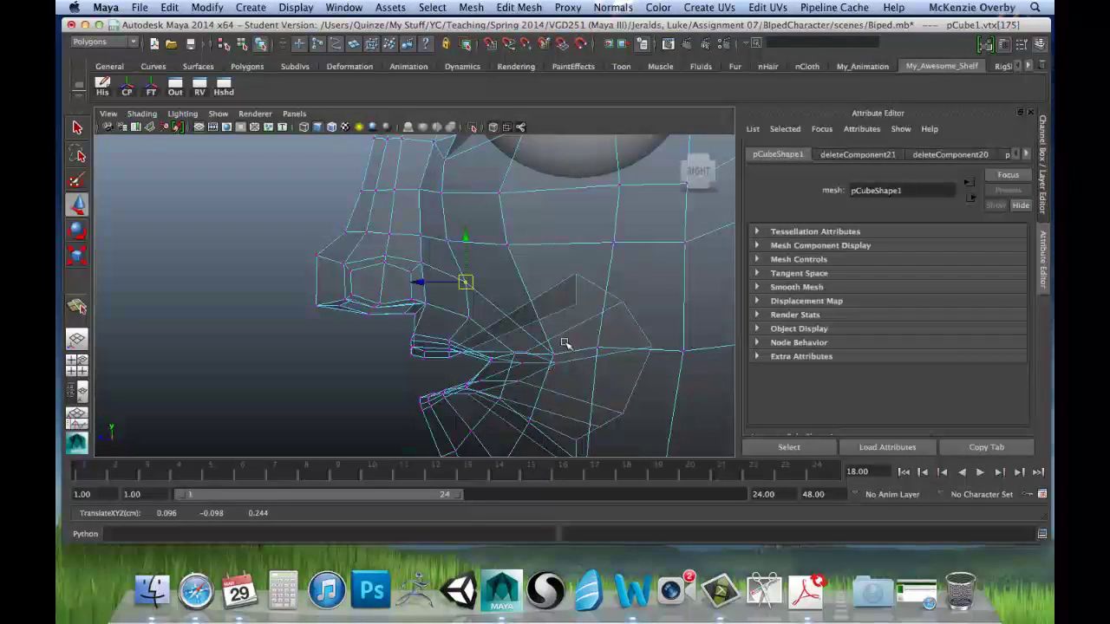
# Select the upper lip's vertex column and examine the lips and nostril from the front and side.
pyautogui.keyDown('alt'); pyautogui.moveTo(558, 339); pyautogui.dragTo(543, 296, button='middle'); pyautogui.keyUp('alt')
pyautogui.keyDown('alt'); pyautogui.moveTo(544, 305); pyautogui.dragTo(546, 361); pyautogui.keyUp('alt')
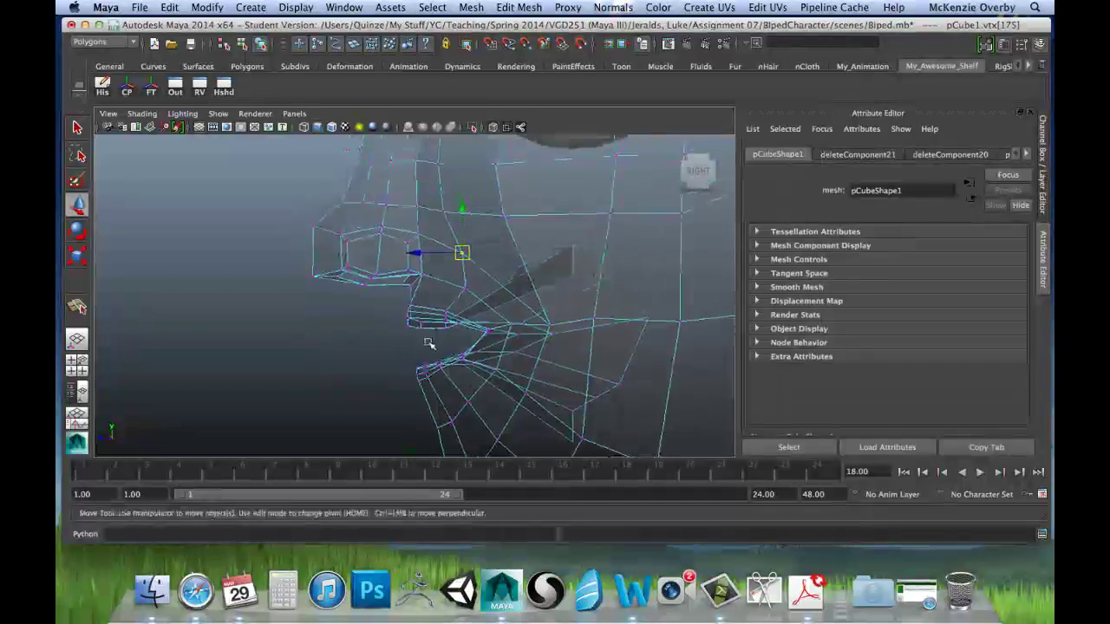
pyautogui.press('space')
pyautogui.press('space')
pyautogui.keyDown('alt'); pyautogui.moveTo(614, 273); pyautogui.dragTo(560, 252); pyautogui.keyUp('alt')
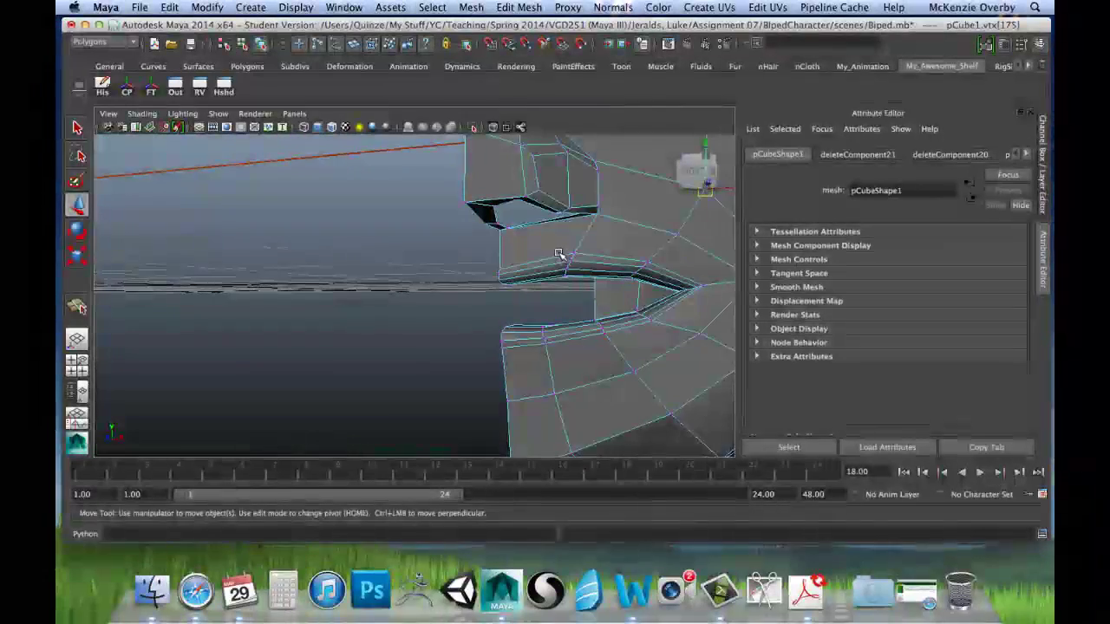
pyautogui.click(565, 264)
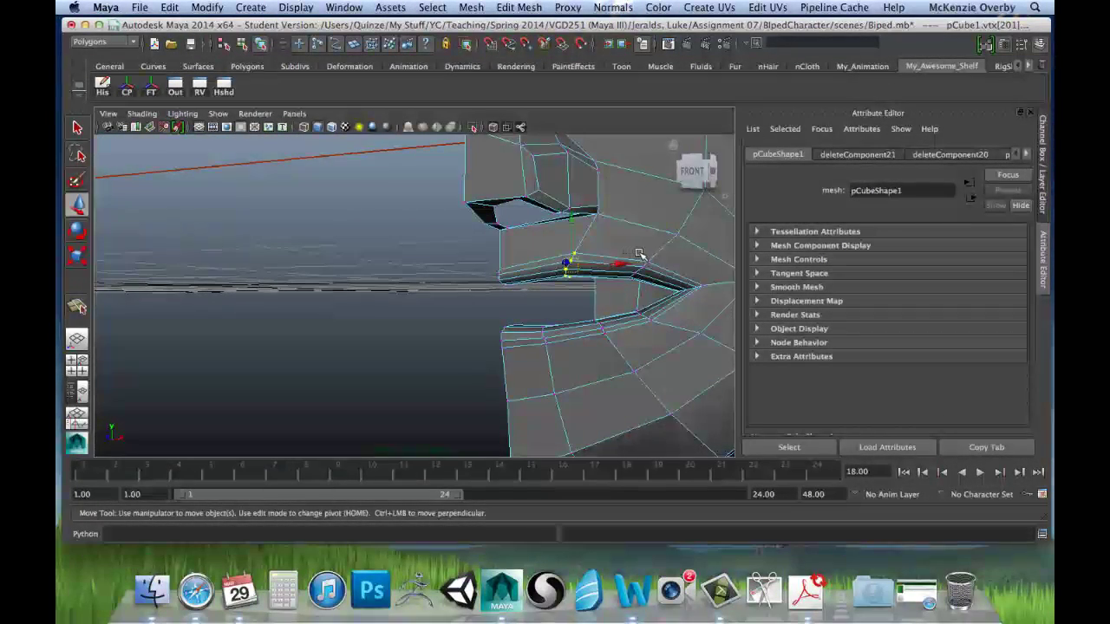
pyautogui.keyDown('alt'); pyautogui.moveTo(639, 253); pyautogui.dragTo(627, 257); pyautogui.keyUp('alt')
pyautogui.scroll(-5, 625, 258)
pyautogui.keyDown('alt'); pyautogui.moveTo(582, 243); pyautogui.dragTo(568, 268, button='middle'); pyautogui.keyUp('alt')
pyautogui.scroll(5, 567, 268)
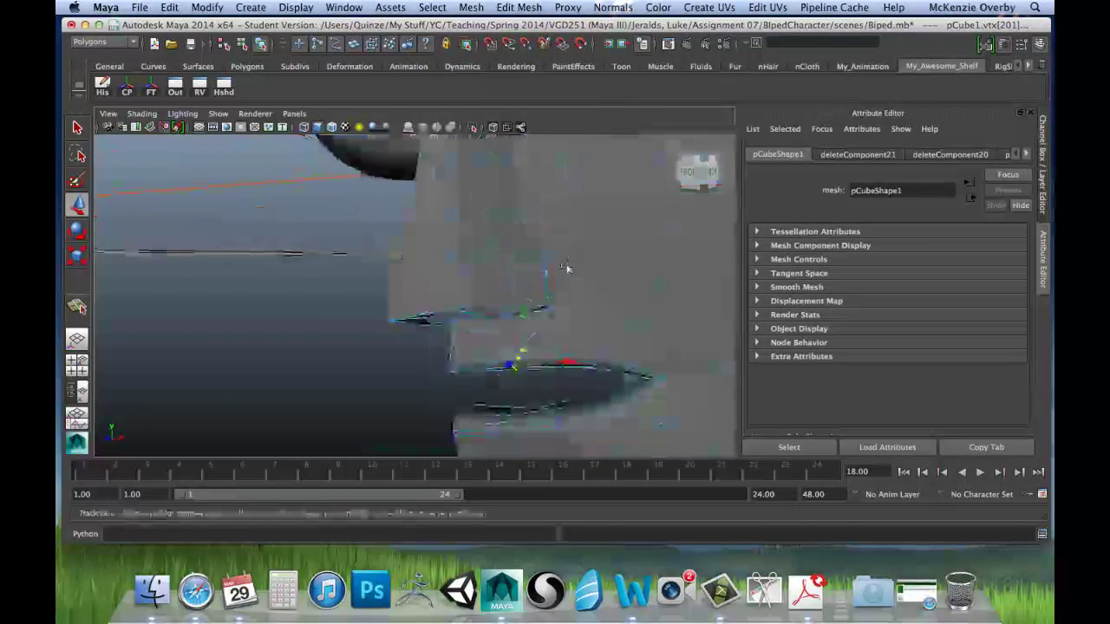
pyautogui.keyDown('alt'); pyautogui.moveTo(567, 268); pyautogui.dragTo(396, 257); pyautogui.keyUp('alt')
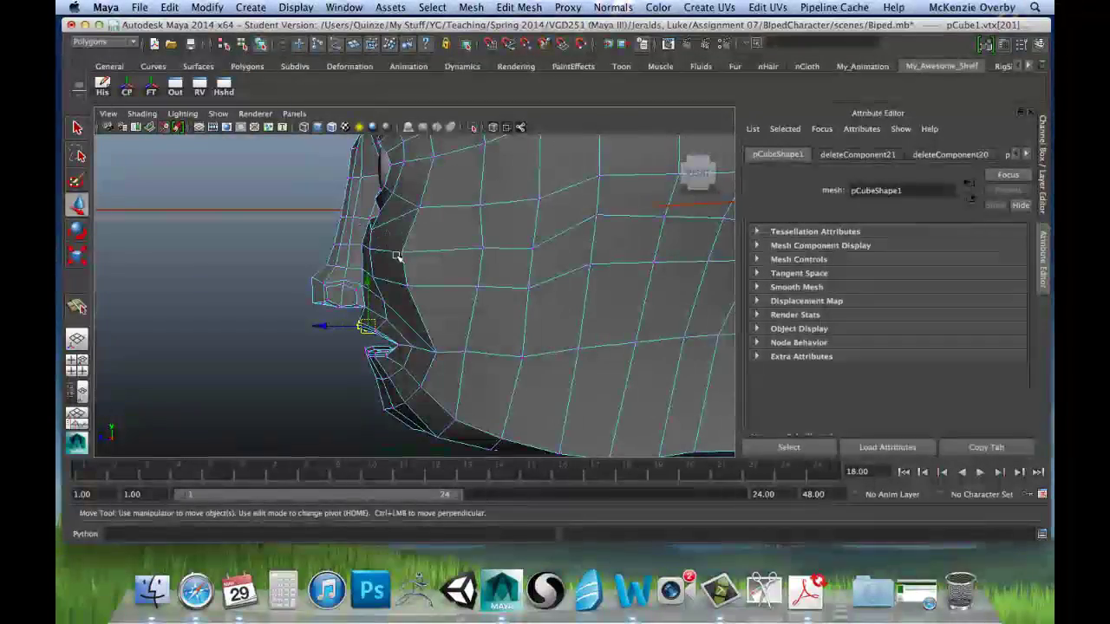
# Check the head's side profile and nudge the cheek vertex behind the mouth corner slightly forward and up.
pyautogui.press('space')
pyautogui.press('space')
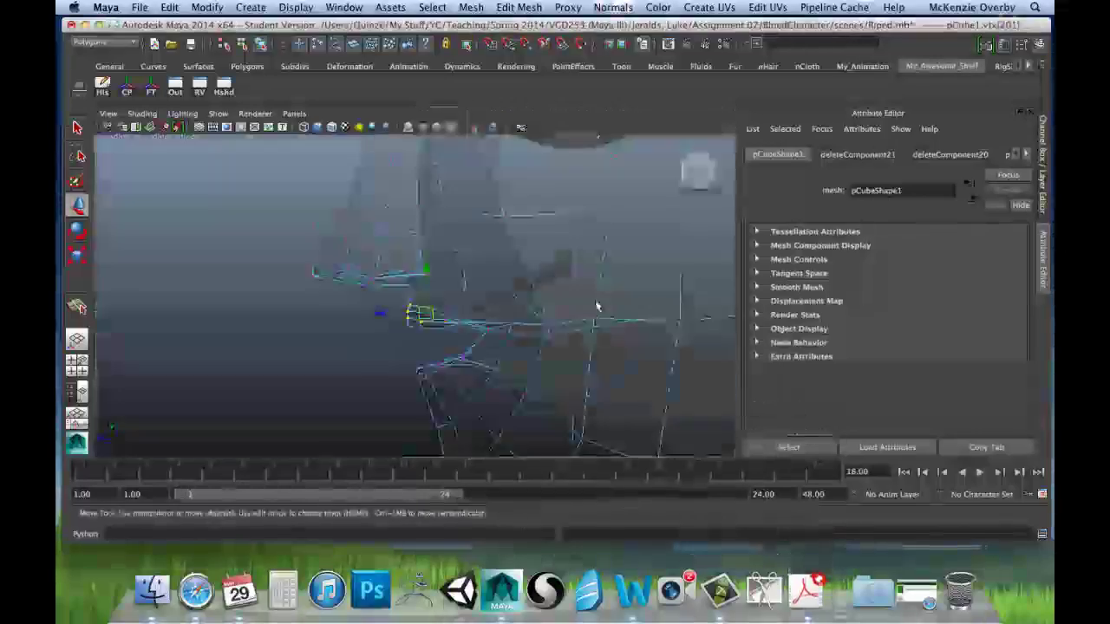
pyautogui.moveTo(595, 293)
pyautogui.keyDown('alt'); pyautogui.mouseDown(button='right')
pyautogui.moveTo(550, 282)
pyautogui.moveTo(595, 292)
pyautogui.mouseUp(button='right'); pyautogui.keyUp('alt')
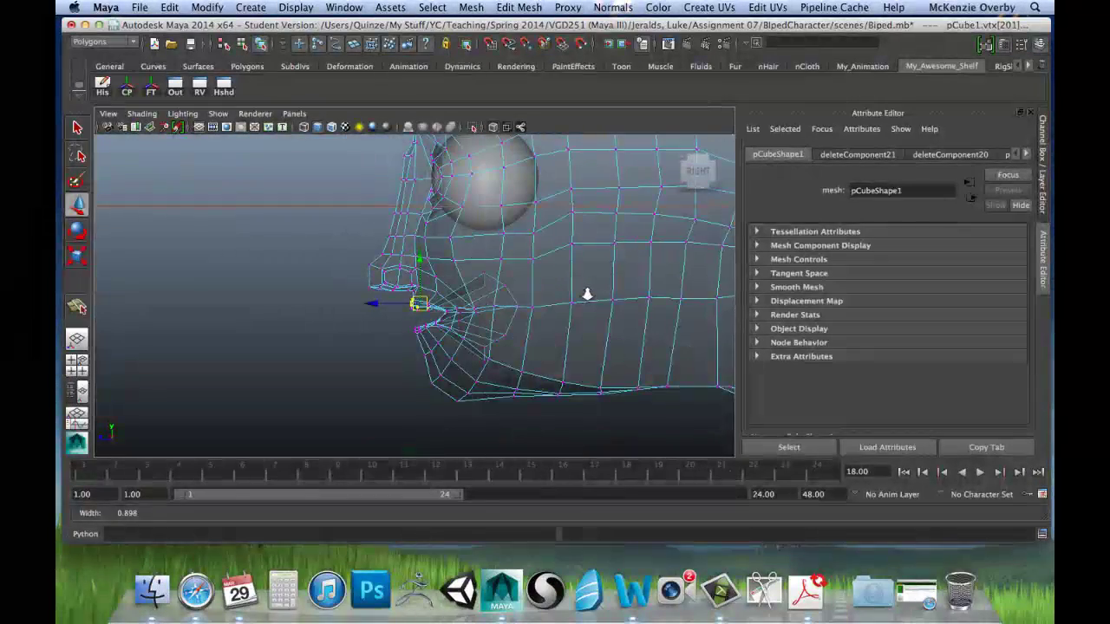
pyautogui.keyDown('alt'); pyautogui.moveTo(588, 295); pyautogui.dragTo(468, 308); pyautogui.keyUp('alt')
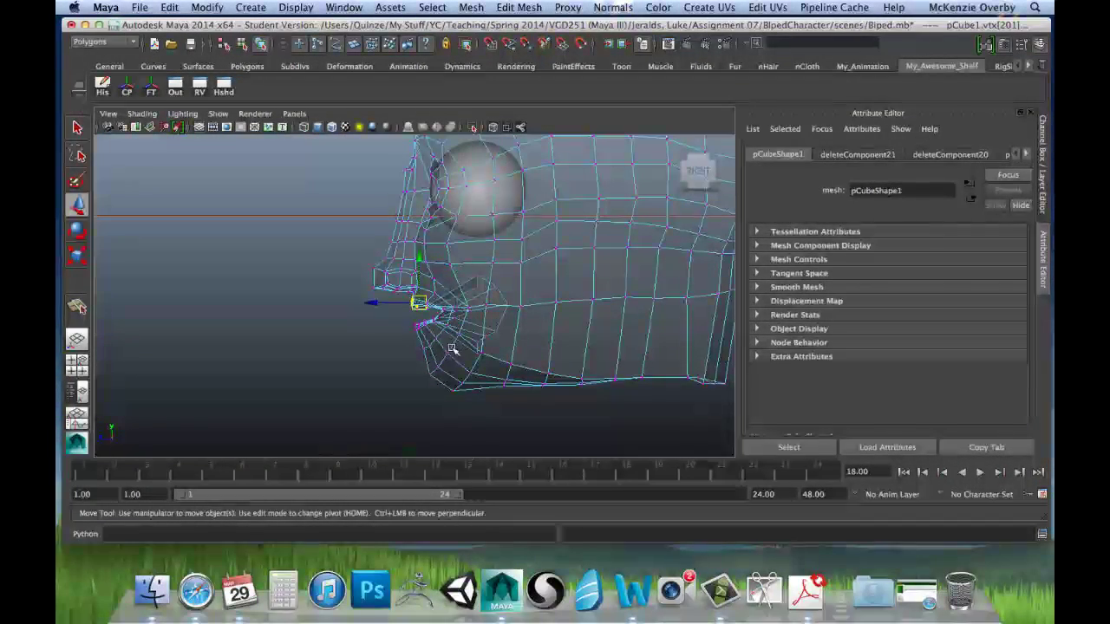
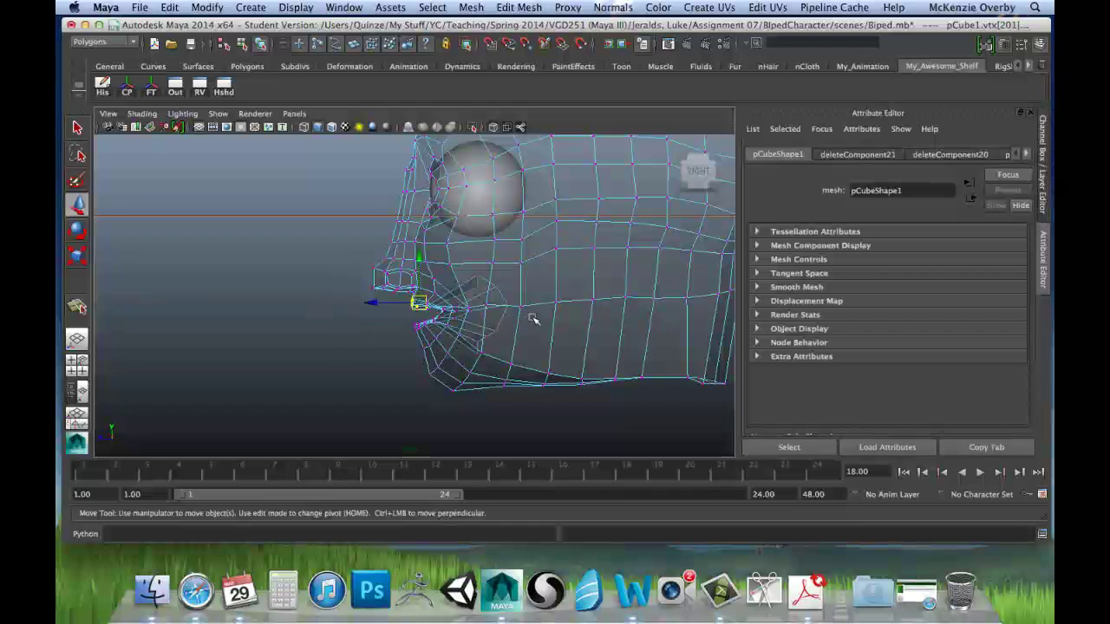
pyautogui.scroll(-5, 532, 319)
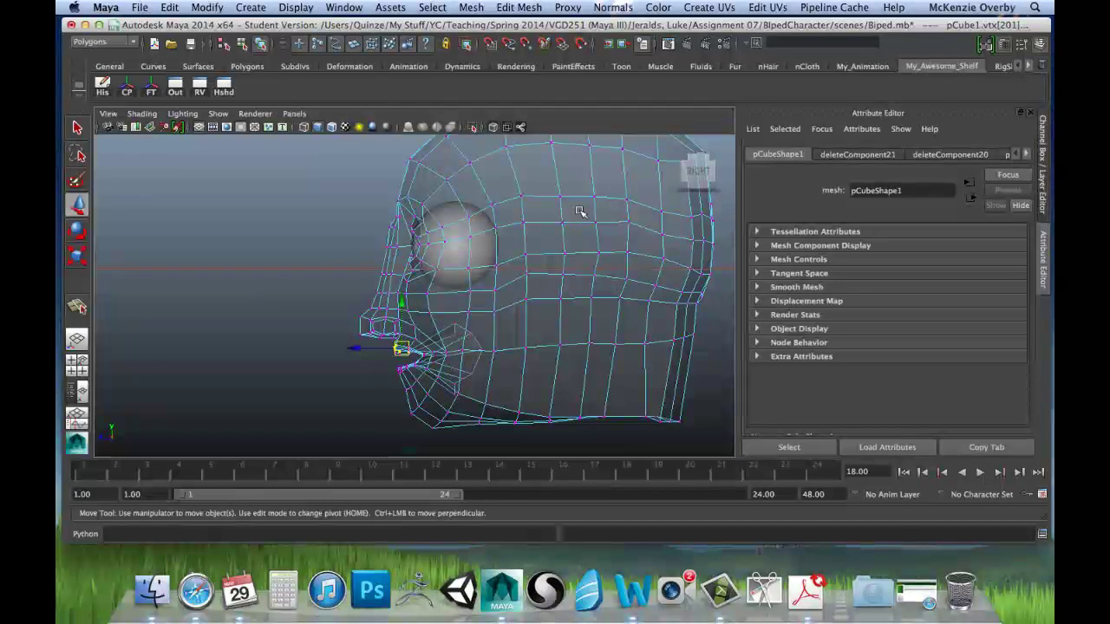
pyautogui.keyDown('alt'); pyautogui.moveTo(429, 299); pyautogui.dragTo(441, 300); pyautogui.keyUp('alt')
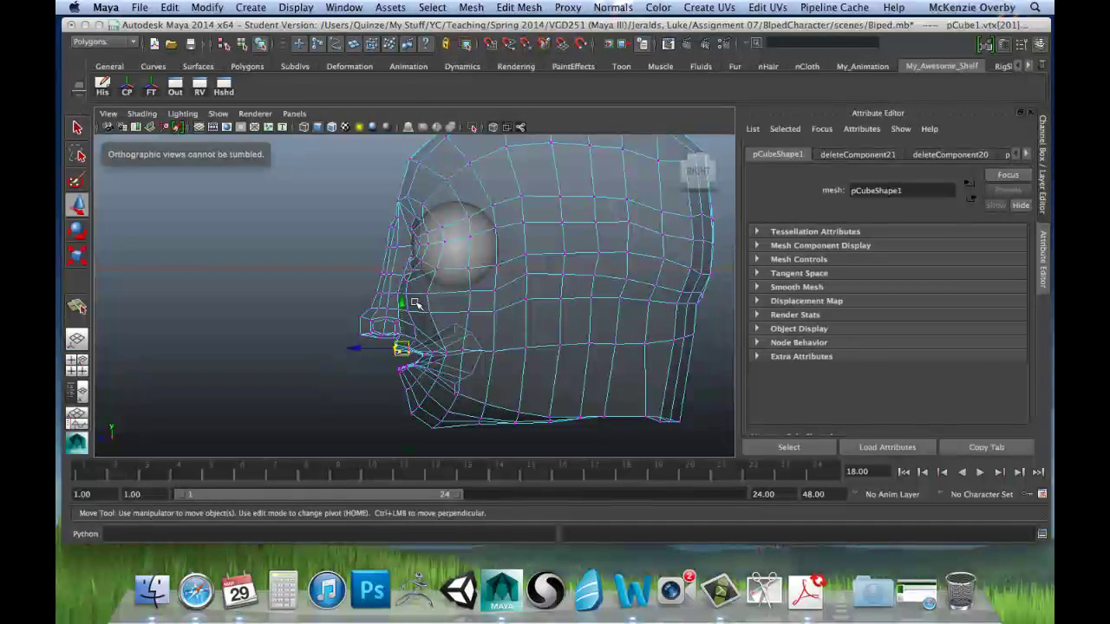
pyautogui.keyDown('alt'); pyautogui.moveTo(374, 302); pyautogui.dragTo(535, 304, button='right'); pyautogui.keyUp('alt')
pyautogui.keyDown('alt'); pyautogui.moveTo(536, 305); pyautogui.dragTo(538, 270, button='middle'); pyautogui.keyUp('alt')
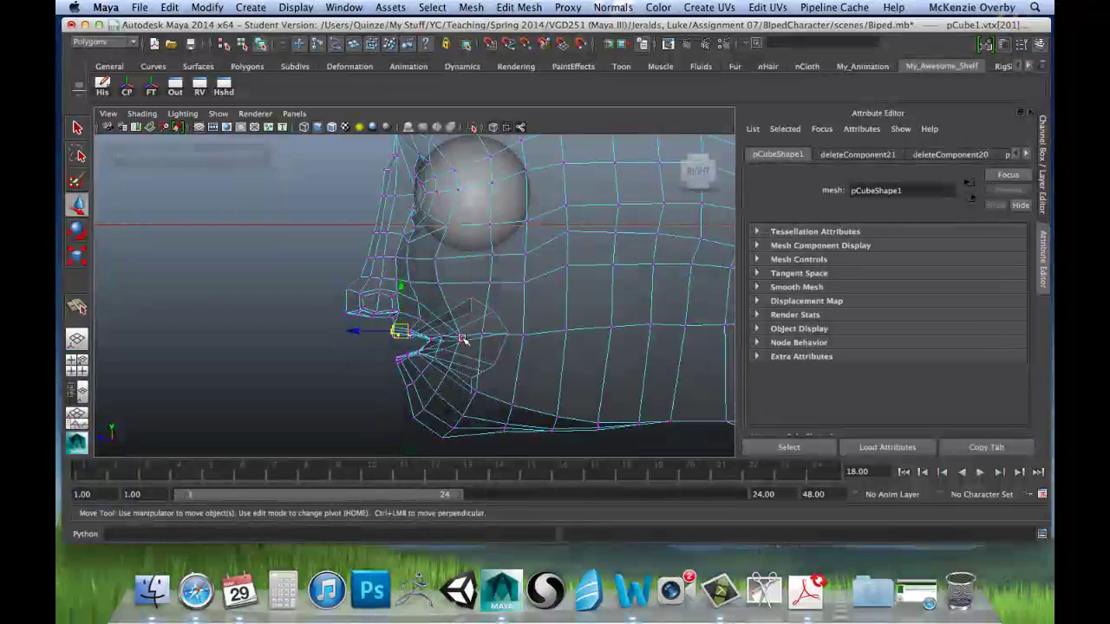
pyautogui.click(454, 334)
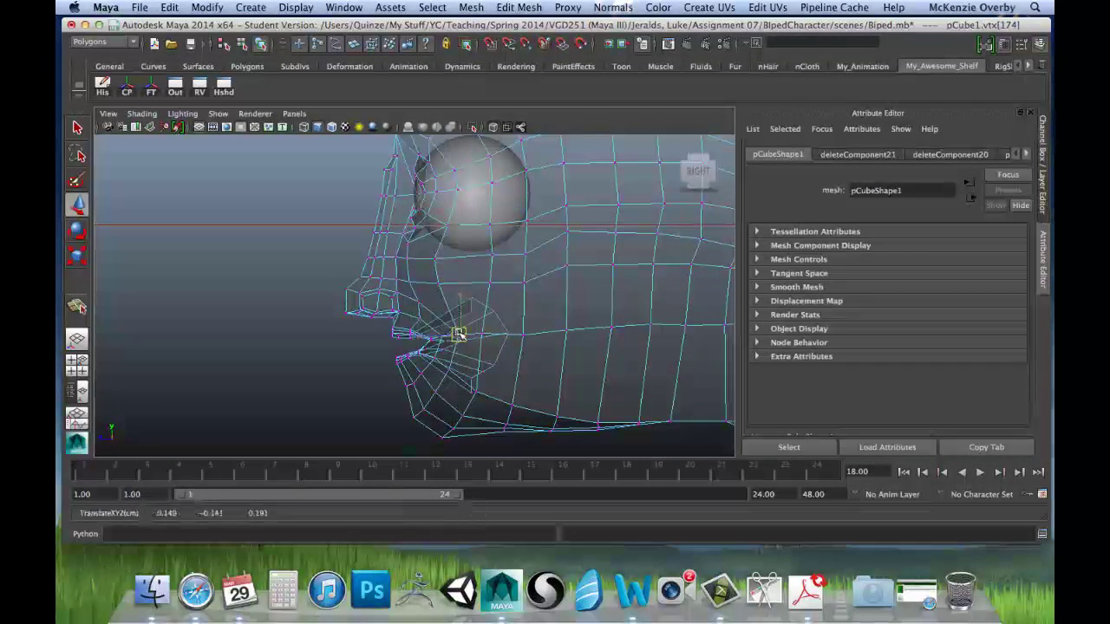
# Select the horizontal row of vertices from the cheek to the back of the head at mouth level and flatten it vertically.
pyautogui.keyDown('alt'); pyautogui.moveTo(520, 315); pyautogui.dragTo(444, 306, button='middle'); pyautogui.keyUp('alt')
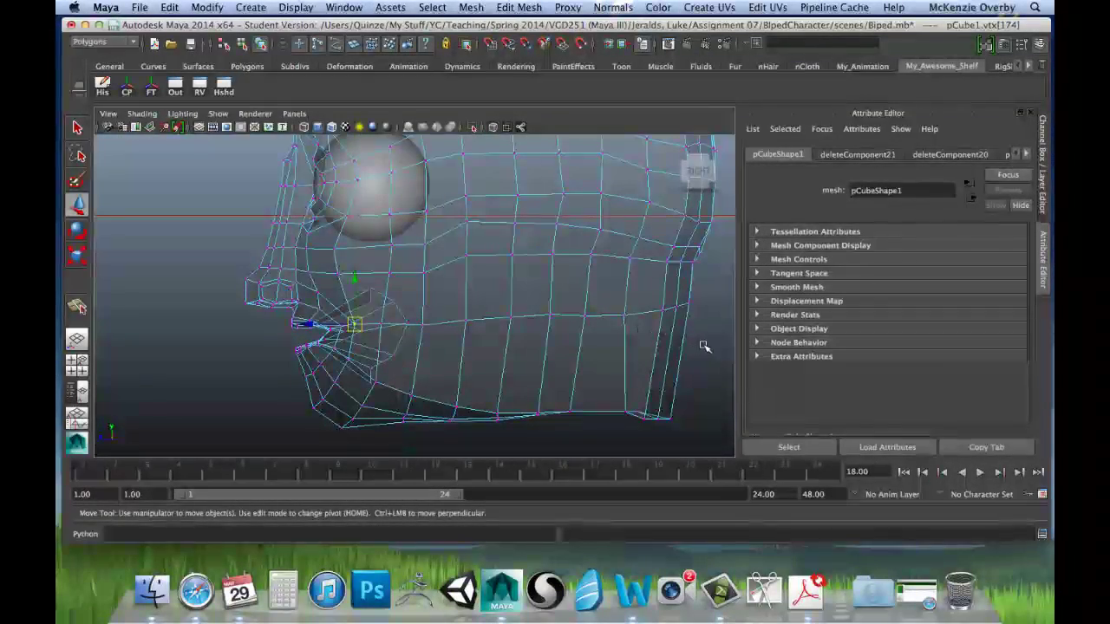
pyautogui.keyDown('alt'); pyautogui.moveTo(669, 335); pyautogui.dragTo(619, 319, button='middle'); pyautogui.keyUp('alt')
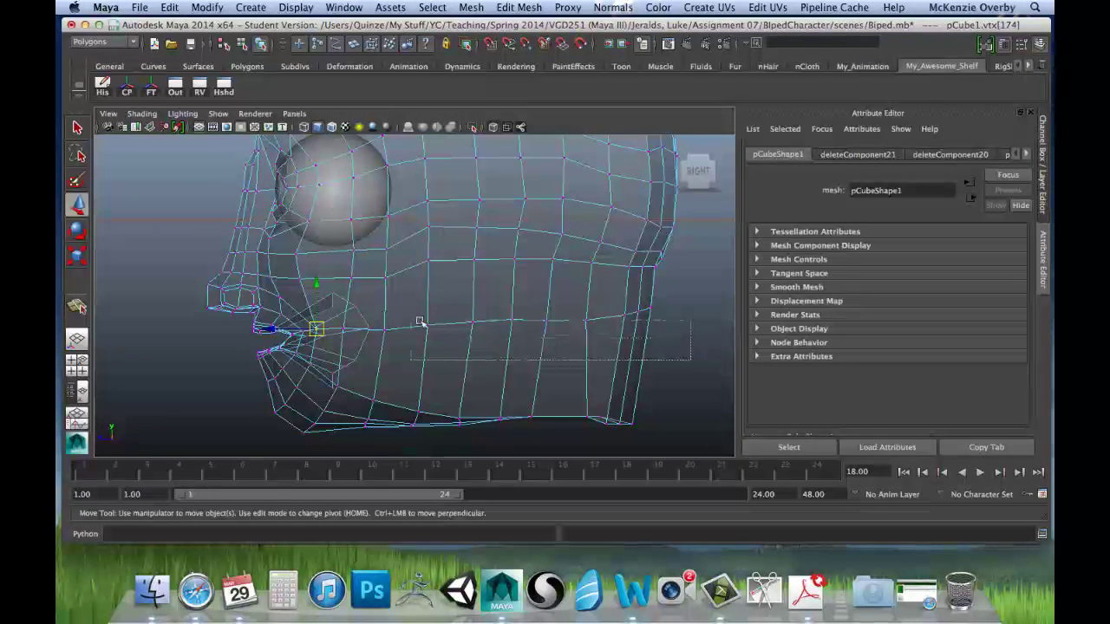
pyautogui.moveTo(420, 322); pyautogui.dragTo(365, 321)
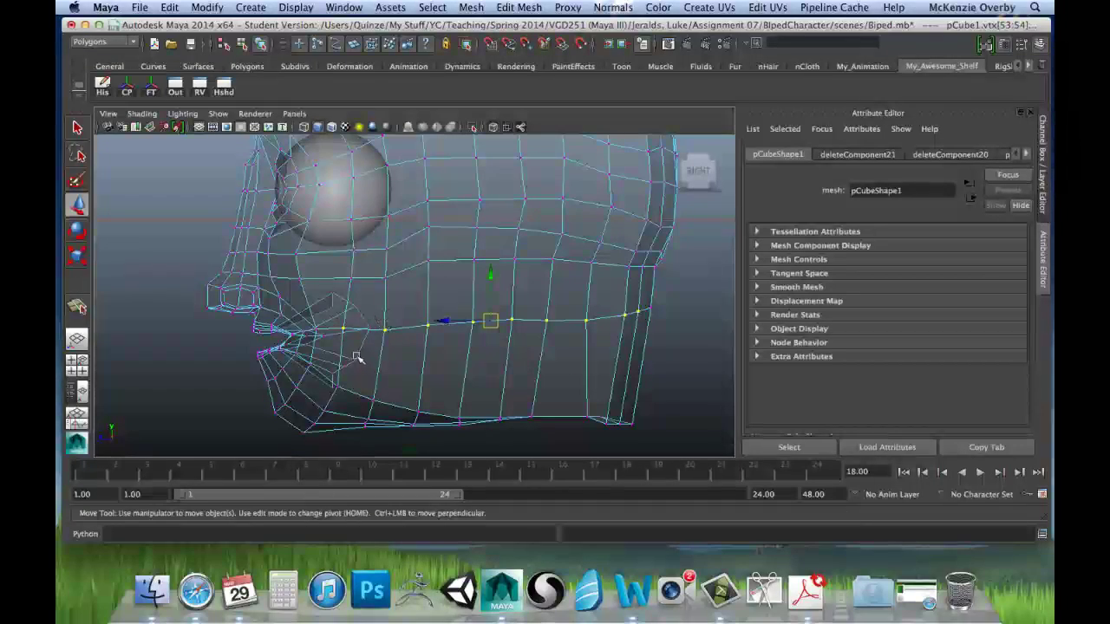
pyautogui.press('space')
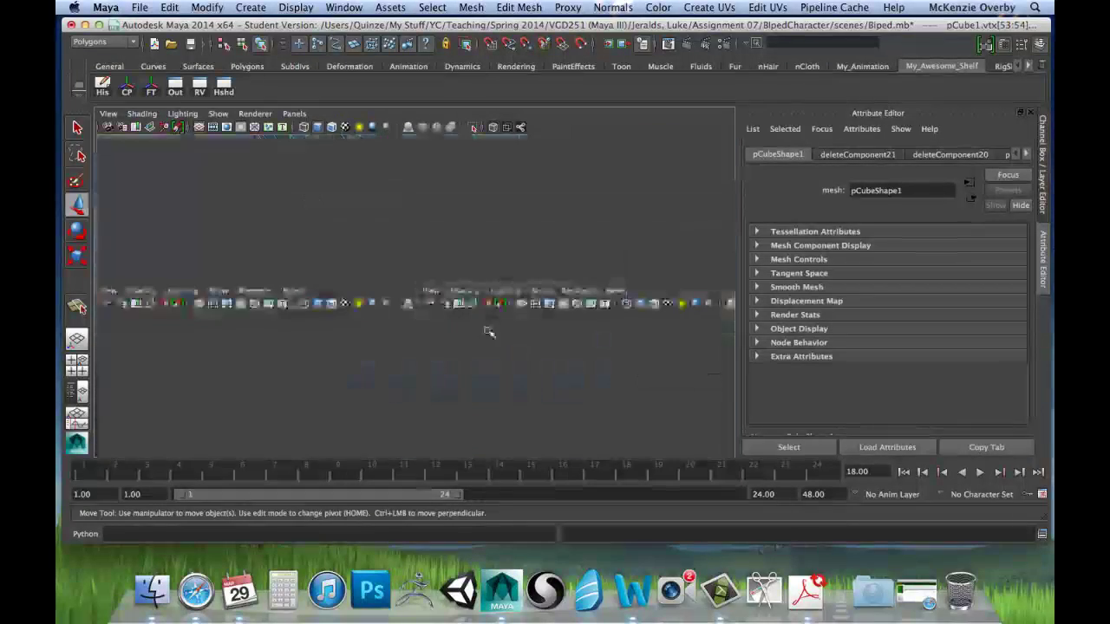
pyautogui.press('space')
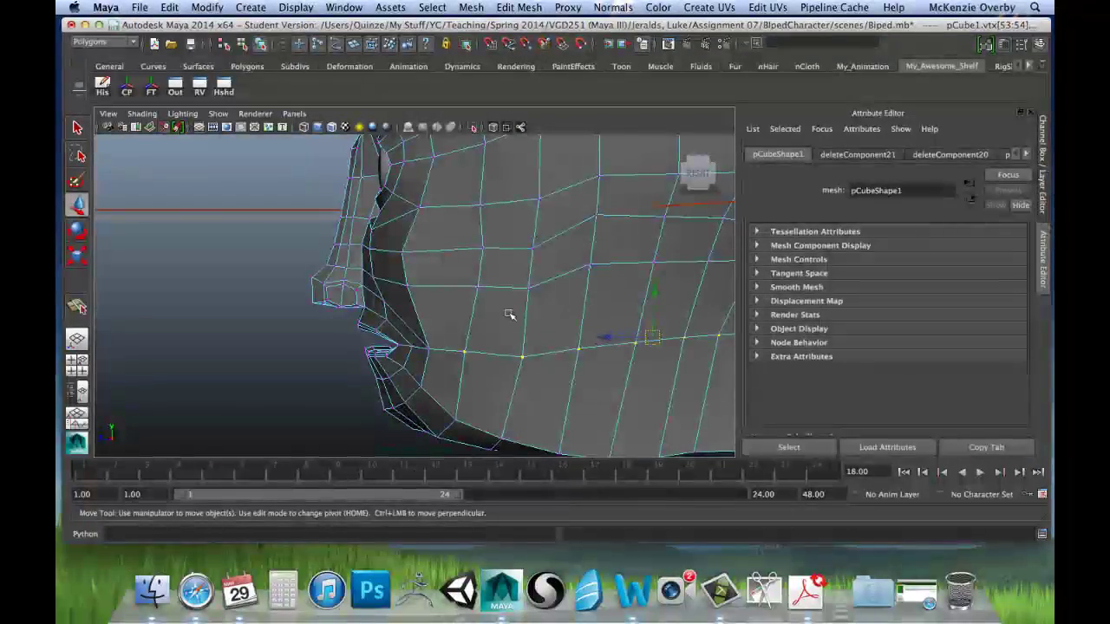
pyautogui.press('space')
pyautogui.press('space')
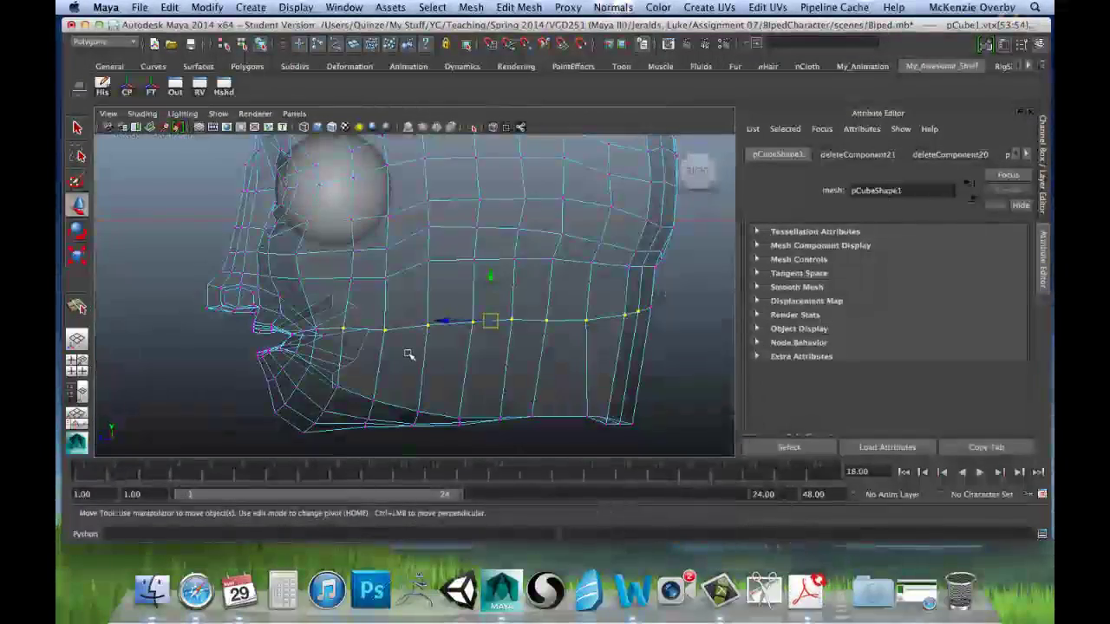
pyautogui.keyDown('alt'); pyautogui.moveTo(371, 397); pyautogui.dragTo(604, 321); pyautogui.keyUp('alt')
pyautogui.press('r')
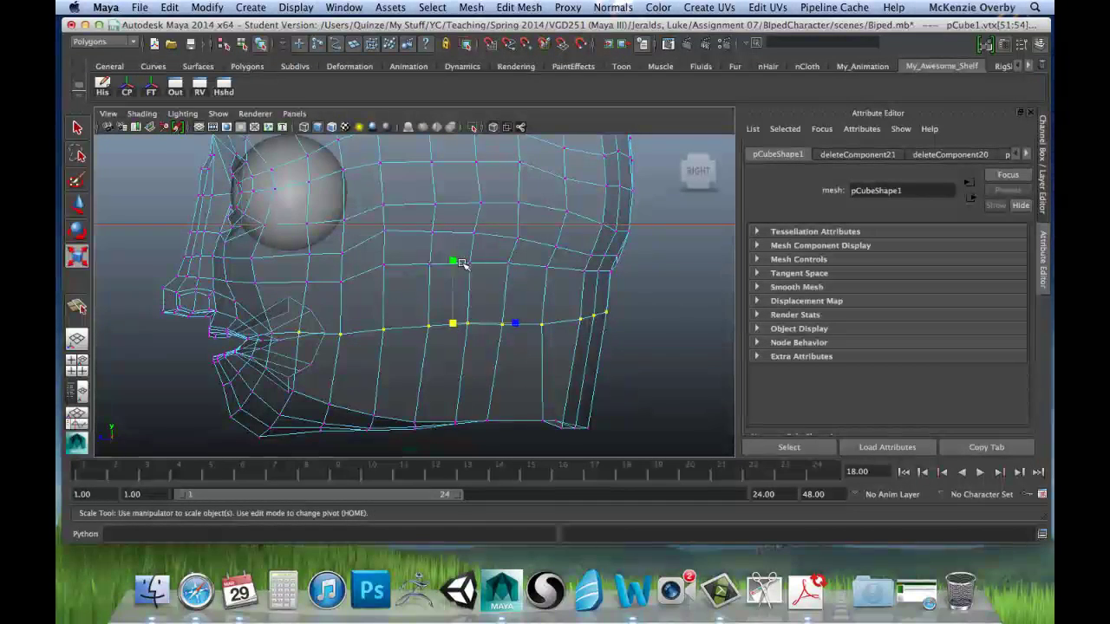
pyautogui.moveTo(450, 275); pyautogui.dragTo(454, 323)
# Lower the flattened vertex row toward the jaw and scale it front to back to about 92%.
pyautogui.press('w')
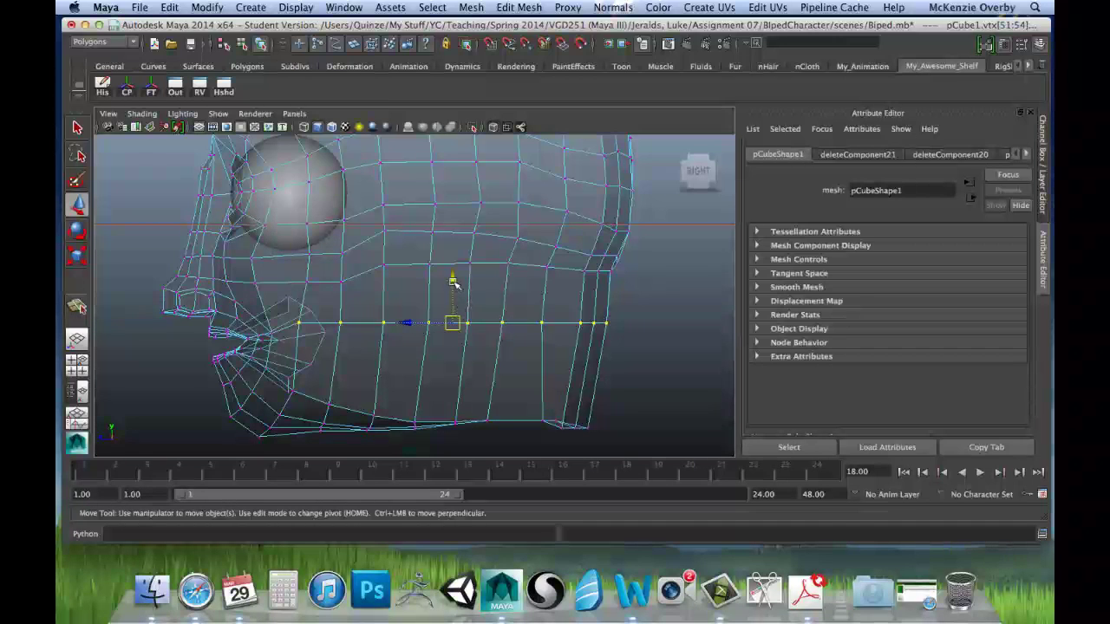
pyautogui.moveTo(452, 282); pyautogui.dragTo(458, 297)
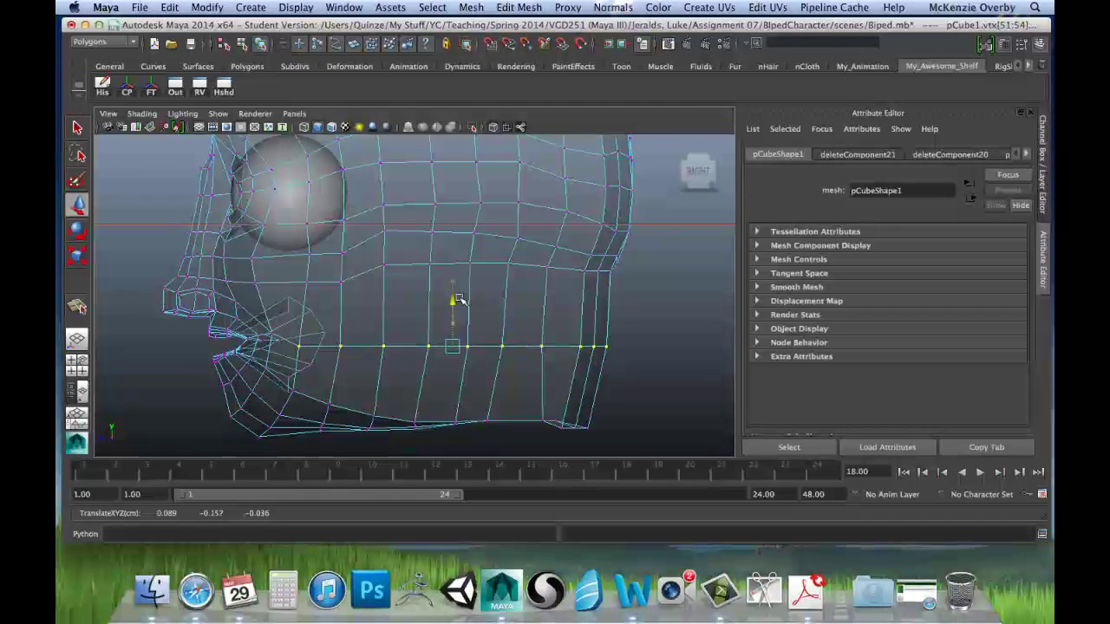
pyautogui.press('r')
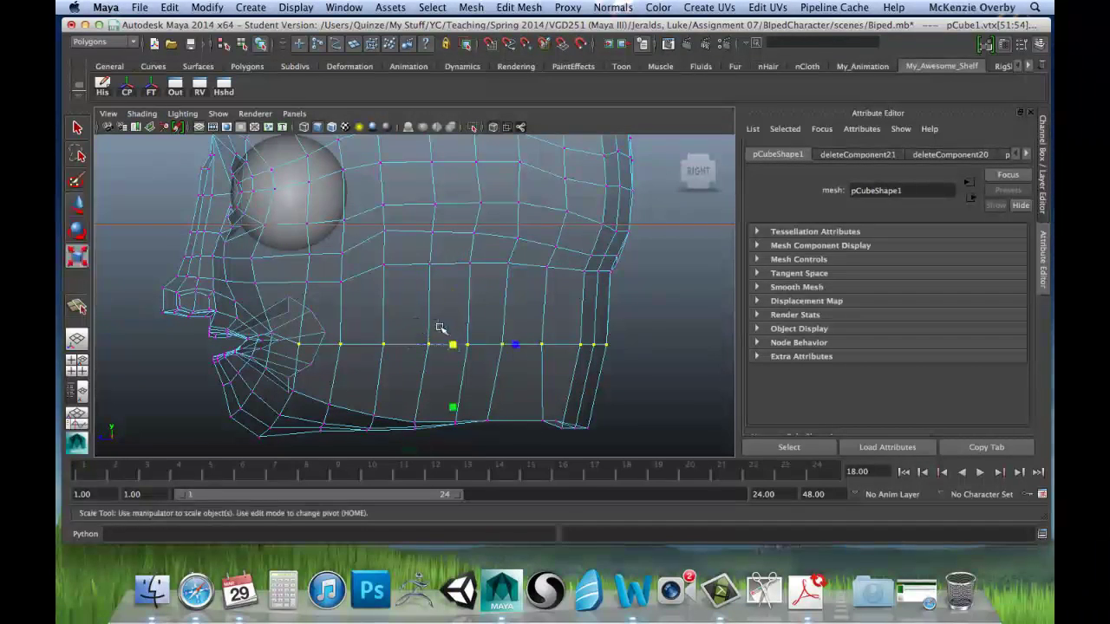
pyautogui.click(508, 344)
pyautogui.press('super+z')
pyautogui.moveTo(514, 345); pyautogui.dragTo(509, 347)
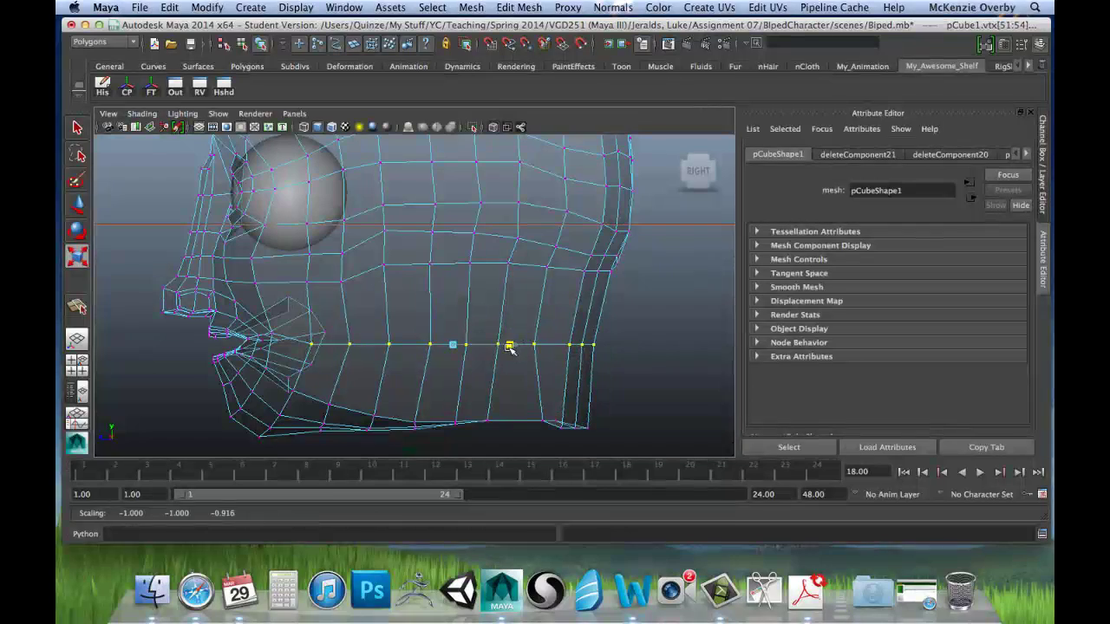
# Shift the flattened mouth-level vertex row slightly forward toward the face.
pyautogui.press('w')
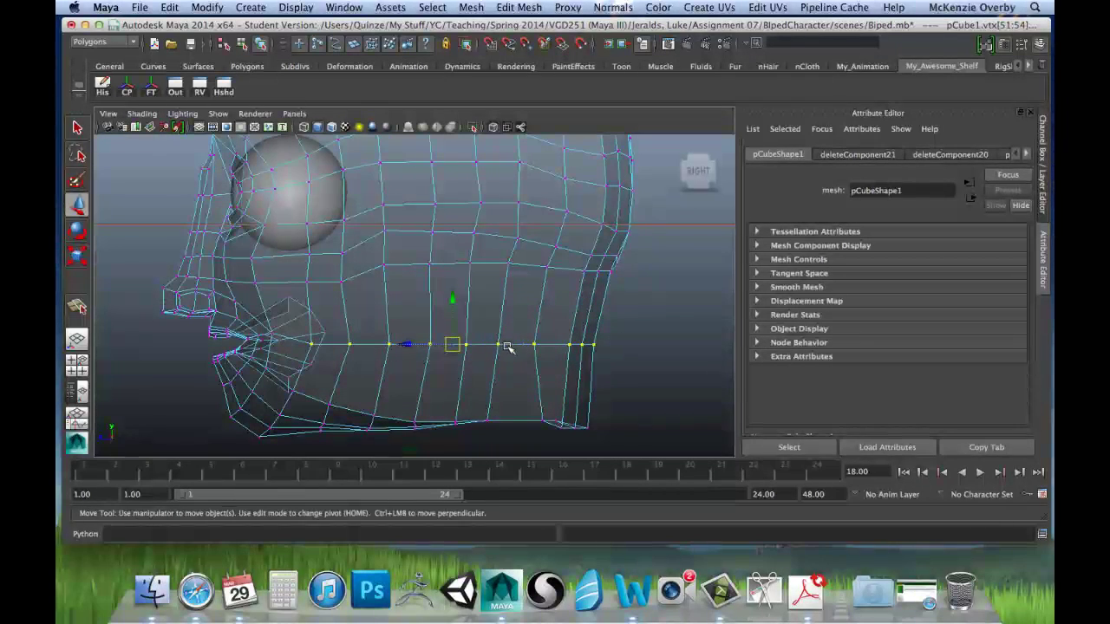
pyautogui.moveTo(409, 344); pyautogui.dragTo(408, 344, button='middle')
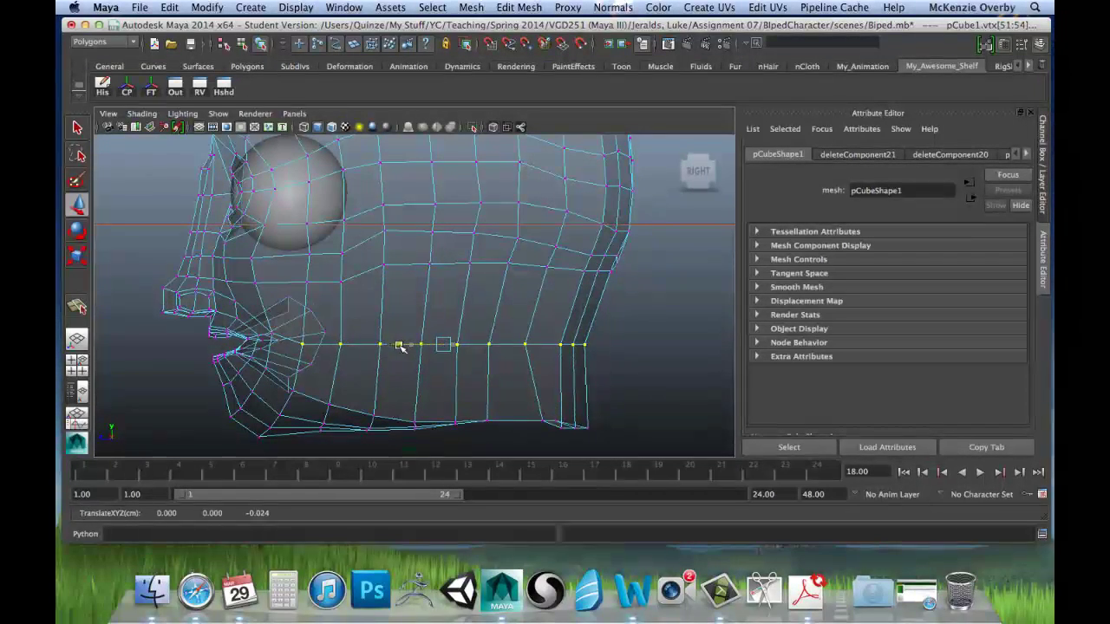
pyautogui.moveTo(399, 346); pyautogui.dragTo(400, 346)
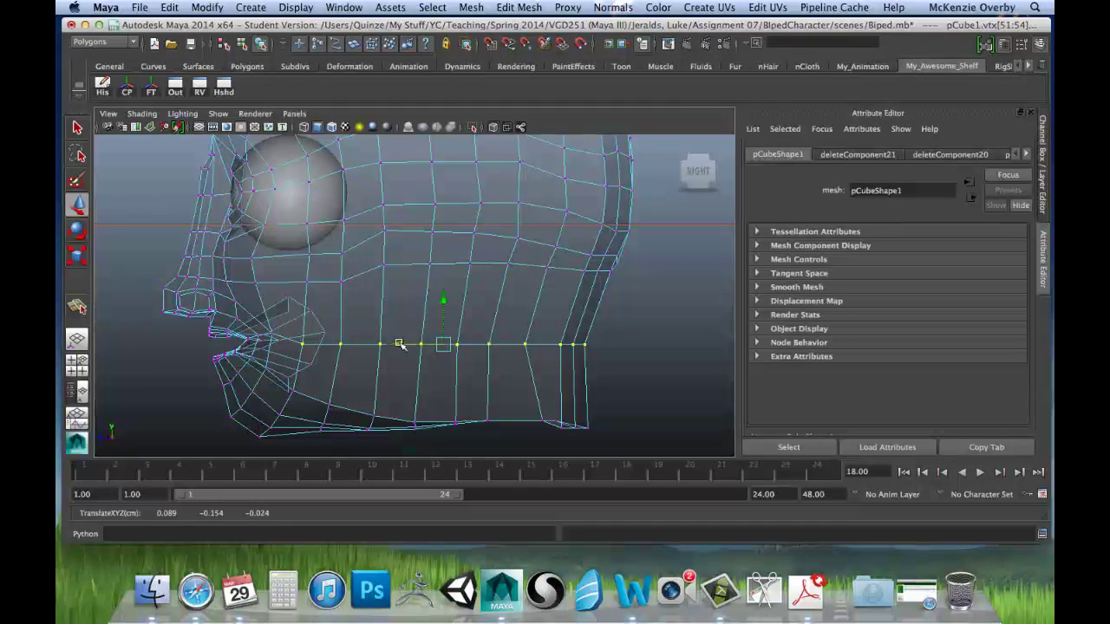
pyautogui.moveTo(444, 301); pyautogui.dragTo(448, 308)
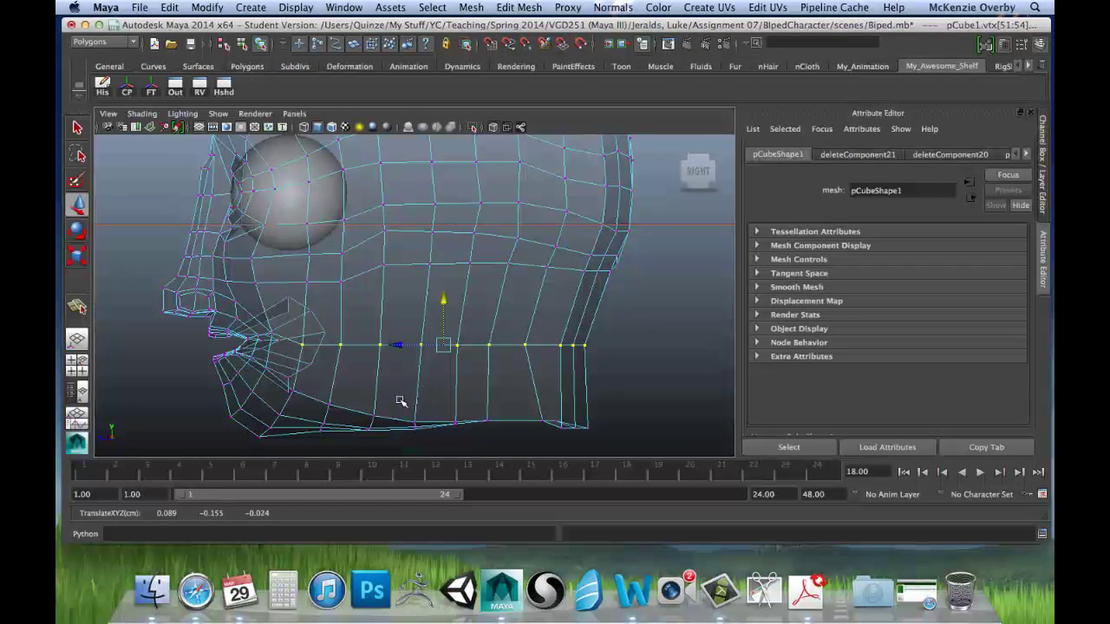
# Select the rear vertices along the underside of the jaw and neck and flatten them vertically into a straight line.
pyautogui.moveTo(400, 402); pyautogui.dragTo(607, 449)
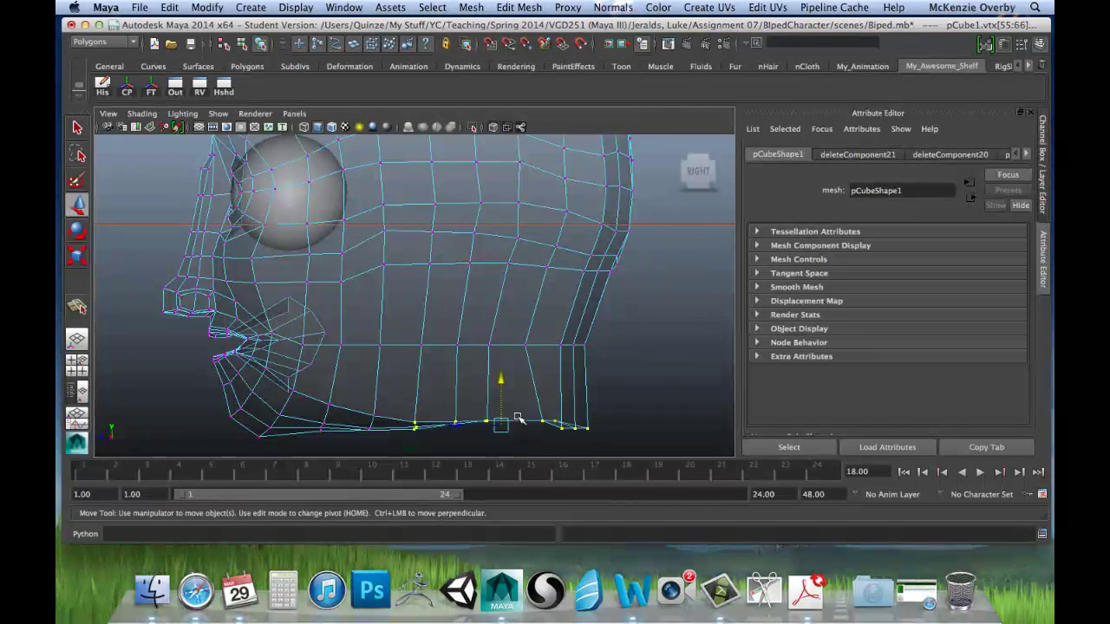
pyautogui.press('r')
pyautogui.keyDown('alt'); pyautogui.moveTo(498, 374); pyautogui.dragTo(488, 320, button='middle'); pyautogui.keyUp('alt')
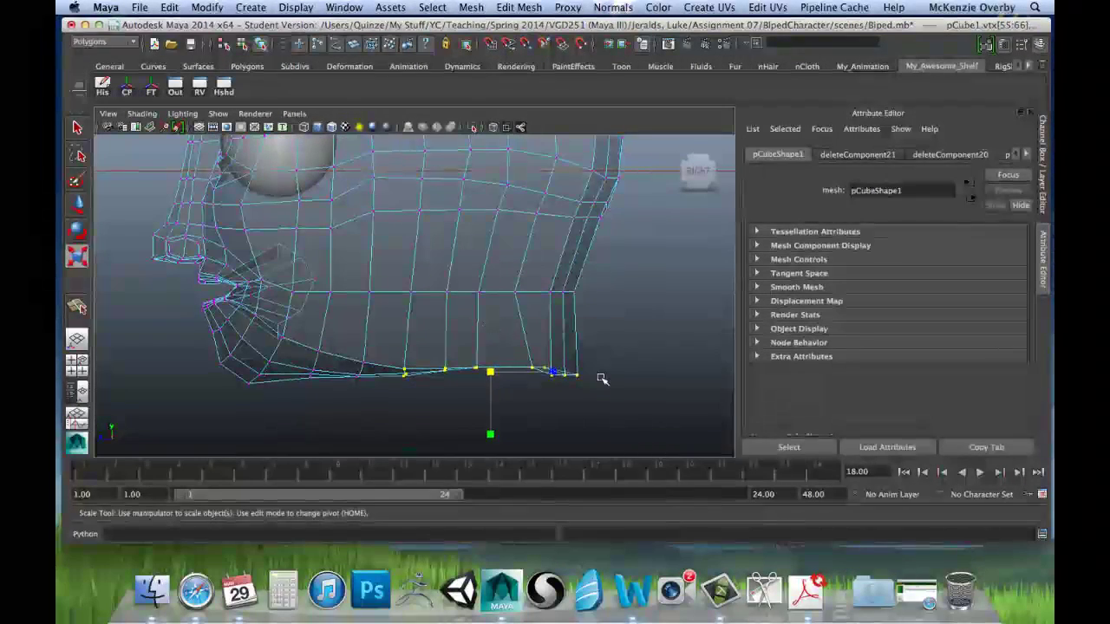
pyautogui.moveTo(490, 434); pyautogui.dragTo(485, 373)
pyautogui.keyDown('alt'); pyautogui.moveTo(478, 337); pyautogui.dragTo(503, 399, button='middle'); pyautogui.keyUp('alt')
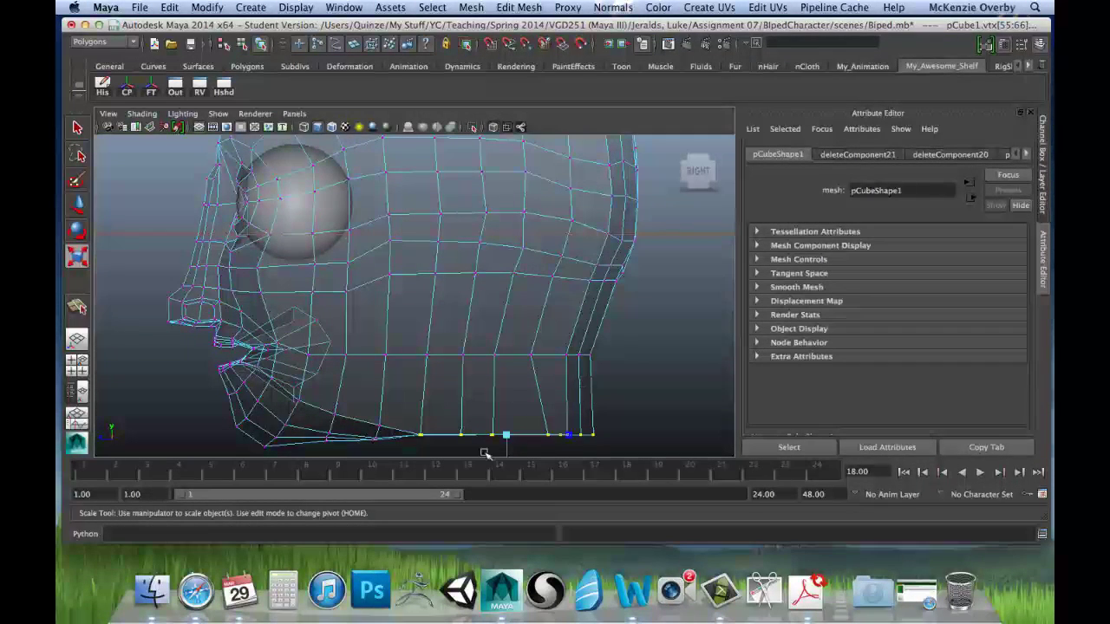
# Lower the cheek vertex behind the mouth corner to line up with the flattened mouth-level row.
pyautogui.keyDown('alt'); pyautogui.moveTo(413, 396); pyautogui.dragTo(476, 393, button='right'); pyautogui.keyUp('alt')
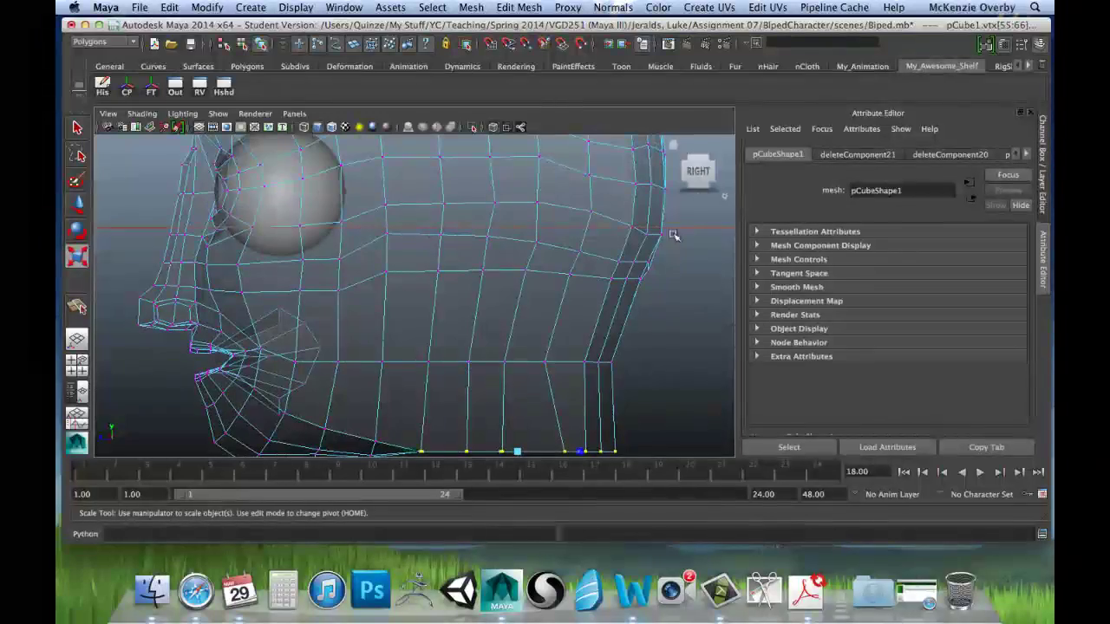
pyautogui.keyDown('alt'); pyautogui.moveTo(412, 408); pyautogui.dragTo(503, 394, button='middle'); pyautogui.keyUp('alt')
pyautogui.keyDown('alt'); pyautogui.moveTo(503, 394); pyautogui.dragTo(420, 341); pyautogui.keyUp('alt')
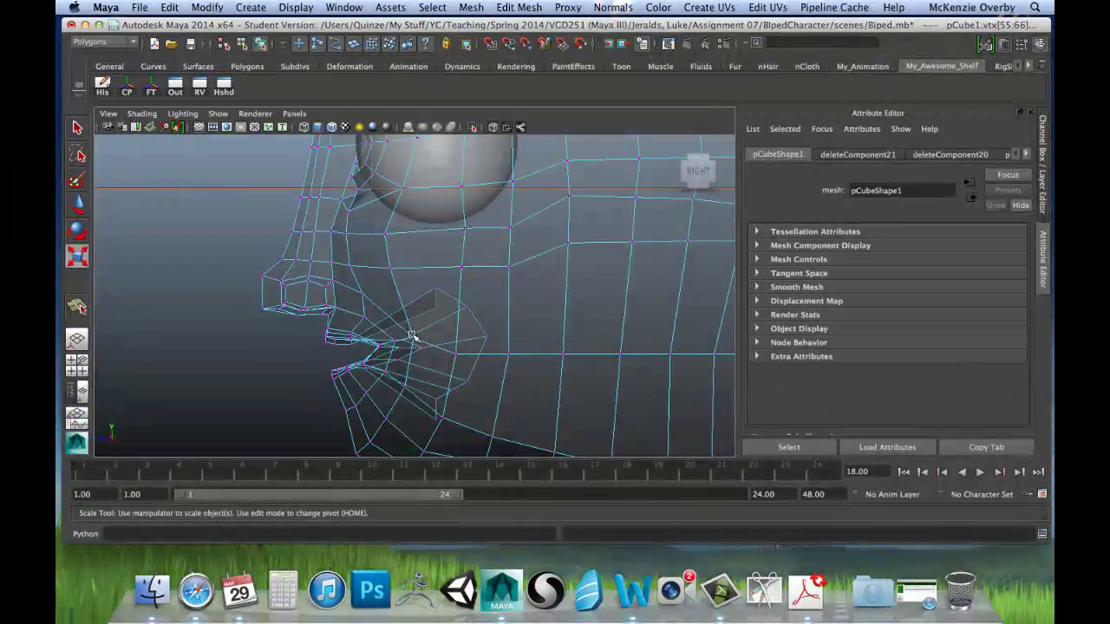
pyautogui.click(416, 340)
pyautogui.press('w')
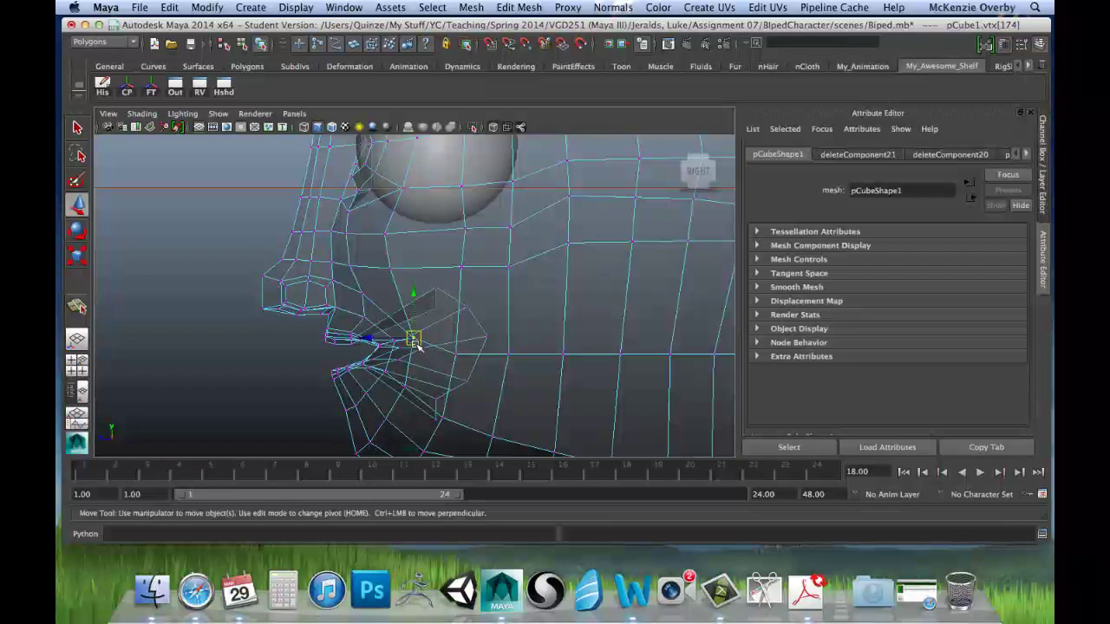
pyautogui.moveTo(416, 344); pyautogui.dragTo(417, 353)
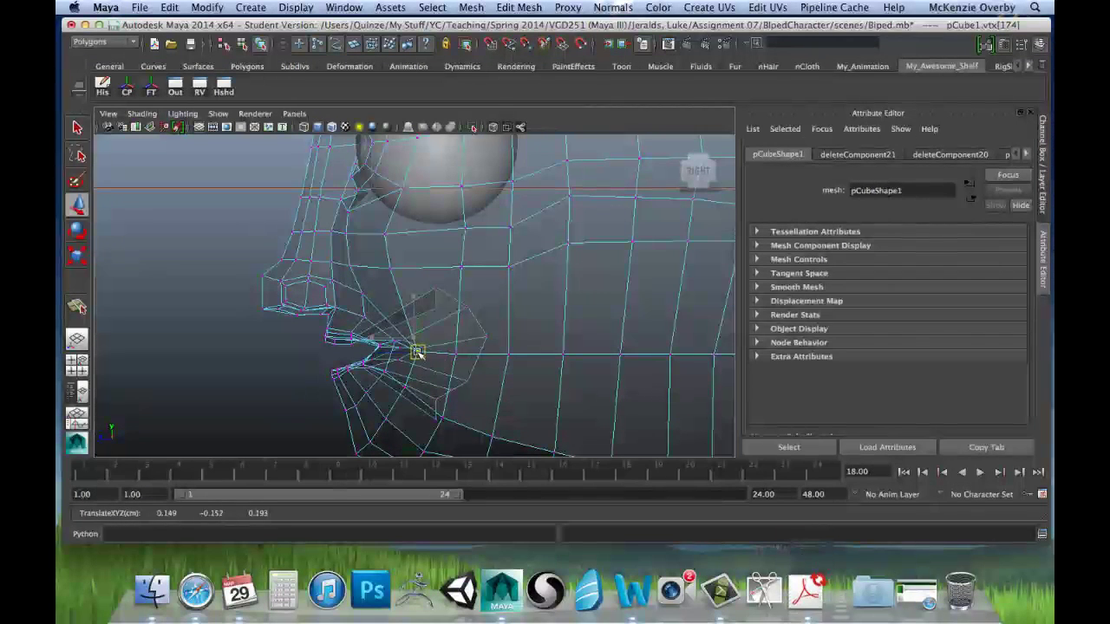
# Select the vertex just outside the mouth corner and nudge it slightly down and back in the side view.
pyautogui.press('space')
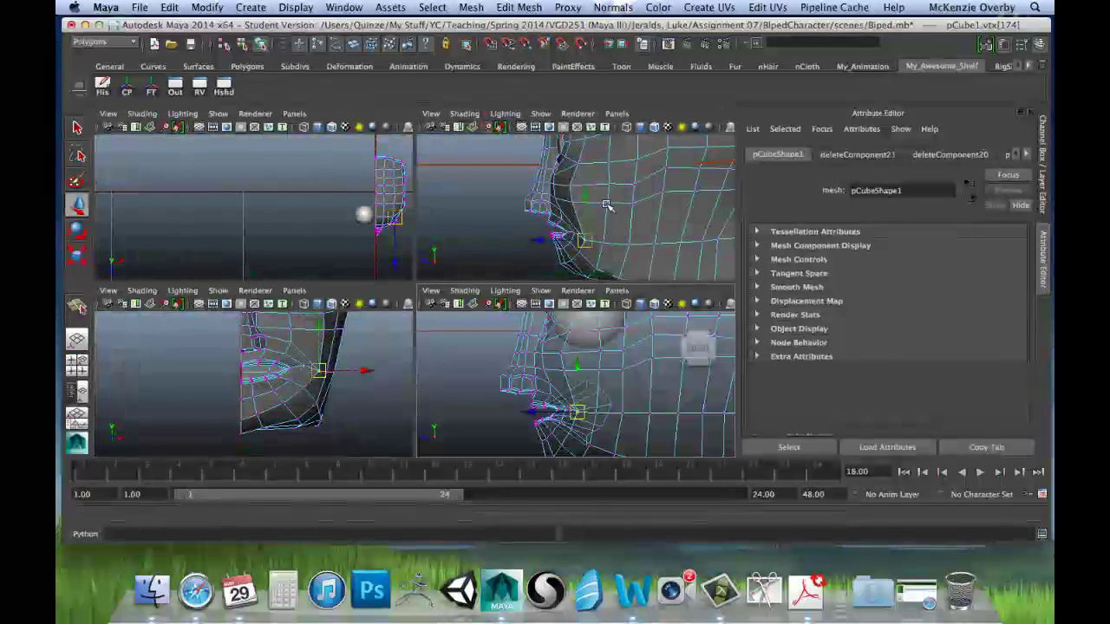
pyautogui.moveTo(560, 238)
pyautogui.keyDown('alt'); pyautogui.mouseDown()
pyautogui.moveTo(515, 240)
pyautogui.moveTo(567, 235)
pyautogui.moveTo(555, 234)
pyautogui.mouseUp(); pyautogui.keyUp('alt')
pyautogui.click(555, 236)
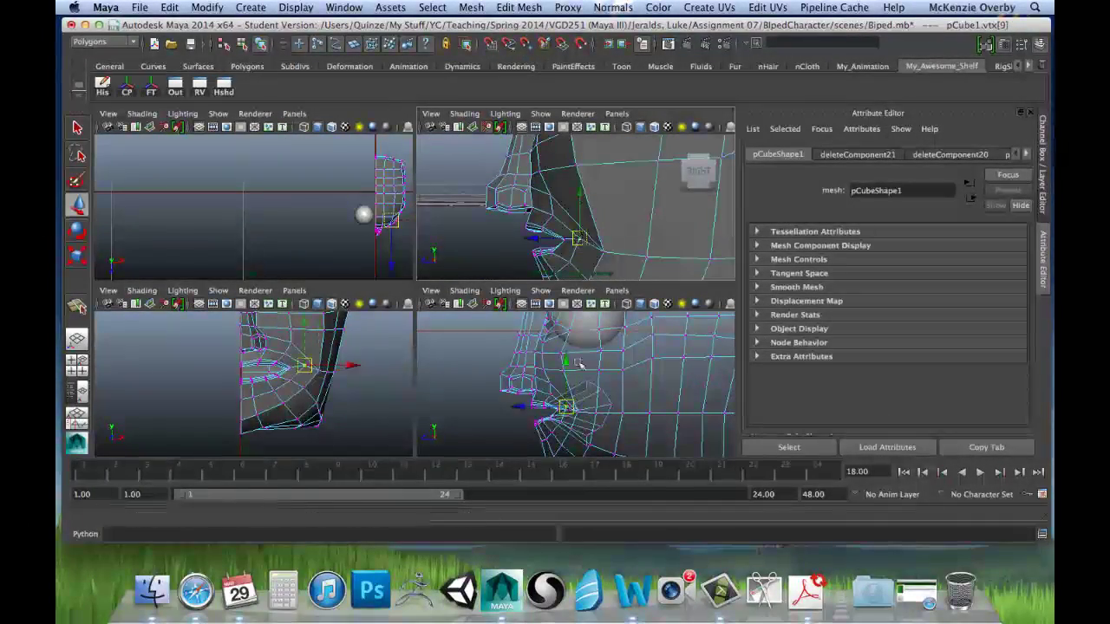
pyautogui.press('space')
pyautogui.moveTo(392, 342); pyautogui.dragTo(396, 349)
# Lower the two jawline vertices below and behind the mouth slightly toward the jaw's bottom edge.
pyautogui.keyDown('alt'); pyautogui.moveTo(702, 353); pyautogui.dragTo(584, 341, button='middle'); pyautogui.keyUp('alt')
pyautogui.scroll(-10, 622, 323)
pyautogui.scroll(7, 628, 323)
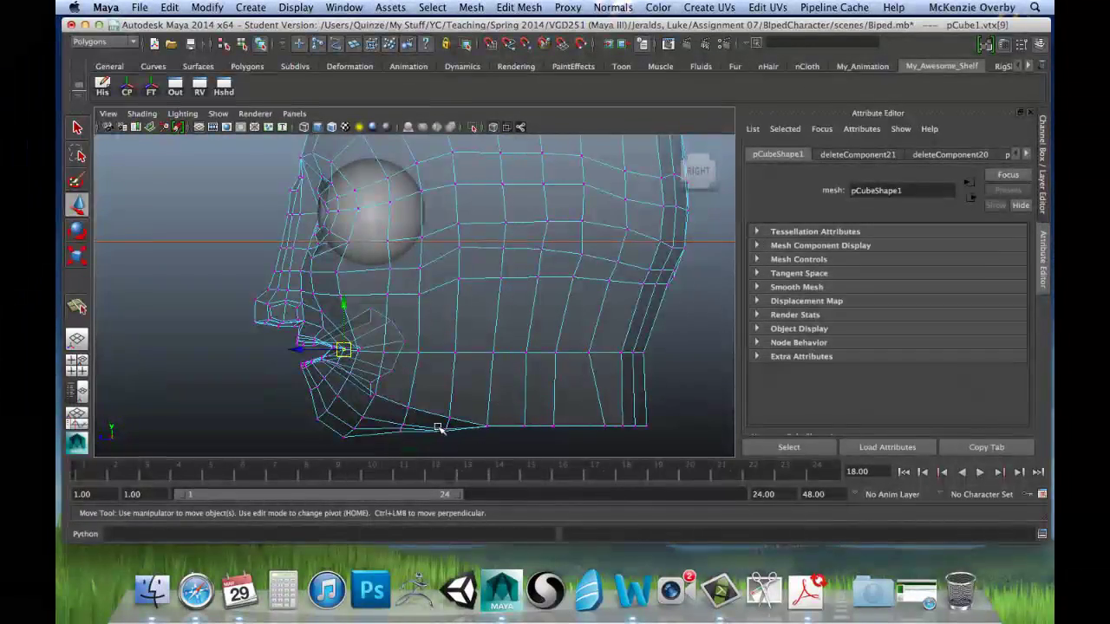
pyautogui.moveTo(439, 419); pyautogui.dragTo(448, 426)
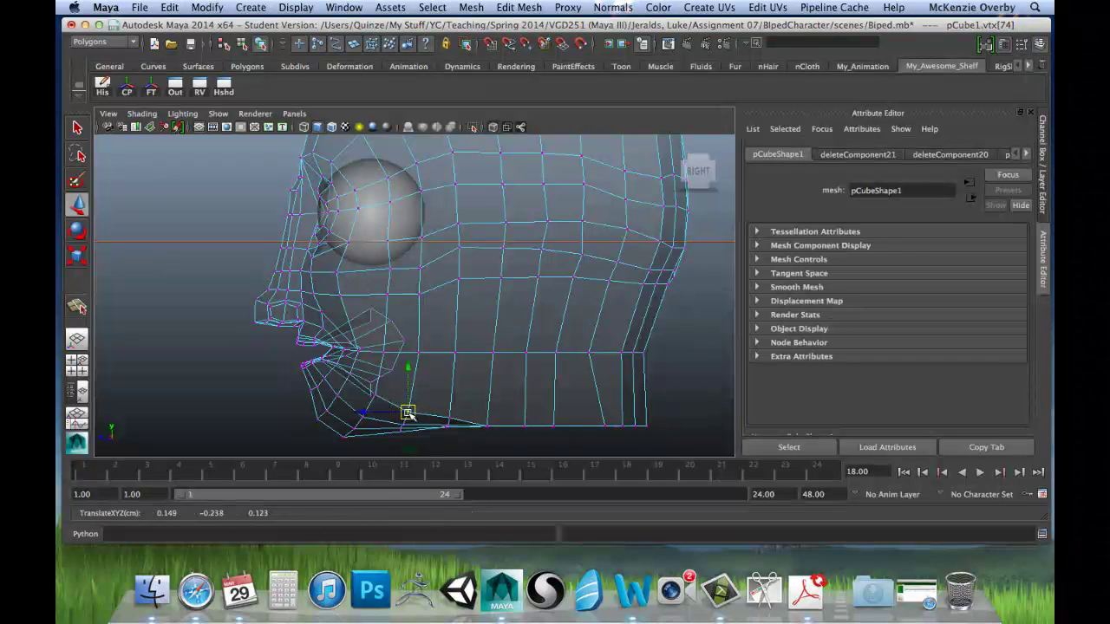
pyautogui.moveTo(450, 421); pyautogui.dragTo(450, 422)
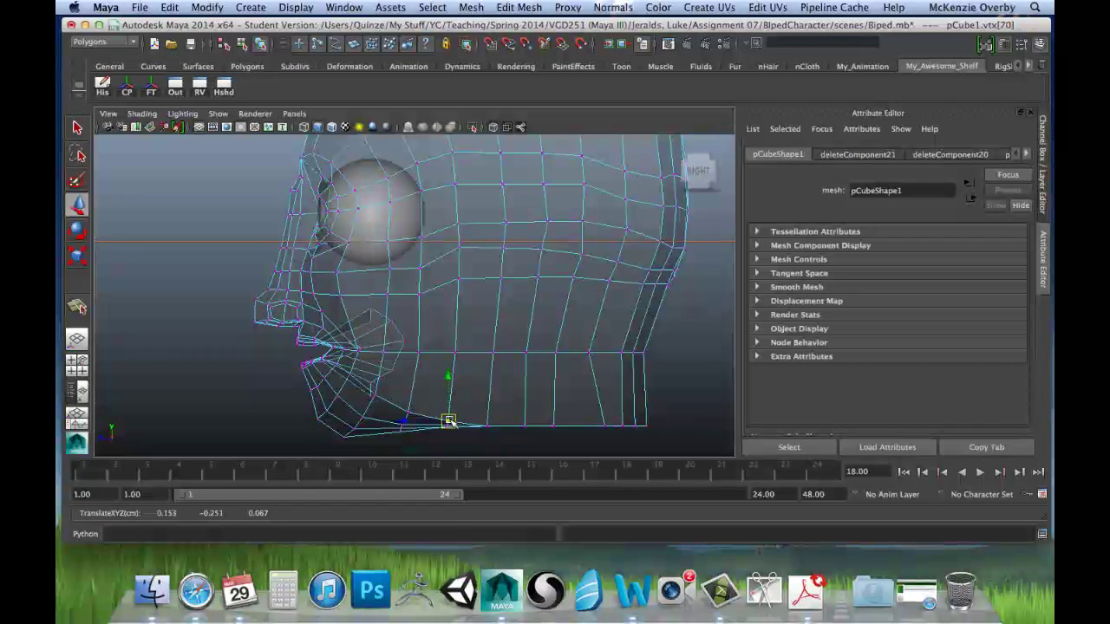
# Select the horizontal vertex row from the cheek above the mouth to the back of the head and flatten it vertically.
pyautogui.keyDown('alt'); pyautogui.moveTo(456, 365); pyautogui.dragTo(460, 408, button='middle'); pyautogui.keyUp('alt')
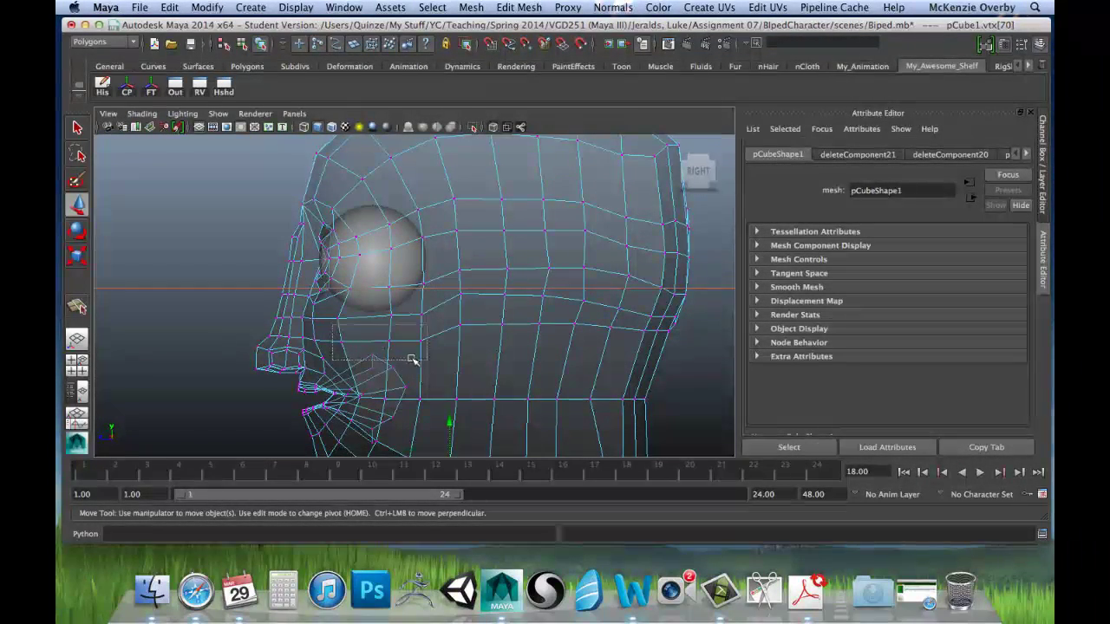
pyautogui.moveTo(413, 360); pyautogui.dragTo(436, 352)
pyautogui.moveTo(449, 313); pyautogui.dragTo(487, 327)
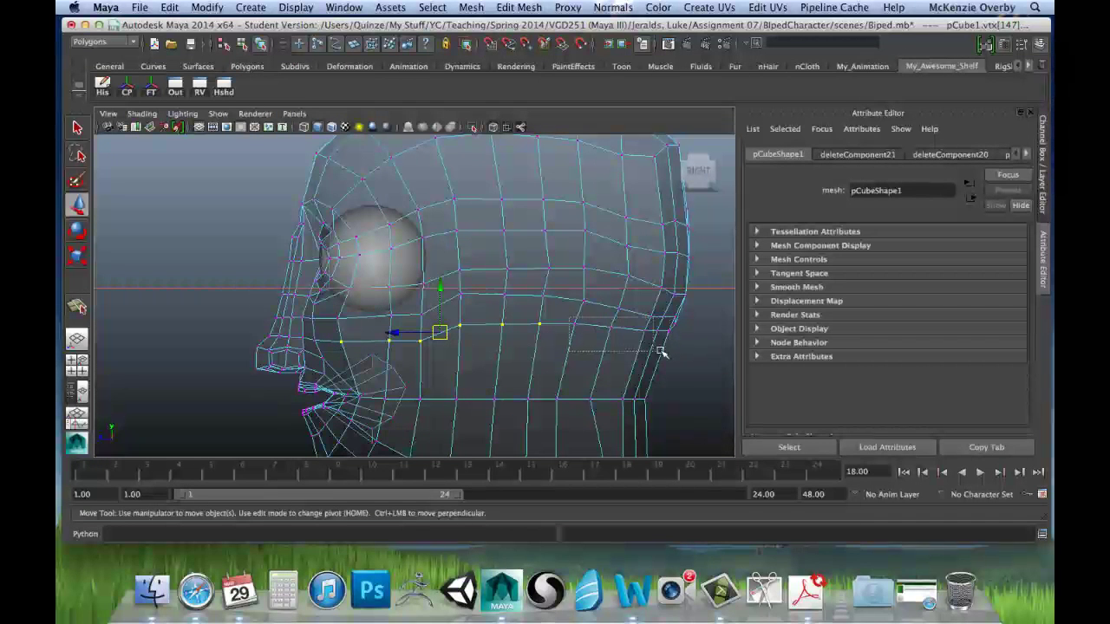
pyautogui.keyDown('shift'); pyautogui.moveTo(661, 352); pyautogui.dragTo(677, 348); pyautogui.keyUp('shift')
pyautogui.press('r')
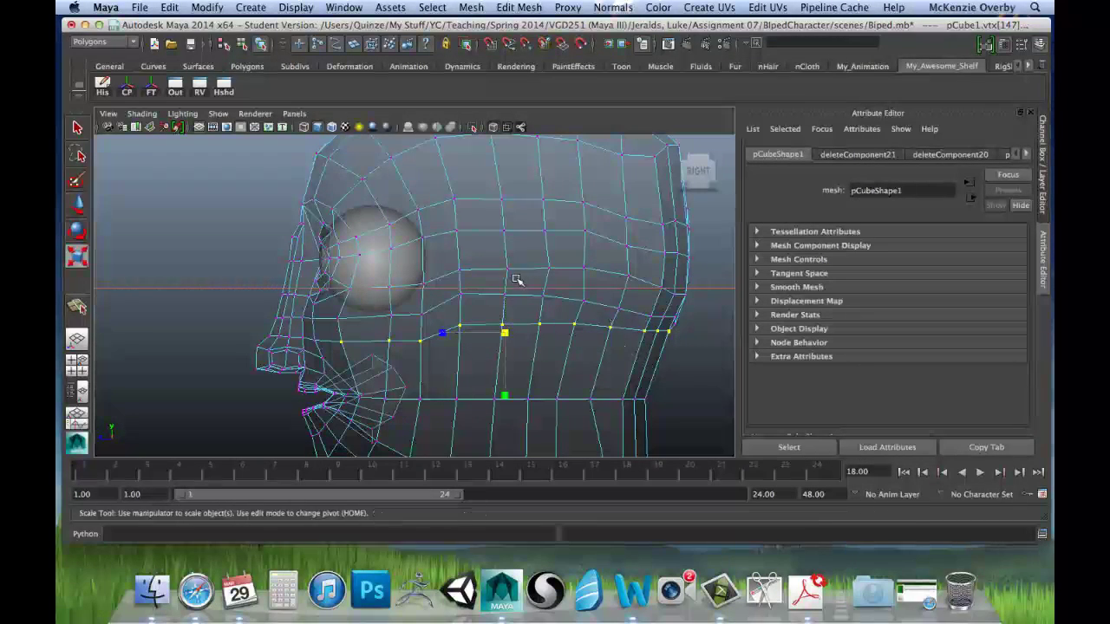
pyautogui.moveTo(505, 395); pyautogui.dragTo(503, 333)
# Lower the flattened cheek row toward mouth level, scale it slightly narrower front to back, and shift it slightly forward.
pyautogui.press('w')
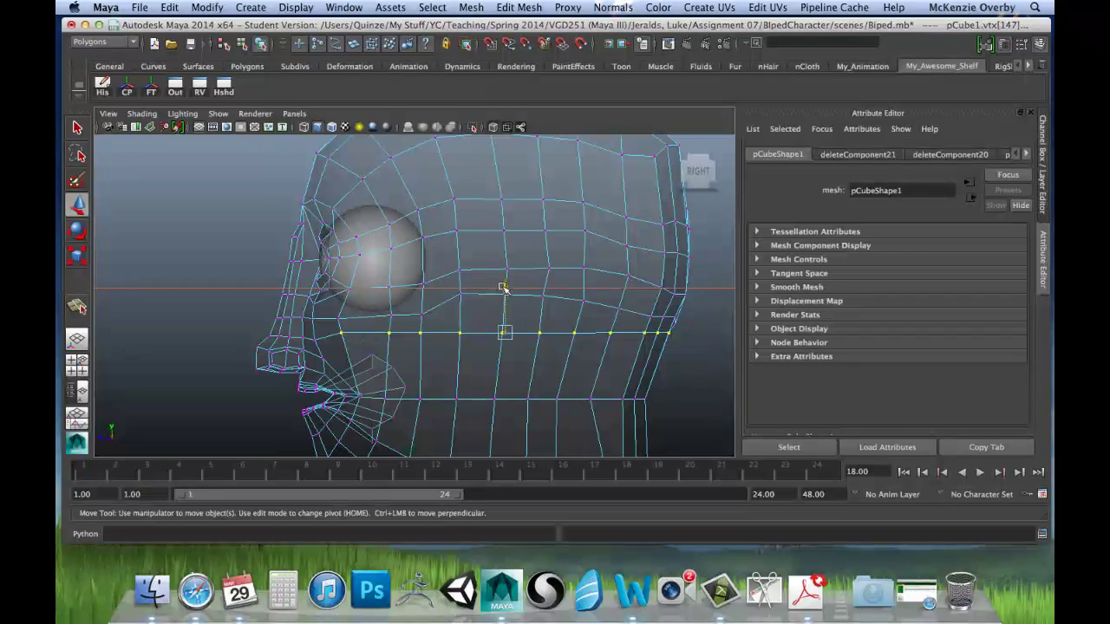
pyautogui.moveTo(503, 287); pyautogui.dragTo(508, 312)
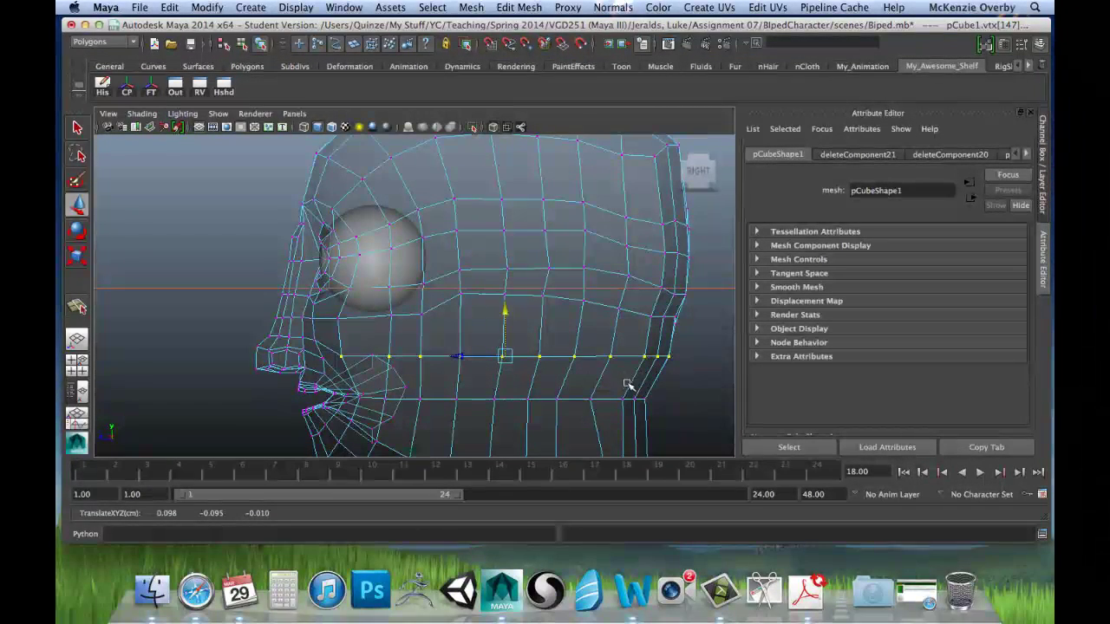
pyautogui.press('r')
pyautogui.moveTo(448, 356); pyautogui.dragTo(445, 358)
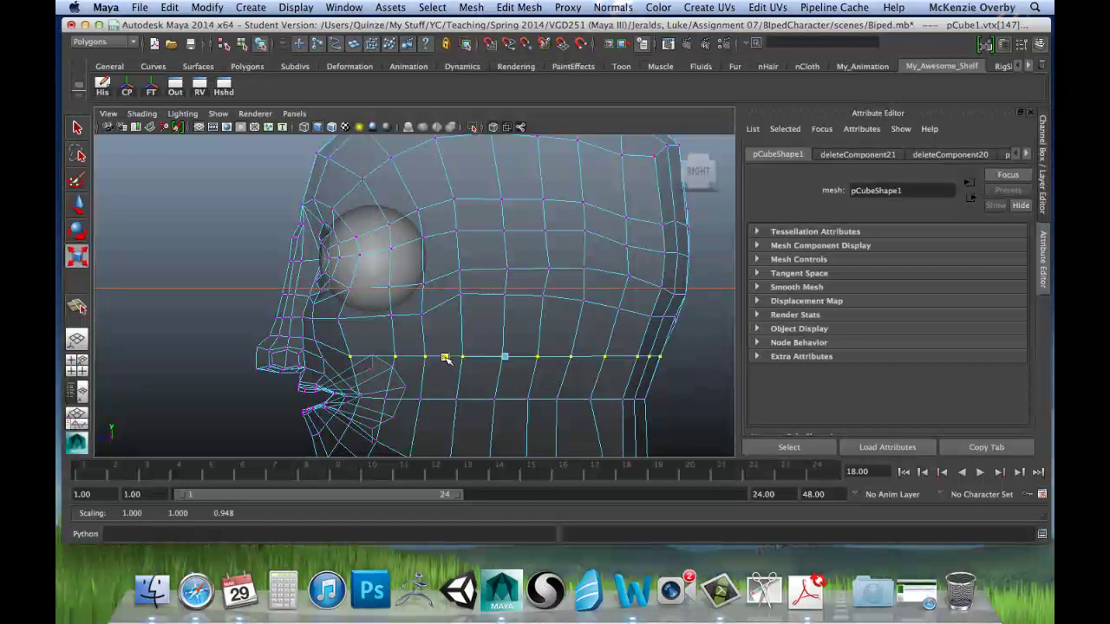
pyautogui.press('w')
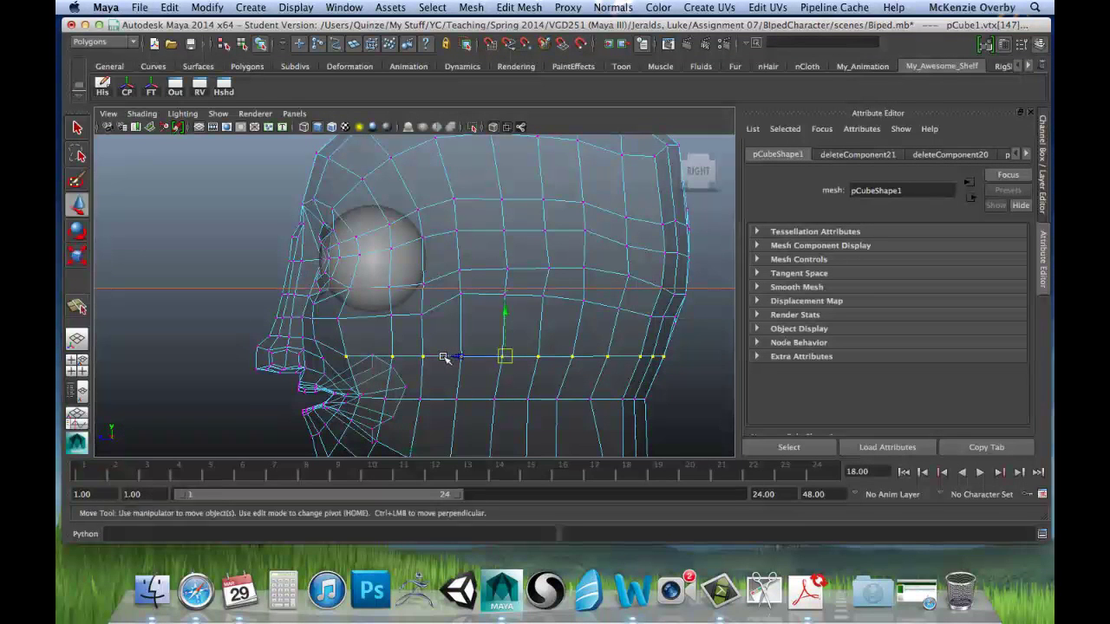
pyautogui.moveTo(451, 356); pyautogui.dragTo(455, 358, button='middle')
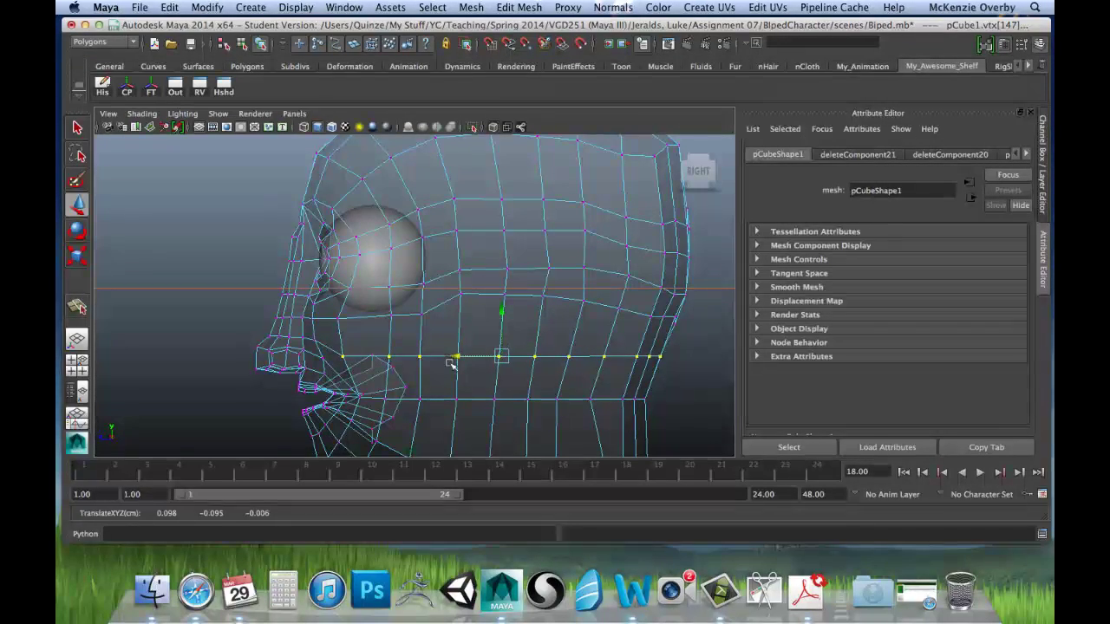
# Flatten the vertex row just below the eye, running to the back of the head, and lower it slightly.
pyautogui.keyDown('alt'); pyautogui.moveTo(463, 389); pyautogui.dragTo(560, 391); pyautogui.keyUp('alt')
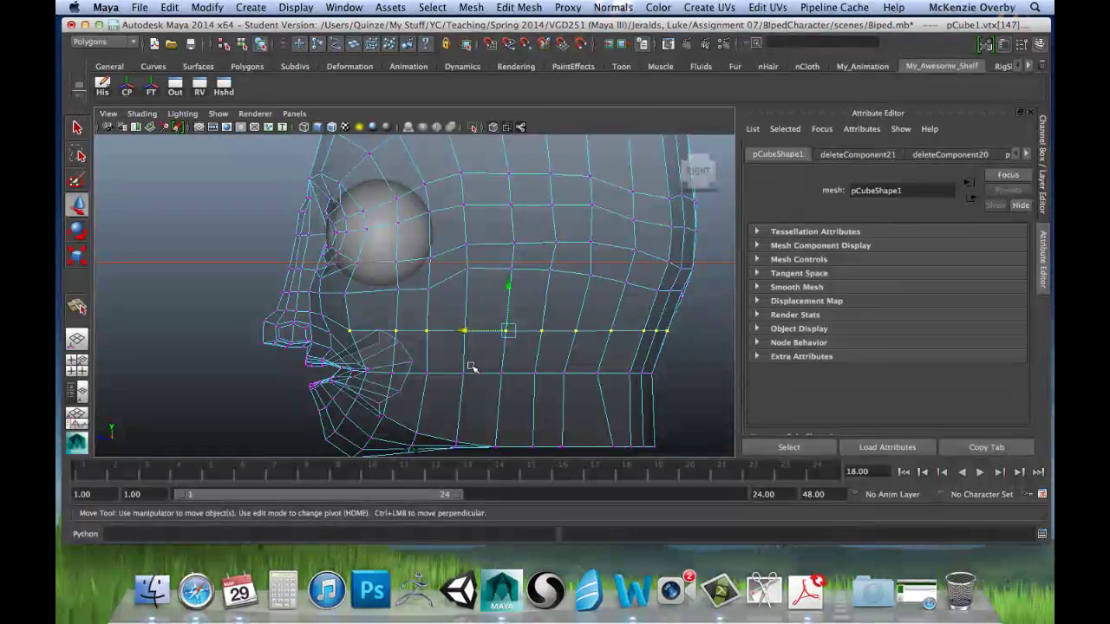
pyautogui.click(562, 391)
pyautogui.keyDown('alt'); pyautogui.moveTo(565, 347); pyautogui.dragTo(644, 330, button='middle'); pyautogui.keyUp('alt')
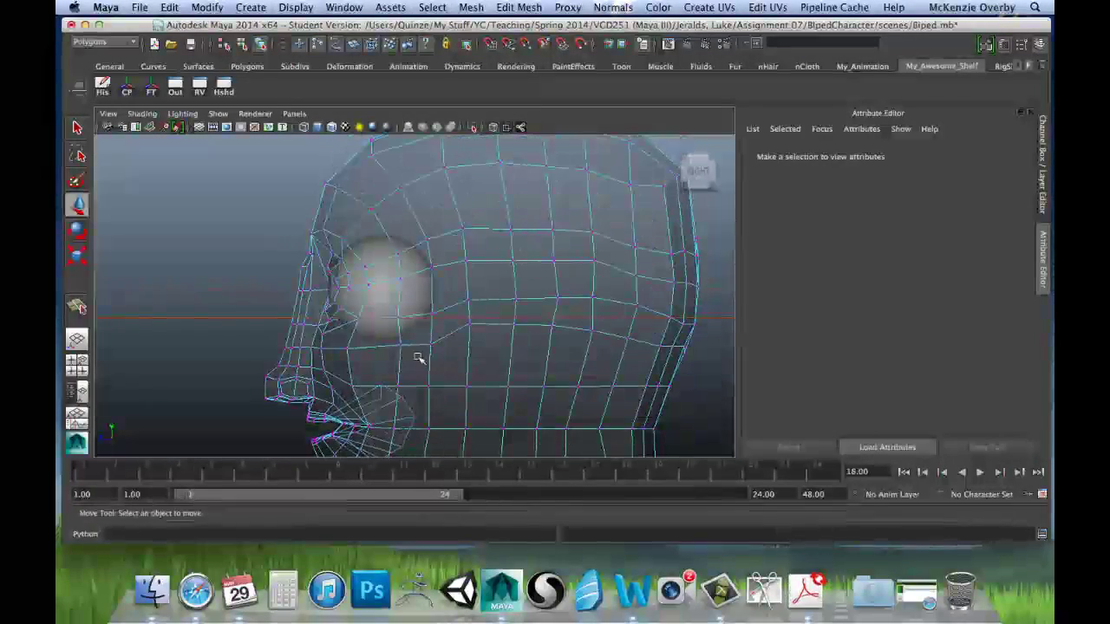
pyautogui.moveTo(384, 352); pyautogui.dragTo(696, 368)
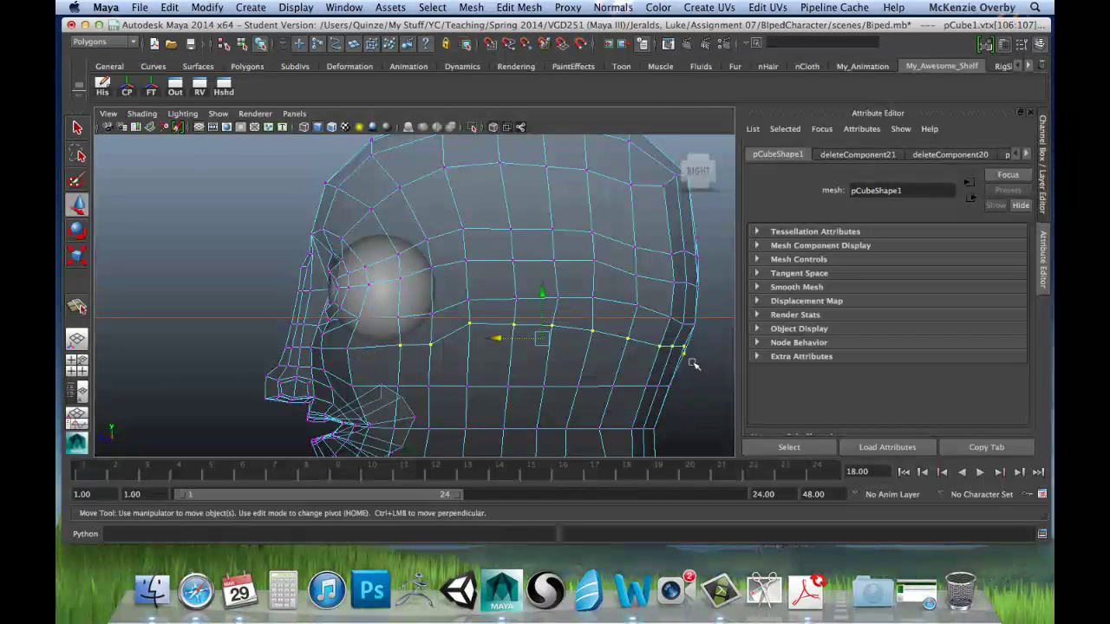
pyautogui.press('r')
pyautogui.moveTo(542, 397); pyautogui.dragTo(540, 351)
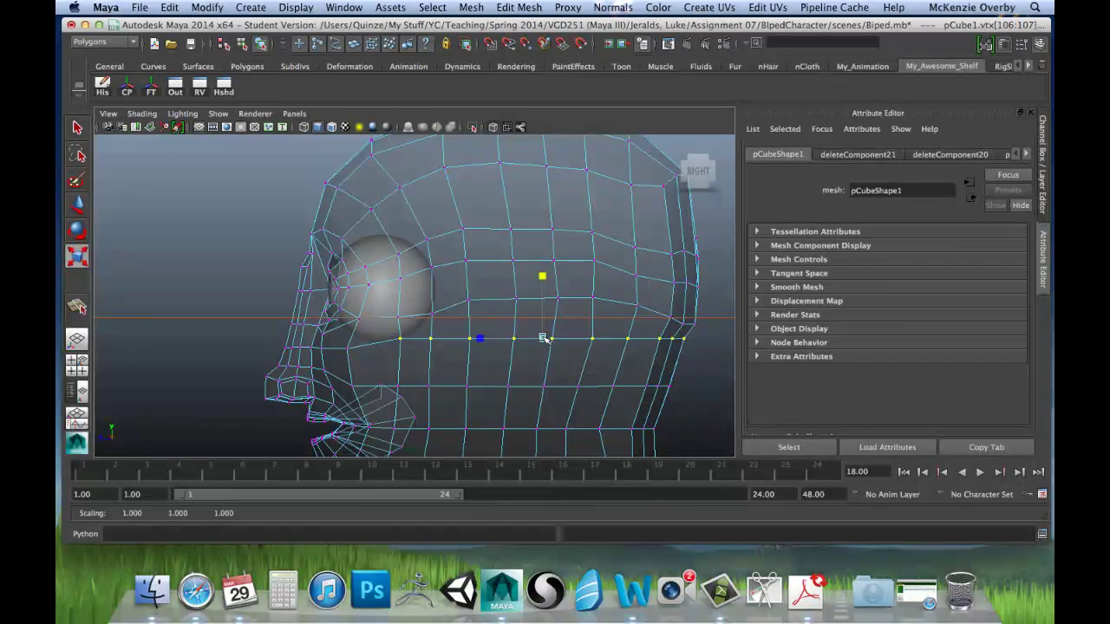
pyautogui.press('w')
pyautogui.moveTo(546, 293); pyautogui.dragTo(539, 305)
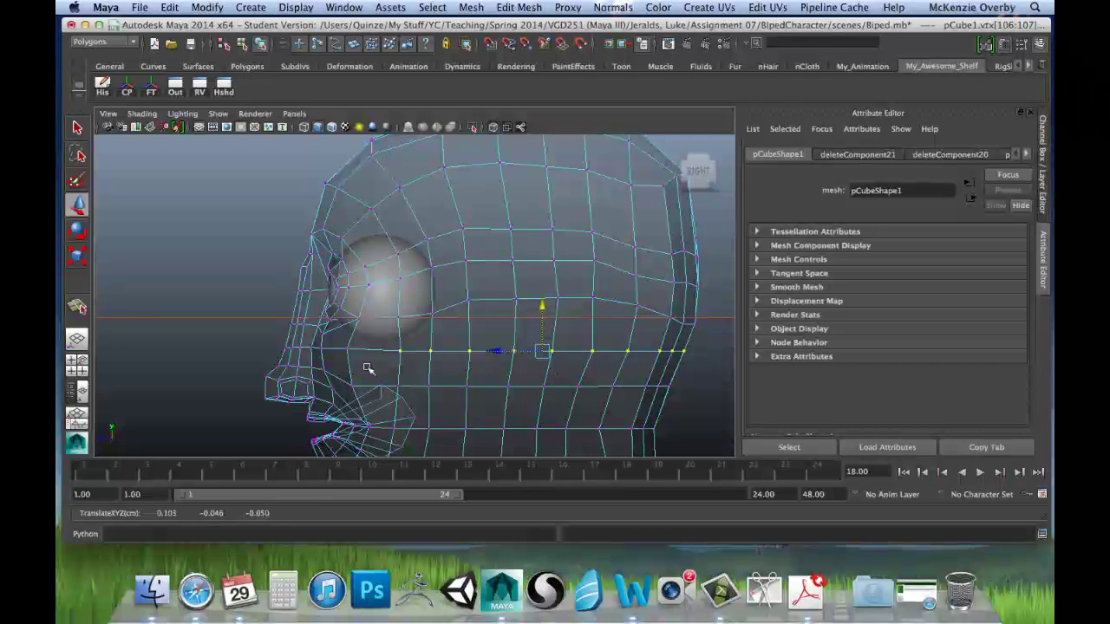
# Raise two neighbouring vertices on the upper side of the head, above and behind the eye, closer to the crown outline.
pyautogui.keyDown('alt'); pyautogui.moveTo(607, 396); pyautogui.dragTo(615, 307, button='middle'); pyautogui.keyUp('alt')
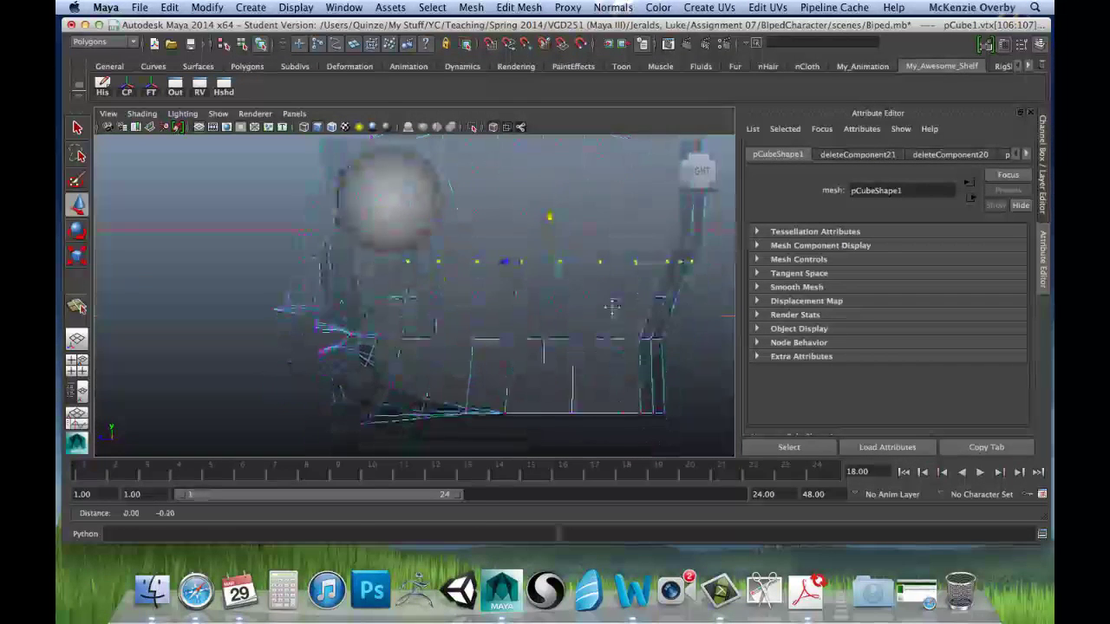
pyautogui.keyDown('alt'); pyautogui.moveTo(588, 271); pyautogui.dragTo(580, 362, button='middle'); pyautogui.keyUp('alt')
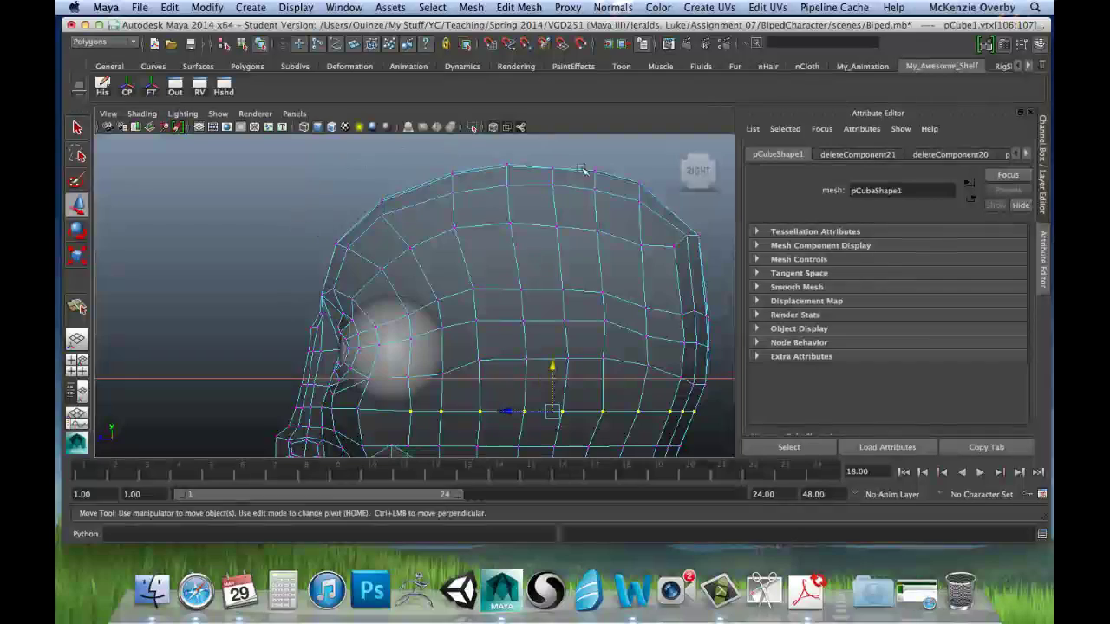
pyautogui.keyDown('alt'); pyautogui.moveTo(429, 275); pyautogui.dragTo(430, 290, button='middle'); pyautogui.keyUp('alt')
pyautogui.keyDown('alt'); pyautogui.moveTo(430, 291); pyautogui.dragTo(589, 302, button='right'); pyautogui.keyUp('alt')
pyautogui.keyDown('alt'); pyautogui.moveTo(590, 302); pyautogui.dragTo(550, 321, button='middle'); pyautogui.keyUp('alt')
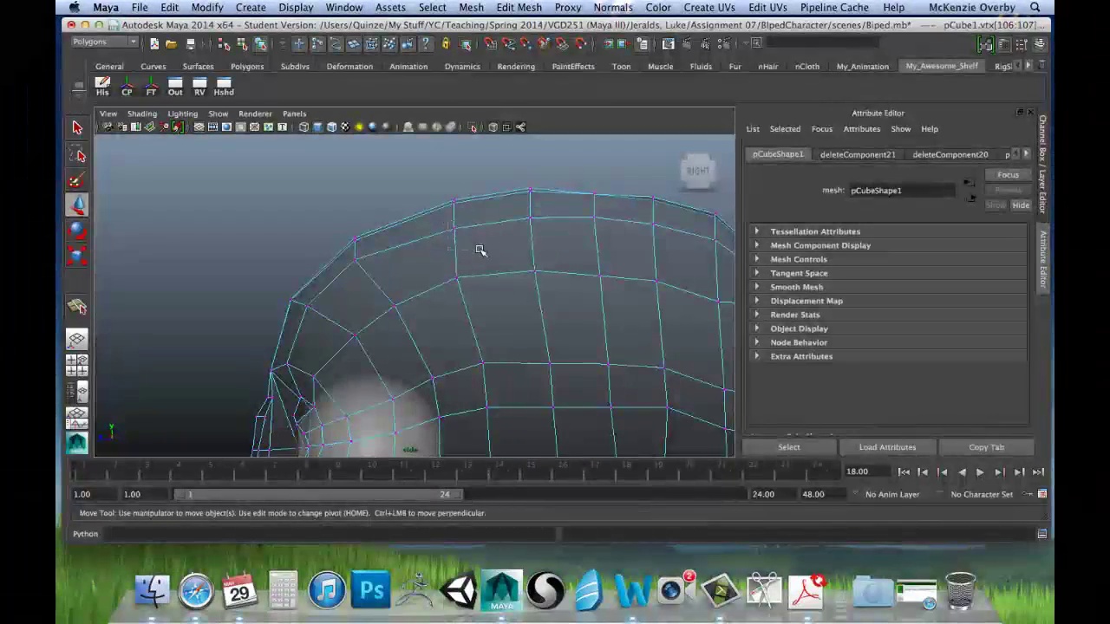
pyautogui.click(460, 235)
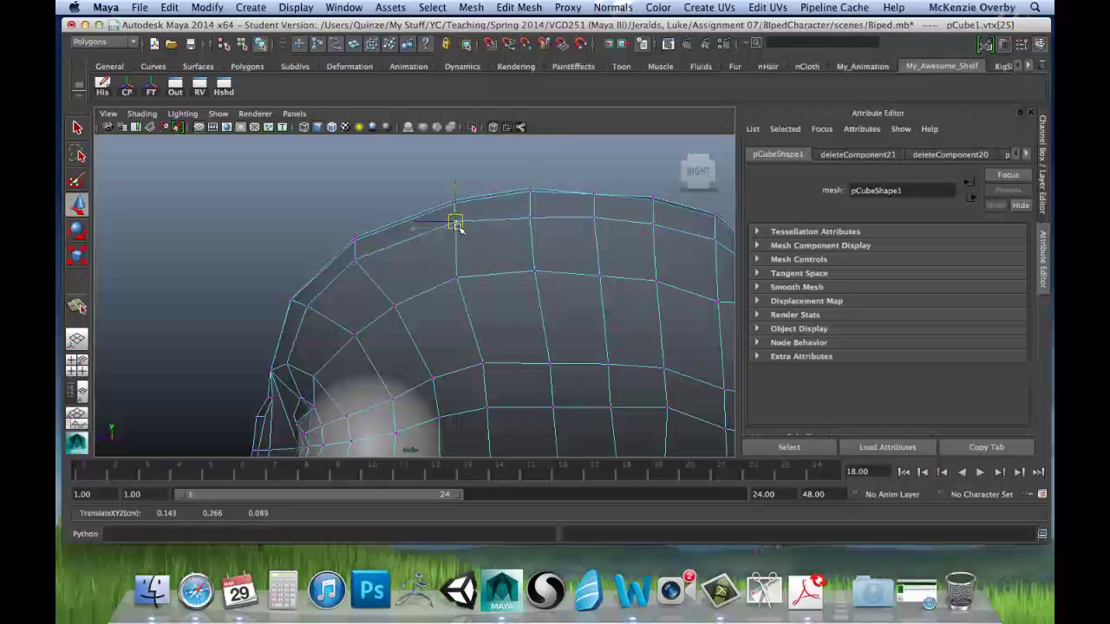
pyautogui.moveTo(458, 226); pyautogui.dragTo(565, 240)
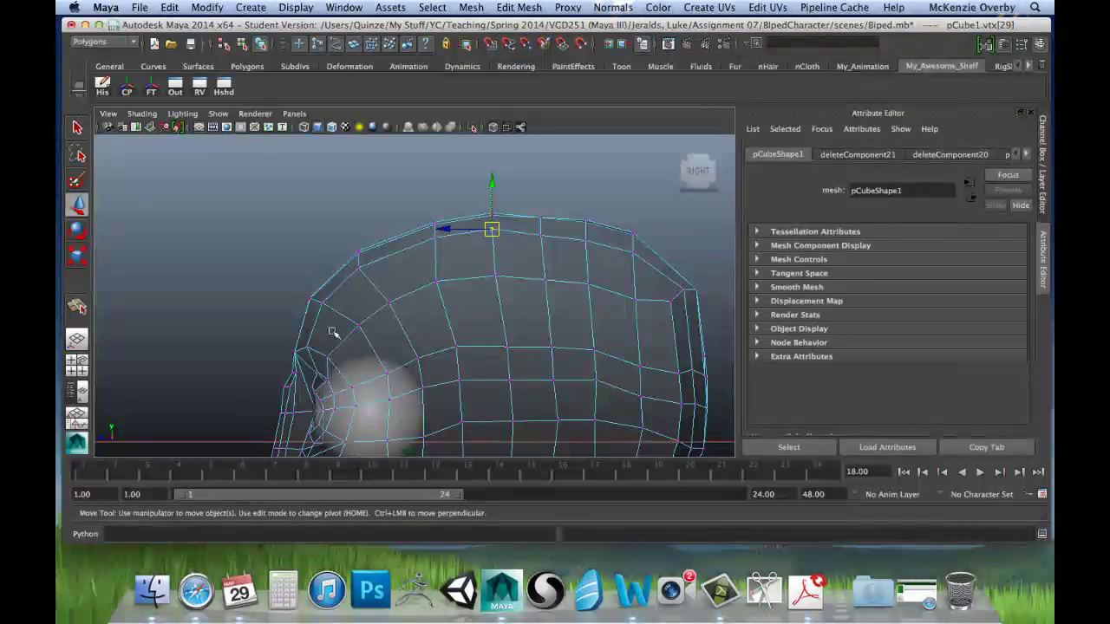
pyautogui.press('space')
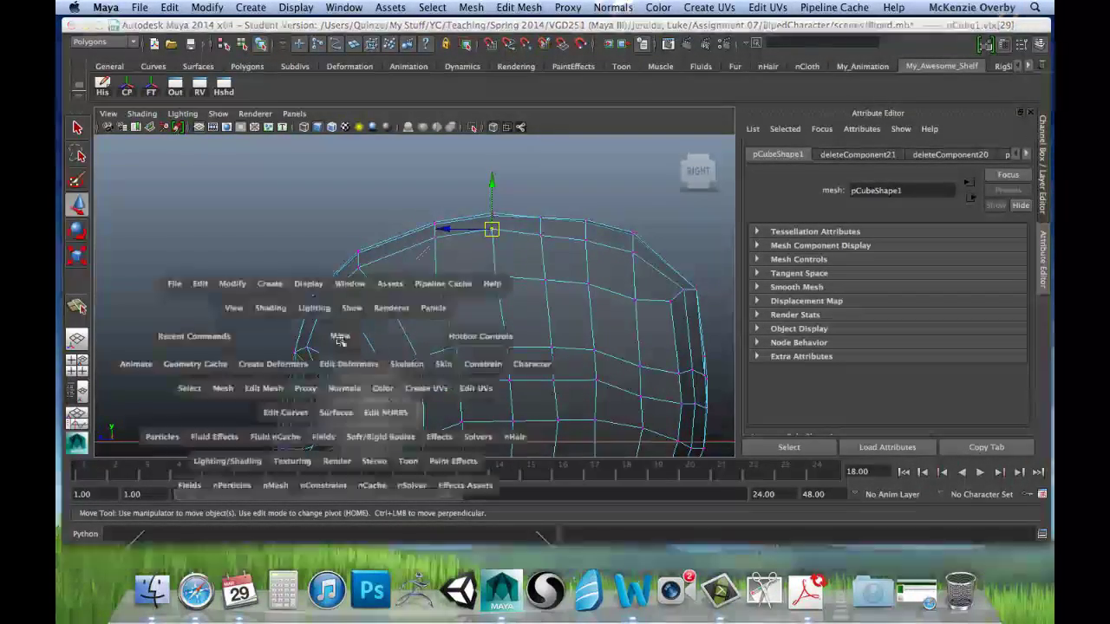
# Select the four forehead vertices just beside the head's centre edge, from the brow to the crown, and shift them slightly backward and down.
pyautogui.press('space')
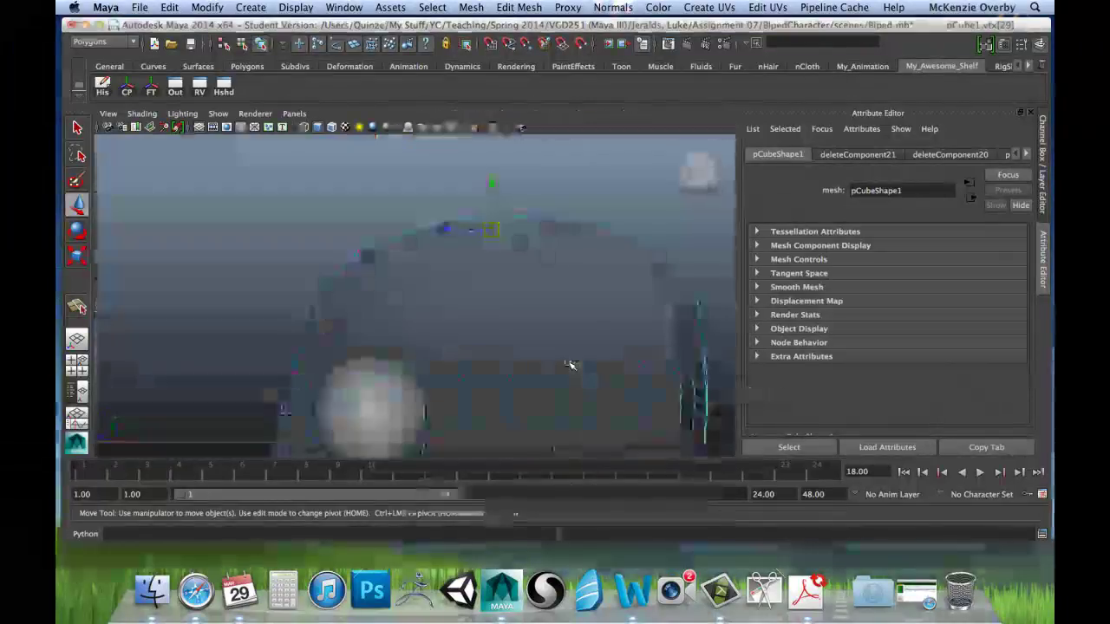
pyautogui.press('space')
pyautogui.press('space')
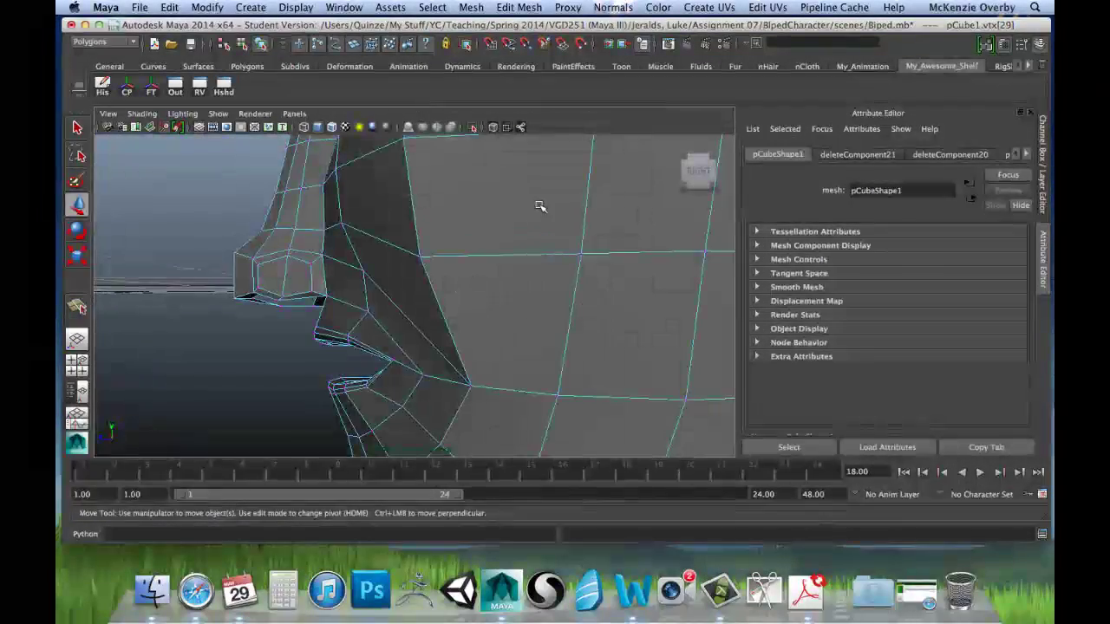
pyautogui.keyDown('alt'); pyautogui.moveTo(540, 206); pyautogui.dragTo(466, 211, button='right'); pyautogui.keyUp('alt')
pyautogui.keyDown('alt'); pyautogui.moveTo(466, 211); pyautogui.dragTo(471, 278, button='middle'); pyautogui.keyUp('alt')
pyautogui.keyDown('alt'); pyautogui.moveTo(470, 278); pyautogui.dragTo(451, 328); pyautogui.keyUp('alt')
pyautogui.click(450, 325)
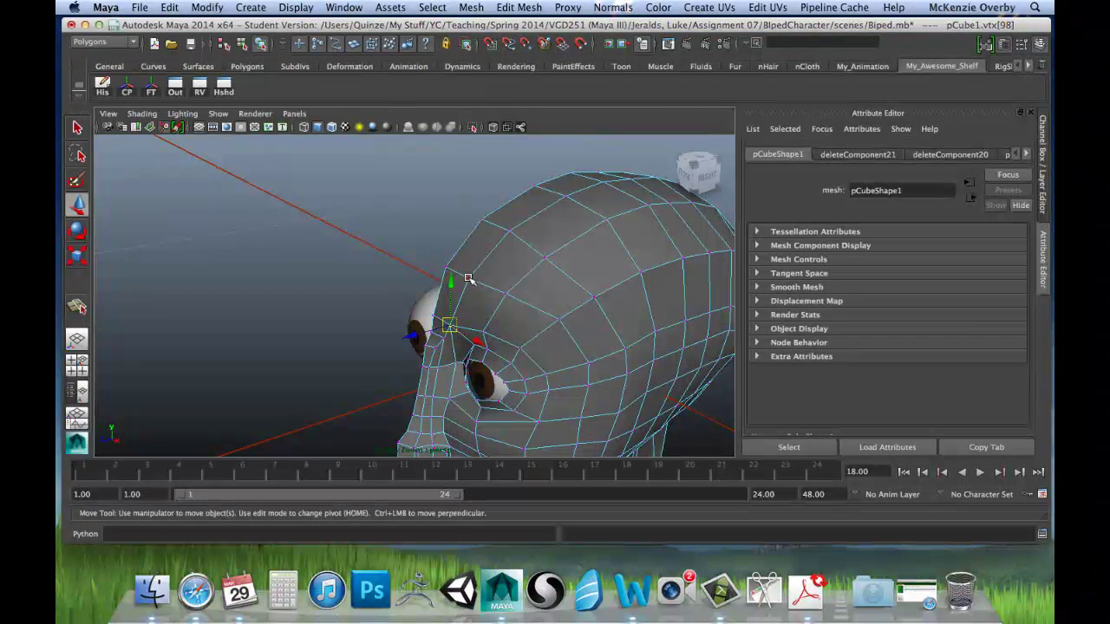
pyautogui.moveTo(509, 233); pyautogui.dragTo(530, 220, button='middle')
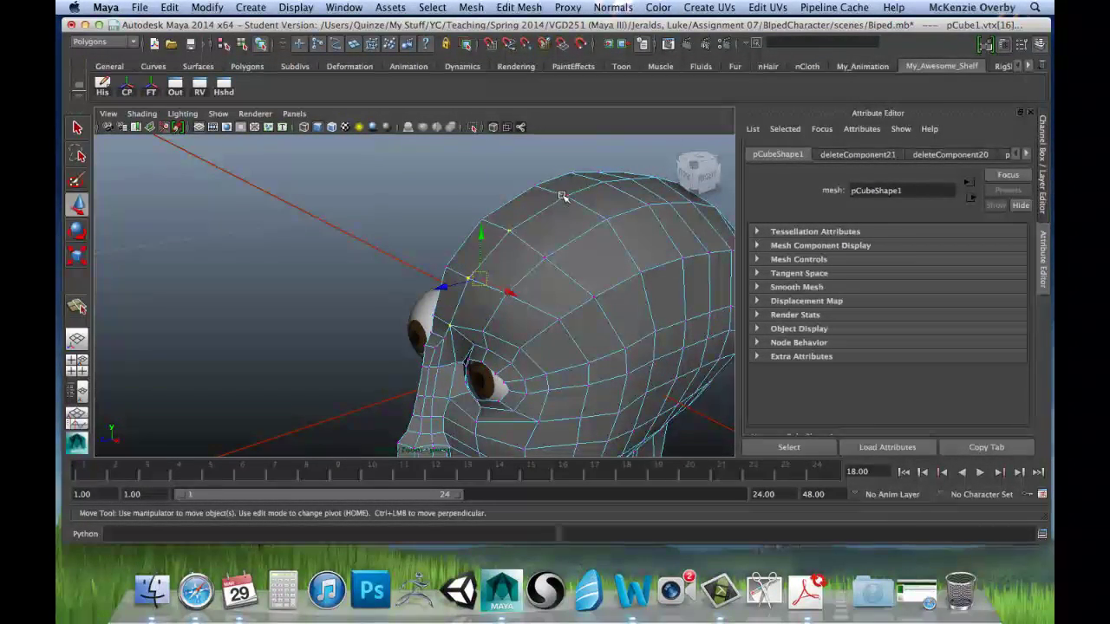
pyautogui.press('space')
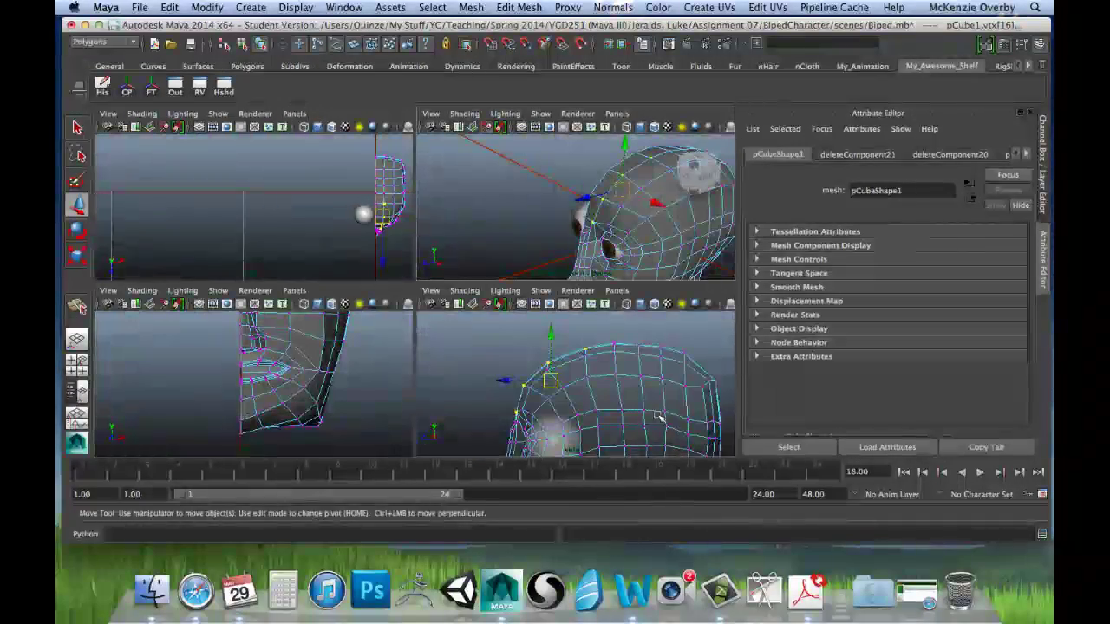
pyautogui.press('space')
pyautogui.keyDown('alt'); pyautogui.moveTo(387, 321); pyautogui.dragTo(572, 322, button='right'); pyautogui.keyUp('alt')
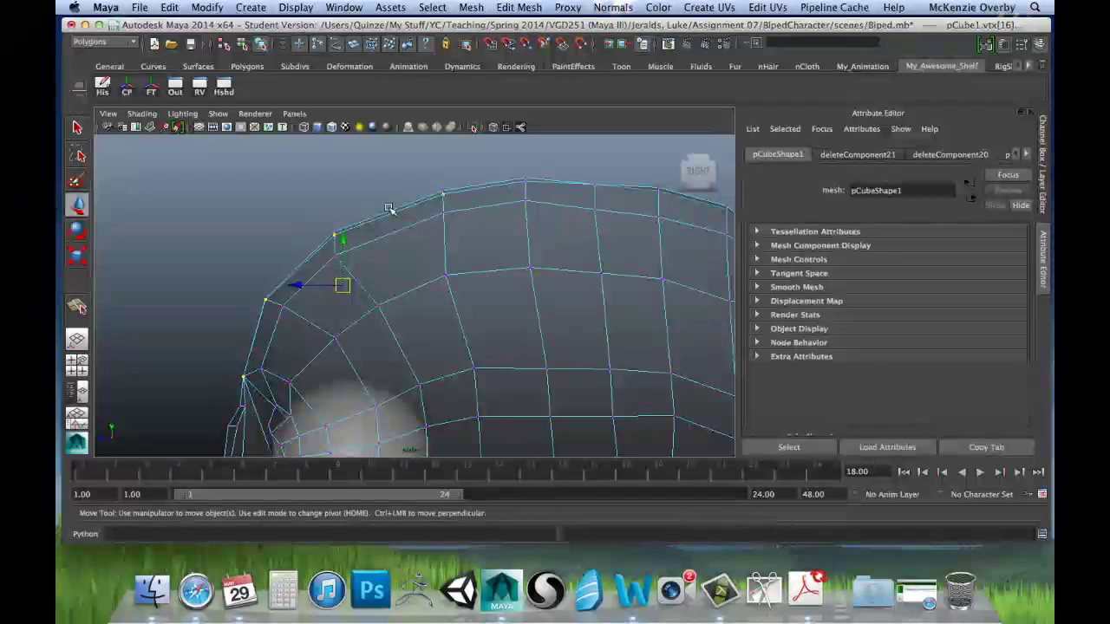
pyautogui.moveTo(341, 285); pyautogui.dragTo(346, 288)
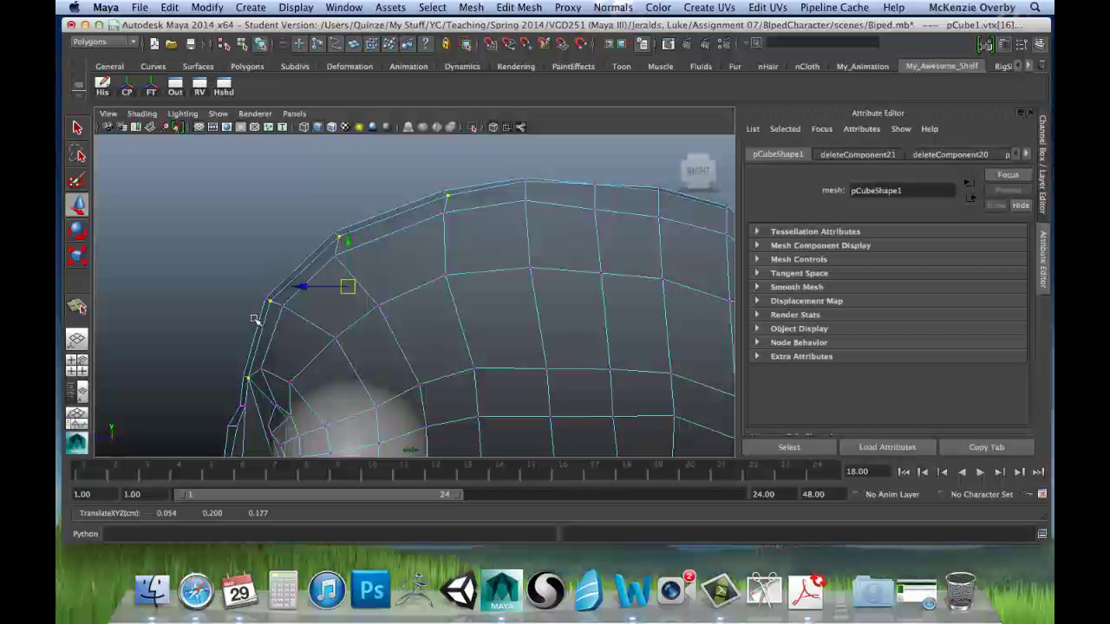
# Lower the next vertex behind them on the crown outline slightly.
pyautogui.click(525, 182)
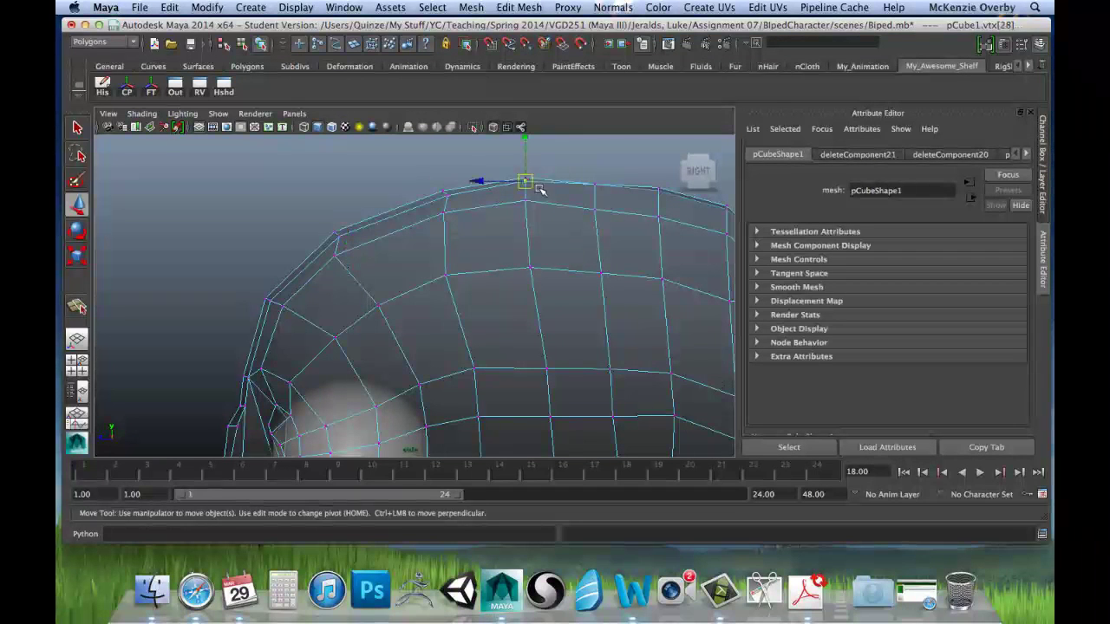
pyautogui.moveTo(526, 148); pyautogui.dragTo(525, 152)
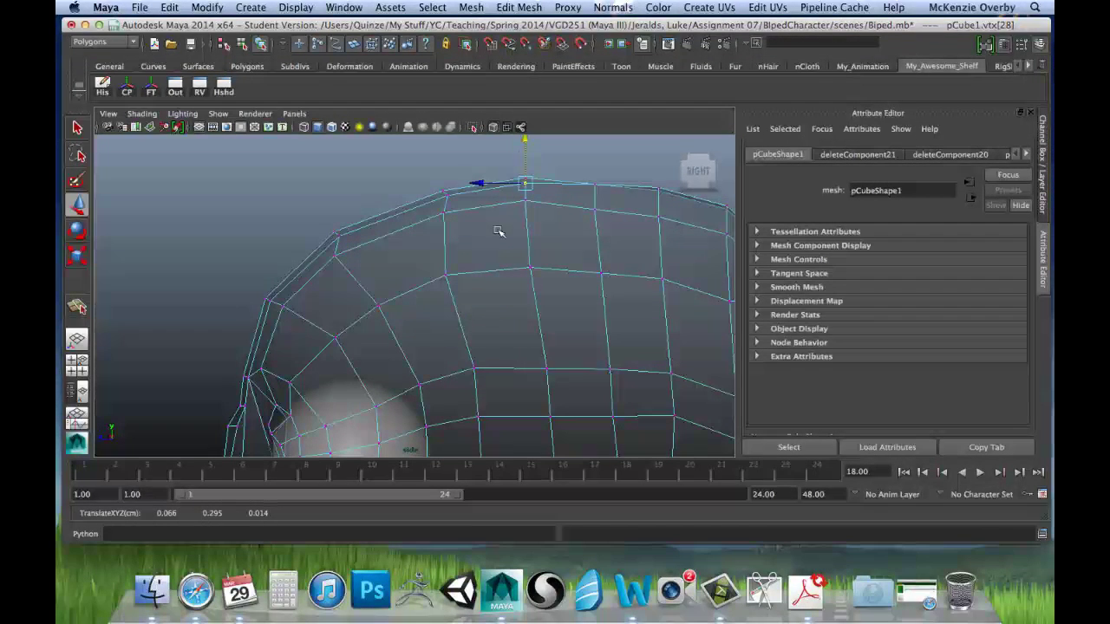
pyautogui.scroll(-3, 459, 234)
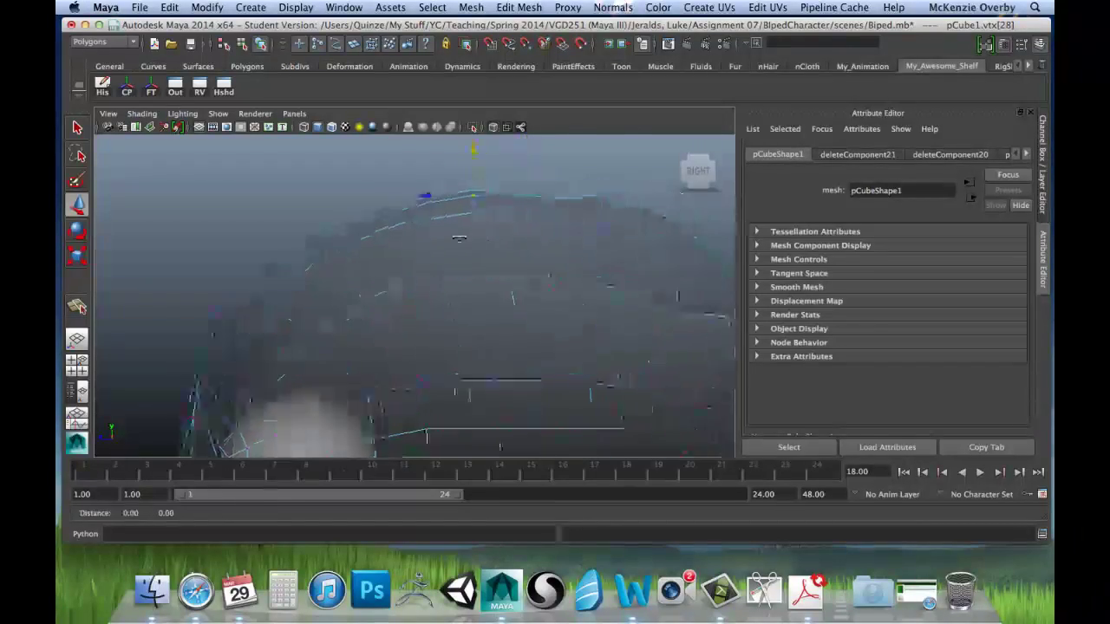
# Select the following vertex toward the back of the crown and raise it level with its front neighbour on the outline.
pyautogui.press('space')
pyautogui.press('space')
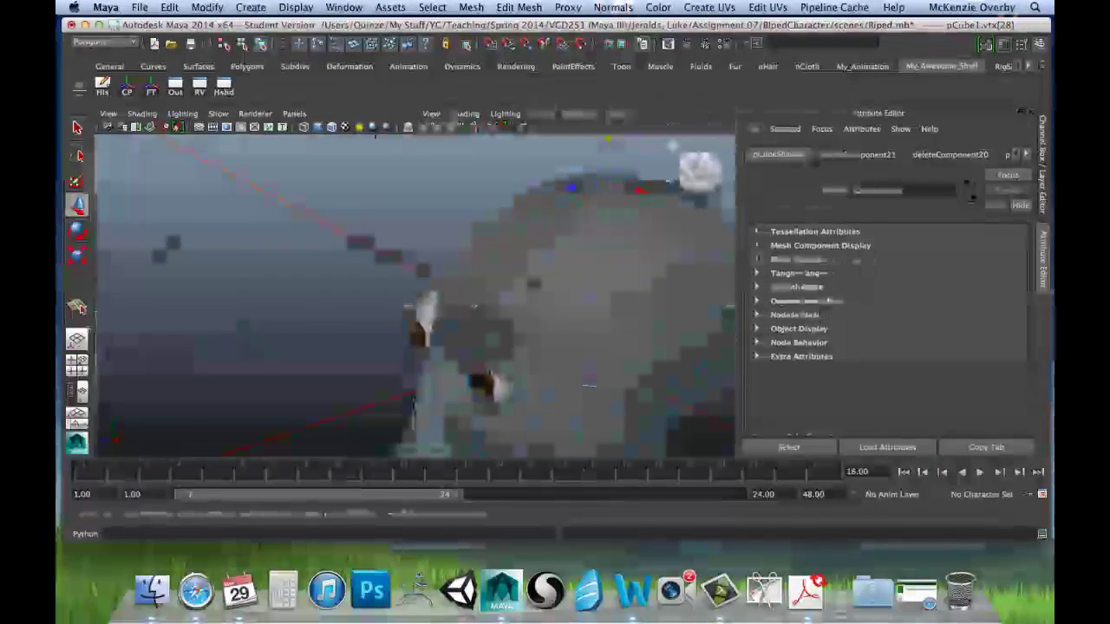
pyautogui.scroll(-4, 659, 216)
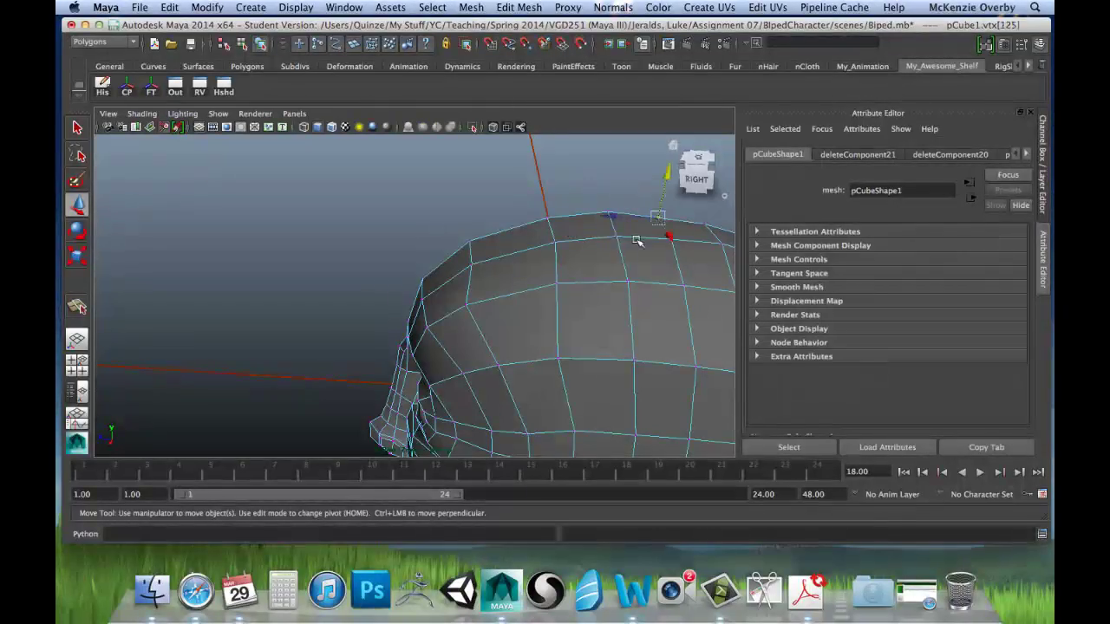
pyautogui.press('space')
pyautogui.press('space')
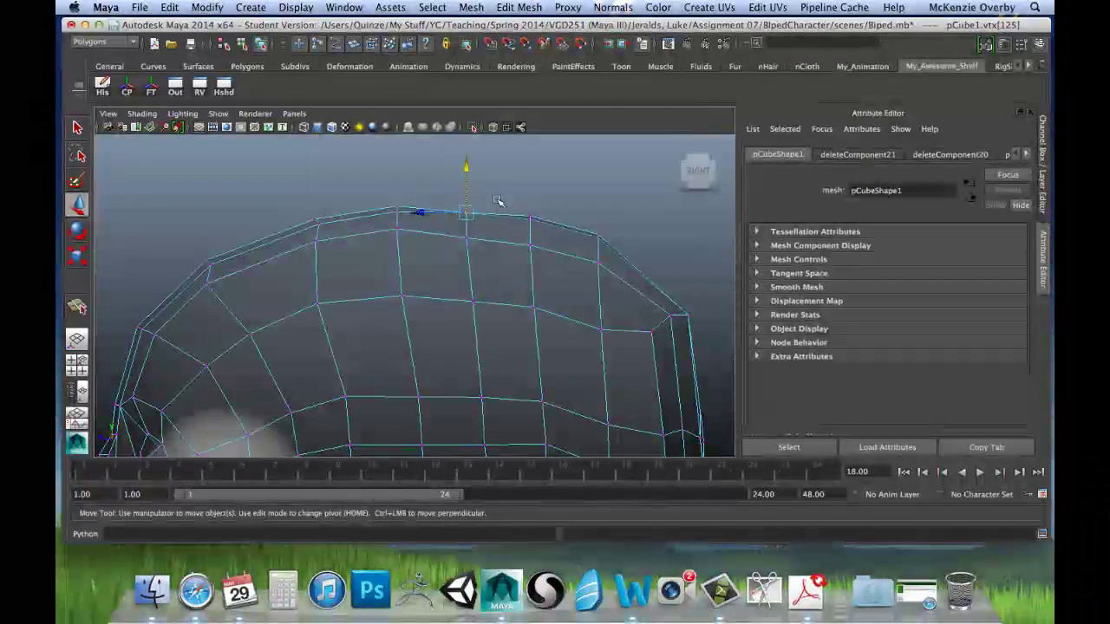
pyautogui.moveTo(466, 168); pyautogui.dragTo(469, 165)
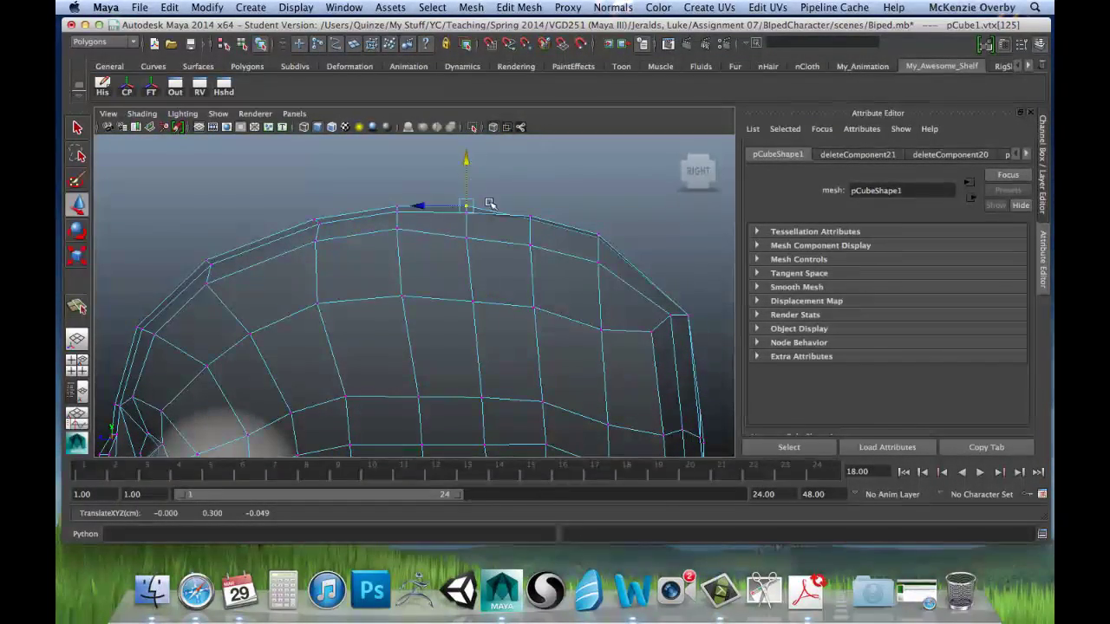
# Raise the next two vertices on the rear crown slightly to meet the outer head outline.
pyautogui.click(528, 223)
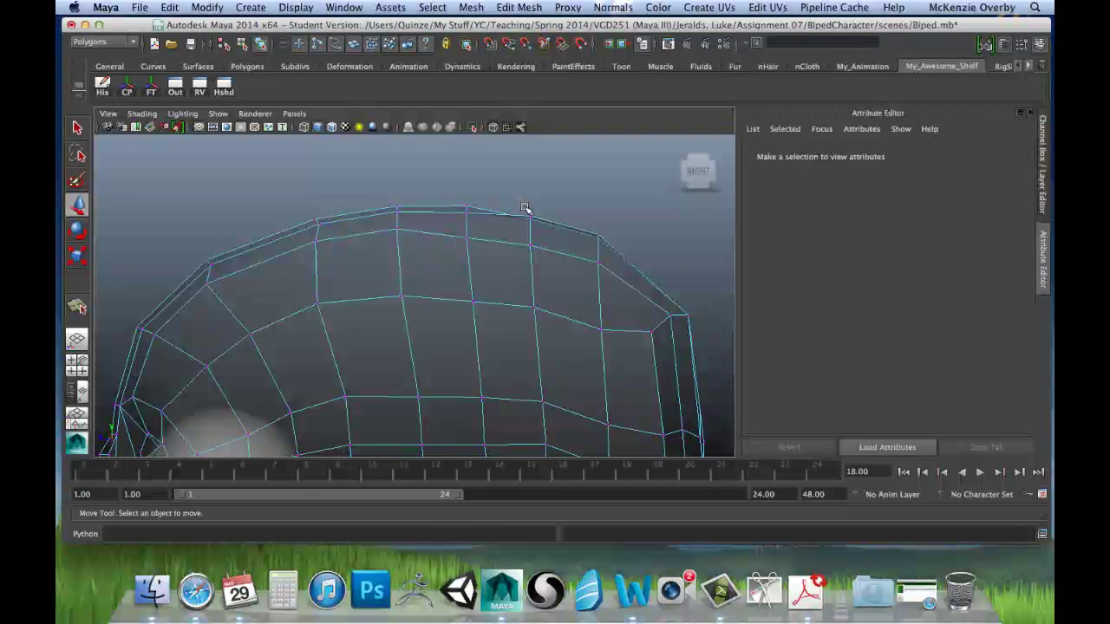
pyautogui.moveTo(524, 207); pyautogui.dragTo(542, 224)
pyautogui.press('super+z')
pyautogui.click(546, 230)
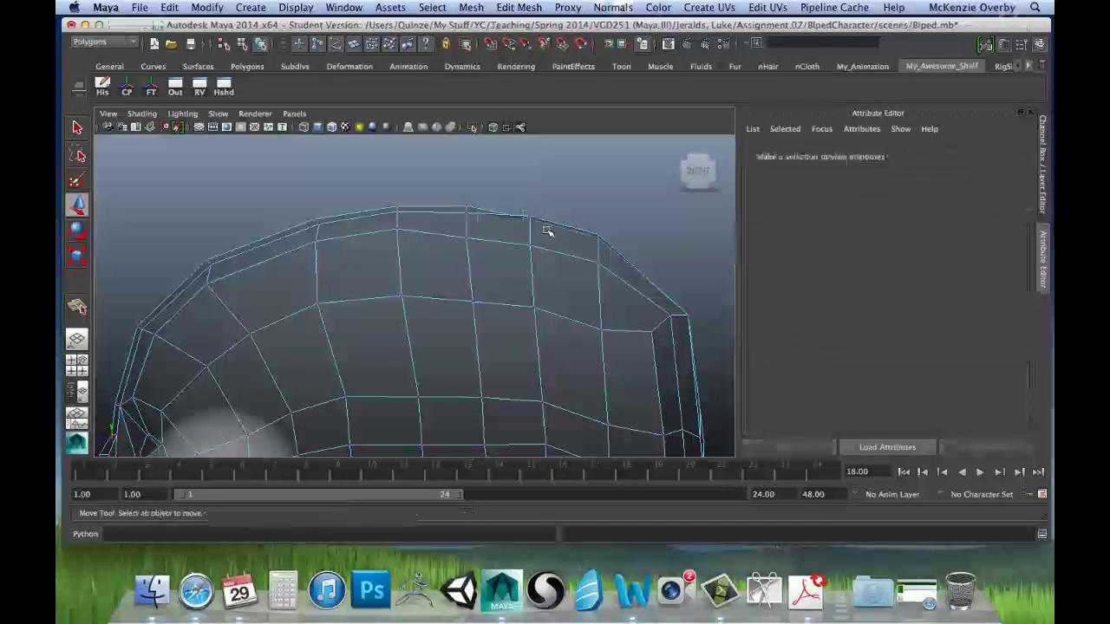
pyautogui.click(524, 219)
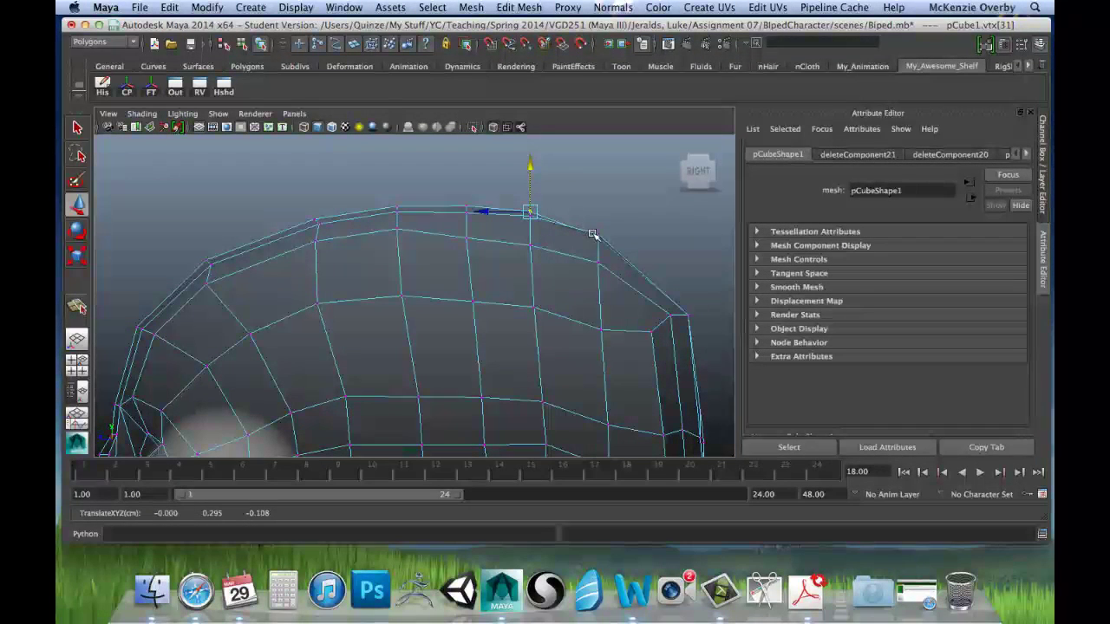
pyautogui.moveTo(598, 198); pyautogui.dragTo(597, 191)
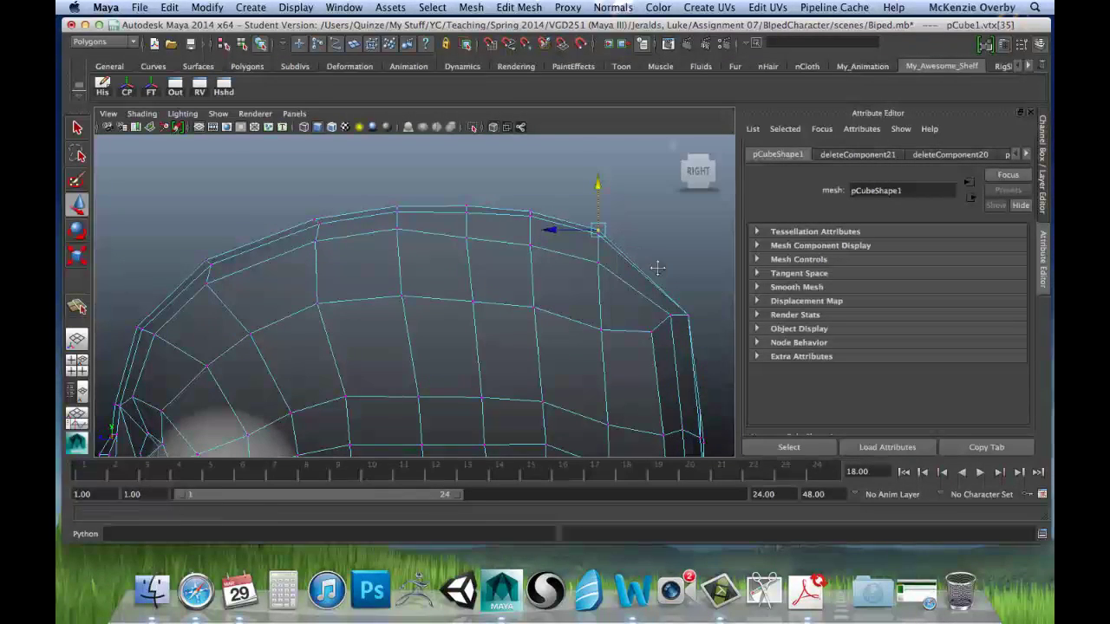
# Select the short vertex row at the upper back corner of the head and flatten it vertically.
pyautogui.keyDown('alt'); pyautogui.moveTo(657, 268); pyautogui.dragTo(636, 242, button='middle'); pyautogui.keyUp('alt')
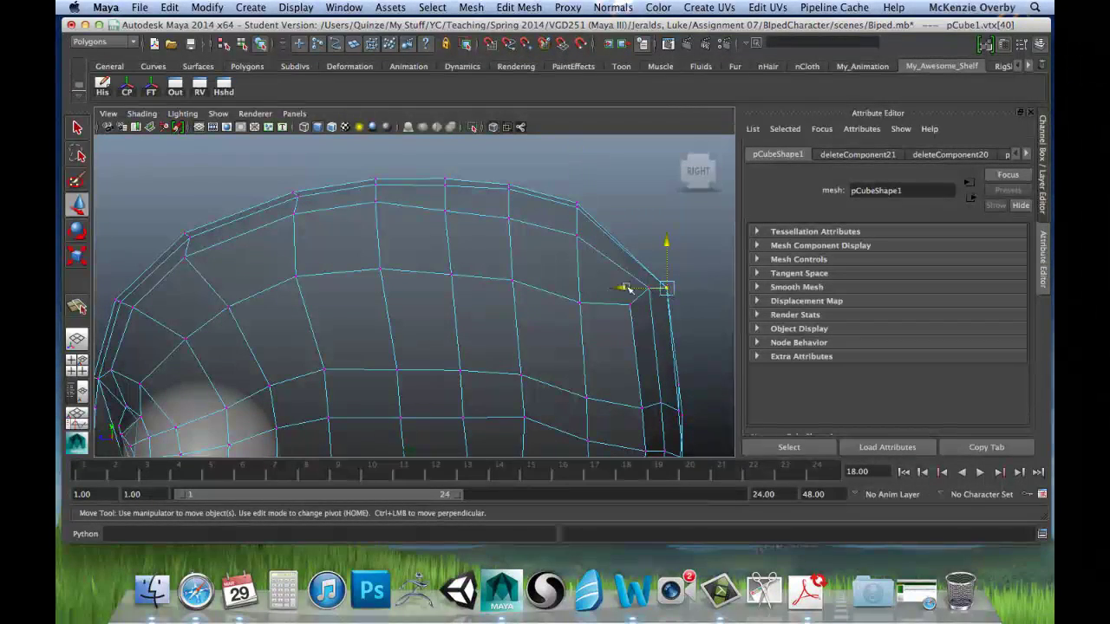
pyautogui.click(642, 248)
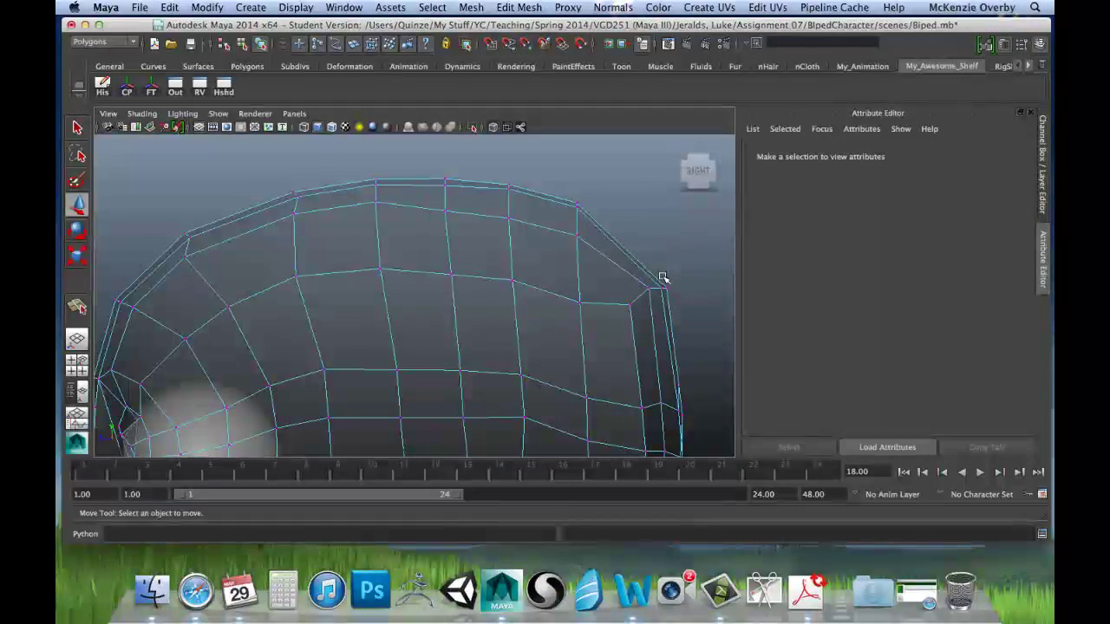
pyautogui.keyDown('alt'); pyautogui.moveTo(640, 238); pyautogui.dragTo(637, 218, button='middle'); pyautogui.keyUp('alt')
pyautogui.scroll(-15, 598, 242)
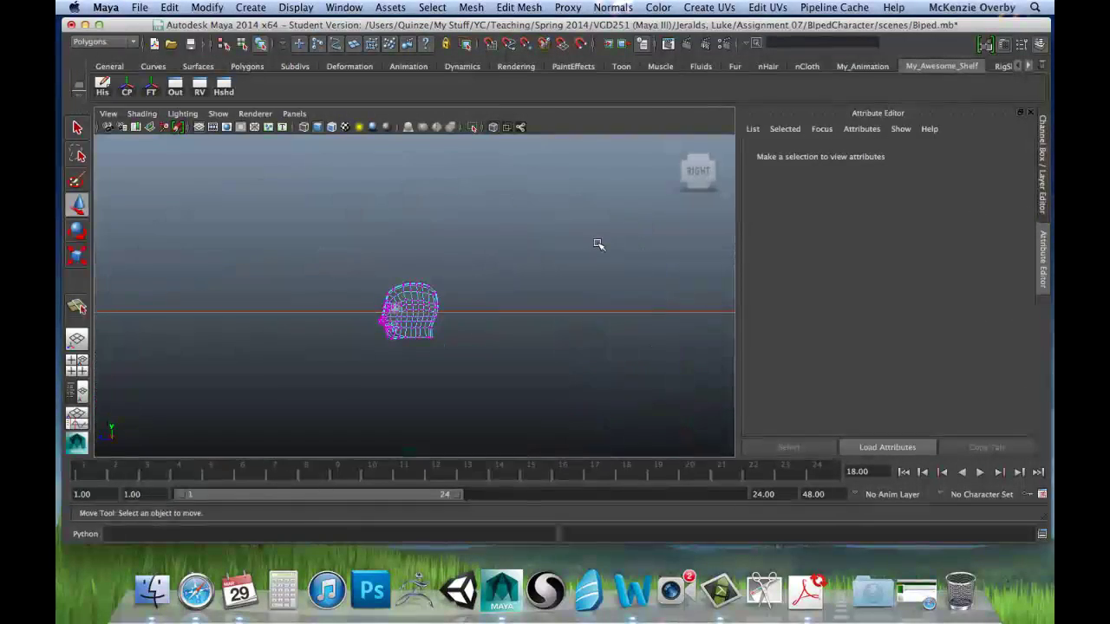
pyautogui.scroll(10, 597, 241)
pyautogui.scroll(2, 596, 241)
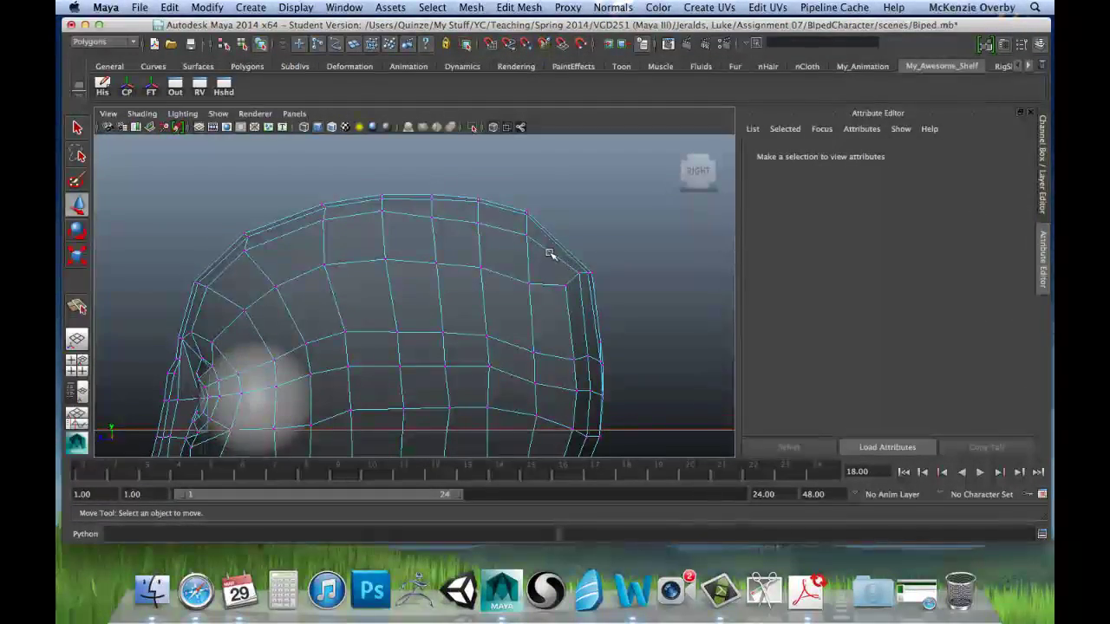
pyautogui.moveTo(553, 254); pyautogui.dragTo(602, 310)
pyautogui.press('r')
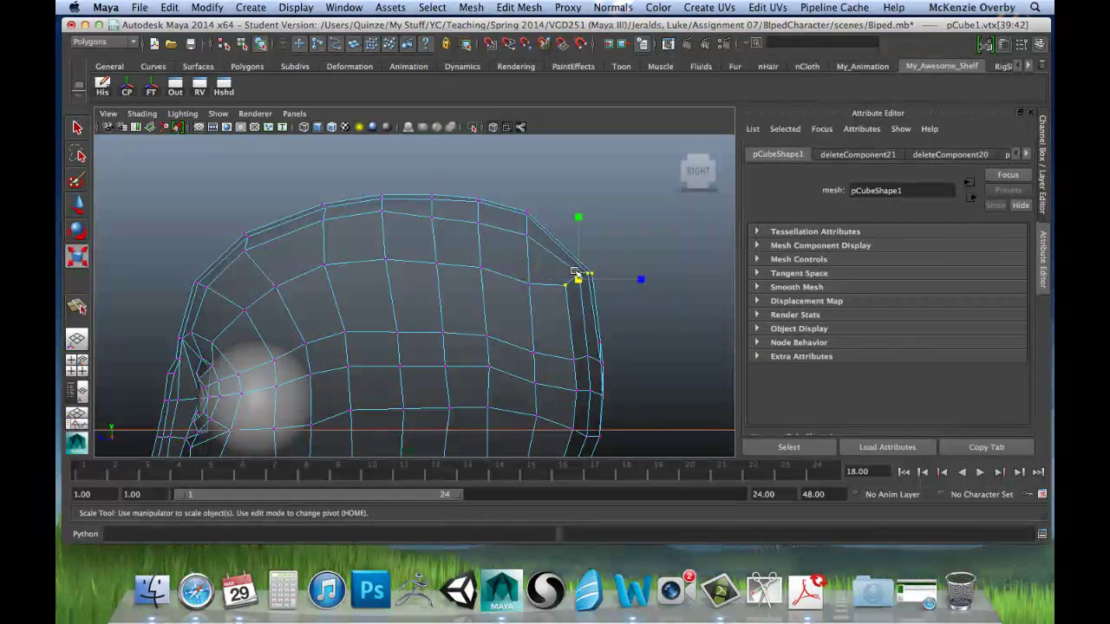
pyautogui.moveTo(579, 217); pyautogui.dragTo(579, 278)
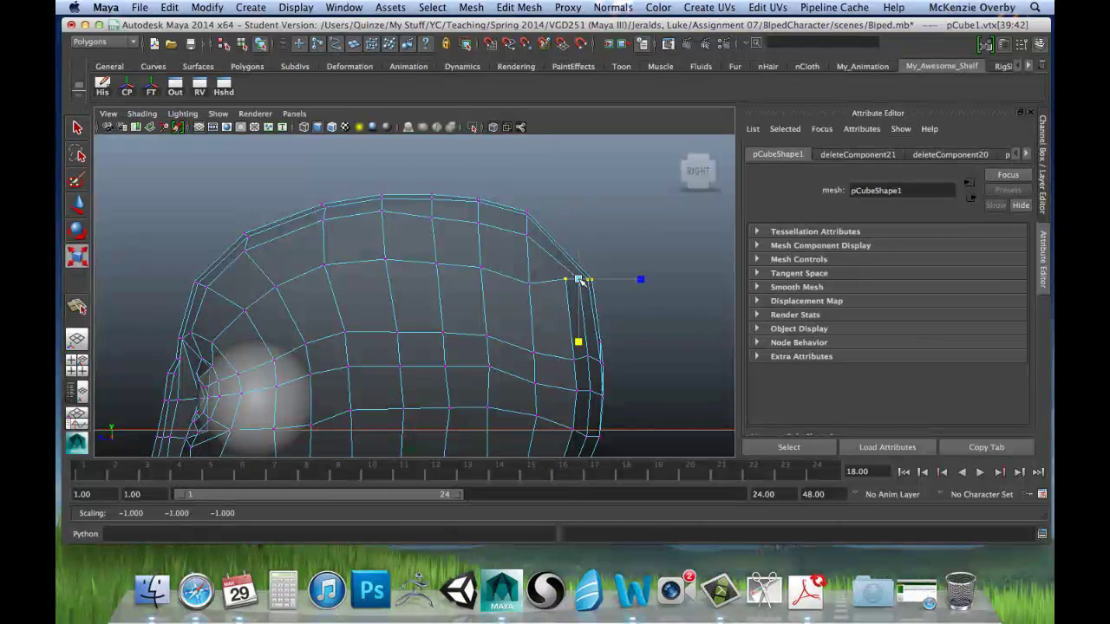
# Tilt the upper back corner row upward toward the rear and raise it to round the back of the crown.
pyautogui.press('e')
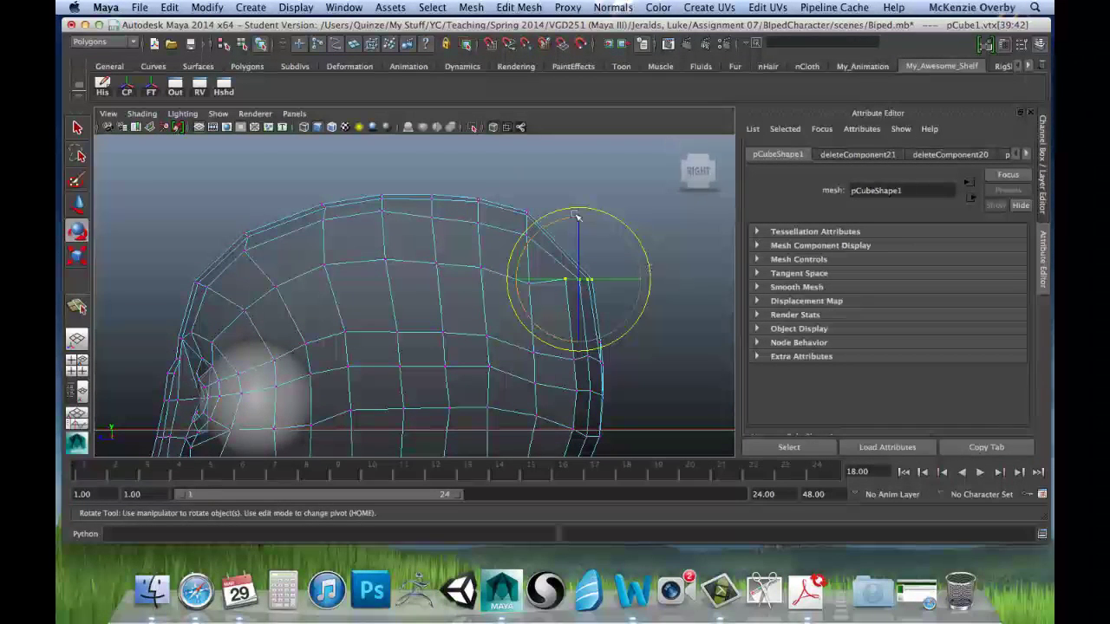
pyautogui.moveTo(560, 224); pyautogui.dragTo(581, 259)
pyautogui.press('w')
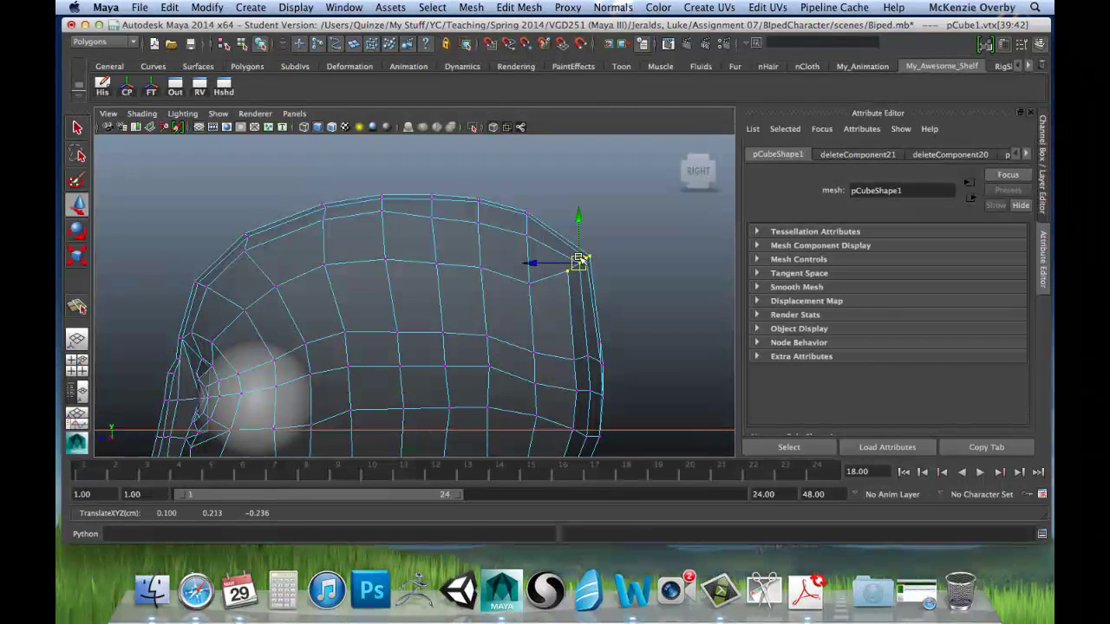
pyautogui.press('r')
pyautogui.press('e')
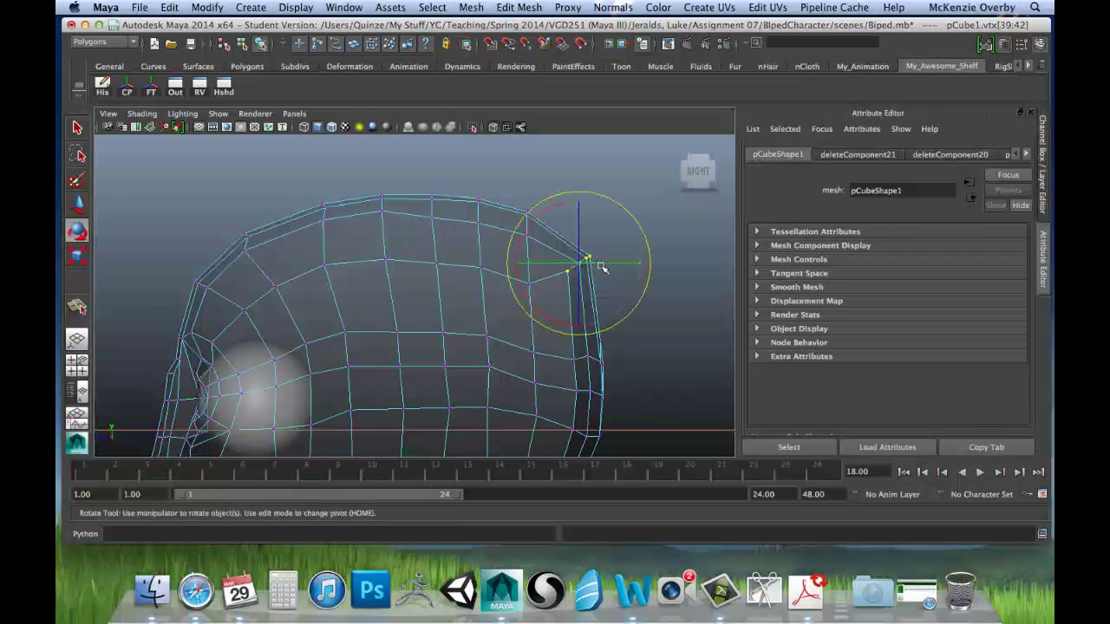
pyautogui.click(537, 305)
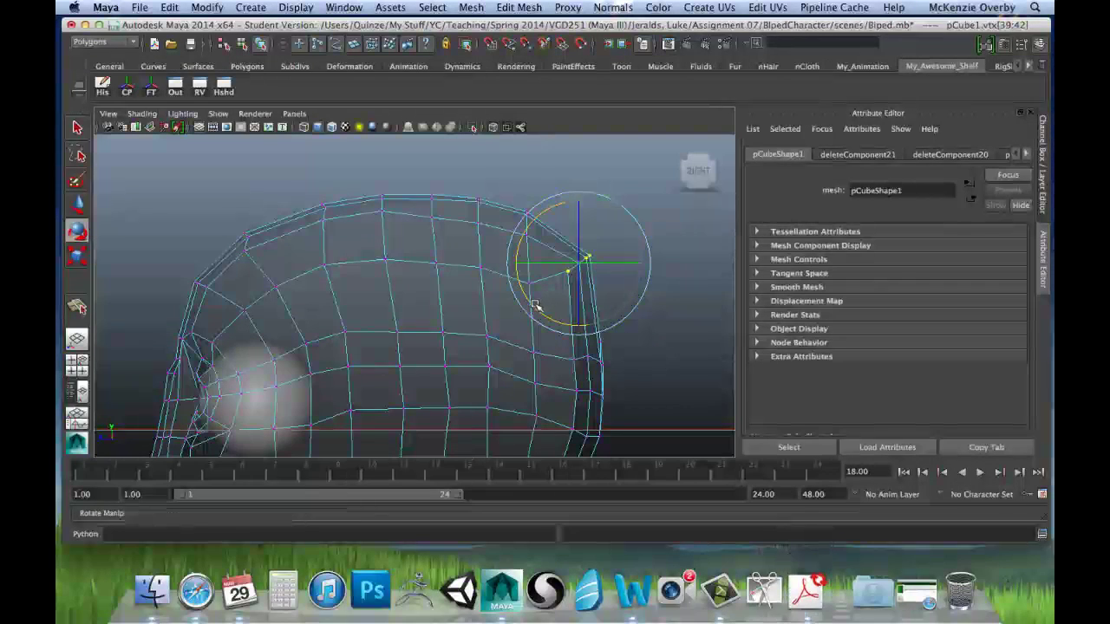
# Flatten the next vertex row down the back of the head vertically, and move it up and backward.
pyautogui.press('w')
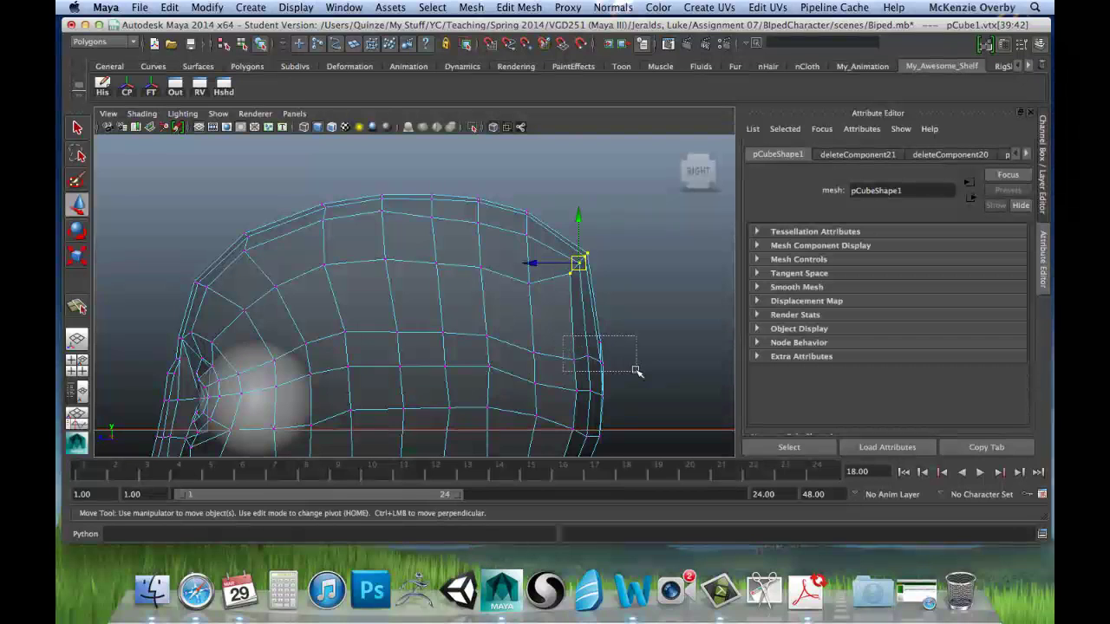
pyautogui.press('r')
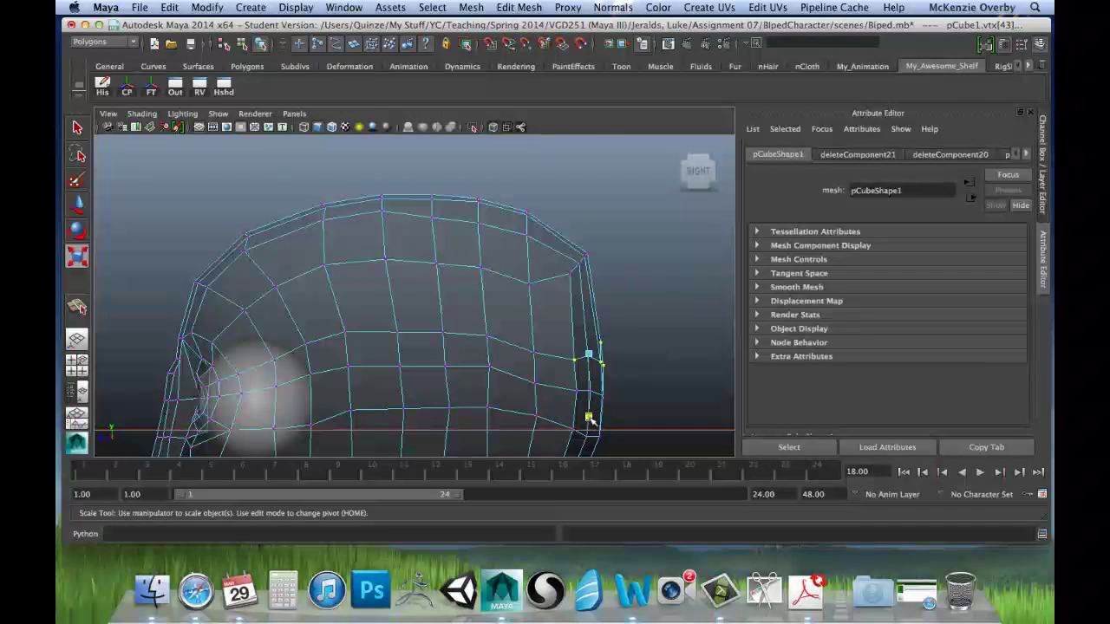
pyautogui.moveTo(590, 421); pyautogui.dragTo(590, 383)
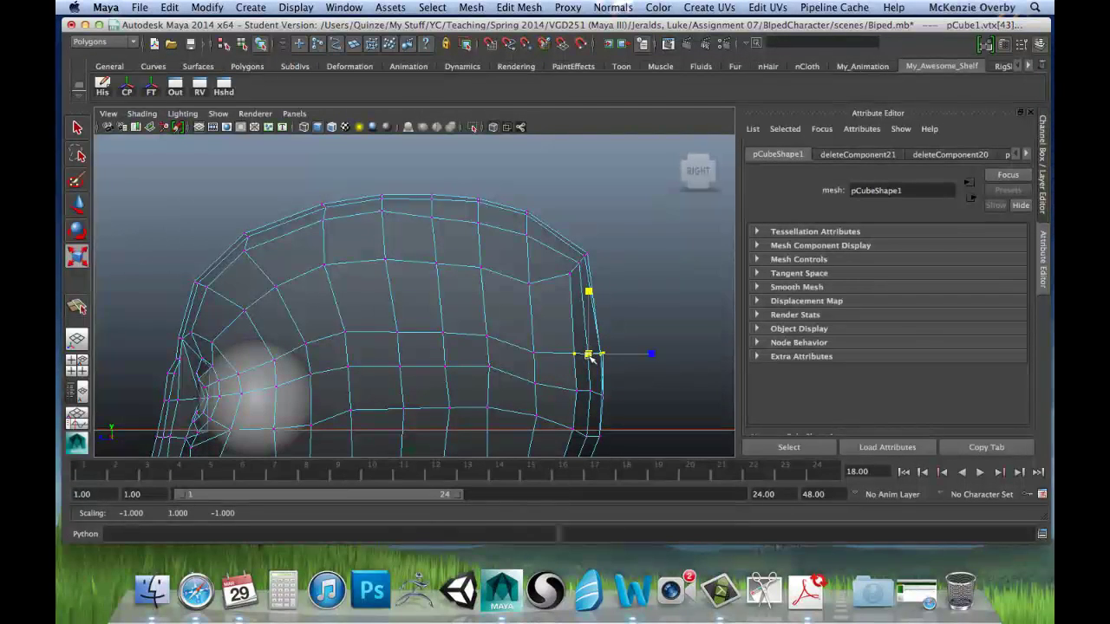
pyautogui.press('w')
pyautogui.moveTo(589, 353); pyautogui.dragTo(600, 319)
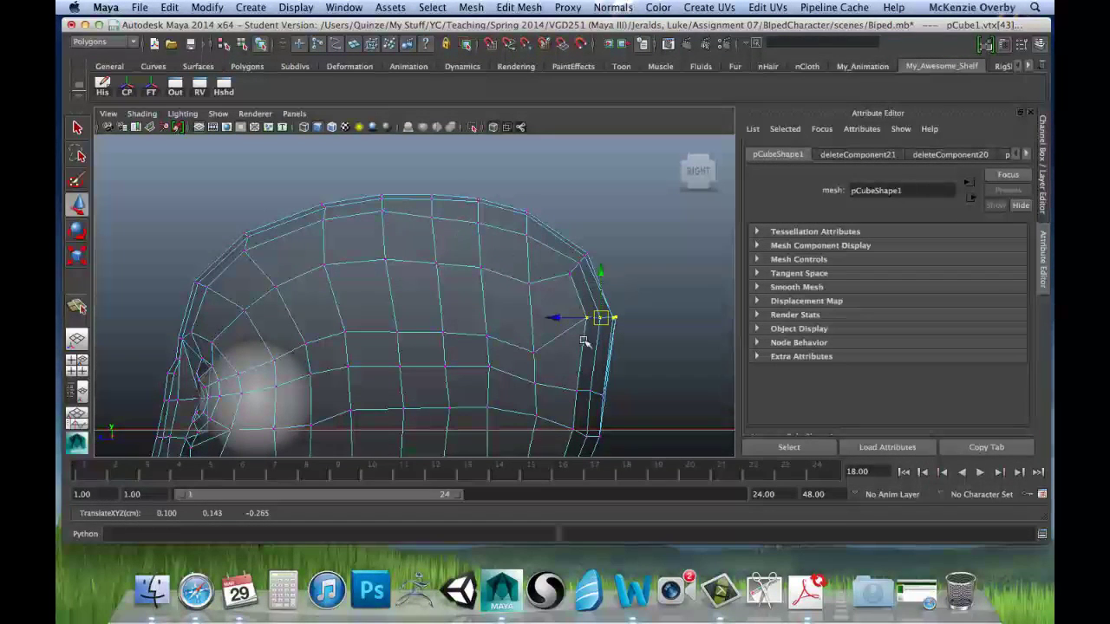
# Select the short vertex row at eye level on the back of the head and flatten it vertically.
pyautogui.keyDown('alt'); pyautogui.moveTo(641, 358); pyautogui.dragTo(637, 322, button='middle'); pyautogui.keyUp('alt')
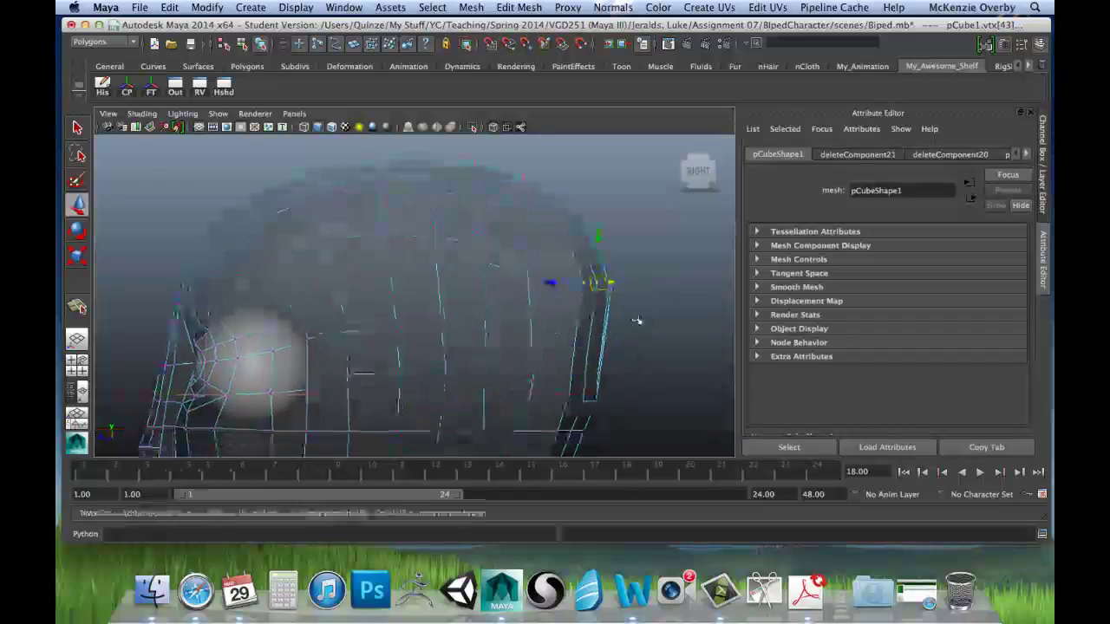
pyautogui.moveTo(561, 343); pyautogui.dragTo(626, 373)
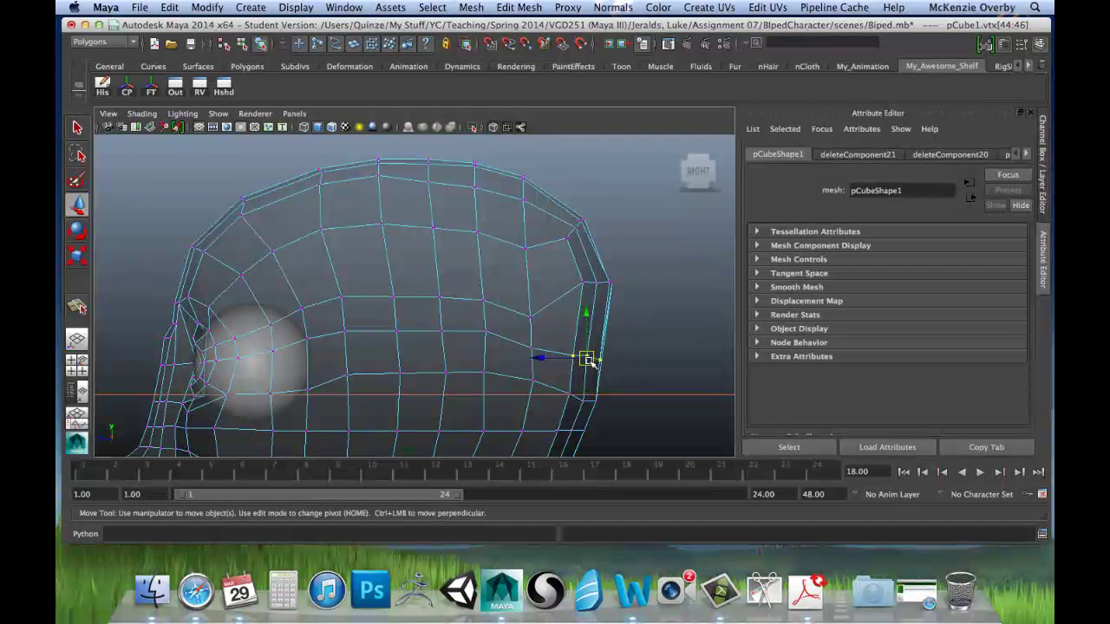
pyautogui.press('r')
pyautogui.moveTo(584, 422); pyautogui.dragTo(587, 420)
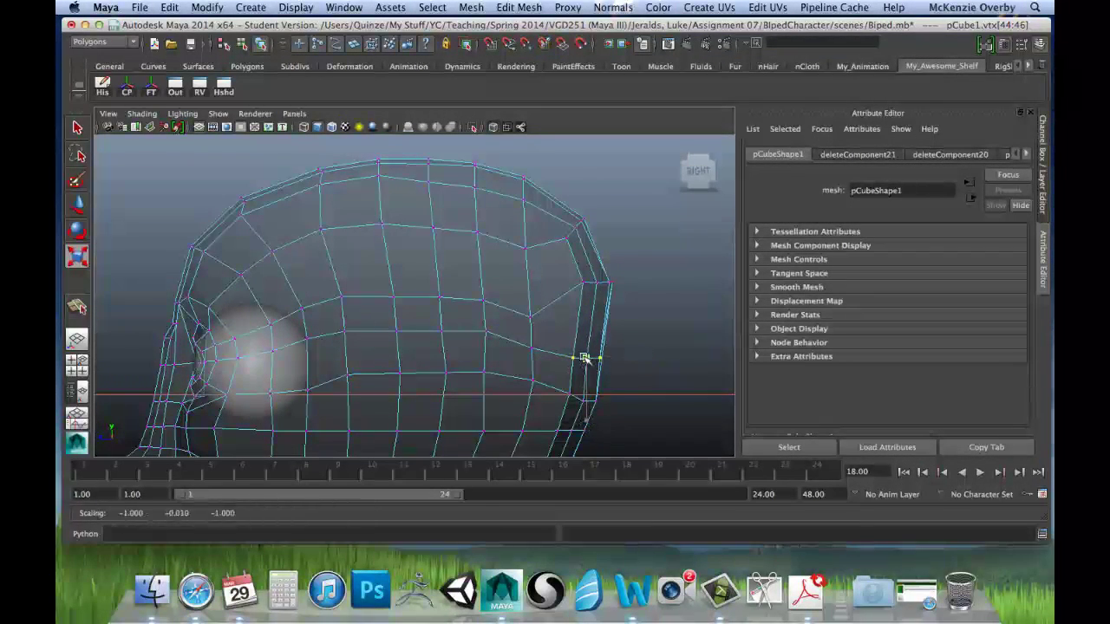
pyautogui.press('w')
pyautogui.moveTo(587, 358); pyautogui.dragTo(603, 348)
pyautogui.press('z')
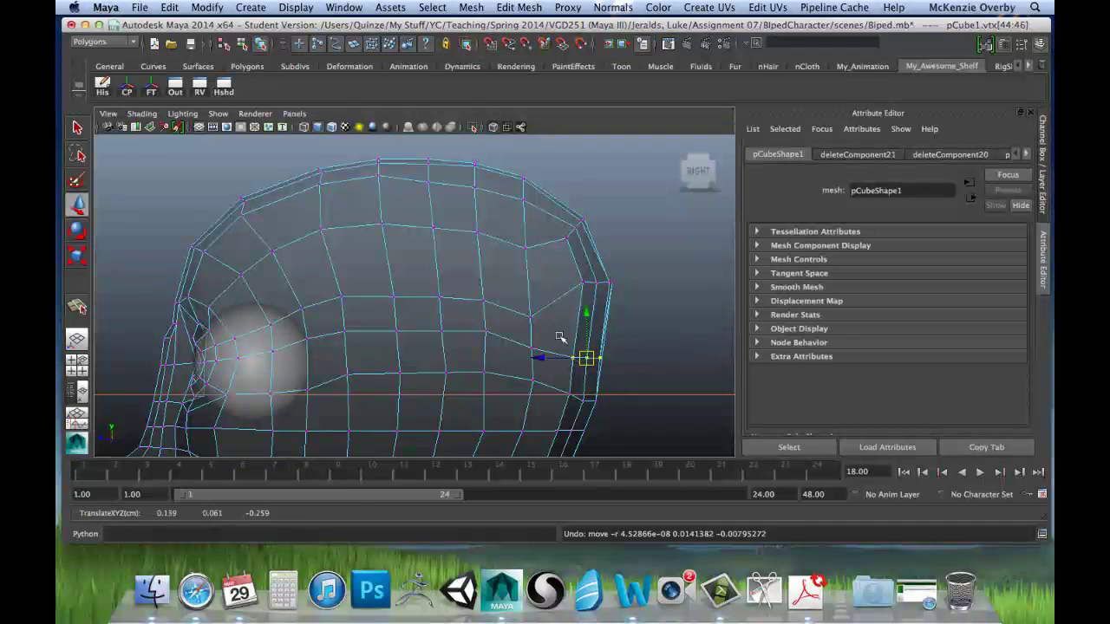
# Lower the stray vertex on the centre edge at the back of the head into line with the eye-level vertex row.
pyautogui.press('space')
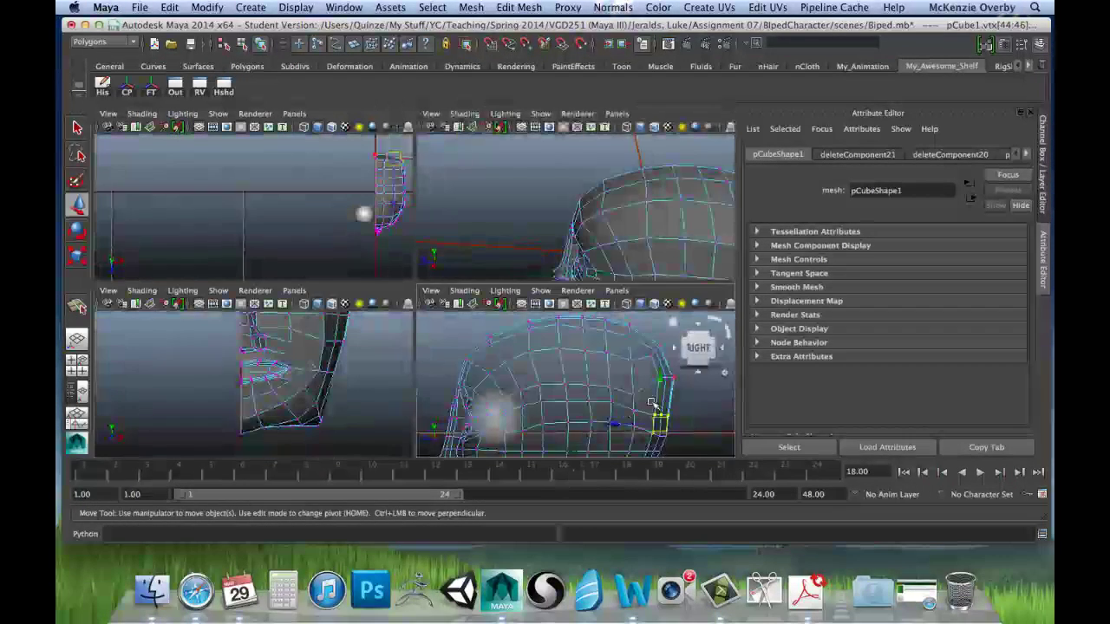
pyautogui.press('space')
pyautogui.keyDown('alt'); pyautogui.moveTo(639, 280); pyautogui.dragTo(478, 232); pyautogui.keyUp('alt')
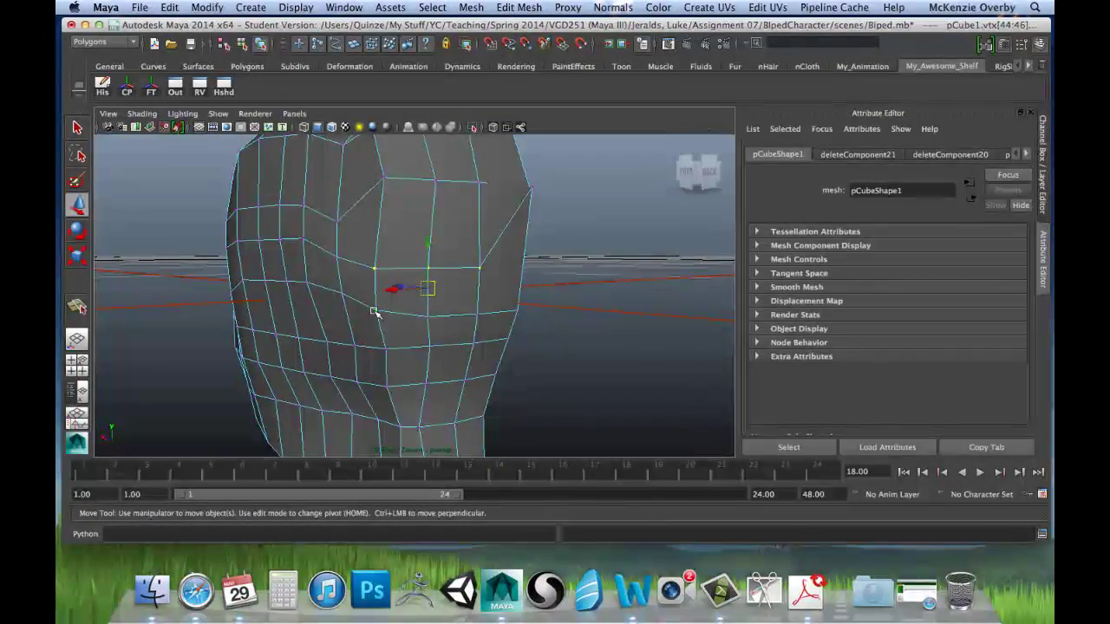
pyautogui.keyDown('shift'); pyautogui.click(375, 310); pyautogui.keyUp('shift')
pyautogui.click(532, 185)
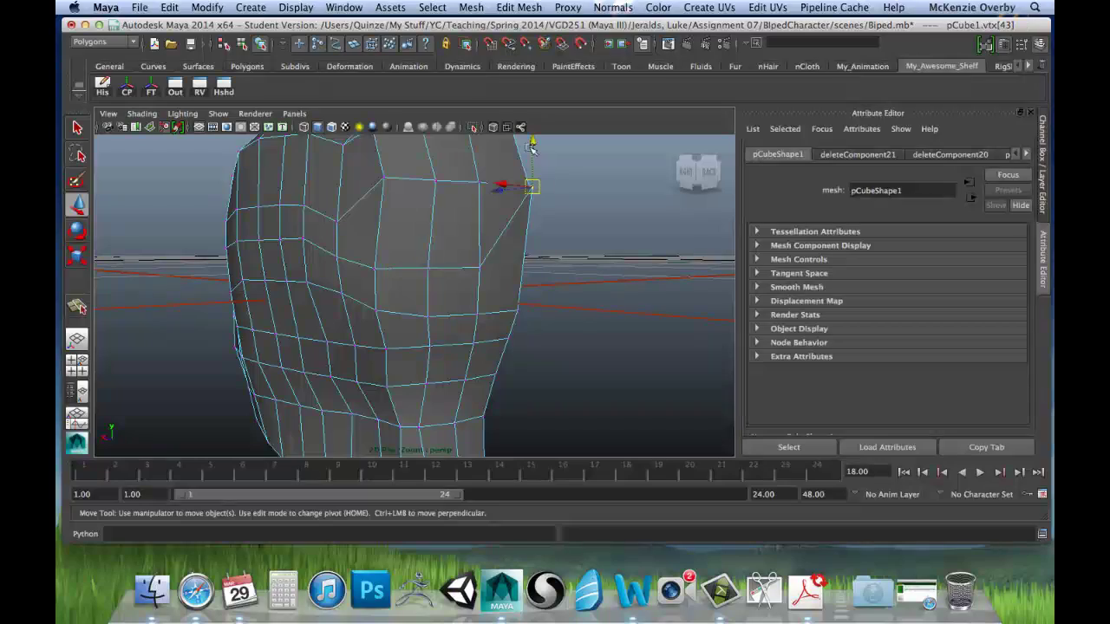
pyautogui.moveTo(532, 148); pyautogui.dragTo(530, 233)
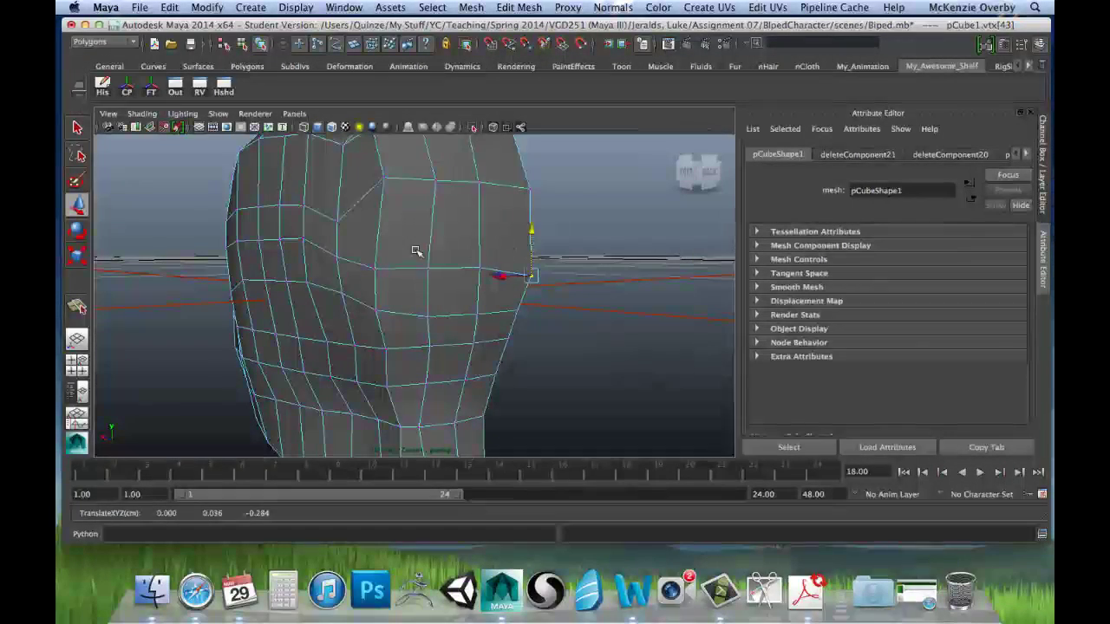
# Select the full four-vertex row at eye level on the back of the head, flatten it vertically and adjust its depth.
pyautogui.press('space')
pyautogui.press('space')
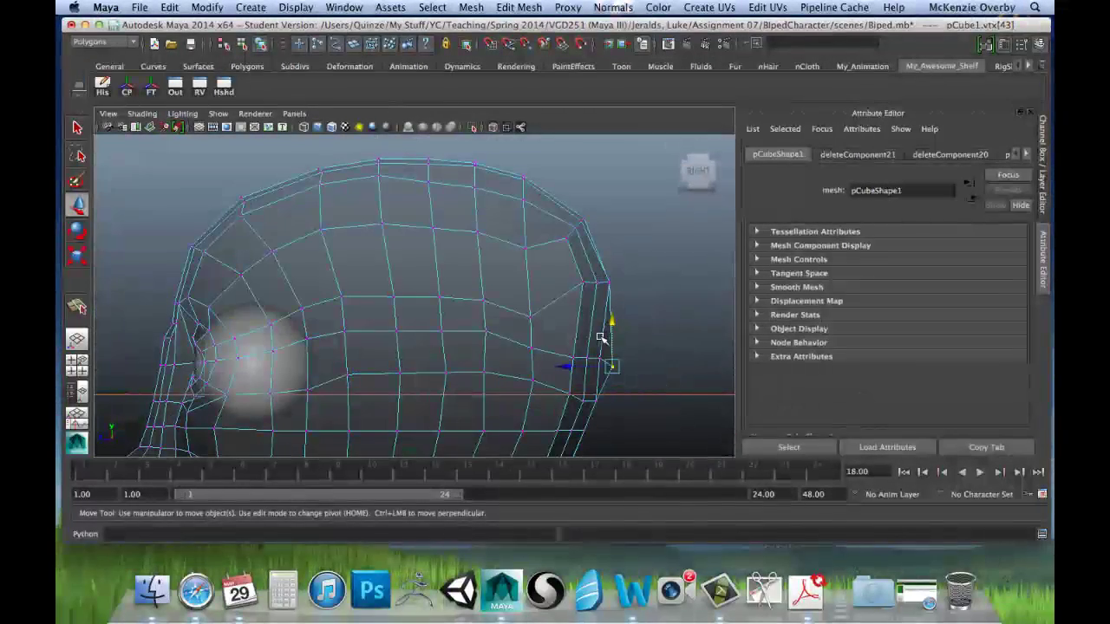
pyautogui.moveTo(565, 340); pyautogui.dragTo(634, 374)
pyautogui.press('r')
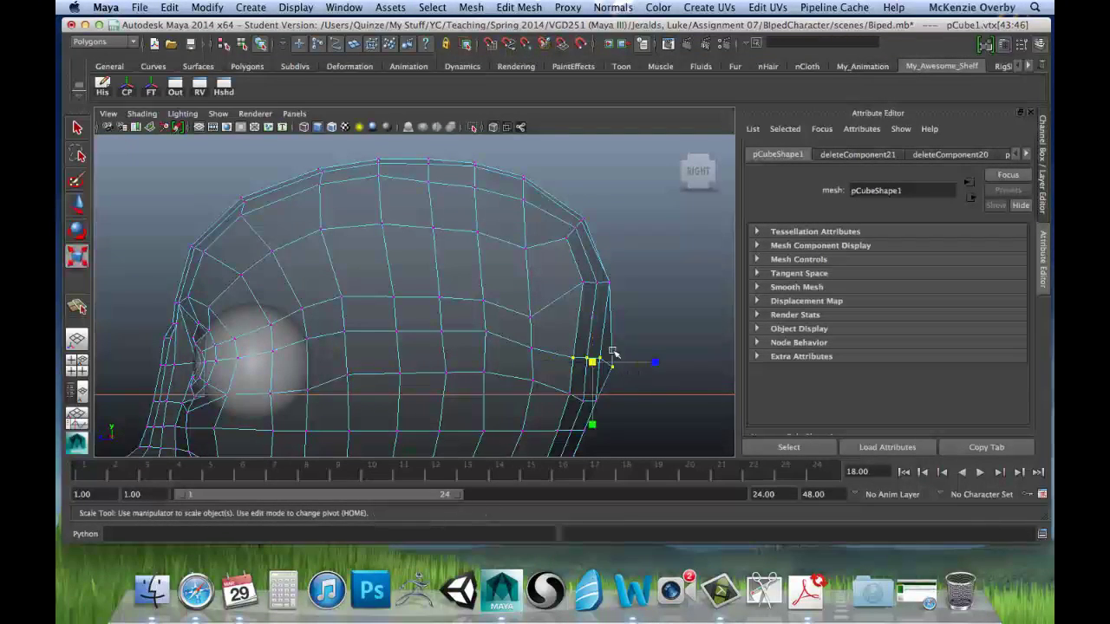
pyautogui.moveTo(592, 424); pyautogui.dragTo(593, 424)
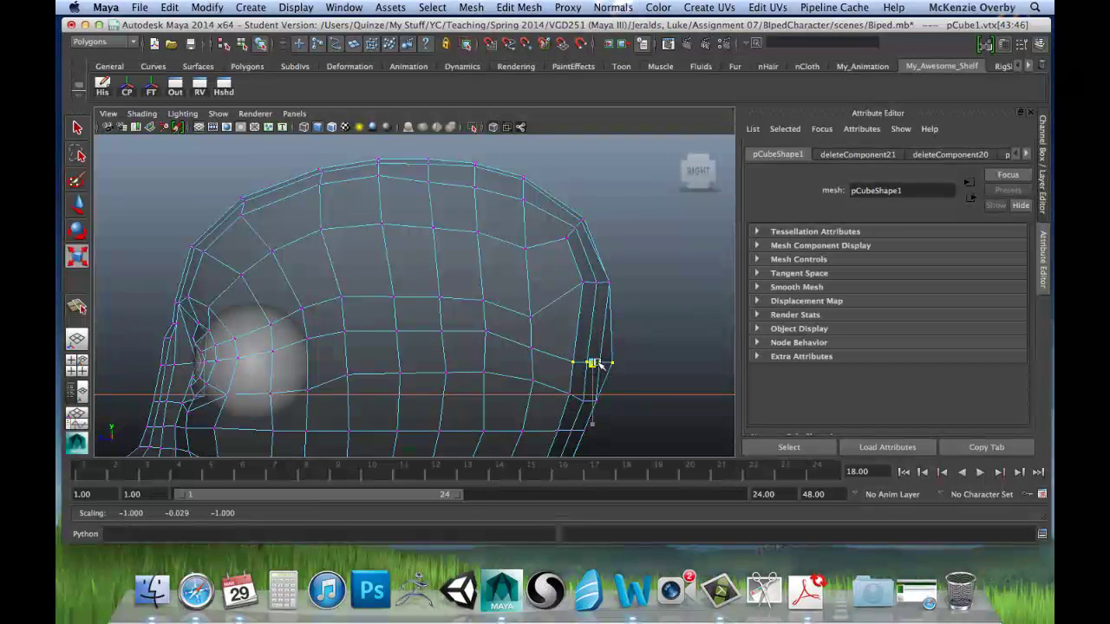
pyautogui.press('w')
pyautogui.moveTo(558, 364); pyautogui.dragTo(551, 363)
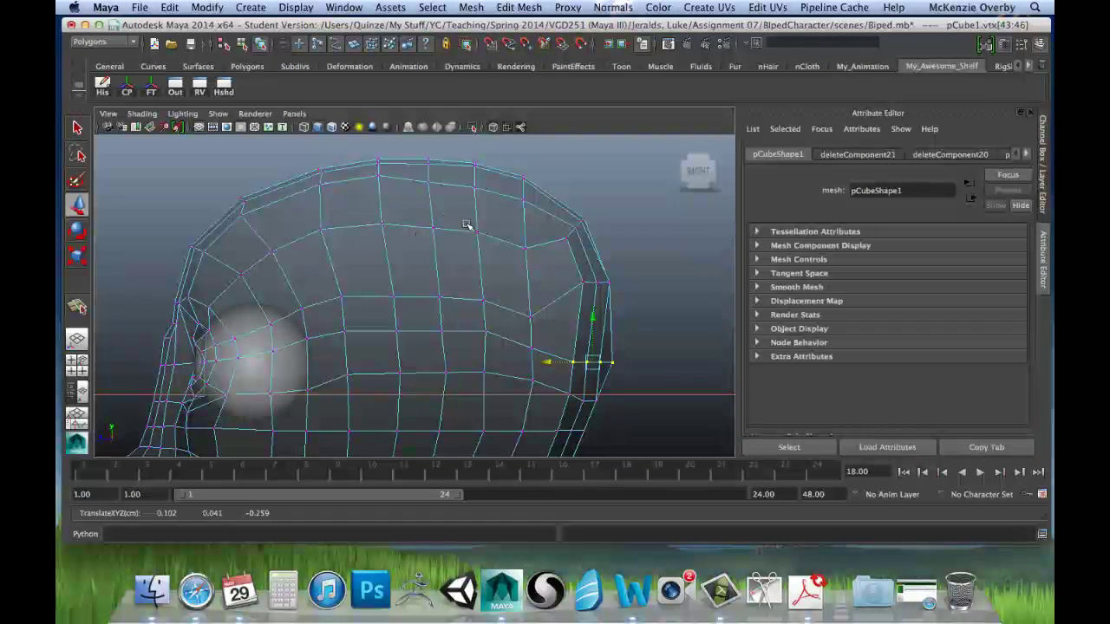
# Flatten the short vertex row just below eye level on the back of the head vertically and move it backward.
pyautogui.keyDown('alt'); pyautogui.moveTo(653, 371); pyautogui.dragTo(662, 277, button='middle'); pyautogui.keyUp('alt')
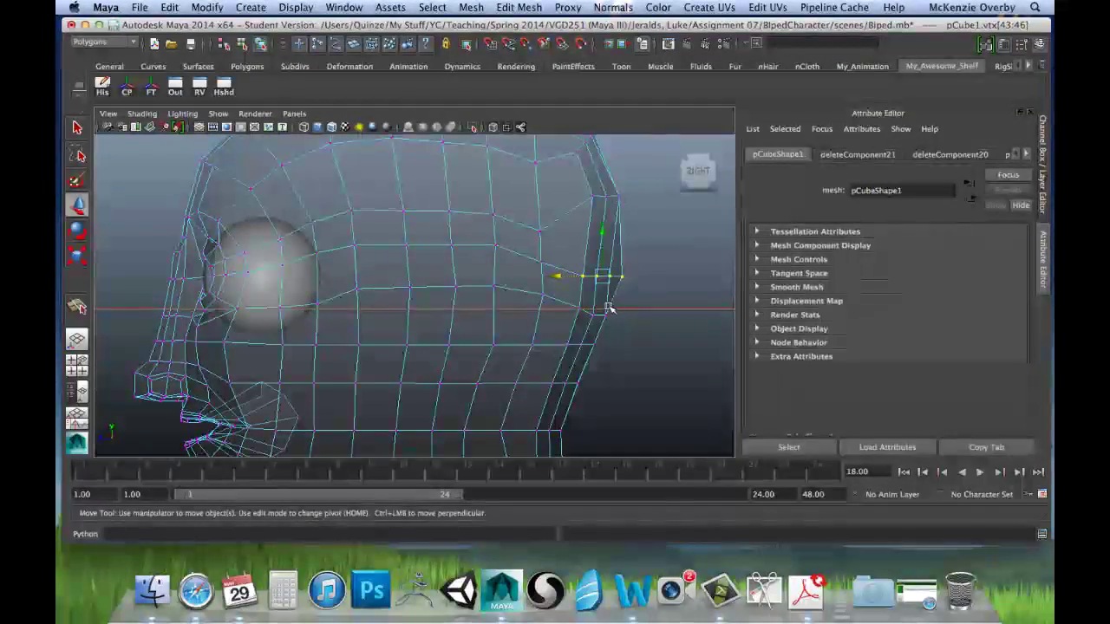
pyautogui.moveTo(577, 299); pyautogui.dragTo(616, 324)
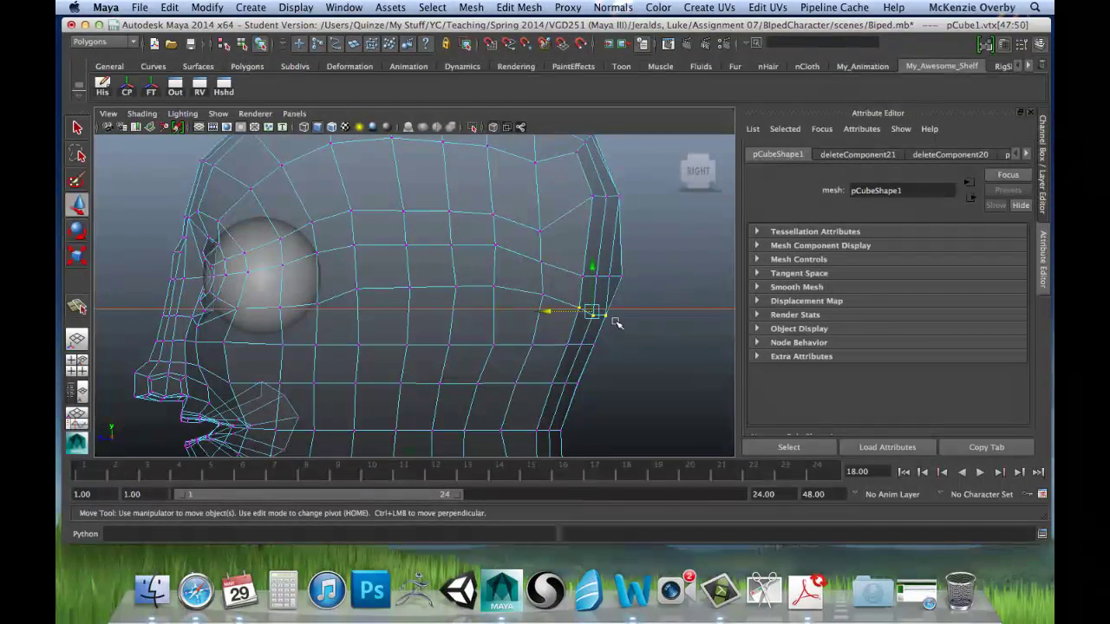
pyautogui.press('r')
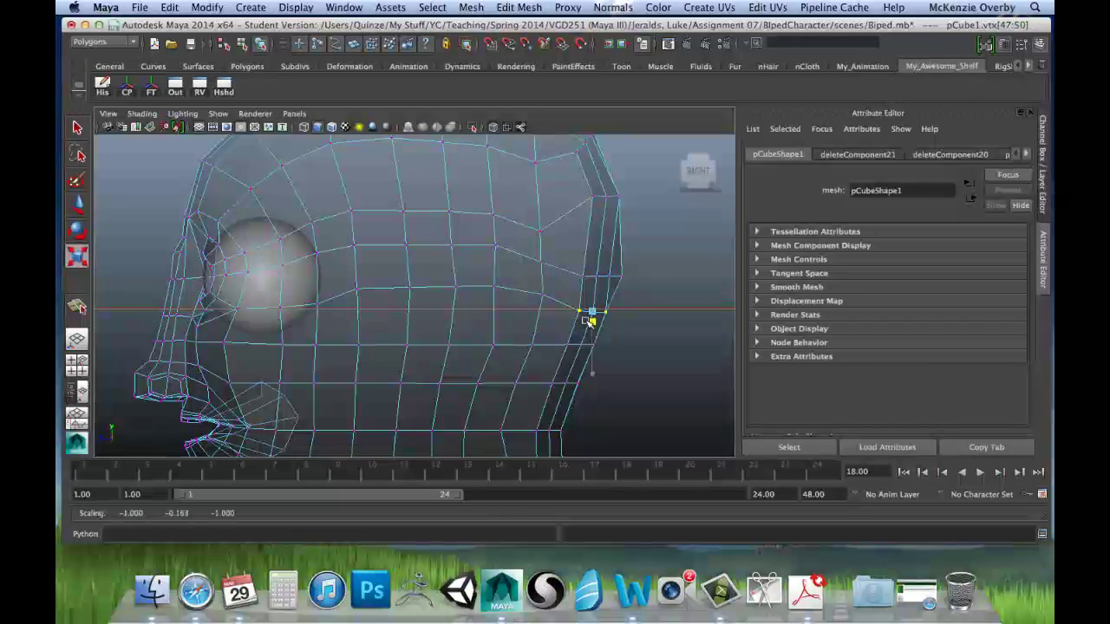
pyautogui.press('w')
pyautogui.moveTo(565, 315); pyautogui.dragTo(560, 320)
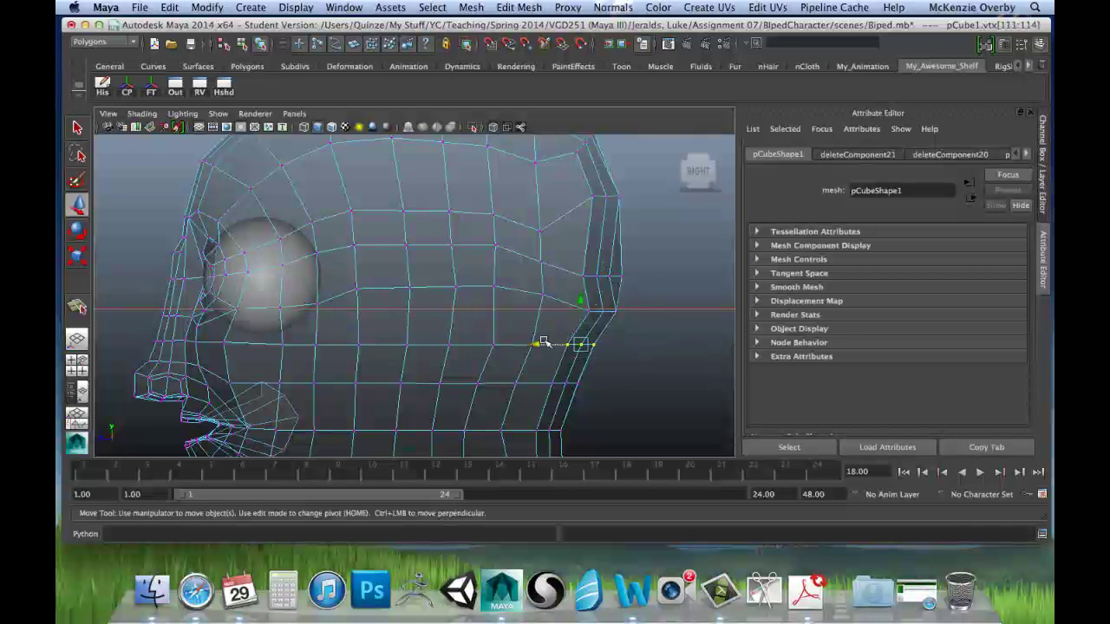
# Shift the next two short vertex rows toward the nape backward to smooth the lower back-of-head outline.
pyautogui.moveTo(544, 343); pyautogui.dragTo(587, 397)
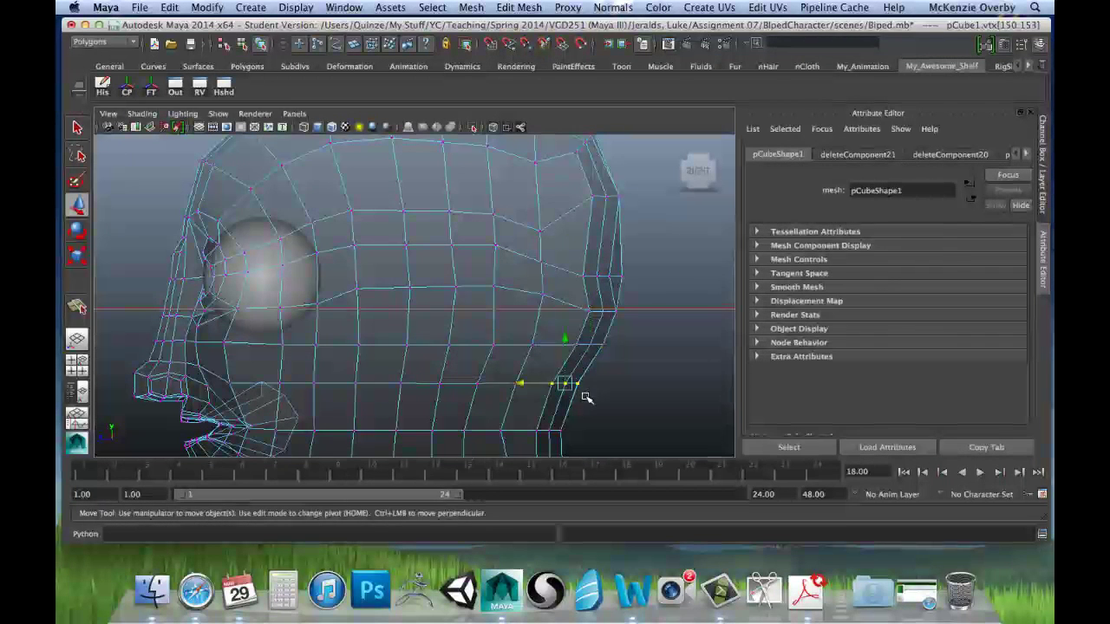
pyautogui.keyDown('alt'); pyautogui.moveTo(527, 384); pyautogui.dragTo(586, 392, button='middle'); pyautogui.keyUp('alt')
pyautogui.moveTo(528, 316); pyautogui.dragTo(526, 316)
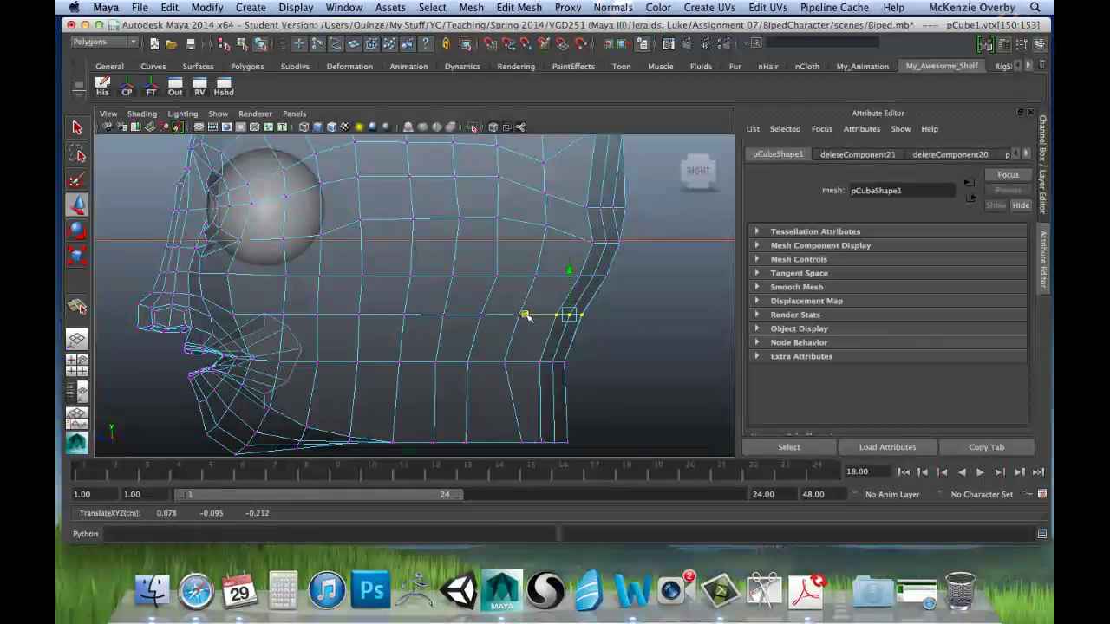
pyautogui.keyDown('alt'); pyautogui.moveTo(592, 322); pyautogui.dragTo(593, 367, button='middle'); pyautogui.keyUp('alt')
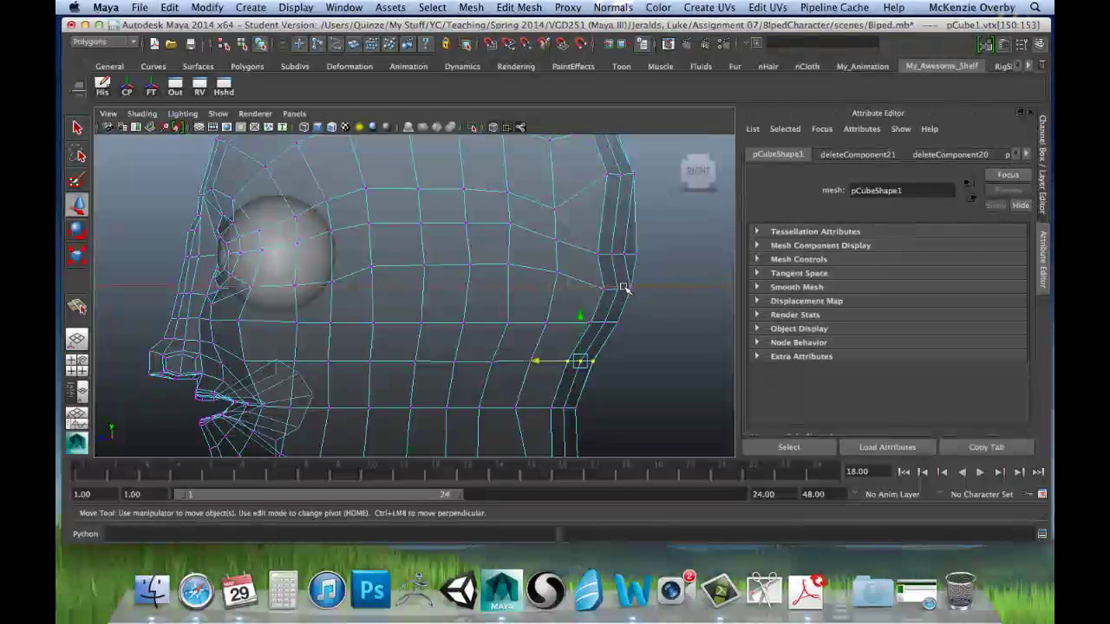
pyautogui.keyDown('alt'); pyautogui.moveTo(626, 282); pyautogui.dragTo(570, 382, button='middle'); pyautogui.keyUp('alt')
pyautogui.keyDown('alt'); pyautogui.moveTo(570, 381); pyautogui.dragTo(595, 369, button='right'); pyautogui.keyUp('alt')
pyautogui.keyDown('alt'); pyautogui.moveTo(595, 369); pyautogui.dragTo(672, 396, button='middle'); pyautogui.keyUp('alt')
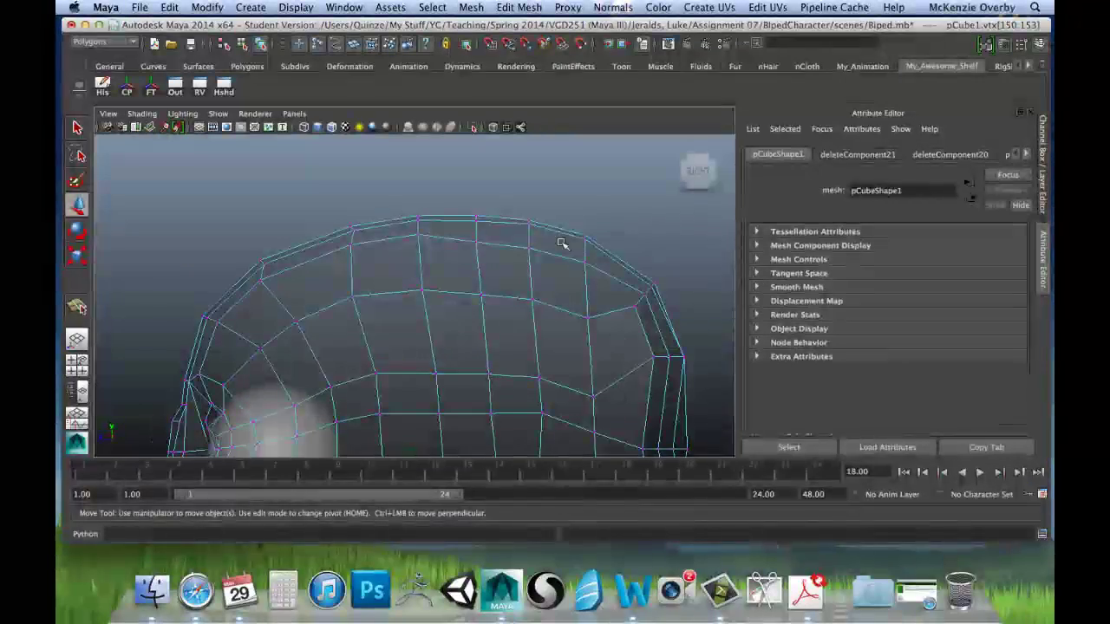
# Shift the two upper-forehead vertices beside the head's centerline so they follow the profile curve.
pyautogui.keyDown('alt'); pyautogui.moveTo(285, 302); pyautogui.dragTo(344, 239); pyautogui.keyUp('alt')
pyautogui.click(348, 241)
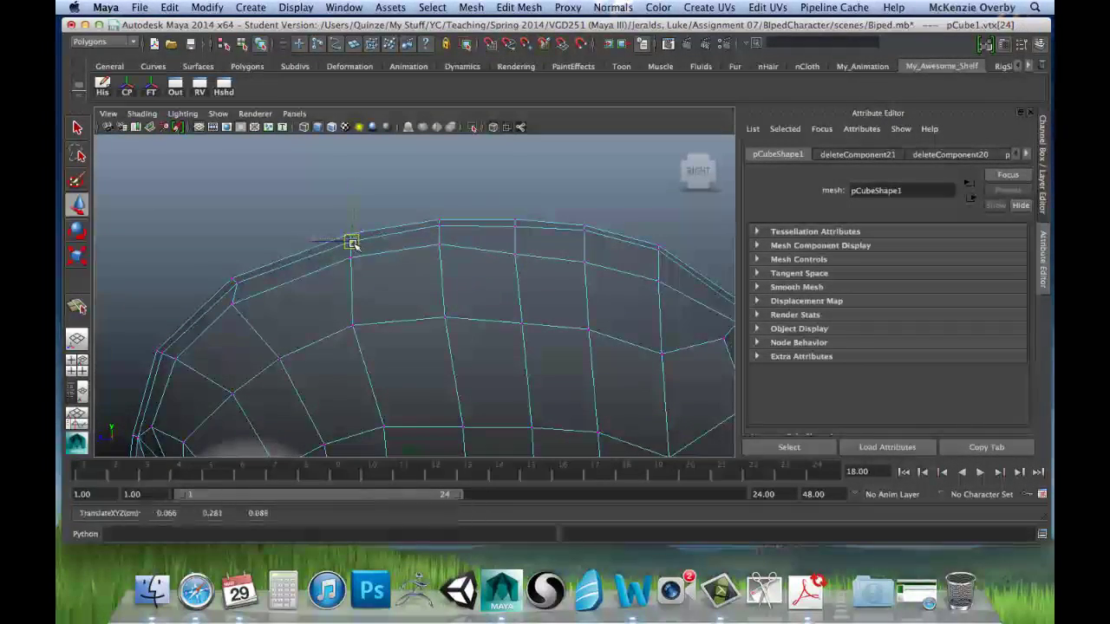
pyautogui.click(237, 284)
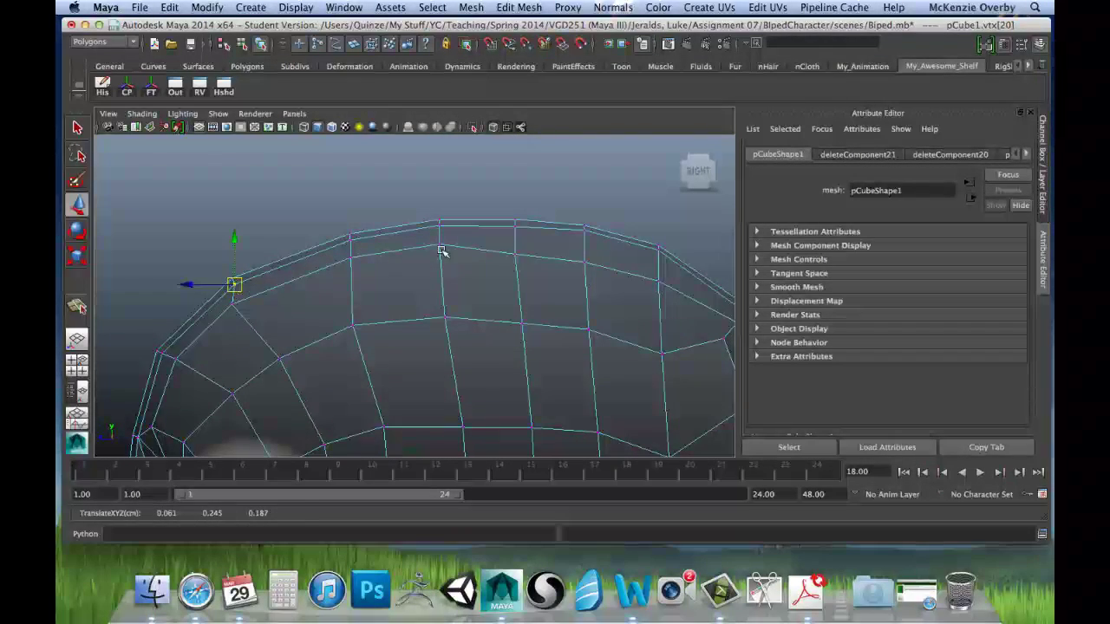
# Move the vertices beside the centerline down the back of the head outward, close to the rear outline.
pyautogui.keyDown('alt'); pyautogui.moveTo(441, 251); pyautogui.dragTo(433, 315); pyautogui.keyUp('alt')
pyautogui.click(483, 316)
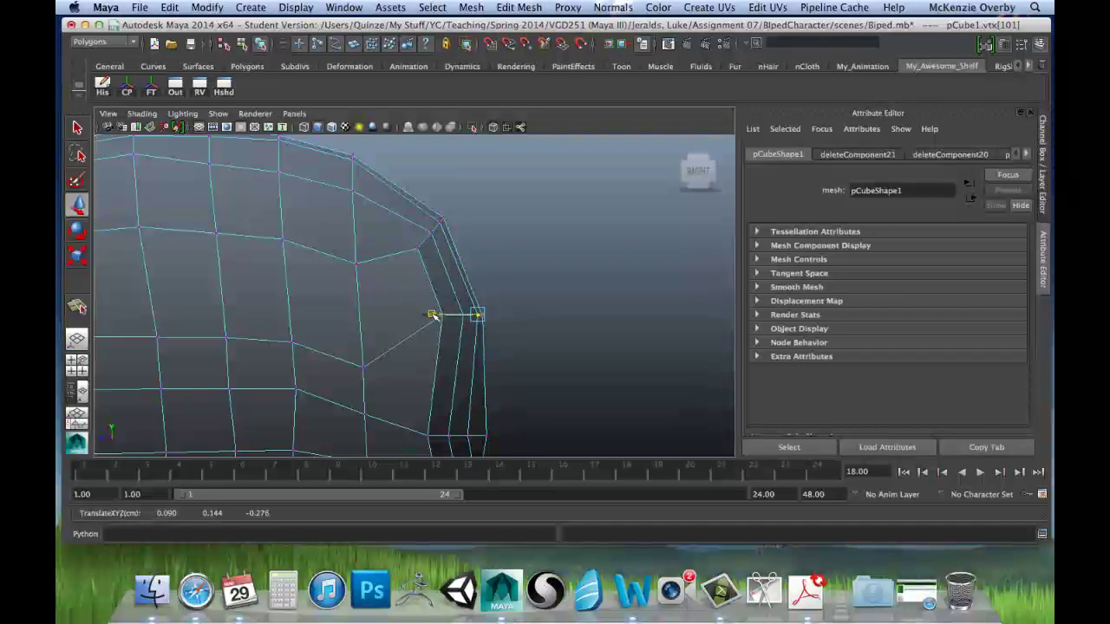
pyautogui.keyDown('alt'); pyautogui.moveTo(539, 332); pyautogui.dragTo(543, 267, button='middle'); pyautogui.keyUp('alt')
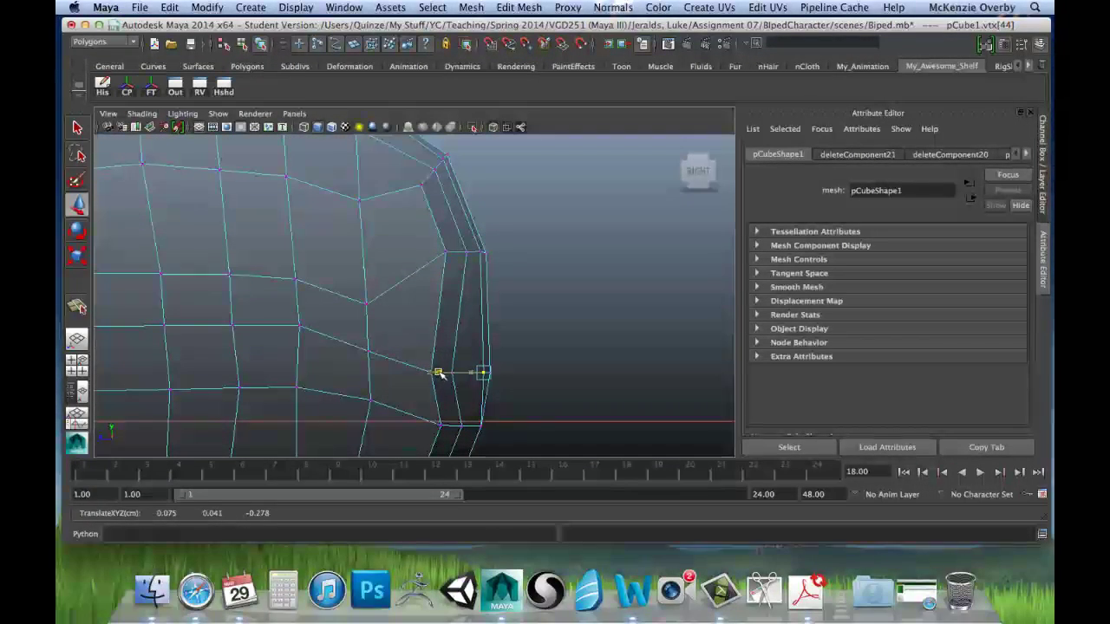
pyautogui.keyDown('alt'); pyautogui.moveTo(526, 373); pyautogui.dragTo(540, 313, button='middle'); pyautogui.keyUp('alt')
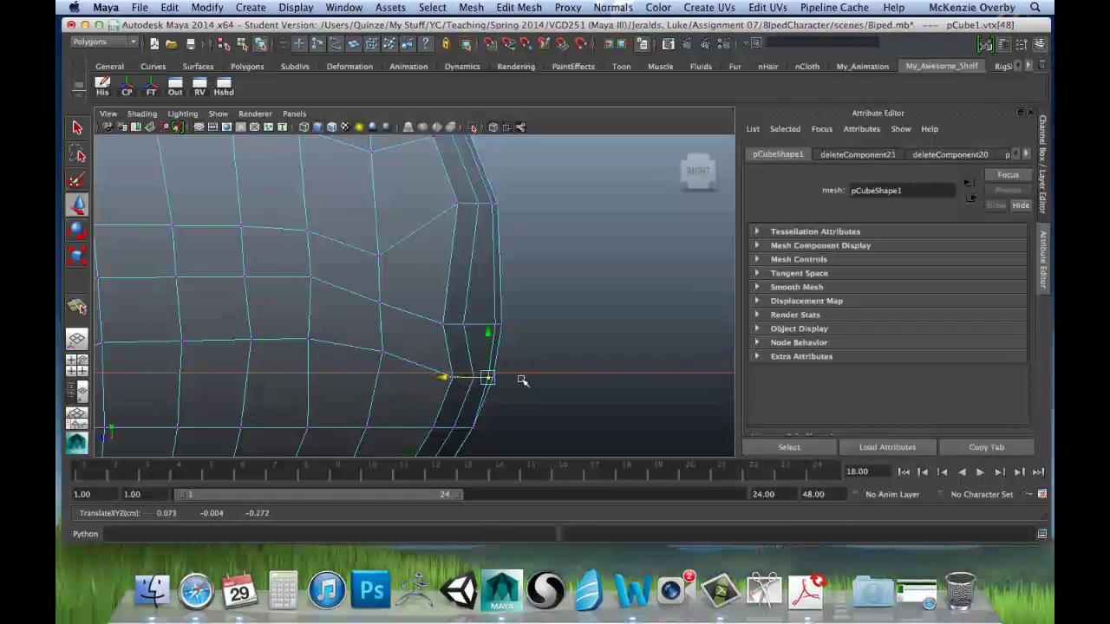
pyautogui.keyDown('alt'); pyautogui.moveTo(522, 380); pyautogui.dragTo(503, 367, button='middle'); pyautogui.keyUp('alt')
pyautogui.click(485, 379)
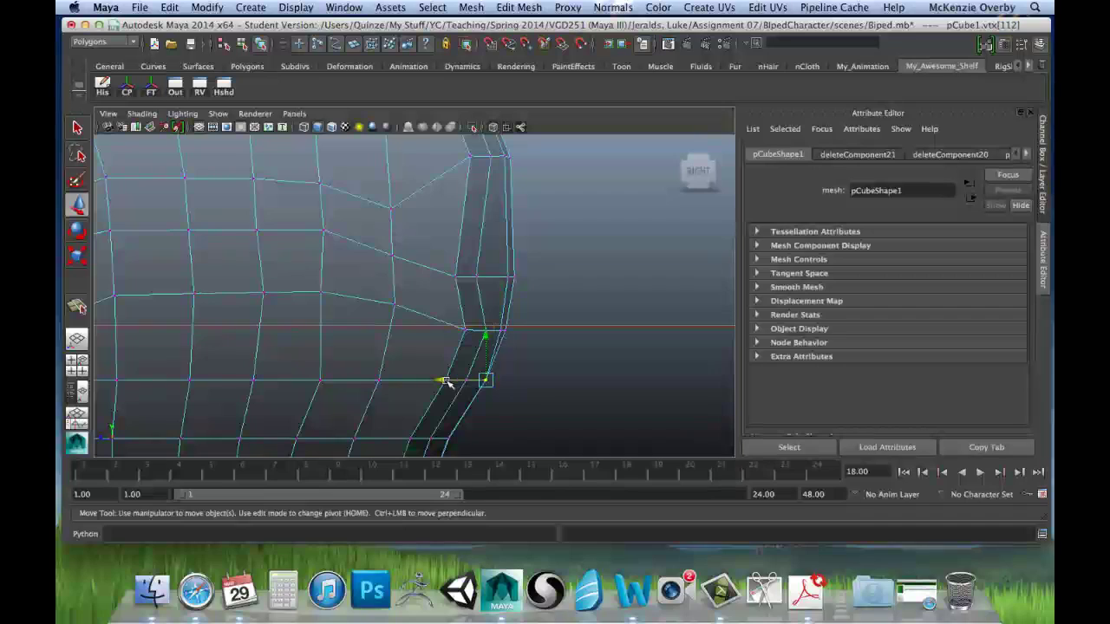
# Raise the rear crown vertices in the loop just inside the outline so they follow the curve of the skull.
pyautogui.keyDown('alt'); pyautogui.moveTo(537, 328); pyautogui.dragTo(627, 340); pyautogui.keyUp('alt')
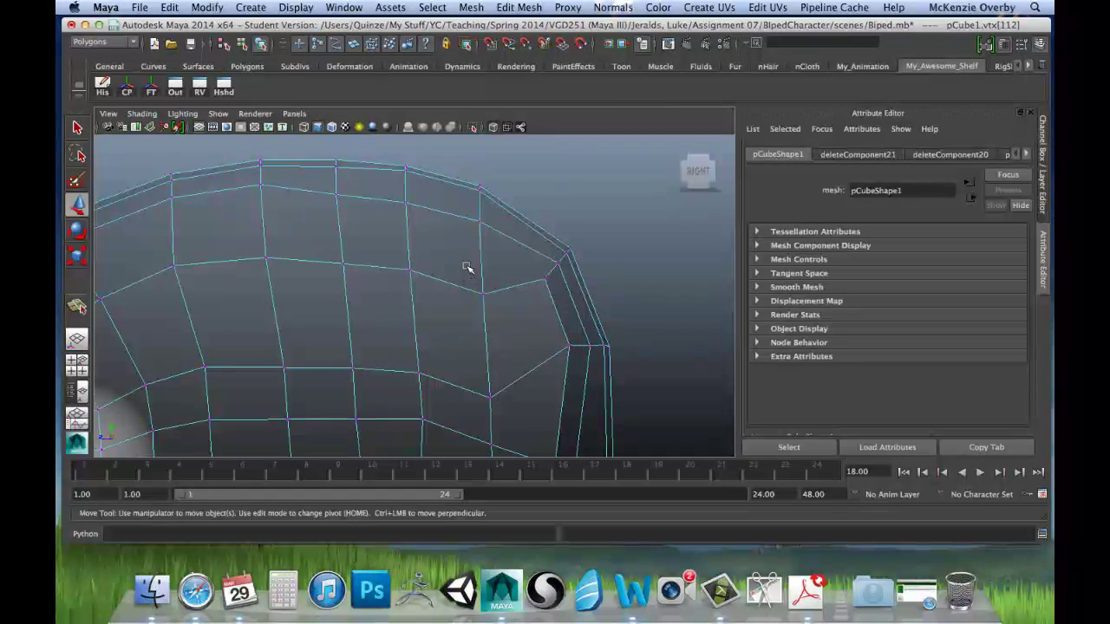
pyautogui.keyDown('alt'); pyautogui.moveTo(502, 234); pyautogui.dragTo(509, 270, button='middle'); pyautogui.keyUp('alt')
pyautogui.scroll(-10, 446, 278)
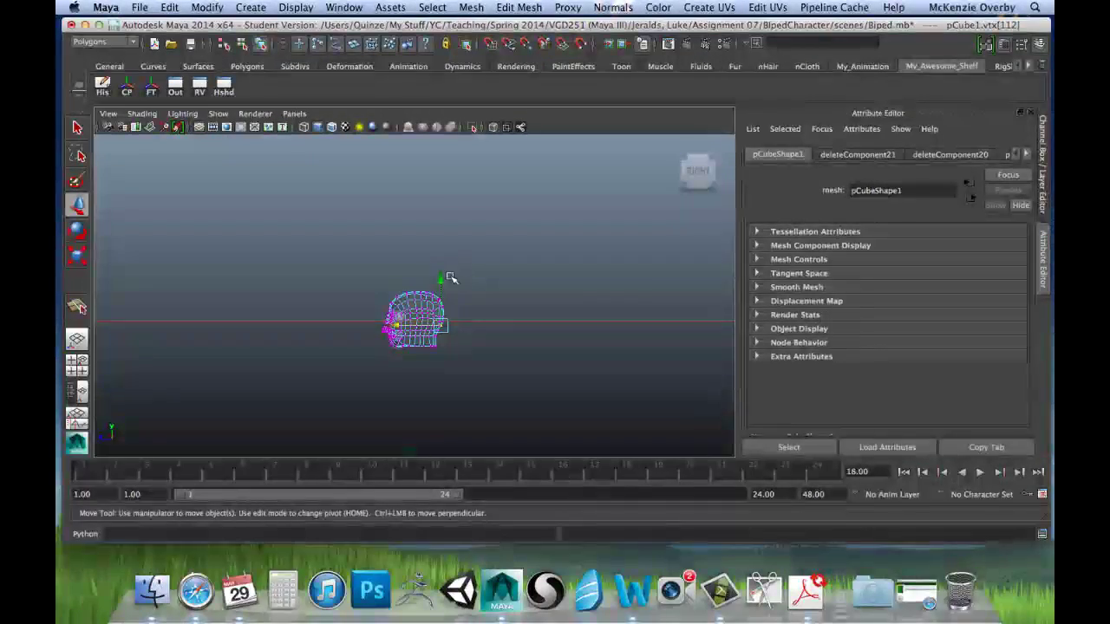
pyautogui.scroll(10, 441, 285)
pyautogui.click(463, 279)
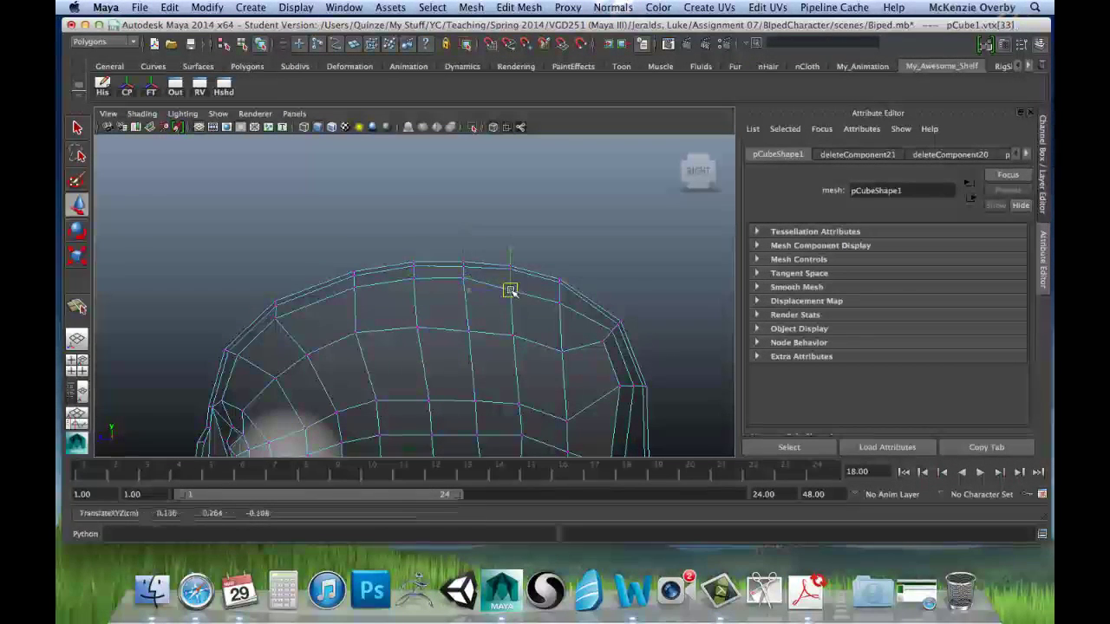
pyautogui.moveTo(511, 291); pyautogui.dragTo(511, 283)
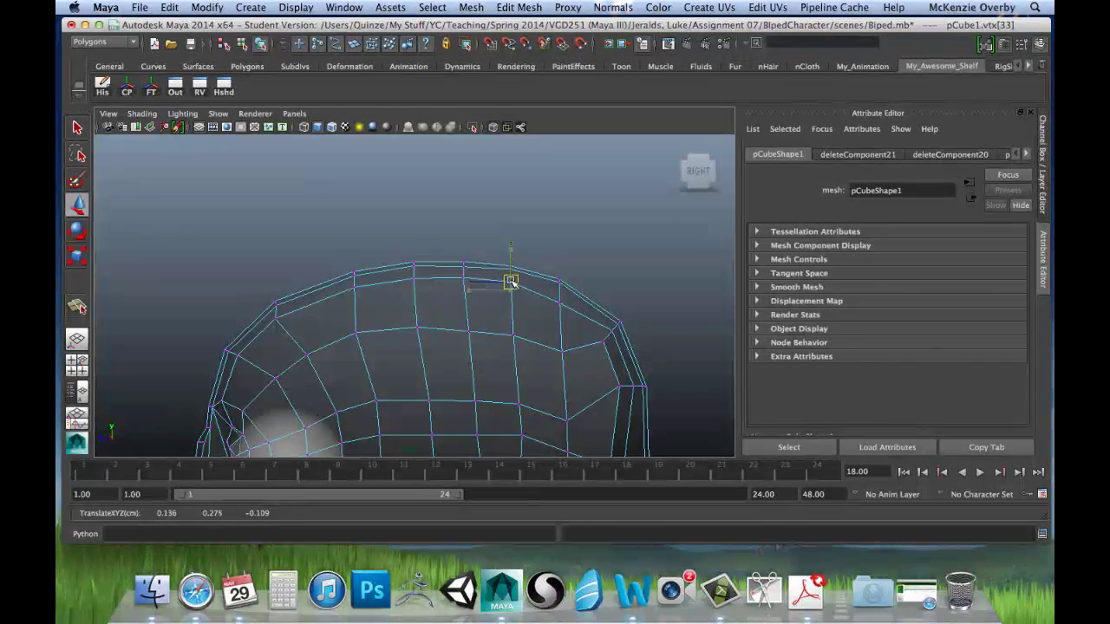
pyautogui.click(559, 297)
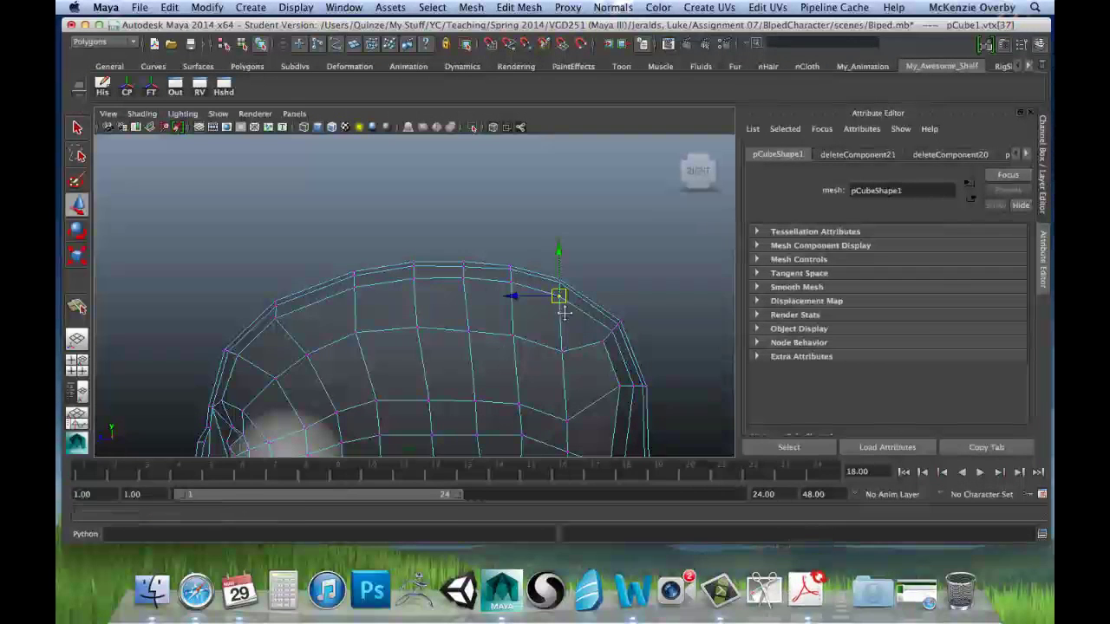
# Move the mid-height vertex at the back of the head outward so its edge loop runs parallel to the rear outline.
pyautogui.keyDown('alt'); pyautogui.moveTo(562, 299); pyautogui.dragTo(530, 247, button='middle'); pyautogui.keyUp('alt')
pyautogui.keyDown('alt'); pyautogui.moveTo(607, 313); pyautogui.dragTo(571, 254, button='middle'); pyautogui.keyUp('alt')
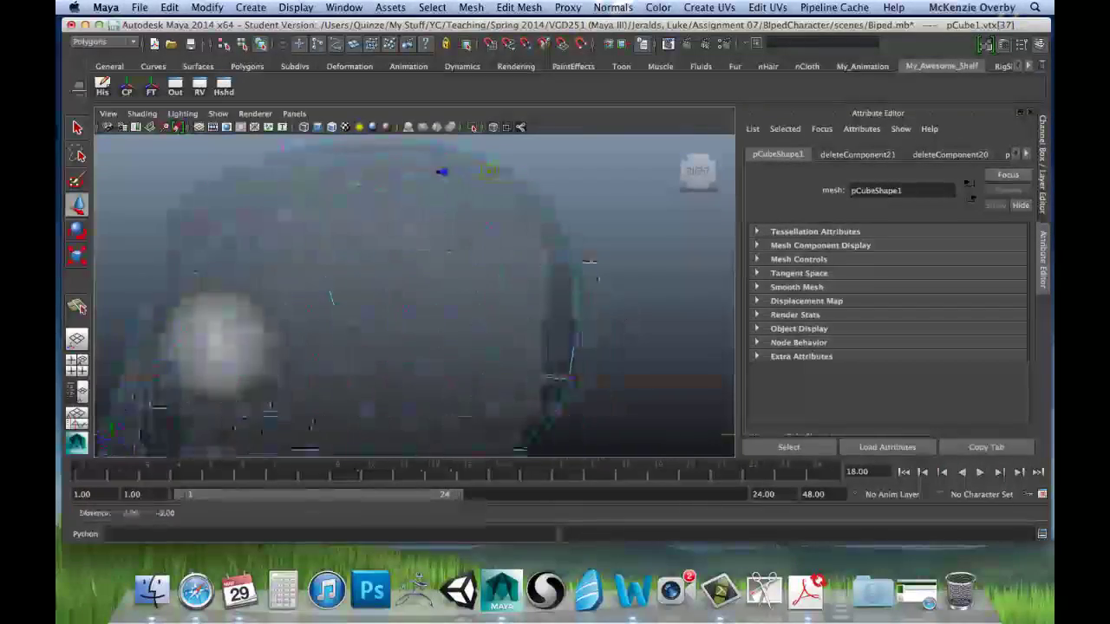
pyautogui.scroll(-10, 575, 307)
pyautogui.scroll(10, 575, 306)
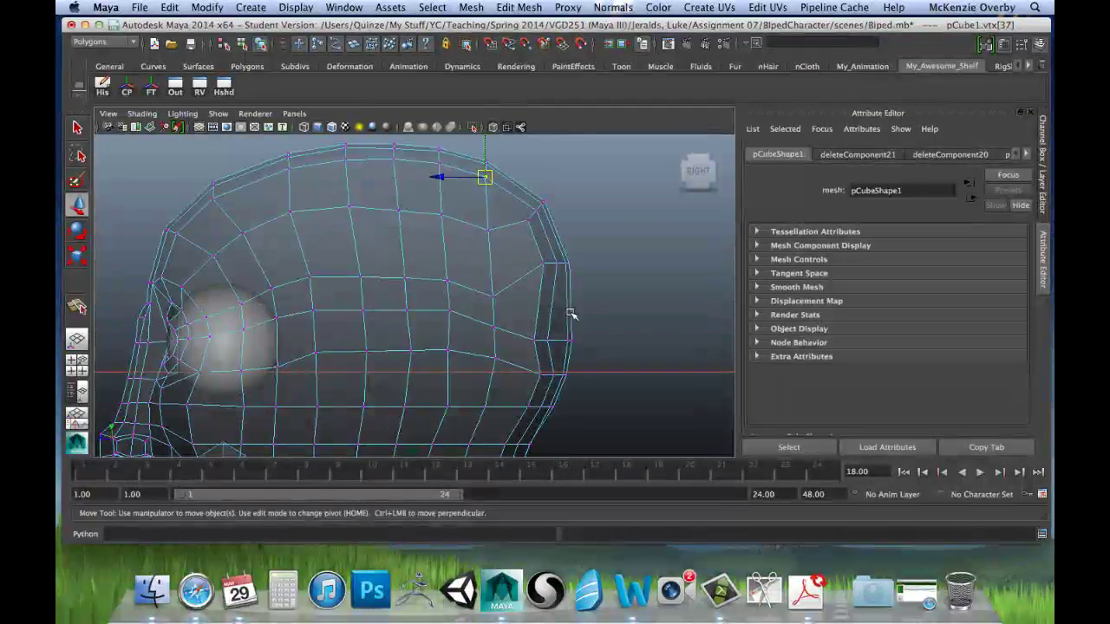
pyautogui.scroll(3, 556, 286)
pyautogui.scroll(-10, 560, 295)
pyautogui.scroll(10, 558, 293)
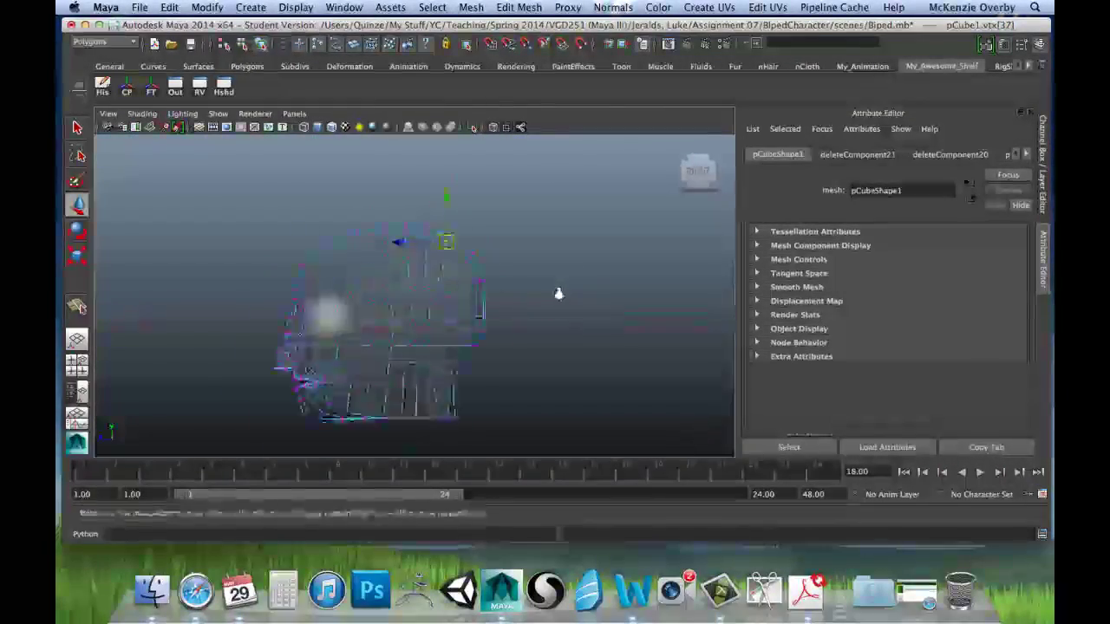
pyautogui.scroll(2, 559, 293)
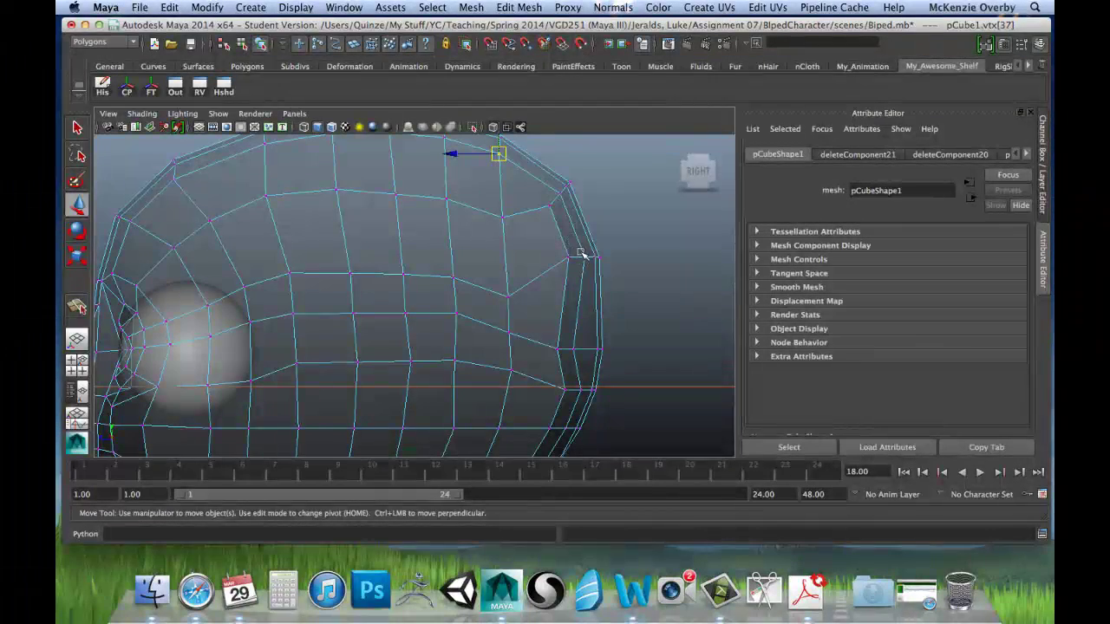
pyautogui.moveTo(572, 352); pyautogui.dragTo(586, 352)
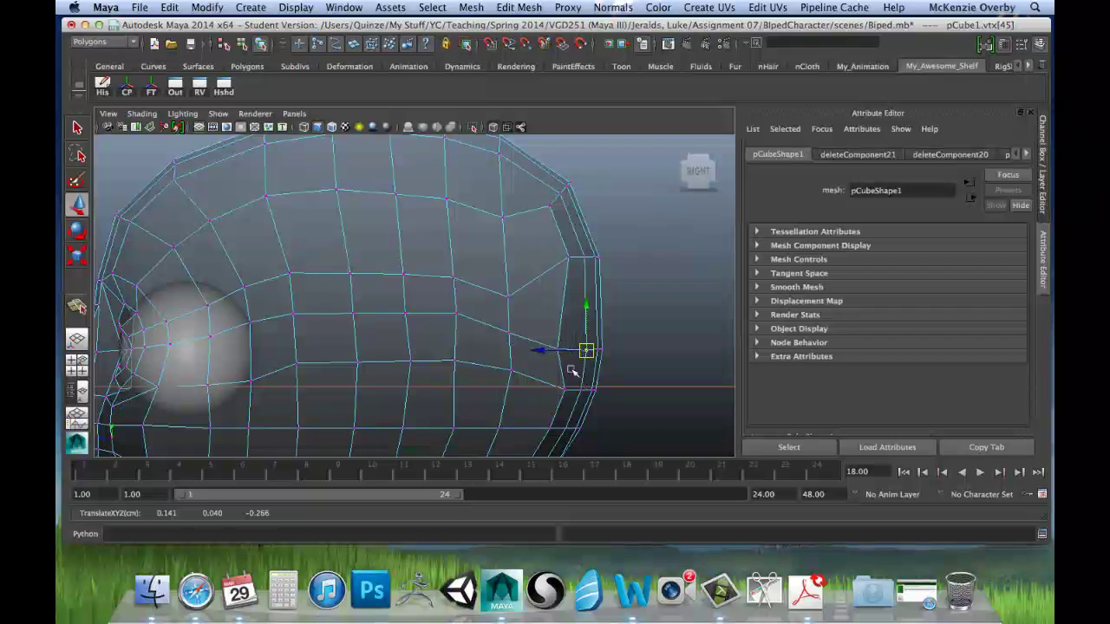
# Pull the two upper vertices of the inner rear loop forward and down to round off the back corner of the head.
pyautogui.moveTo(539, 197)
pyautogui.mouseDown()
pyautogui.moveTo(558, 216)
pyautogui.moveTo(540, 216)
pyautogui.mouseUp()
pyautogui.click(563, 257)
pyautogui.moveTo(564, 255); pyautogui.dragTo(556, 271)
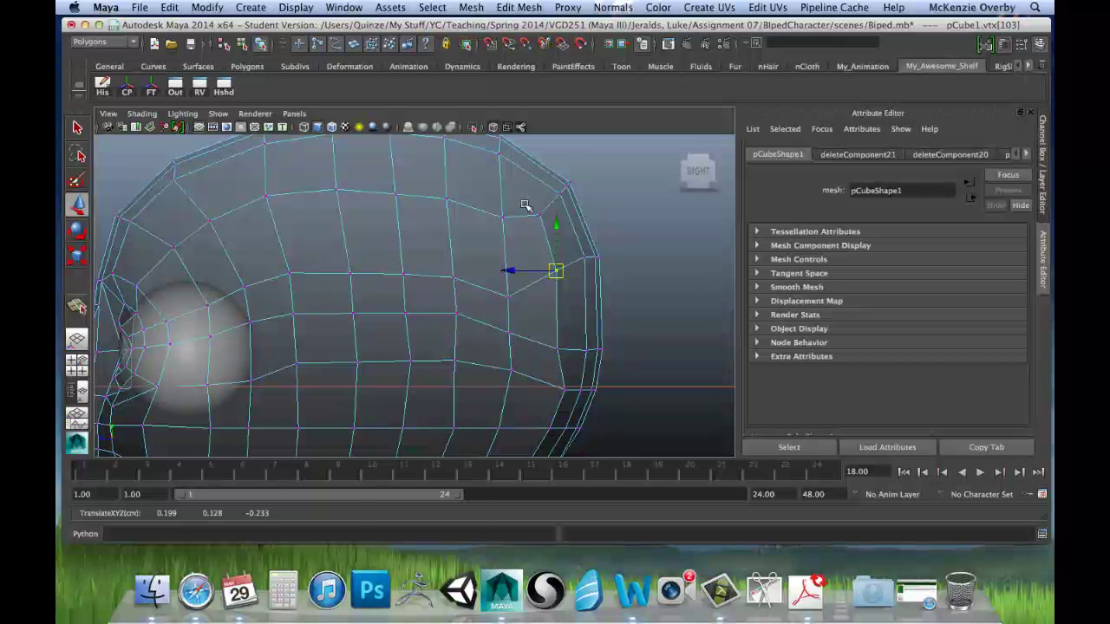
pyautogui.click(539, 216)
# Raise the two rear vertices of the row below the crown to continue the rounded arc.
pyautogui.click(503, 217)
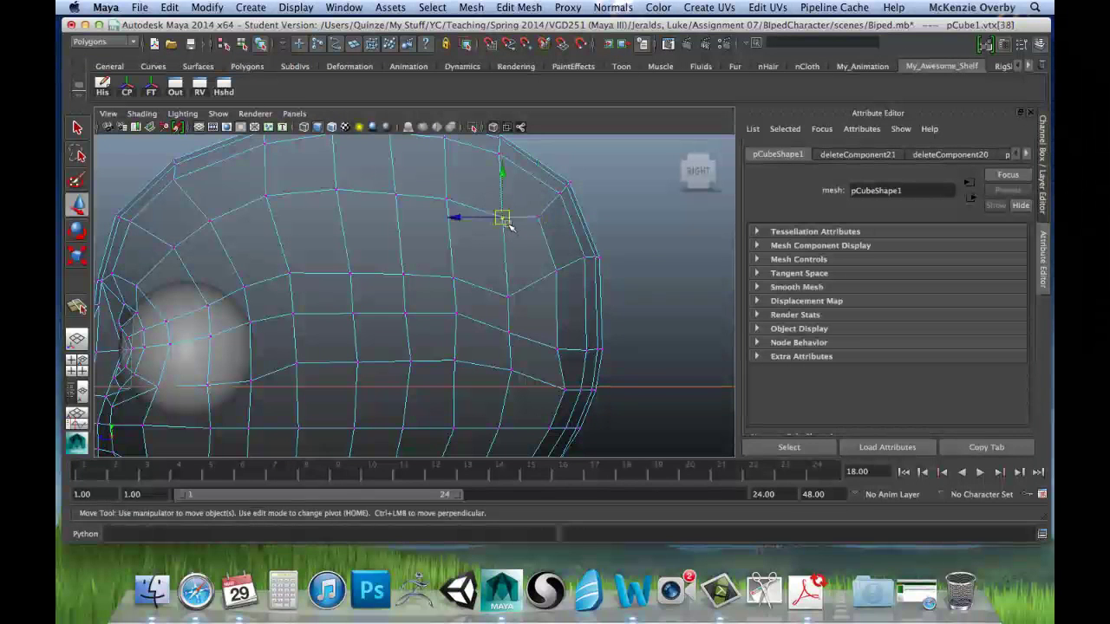
pyautogui.moveTo(502, 217); pyautogui.dragTo(446, 178)
pyautogui.click(446, 197)
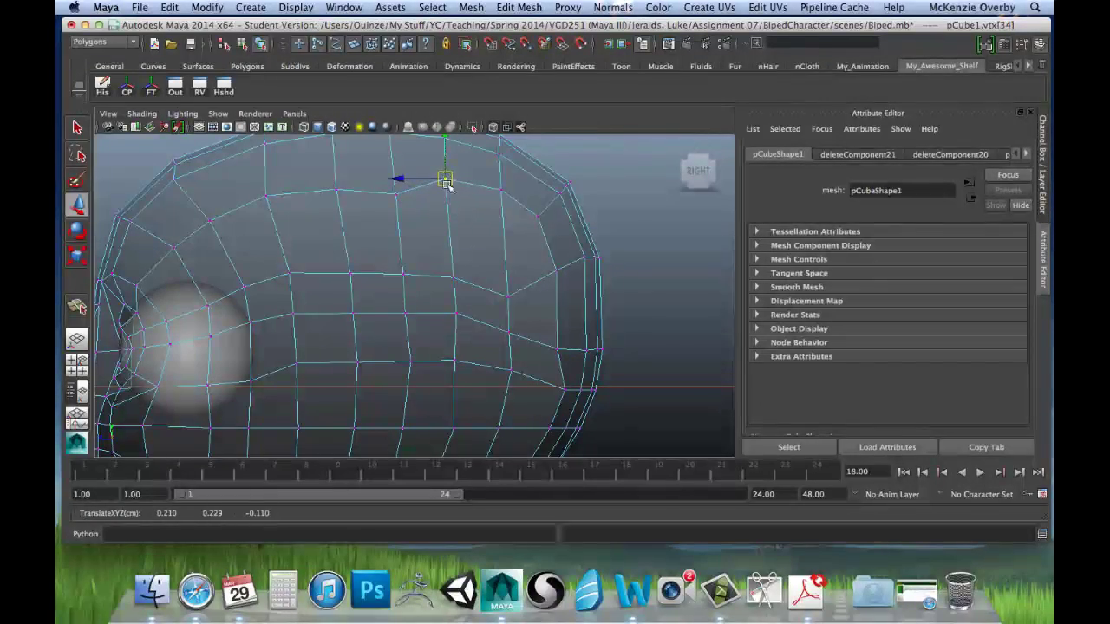
# Move the vertex group at the front of the crown forward and slightly down, angled to follow the head's curve.
pyautogui.keyDown('alt'); pyautogui.moveTo(459, 204); pyautogui.dragTo(497, 251, button='middle'); pyautogui.keyUp('alt')
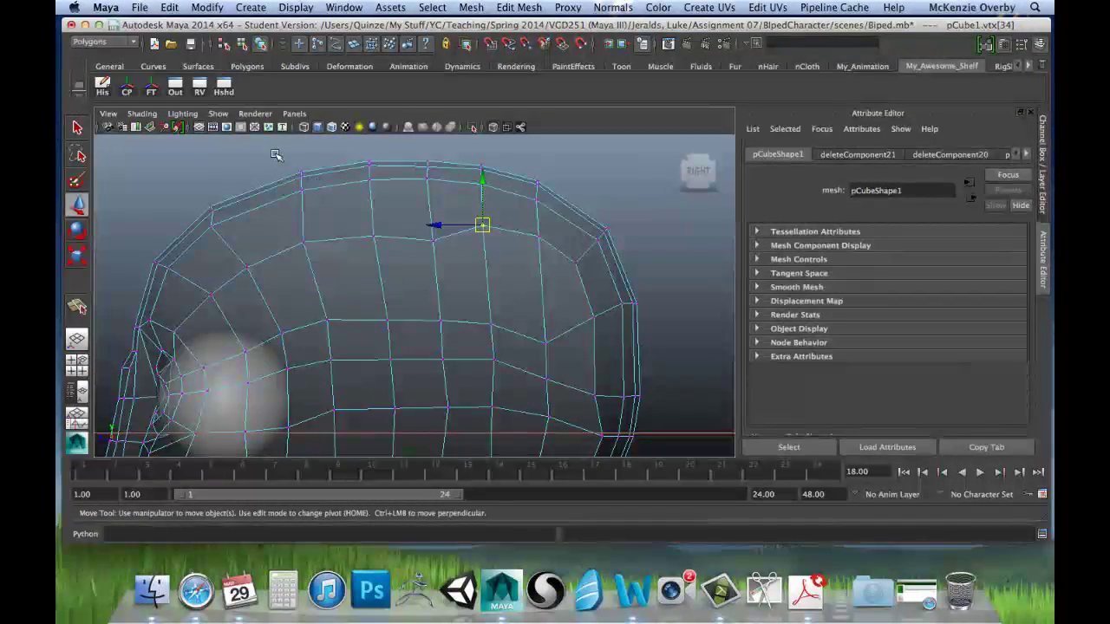
pyautogui.moveTo(285, 159); pyautogui.dragTo(321, 207)
pyautogui.moveTo(257, 183); pyautogui.dragTo(241, 187)
pyautogui.press('e')
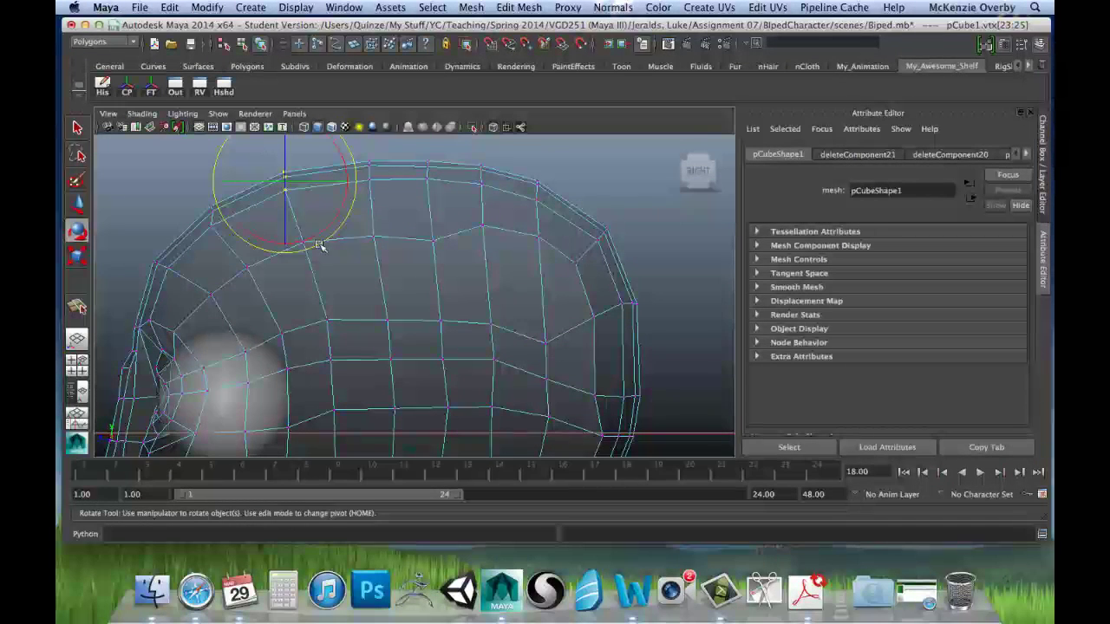
pyautogui.press('w')
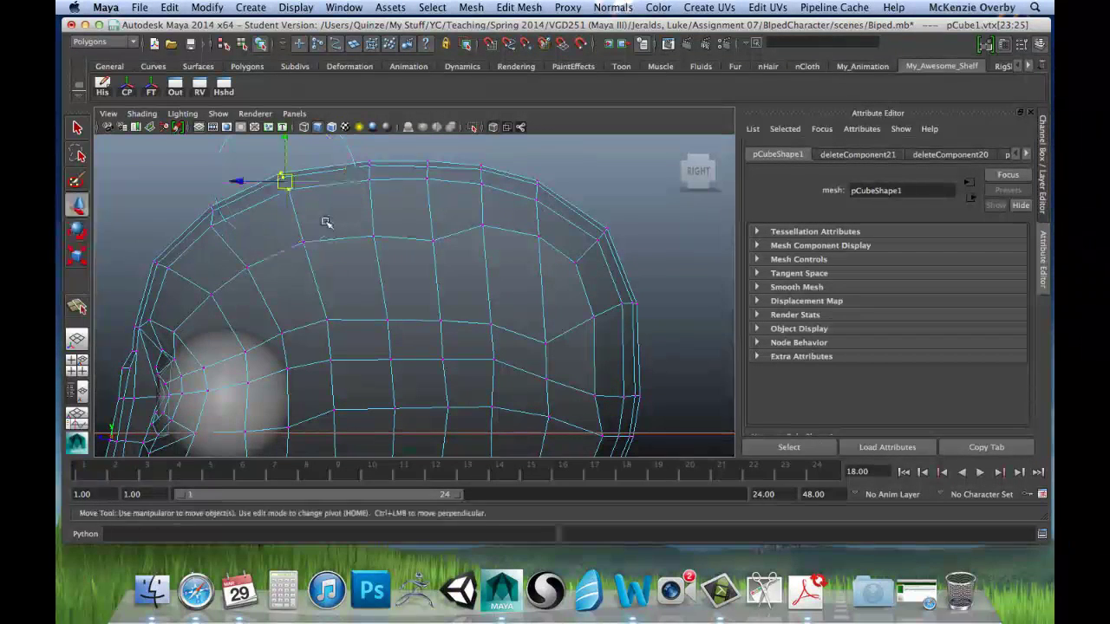
pyautogui.moveTo(287, 186); pyautogui.dragTo(287, 190)
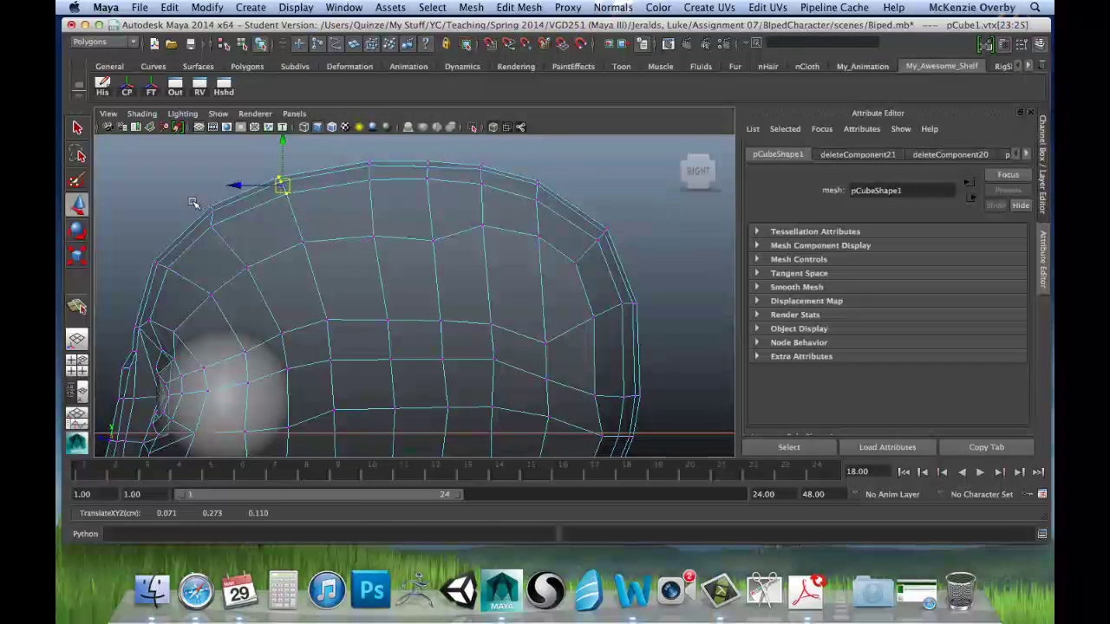
# Rotate the upper-forehead vertex group perpendicular to the outline and nudge its inner vertex forward.
pyautogui.press('r')
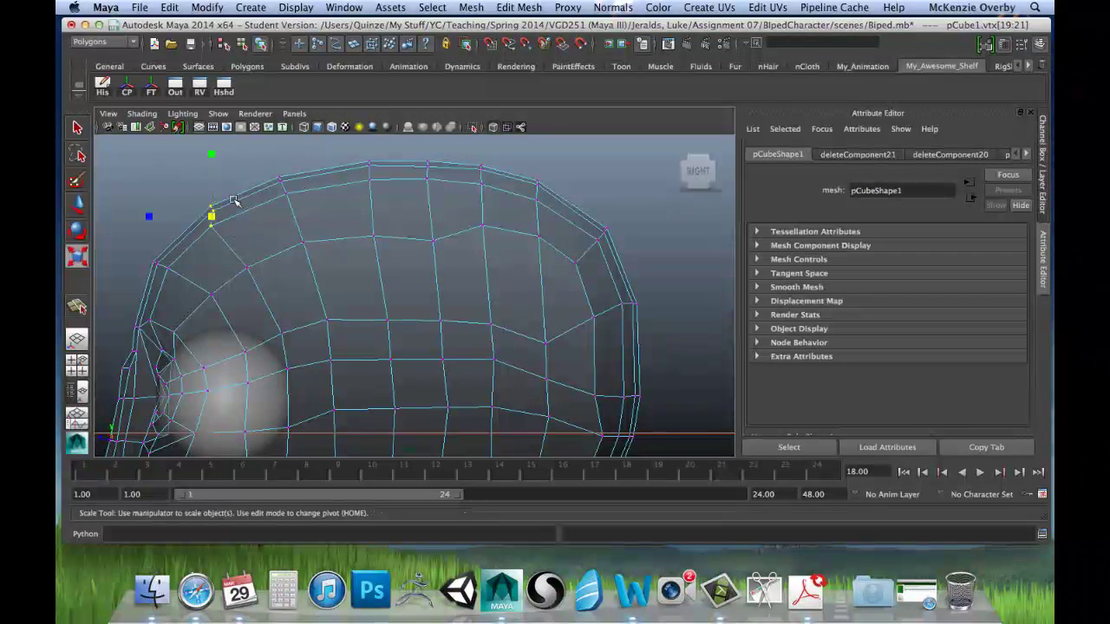
pyautogui.moveTo(212, 216); pyautogui.dragTo(222, 219)
pyautogui.press('e')
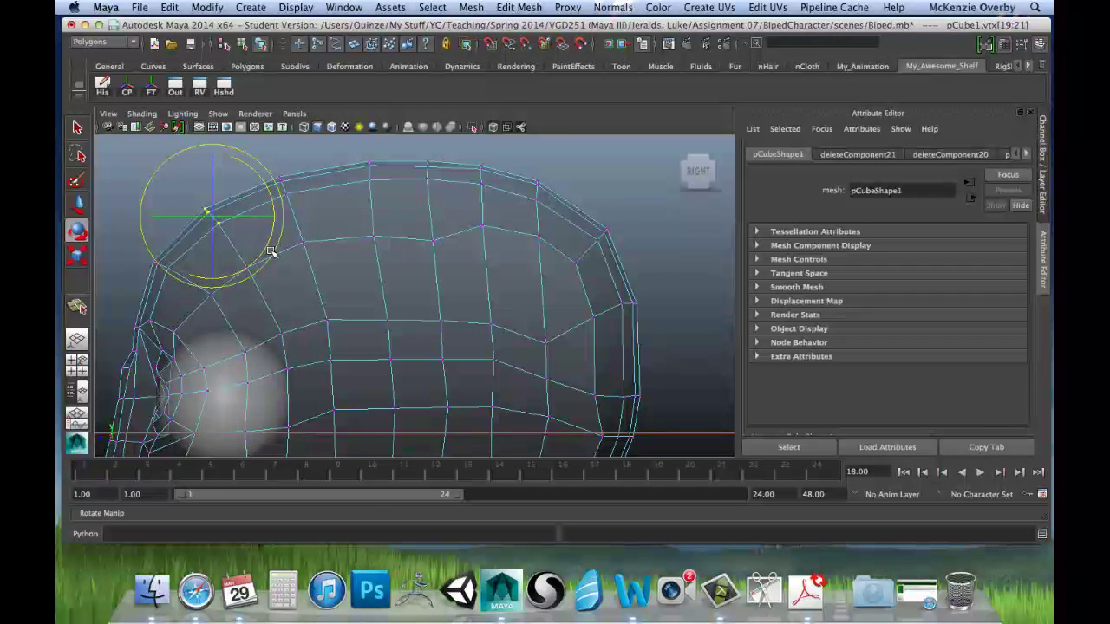
pyautogui.click(282, 249)
pyautogui.click(221, 224)
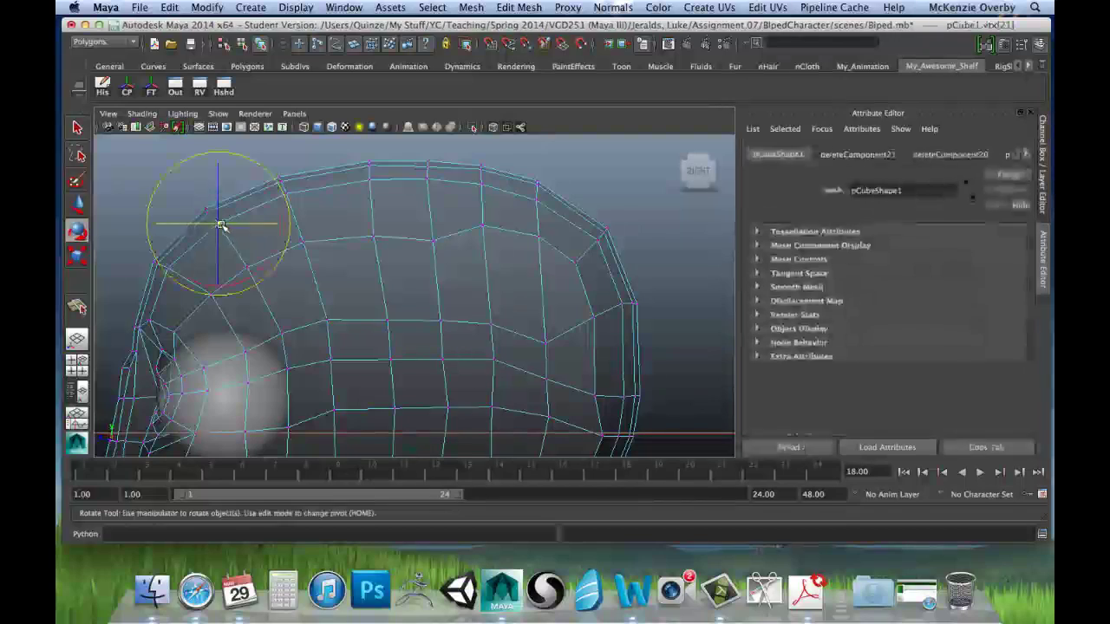
pyautogui.press('w')
pyautogui.moveTo(218, 223); pyautogui.dragTo(216, 223)
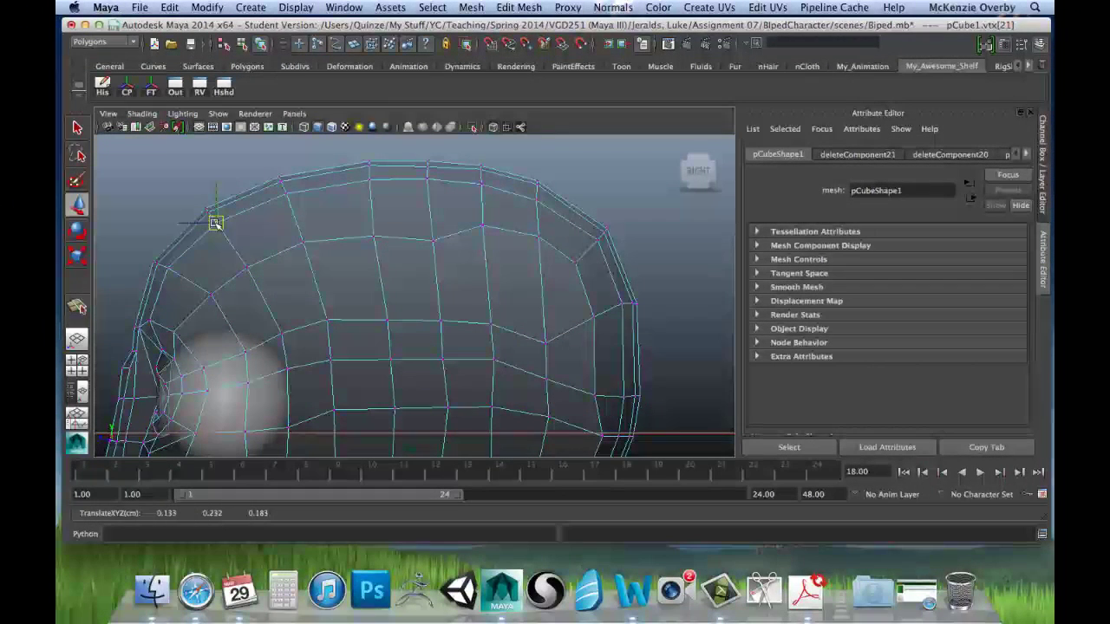
# Move the three front vertices of the row below the crown up and forward, parallel to the forehead outline.
pyautogui.click(204, 286)
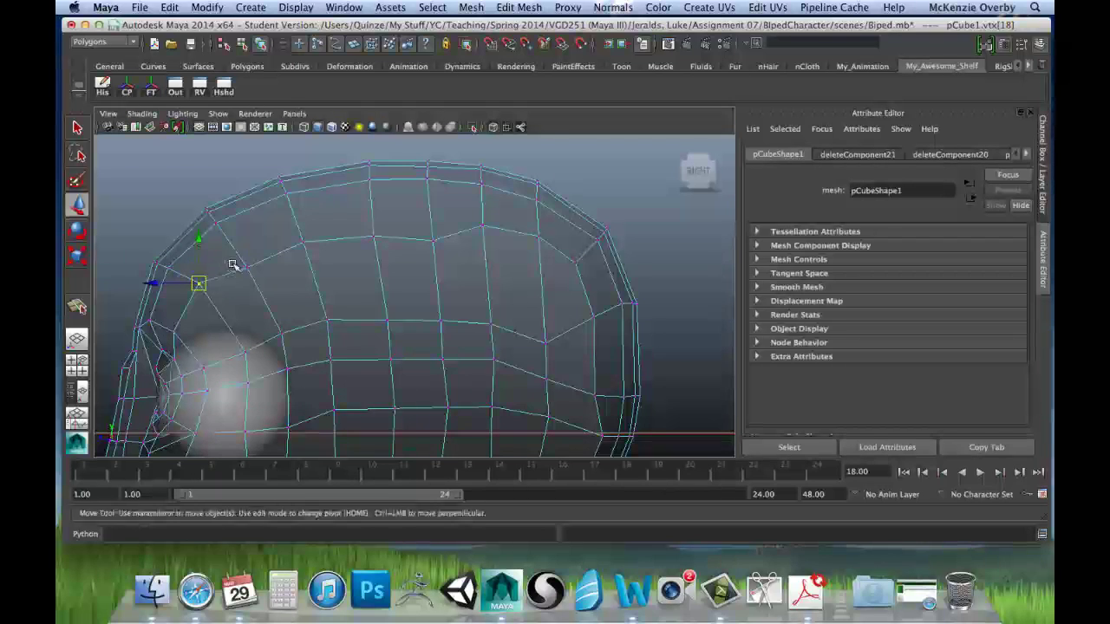
pyautogui.click(247, 267)
pyautogui.moveTo(246, 266); pyautogui.dragTo(241, 250)
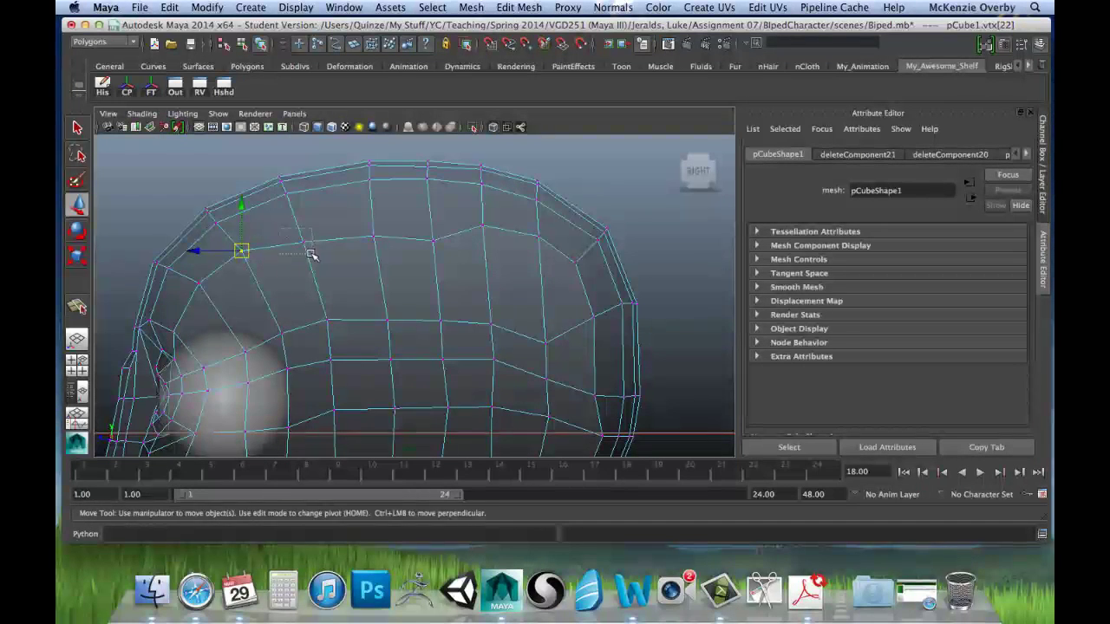
pyautogui.click(296, 225)
# Raise the two middle vertices of the row below the crown to complete its smooth arc.
pyautogui.click(373, 234)
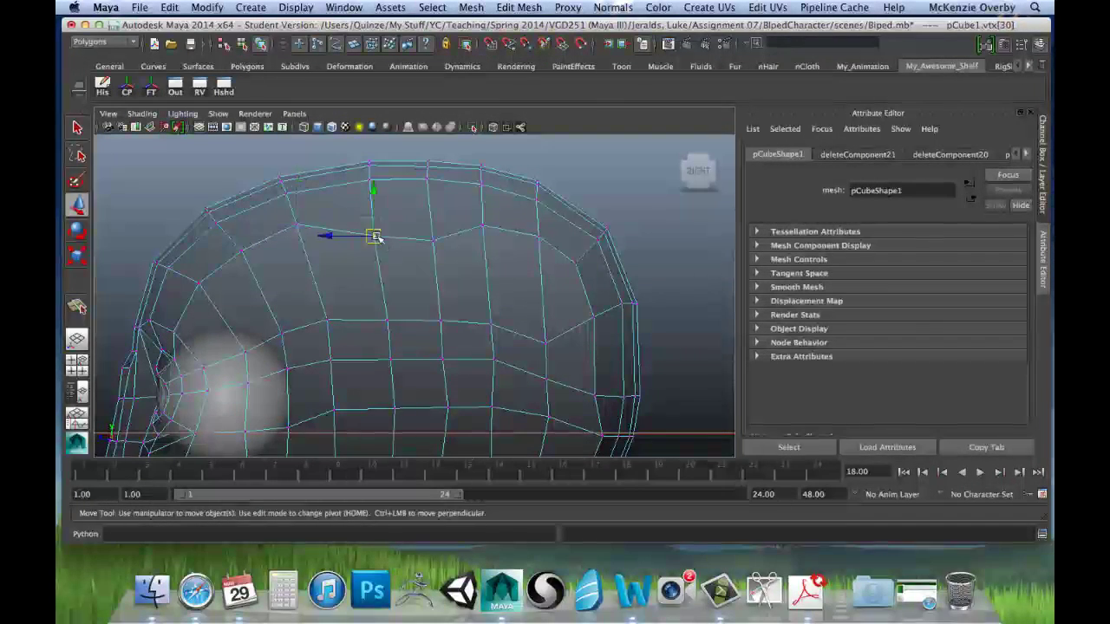
pyautogui.moveTo(373, 234); pyautogui.dragTo(373, 217)
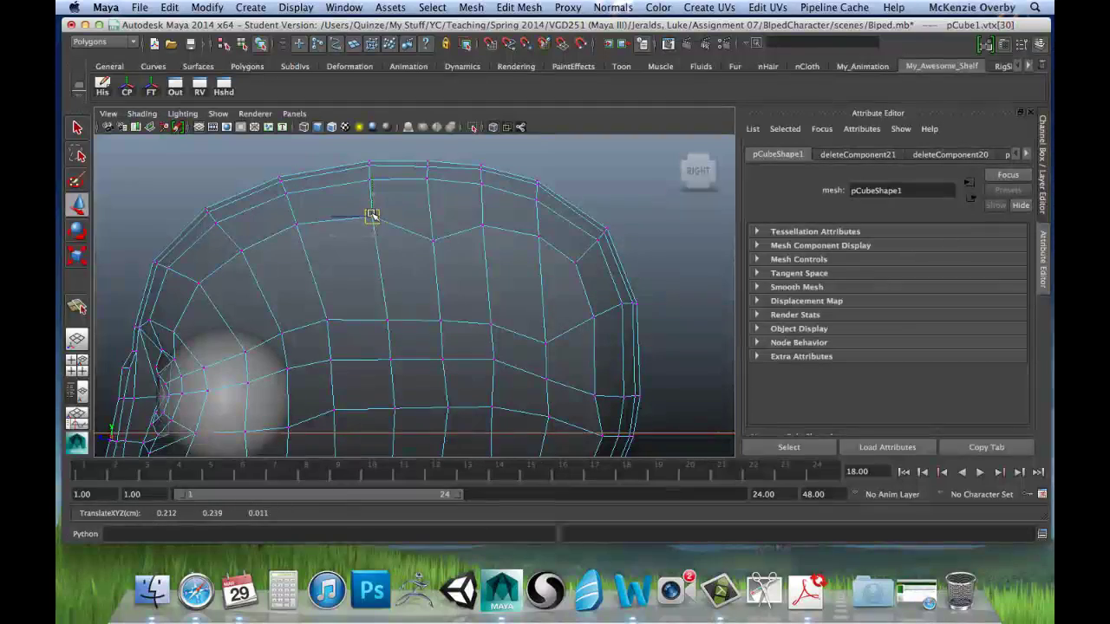
pyautogui.click(433, 239)
pyautogui.moveTo(434, 239); pyautogui.dragTo(431, 216)
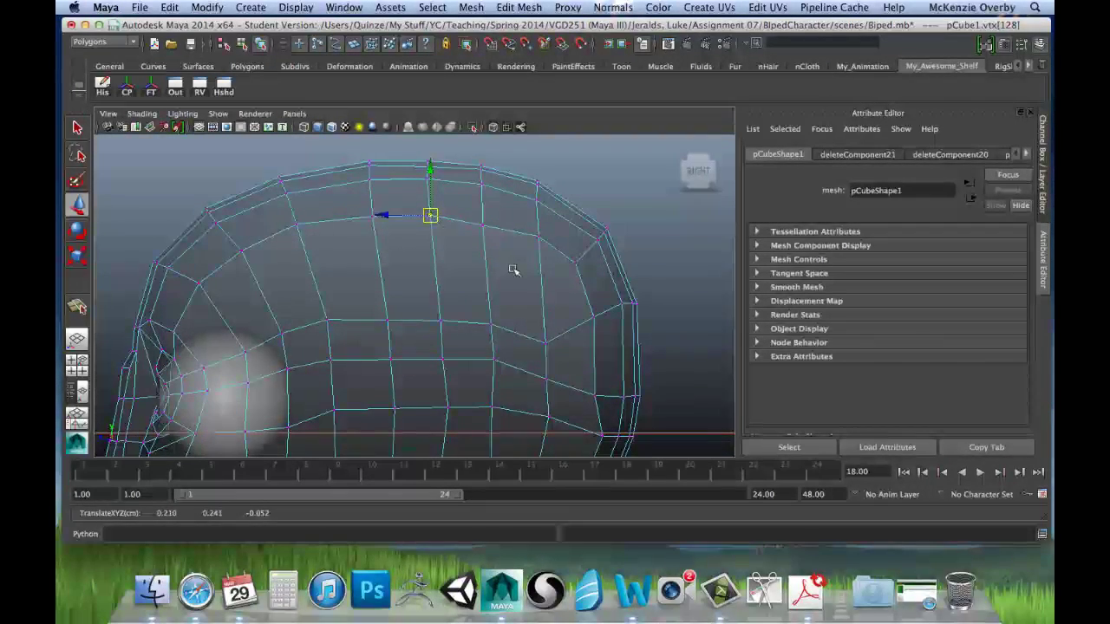
# Raise three rear and middle vertices of the second row below the crown, and nudge a vertex in the row above slightly backward.
pyautogui.keyDown('alt'); pyautogui.moveTo(513, 271); pyautogui.dragTo(513, 220, button='middle'); pyautogui.keyUp('alt')
pyautogui.click(545, 293)
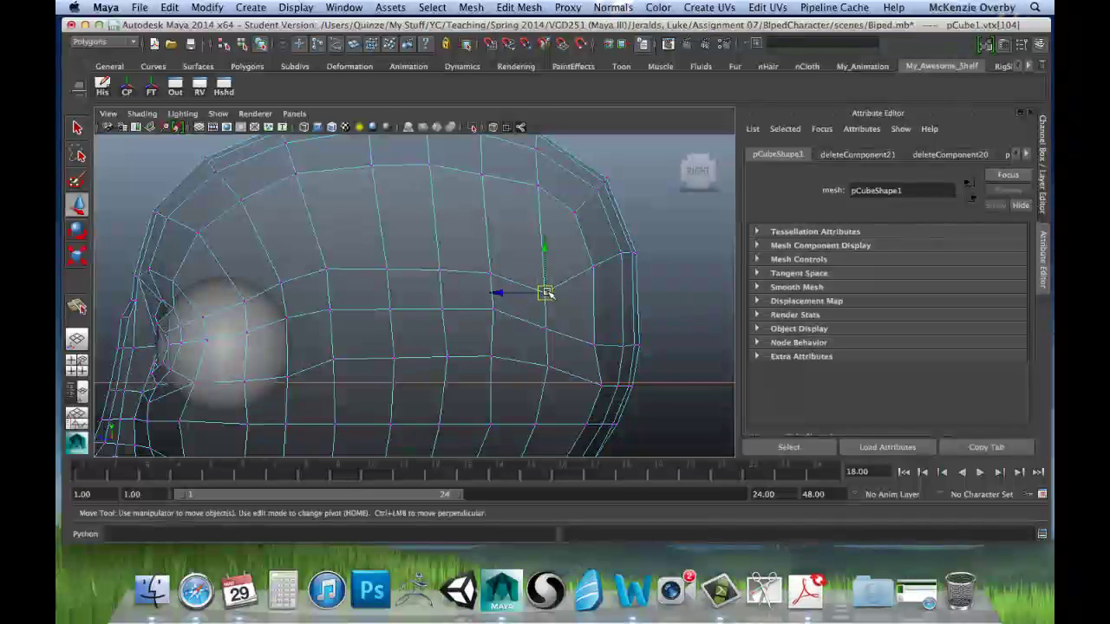
pyautogui.moveTo(545, 293); pyautogui.dragTo(545, 243)
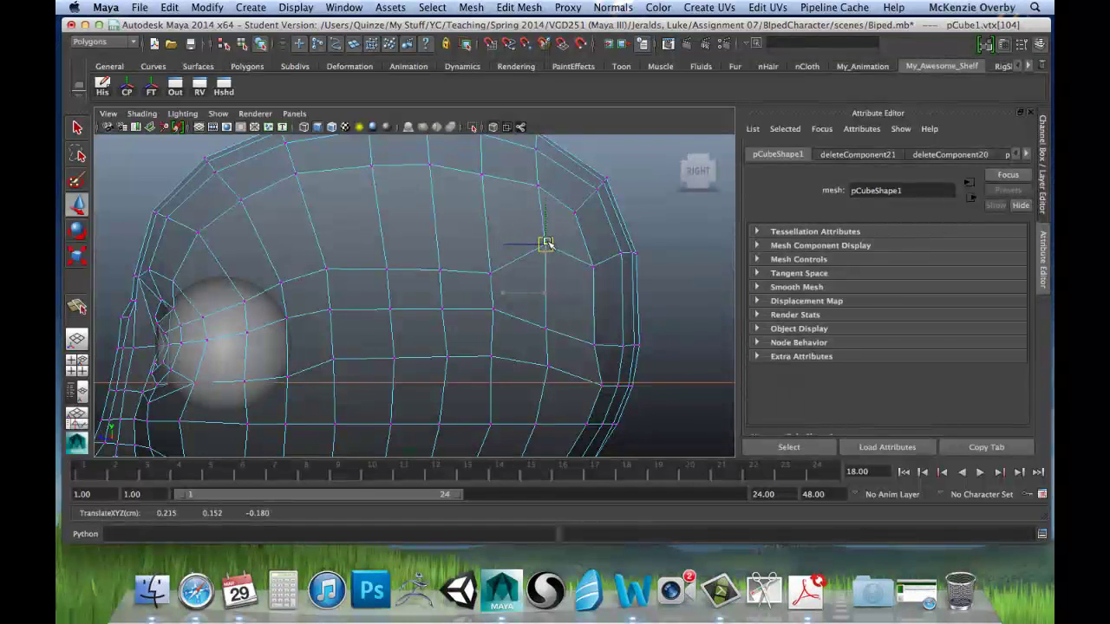
pyautogui.click(491, 273)
pyautogui.moveTo(491, 273); pyautogui.dragTo(491, 224)
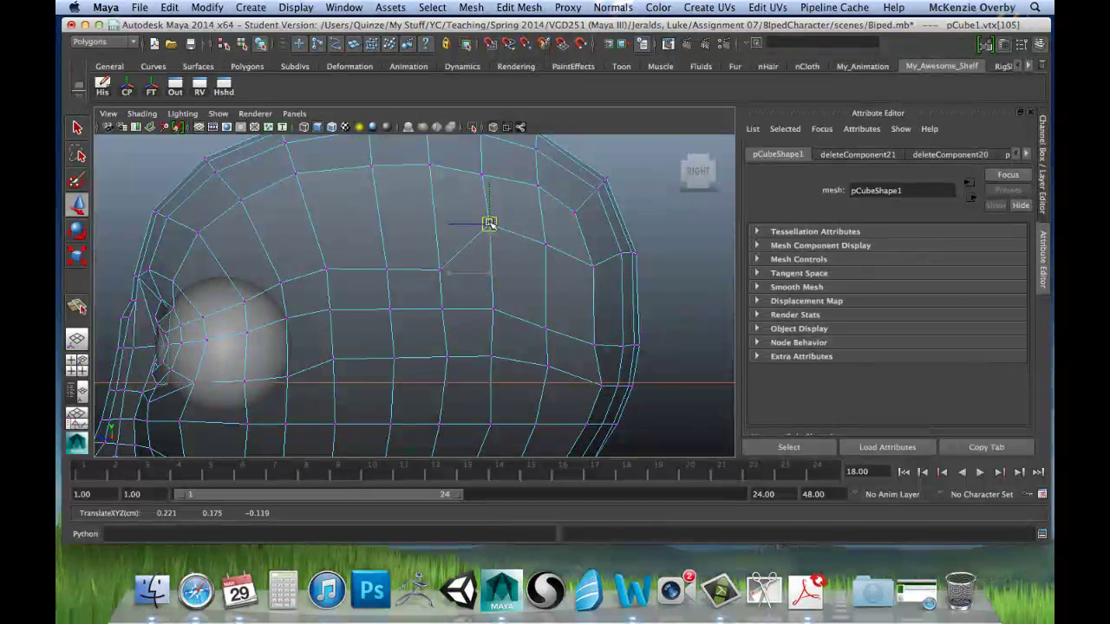
pyautogui.click(440, 271)
pyautogui.moveTo(440, 270); pyautogui.dragTo(434, 220)
pyautogui.click(482, 174)
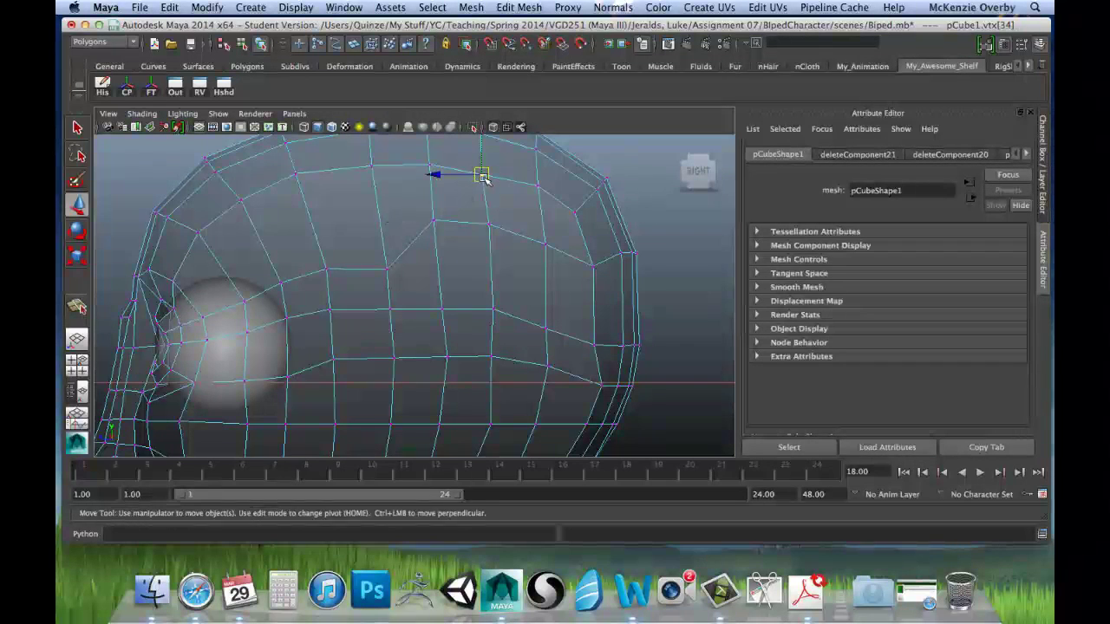
pyautogui.moveTo(483, 175); pyautogui.dragTo(484, 174)
# Move and tilt the outline vertex group just ahead of the crown's centre forward, and shift its inner vertex forward to match.
pyautogui.keyDown('alt'); pyautogui.moveTo(494, 196); pyautogui.dragTo(500, 246, button='middle'); pyautogui.keyUp('alt')
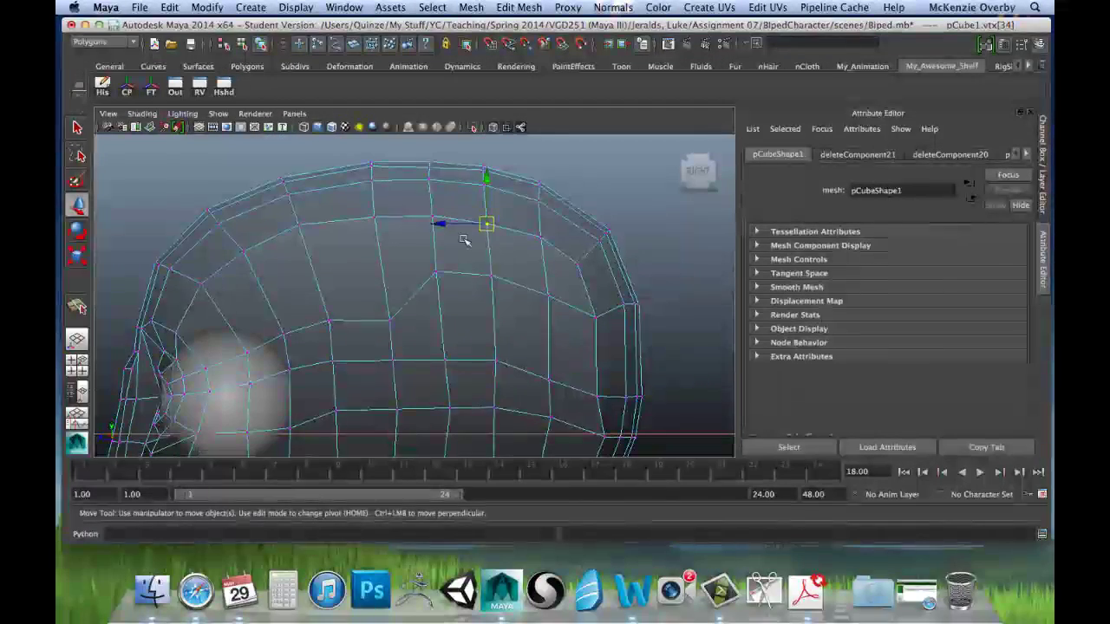
pyautogui.moveTo(354, 154); pyautogui.dragTo(384, 188)
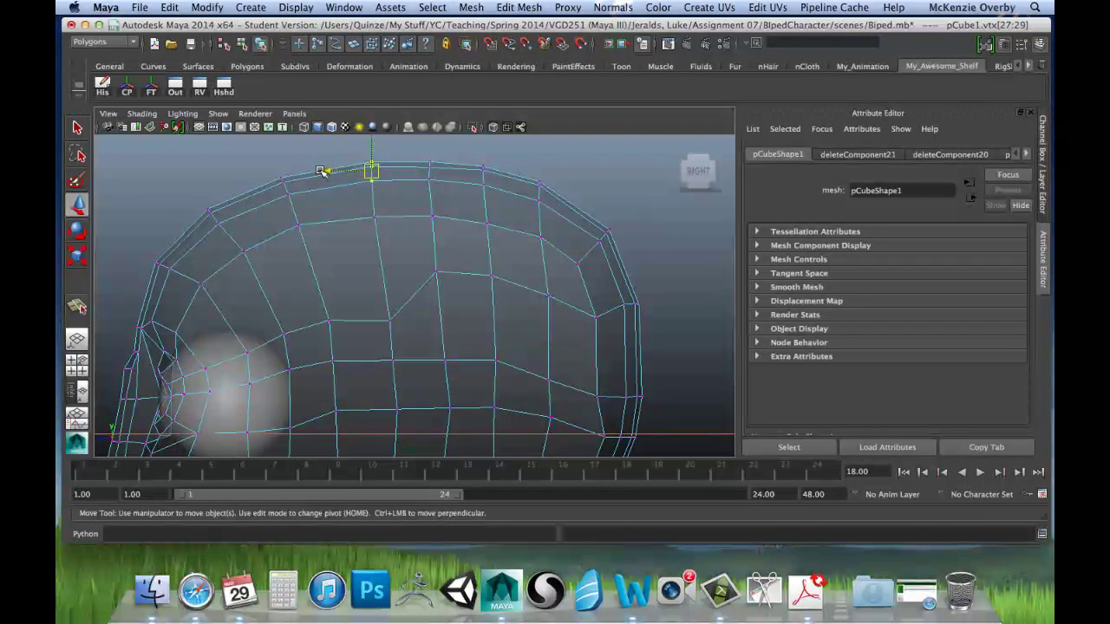
pyautogui.moveTo(320, 171); pyautogui.dragTo(312, 169, button='middle')
pyautogui.press('e')
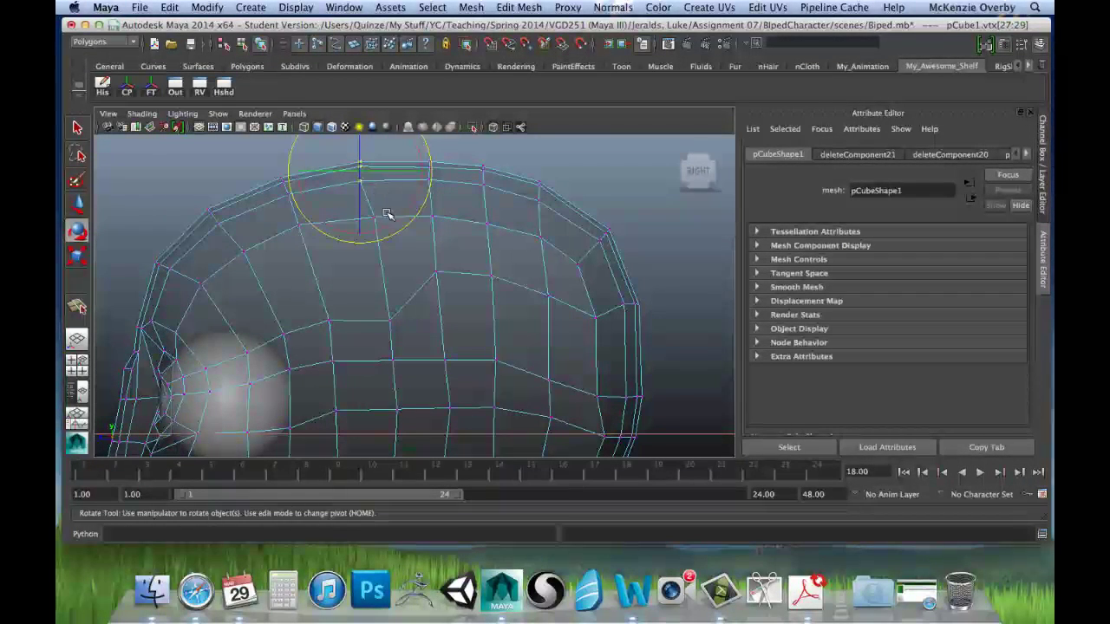
pyautogui.moveTo(388, 214)
pyautogui.mouseDown()
pyautogui.moveTo(397, 223)
pyautogui.moveTo(406, 208)
pyautogui.mouseUp()
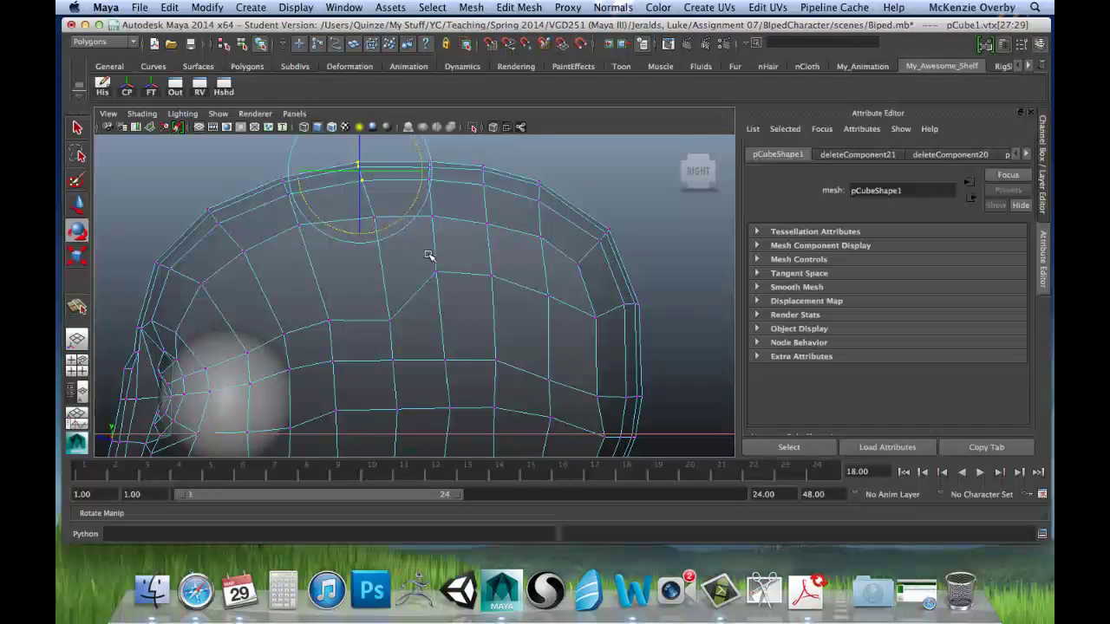
pyautogui.click(373, 222)
pyautogui.press('w')
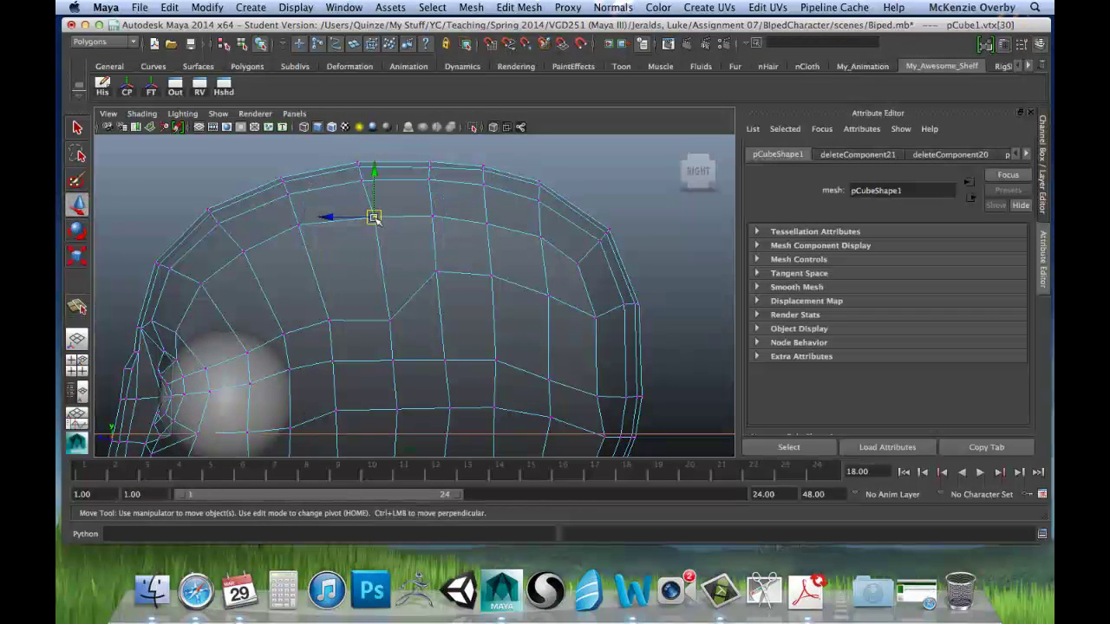
pyautogui.moveTo(373, 217); pyautogui.dragTo(368, 220)
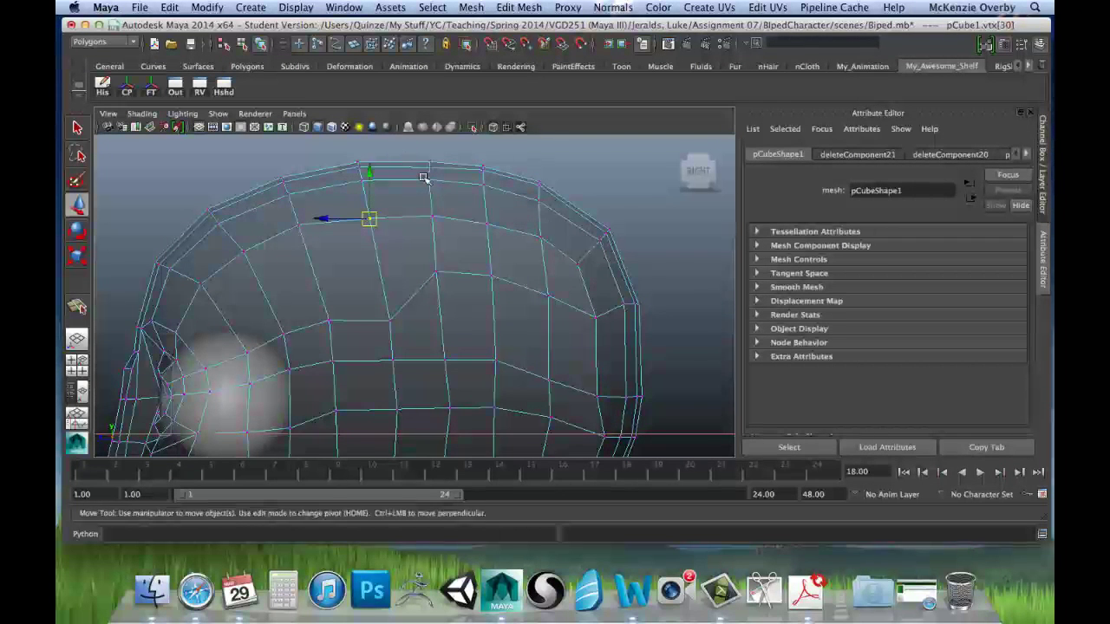
# Move the top-centre vertex column forward, and shift and tilt the column ahead of it to follow the head's curve.
pyautogui.moveTo(388, 192); pyautogui.dragTo(379, 188, button='middle')
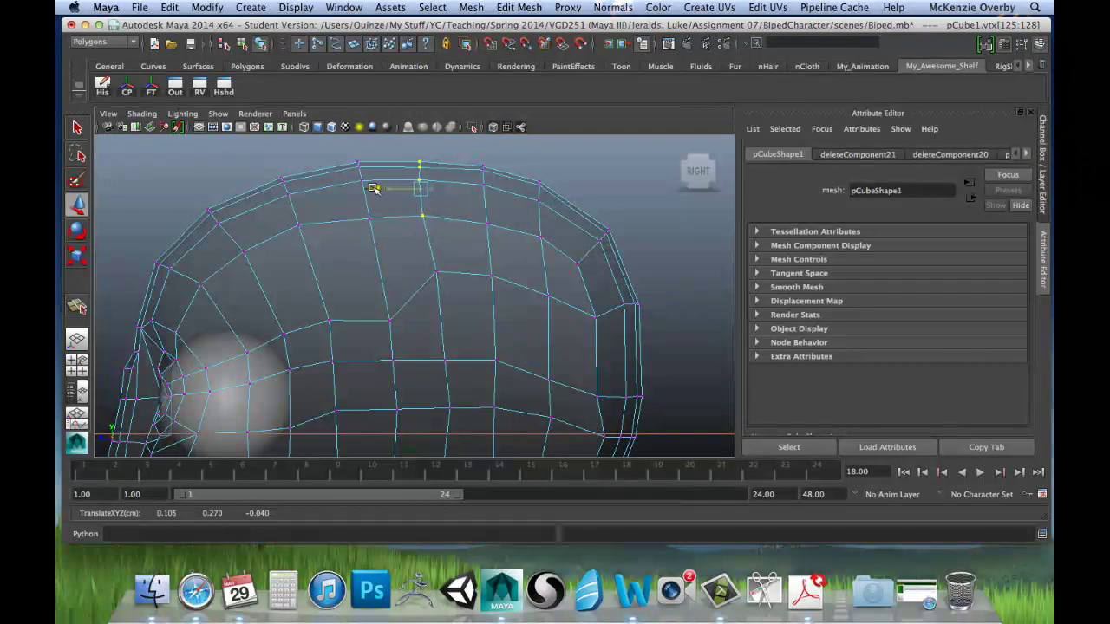
pyautogui.moveTo(339, 158); pyautogui.dragTo(388, 228)
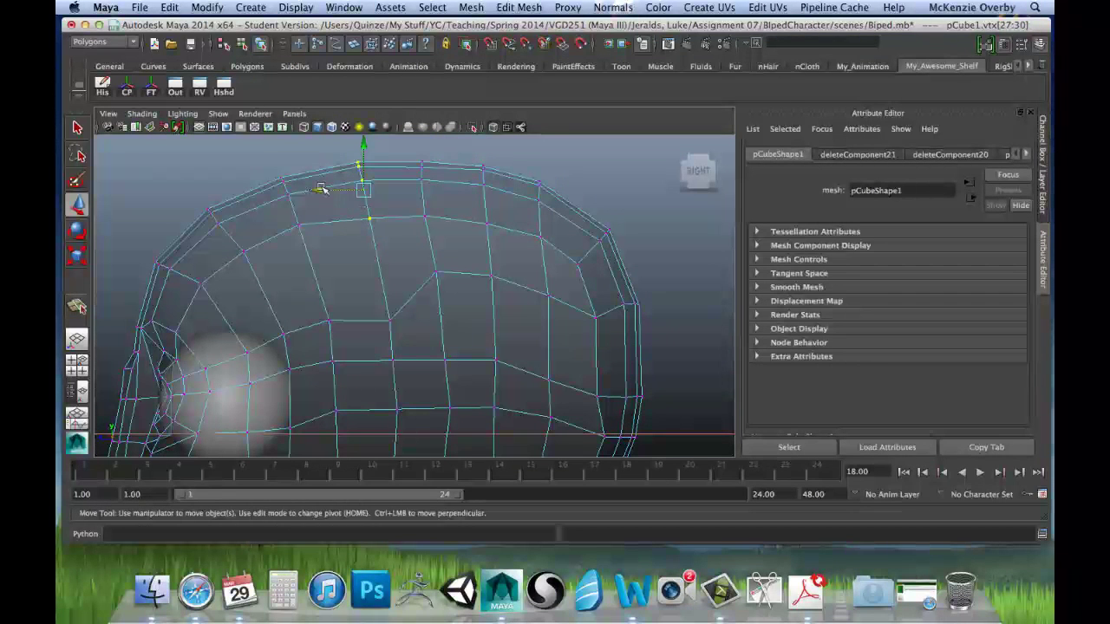
pyautogui.moveTo(321, 189); pyautogui.dragTo(314, 188, button='middle')
pyautogui.press('e')
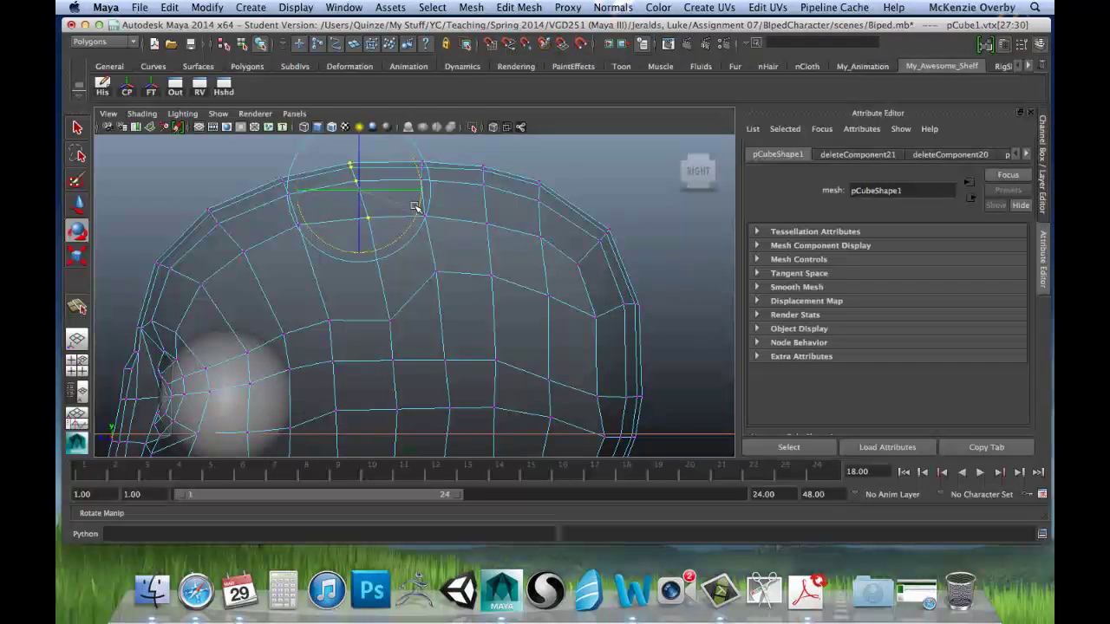
pyautogui.click(400, 165)
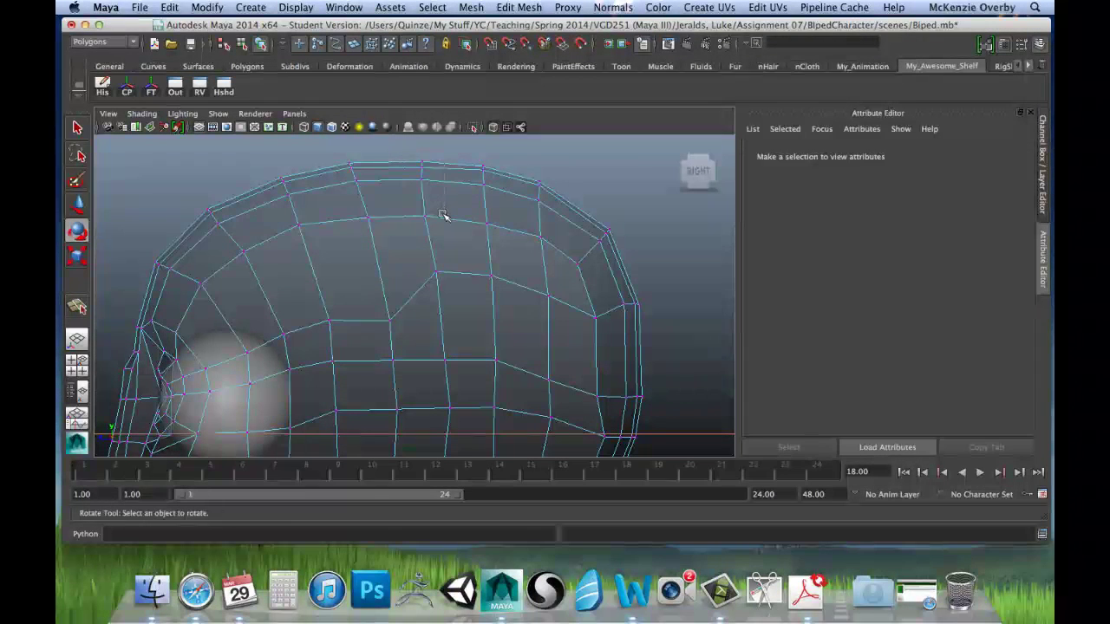
# Rotate the top-centre vertex column and flatten its outer three vertices front to back, aligning them perpendicular to the crown outline.
pyautogui.moveTo(437, 195); pyautogui.dragTo(435, 191)
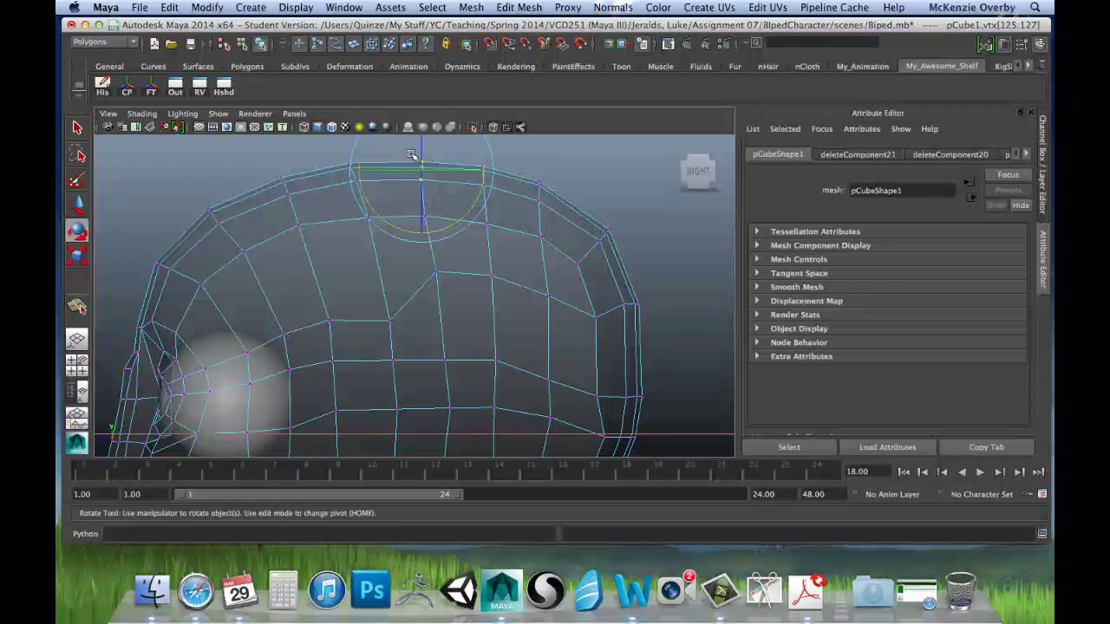
pyautogui.keyDown('shift'); pyautogui.moveTo(449, 240); pyautogui.dragTo(414, 207); pyautogui.keyUp('shift')
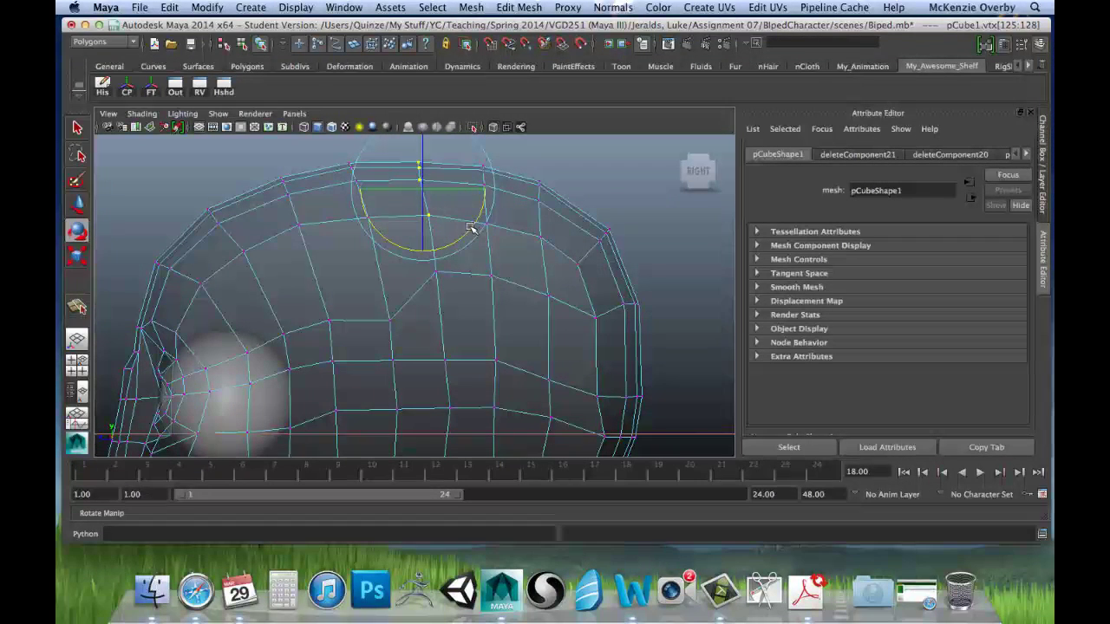
pyautogui.press('z')
pyautogui.press('r')
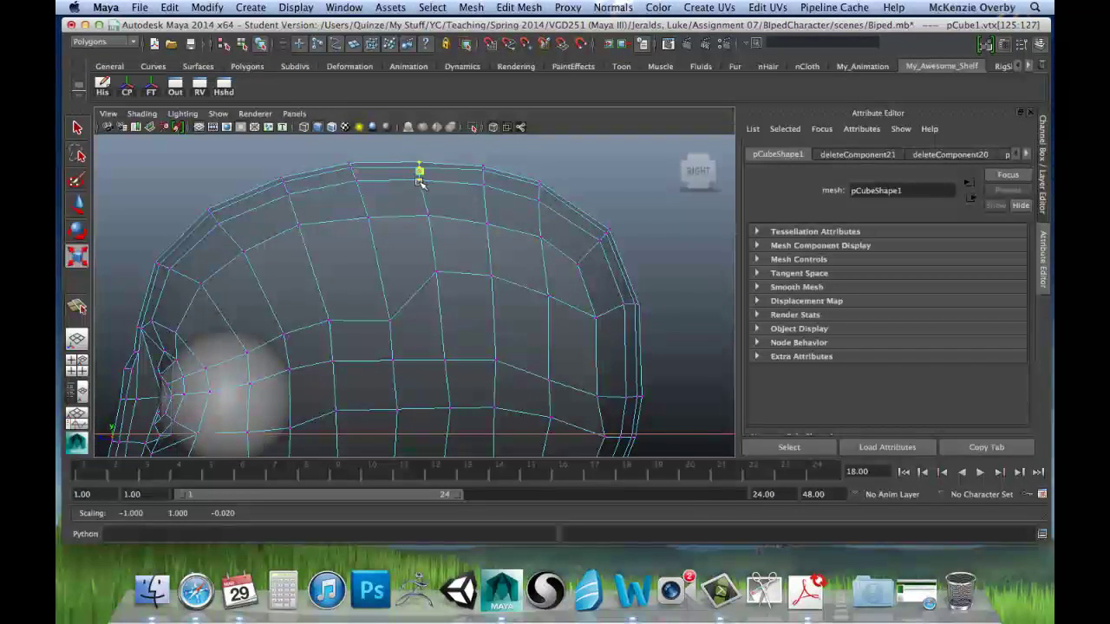
pyautogui.press('e')
pyautogui.moveTo(451, 216); pyautogui.dragTo(454, 223)
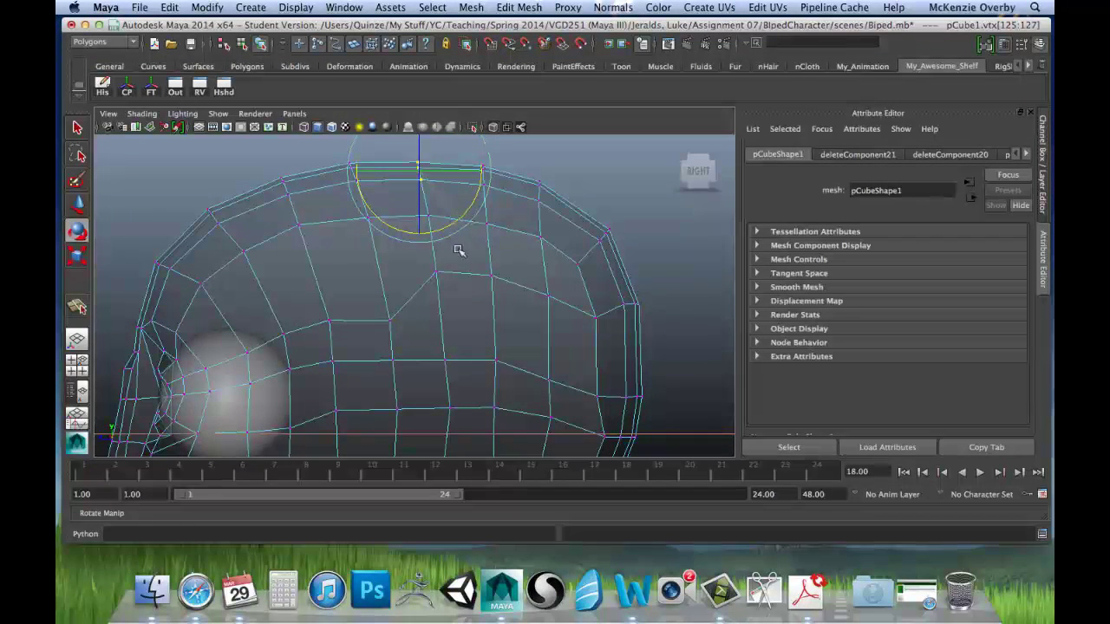
# Nudge the inner vertex of the column just ahead of the crown's centre slightly up and forward.
pyautogui.click(355, 272)
pyautogui.click(367, 216)
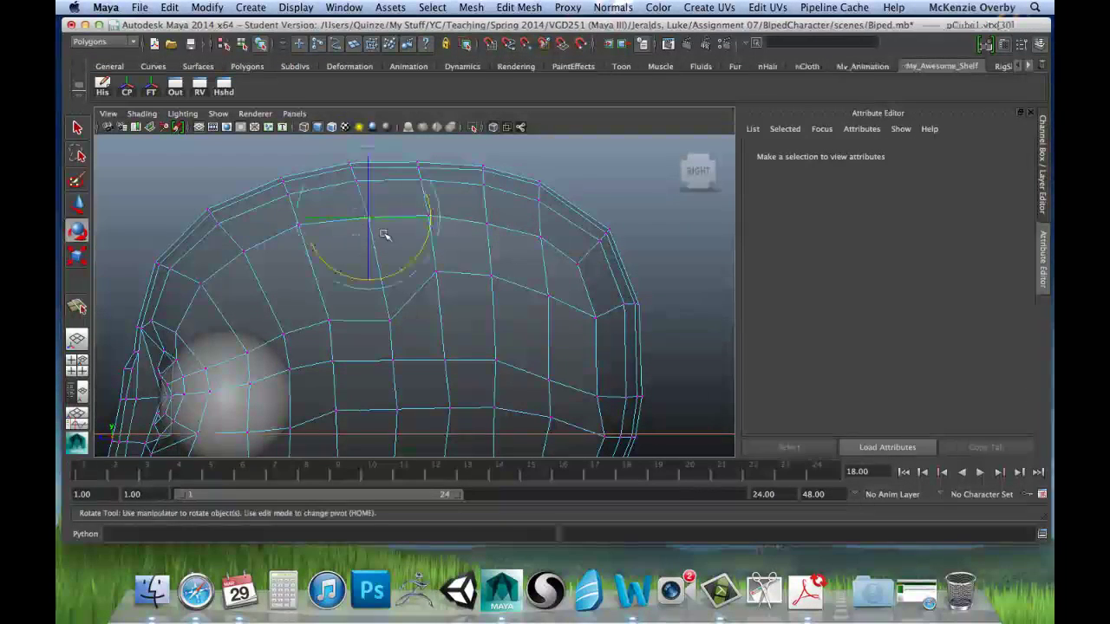
pyautogui.press('w')
pyautogui.moveTo(367, 218); pyautogui.dragTo(365, 214)
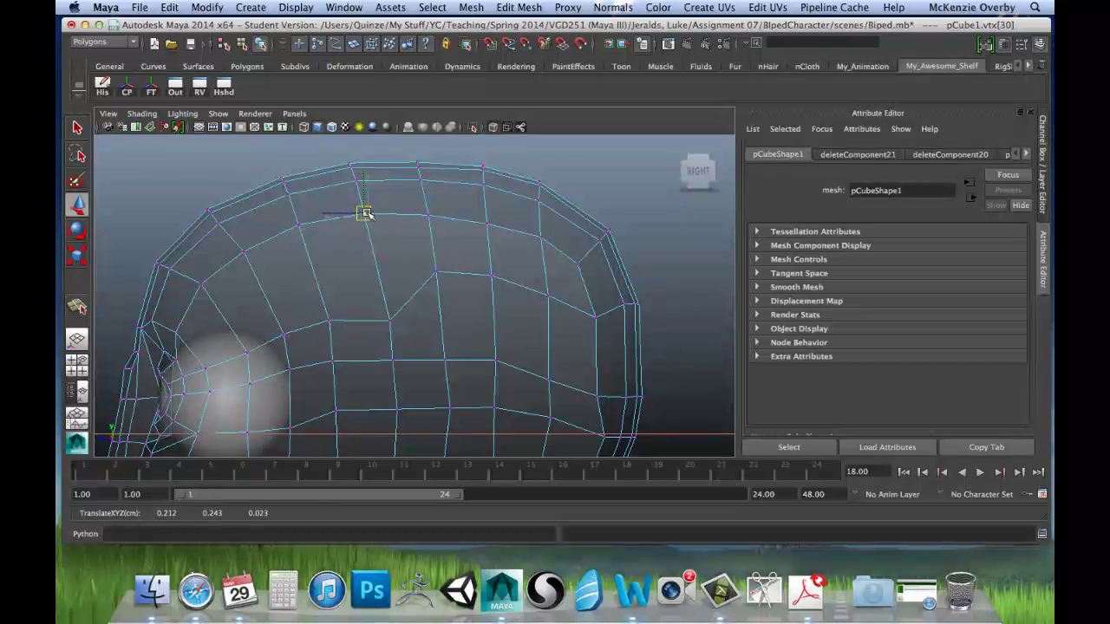
# Move the five front vertices of the second row below the crown up and forward, continuing its arc toward the eye.
pyautogui.keyDown('alt'); pyautogui.moveTo(402, 292); pyautogui.dragTo(387, 258, button='middle'); pyautogui.keyUp('alt')
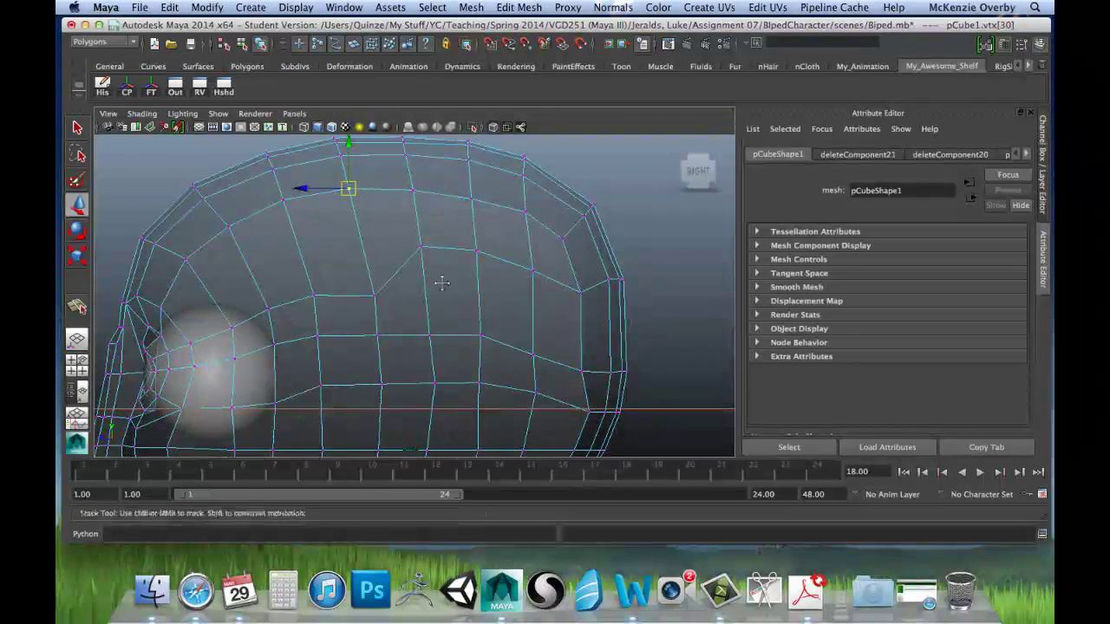
pyautogui.click(373, 285)
pyautogui.moveTo(372, 285); pyautogui.dragTo(359, 235)
pyautogui.click(314, 280)
pyautogui.moveTo(314, 280); pyautogui.dragTo(304, 242)
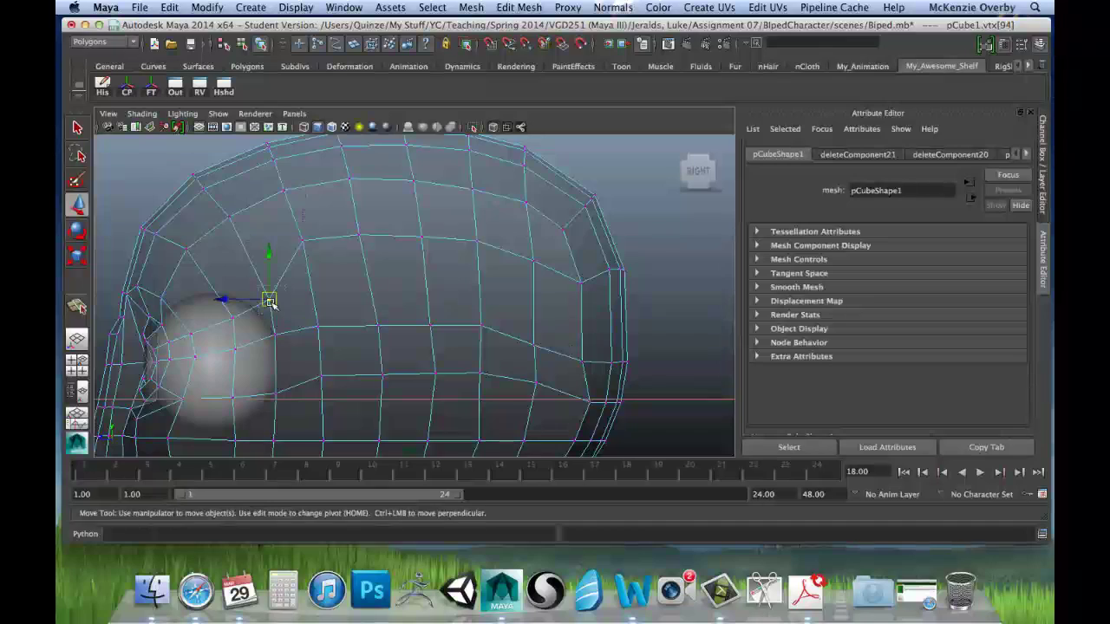
pyautogui.moveTo(271, 302); pyautogui.dragTo(252, 268)
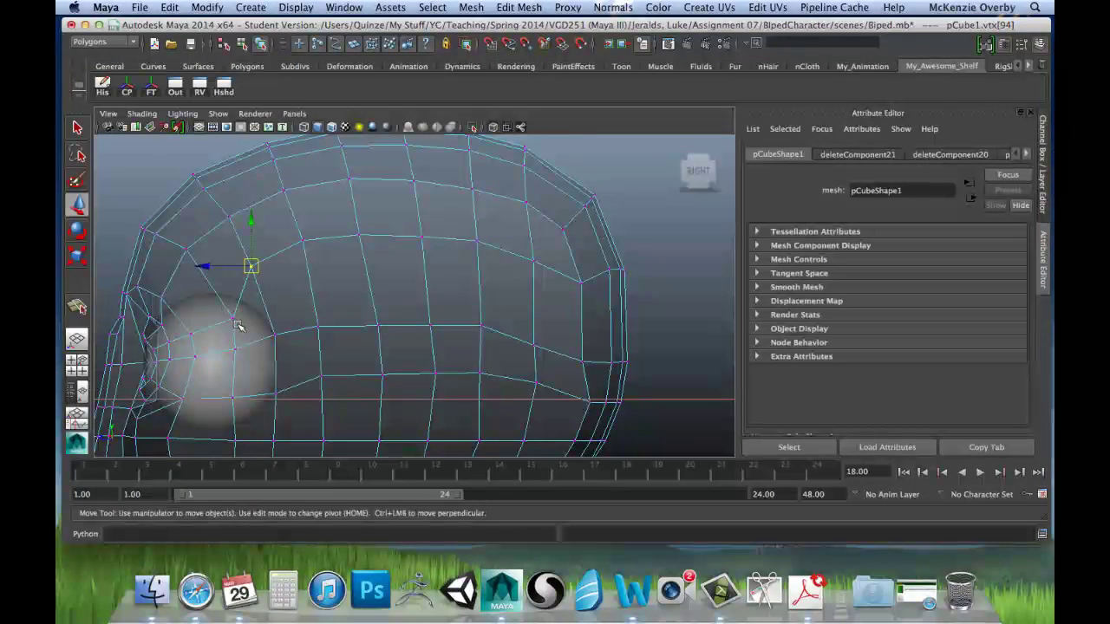
pyautogui.click(226, 310)
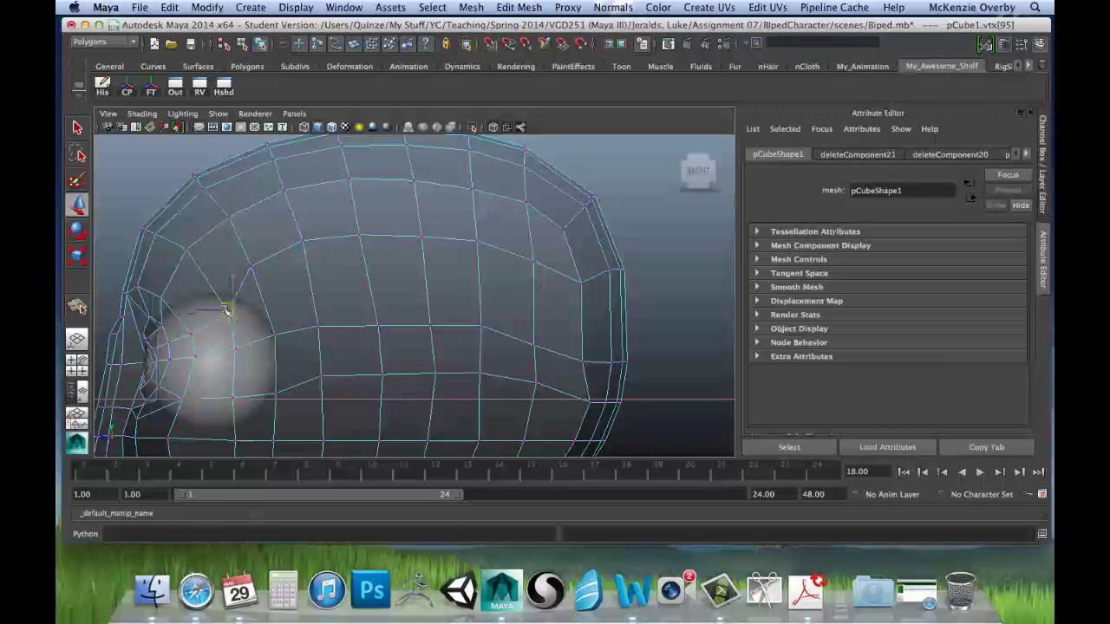
pyautogui.click(183, 328)
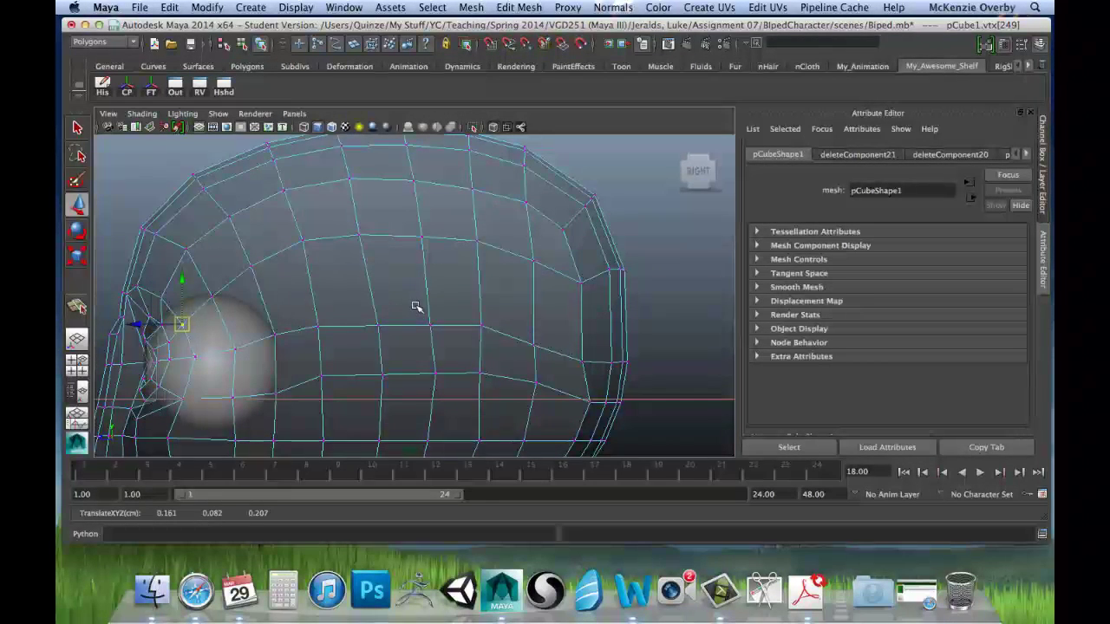
# Raise the rear vertices of the third row out to the back outline, and lower the outline vertices above them for even spacing.
pyautogui.keyDown('alt'); pyautogui.moveTo(416, 306); pyautogui.dragTo(478, 258); pyautogui.keyUp('alt')
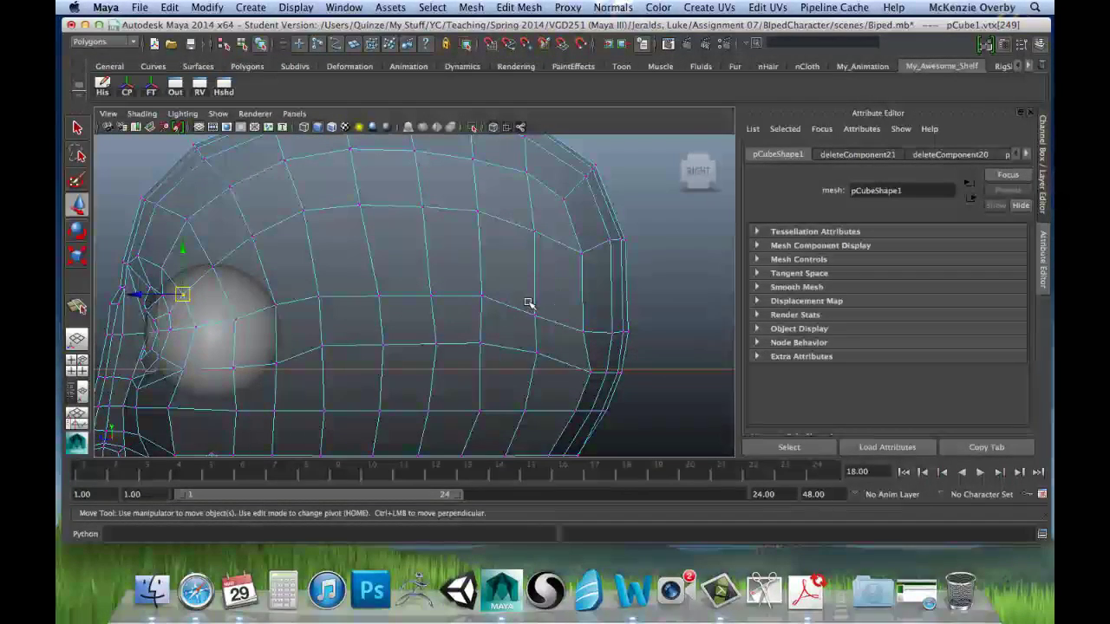
pyautogui.click(560, 318)
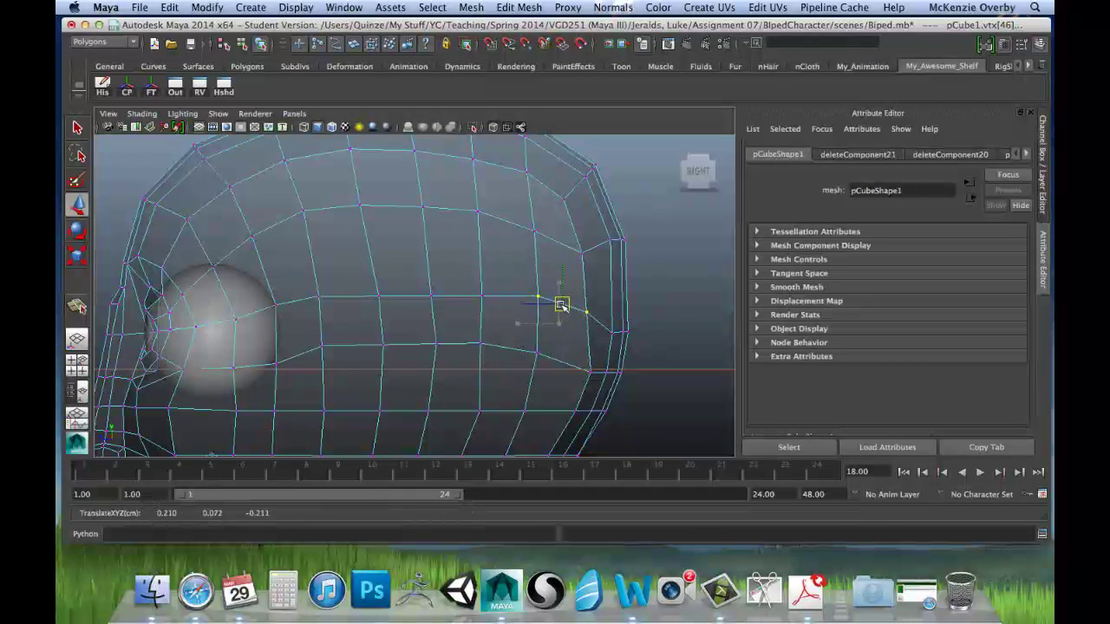
pyautogui.moveTo(562, 305); pyautogui.dragTo(589, 310)
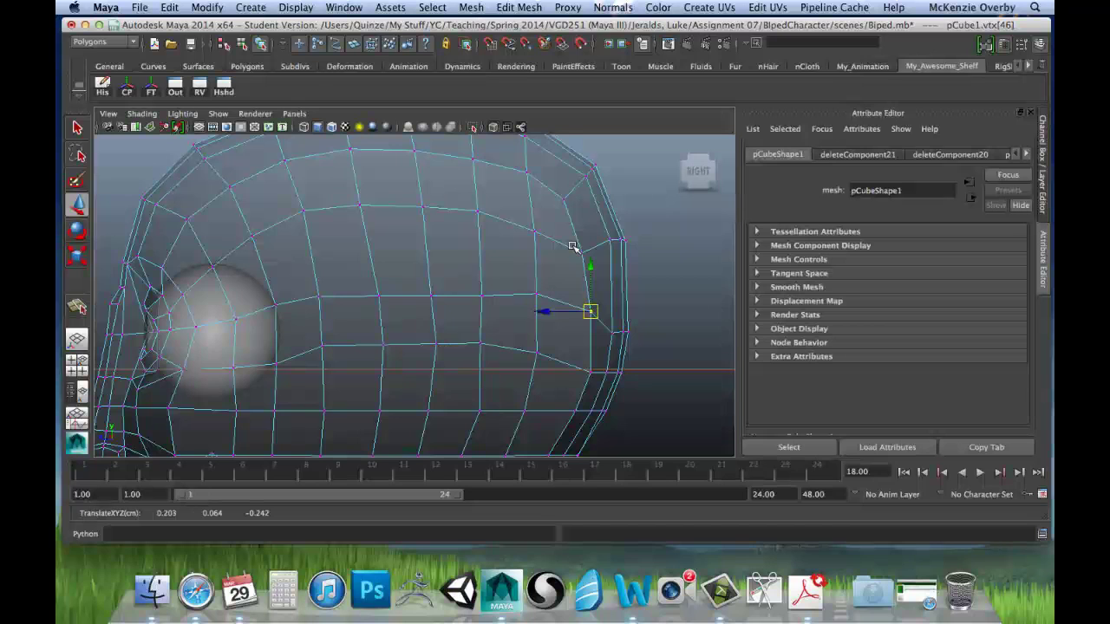
pyautogui.click(609, 315)
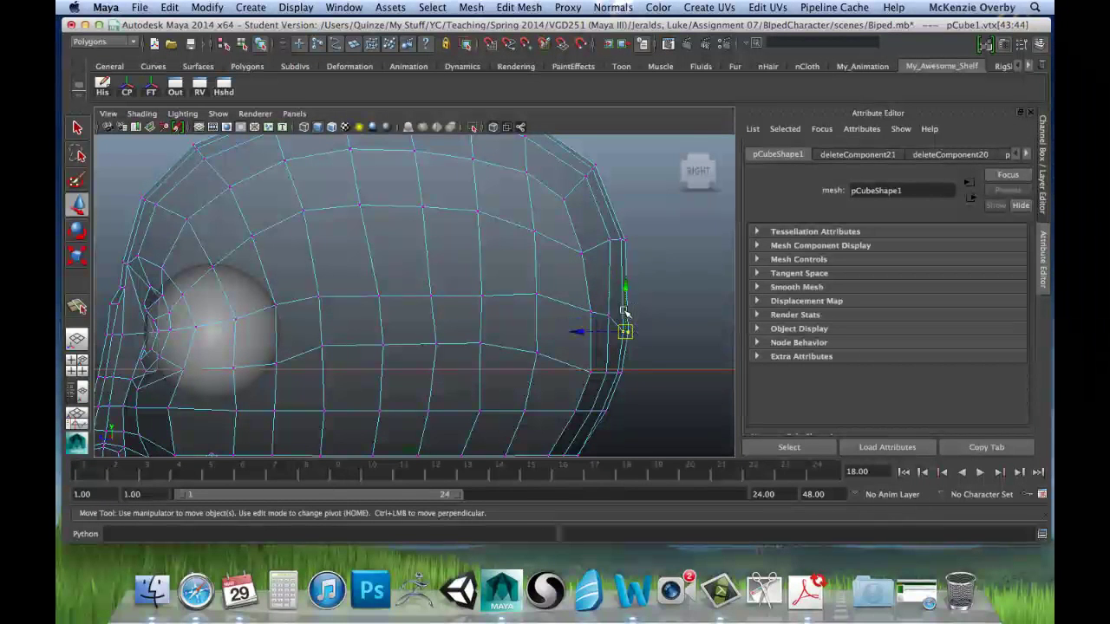
pyautogui.moveTo(623, 288)
pyautogui.mouseDown()
pyautogui.moveTo(634, 270)
pyautogui.moveTo(607, 253)
pyautogui.moveTo(632, 270)
pyautogui.mouseUp()
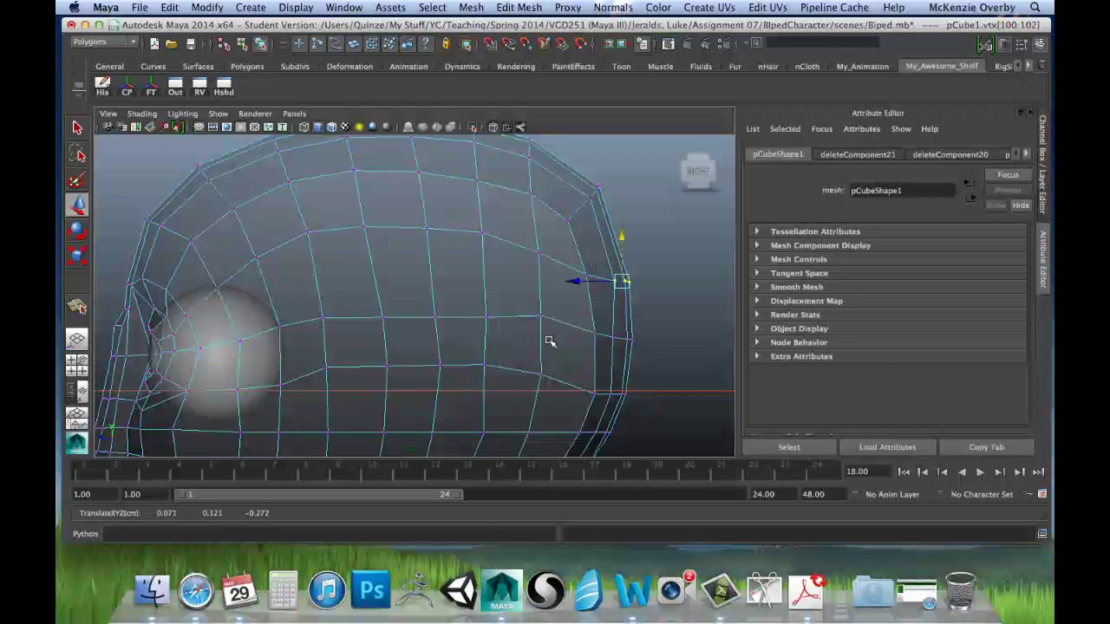
# Raise the middle and front vertices of the third row into a smooth arc that descends toward the eye.
pyautogui.click(486, 316)
pyautogui.moveTo(486, 317); pyautogui.dragTo(379, 289)
pyautogui.click(437, 318)
pyautogui.click(384, 316)
pyautogui.click(322, 318)
pyautogui.moveTo(322, 317); pyautogui.dragTo(319, 295)
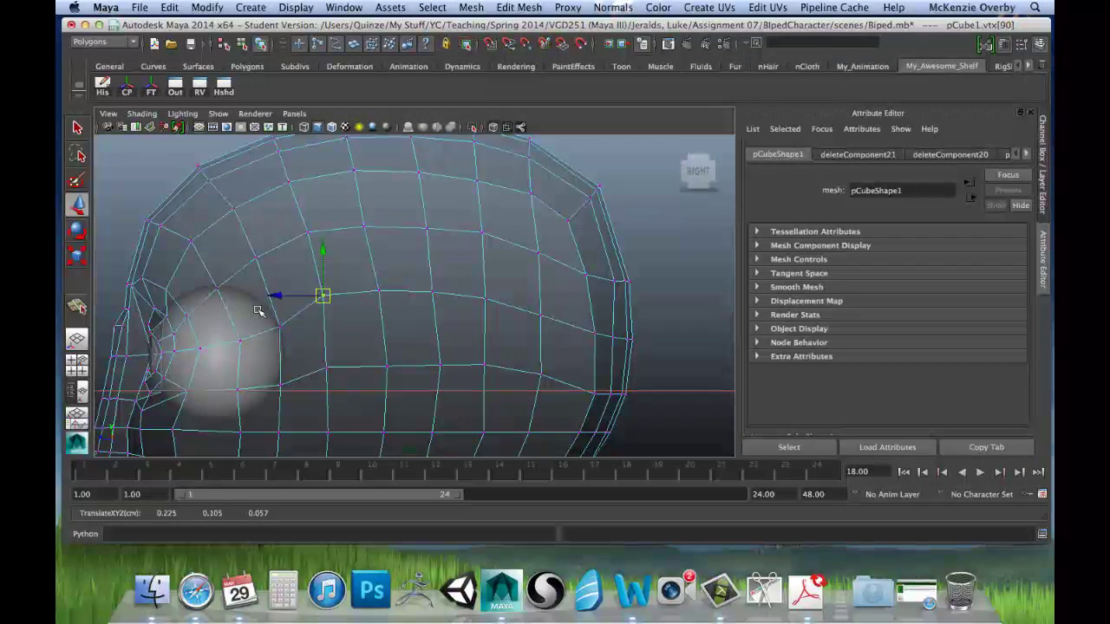
pyautogui.click(278, 319)
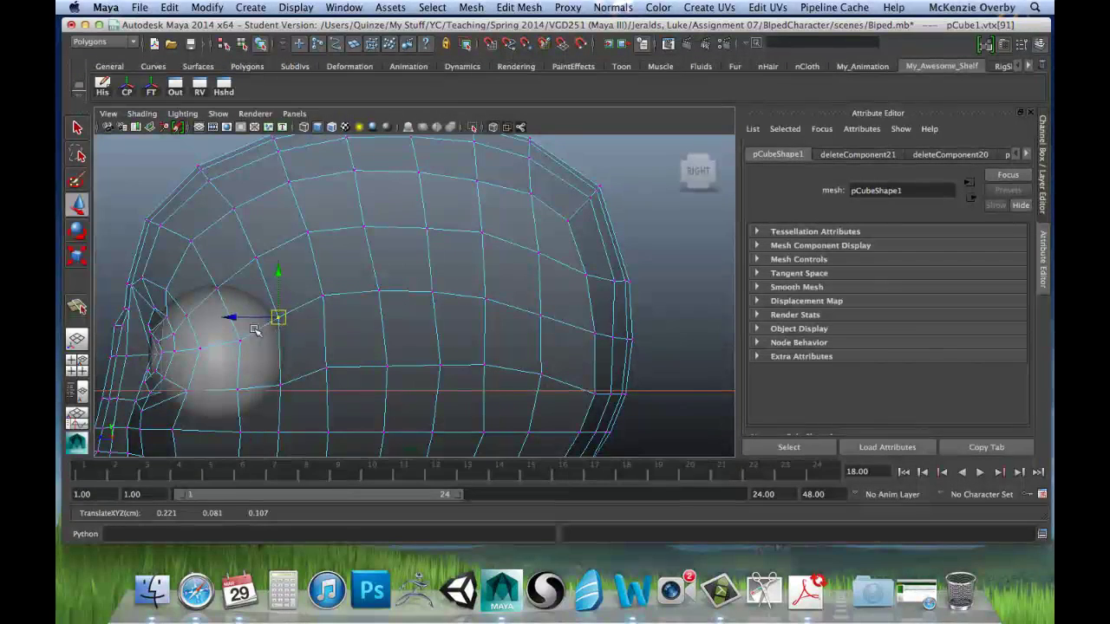
pyautogui.click(238, 340)
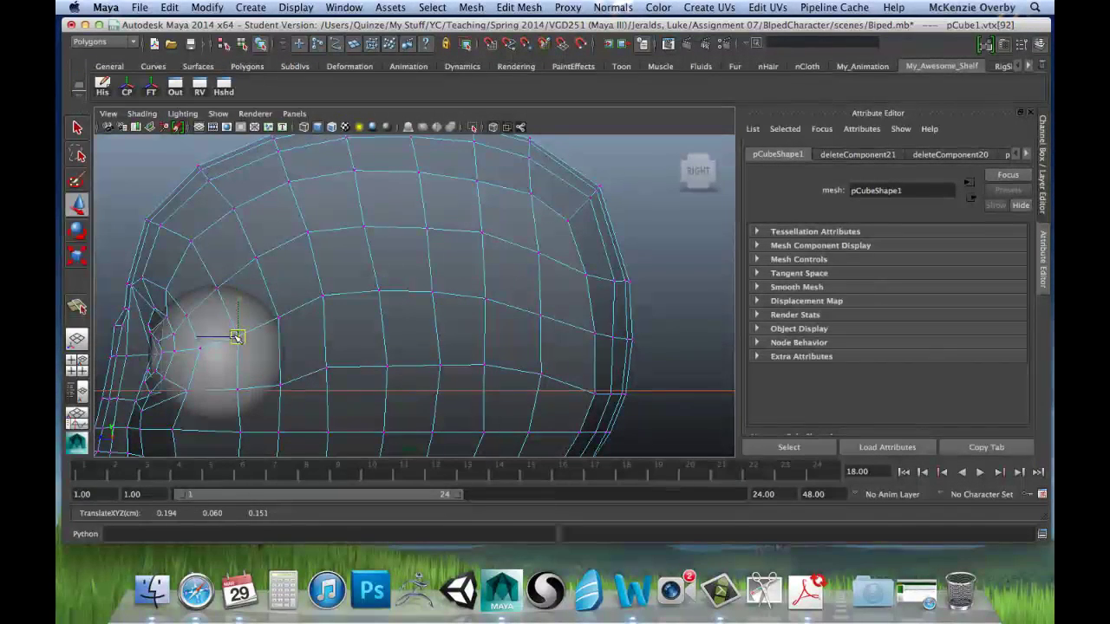
pyautogui.click(325, 295)
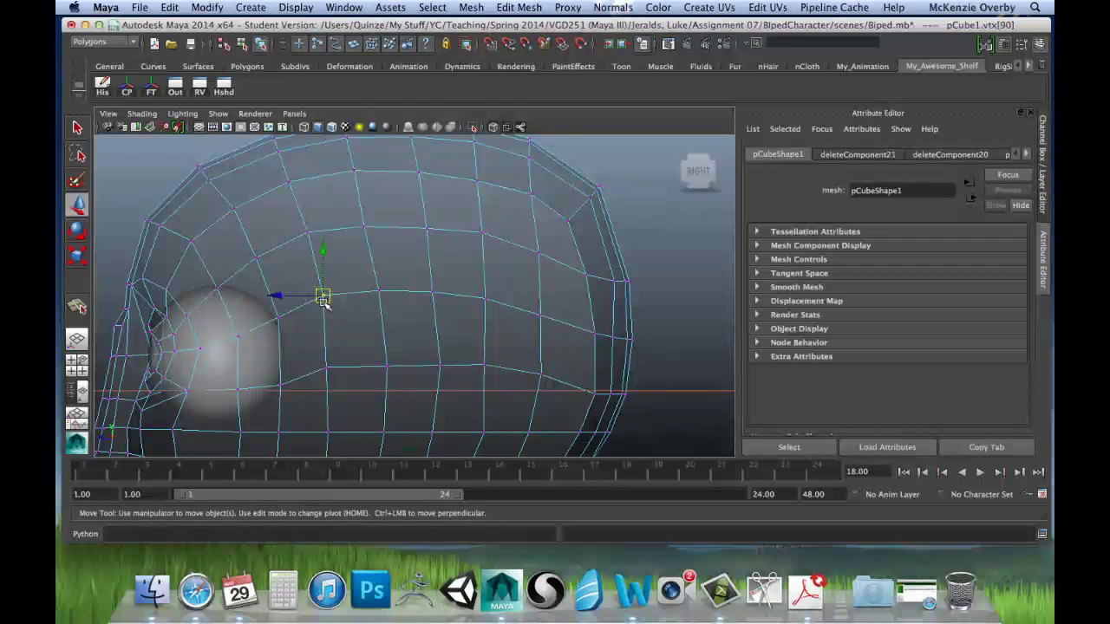
# Shift the fourth-row vertex just behind the eye slightly backward, and nudge the inner forehead vertex beside the outline.
pyautogui.click(324, 369)
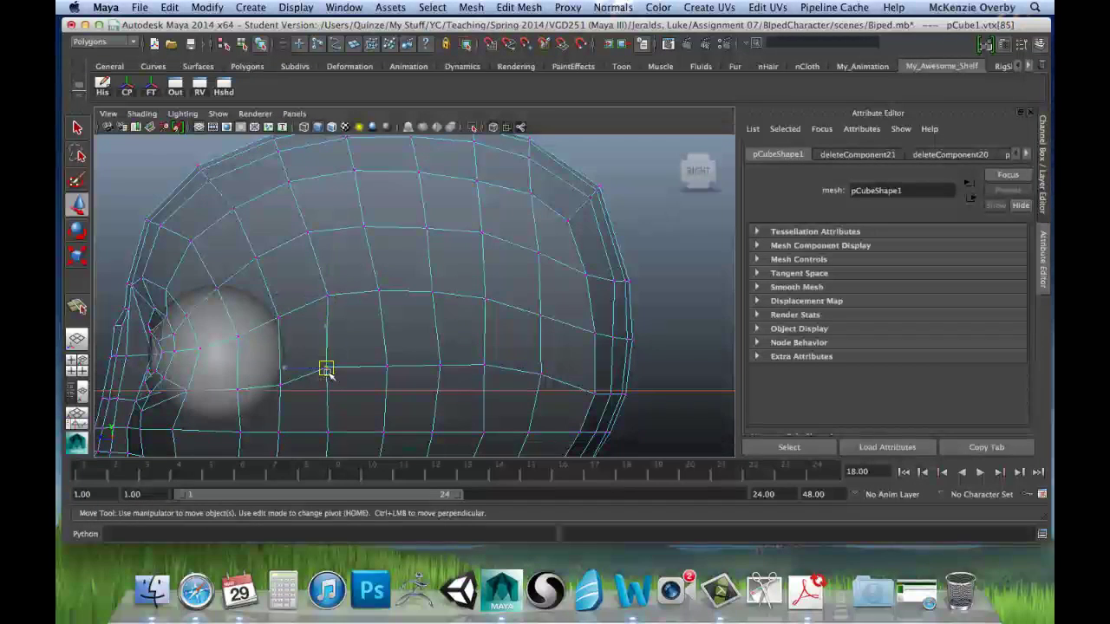
pyautogui.moveTo(326, 370); pyautogui.dragTo(337, 371)
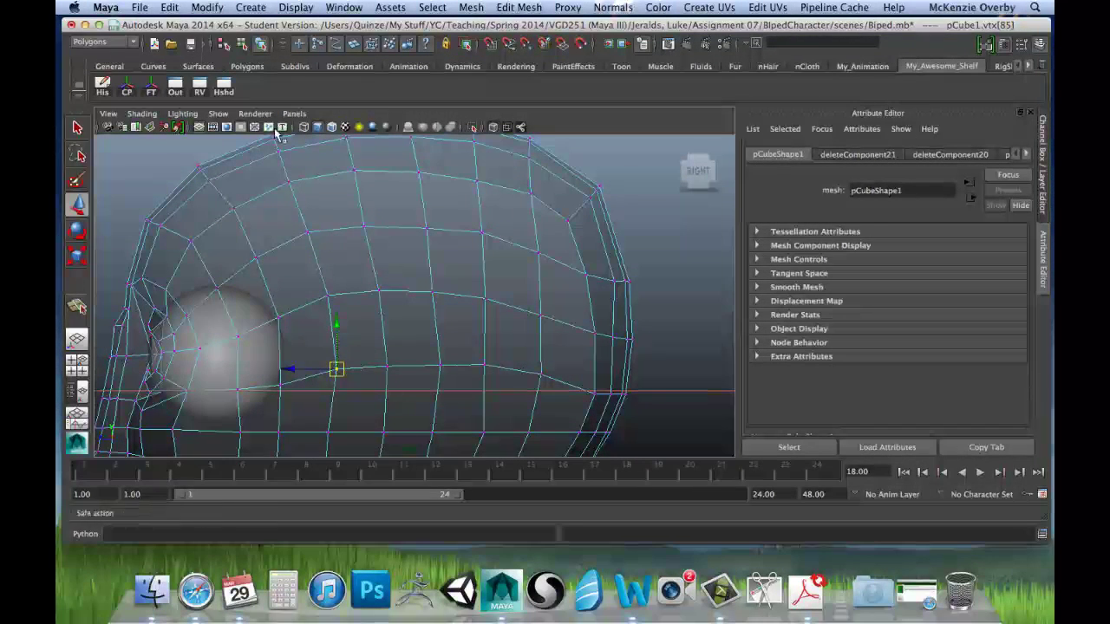
pyautogui.moveTo(215, 186); pyautogui.dragTo(220, 186)
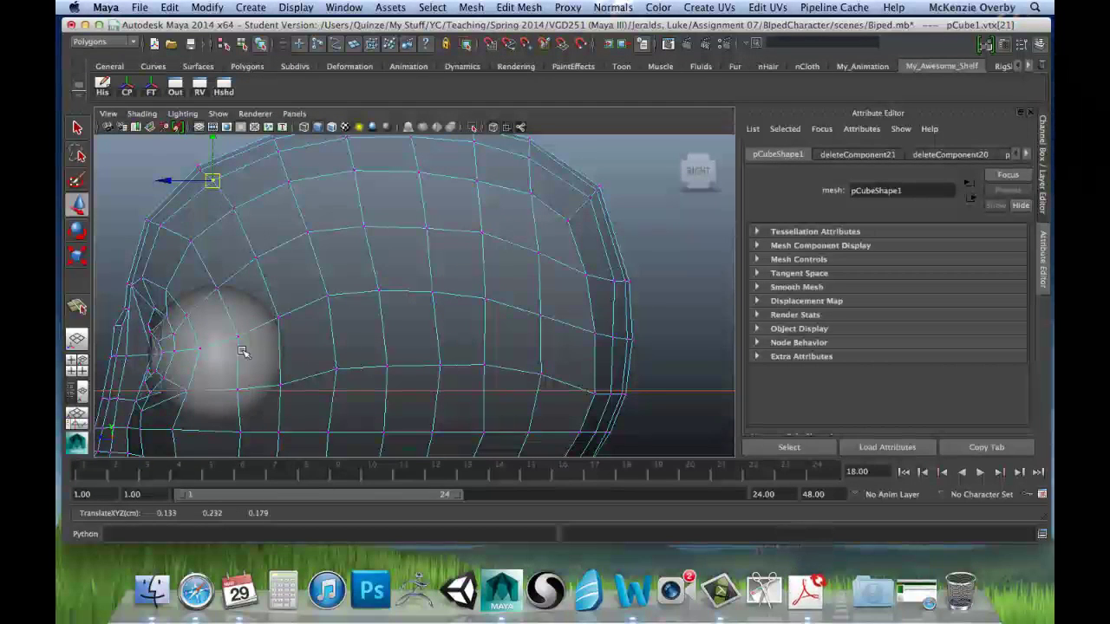
# Nudge the front and middle vertices of the second row, plus the first-row vertex above them, to smooth the arc over the eye.
pyautogui.click(257, 257)
pyautogui.moveTo(258, 257); pyautogui.dragTo(260, 255)
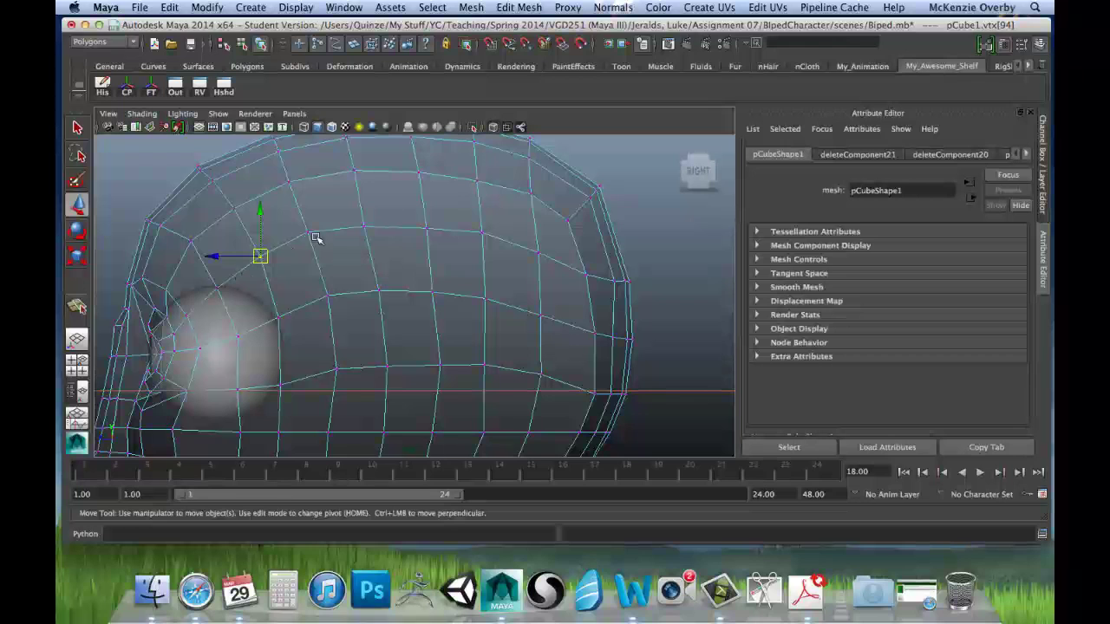
pyautogui.click(362, 224)
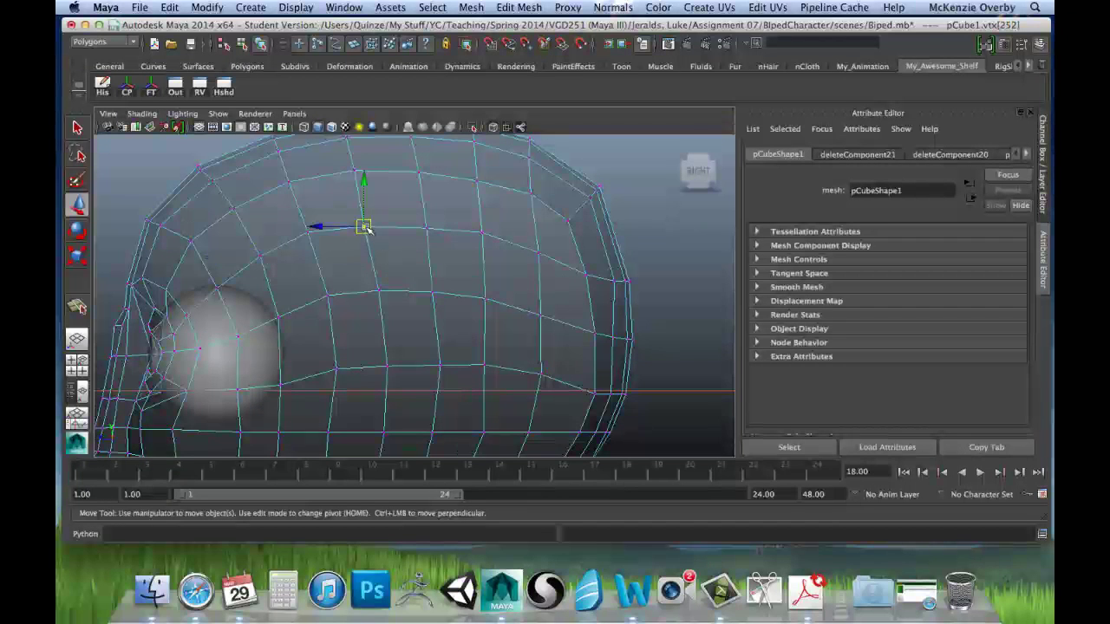
pyautogui.click(429, 226)
pyautogui.moveTo(429, 226); pyautogui.dragTo(425, 224)
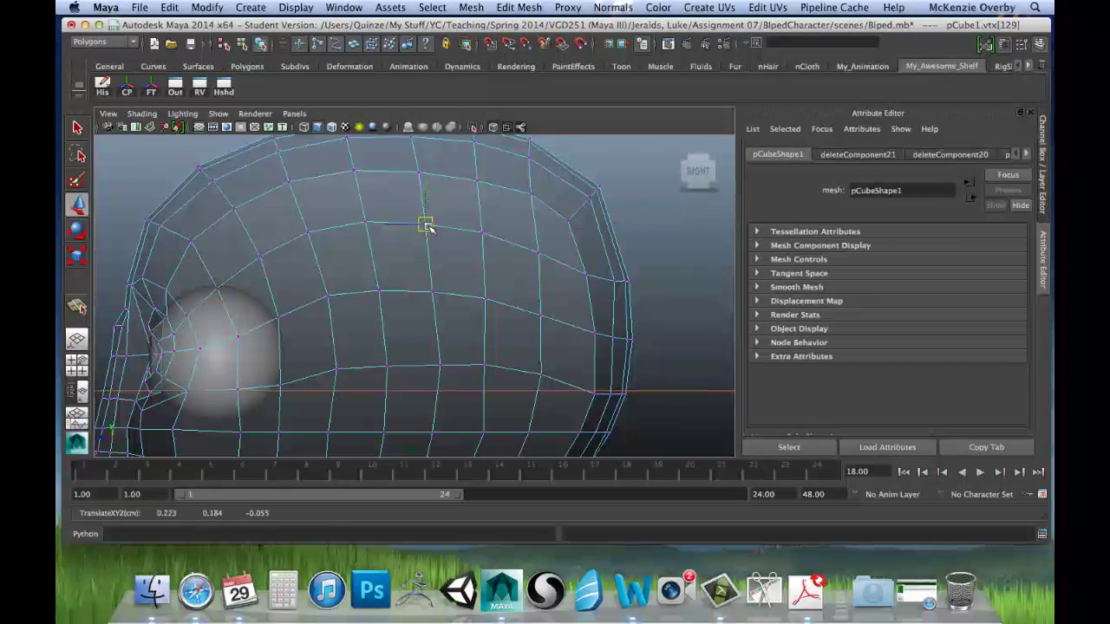
pyautogui.keyDown('alt'); pyautogui.moveTo(429, 218); pyautogui.dragTo(439, 235, button='middle'); pyautogui.keyUp('alt')
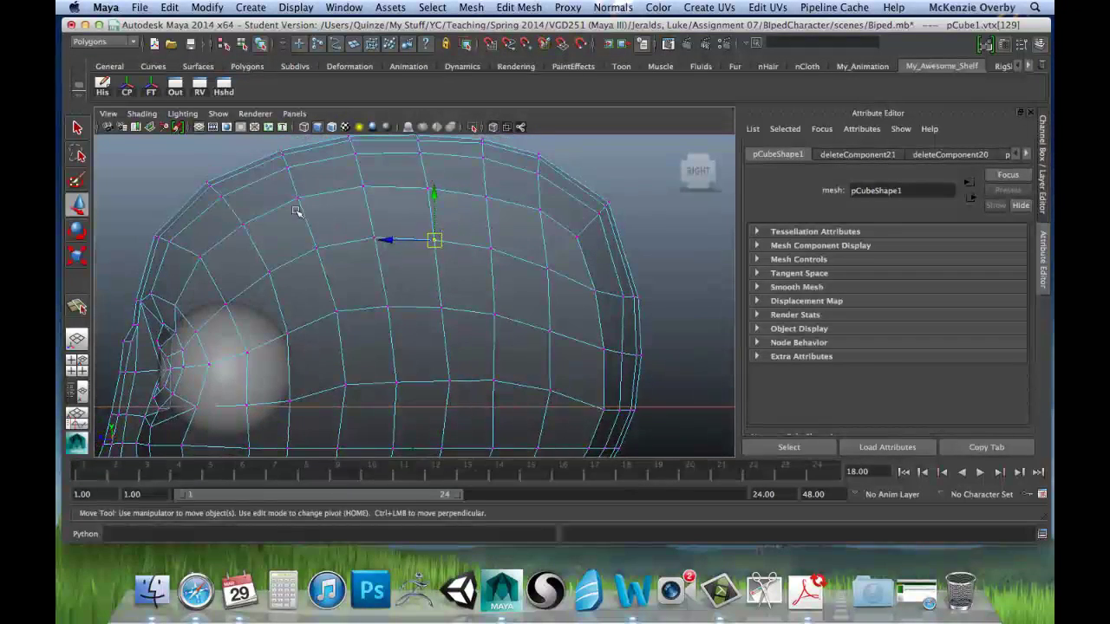
pyautogui.moveTo(271, 146); pyautogui.dragTo(310, 210)
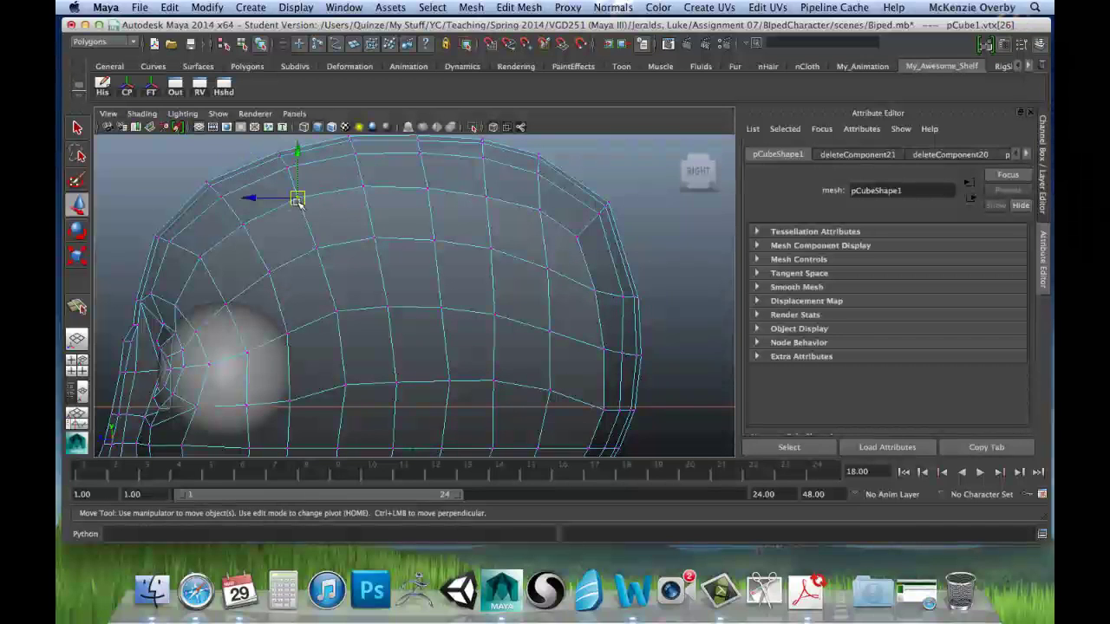
pyautogui.click(320, 247)
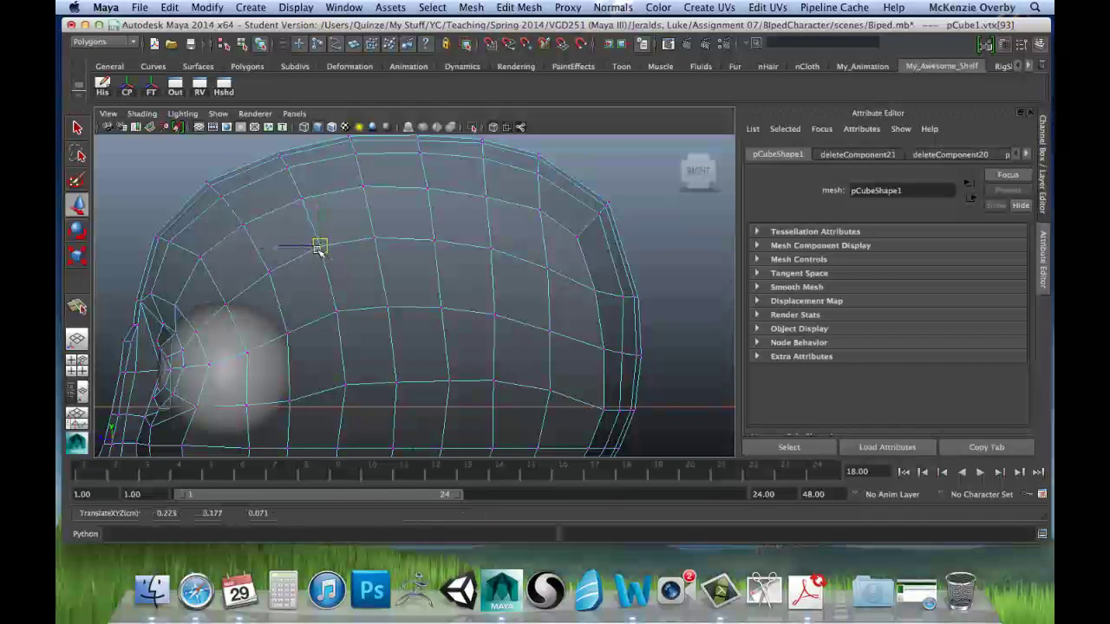
# Move the third-, second- and first-row vertices of the column just ahead of the crown's centre slightly up and back.
pyautogui.keyDown('alt'); pyautogui.moveTo(395, 276); pyautogui.dragTo(394, 258, button='middle'); pyautogui.keyUp('alt')
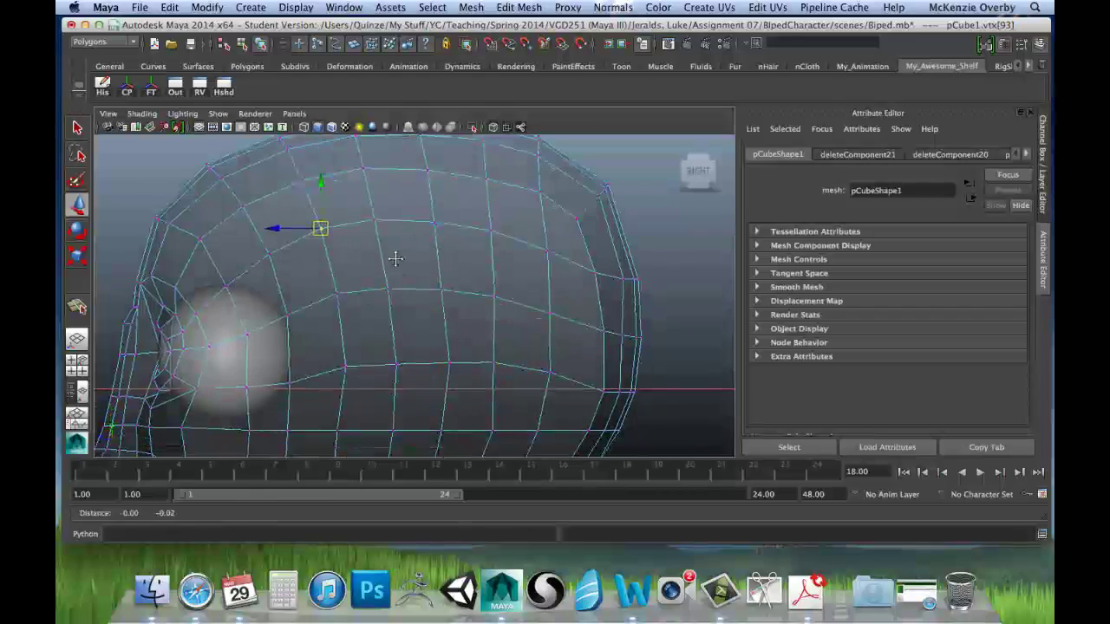
pyautogui.click(381, 289)
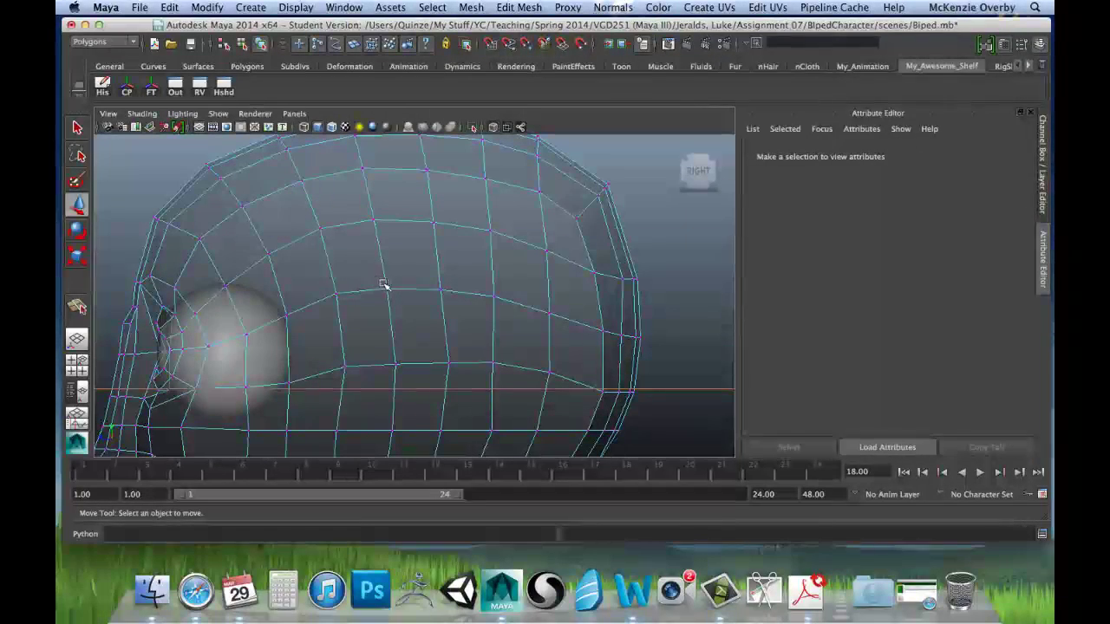
pyautogui.click(387, 288)
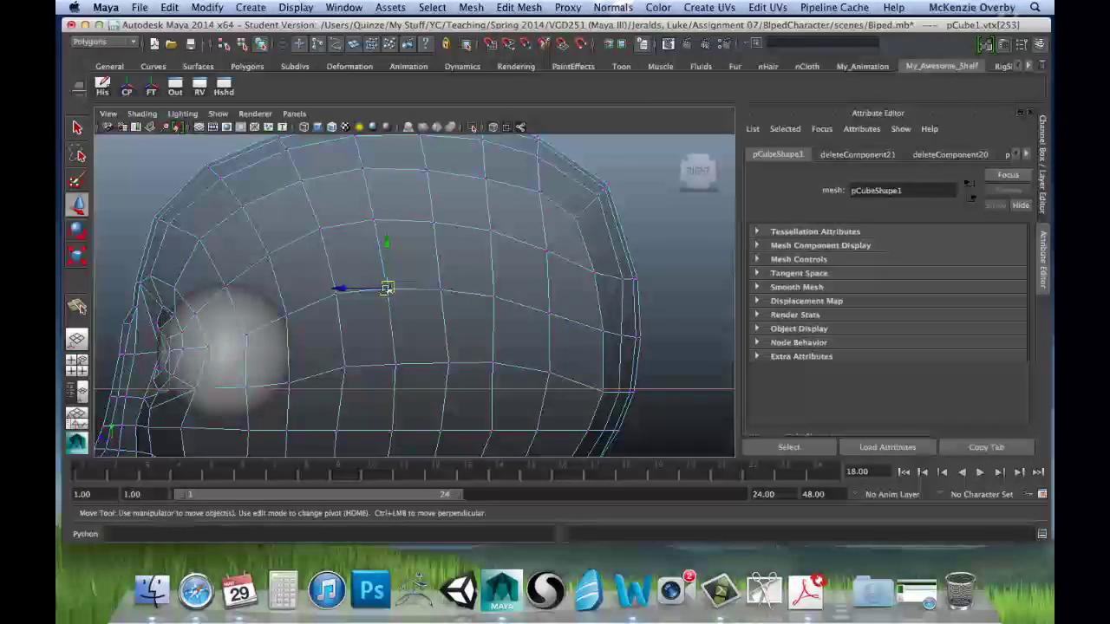
pyautogui.click(376, 219)
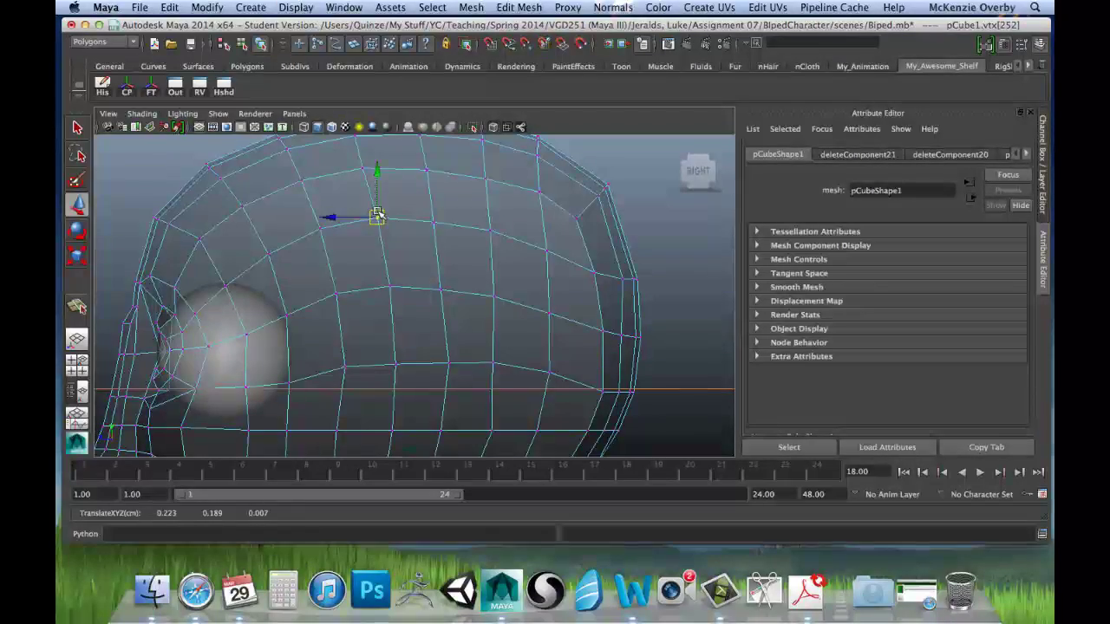
pyautogui.keyDown('alt'); pyautogui.moveTo(378, 219); pyautogui.dragTo(380, 243, button='middle'); pyautogui.keyUp('alt')
pyautogui.click(371, 196)
pyautogui.moveTo(376, 199); pyautogui.dragTo(375, 198)
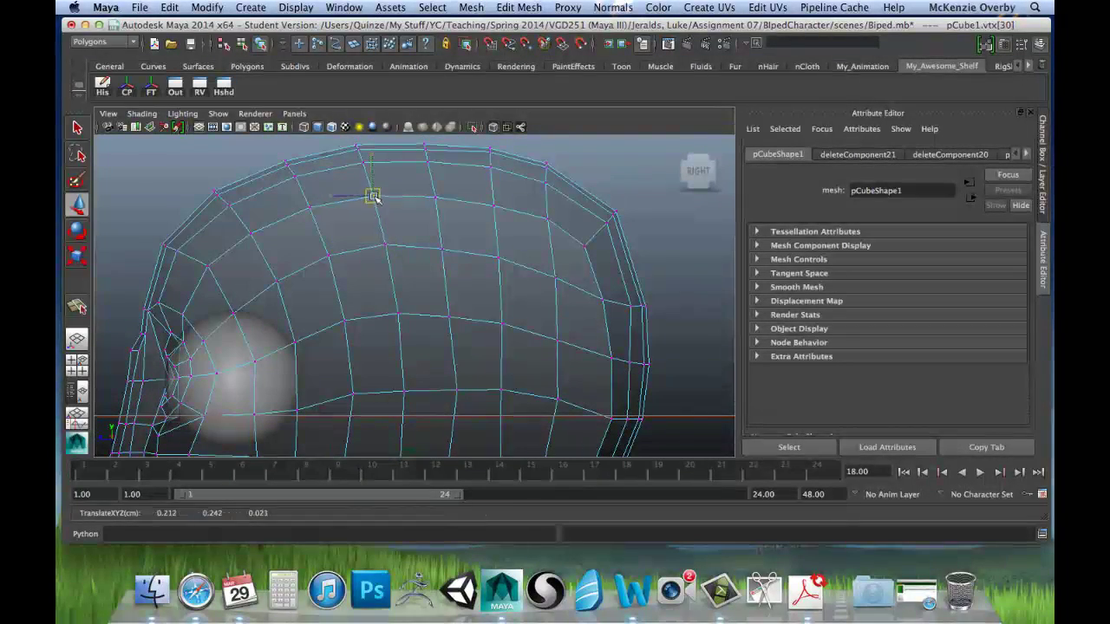
# Nudge the second- and third-row vertices of the crown's central column slightly backward to straighten its curve.
pyautogui.keyDown('alt'); pyautogui.moveTo(375, 197); pyautogui.dragTo(362, 180, button='middle'); pyautogui.keyUp('alt')
pyautogui.click(435, 235)
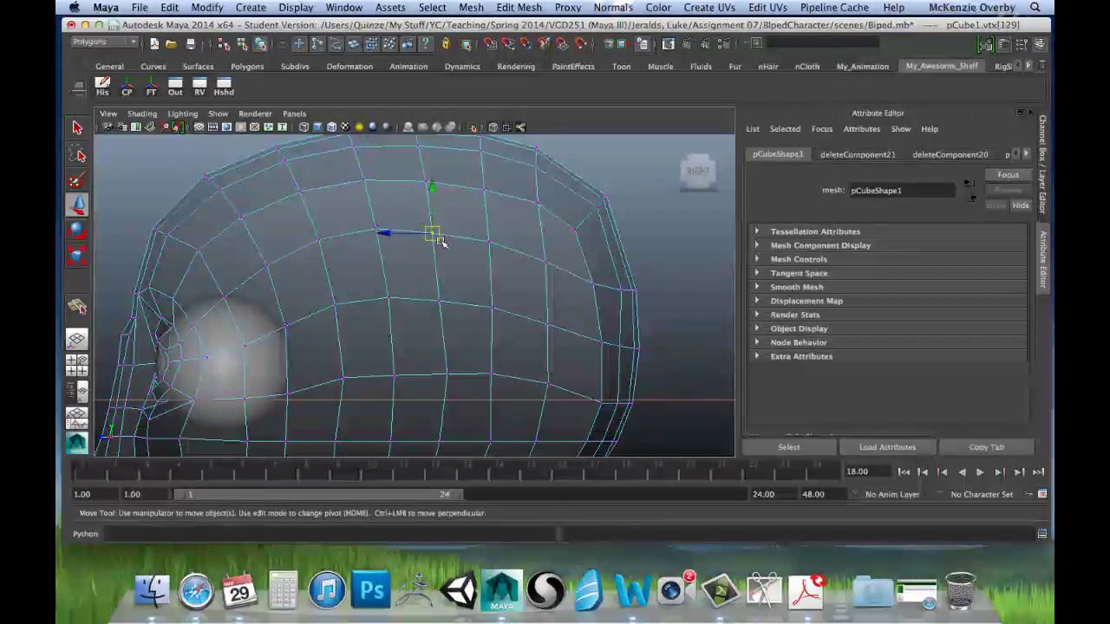
pyautogui.moveTo(439, 236); pyautogui.dragTo(437, 235)
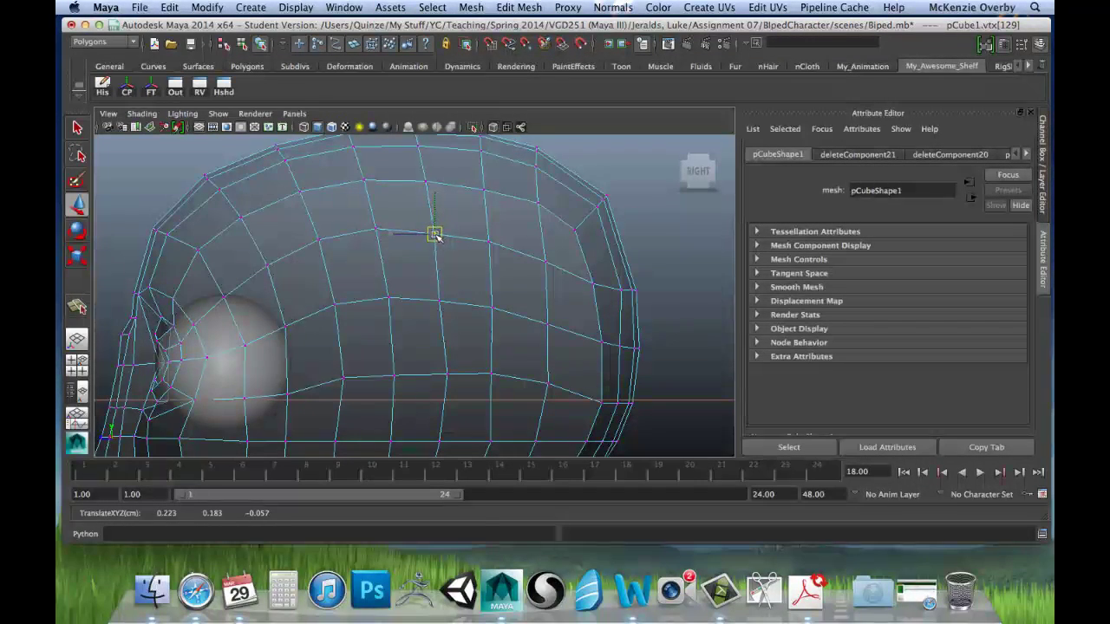
pyautogui.click(442, 300)
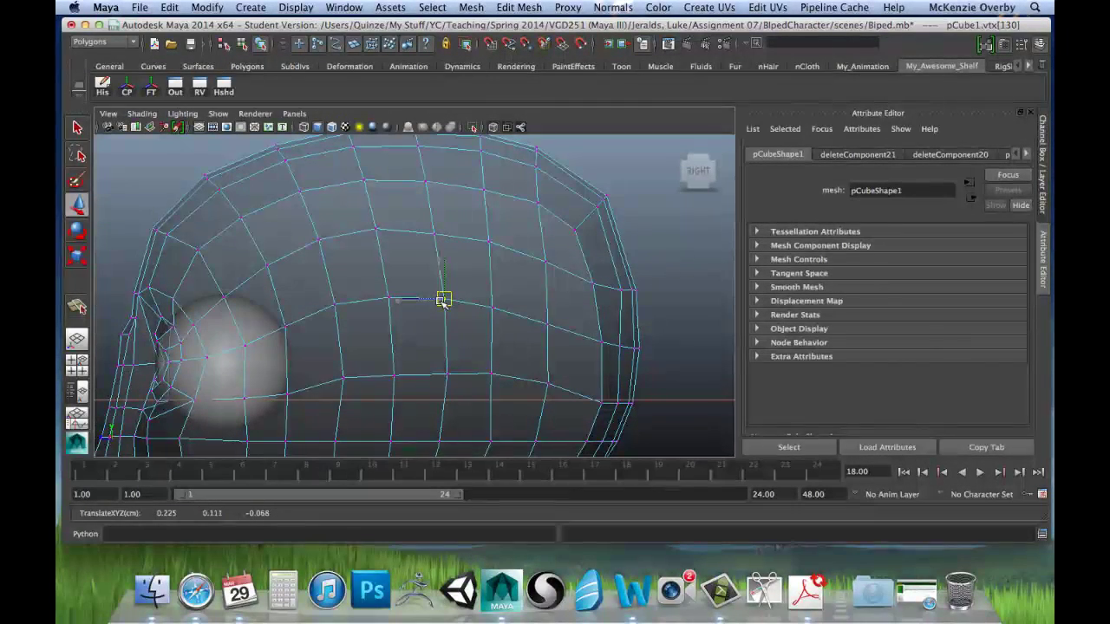
# Shift the fourth- and third-row vertices behind the central column backward, and raise the two middle vertices of the second row.
pyautogui.click(501, 378)
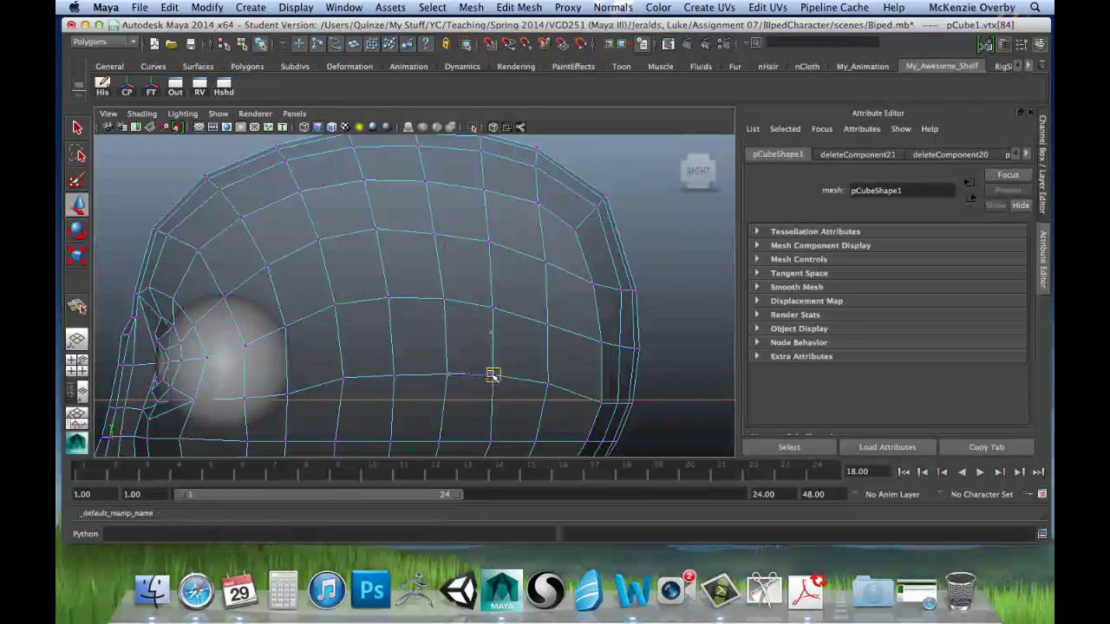
pyautogui.click(496, 308)
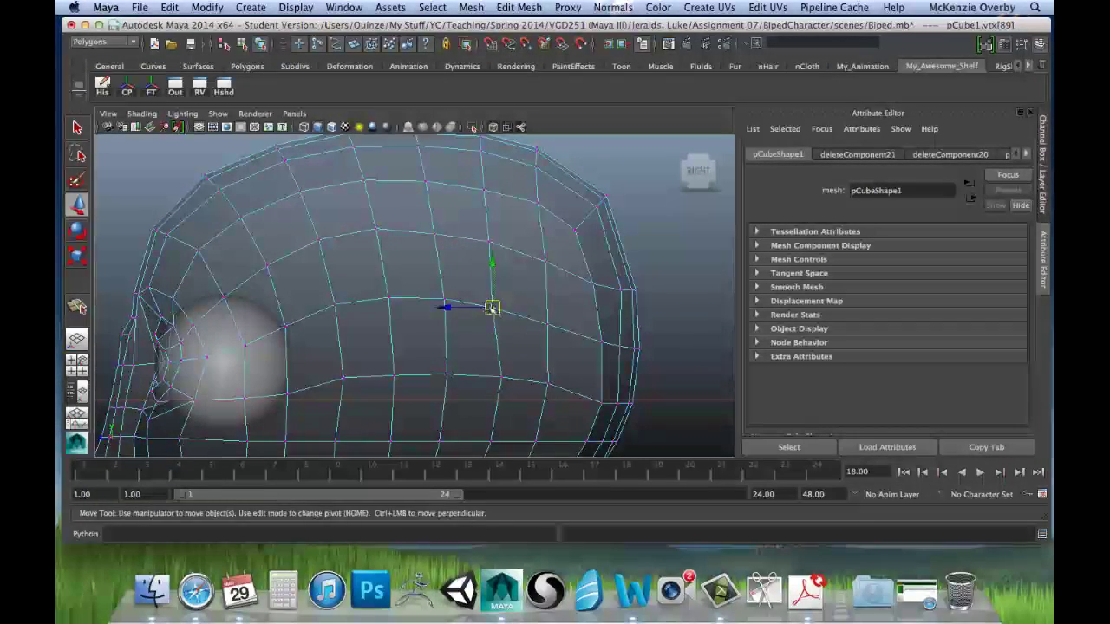
pyautogui.click(488, 239)
pyautogui.click(432, 229)
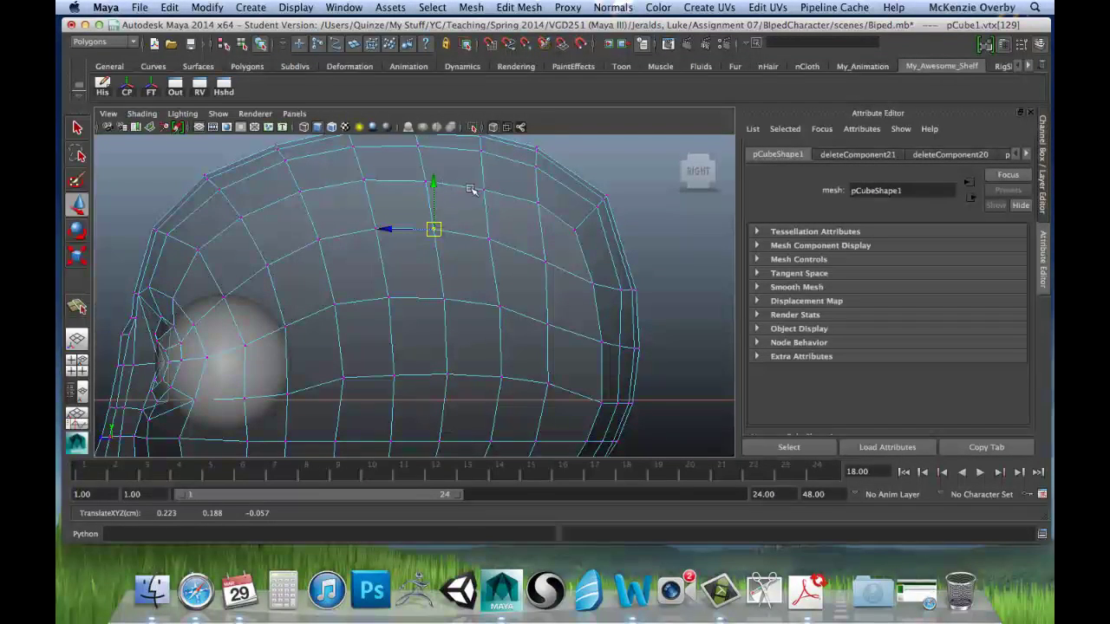
# Lower the vertices of the fourth row between the eye and the back of the head into a shallow, even arc.
pyautogui.moveTo(542, 322)
pyautogui.keyDown('alt'); pyautogui.mouseDown()
pyautogui.moveTo(523, 275)
pyautogui.moveTo(535, 315)
pyautogui.mouseUp(); pyautogui.keyUp('alt')
pyautogui.click(531, 305)
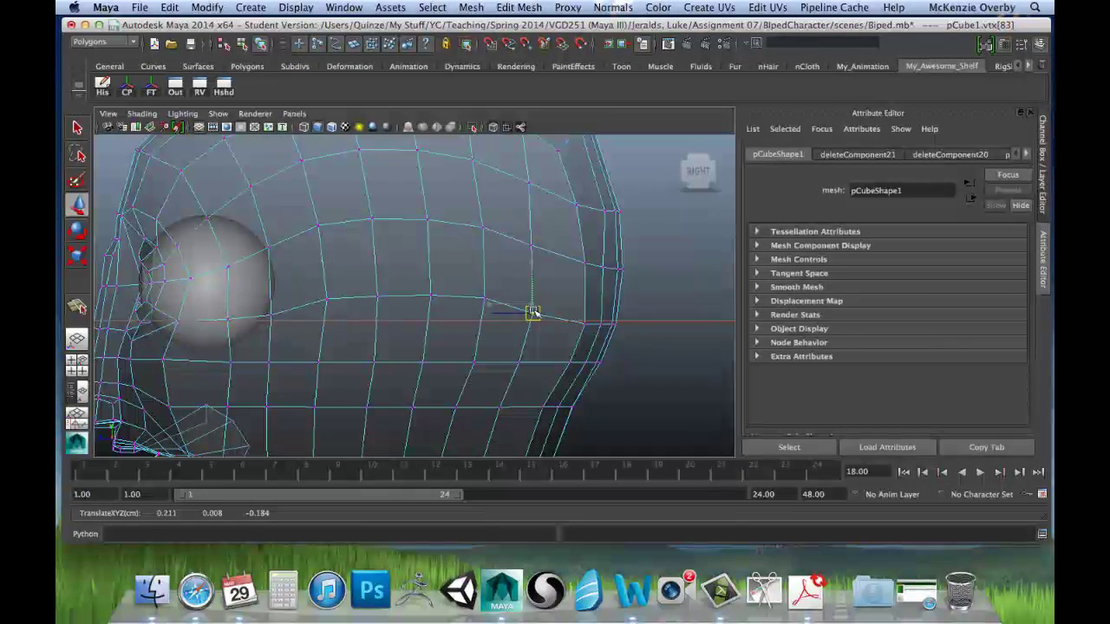
pyautogui.click(484, 300)
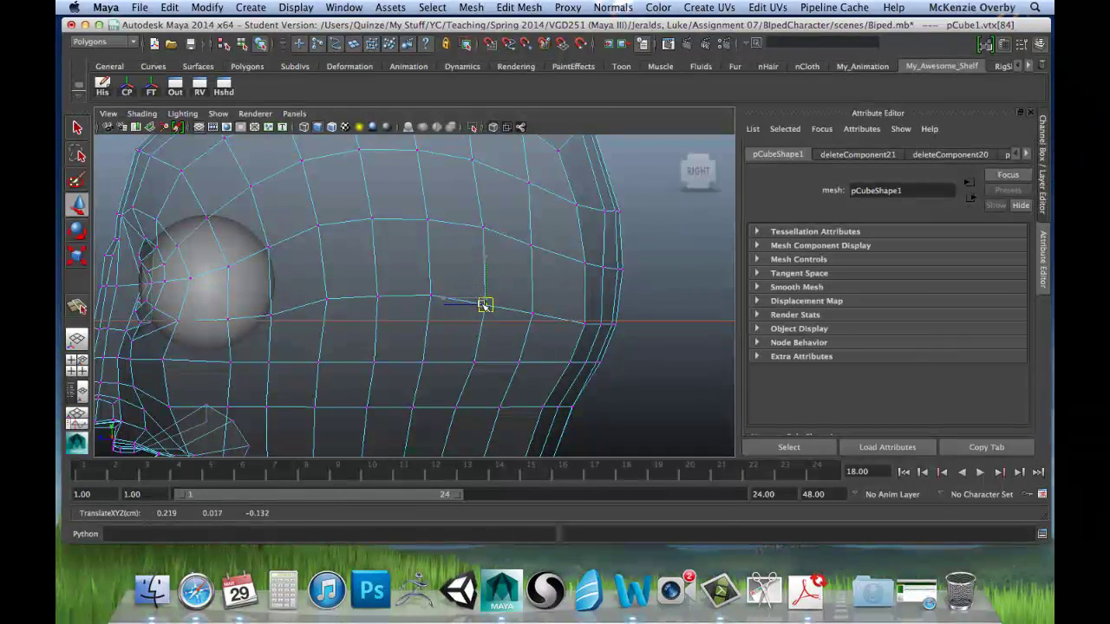
pyautogui.click(427, 299)
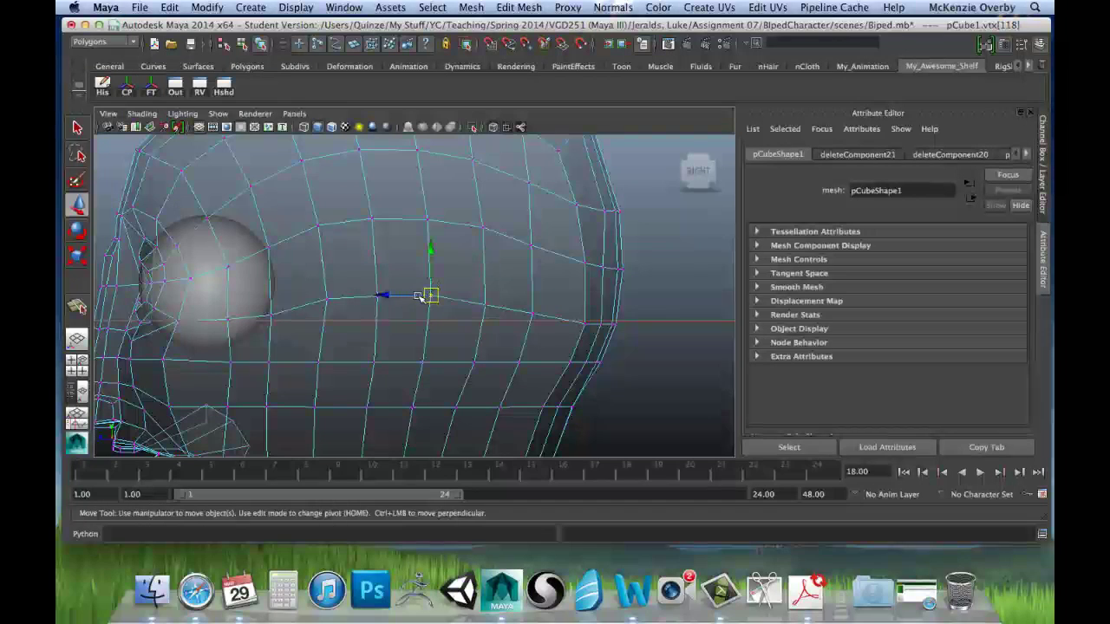
pyautogui.click(582, 322)
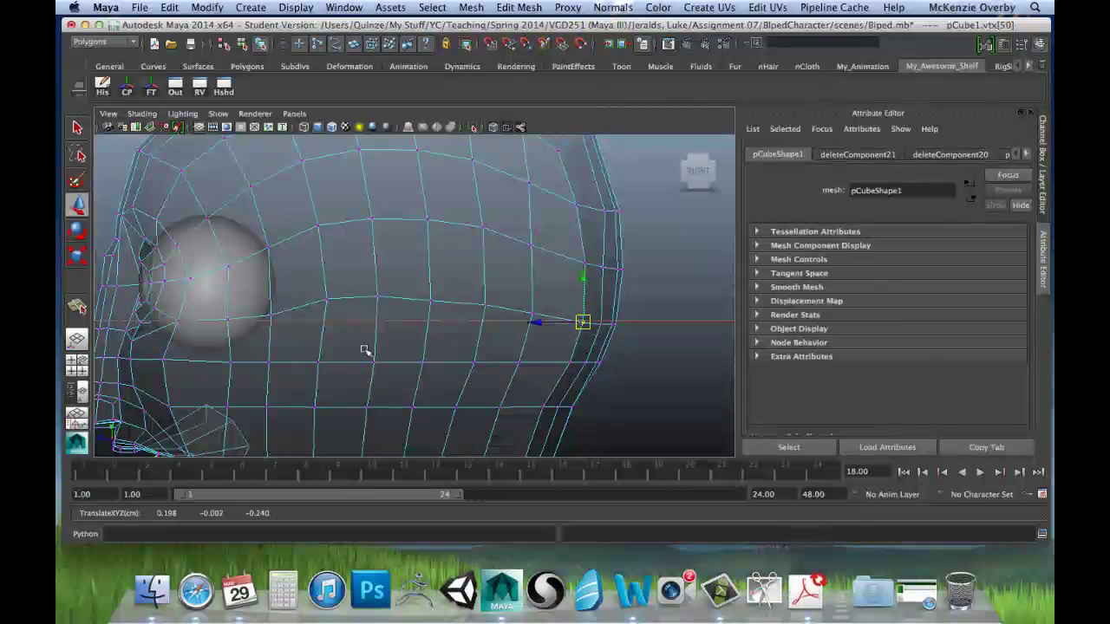
pyautogui.click(326, 303)
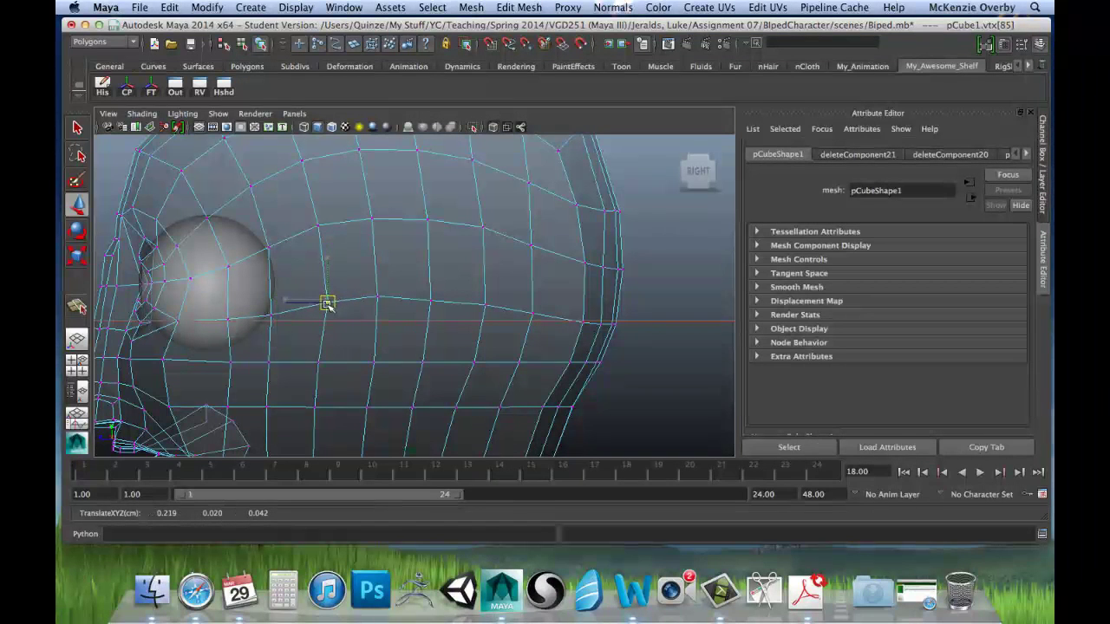
pyautogui.click(379, 301)
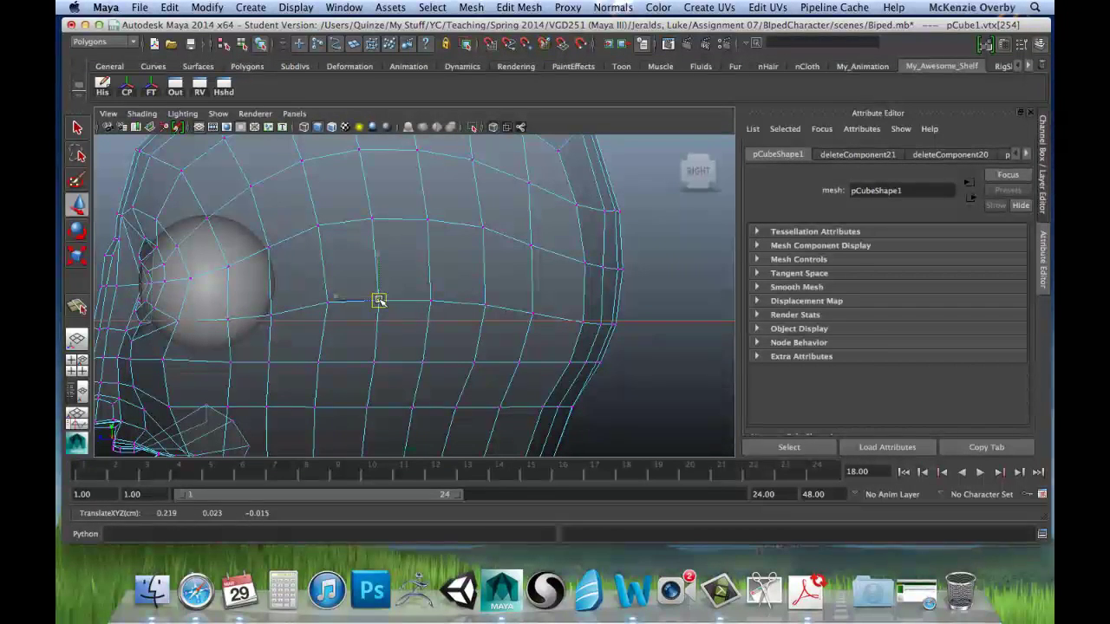
# Realign the cheek column below the eye, moving its upper vertex forward and curving the two vertices beneath it toward the mouth corner.
pyautogui.keyDown('alt'); pyautogui.moveTo(343, 335); pyautogui.dragTo(284, 271); pyautogui.keyUp('alt')
pyautogui.click(286, 271)
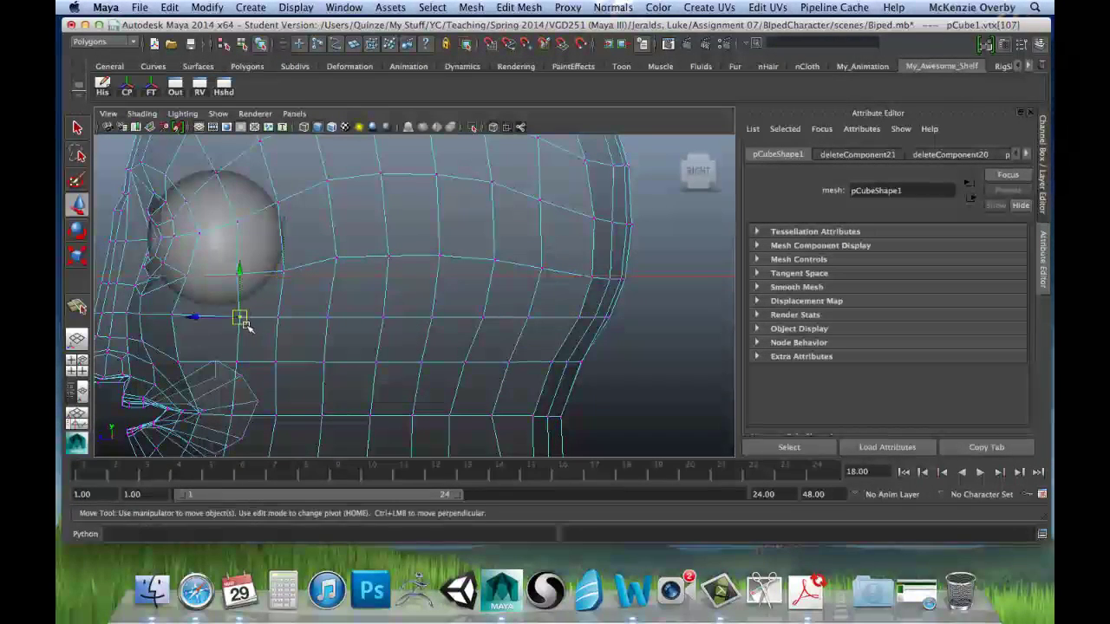
pyautogui.click(226, 318)
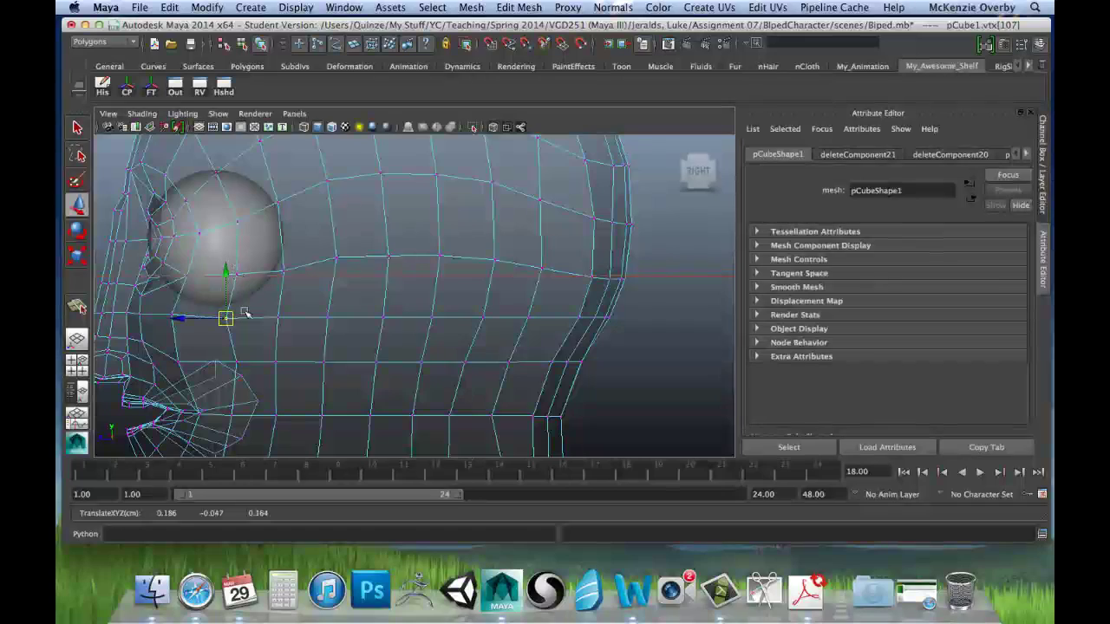
pyautogui.click(233, 362)
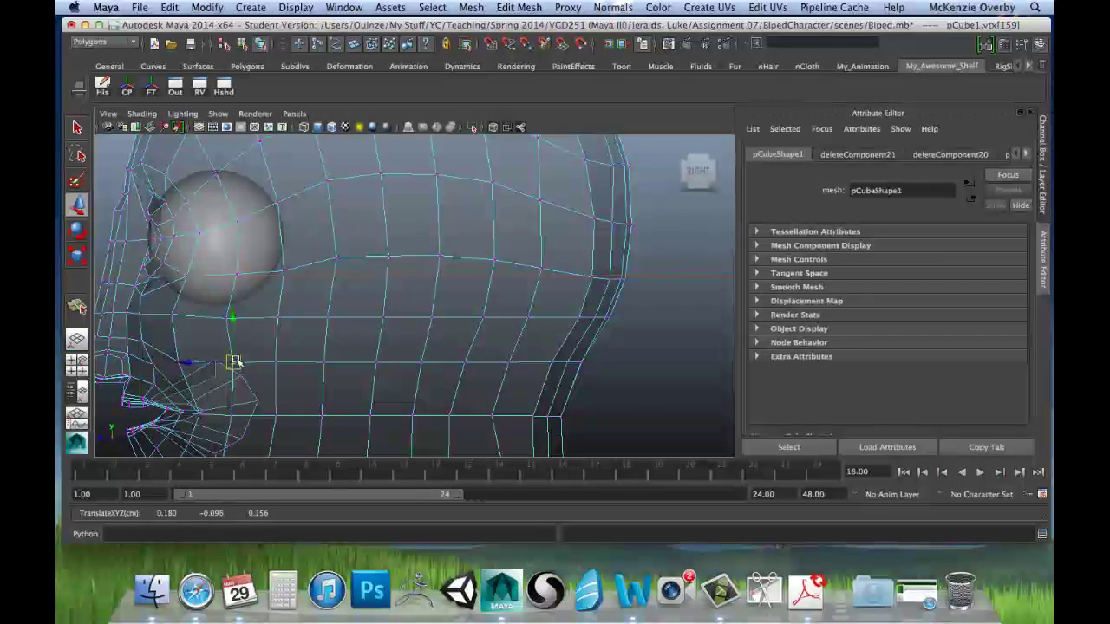
pyautogui.keyDown('alt'); pyautogui.moveTo(235, 360); pyautogui.dragTo(232, 302, button='middle'); pyautogui.keyUp('alt')
pyautogui.click(232, 358)
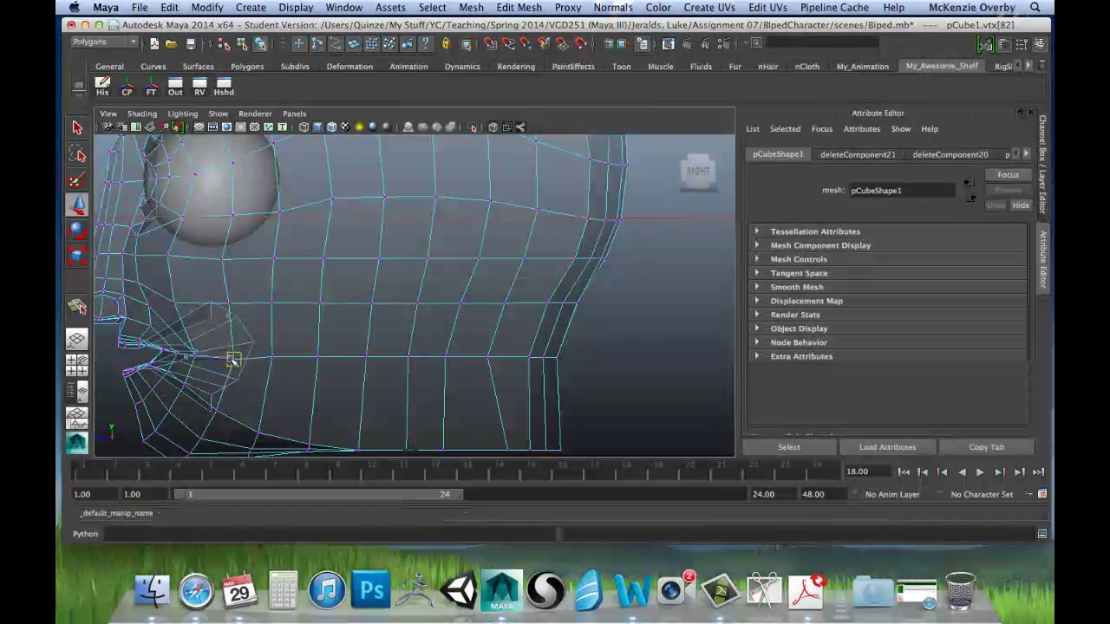
# Adjust the three vertices of the next cheek column back, easing the lower two slightly down and backward.
pyautogui.keyDown('alt'); pyautogui.moveTo(274, 282); pyautogui.dragTo(273, 317, button='middle'); pyautogui.keyUp('alt')
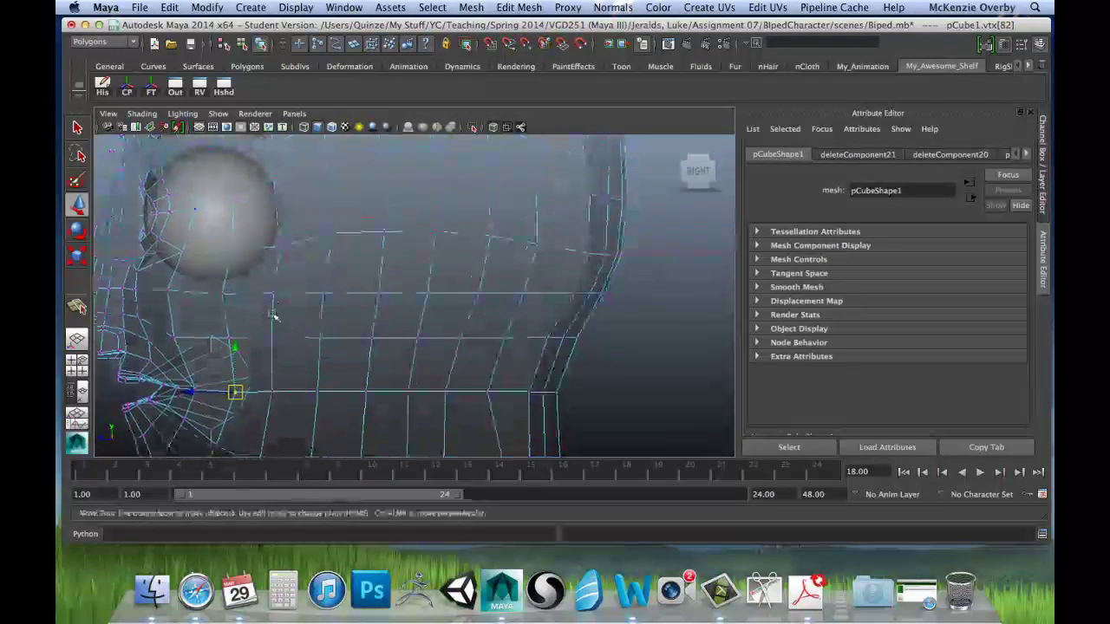
pyautogui.click(273, 297)
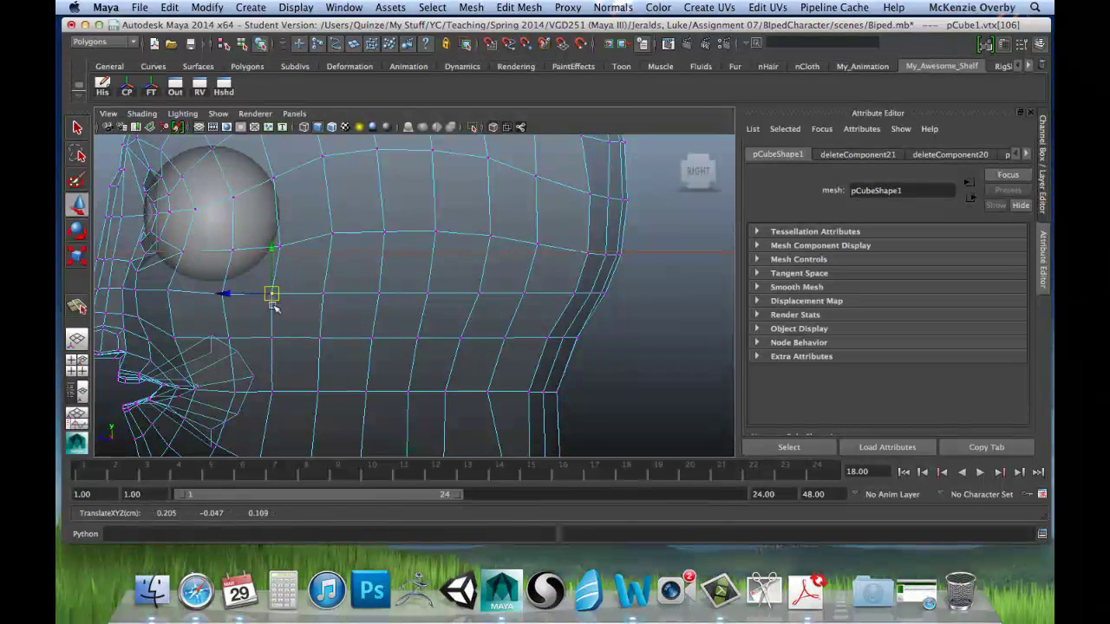
pyautogui.click(273, 340)
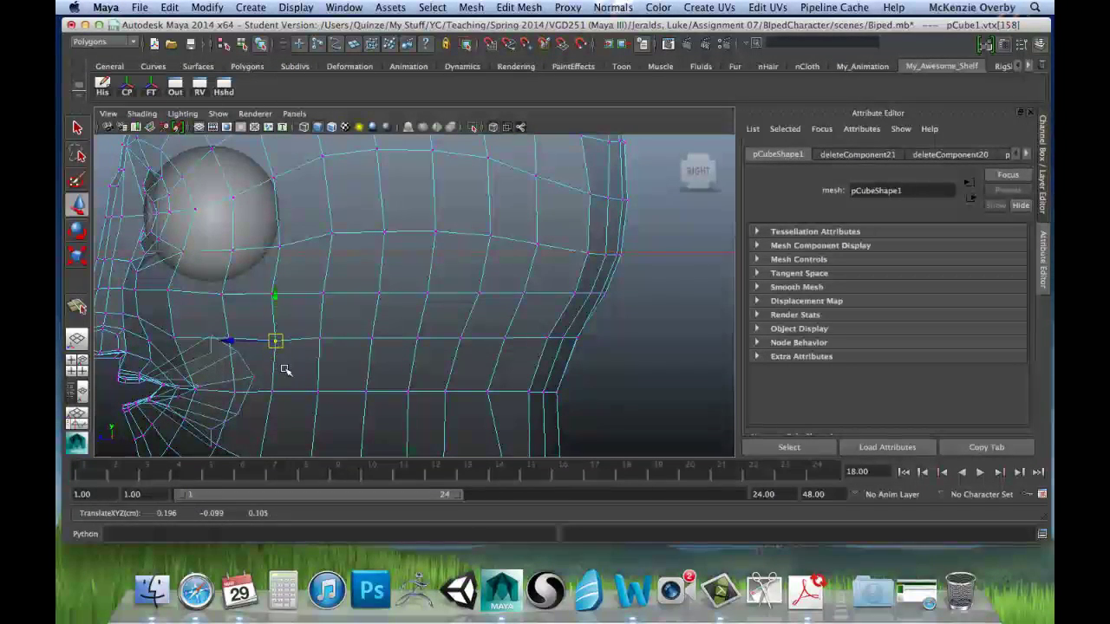
pyautogui.scroll(-10, 274, 347)
pyautogui.scroll(8, 342, 287)
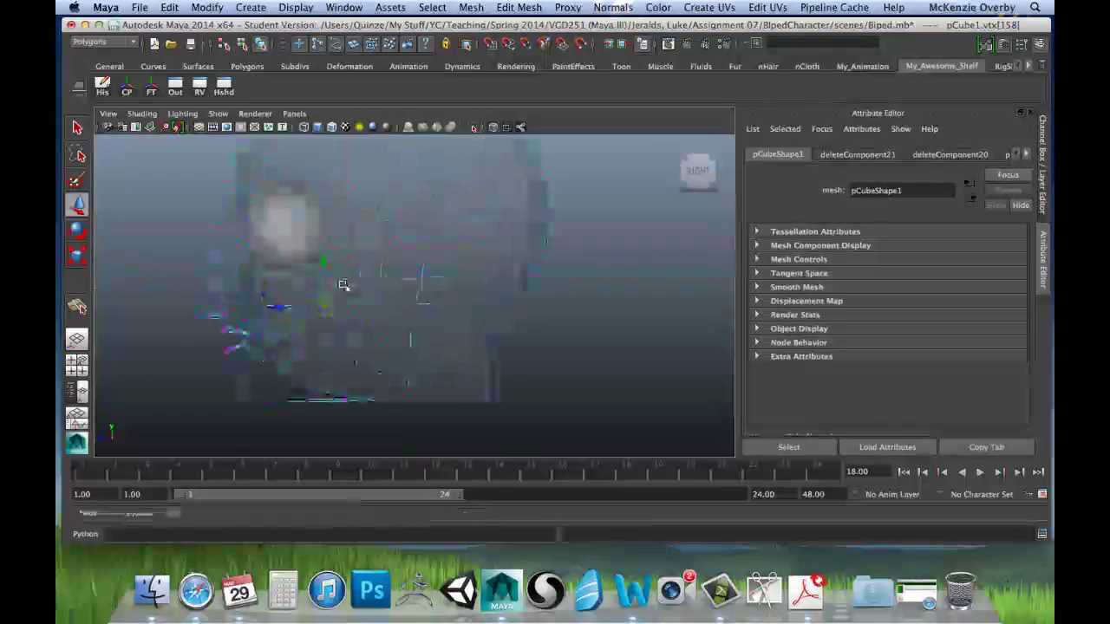
pyautogui.click(328, 345)
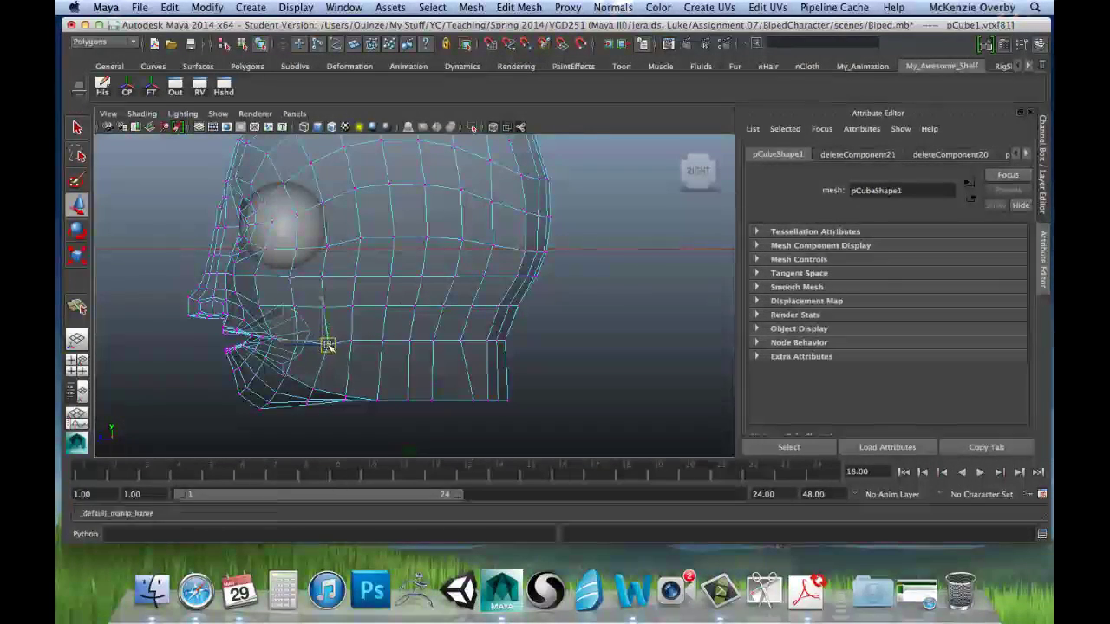
# Lower the mouth-level vertex of the third cheek column slightly and adjust that column's vertex just below eye level.
pyautogui.press('w')
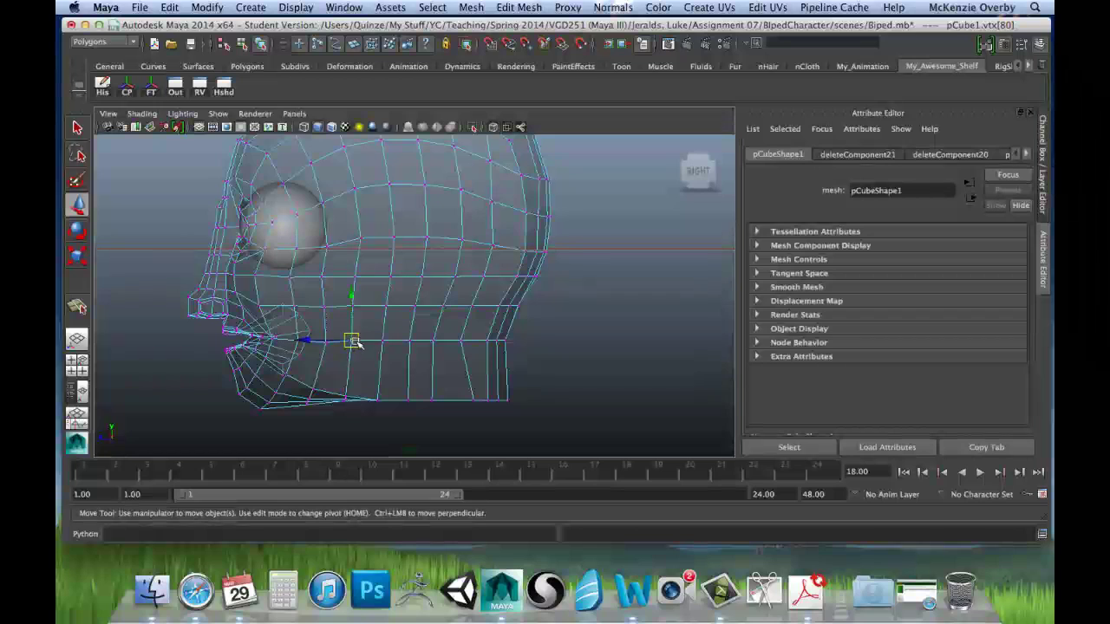
pyautogui.moveTo(355, 343); pyautogui.dragTo(361, 347)
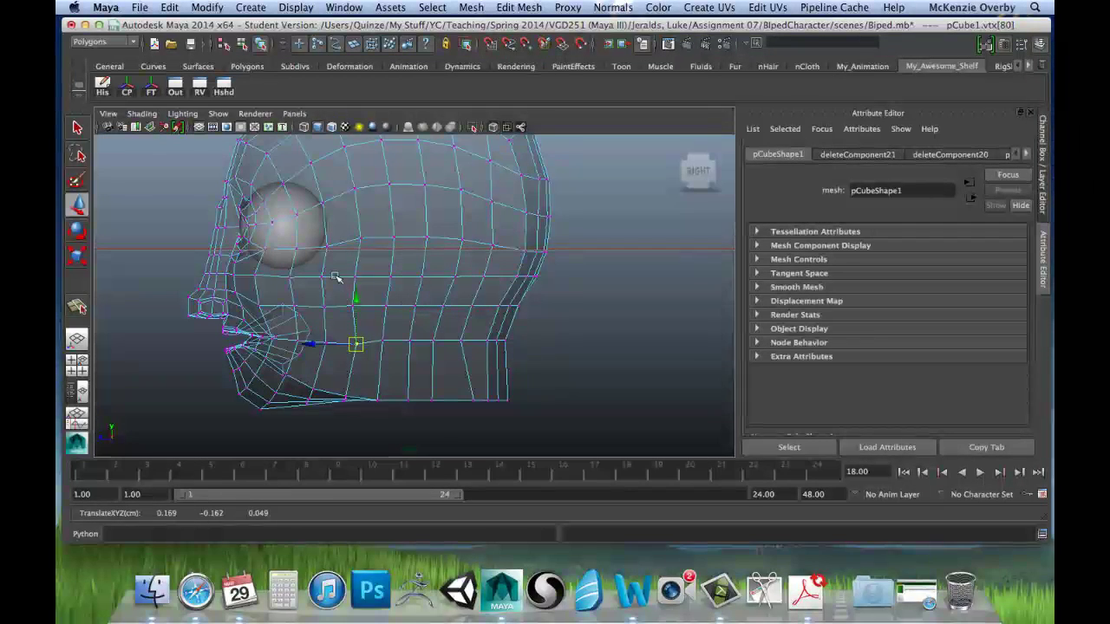
pyautogui.moveTo(364, 287); pyautogui.dragTo(363, 287)
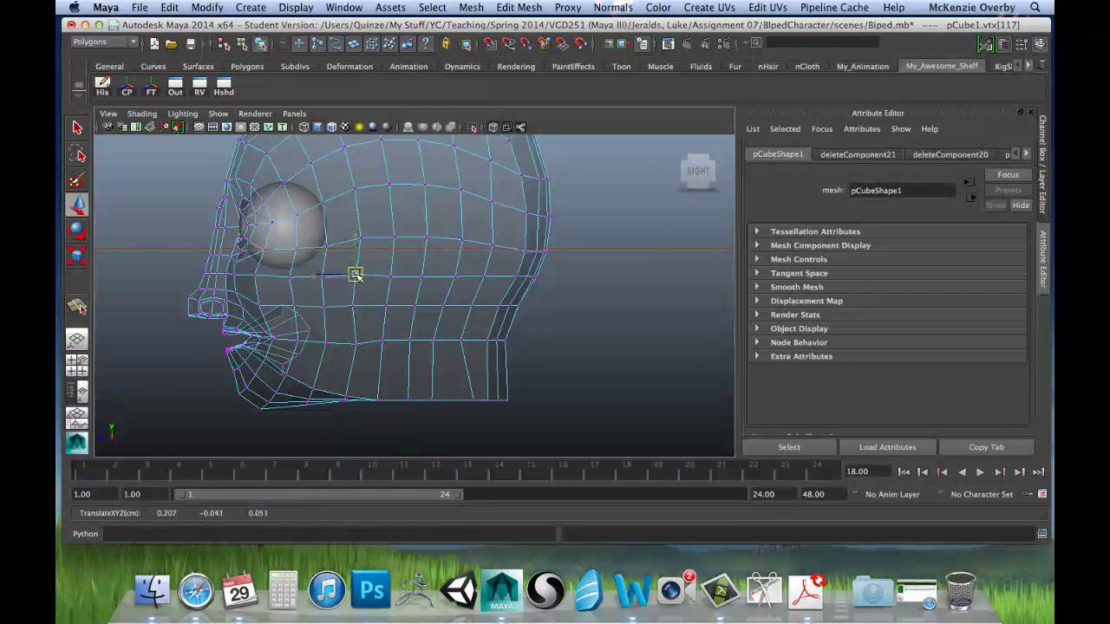
# Raise three neighbouring vertices of the row just below the eye into a gentle arc, and fine-tune the mouth-level vertex beneath the front one.
pyautogui.click(392, 276)
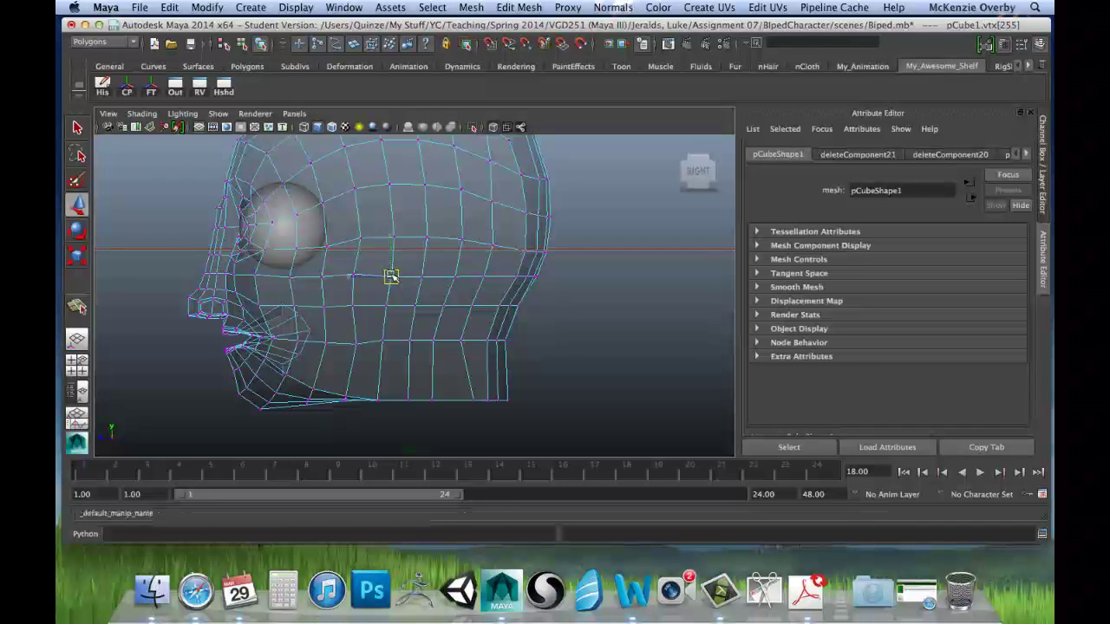
pyautogui.click(423, 272)
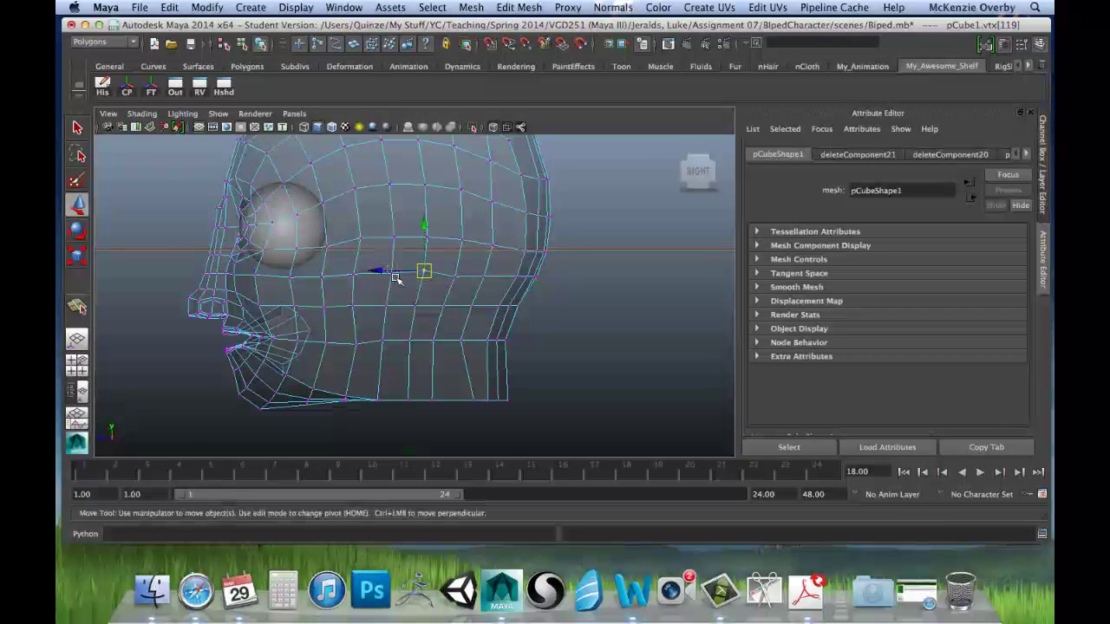
pyautogui.click(391, 275)
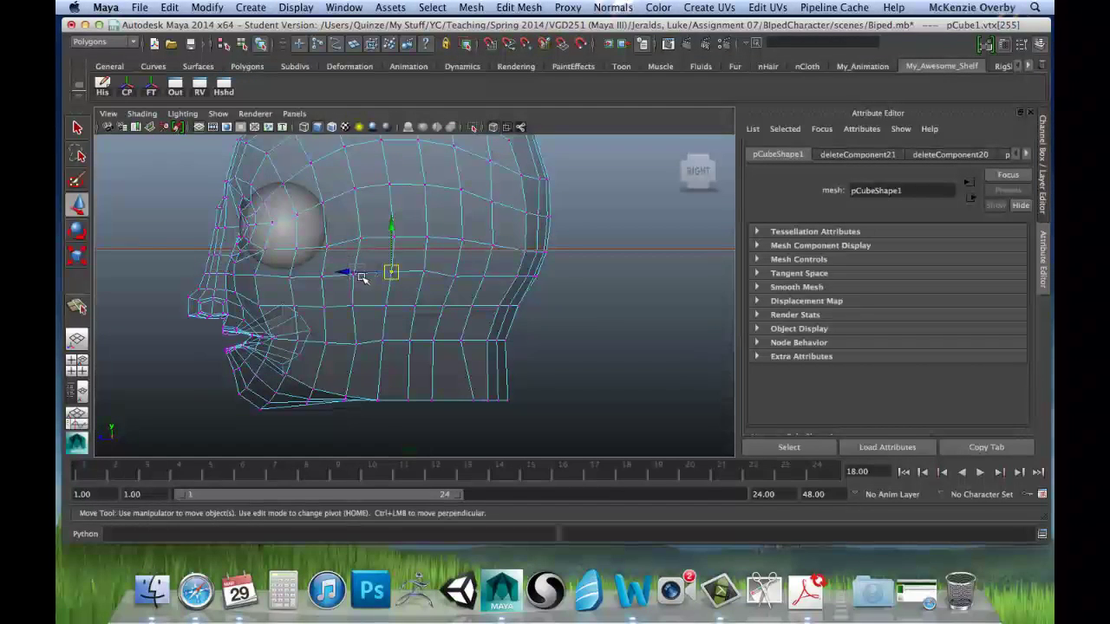
pyautogui.click(353, 272)
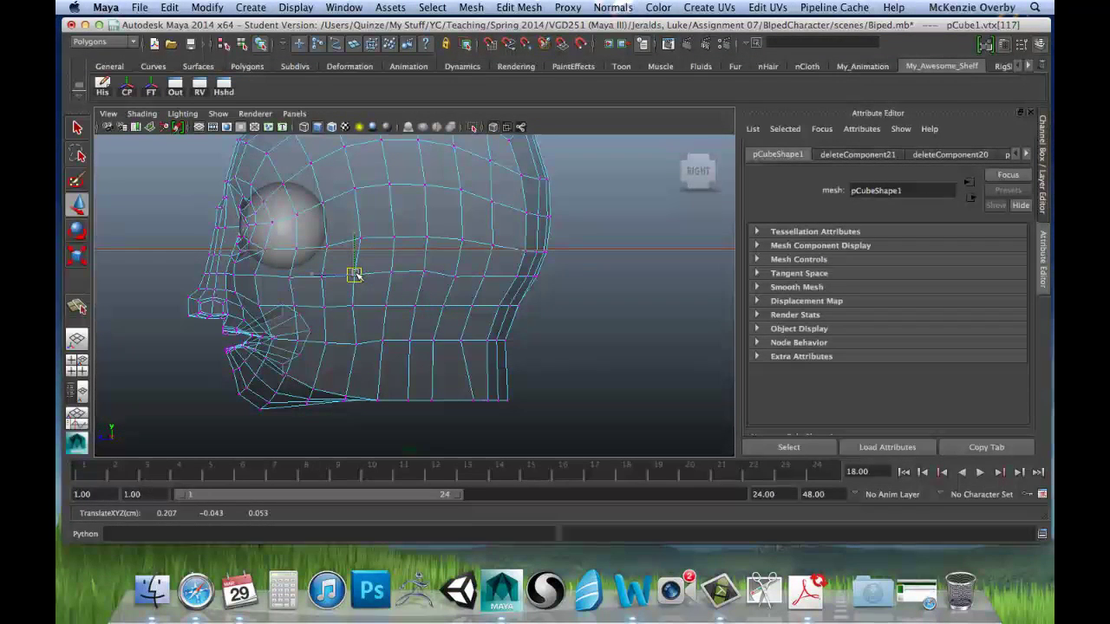
pyautogui.moveTo(355, 275); pyautogui.dragTo(359, 273)
pyautogui.click(352, 303)
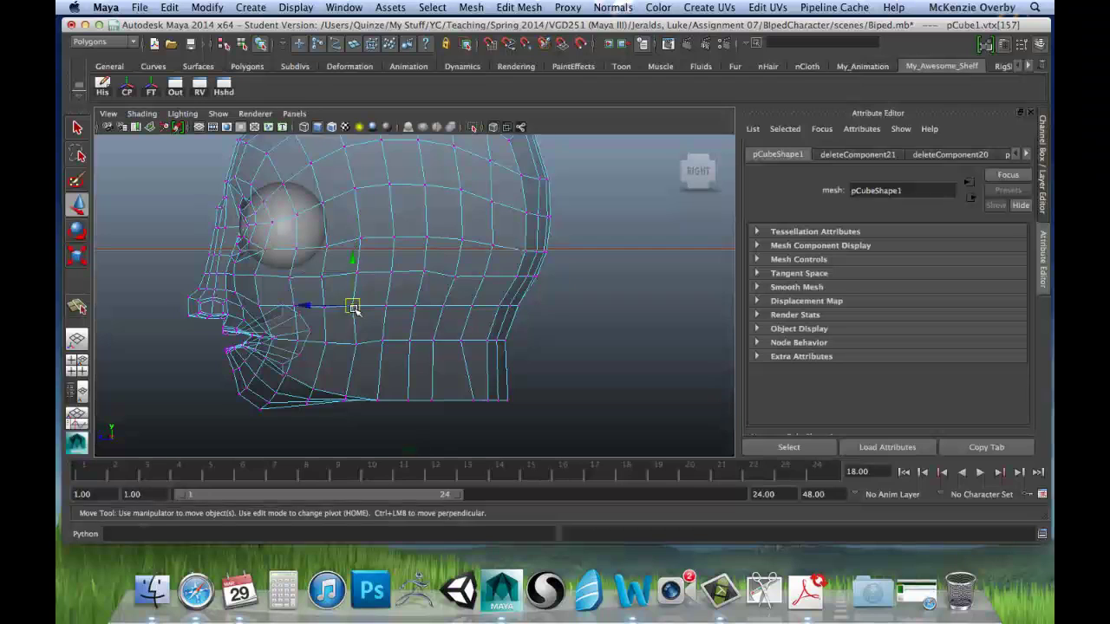
pyautogui.moveTo(348, 336); pyautogui.dragTo(357, 344)
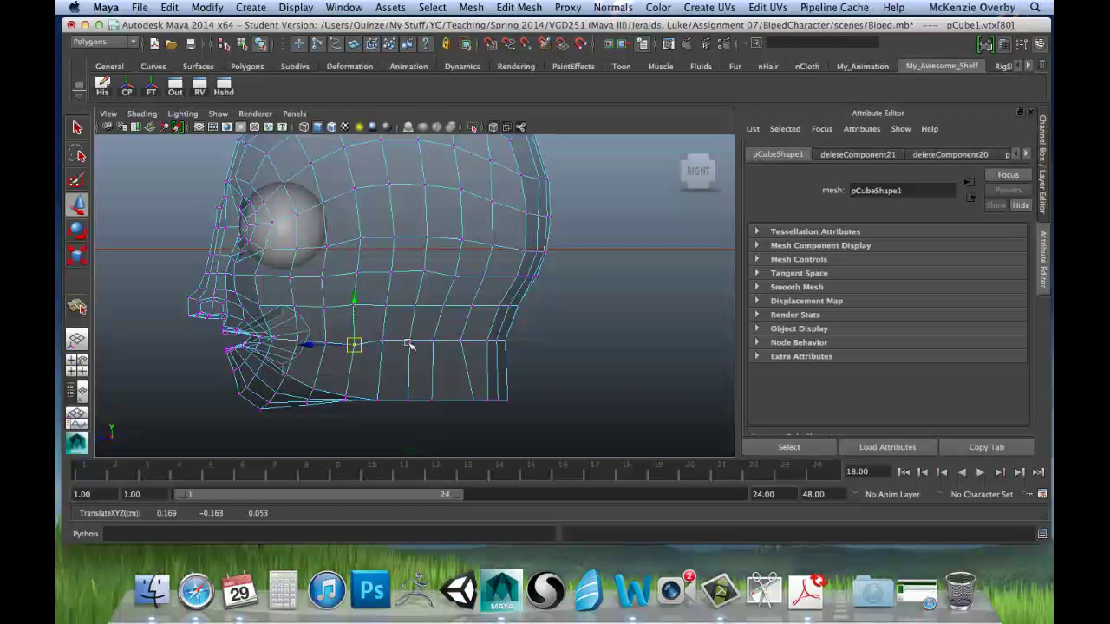
# Lower three neighbouring vertices of the mouth-level row behind the mouth corner so the row curves downward across the cheek.
pyautogui.keyDown('alt'); pyautogui.moveTo(358, 319); pyautogui.dragTo(359, 314, button='middle'); pyautogui.keyUp('alt')
pyautogui.keyDown('alt'); pyautogui.moveTo(293, 318); pyautogui.dragTo(420, 332, button='right'); pyautogui.keyUp('alt')
pyautogui.keyDown('alt'); pyautogui.moveTo(426, 321); pyautogui.dragTo(408, 315, button='middle'); pyautogui.keyUp('alt')
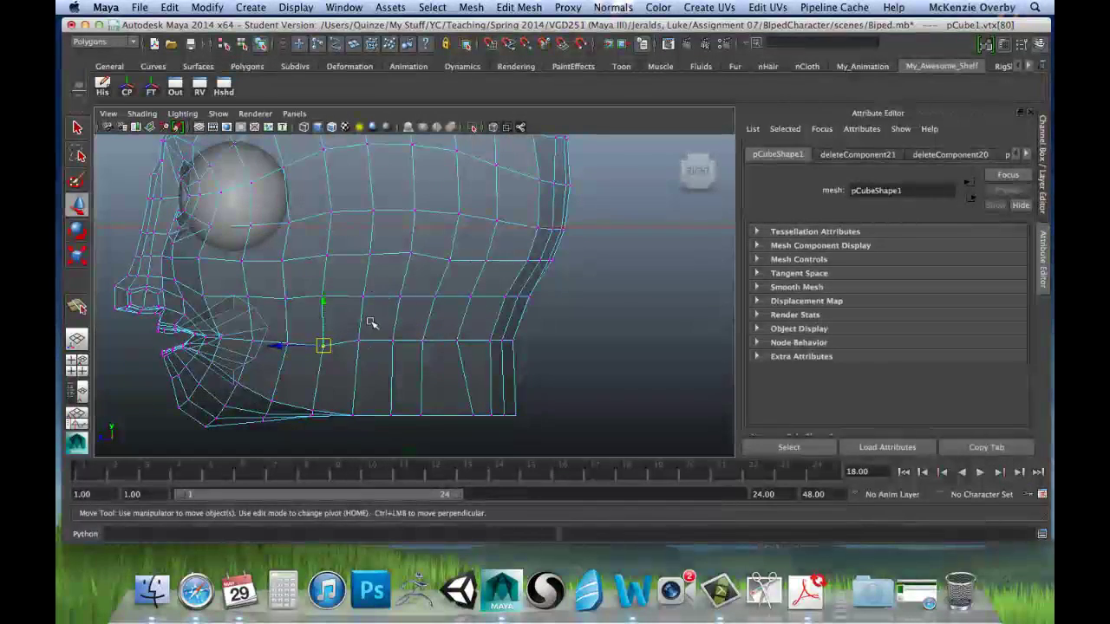
pyautogui.click(359, 346)
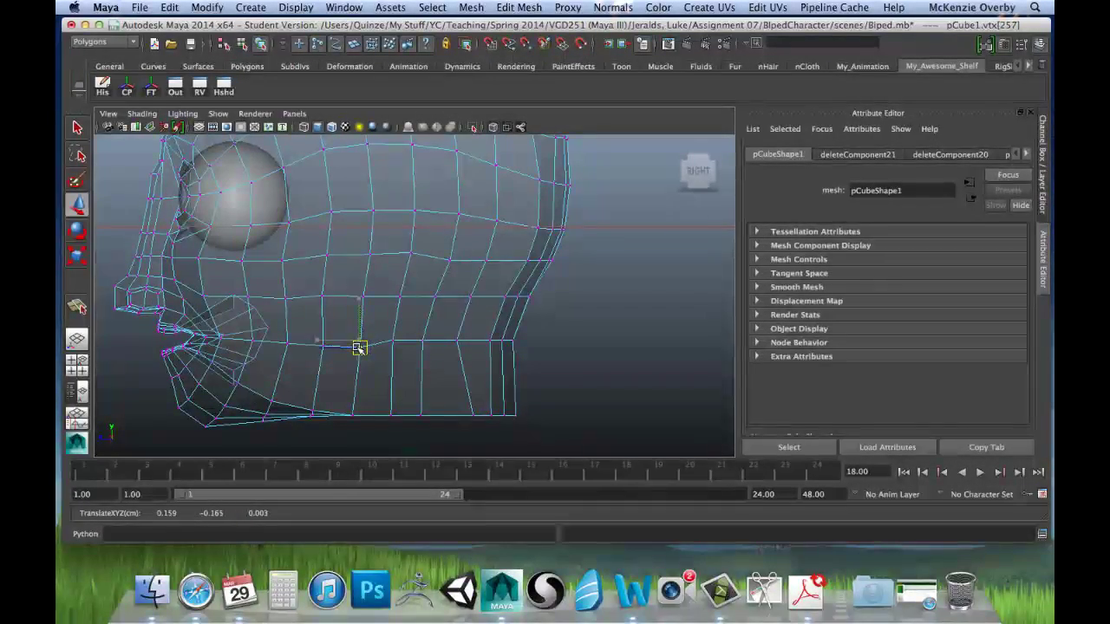
pyautogui.moveTo(359, 350); pyautogui.dragTo(357, 357)
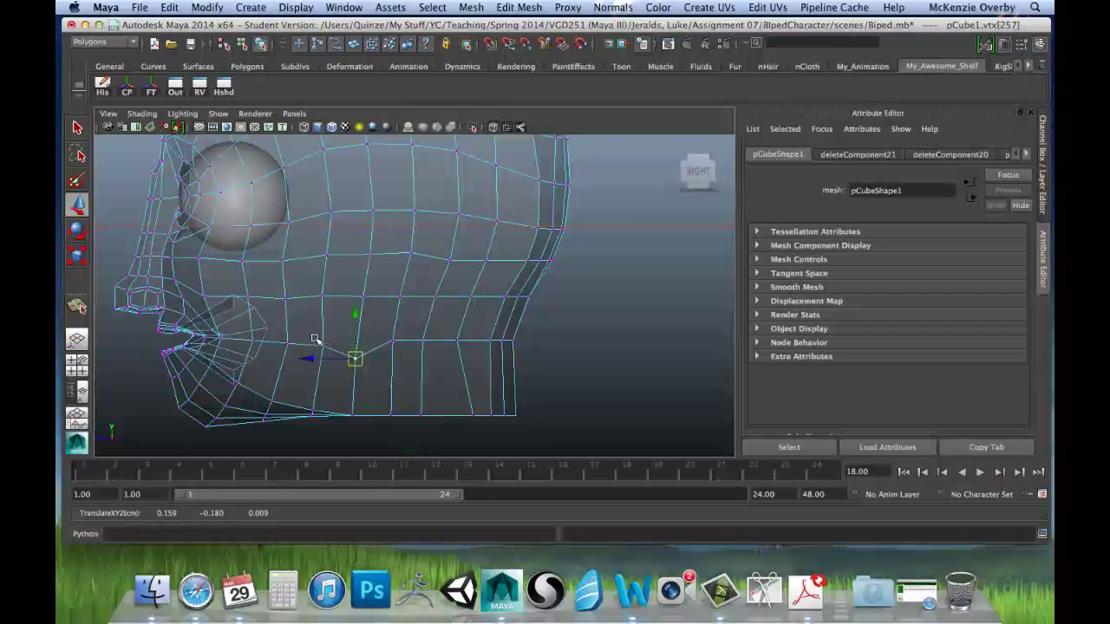
pyautogui.click(321, 347)
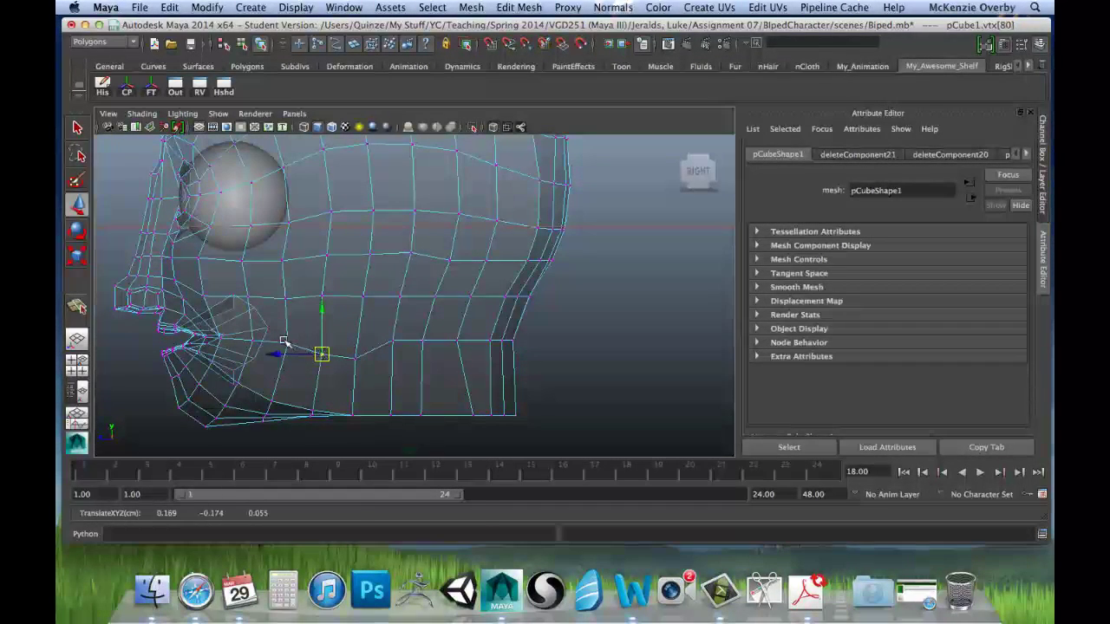
pyautogui.click(285, 344)
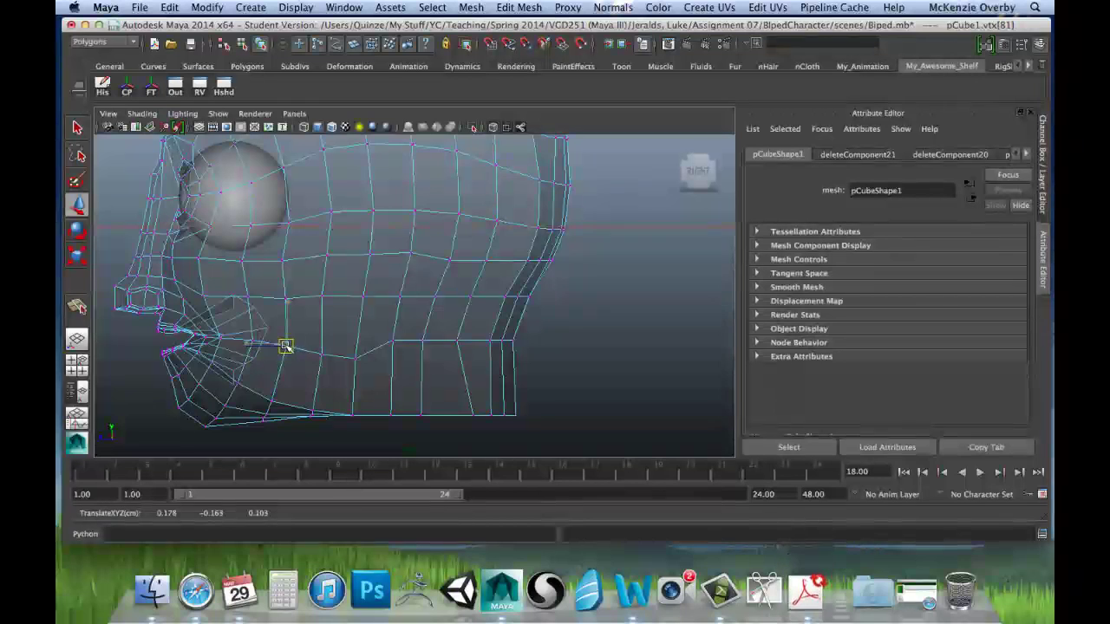
# Ease two of the lowered mouth-level vertices back up slightly, and lower the next two behind them to the same level.
pyautogui.moveTo(346, 361); pyautogui.dragTo(342, 353)
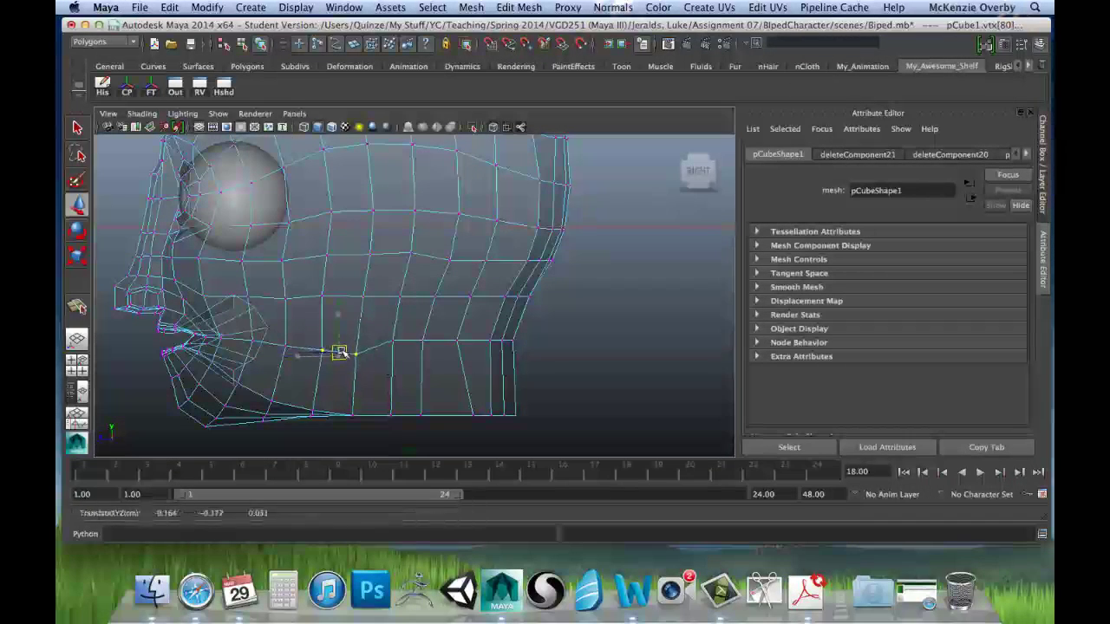
pyautogui.click(354, 360)
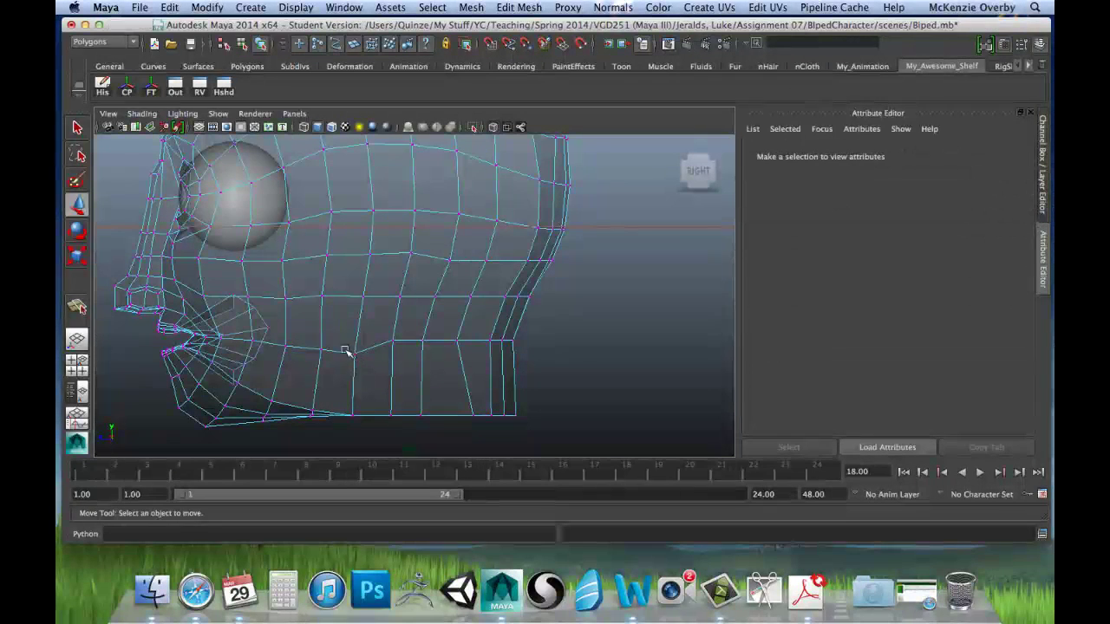
pyautogui.click(354, 356)
pyautogui.moveTo(354, 360); pyautogui.dragTo(356, 356)
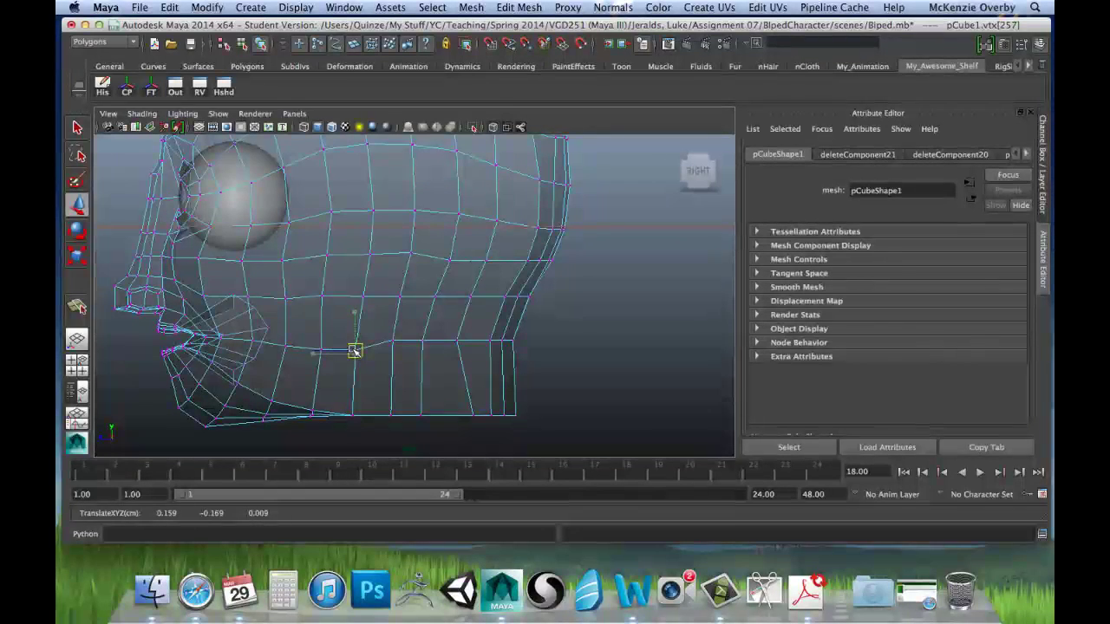
pyautogui.click(405, 349)
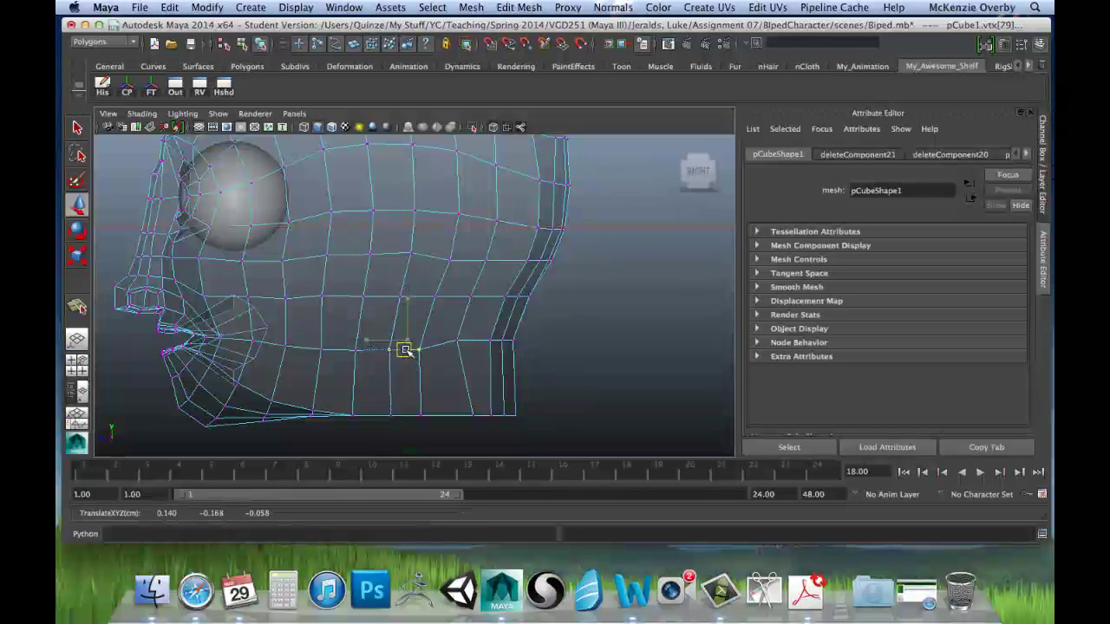
pyautogui.moveTo(406, 349); pyautogui.dragTo(406, 351)
# Move the rear neck-edge vertex forward beneath its column, and shift the mouth-level vertex above it slightly backward.
pyautogui.click(462, 414)
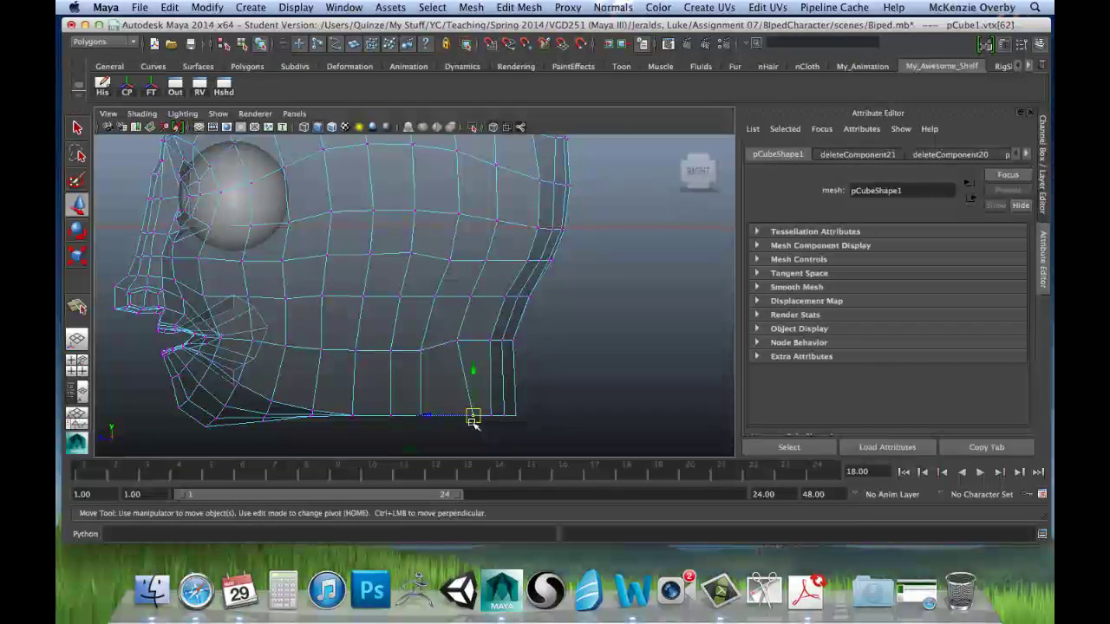
pyautogui.moveTo(463, 415); pyautogui.dragTo(453, 414)
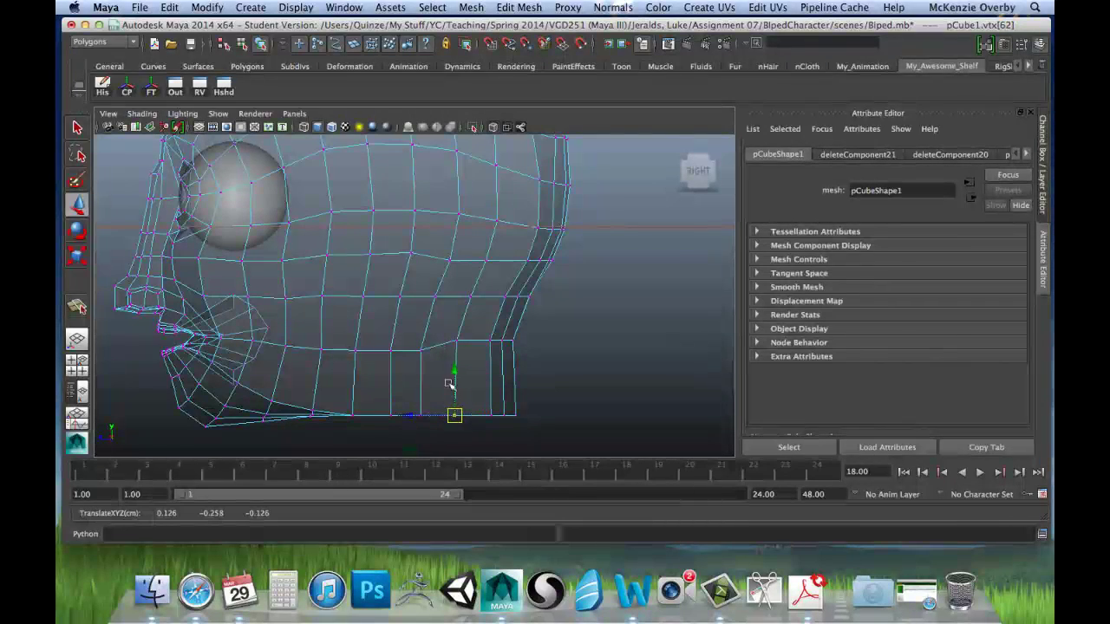
pyautogui.click(457, 340)
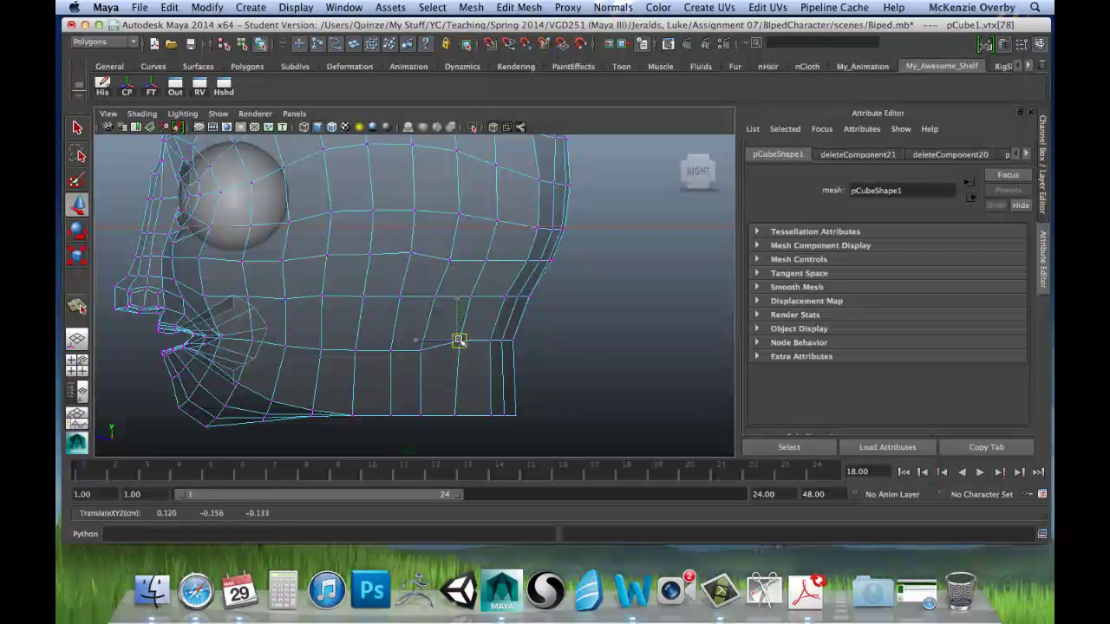
# Shift the vertices of the column beside the narrow rear strips backward, from above eye level down to the row above the mouth.
pyautogui.click(487, 261)
pyautogui.keyDown('alt'); pyautogui.moveTo(496, 234); pyautogui.dragTo(499, 346, button='middle'); pyautogui.keyUp('alt')
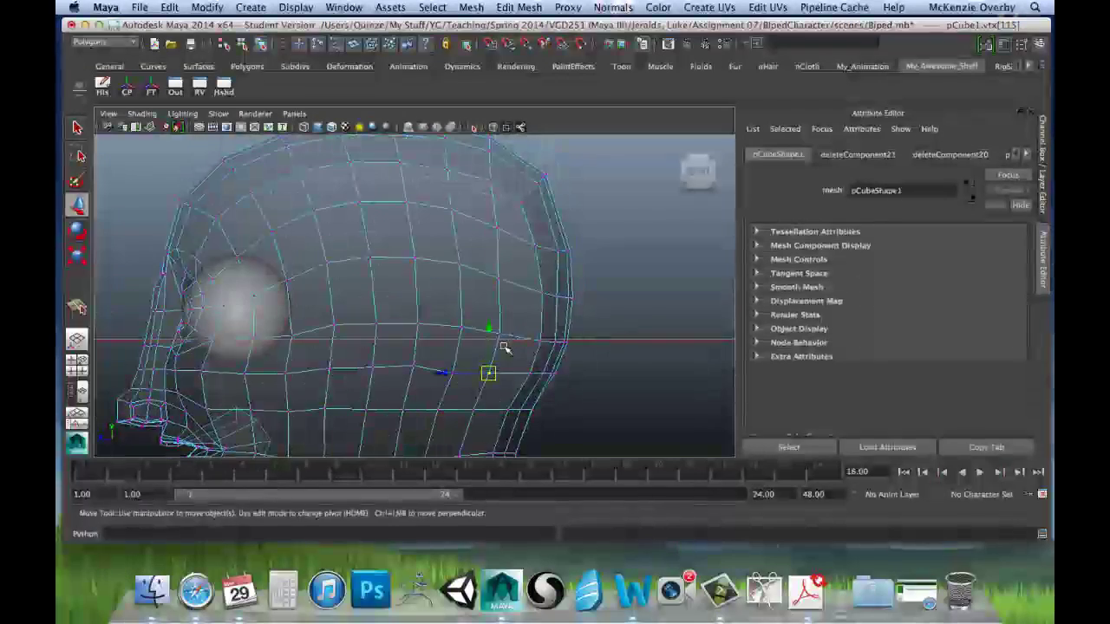
pyautogui.click(508, 280)
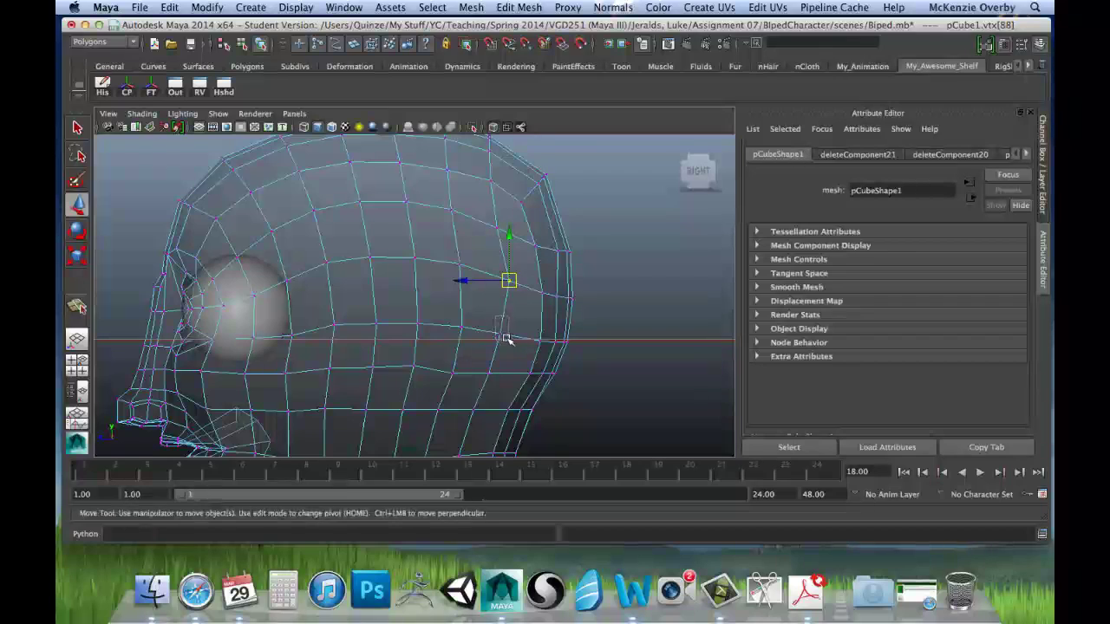
pyautogui.moveTo(507, 339); pyautogui.dragTo(505, 335)
pyautogui.keyDown('alt'); pyautogui.moveTo(515, 306); pyautogui.dragTo(522, 255, button='middle'); pyautogui.keyUp('alt')
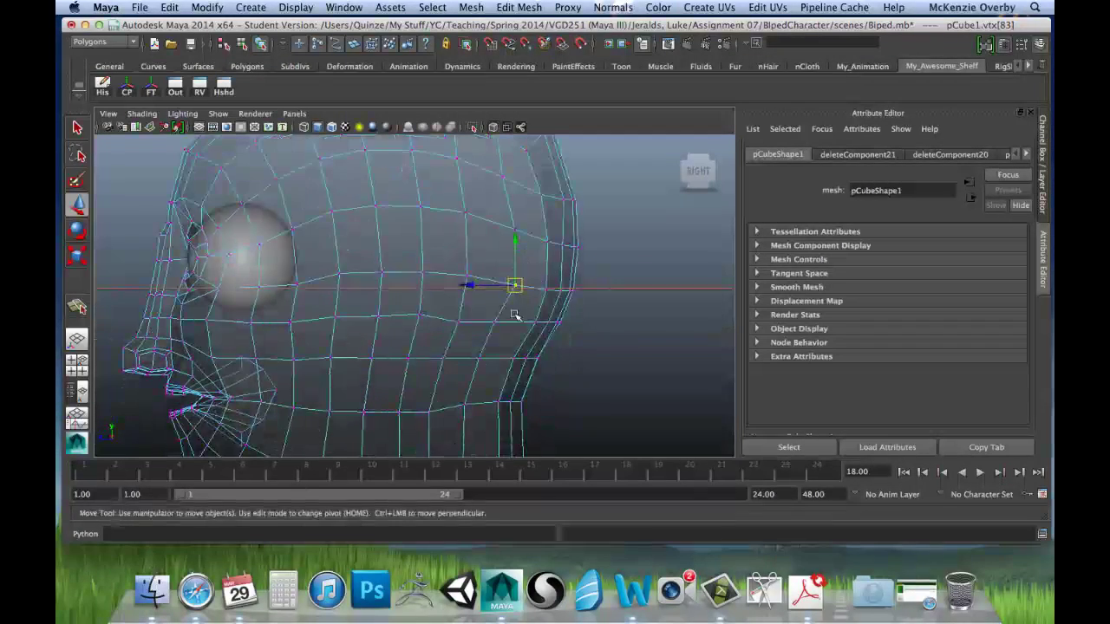
pyautogui.click(495, 323)
pyautogui.moveTo(495, 323); pyautogui.dragTo(504, 324)
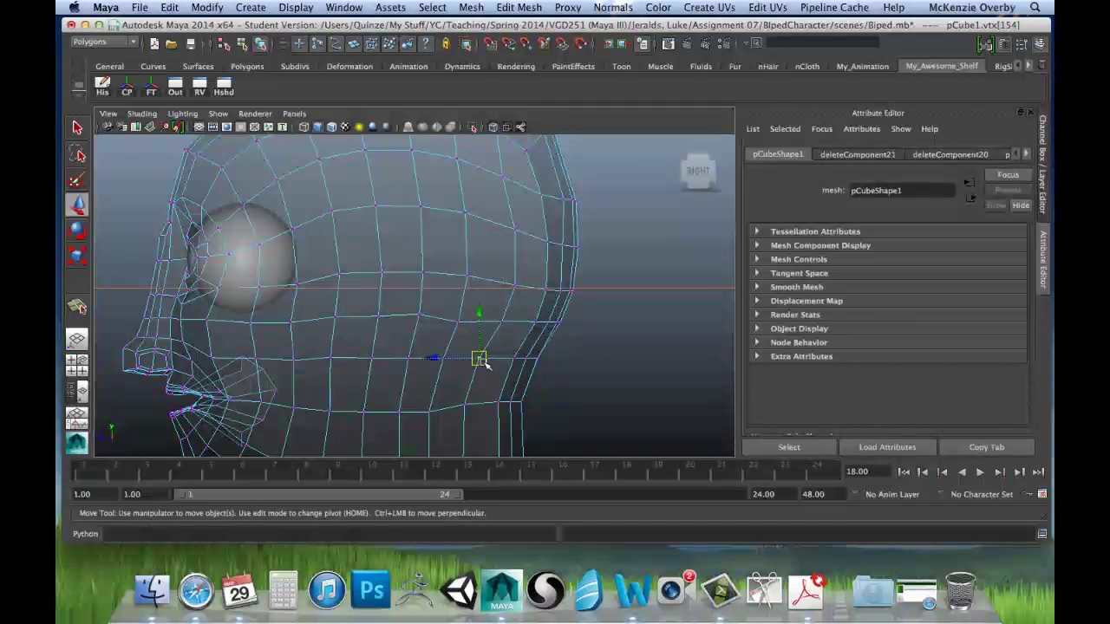
pyautogui.keyDown('alt'); pyautogui.moveTo(503, 331); pyautogui.dragTo(492, 252, button='middle'); pyautogui.keyUp('alt')
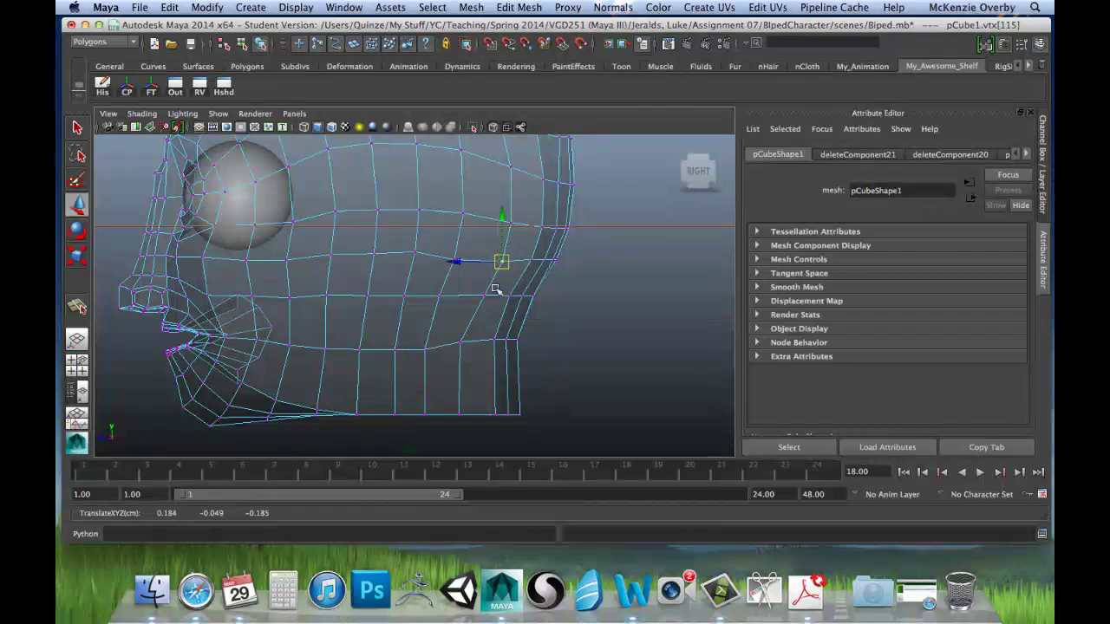
# Move that column's mouth-level and neck-edge vertices backward into a vertical line, and slightly raise two rear vertices of the row below the eye.
pyautogui.click(469, 344)
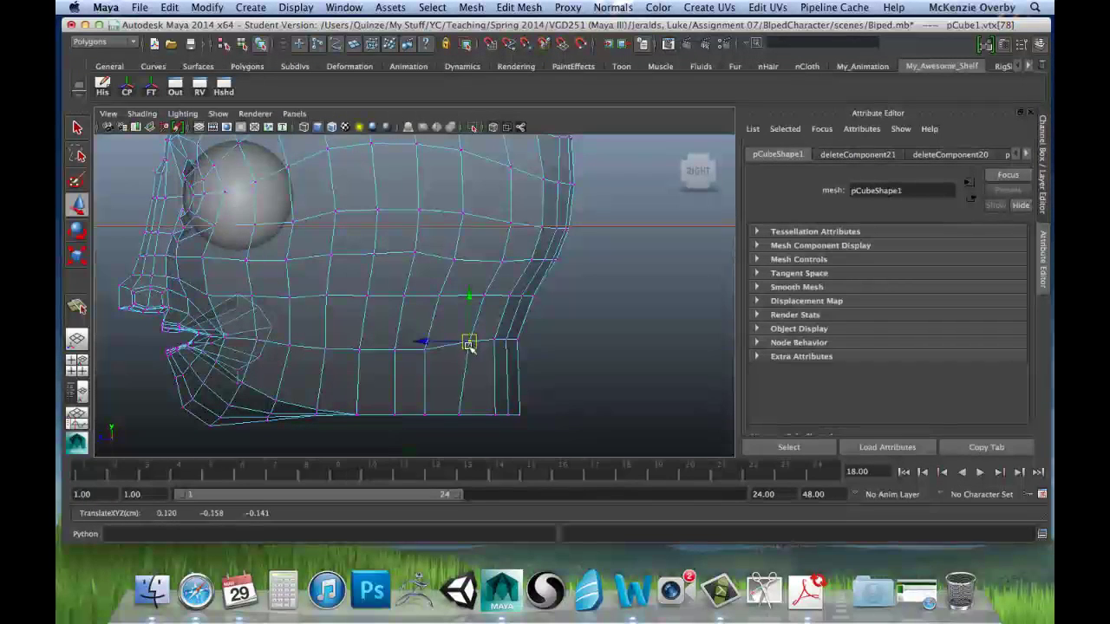
pyautogui.click(464, 414)
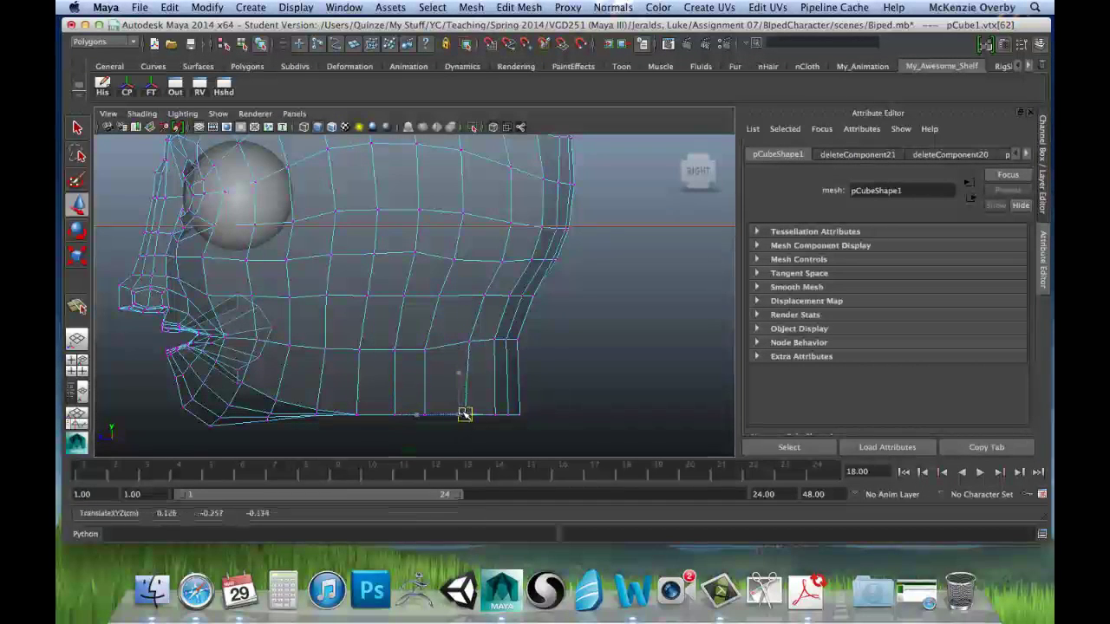
pyautogui.moveTo(464, 413); pyautogui.dragTo(468, 415)
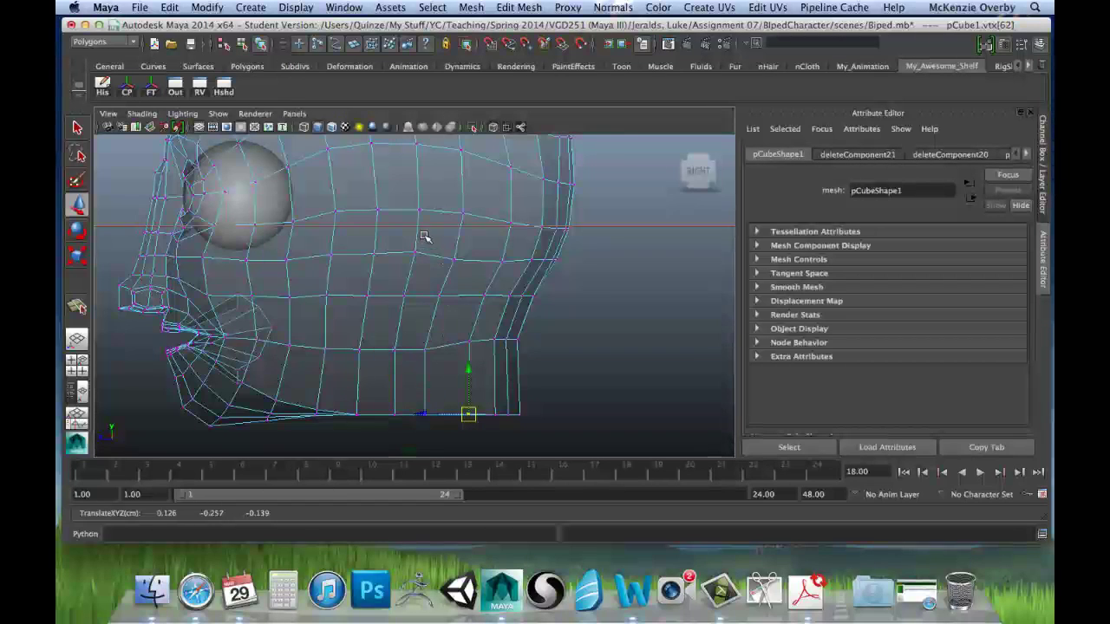
pyautogui.click(455, 255)
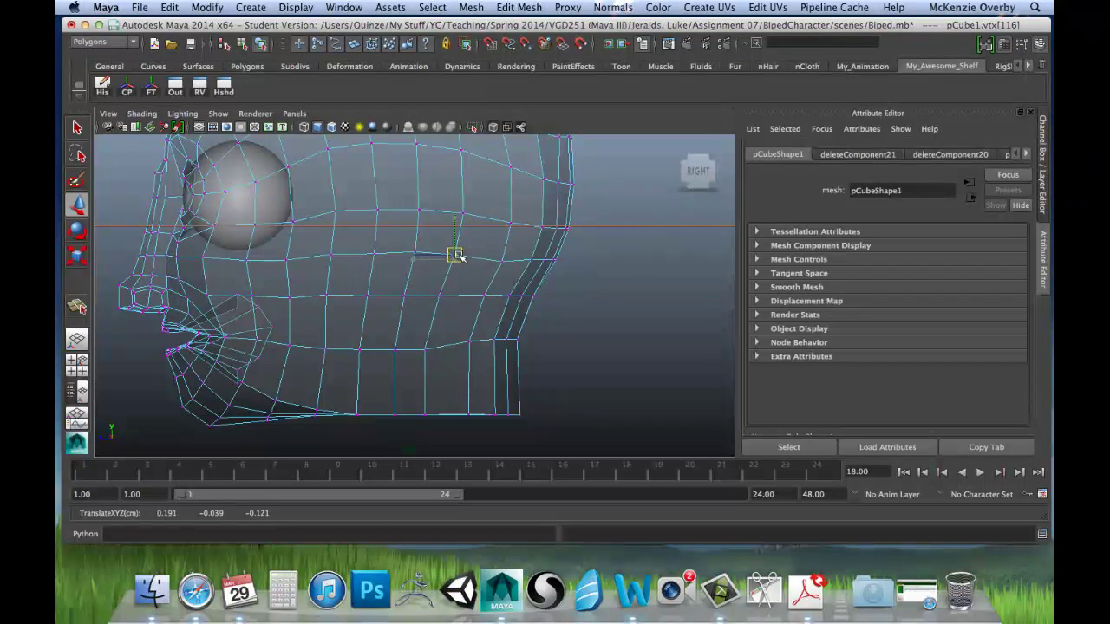
pyautogui.click(500, 261)
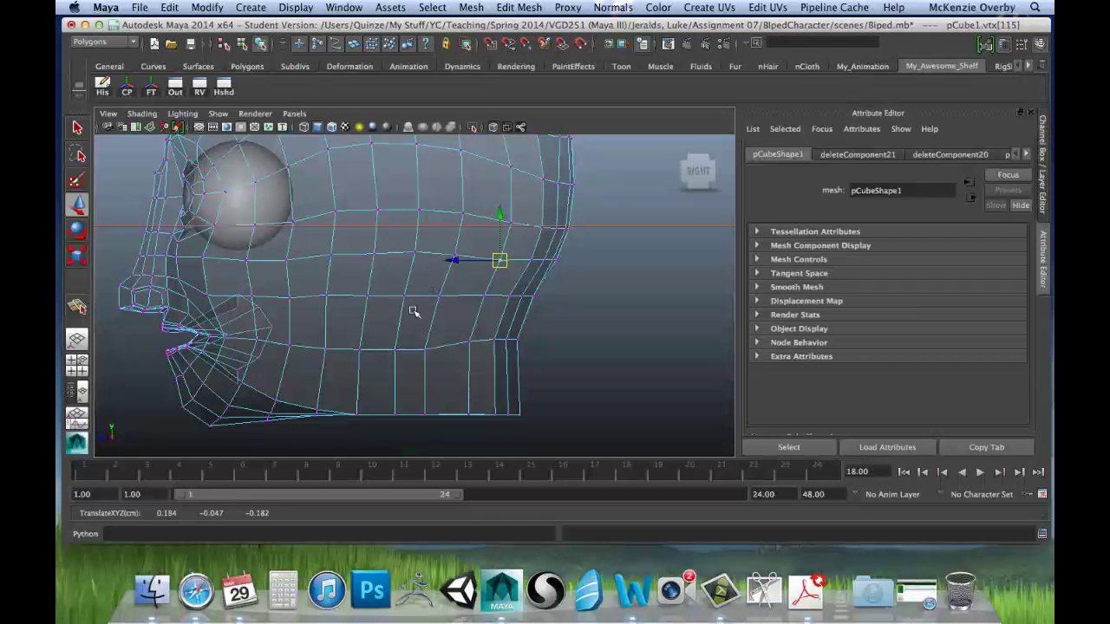
# Shift the two lowest vertices of the next column forward and the vertex above them backward for even spacing, and fine-tune the one above.
pyautogui.moveTo(446, 341); pyautogui.dragTo(431, 453)
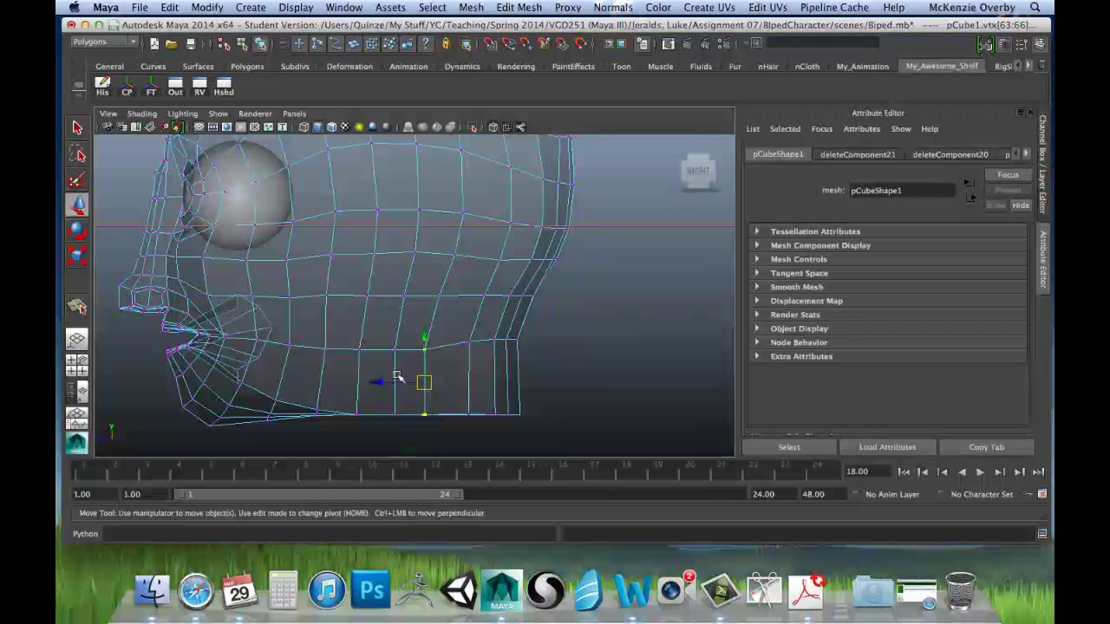
pyautogui.moveTo(397, 378); pyautogui.dragTo(386, 383)
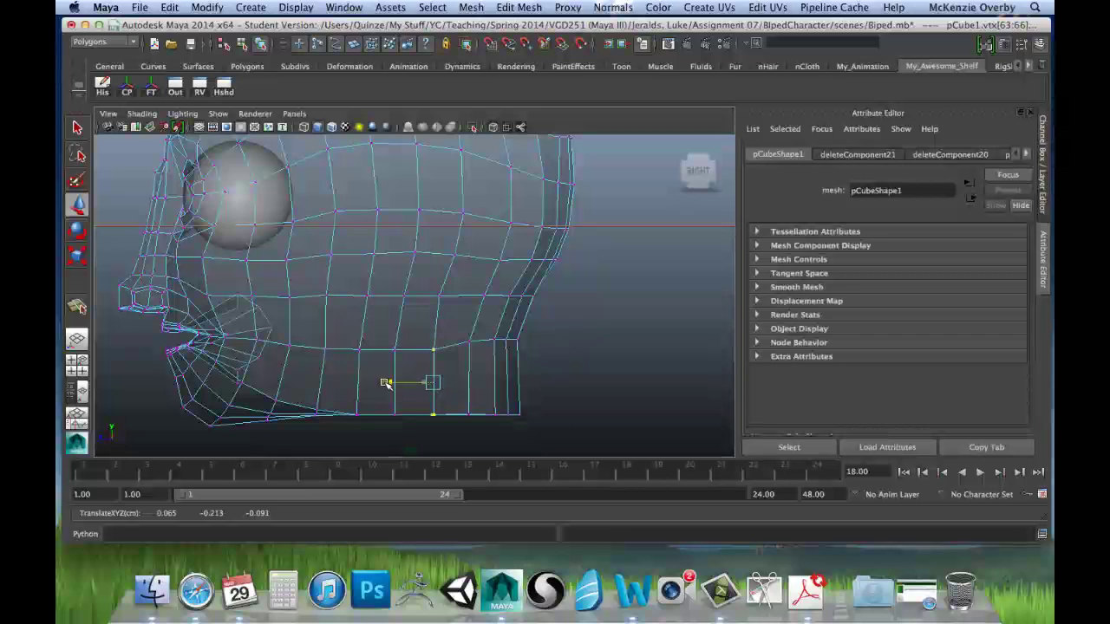
pyautogui.click(442, 296)
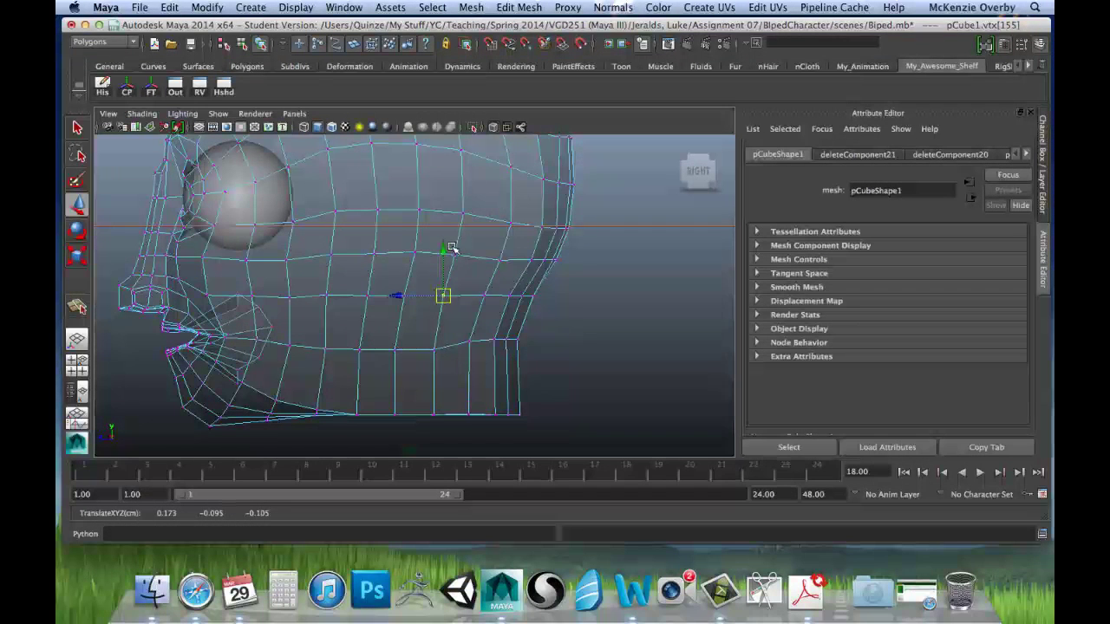
pyautogui.click(456, 254)
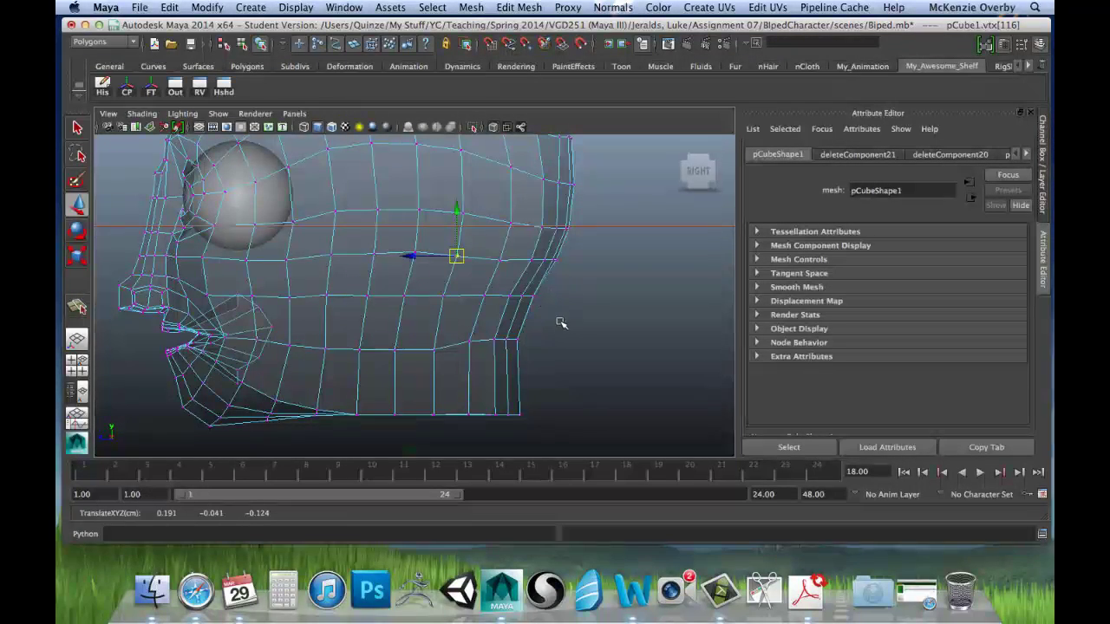
# Select the three lowest centre-line vertices at the back of the neck and shift them slightly backward in the side view.
pyautogui.press('space')
pyautogui.press('space')
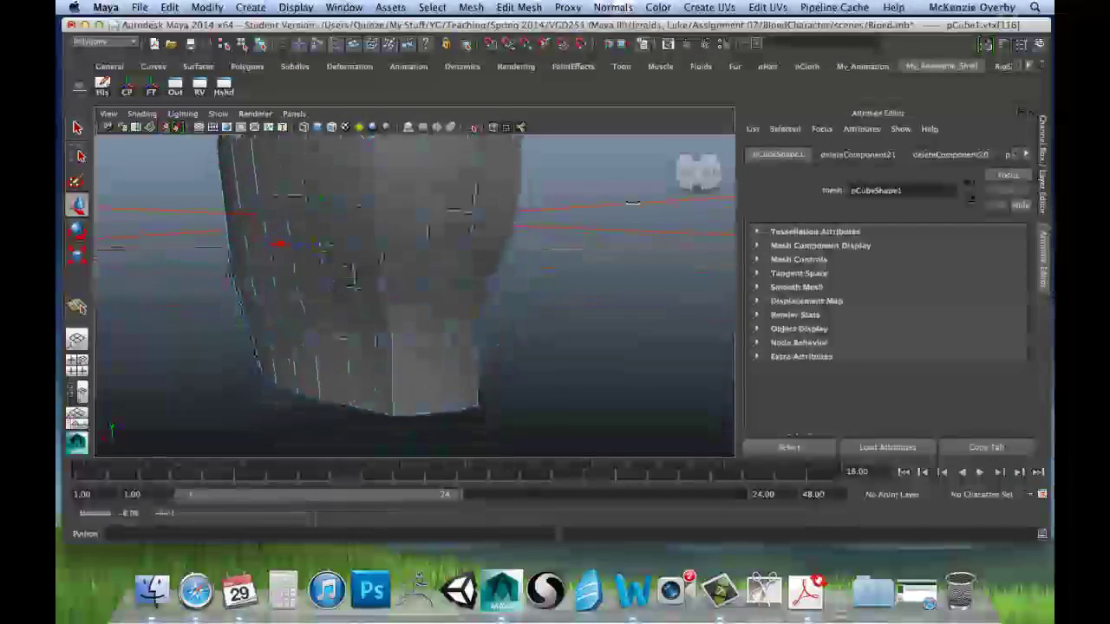
pyautogui.keyDown('alt'); pyautogui.moveTo(501, 345); pyautogui.dragTo(506, 274); pyautogui.keyUp('alt')
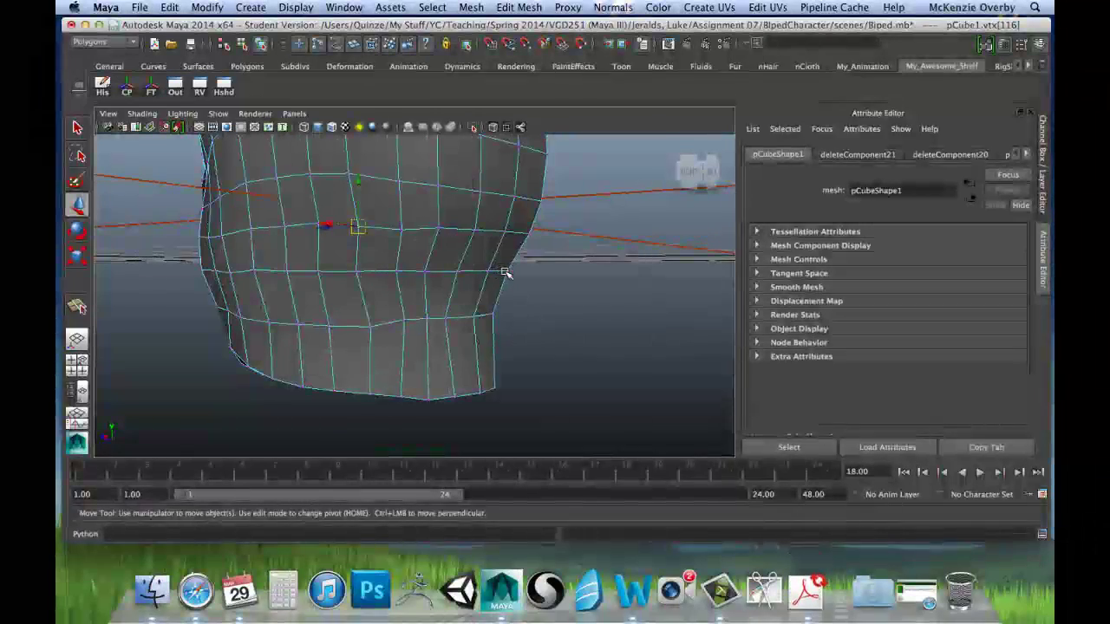
pyautogui.click(507, 273)
pyautogui.click(492, 314)
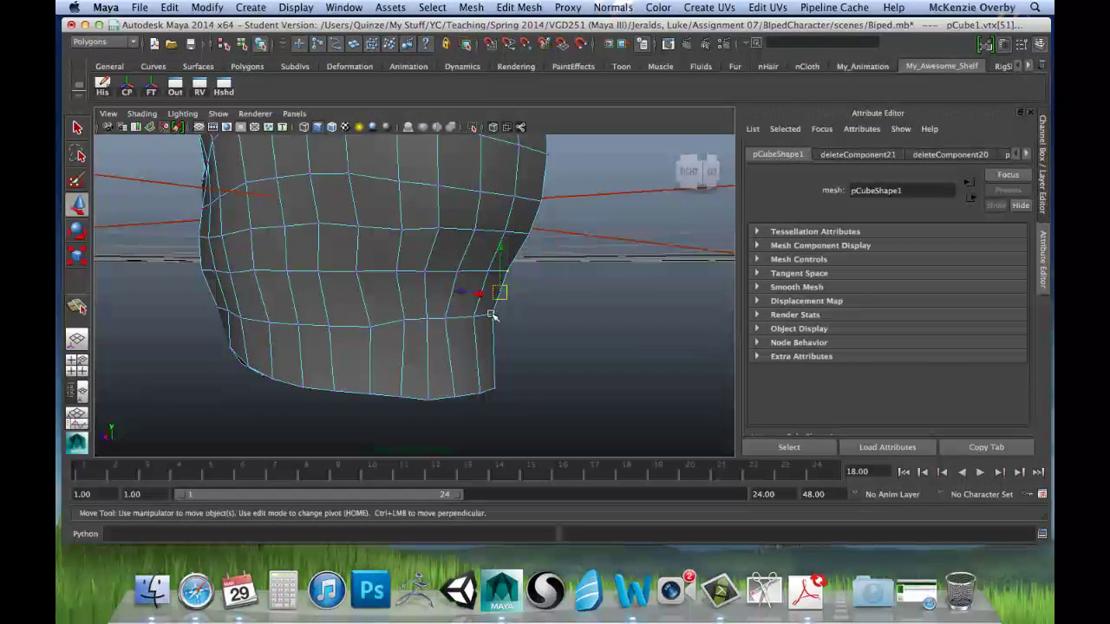
pyautogui.press('space')
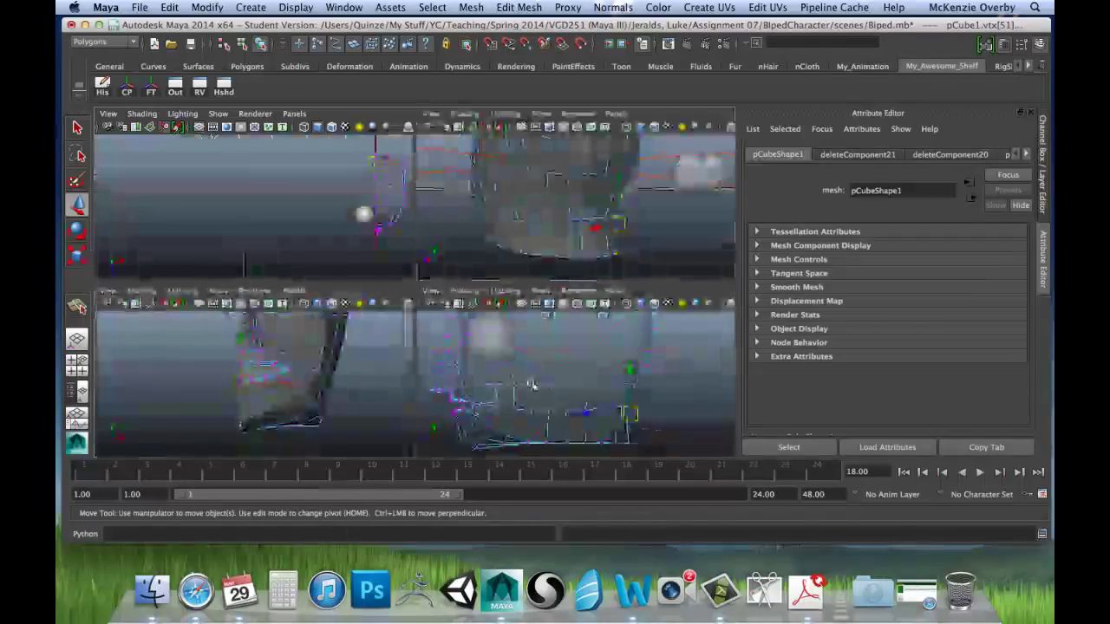
pyautogui.press('space')
pyautogui.moveTo(467, 351); pyautogui.dragTo(486, 355)
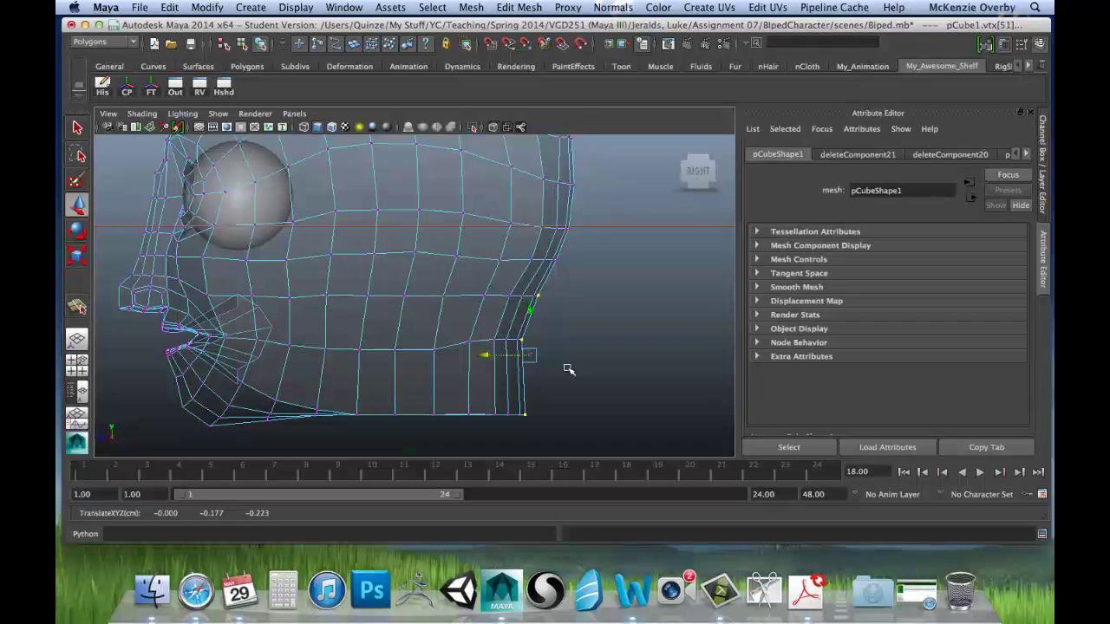
# Lower the rear vertices of the mouth-level row slightly so the edge row flows smoothly into the back of the neck.
pyautogui.click(468, 341)
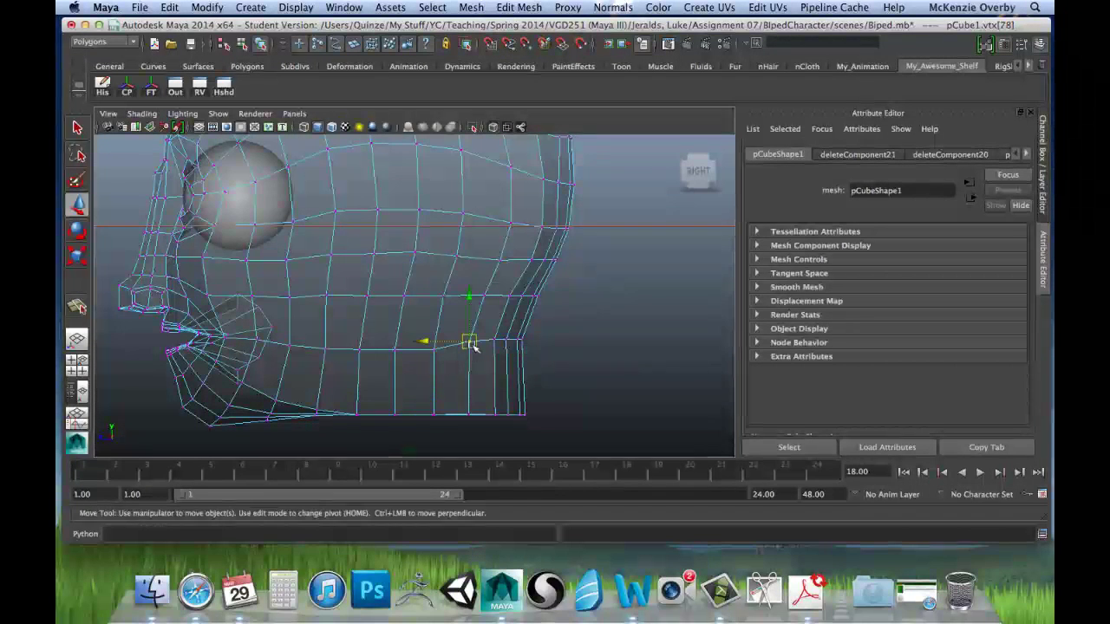
pyautogui.moveTo(470, 342); pyautogui.dragTo(500, 344)
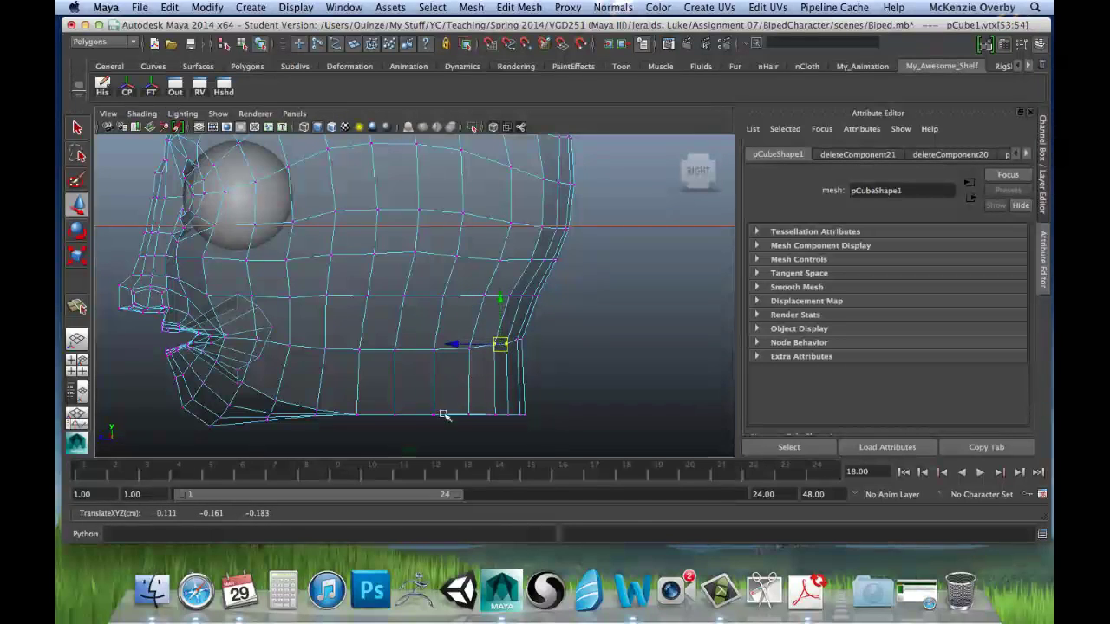
pyautogui.keyDown('alt'); pyautogui.moveTo(441, 257); pyautogui.dragTo(401, 286, button='middle'); pyautogui.keyUp('alt')
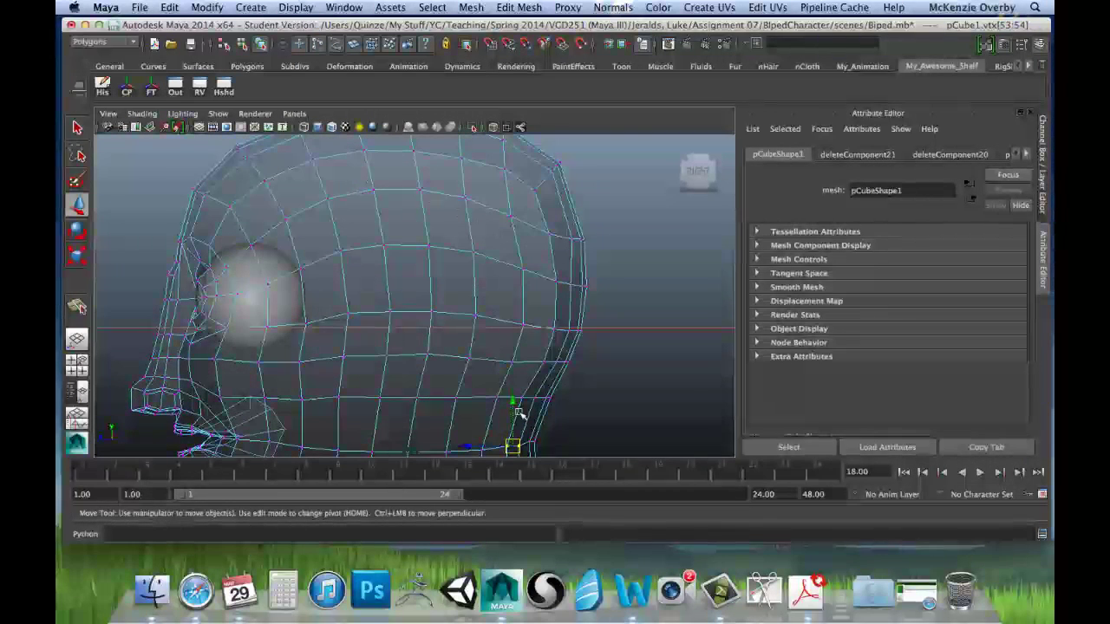
pyautogui.scroll(-5, 446, 252)
pyautogui.scroll(1, 520, 263)
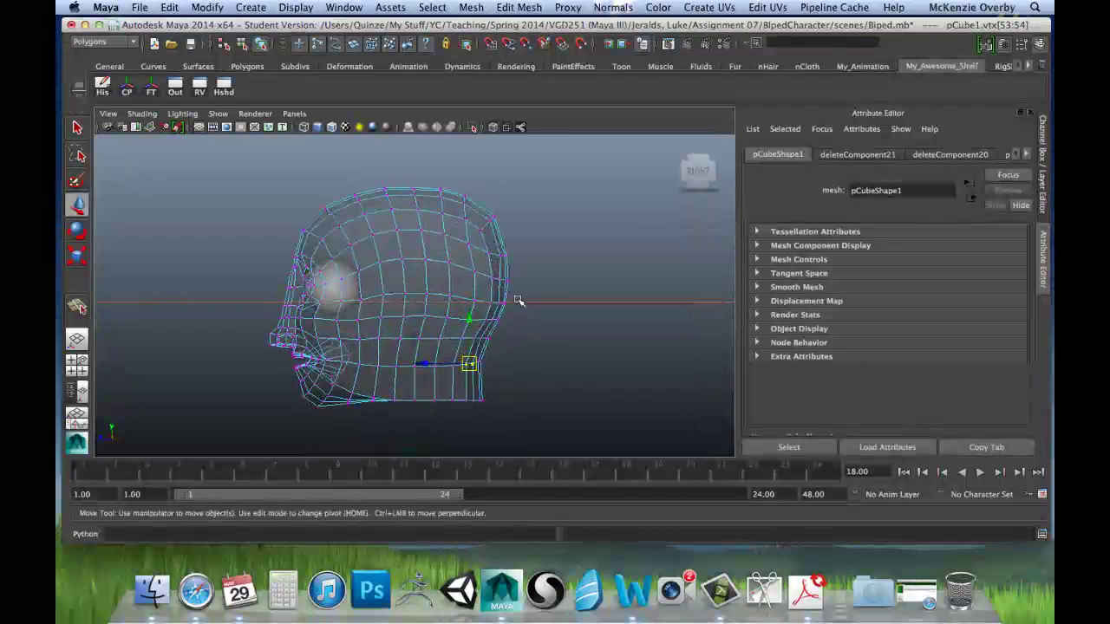
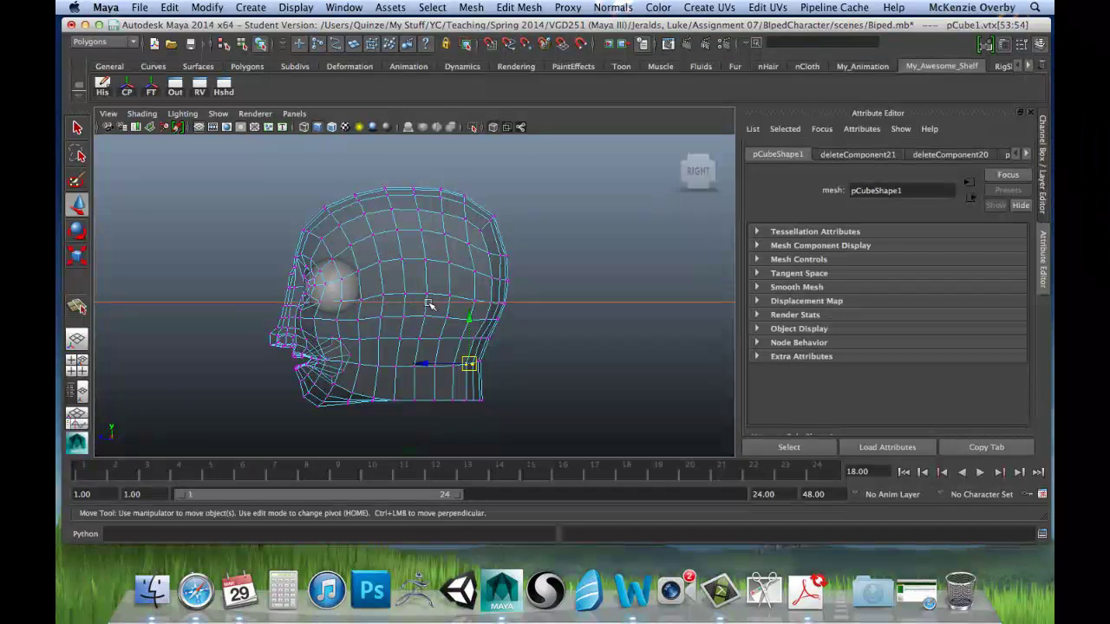
# In the front view, shift the four vertices of the cheek column between eye and mouth slightly outward, away from the nose.
pyautogui.press('space')
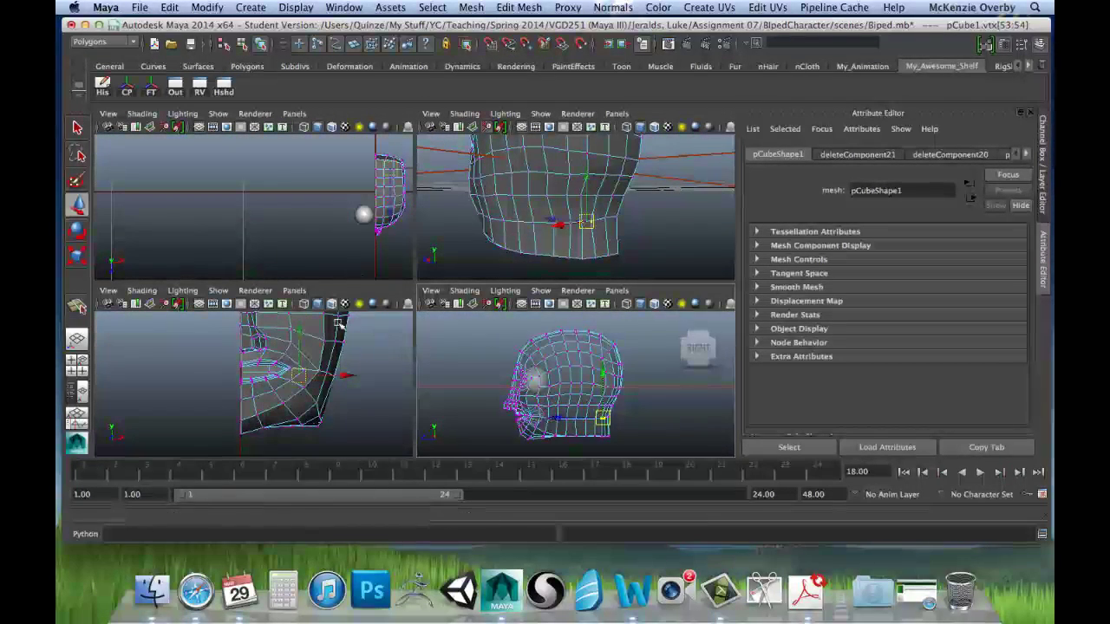
pyautogui.press('space')
pyautogui.scroll(-10, 405, 322)
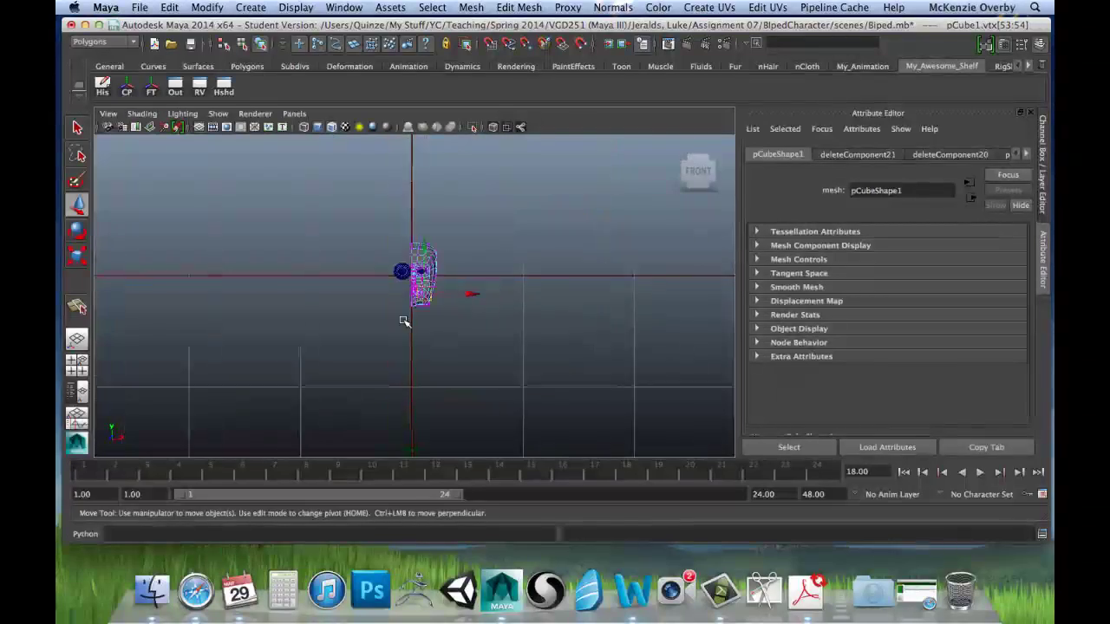
pyautogui.scroll(5, 404, 321)
pyautogui.scroll(5, 403, 321)
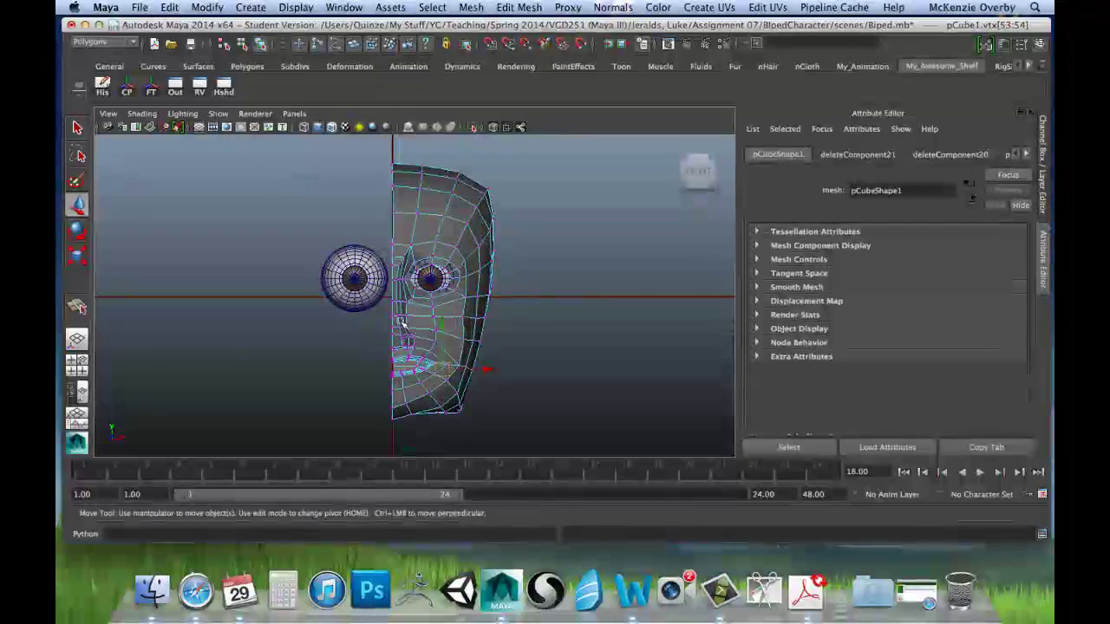
pyautogui.scroll(3, 396, 317)
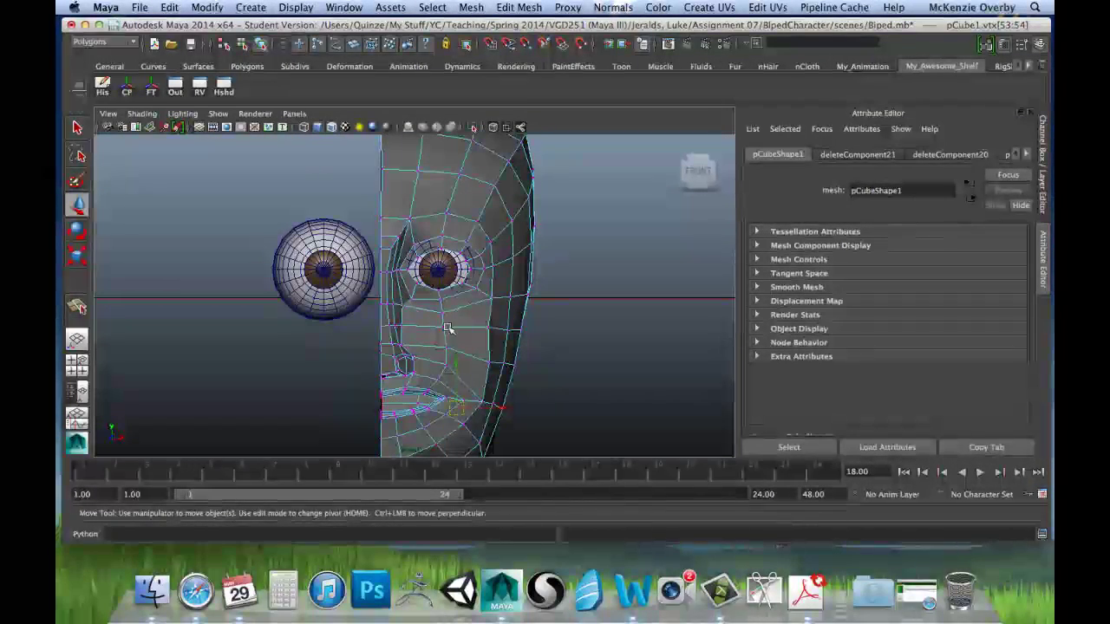
pyautogui.scroll(-1, 478, 342)
pyautogui.keyDown('alt'); pyautogui.moveTo(478, 343); pyautogui.dragTo(470, 316, button='middle'); pyautogui.keyUp('alt')
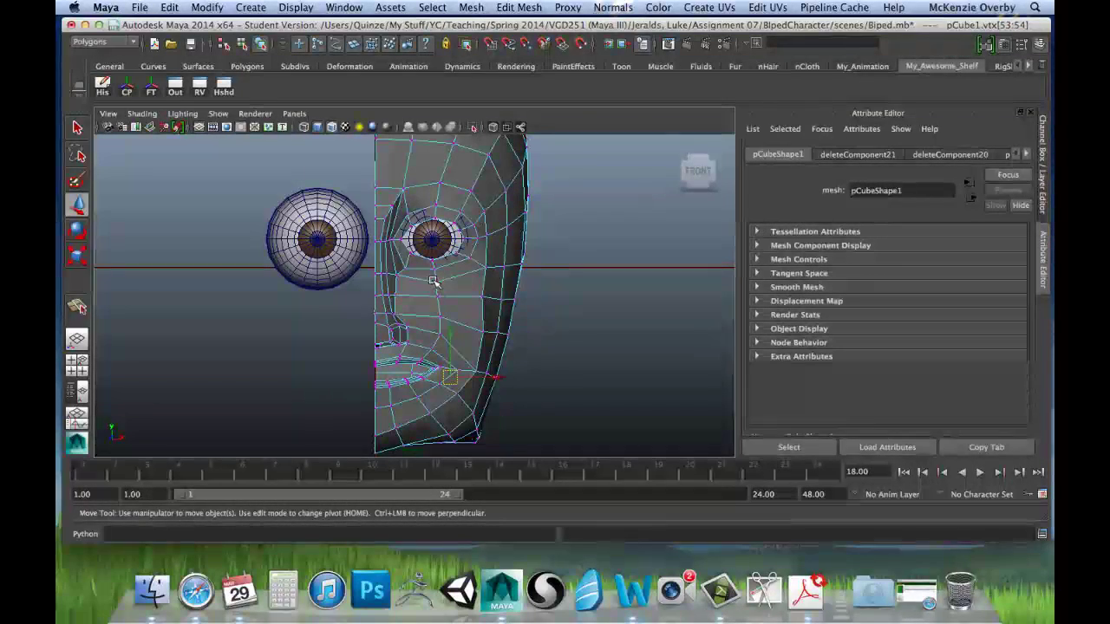
pyautogui.click(437, 297)
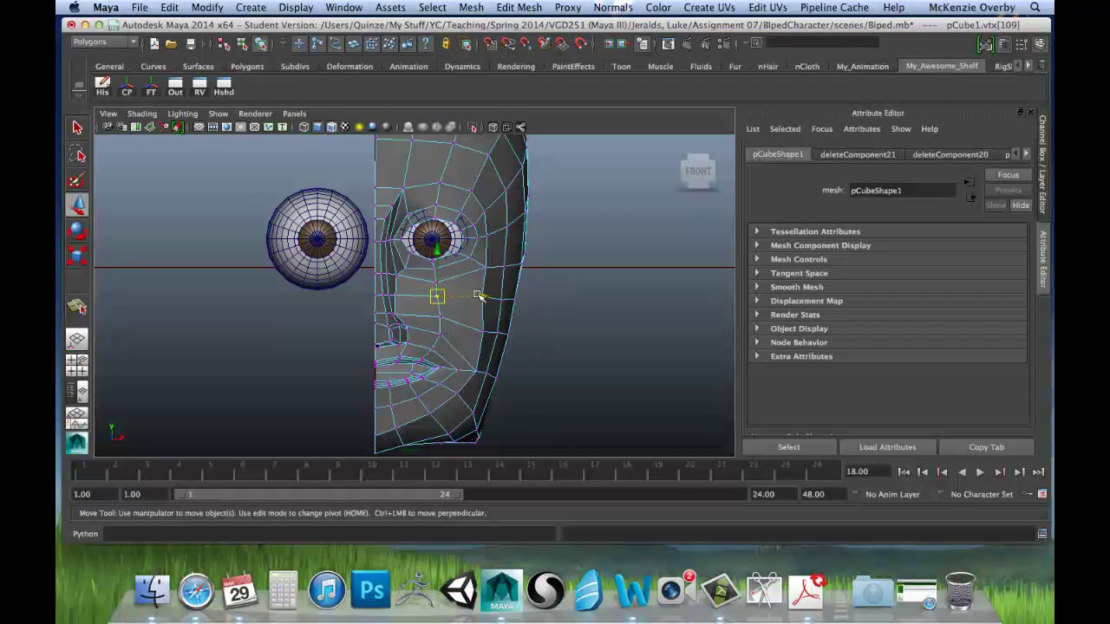
pyautogui.moveTo(479, 297); pyautogui.dragTo(486, 297)
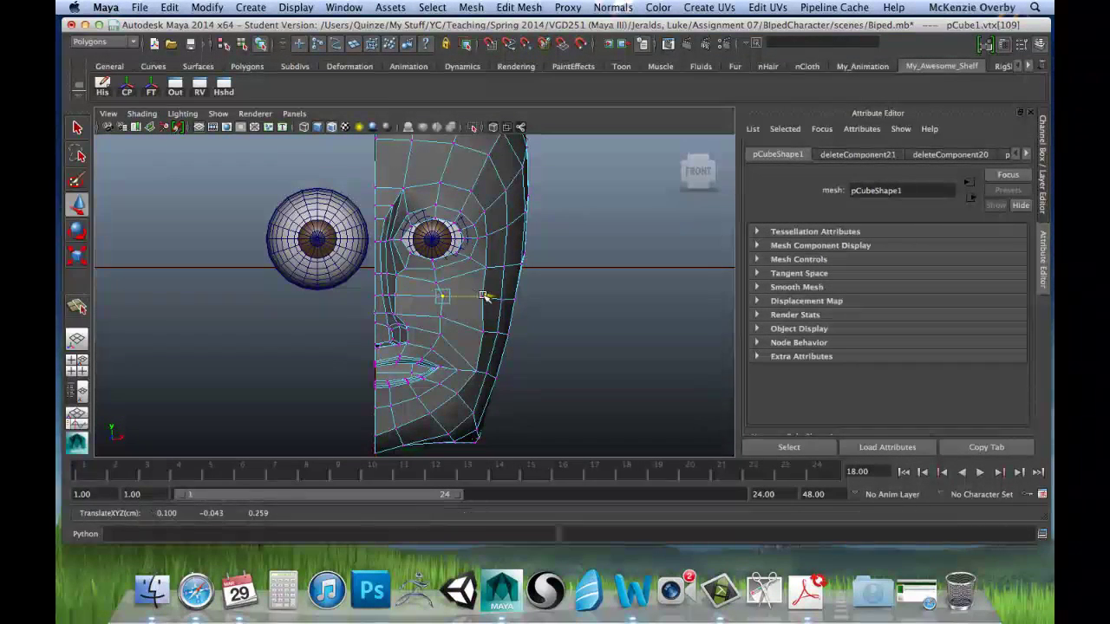
pyautogui.click(437, 282)
pyautogui.moveTo(481, 284); pyautogui.dragTo(483, 282)
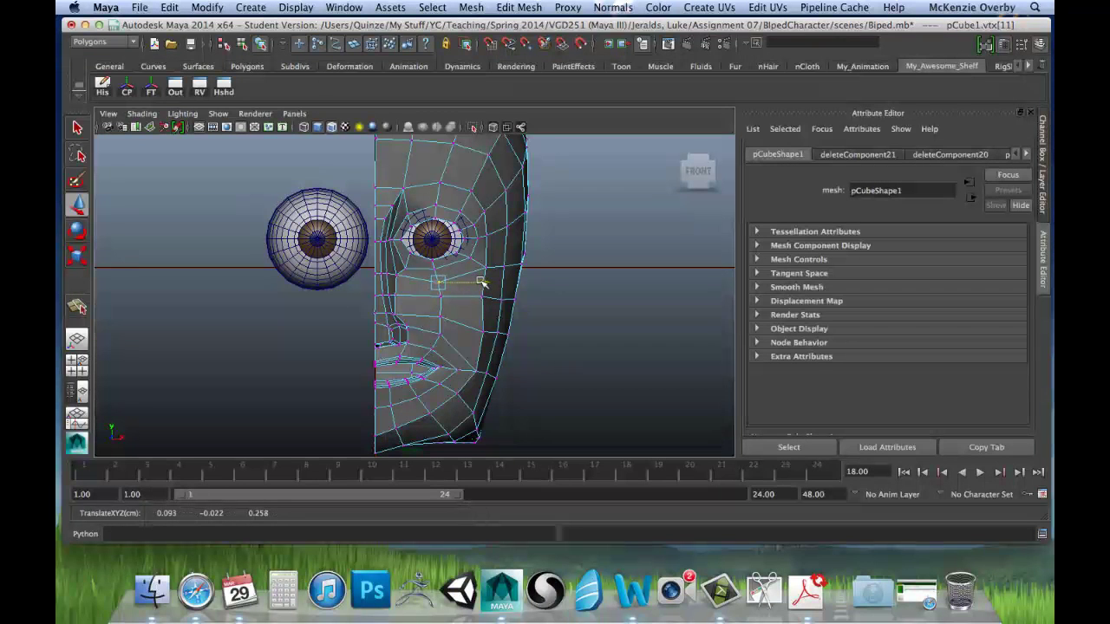
pyautogui.click(440, 317)
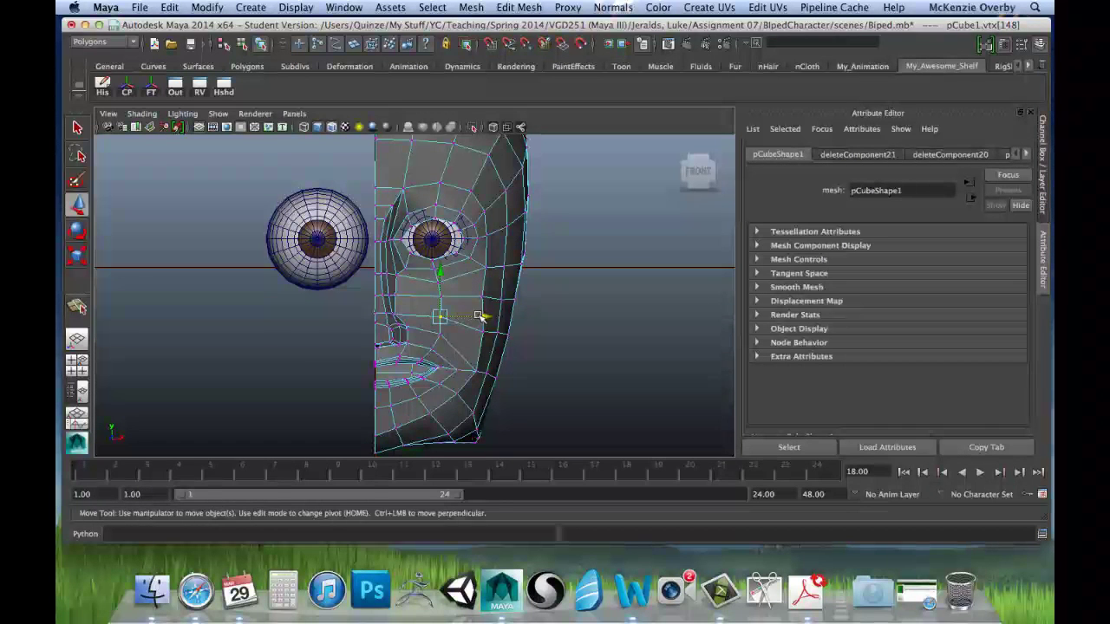
pyautogui.moveTo(480, 317); pyautogui.dragTo(487, 317)
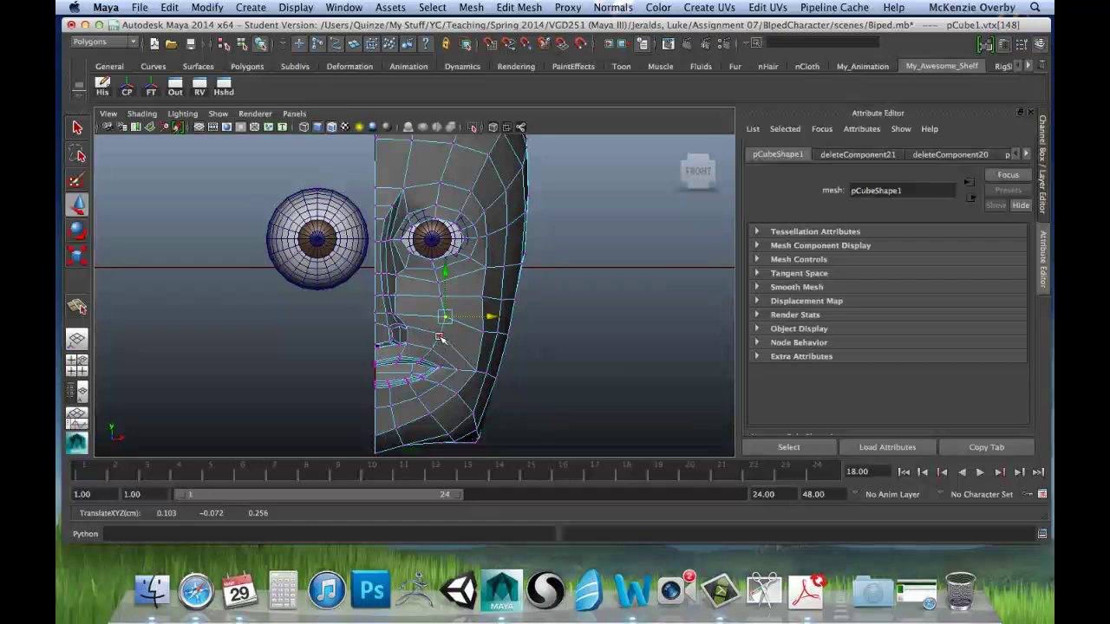
pyautogui.moveTo(472, 333); pyautogui.dragTo(475, 333)
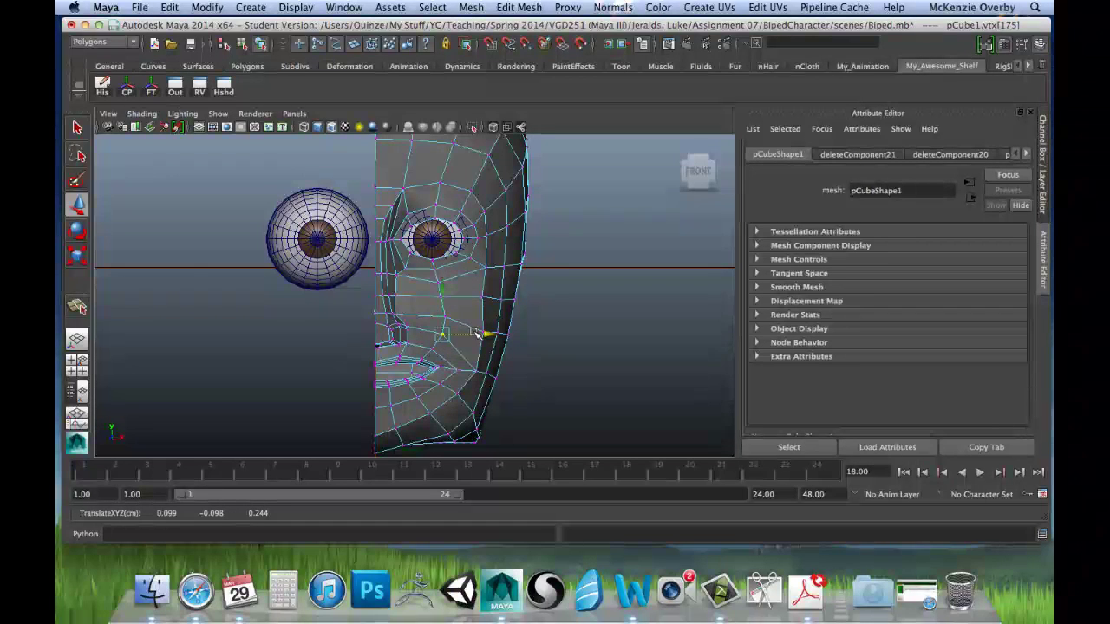
# Lower the second cheek vertex below the eye slightly, and raise the vertex beside the nose just above the nostril.
pyautogui.click(433, 295)
pyautogui.click(442, 297)
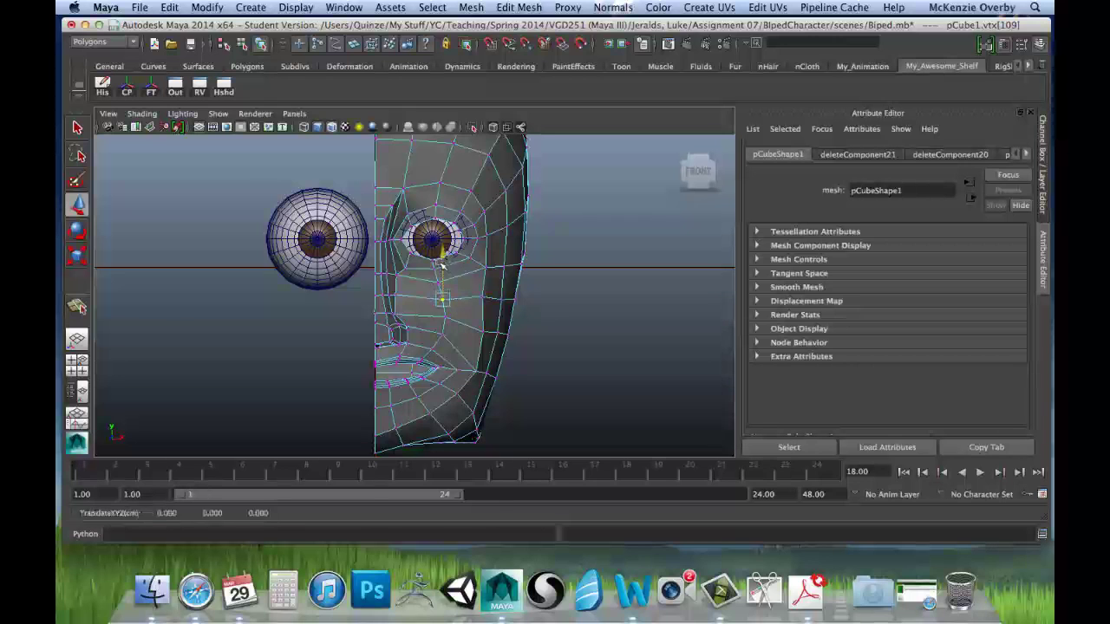
pyautogui.click(443, 314)
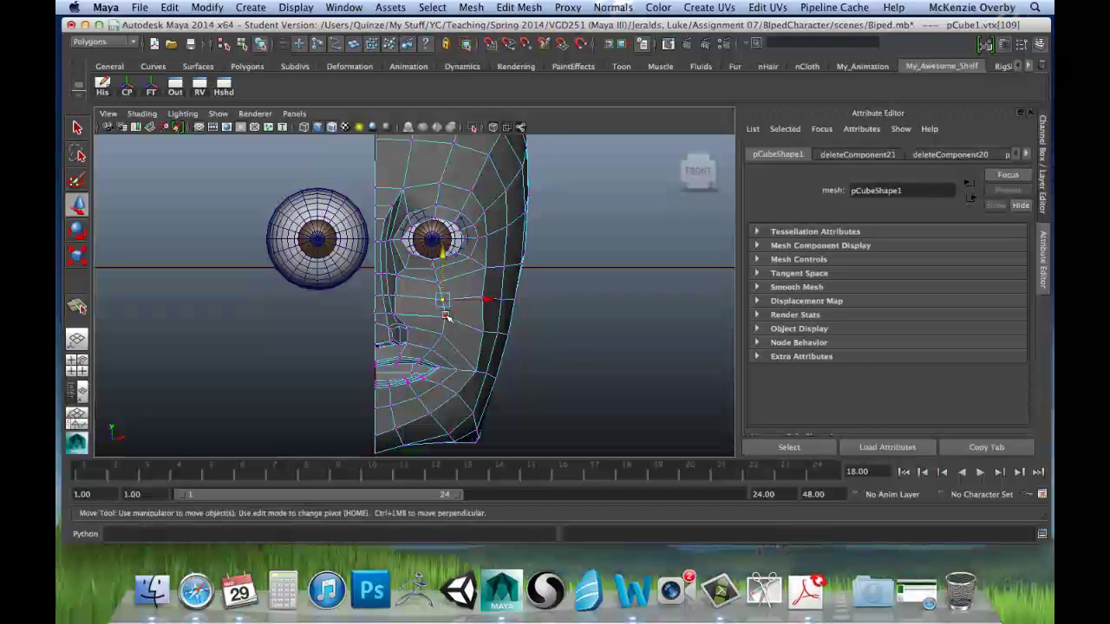
pyautogui.moveTo(445, 273); pyautogui.dragTo(446, 272)
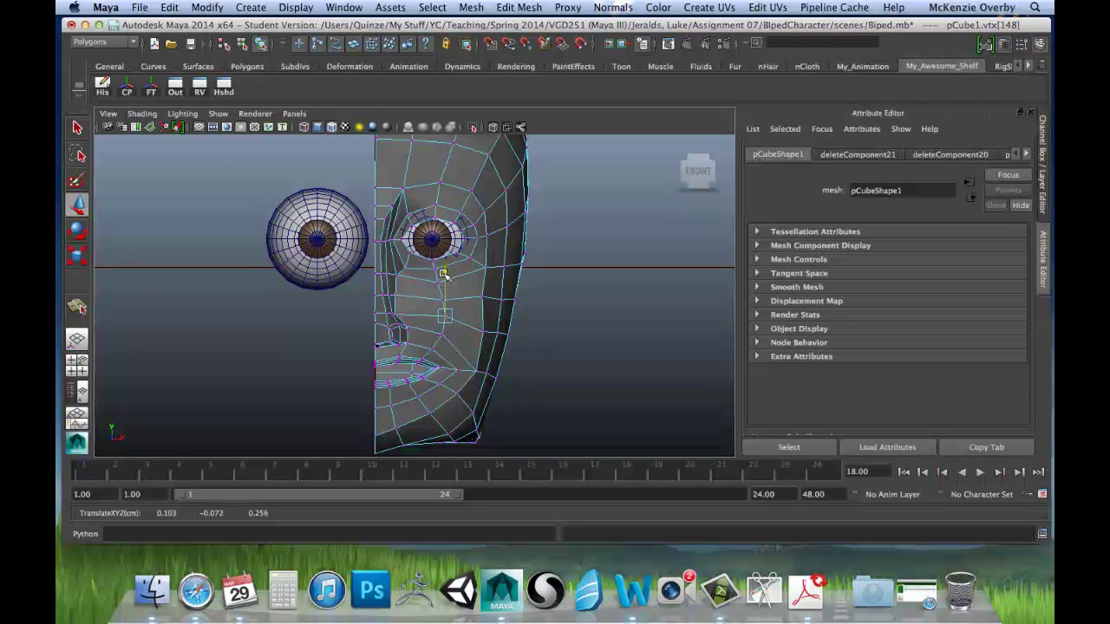
pyautogui.click(396, 312)
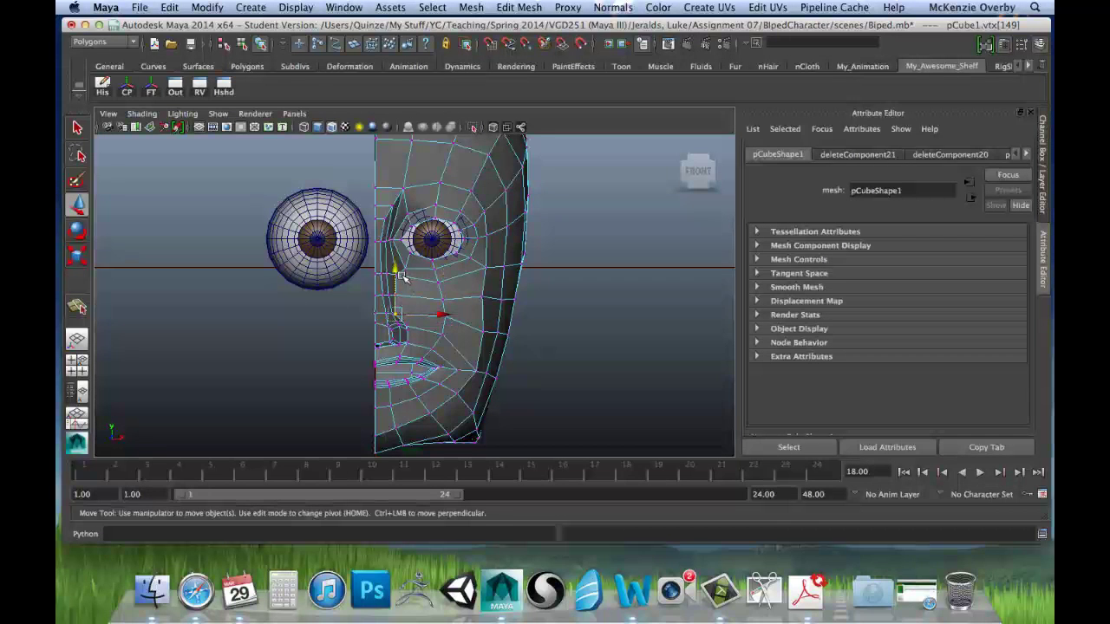
pyautogui.moveTo(401, 276); pyautogui.dragTo(399, 269)
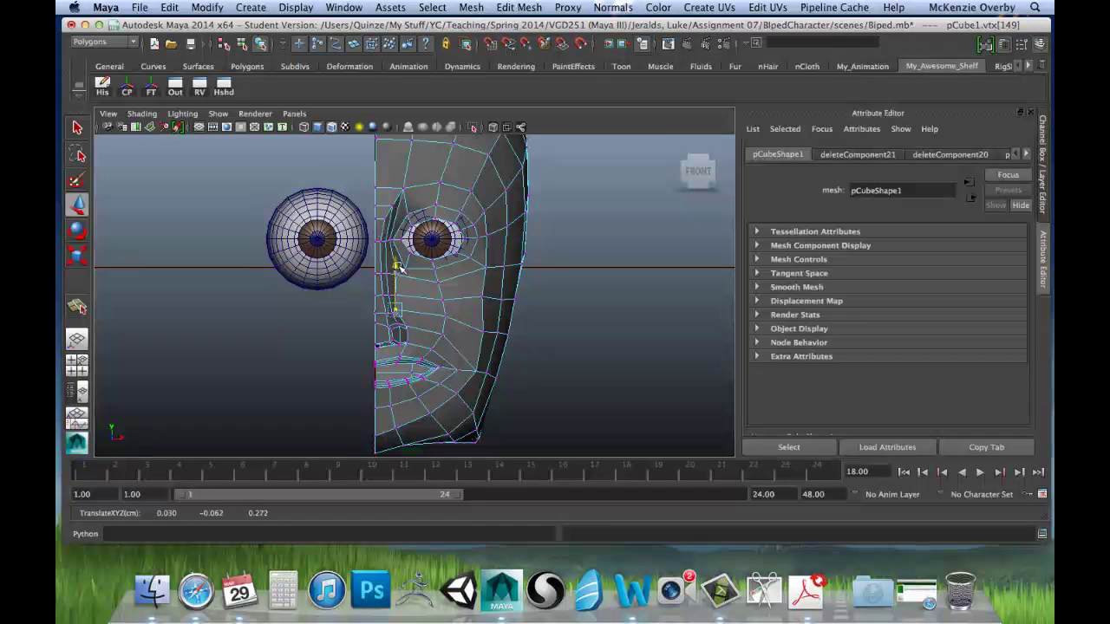
# Adjust the vertex beside the mouth corner sideways and slightly raise two vertices along the jaw below it.
pyautogui.keyDown('alt'); pyautogui.moveTo(419, 360); pyautogui.dragTo(457, 356, button='right'); pyautogui.keyUp('alt')
pyautogui.moveTo(475, 379); pyautogui.dragTo(517, 379)
pyautogui.keyDown('alt'); pyautogui.moveTo(494, 406); pyautogui.dragTo(494, 382, button='middle'); pyautogui.keyUp('alt')
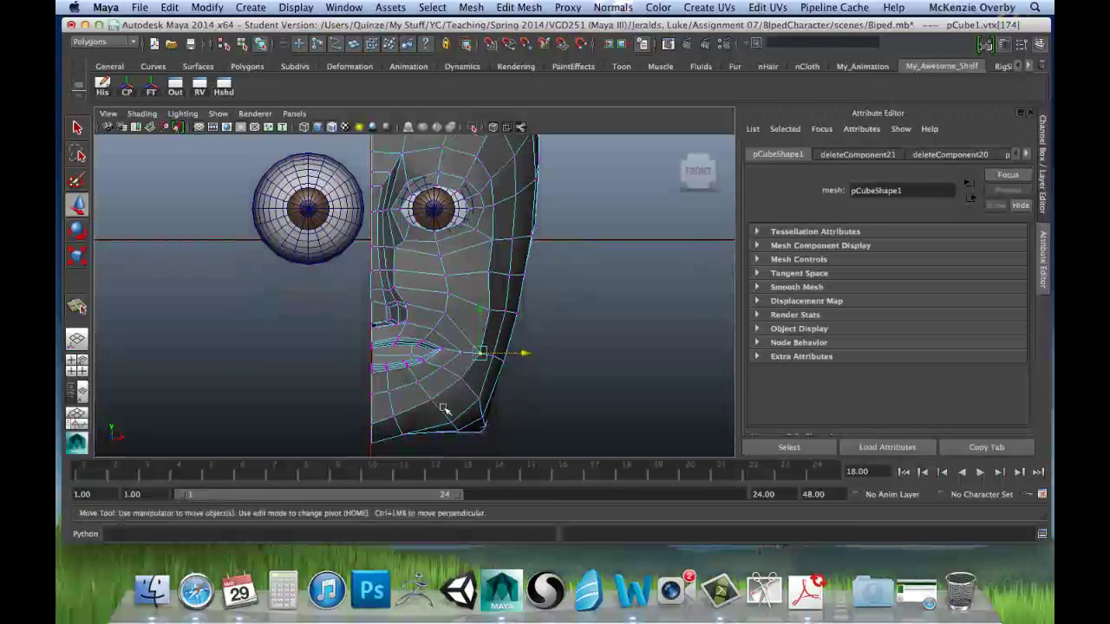
pyautogui.moveTo(452, 378); pyautogui.dragTo(451, 375)
pyautogui.click(478, 399)
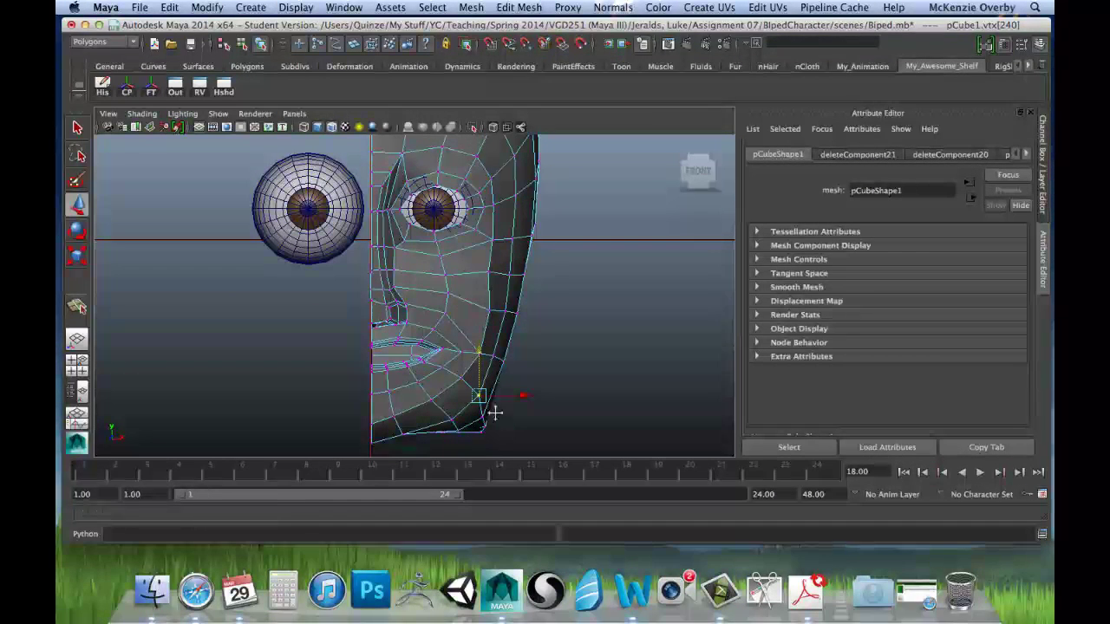
pyautogui.keyDown('alt'); pyautogui.moveTo(493, 411); pyautogui.dragTo(495, 392, button='middle'); pyautogui.keyUp('alt')
# Select the centre-line vertex under the chin in the perspective view and lower it slightly in the front view.
pyautogui.press('space')
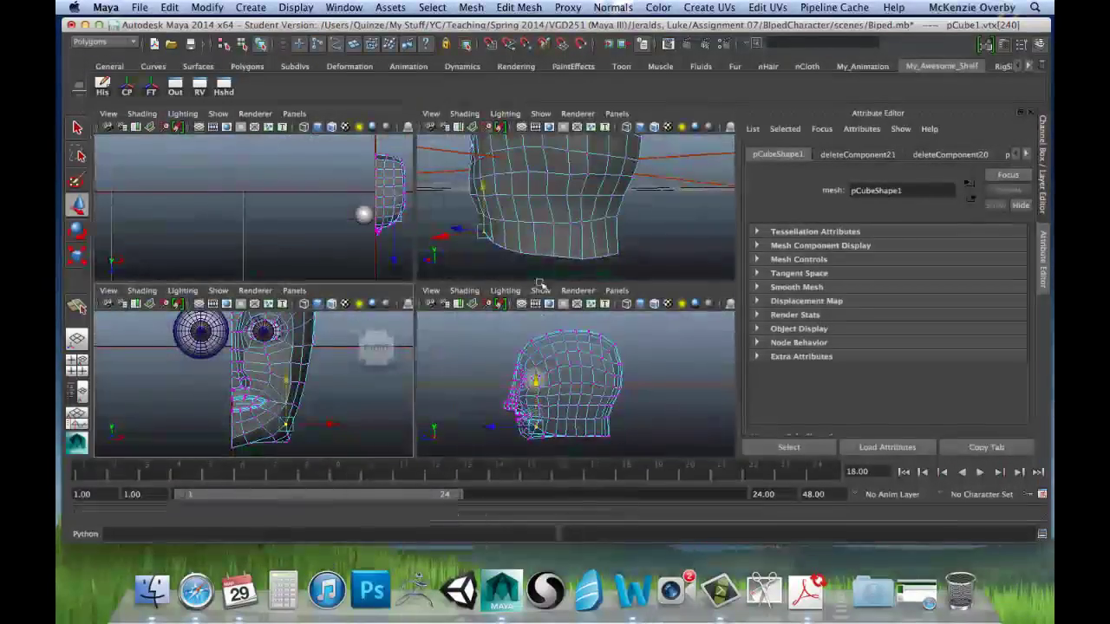
pyautogui.press('space')
pyautogui.keyDown('alt'); pyautogui.moveTo(347, 317); pyautogui.dragTo(338, 380); pyautogui.keyUp('alt')
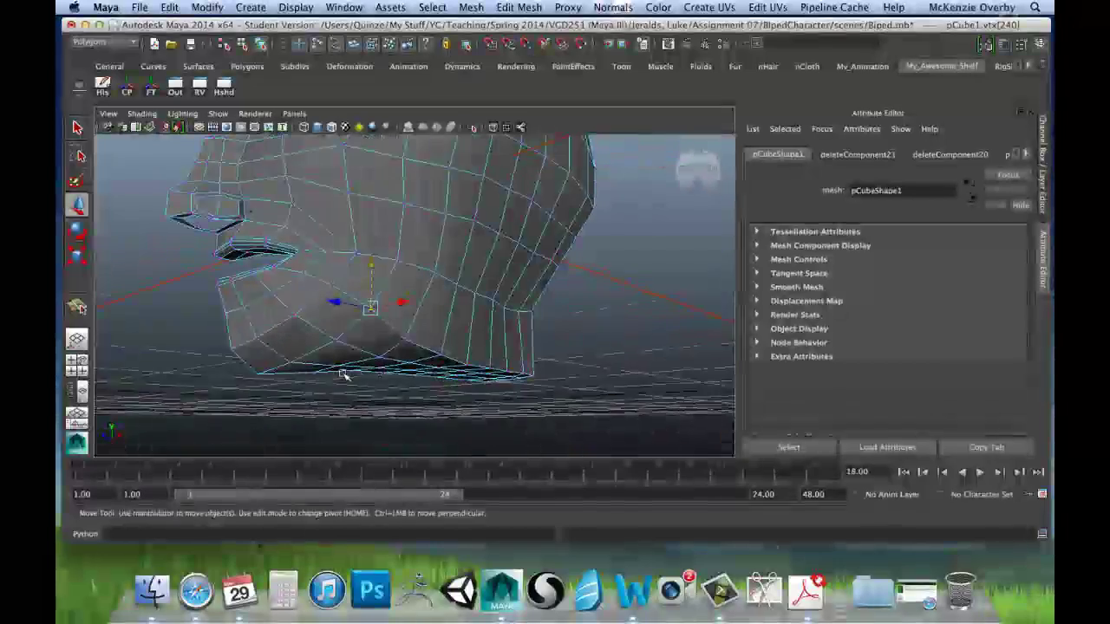
pyautogui.click(317, 376)
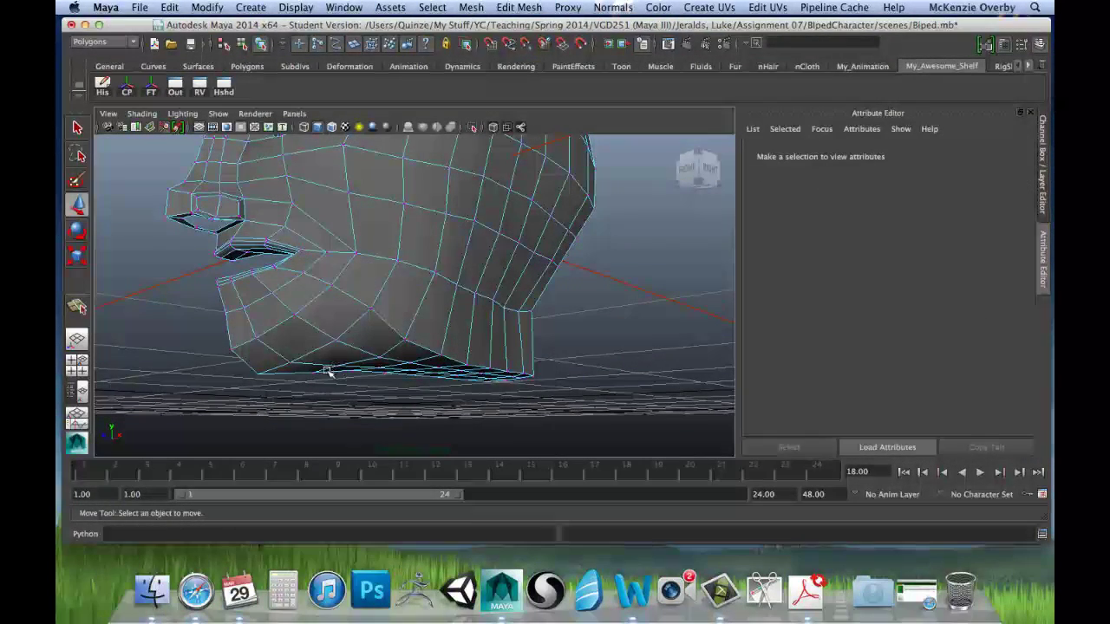
pyautogui.click(312, 375)
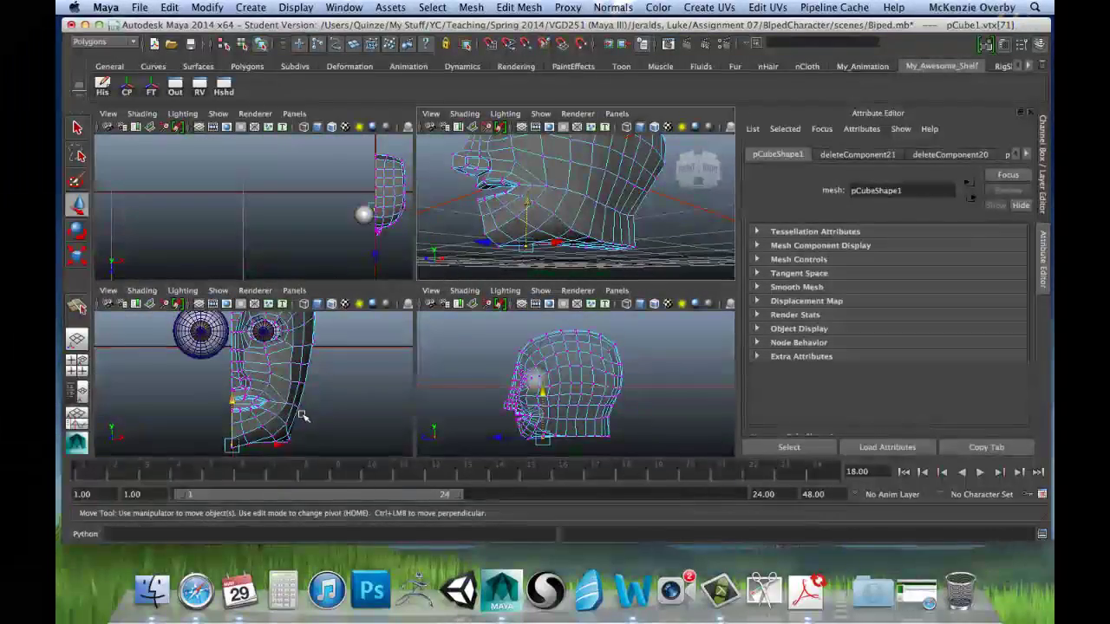
pyautogui.press('space')
pyautogui.moveTo(371, 372); pyautogui.dragTo(370, 378)
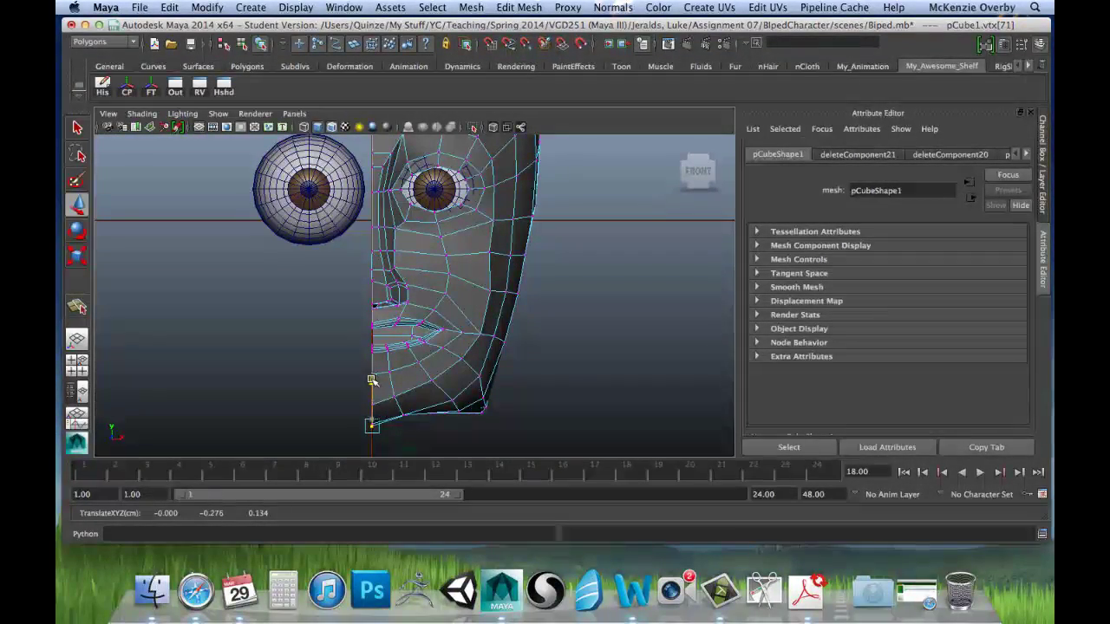
pyautogui.press('space')
pyautogui.press('space')
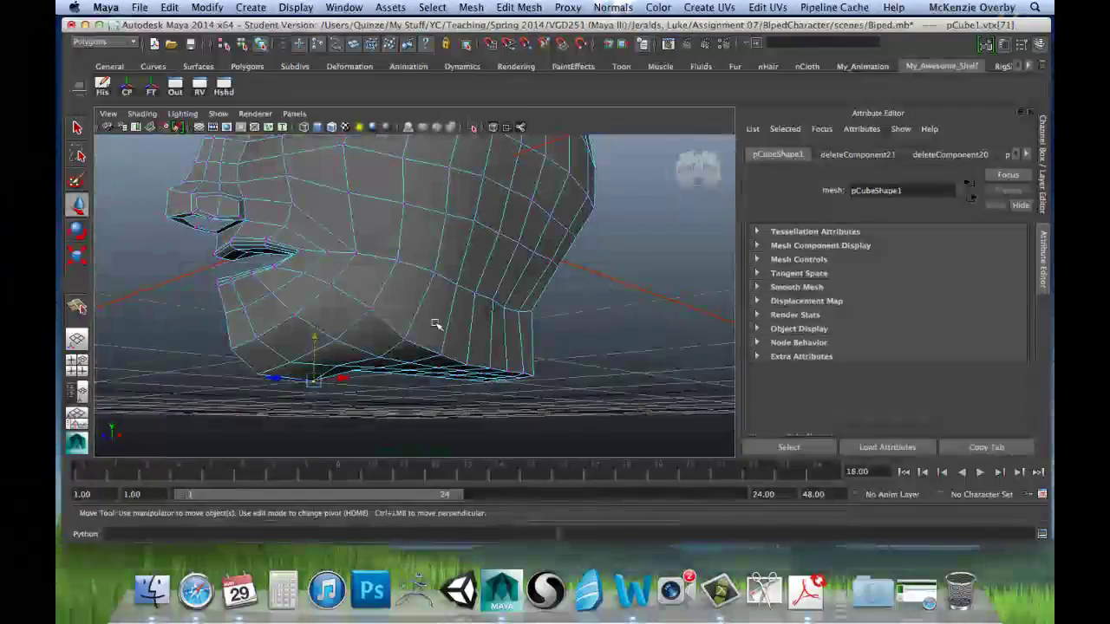
pyautogui.keyDown('alt'); pyautogui.moveTo(346, 382); pyautogui.dragTo(344, 358); pyautogui.keyUp('alt')
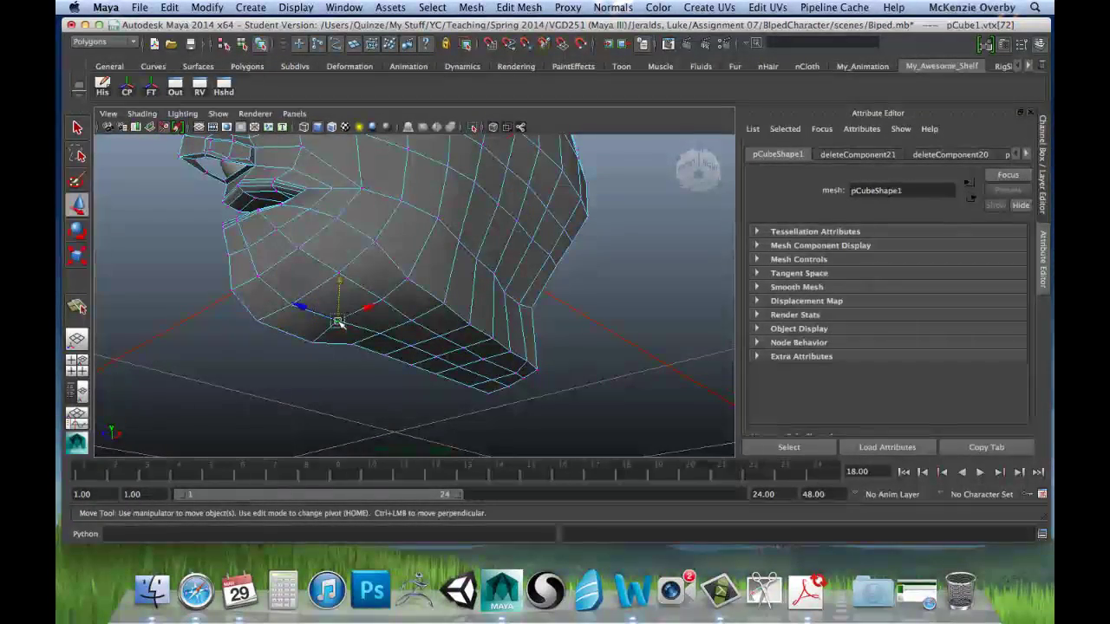
# In the front view, reposition the vertices along the lower jaw and jaw corner and nudge the outer cheek-edge vertices beside the mouth.
pyautogui.press('space')
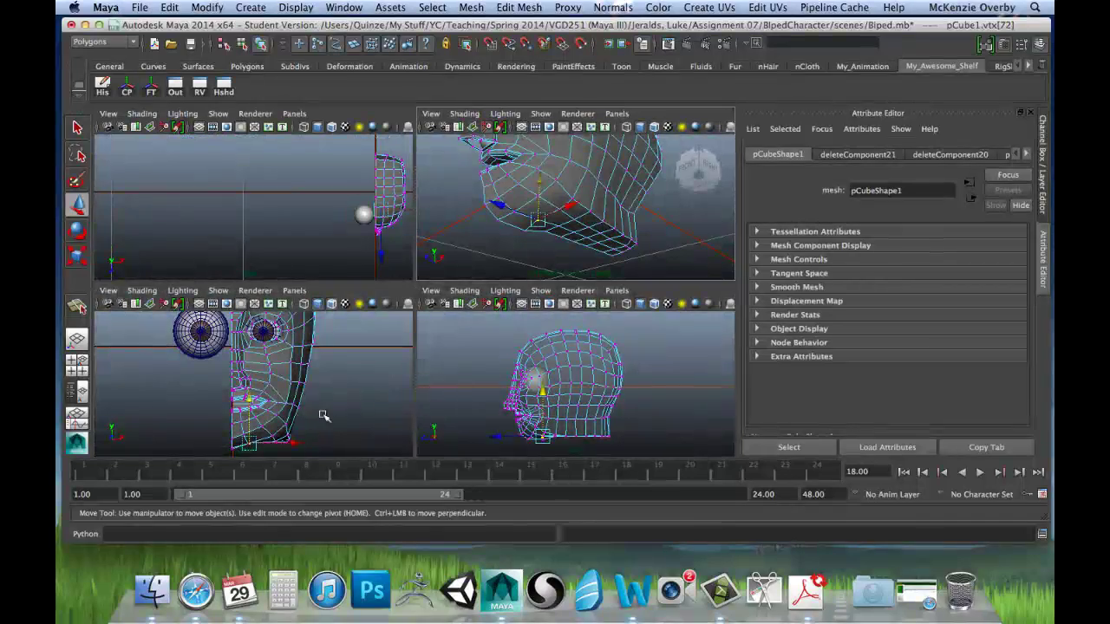
pyautogui.press('space')
pyautogui.moveTo(398, 375); pyautogui.dragTo(458, 363)
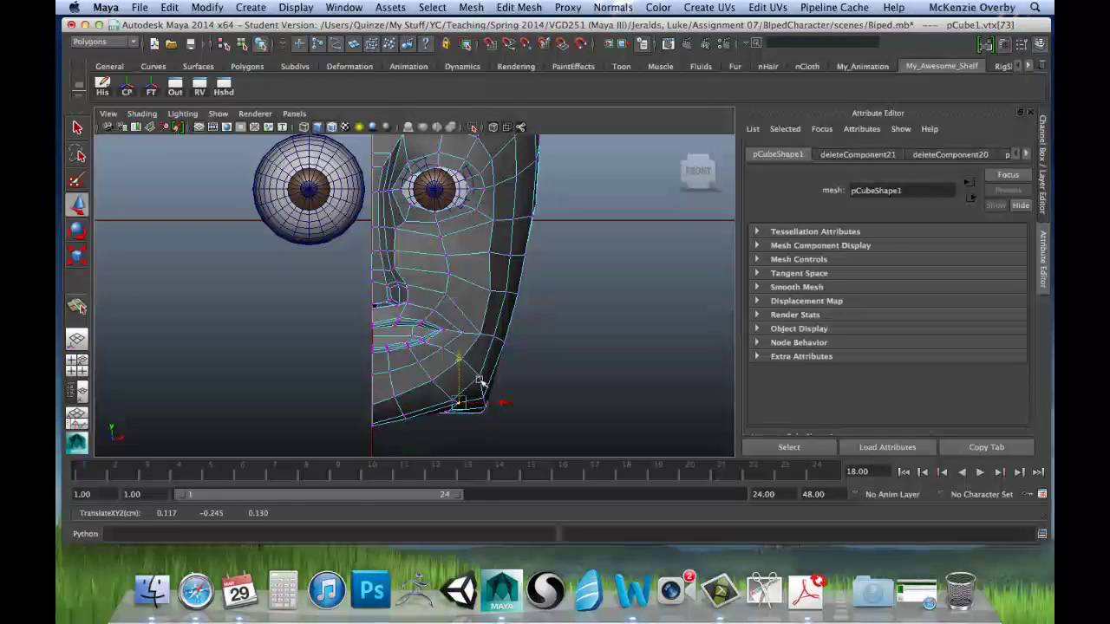
pyautogui.moveTo(482, 350); pyautogui.dragTo(476, 339)
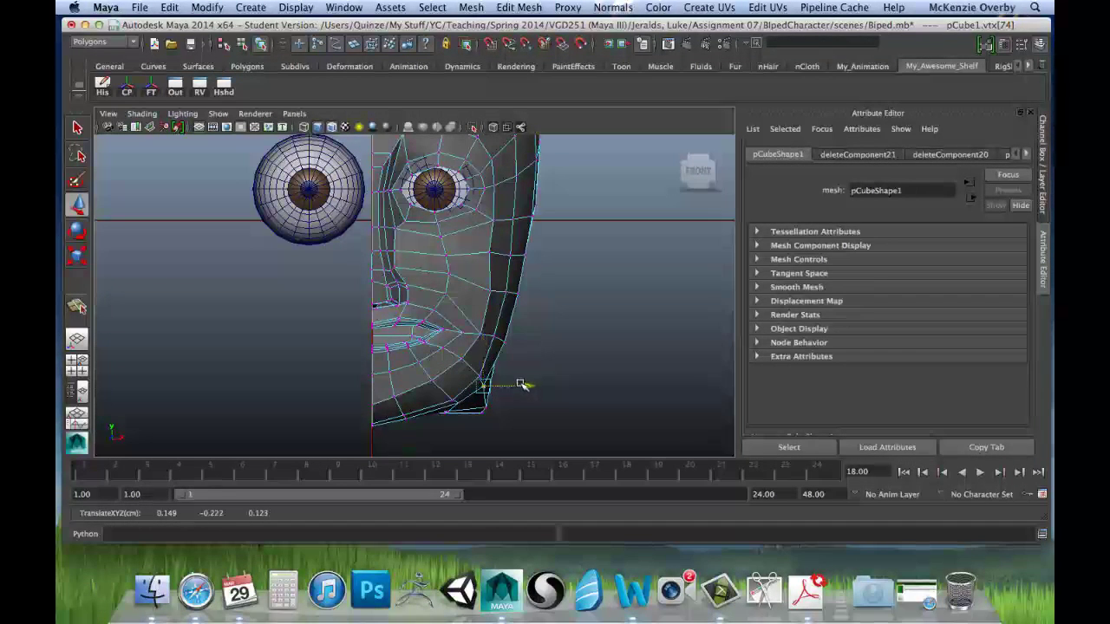
pyautogui.keyDown('alt'); pyautogui.moveTo(501, 356); pyautogui.dragTo(516, 395, button='middle'); pyautogui.keyUp('alt')
pyautogui.moveTo(519, 393); pyautogui.dragTo(513, 389)
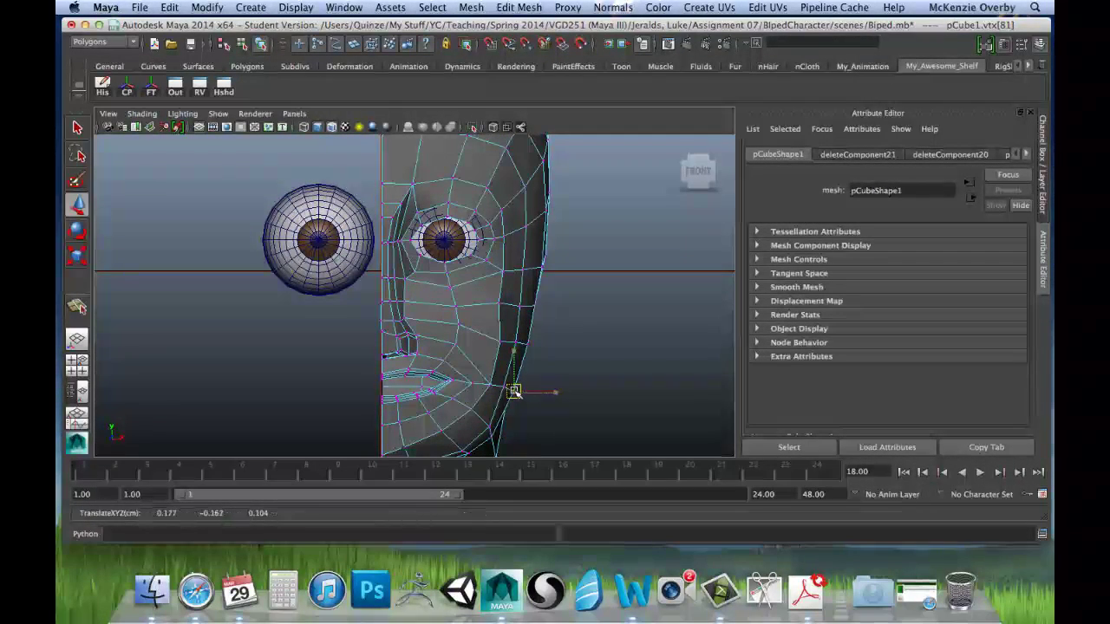
pyautogui.click(528, 344)
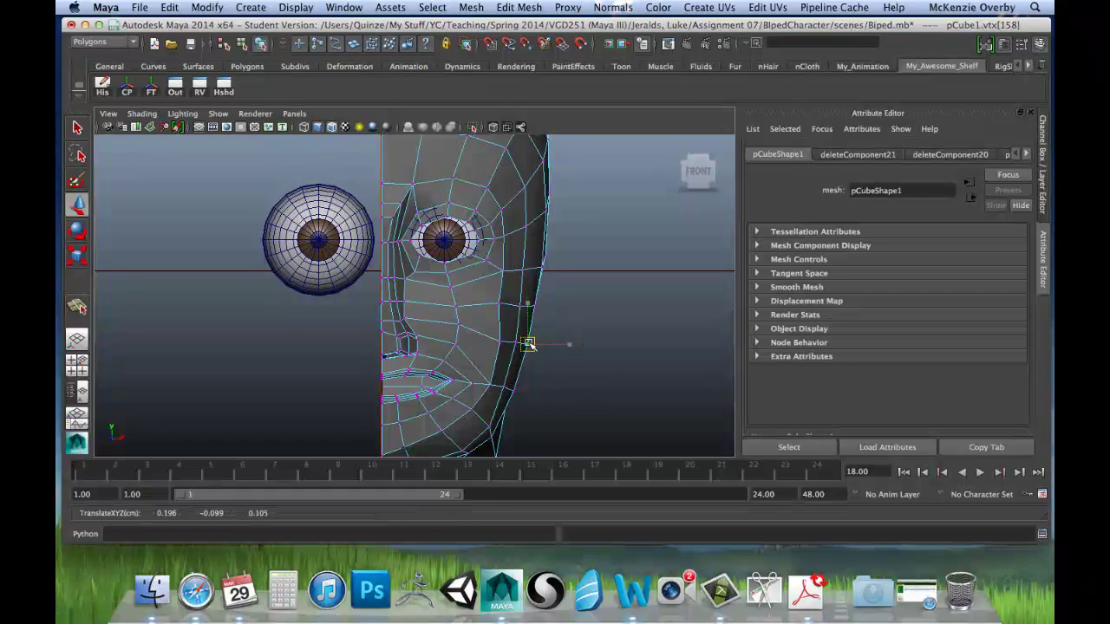
# Raise the three centre-line vertices at the top of the head in the front view.
pyautogui.keyDown('alt'); pyautogui.moveTo(528, 344); pyautogui.dragTo(541, 431, button='middle'); pyautogui.keyUp('alt')
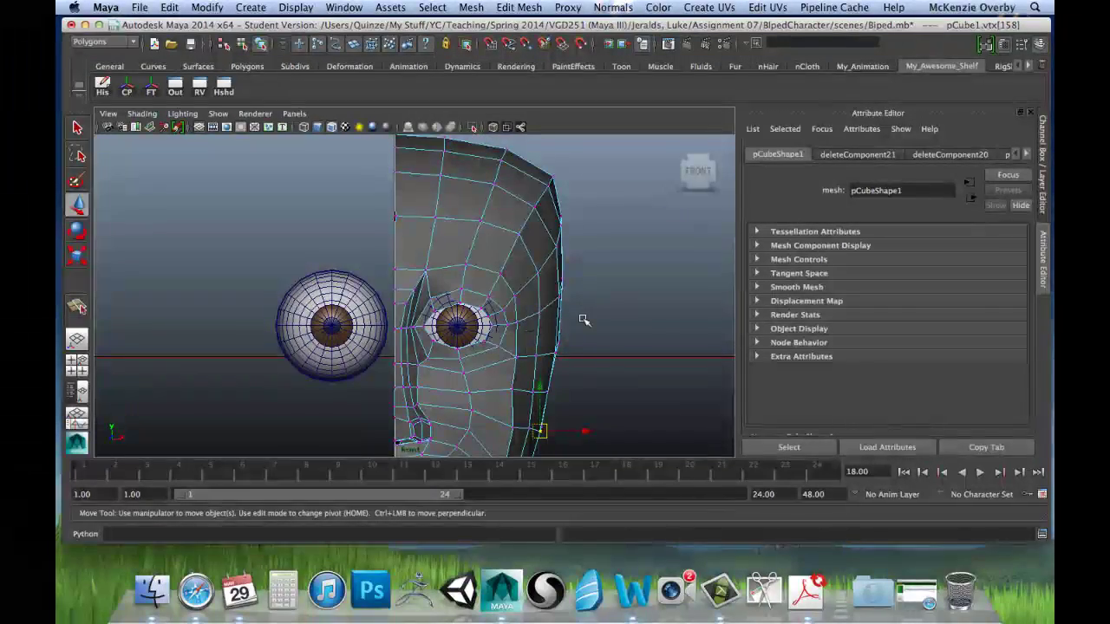
pyautogui.scroll(2, 584, 320)
pyautogui.scroll(-10, 583, 320)
pyautogui.scroll(8, 584, 320)
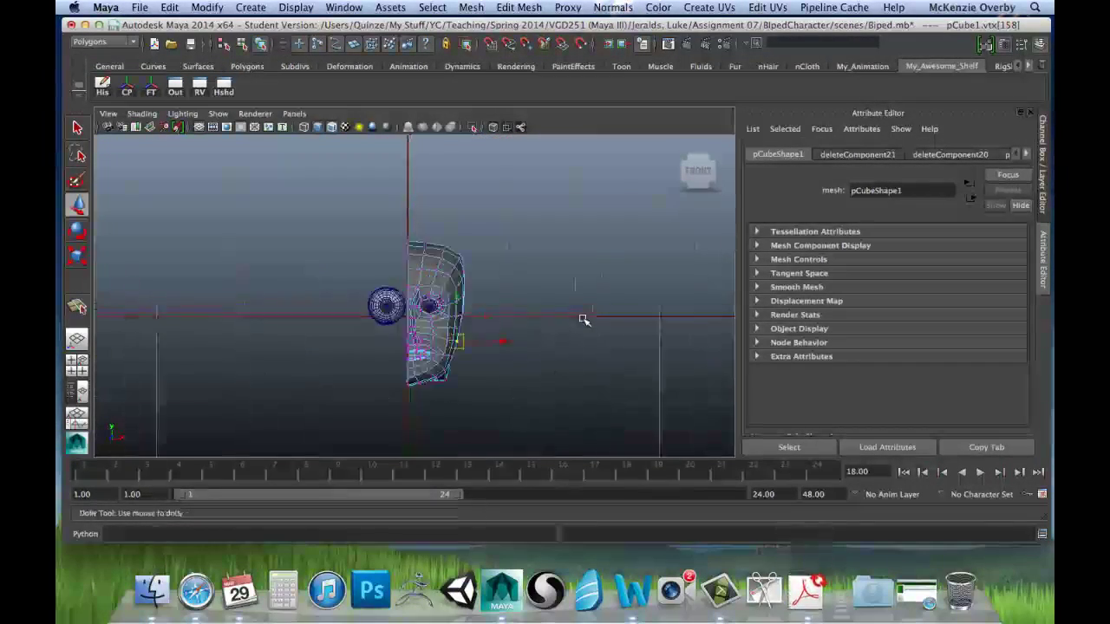
pyautogui.scroll(3, 584, 320)
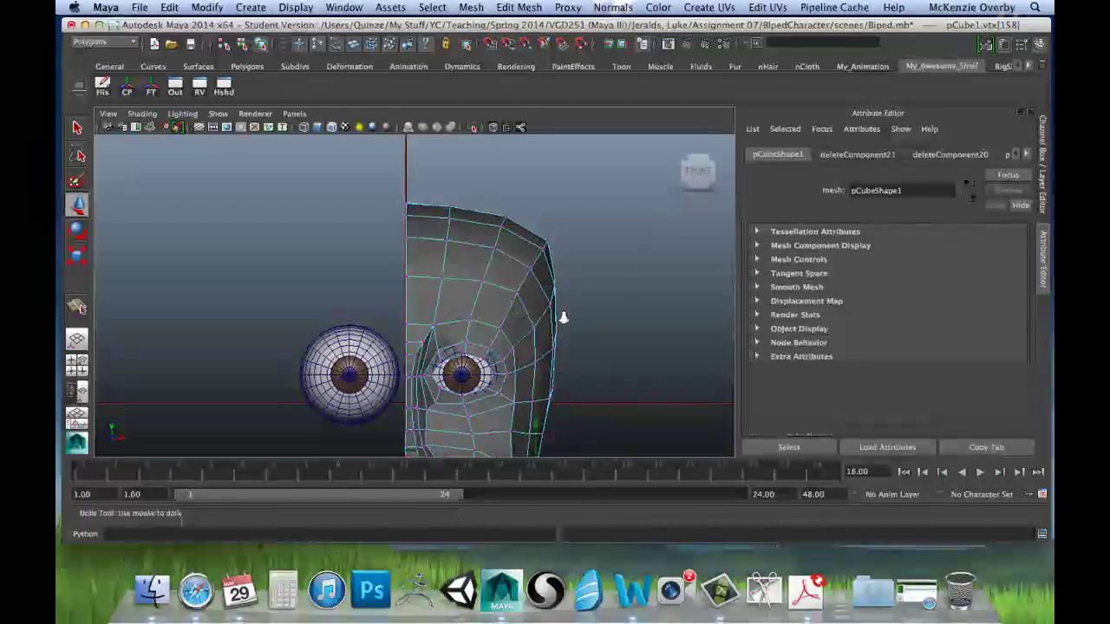
pyautogui.scroll(-4, 565, 318)
pyautogui.scroll(3, 557, 314)
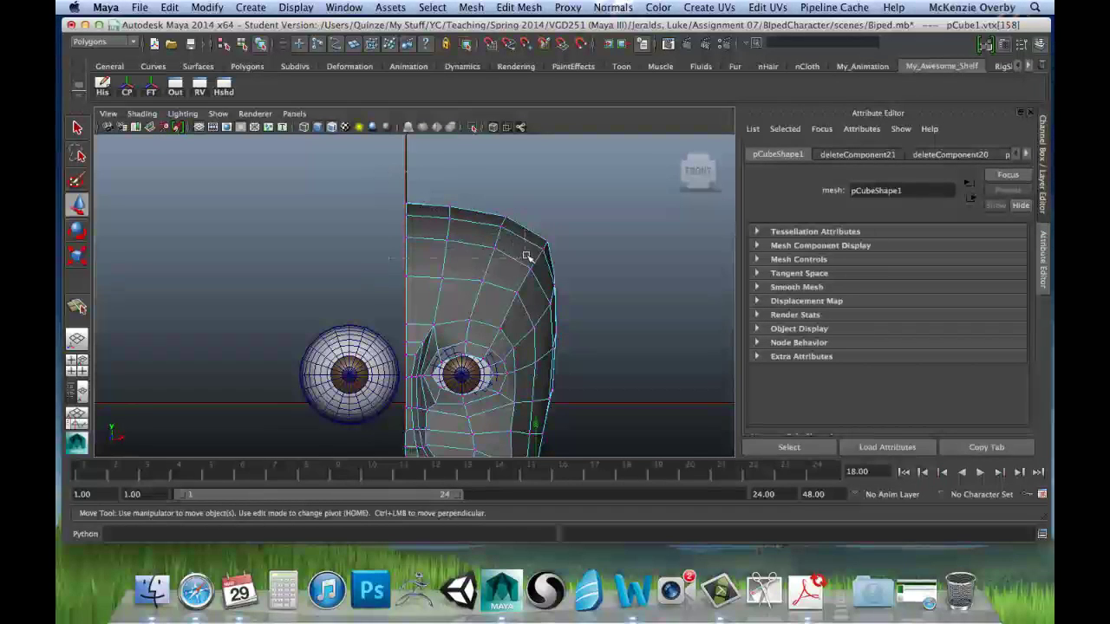
pyautogui.moveTo(528, 257); pyautogui.dragTo(525, 258)
pyautogui.moveTo(455, 182); pyautogui.dragTo(406, 161)
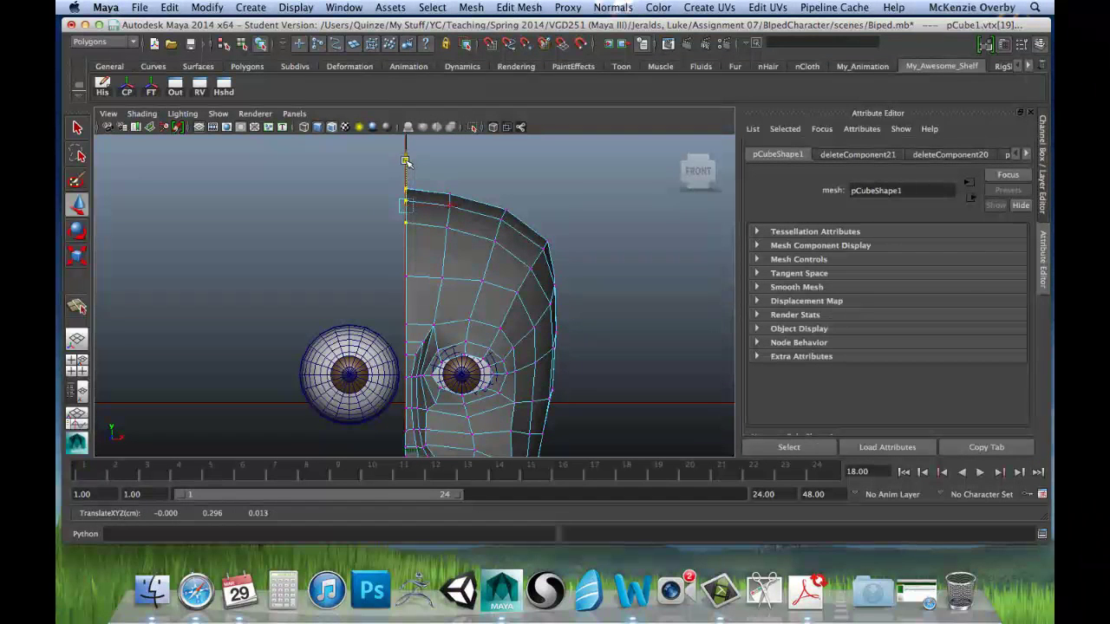
# Raise the two forehead vertices nearest the centre line, and lift the neighbouring vertex in the same row slightly.
pyautogui.moveTo(402, 263); pyautogui.dragTo(449, 283)
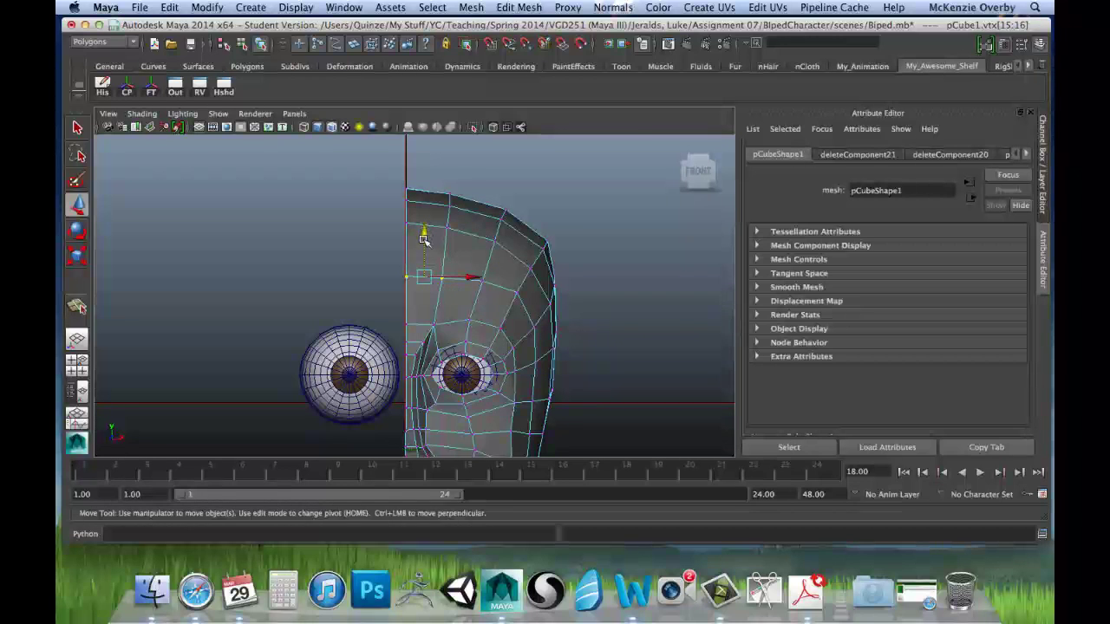
pyautogui.moveTo(423, 240); pyautogui.dragTo(422, 229)
pyautogui.moveTo(475, 275); pyautogui.dragTo(490, 292)
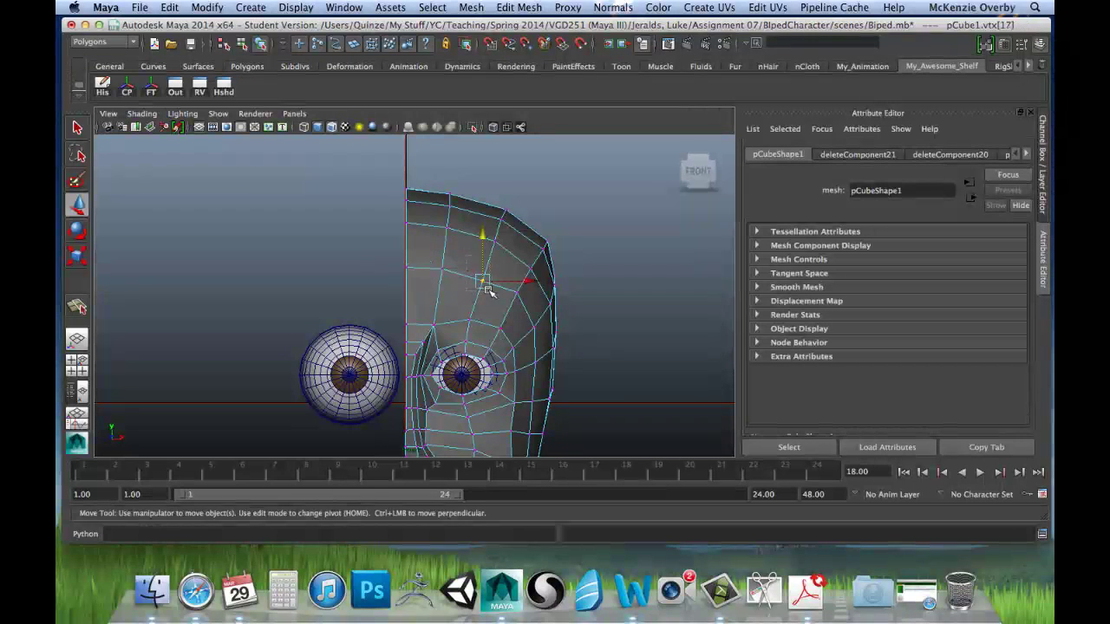
pyautogui.moveTo(476, 233); pyautogui.dragTo(479, 229)
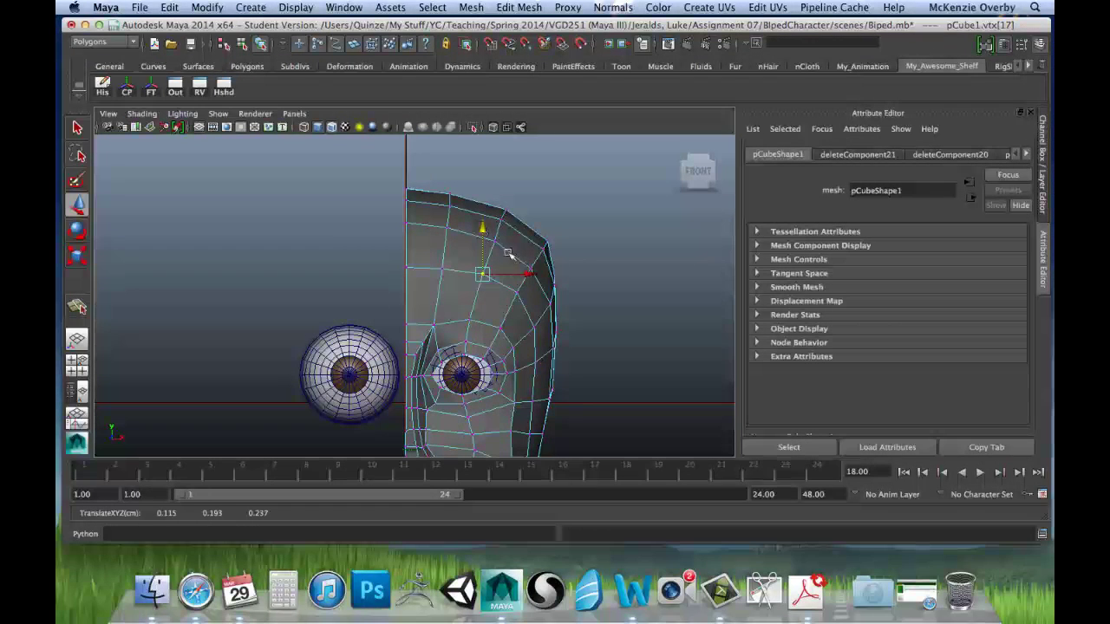
# Raise the rows of vertices on the side of the head above eye level slightly and fine-tune their sideways position.
pyautogui.scroll(-8, 578, 339)
pyautogui.scroll(8, 530, 271)
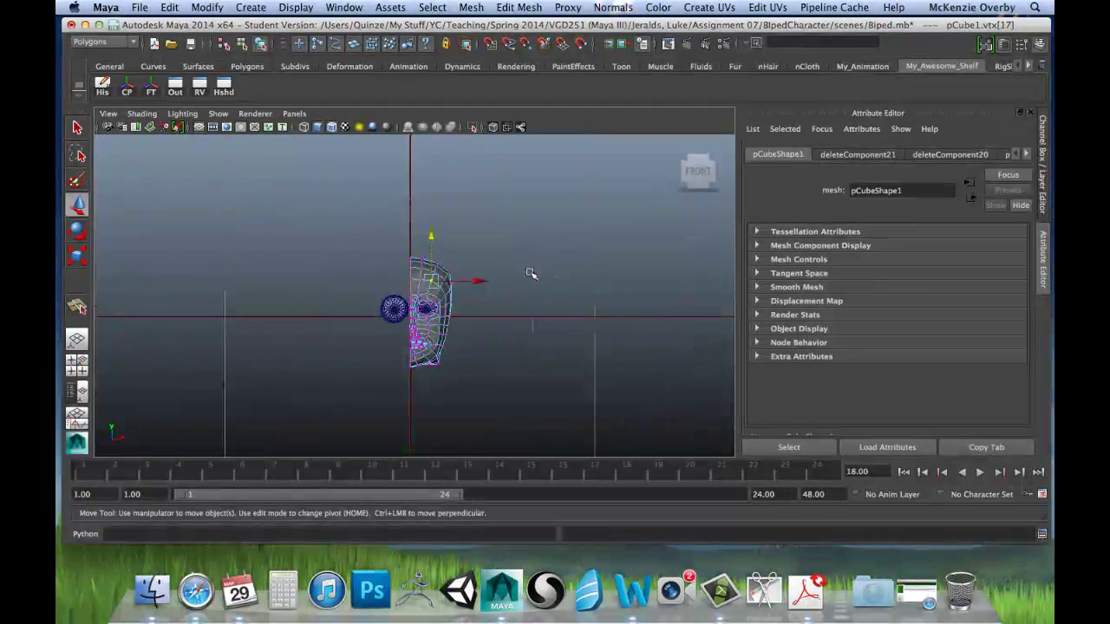
pyautogui.click(510, 297)
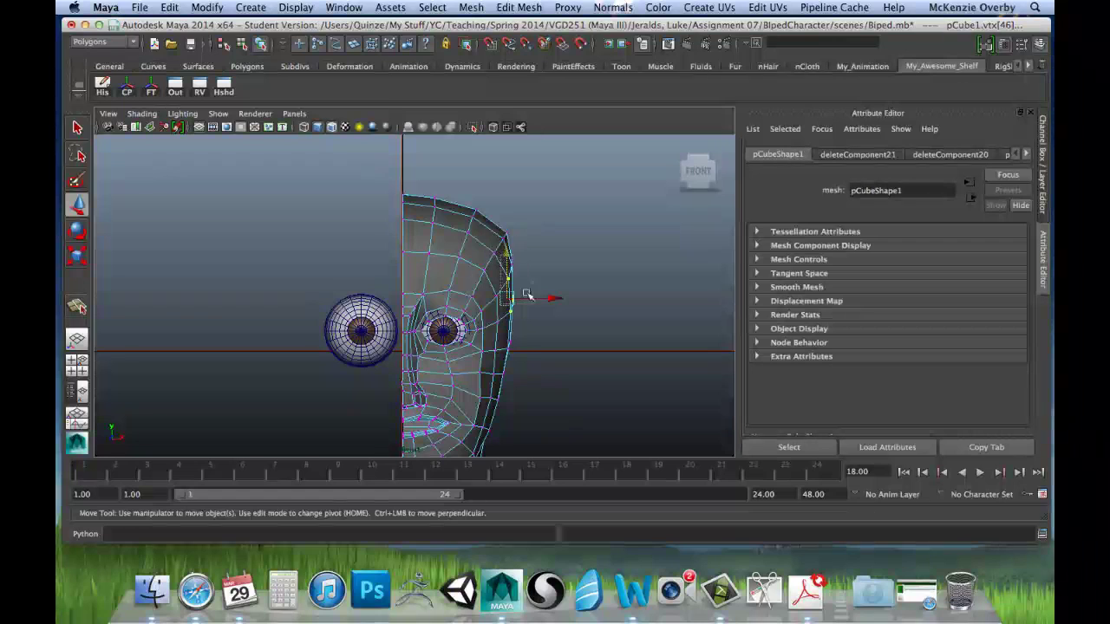
pyautogui.moveTo(553, 291); pyautogui.dragTo(555, 291)
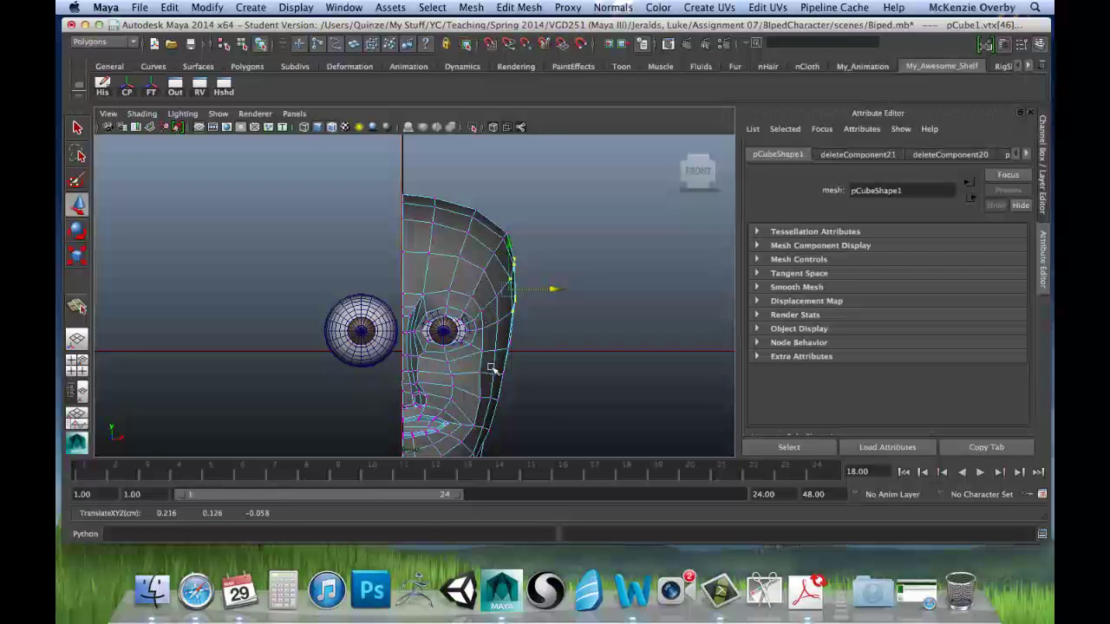
pyautogui.click(554, 293)
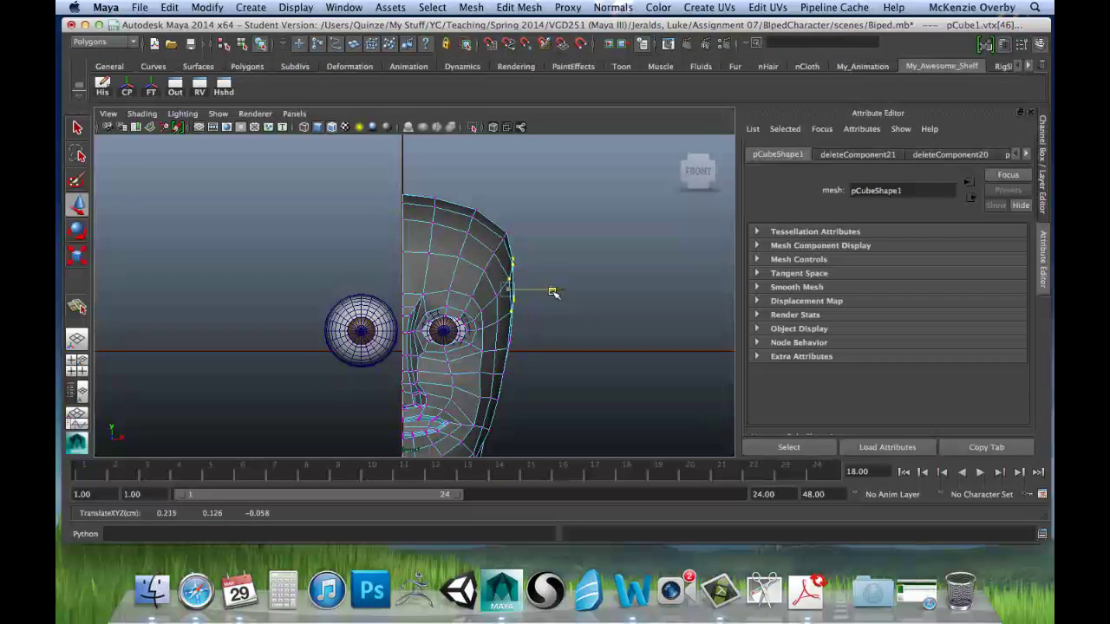
pyautogui.keyDown('alt'); pyautogui.moveTo(467, 358); pyautogui.dragTo(470, 314, button='middle'); pyautogui.keyUp('alt')
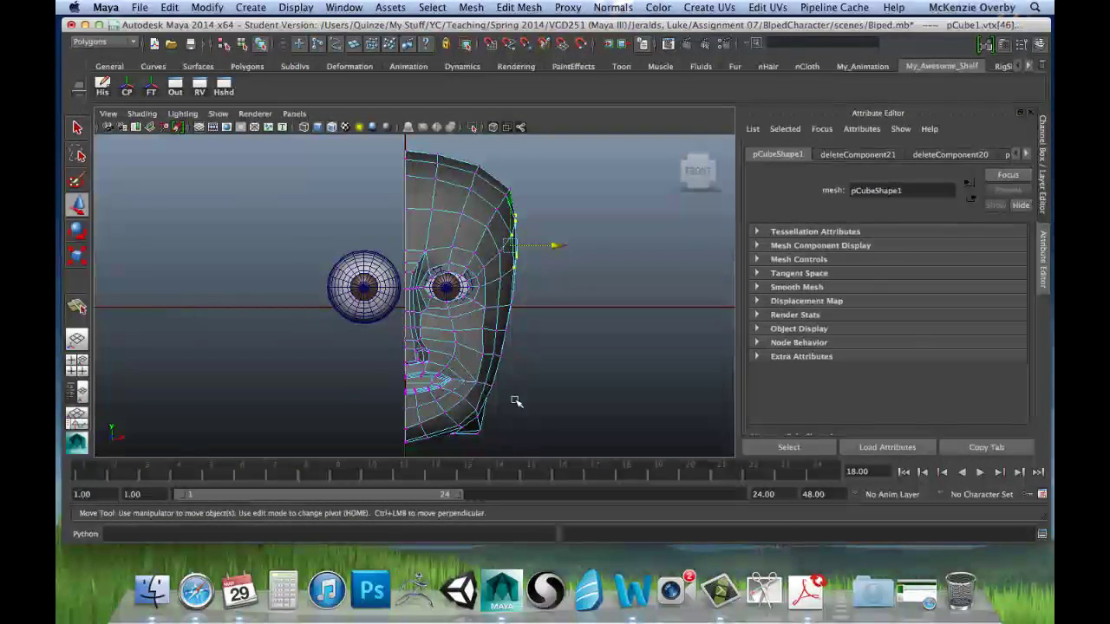
# From behind in the perspective view, shift the upper vertices of the column beside the centre line towards the centre line.
pyautogui.press('space')
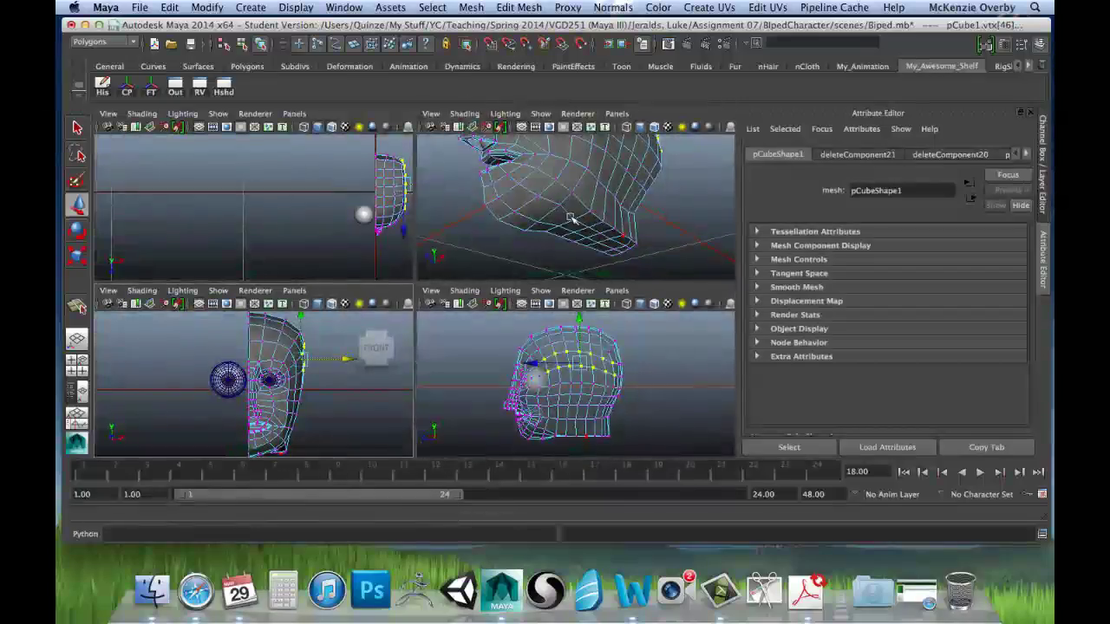
pyautogui.press('space')
pyautogui.keyDown('alt'); pyautogui.moveTo(562, 265); pyautogui.dragTo(378, 318); pyautogui.keyUp('alt')
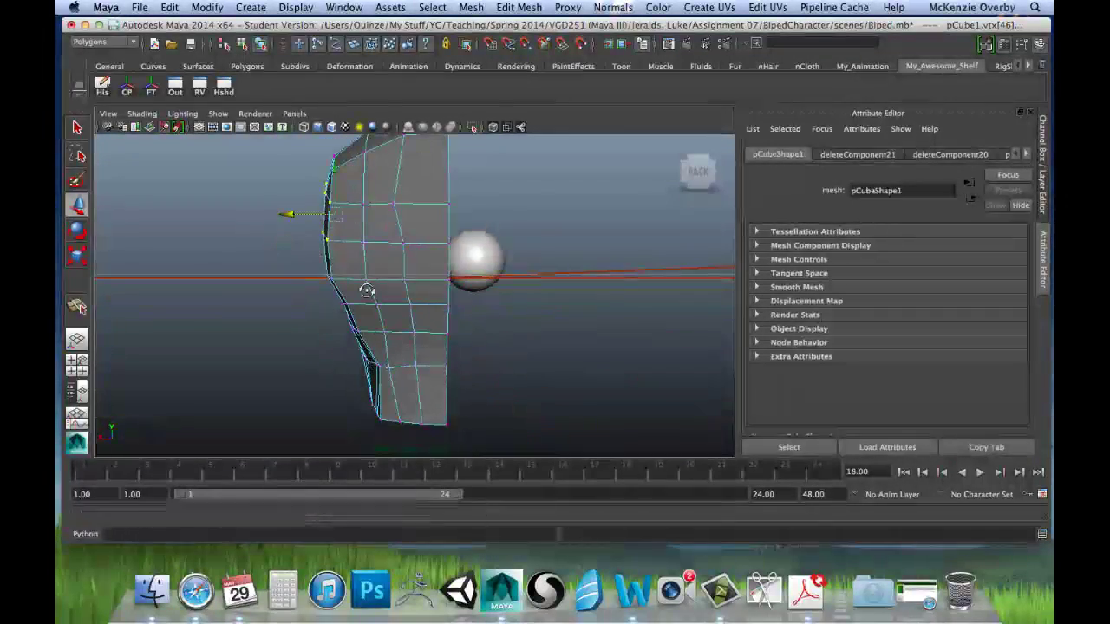
pyautogui.keyDown('alt'); pyautogui.moveTo(367, 290); pyautogui.dragTo(665, 295); pyautogui.keyUp('alt')
pyautogui.keyDown('alt'); pyautogui.moveTo(520, 354); pyautogui.dragTo(460, 251); pyautogui.keyUp('alt')
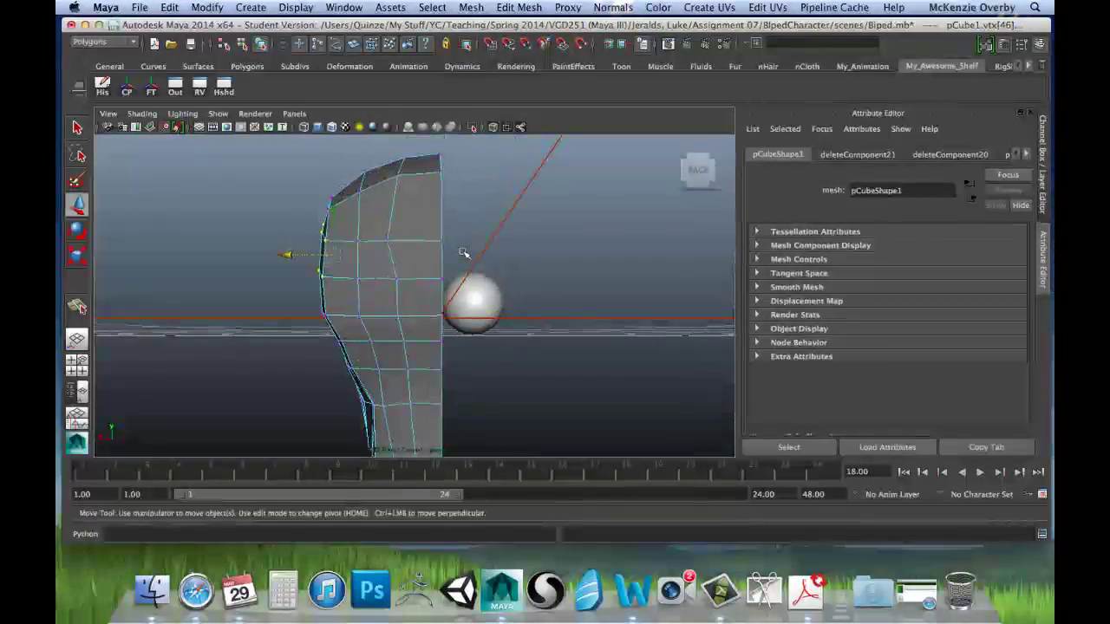
pyautogui.click(396, 173)
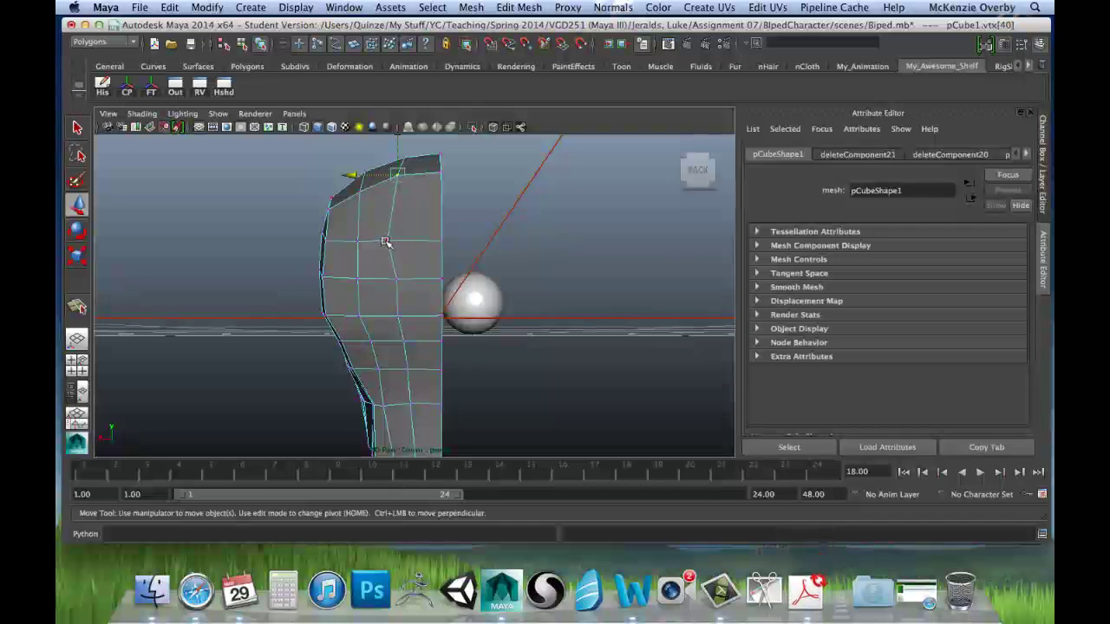
pyautogui.keyDown('shift'); pyautogui.click(387, 240); pyautogui.keyUp('shift')
pyautogui.moveTo(346, 206); pyautogui.dragTo(359, 206)
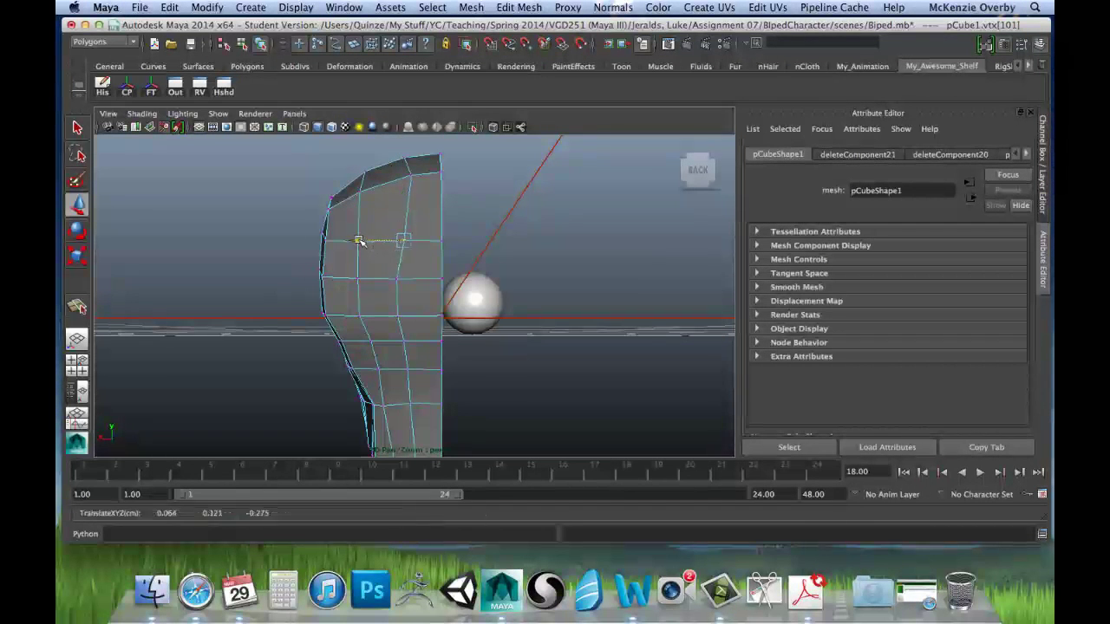
pyautogui.keyDown('shift'); pyautogui.click(397, 316); pyautogui.keyUp('shift')
pyautogui.moveTo(349, 300); pyautogui.dragTo(356, 303)
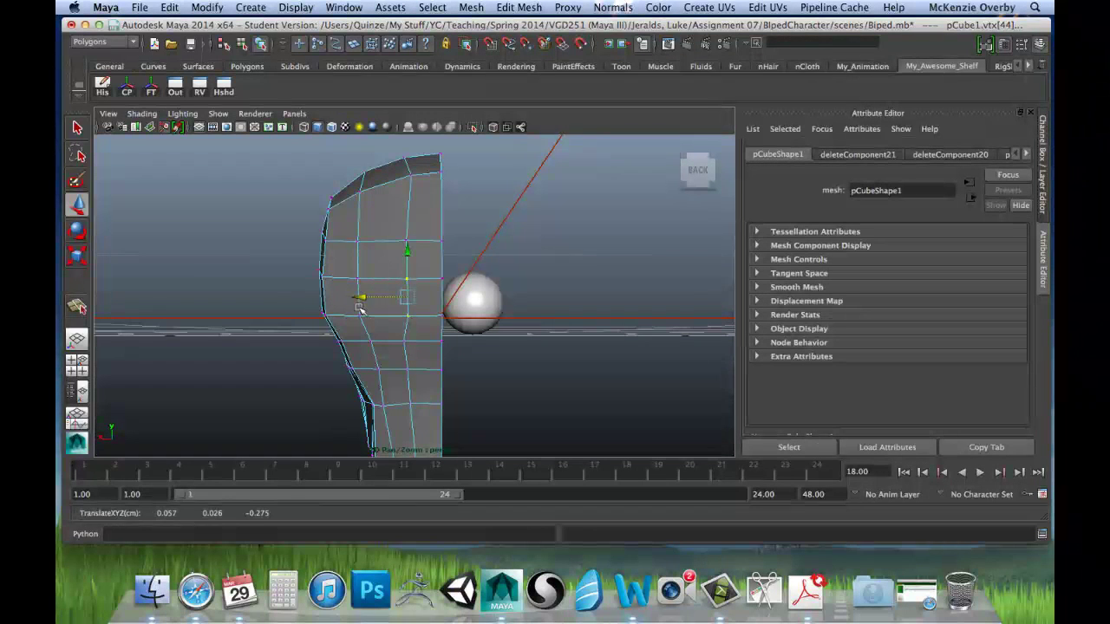
# Move the lower vertices of the same column towards the centre line, from below the back of the skull to the neck's bottom edge.
pyautogui.click(401, 343)
pyautogui.keyDown('alt'); pyautogui.moveTo(401, 343); pyautogui.dragTo(402, 290, button='middle'); pyautogui.keyUp('alt')
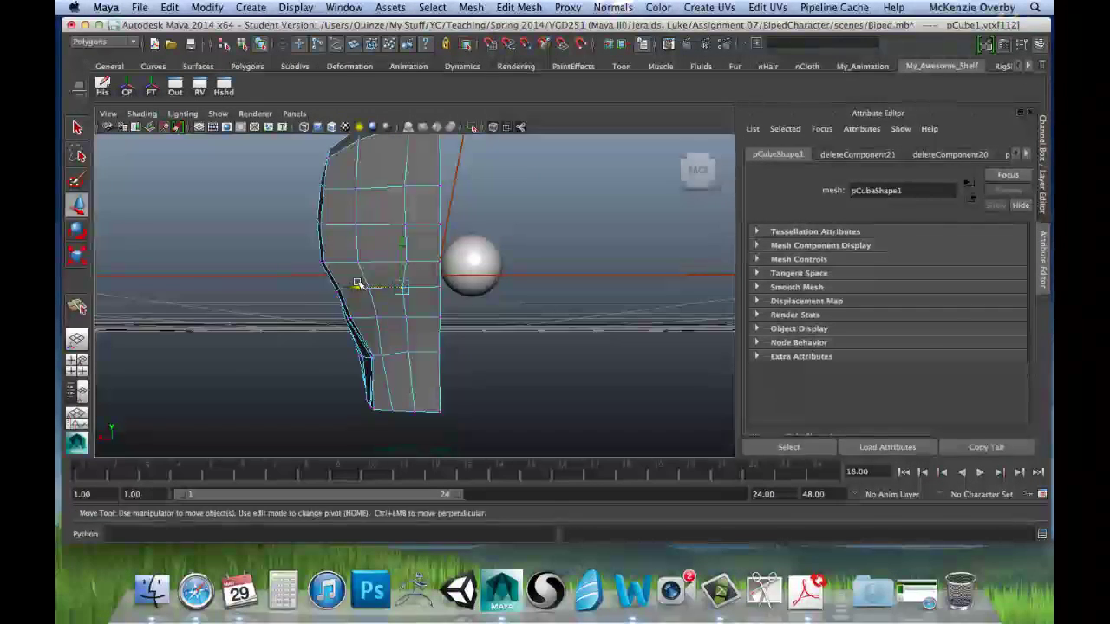
pyautogui.moveTo(358, 289); pyautogui.dragTo(365, 296)
pyautogui.click(411, 318)
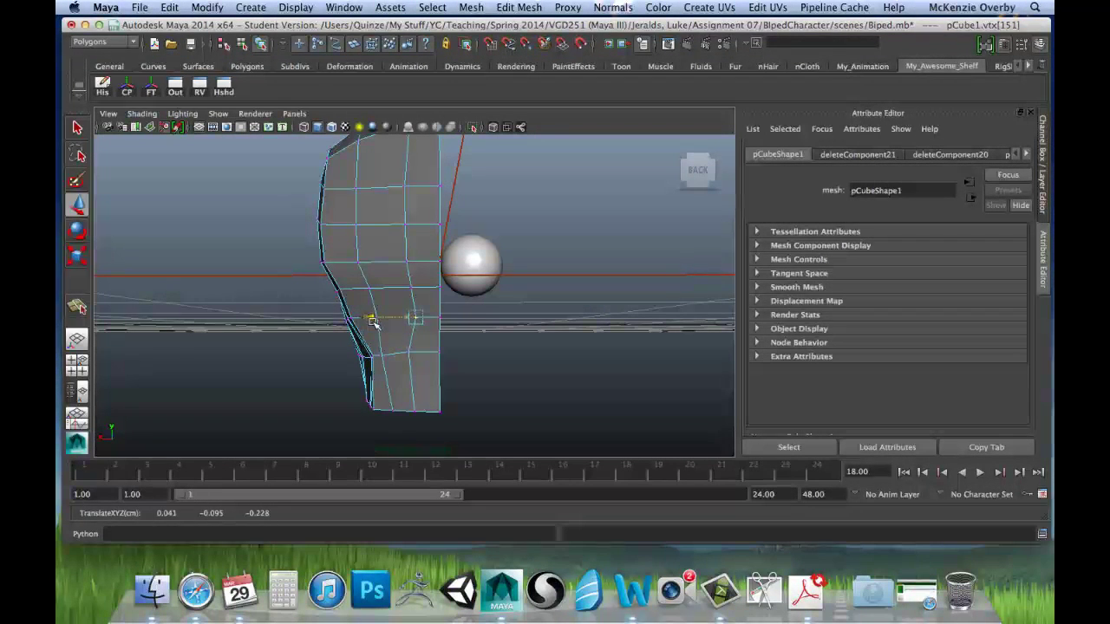
pyautogui.click(408, 351)
pyautogui.moveTo(364, 349); pyautogui.dragTo(379, 369)
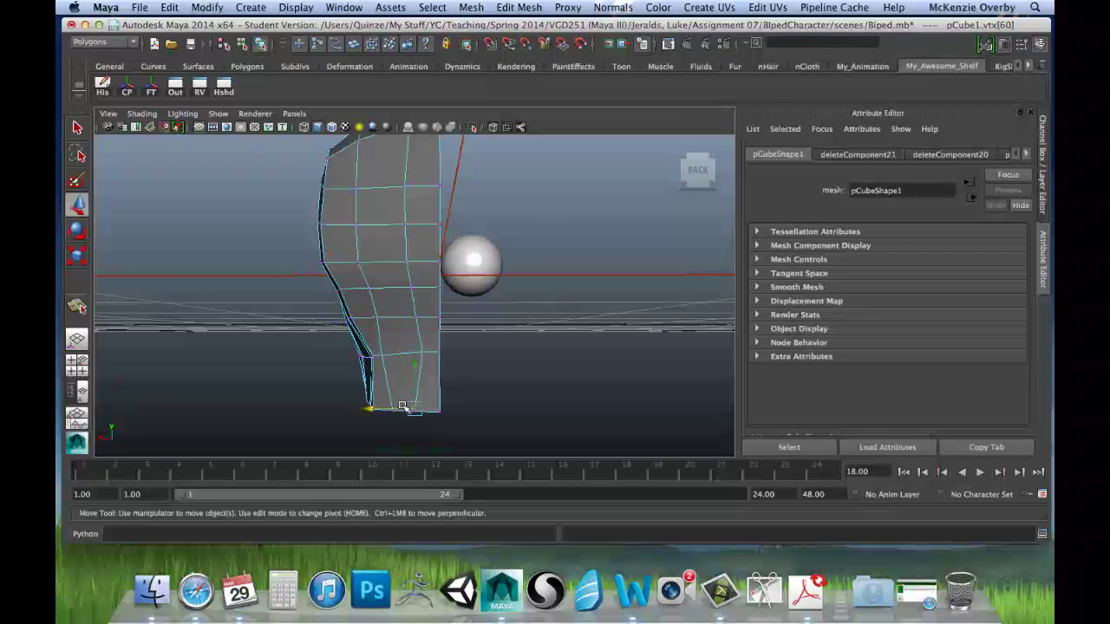
pyautogui.click(445, 419)
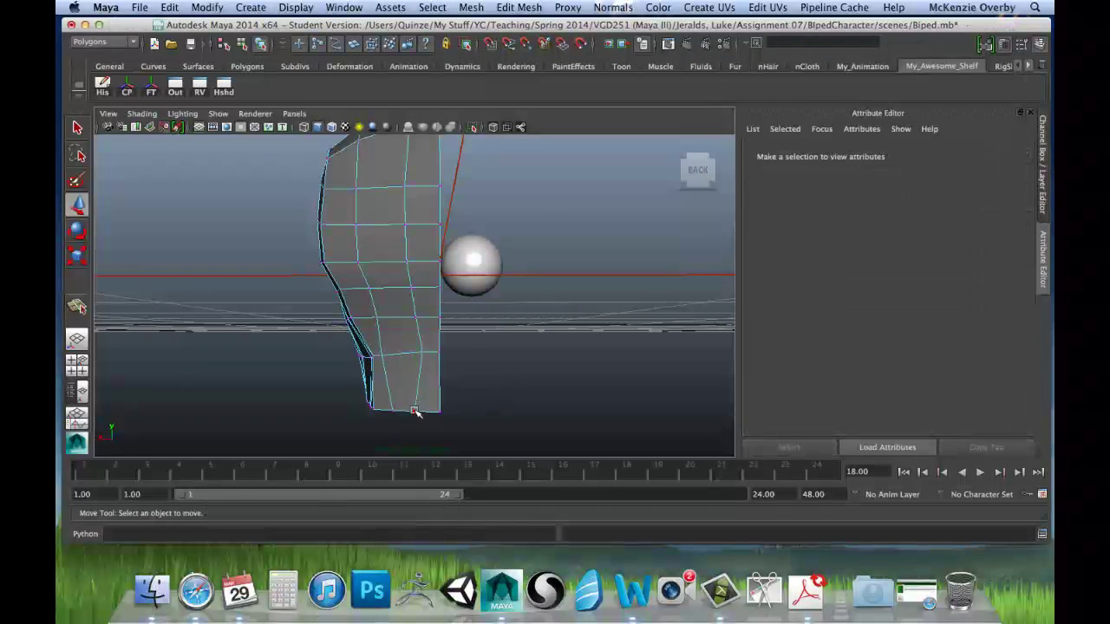
pyautogui.click(423, 412)
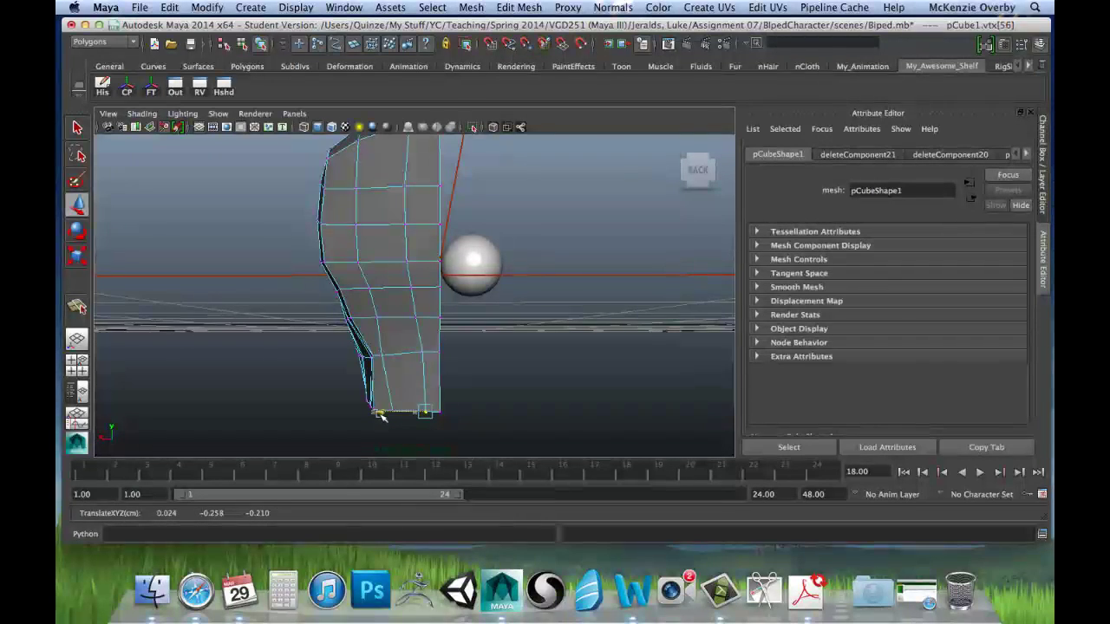
pyautogui.press('w')
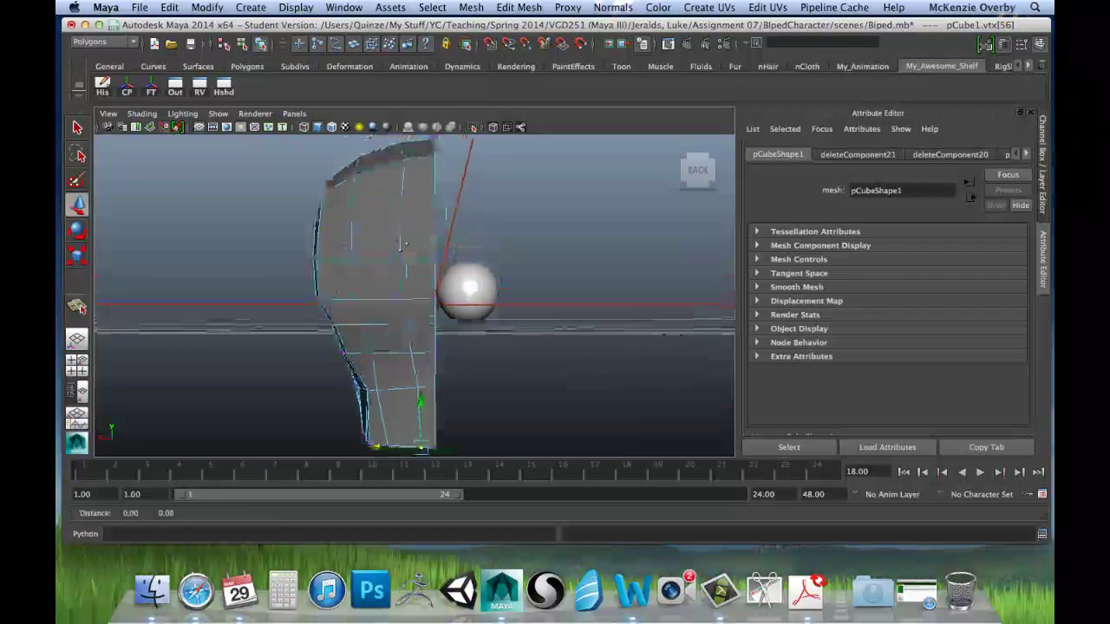
# Shift the vertex at the upper outer corner of the back of the head slightly inward.
pyautogui.keyDown('alt'); pyautogui.moveTo(404, 240); pyautogui.dragTo(402, 243); pyautogui.keyUp('alt')
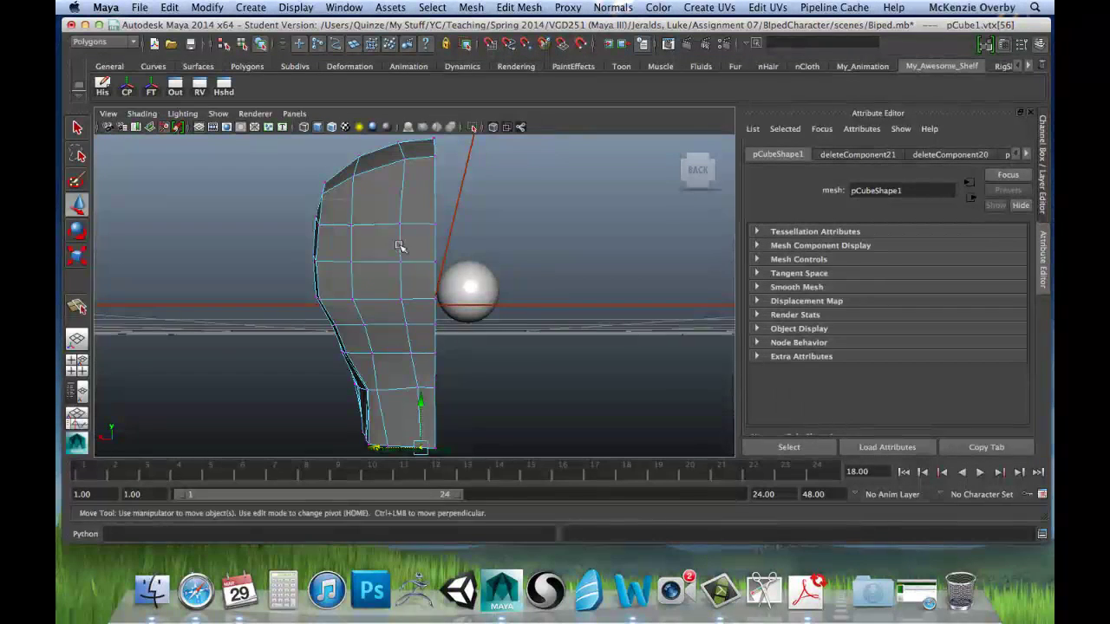
pyautogui.click(321, 196)
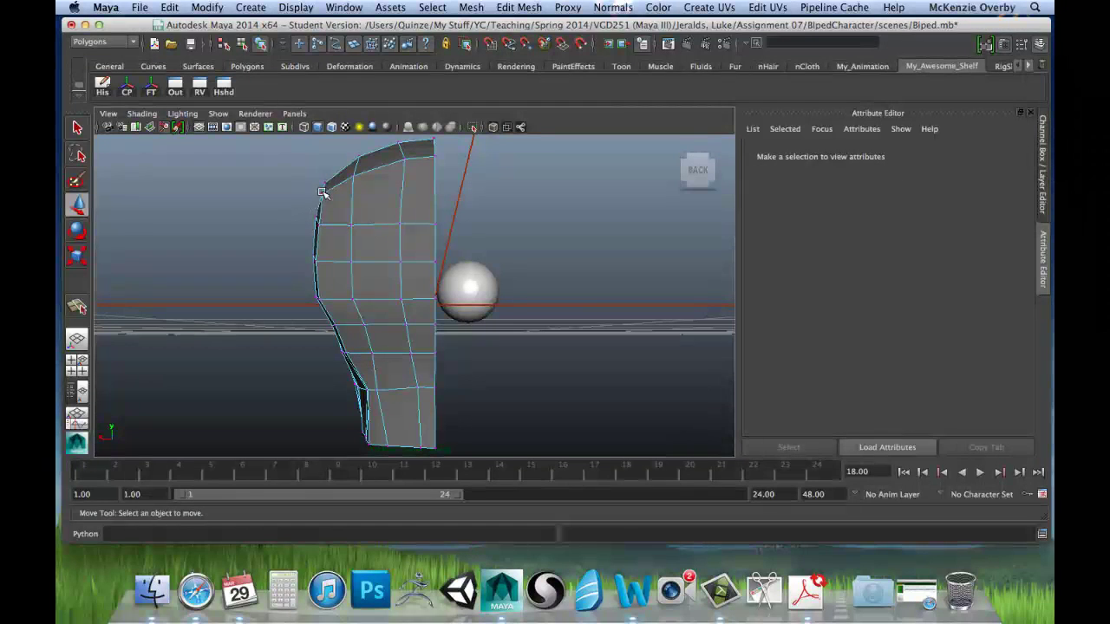
pyautogui.click(322, 192)
pyautogui.moveTo(285, 193); pyautogui.dragTo(282, 195)
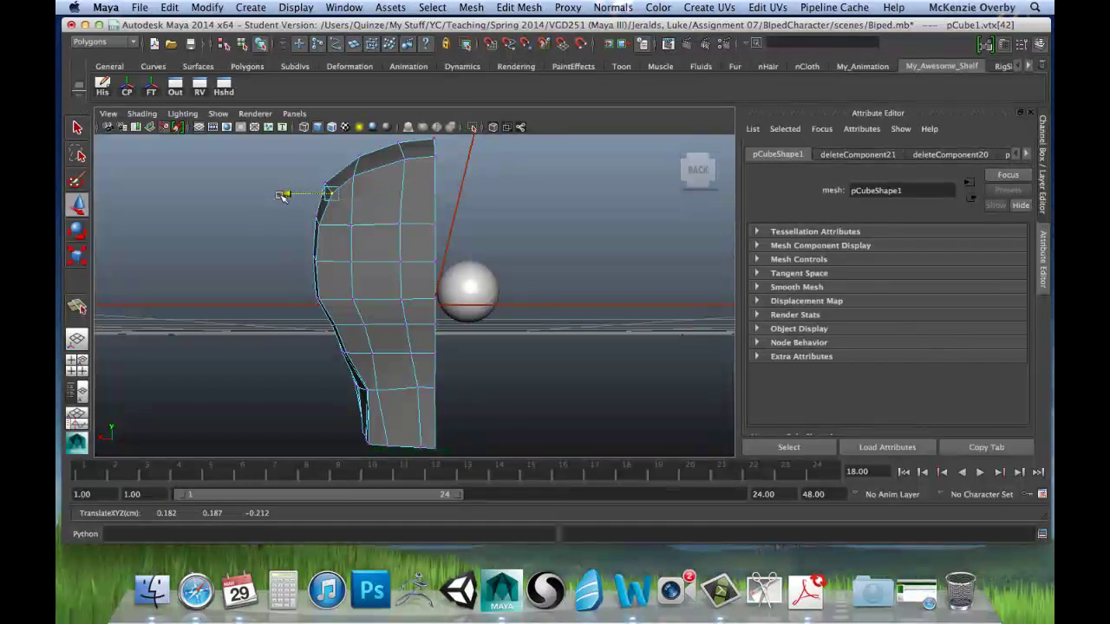
# Shift the crown vertex beside the centre line slightly towards the centre, in line with the column below it.
pyautogui.click(402, 144)
pyautogui.moveTo(352, 143); pyautogui.dragTo(361, 145)
pyautogui.click(457, 167)
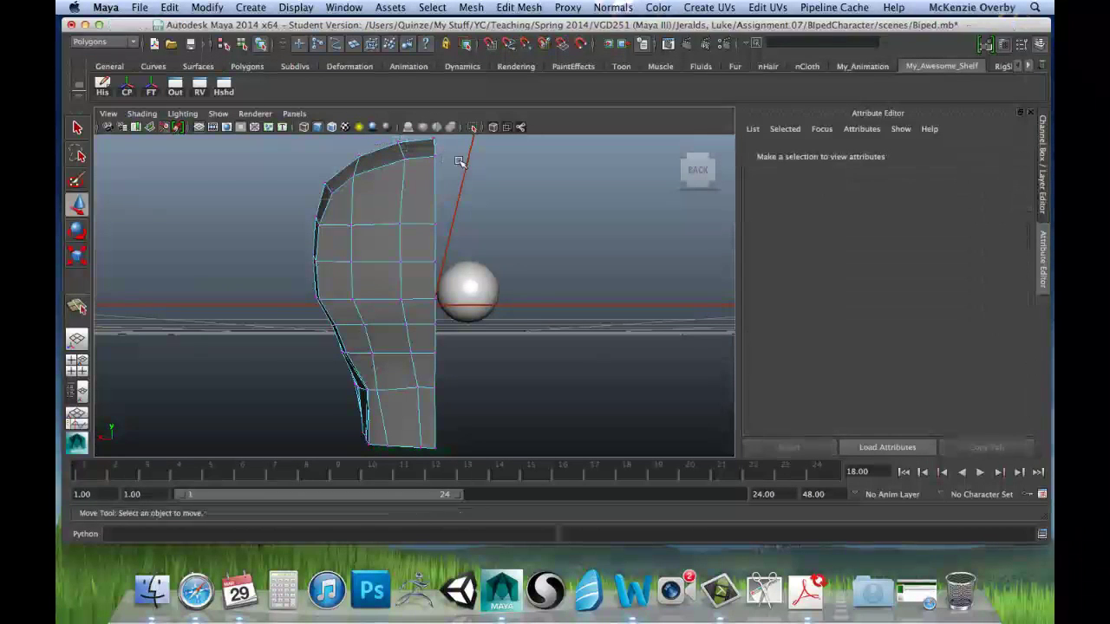
pyautogui.keyDown('alt'); pyautogui.moveTo(457, 167); pyautogui.dragTo(401, 170, button='middle'); pyautogui.keyUp('alt')
pyautogui.click(398, 167)
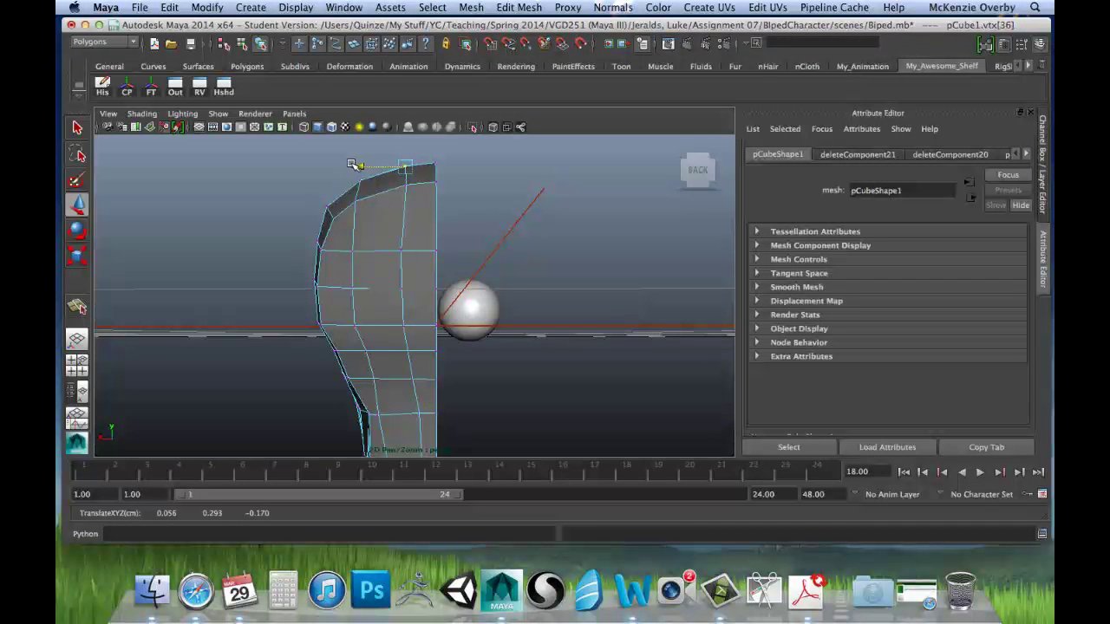
# Shift the vertex just below the crown in the column beside the centre line slightly outward, in line with that column.
pyautogui.click(407, 183)
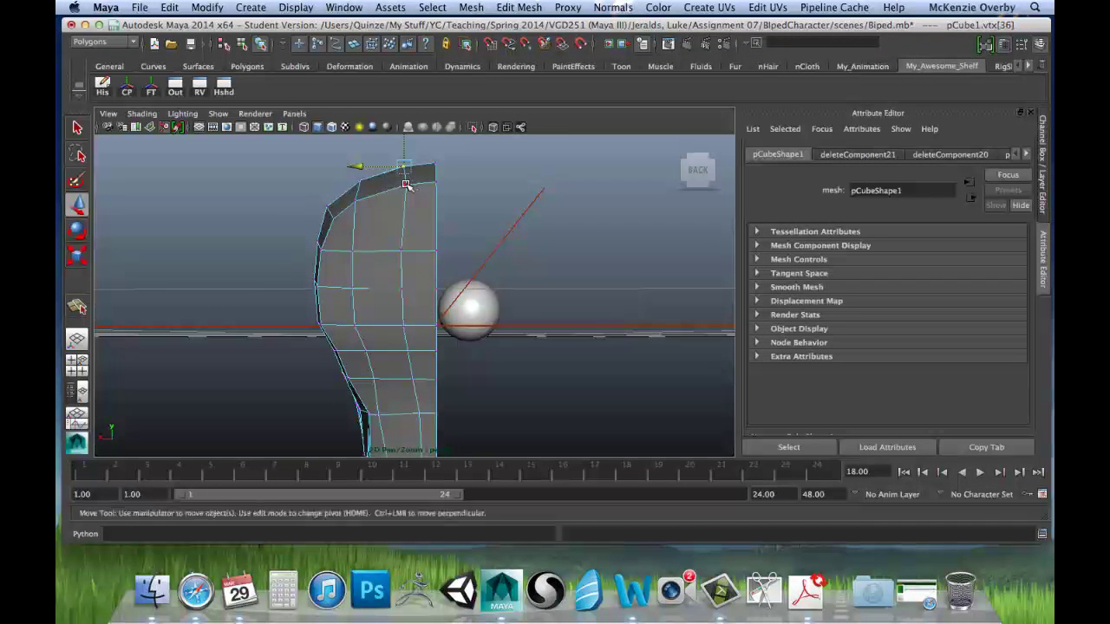
pyautogui.moveTo(364, 184); pyautogui.dragTo(358, 186)
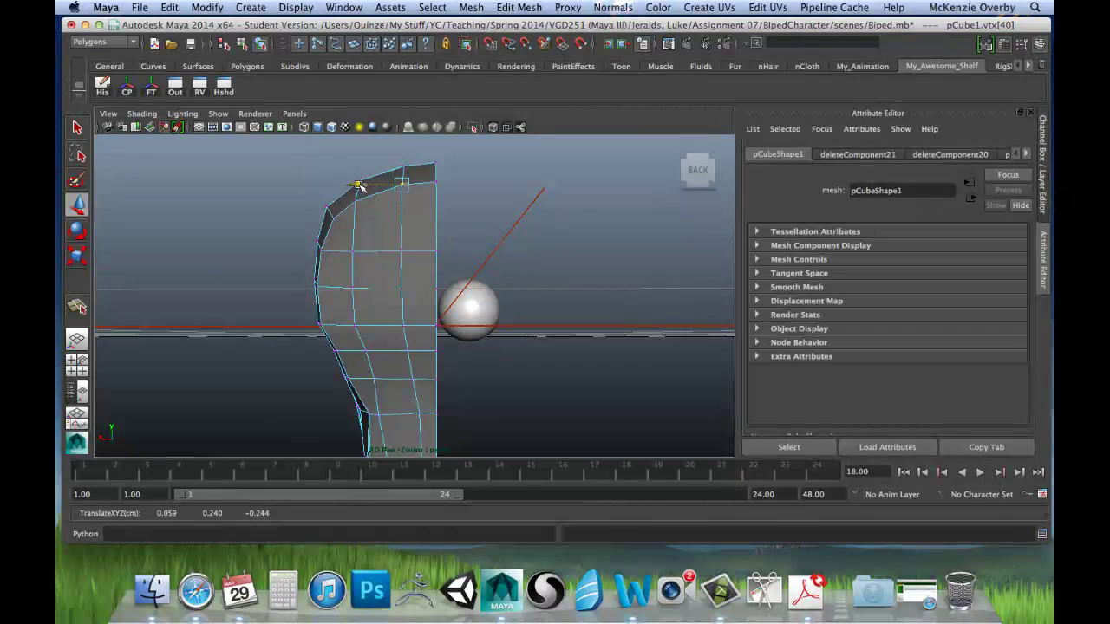
pyautogui.keyDown('alt'); pyautogui.moveTo(431, 210); pyautogui.dragTo(423, 199, button='middle'); pyautogui.keyUp('alt')
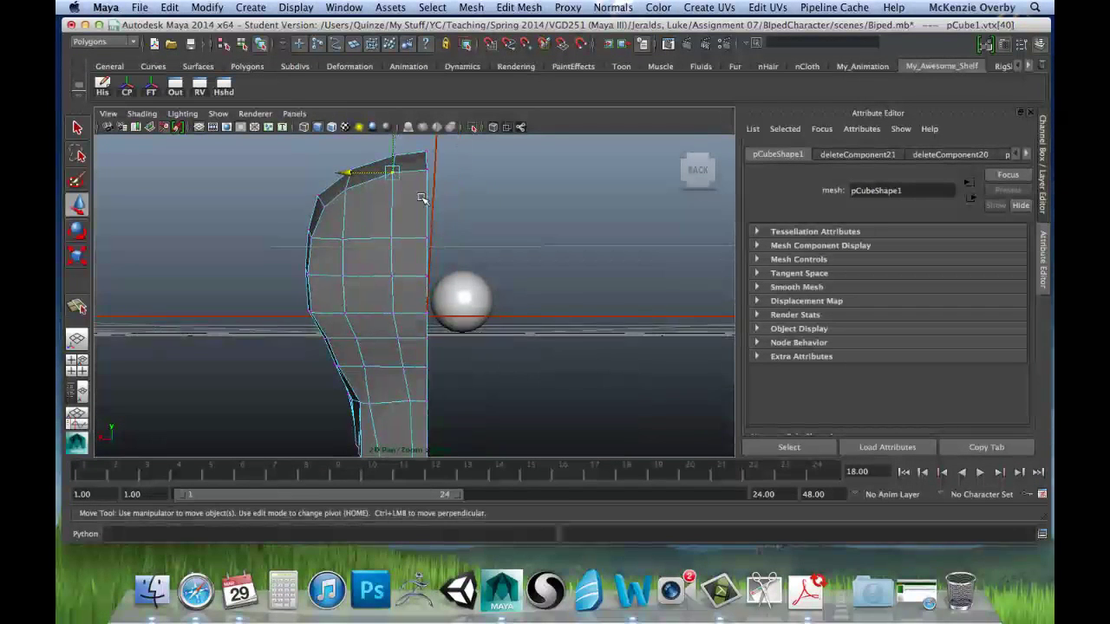
# Raise the upper row of vertices on the back of the skull, lifting the centre-line vertex and its neighbour furthest so the row curves upward.
pyautogui.keyDown('shift'); pyautogui.click(393, 238); pyautogui.keyUp('shift')
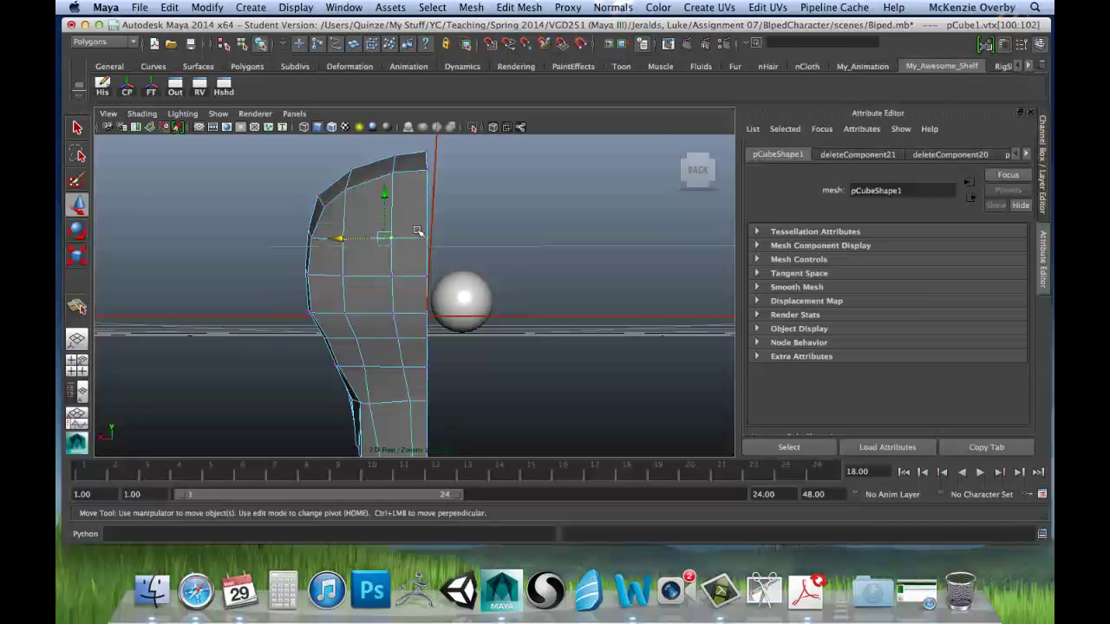
pyautogui.moveTo(384, 188); pyautogui.dragTo(428, 165)
pyautogui.click(425, 223)
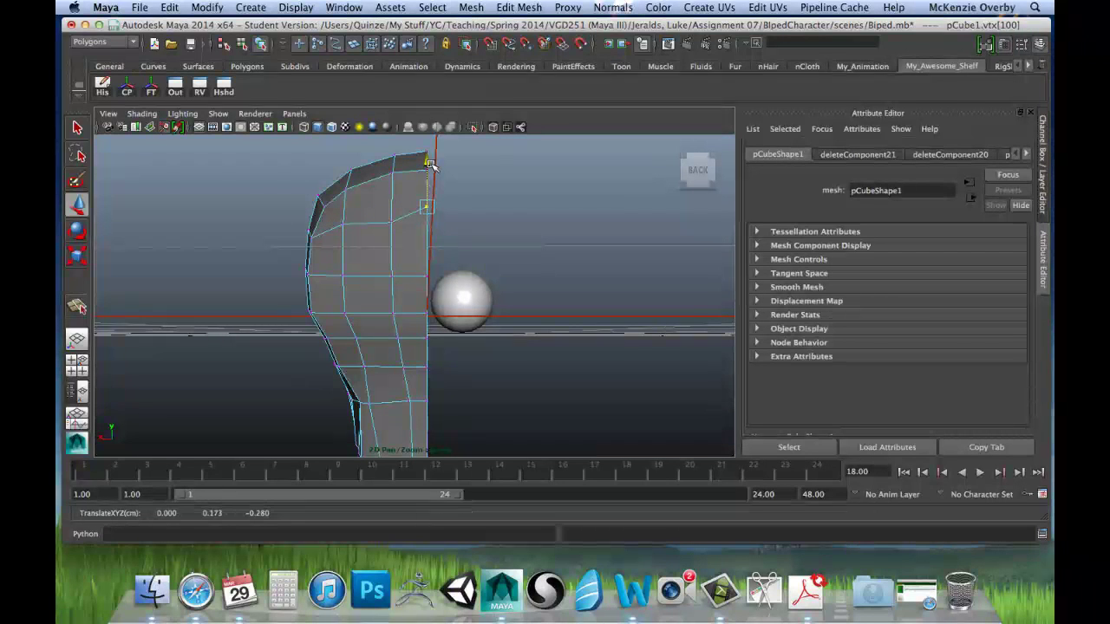
pyautogui.click(391, 217)
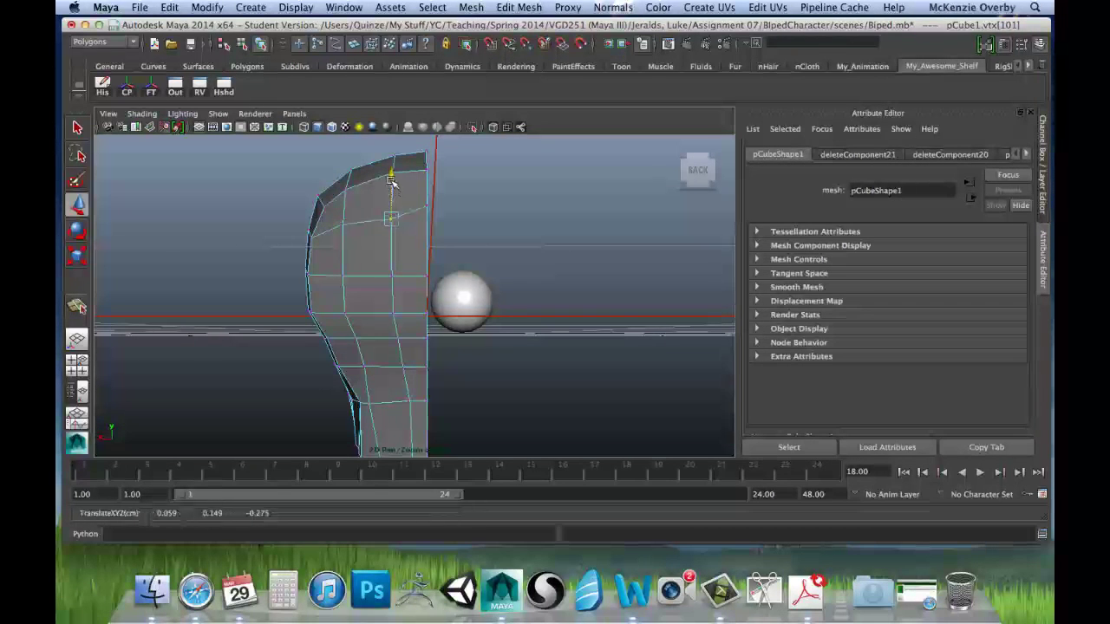
pyautogui.moveTo(392, 180); pyautogui.dragTo(391, 173)
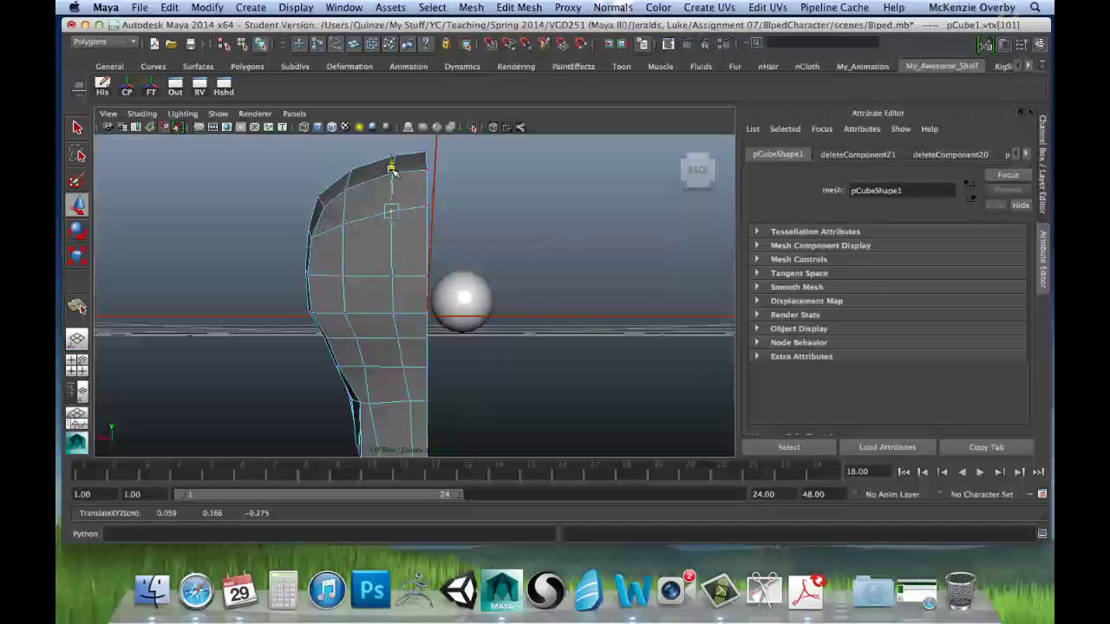
# Raise the vertices of the next row down on the back of the skull, from the centre line to the outer edge, parallel to the row above.
pyautogui.click(426, 276)
pyautogui.moveTo(423, 230); pyautogui.dragTo(424, 209)
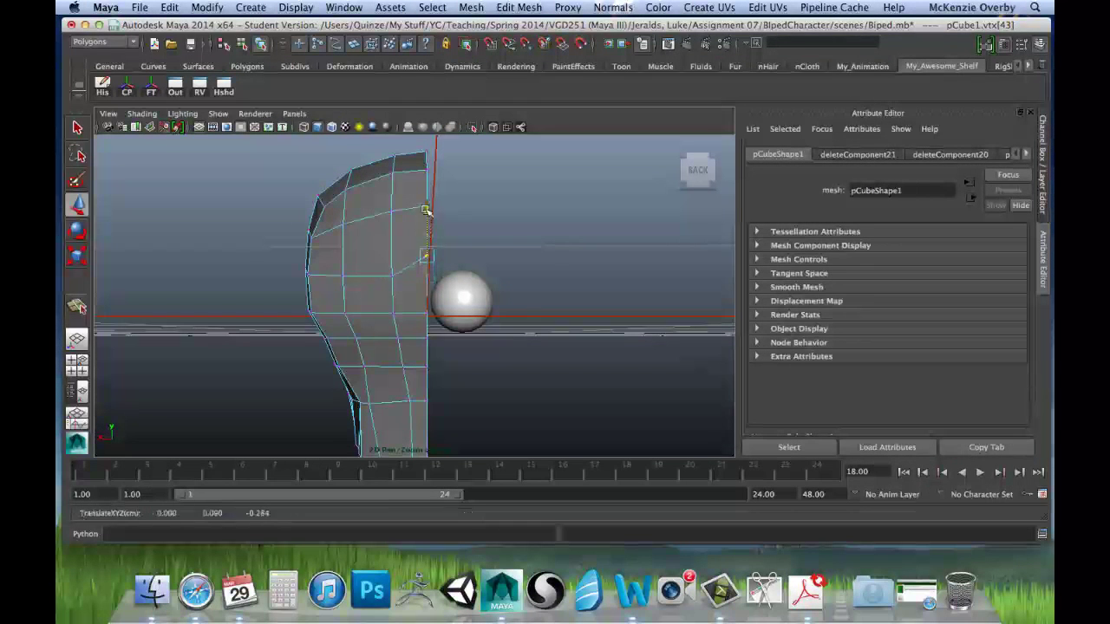
pyautogui.click(392, 253)
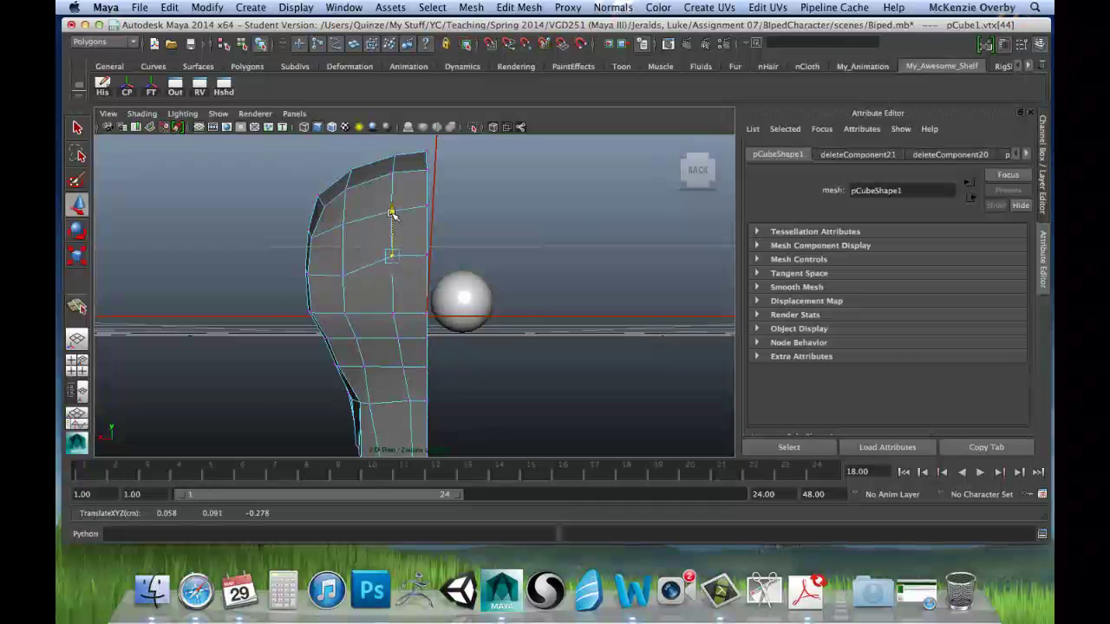
pyautogui.click(342, 267)
pyautogui.moveTo(345, 219); pyautogui.dragTo(345, 222)
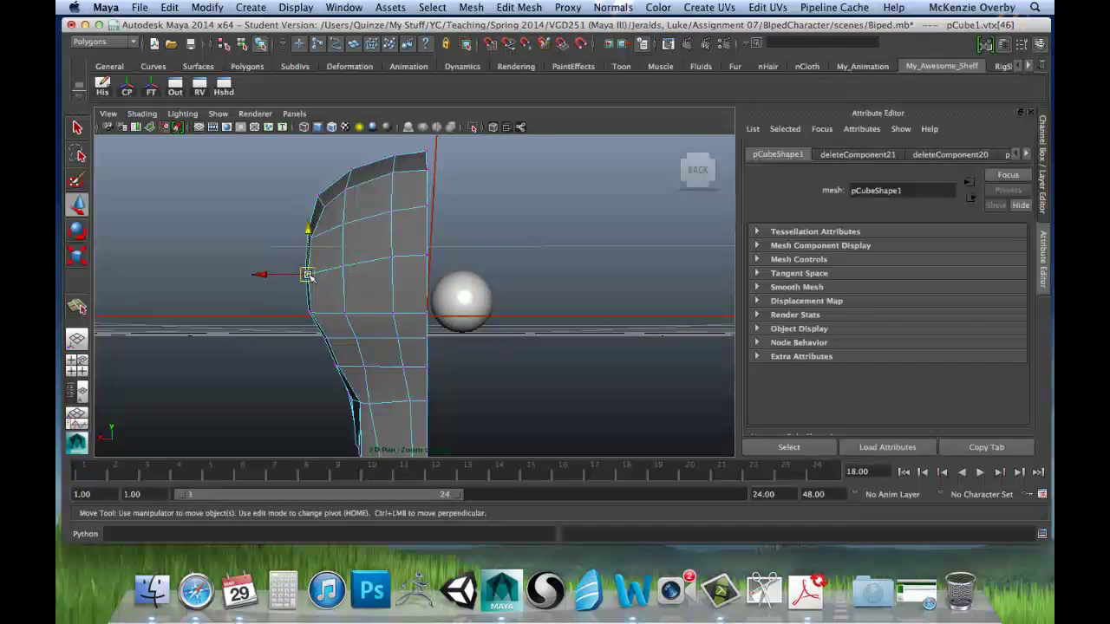
pyautogui.click(310, 227)
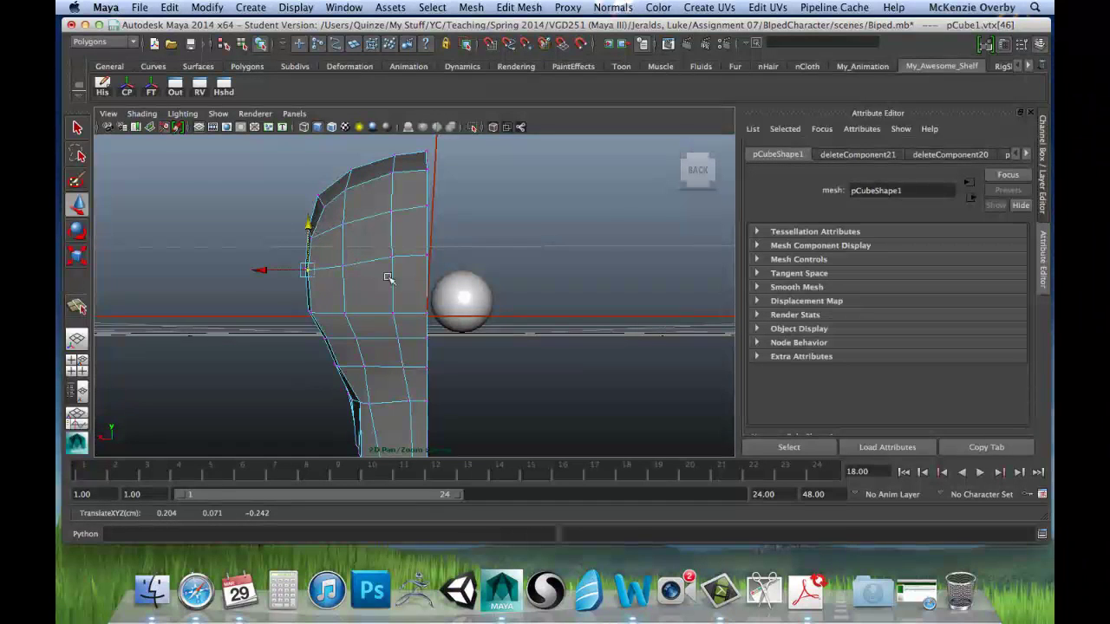
# Raise the three inner vertices of the row at the base of the skull to even out the spacing between rows.
pyautogui.keyDown('alt'); pyautogui.moveTo(388, 278); pyautogui.dragTo(332, 233); pyautogui.keyUp('alt')
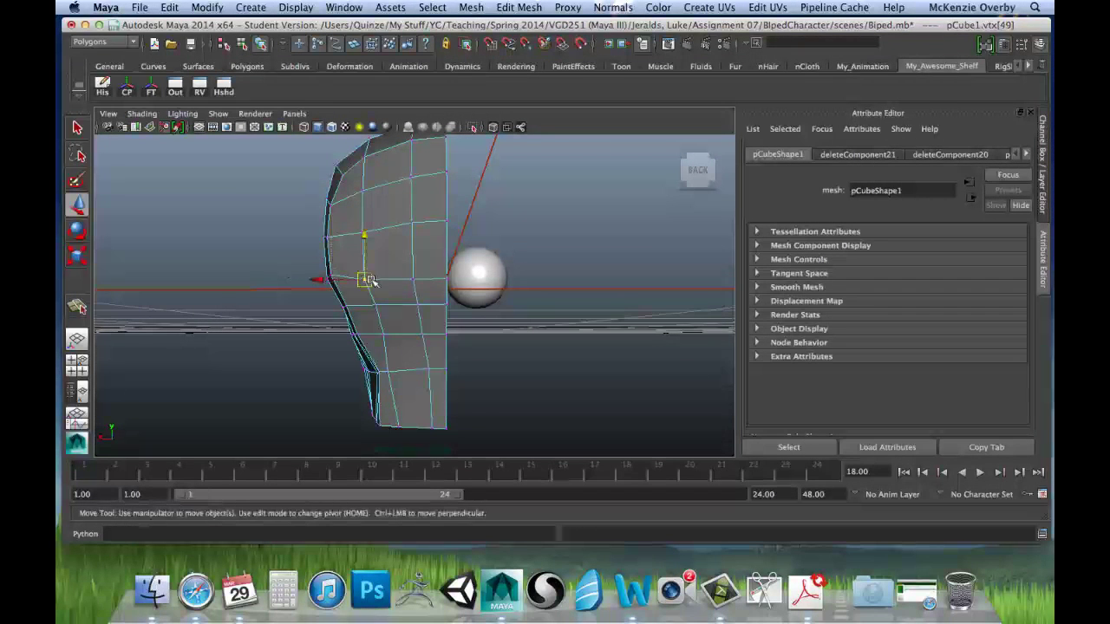
pyautogui.click(420, 278)
pyautogui.press('z')
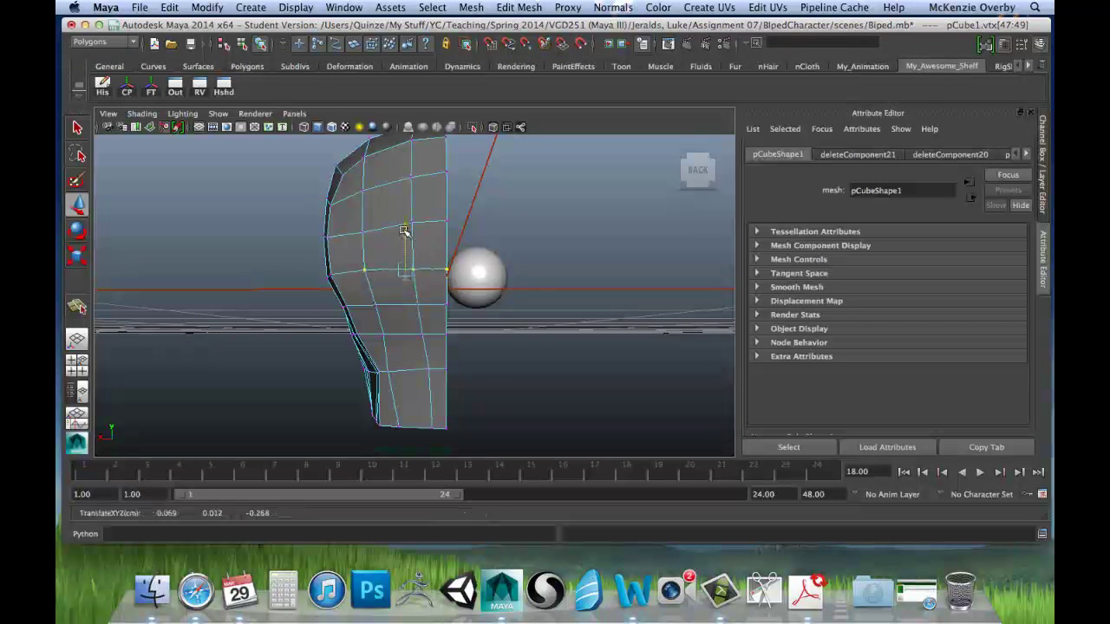
# Move the outer-edge vertices of the back of the skull slightly towards the centre line, from the upper row down to the skull base.
pyautogui.moveTo(405, 242)
pyautogui.keyDown('alt'); pyautogui.mouseDown()
pyautogui.moveTo(528, 263)
pyautogui.moveTo(401, 243)
pyautogui.mouseUp(); pyautogui.keyUp('alt')
pyautogui.keyDown('alt'); pyautogui.moveTo(354, 305); pyautogui.dragTo(357, 270); pyautogui.keyUp('alt')
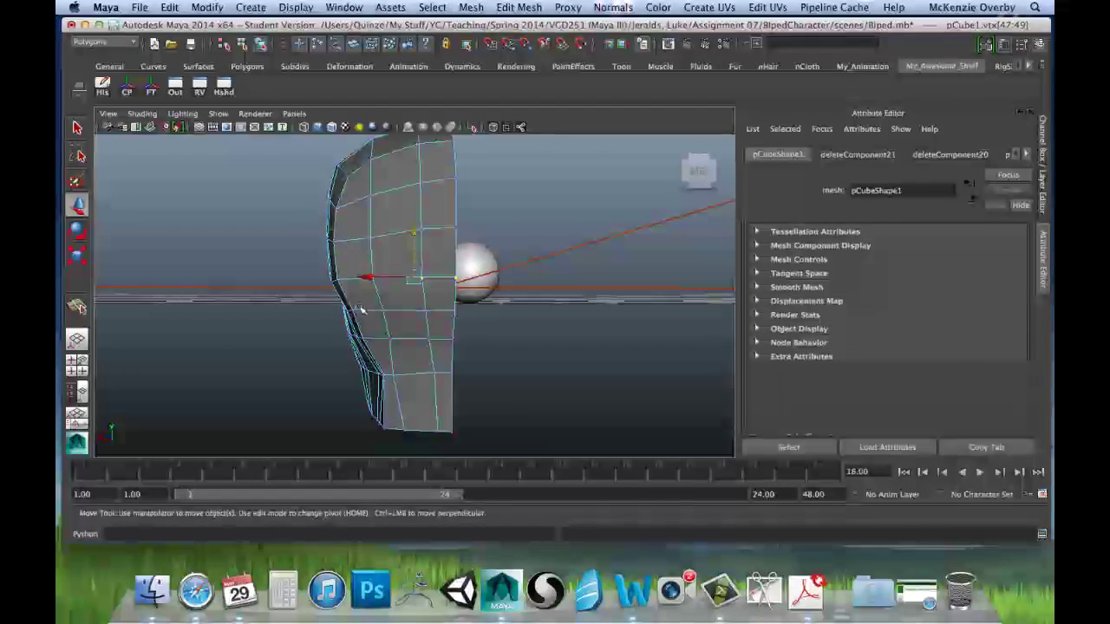
pyautogui.click(338, 205)
pyautogui.click(293, 211)
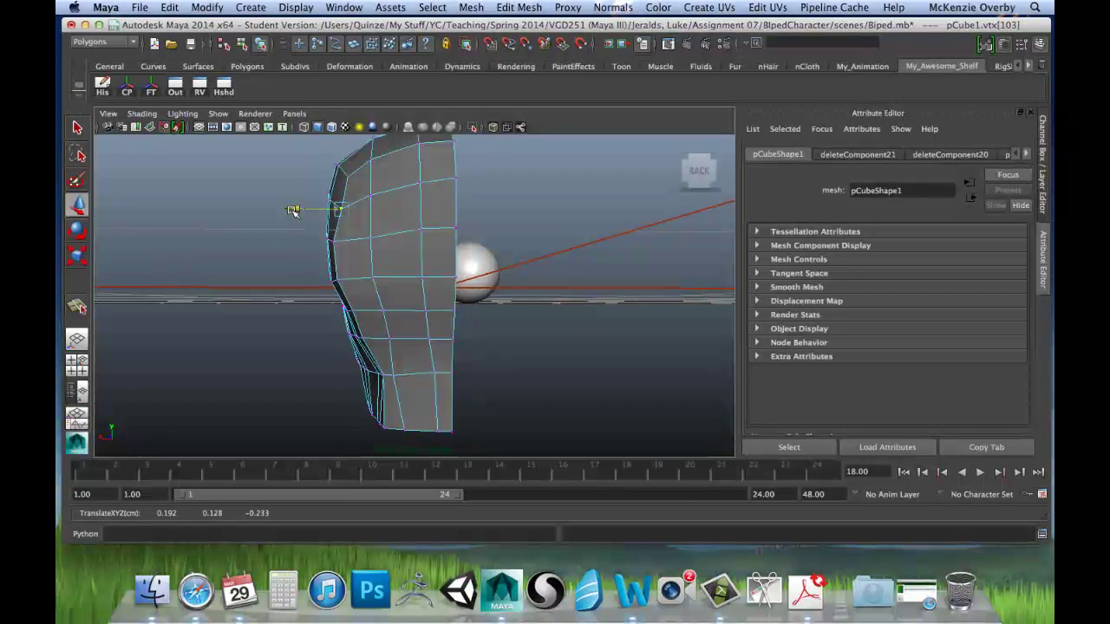
pyautogui.click(336, 262)
pyautogui.moveTo(287, 263); pyautogui.dragTo(294, 268)
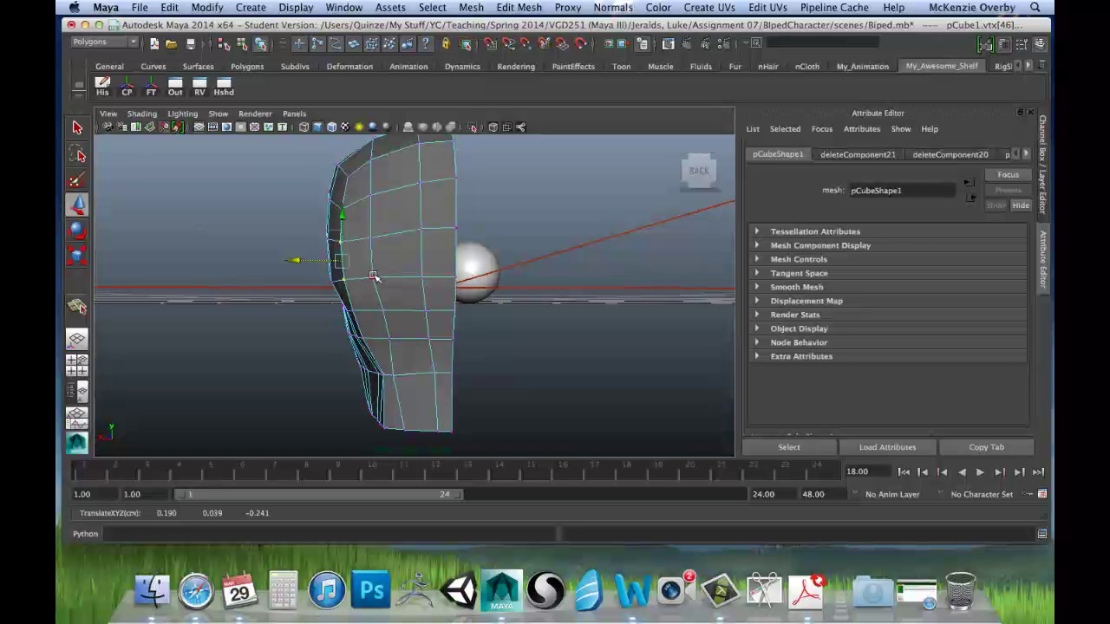
# Adjust the second column out from the centre line towards the centre at the skull base and the row above it.
pyautogui.moveTo(328, 278); pyautogui.dragTo(338, 279)
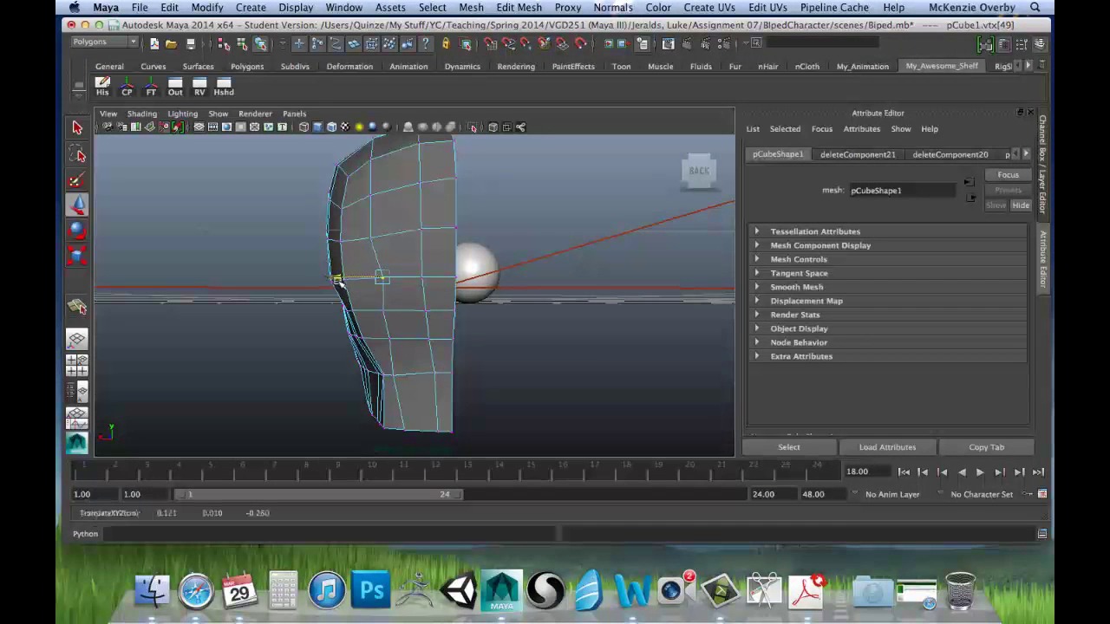
pyautogui.click(371, 236)
pyautogui.moveTo(321, 236); pyautogui.dragTo(330, 237)
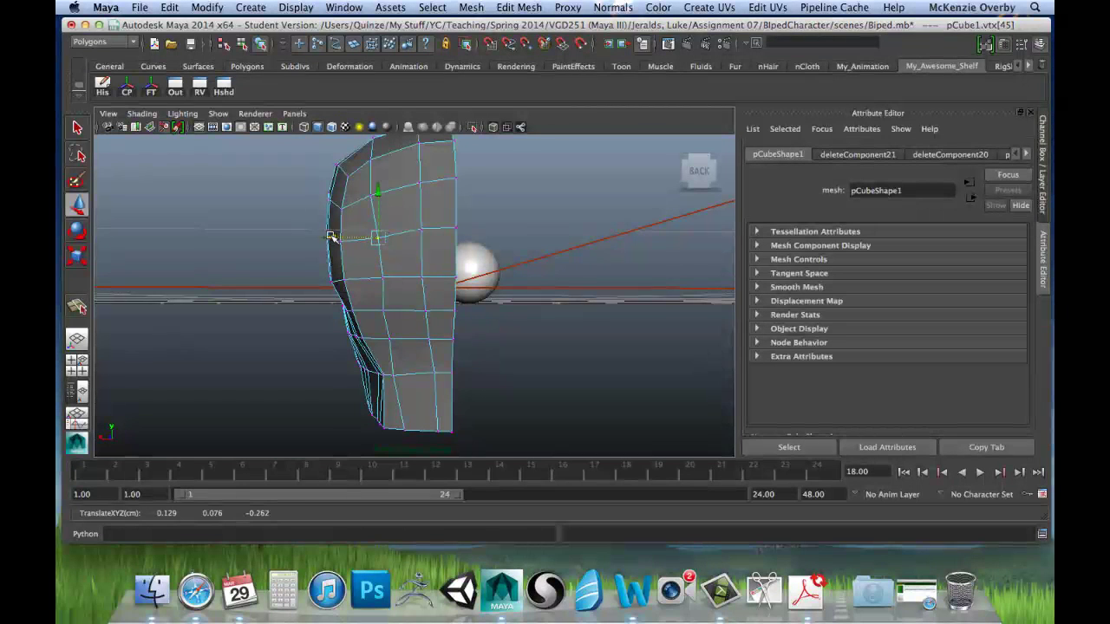
pyautogui.click(370, 193)
pyautogui.moveTo(328, 195); pyautogui.dragTo(324, 240)
pyautogui.click(374, 236)
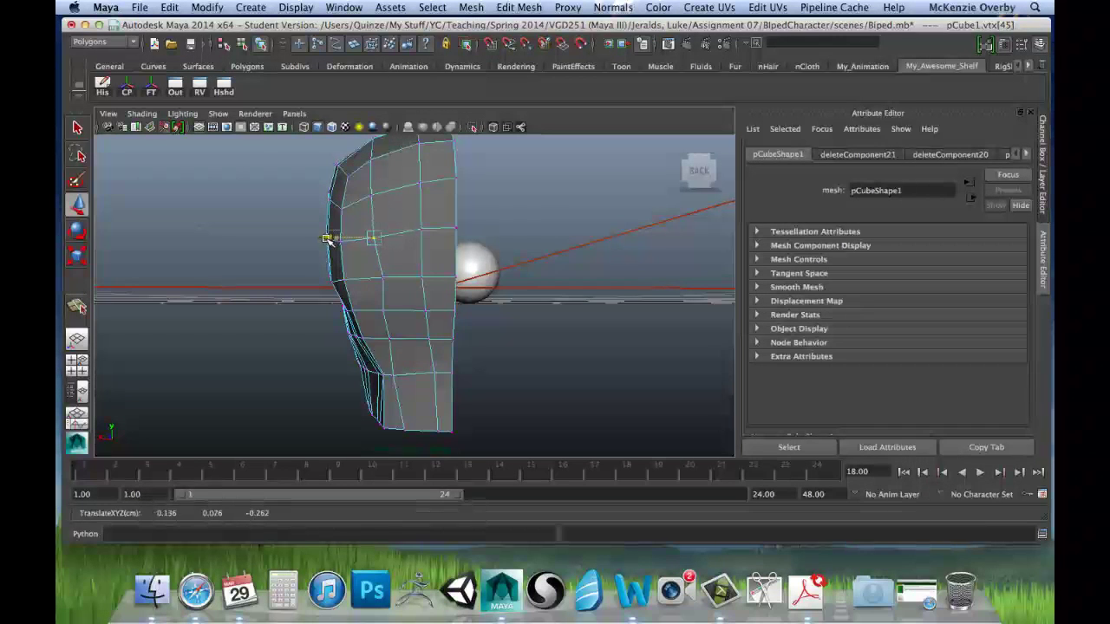
pyautogui.click(382, 277)
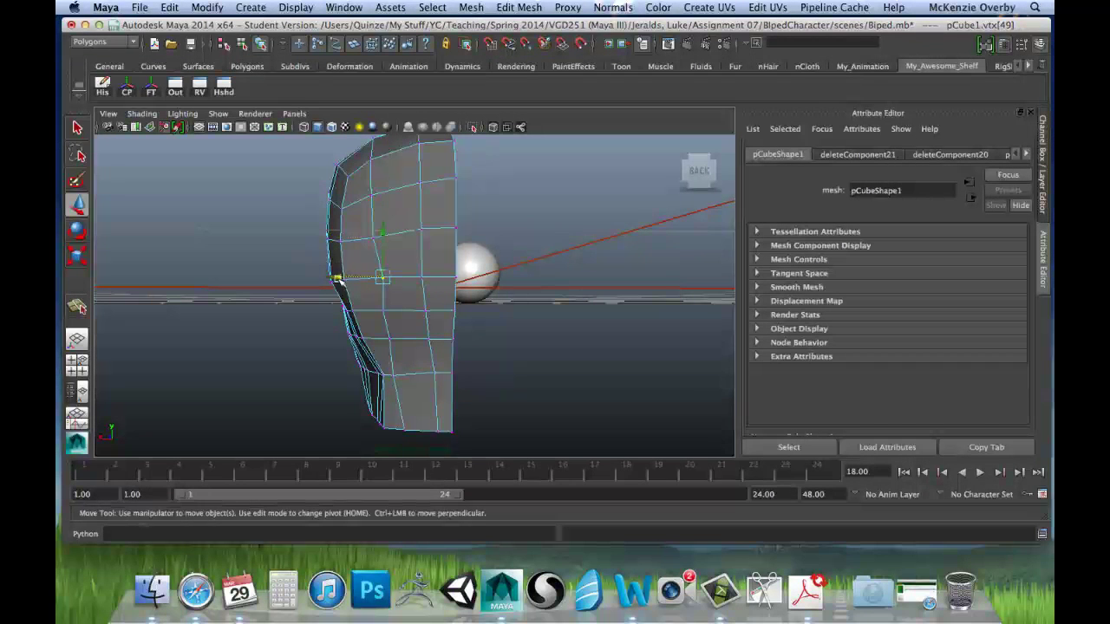
# Shift the lower vertices of that second column towards the centre line, from below the skull base to the neck's bottom edge.
pyautogui.moveTo(339, 281); pyautogui.dragTo(350, 330)
pyautogui.click(381, 311)
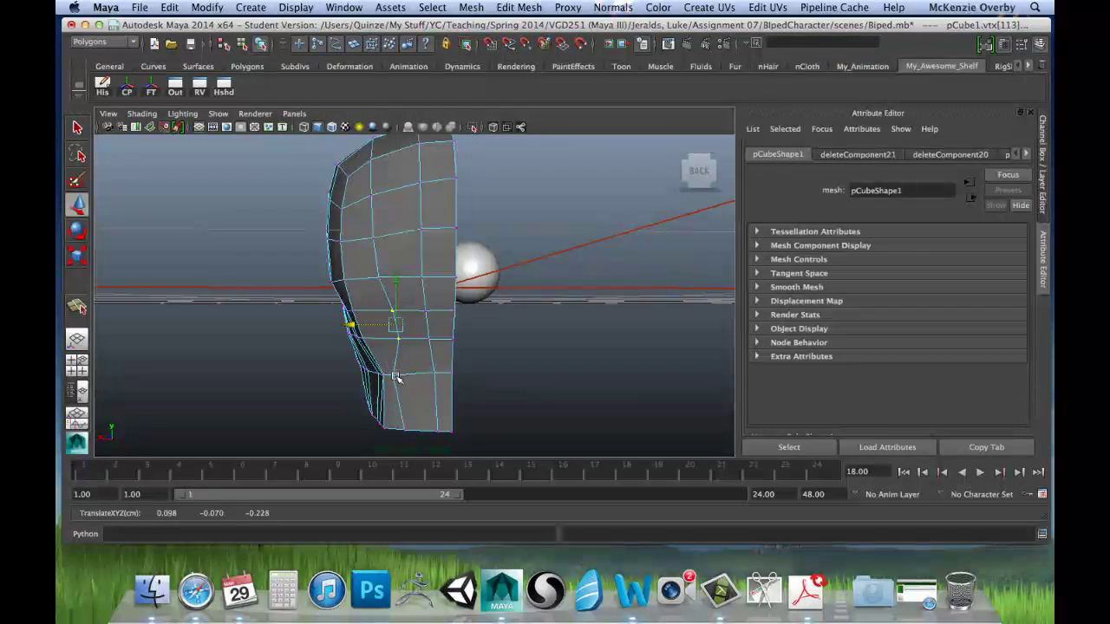
pyautogui.moveTo(349, 375); pyautogui.dragTo(366, 376)
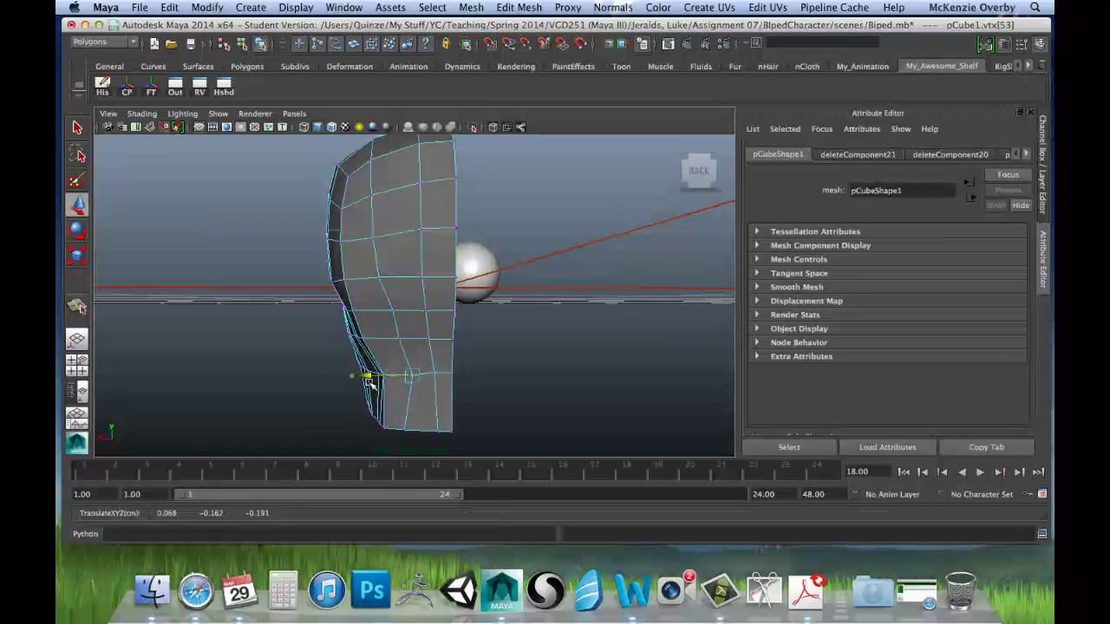
pyautogui.click(399, 339)
pyautogui.moveTo(361, 341); pyautogui.dragTo(368, 342)
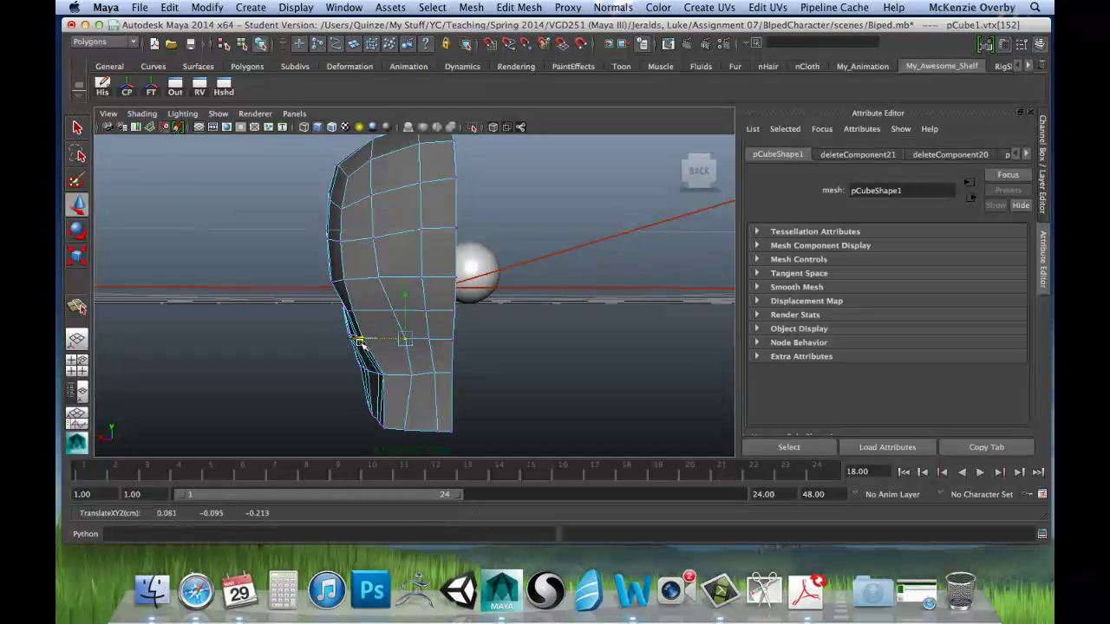
pyautogui.click(406, 429)
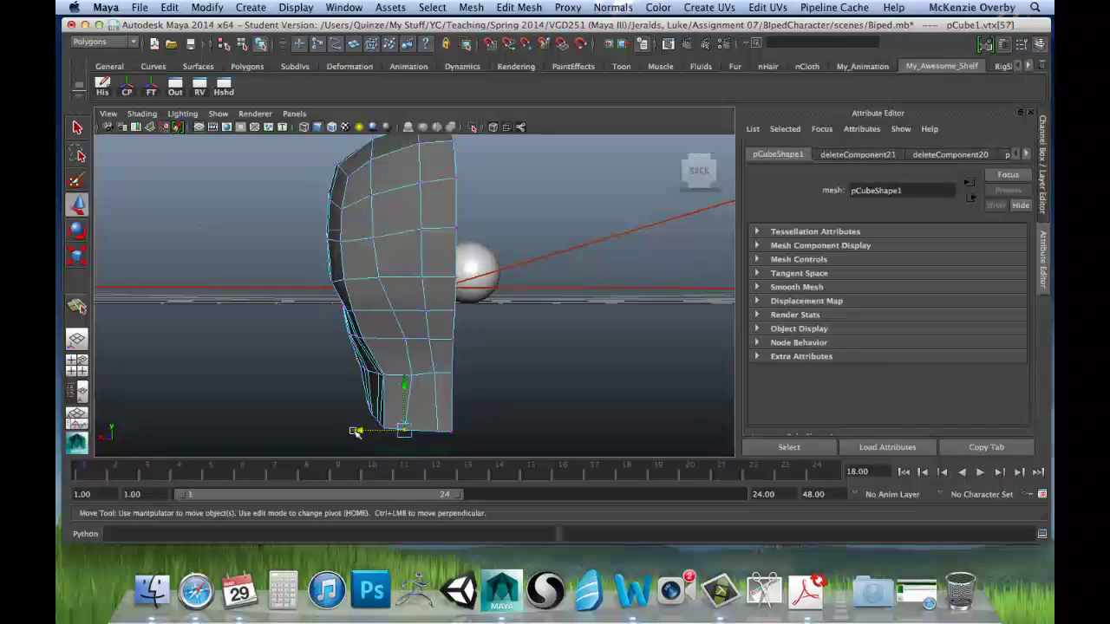
pyautogui.moveTo(355, 432); pyautogui.dragTo(366, 438)
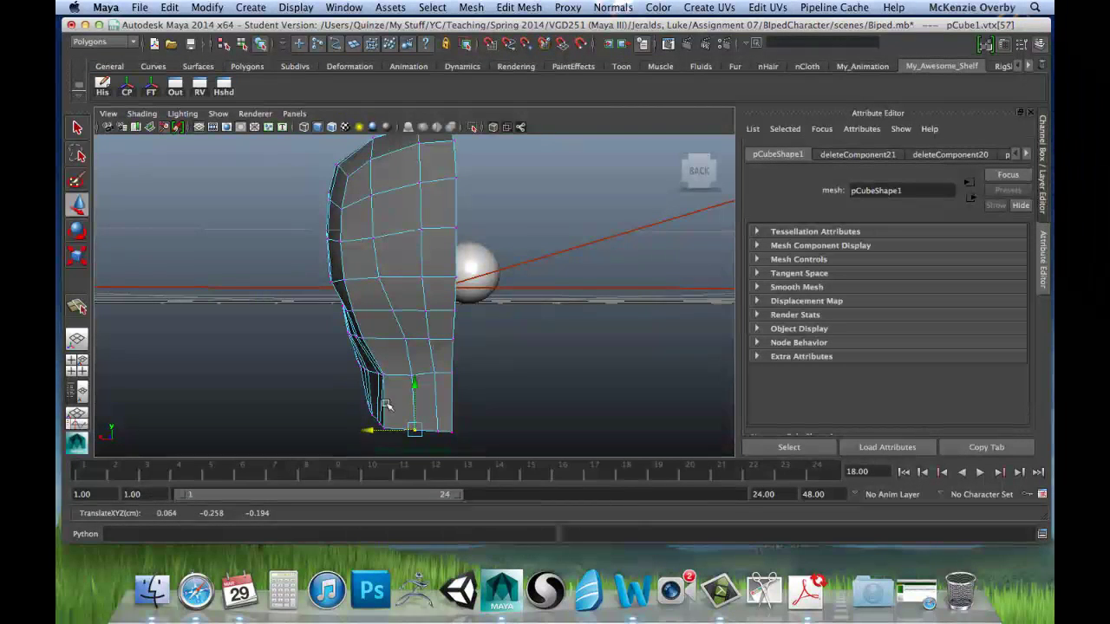
# Move the two vertices on the vertical corner edge of the back of the neck towards the centre line.
pyautogui.keyDown('alt'); pyautogui.moveTo(389, 377); pyautogui.dragTo(416, 373); pyautogui.keyUp('alt')
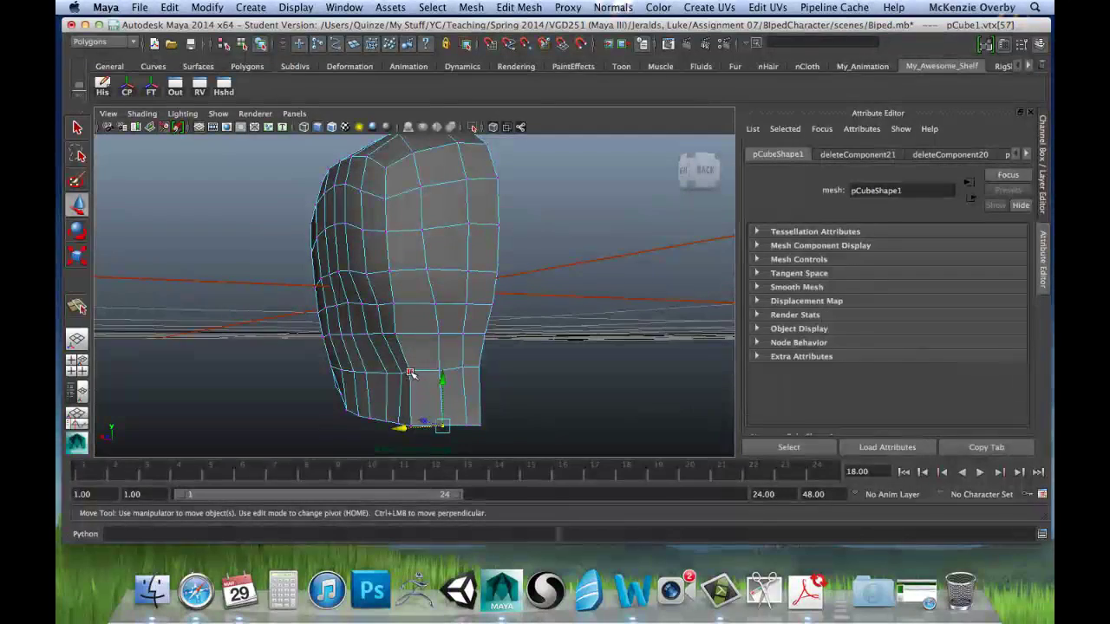
pyautogui.click(409, 372)
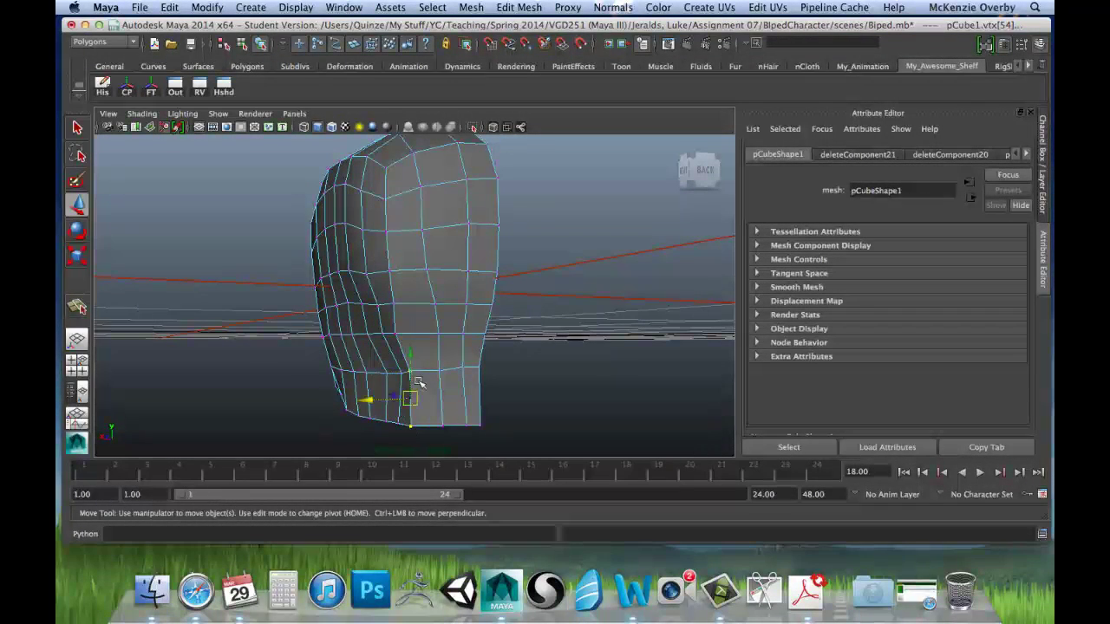
pyautogui.keyDown('alt'); pyautogui.moveTo(480, 292); pyautogui.dragTo(344, 408); pyautogui.keyUp('alt')
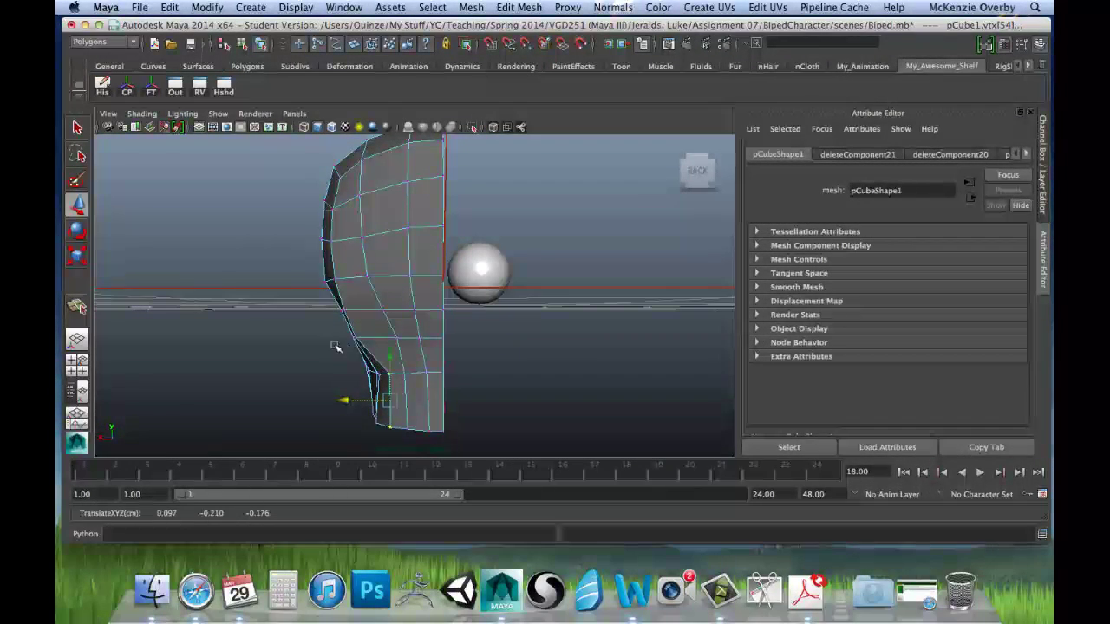
# Shift the two neighbouring vertices in the row above the neck corner towards the centre line so the outer columns taper smoothly.
pyautogui.keyDown('alt'); pyautogui.moveTo(336, 347); pyautogui.dragTo(399, 310); pyautogui.keyUp('alt')
pyautogui.moveTo(319, 327); pyautogui.dragTo(338, 334)
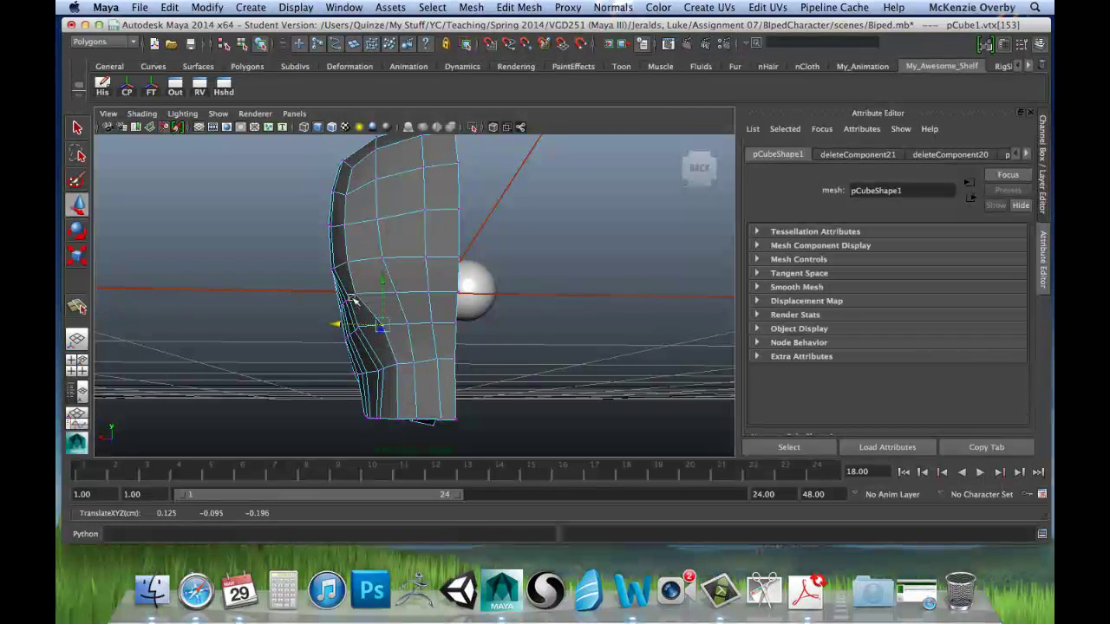
pyautogui.moveTo(317, 295)
pyautogui.keyDown('alt'); pyautogui.mouseDown()
pyautogui.moveTo(329, 301)
pyautogui.moveTo(323, 318)
pyautogui.moveTo(321, 305)
pyautogui.mouseUp(); pyautogui.keyUp('alt')
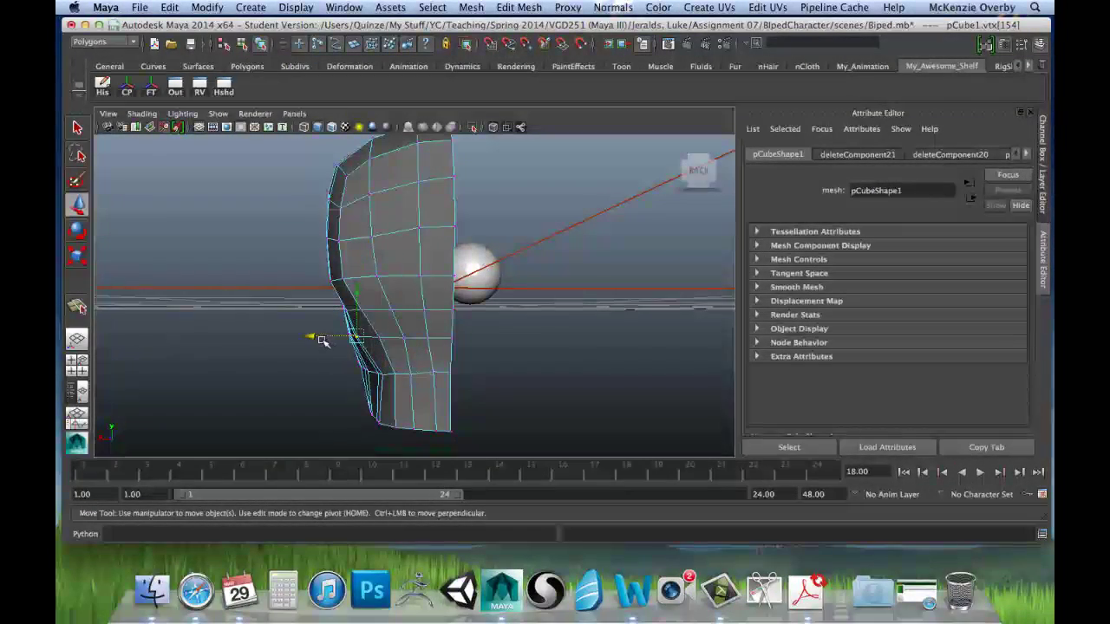
pyautogui.moveTo(328, 337); pyautogui.dragTo(330, 337)
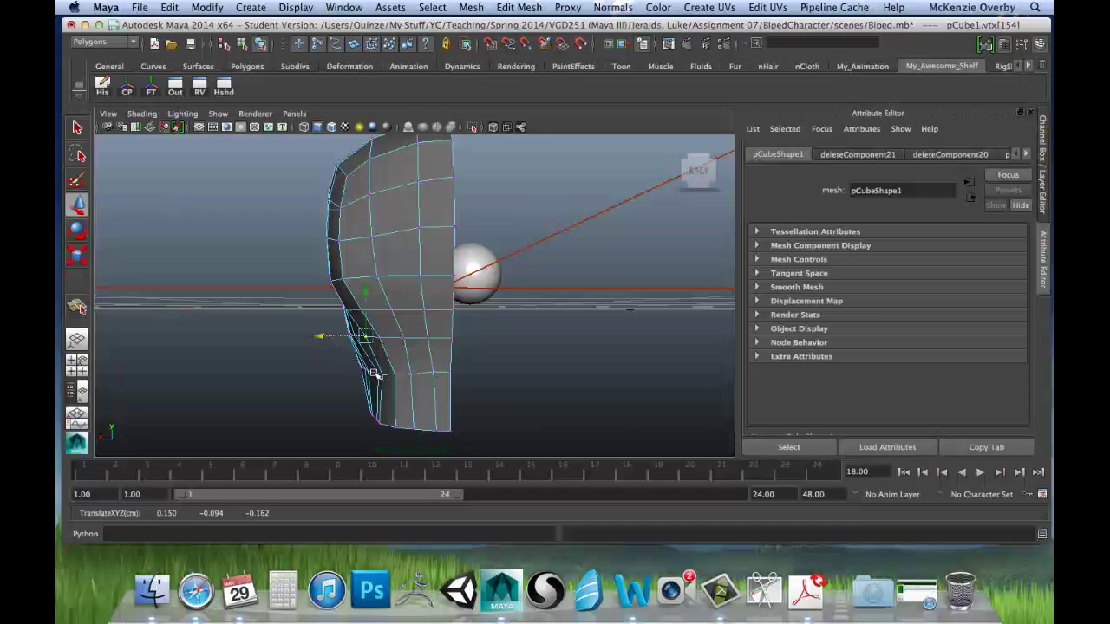
# Adjust the side-of-neck vertices at the bottom edge and in the row above sideways to space the outer columns evenly.
pyautogui.click(379, 424)
pyautogui.moveTo(340, 423)
pyautogui.mouseDown()
pyautogui.moveTo(355, 369)
pyautogui.moveTo(397, 366)
pyautogui.moveTo(386, 382)
pyautogui.moveTo(426, 367)
pyautogui.moveTo(397, 359)
pyautogui.moveTo(344, 405)
pyautogui.mouseUp()
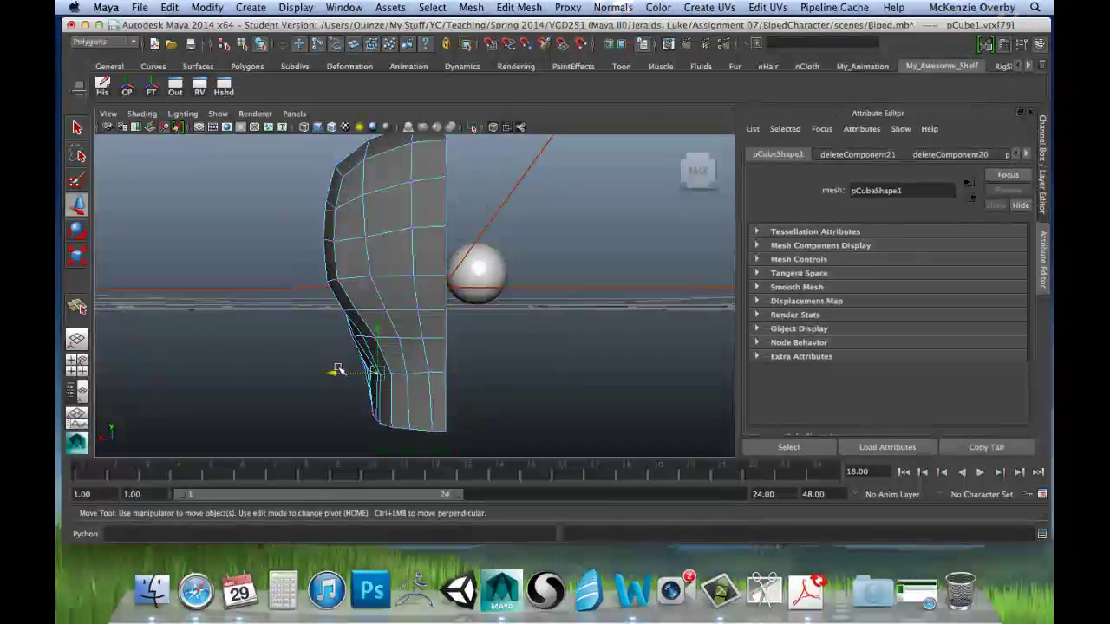
pyautogui.click(327, 375)
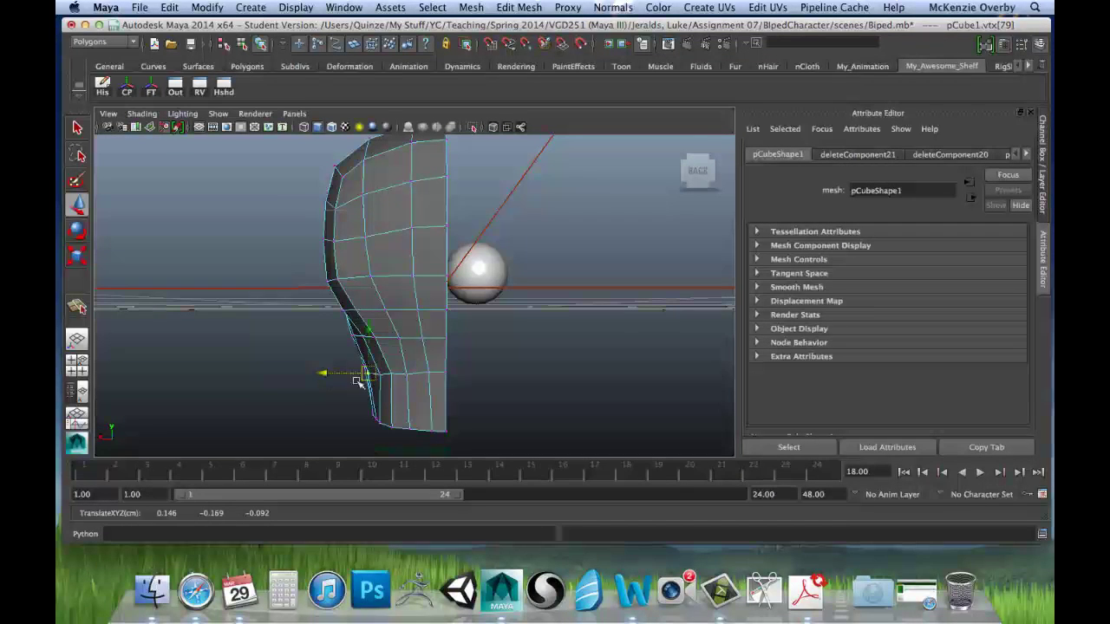
# Nudge the side-of-neck vertex sideways and scale the back-of-neck vertices in the row above the bottom edge vertically to level them.
pyautogui.moveTo(344, 378); pyautogui.dragTo(342, 376)
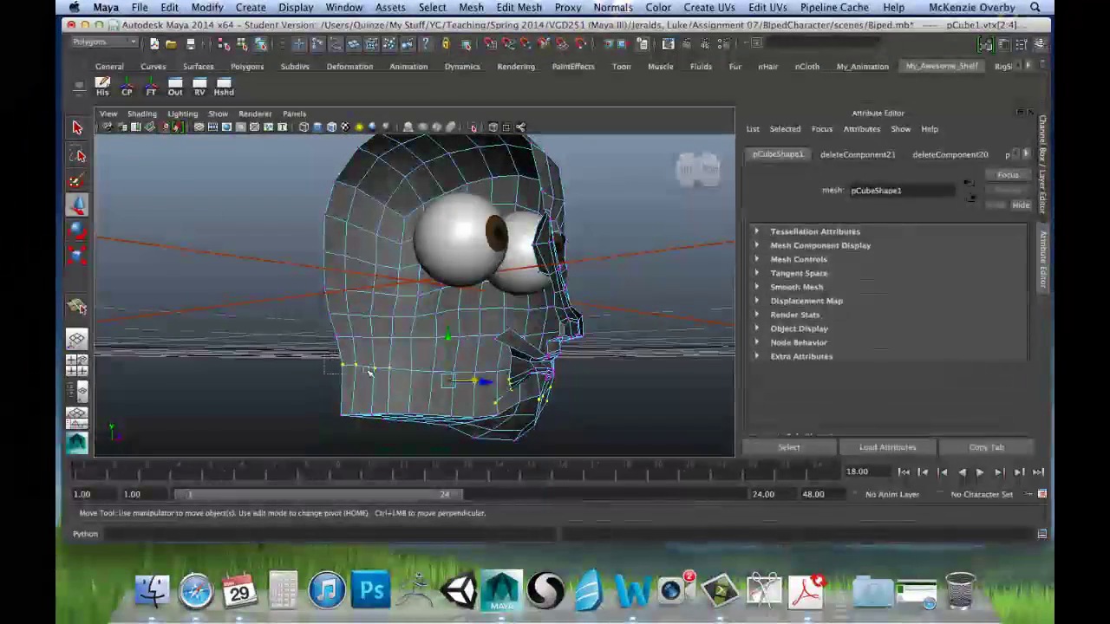
pyautogui.press('r')
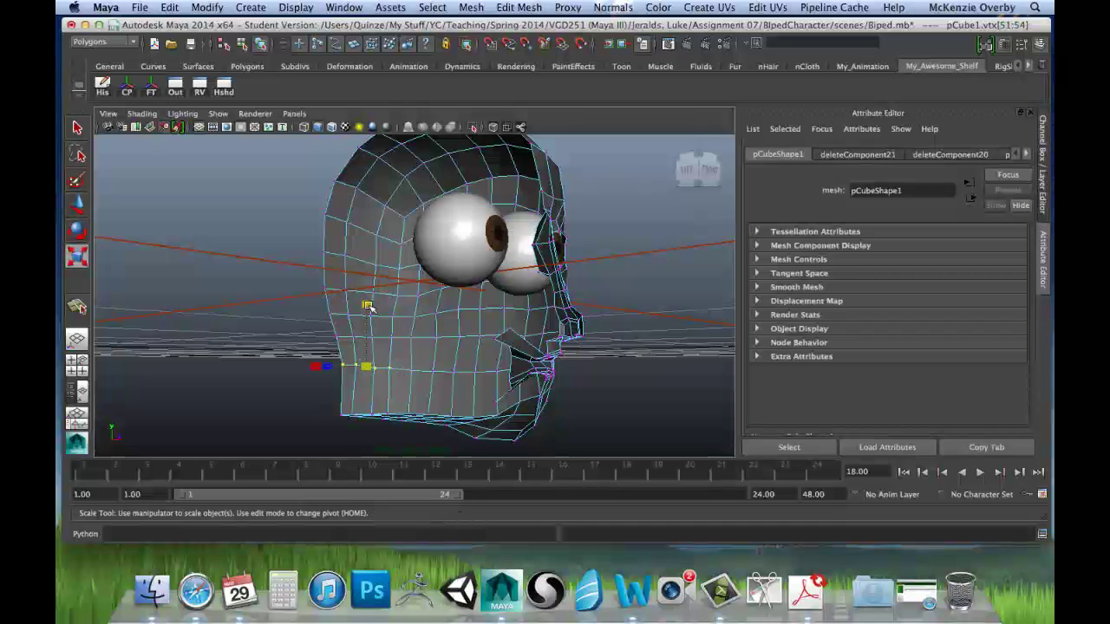
pyautogui.press('w')
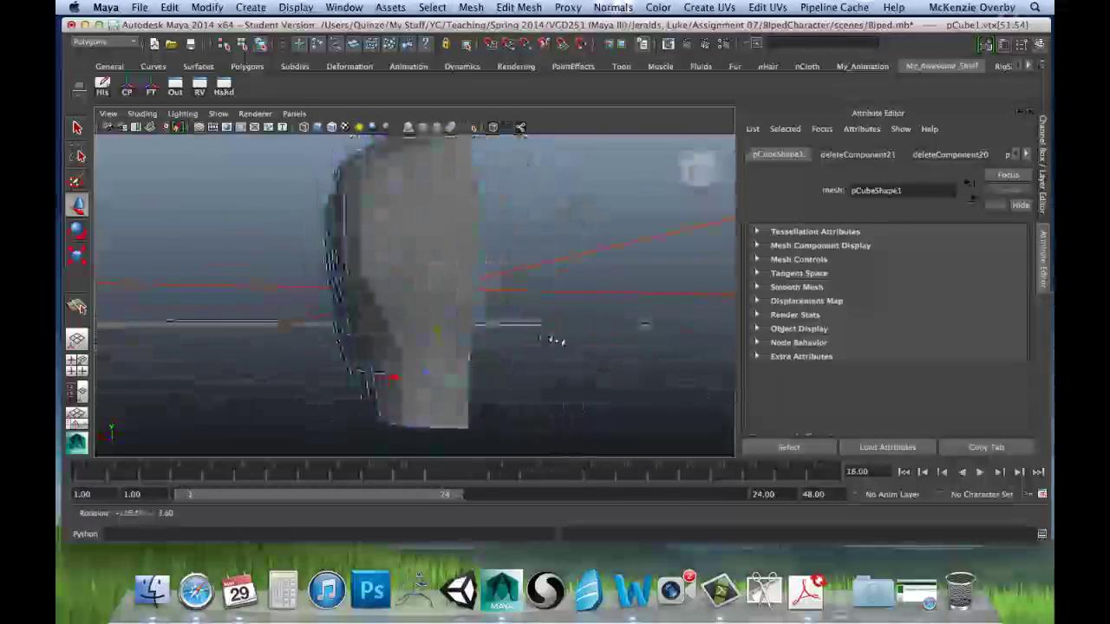
pyautogui.keyDown('alt'); pyautogui.moveTo(555, 341); pyautogui.dragTo(453, 392); pyautogui.keyUp('alt')
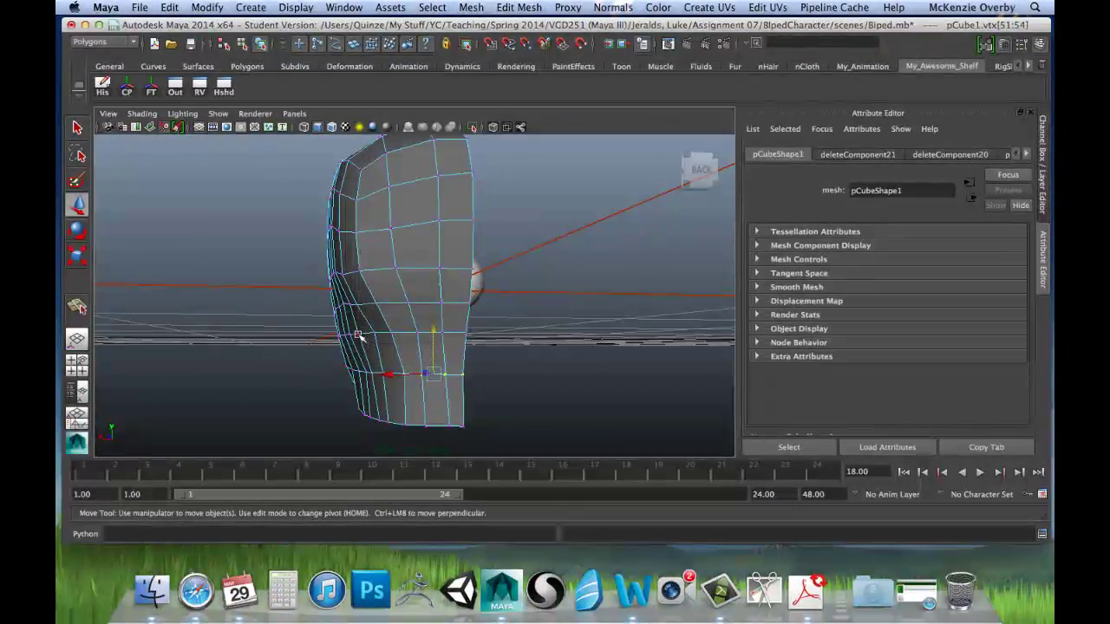
# Move the vertex beside the neck corner, two rows above the bottom edge, sideways away from the centre line.
pyautogui.click(358, 334)
pyautogui.moveTo(343, 334); pyautogui.dragTo(326, 334)
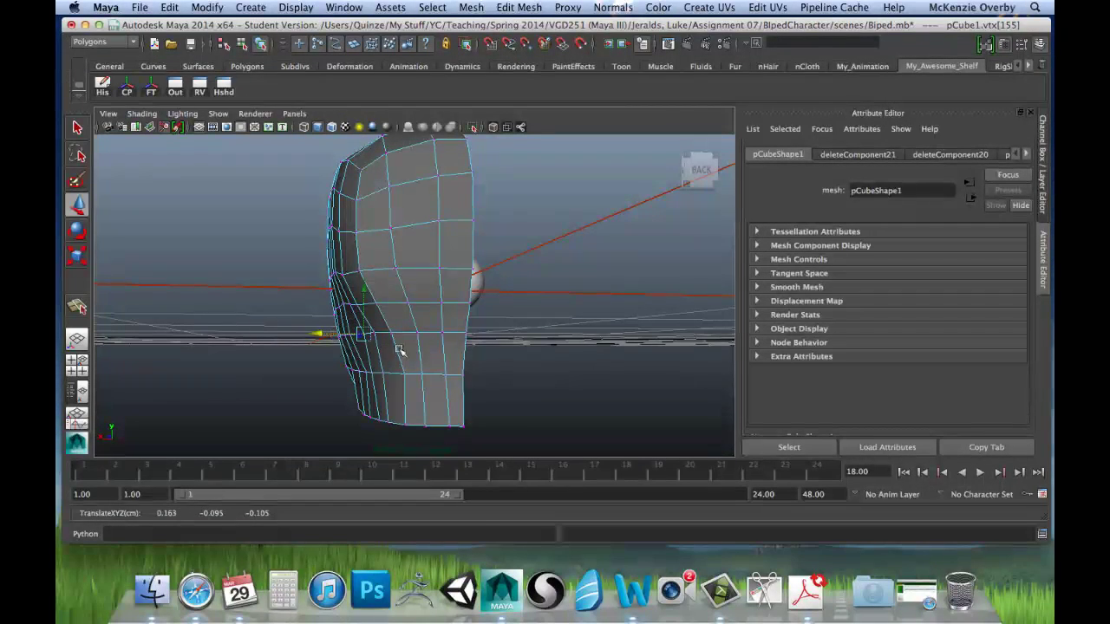
pyautogui.keyDown('alt'); pyautogui.moveTo(399, 350); pyautogui.dragTo(348, 375); pyautogui.keyUp('alt')
pyautogui.click(373, 374)
pyautogui.keyDown('alt'); pyautogui.moveTo(353, 377); pyautogui.dragTo(406, 399); pyautogui.keyUp('alt')
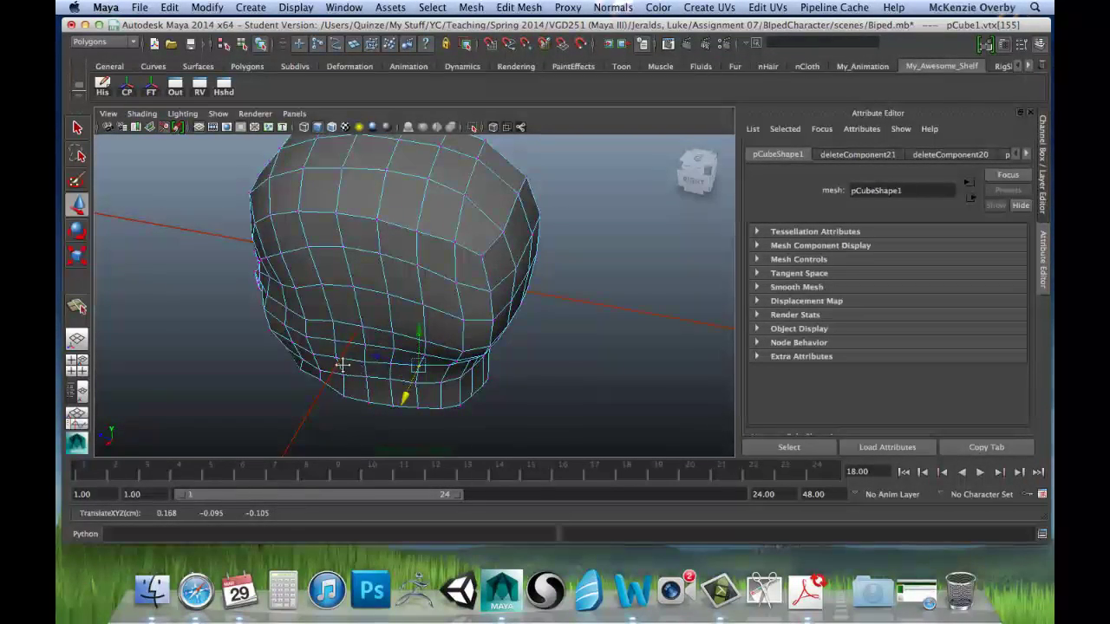
# On top of the head, adjust the middle and rear vertices of the second edge loop from the centre line sideways to straighten it.
pyautogui.keyDown('alt'); pyautogui.moveTo(343, 366); pyautogui.dragTo(405, 404); pyautogui.keyUp('alt')
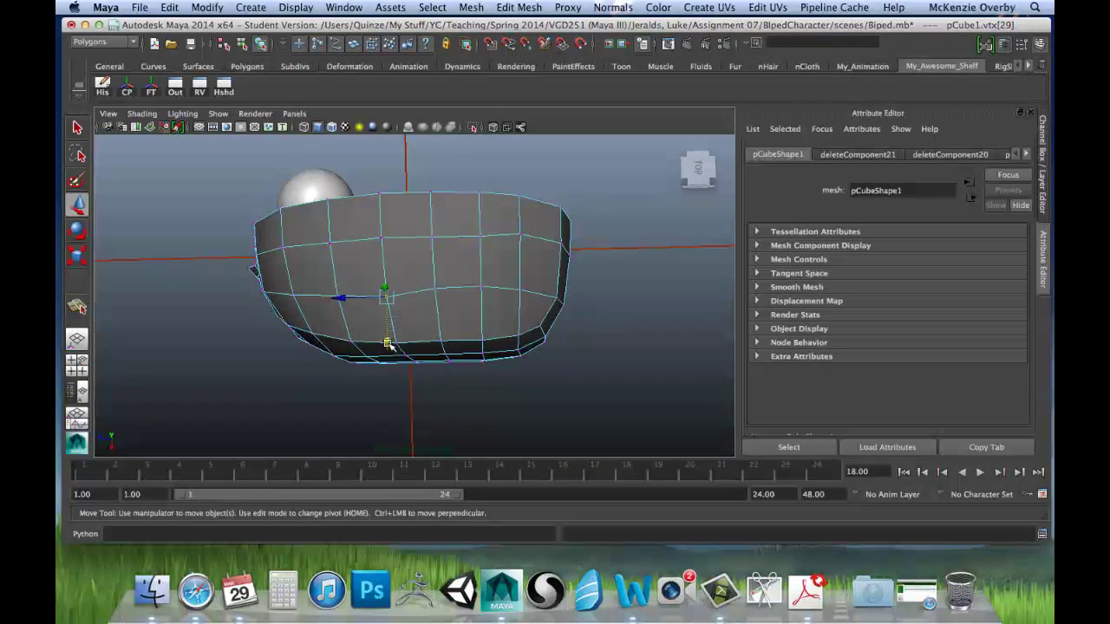
pyautogui.moveTo(386, 342); pyautogui.dragTo(386, 339)
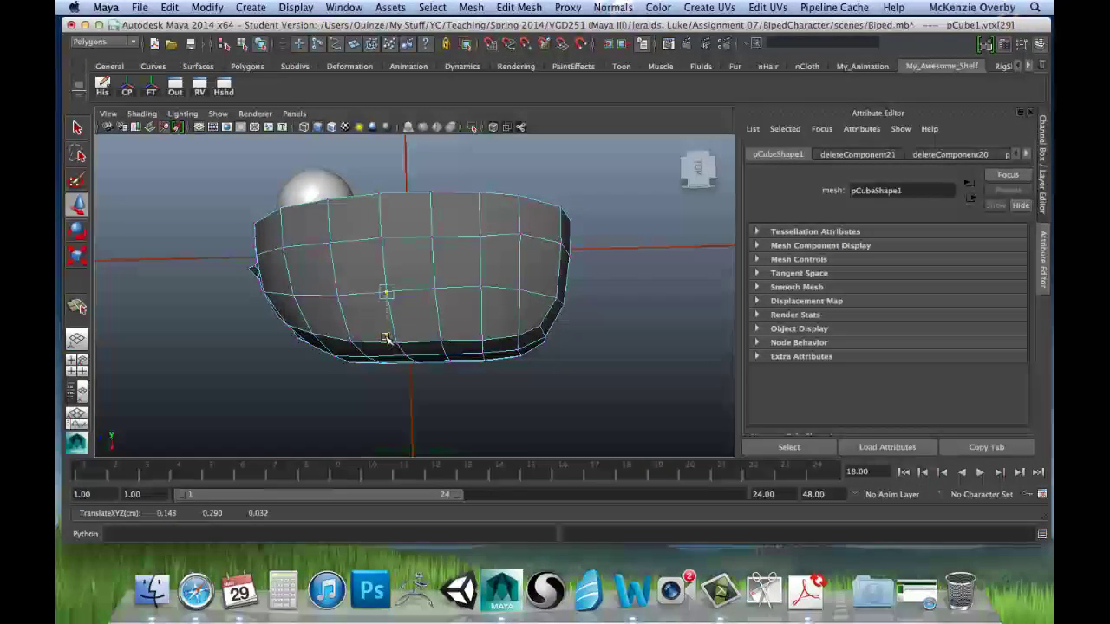
pyautogui.click(483, 288)
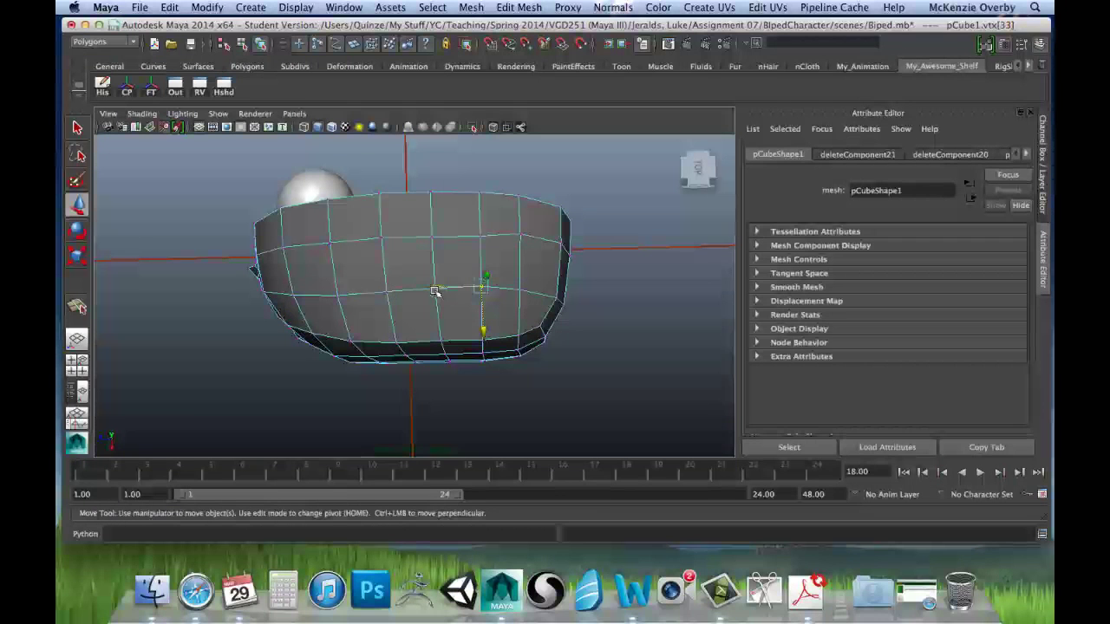
pyautogui.click(483, 332)
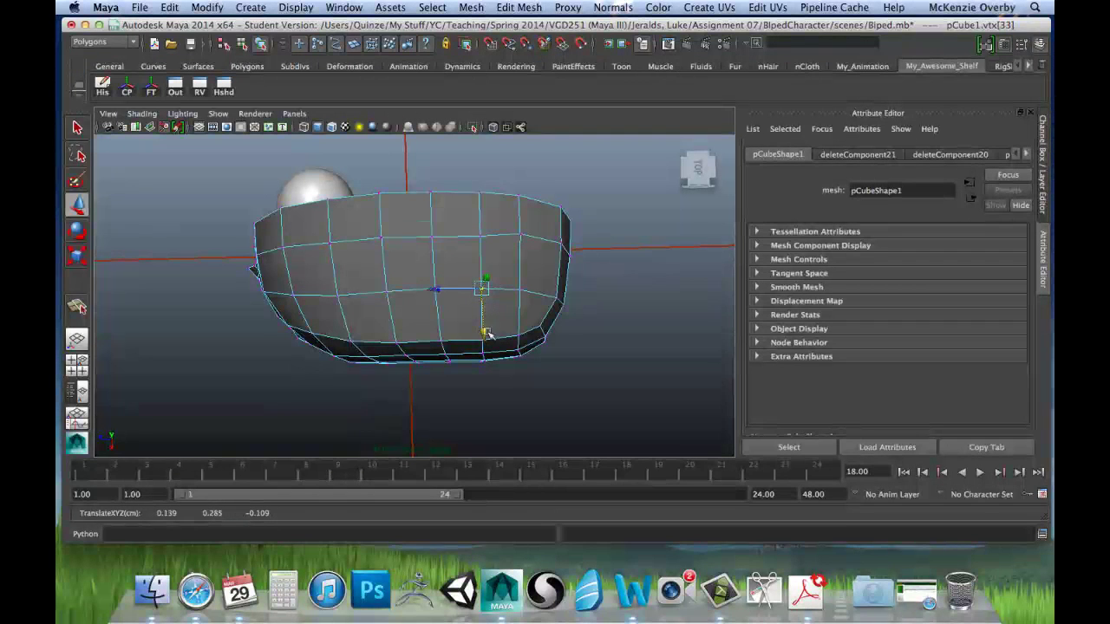
pyautogui.click(519, 289)
pyautogui.moveTo(526, 338); pyautogui.dragTo(527, 344)
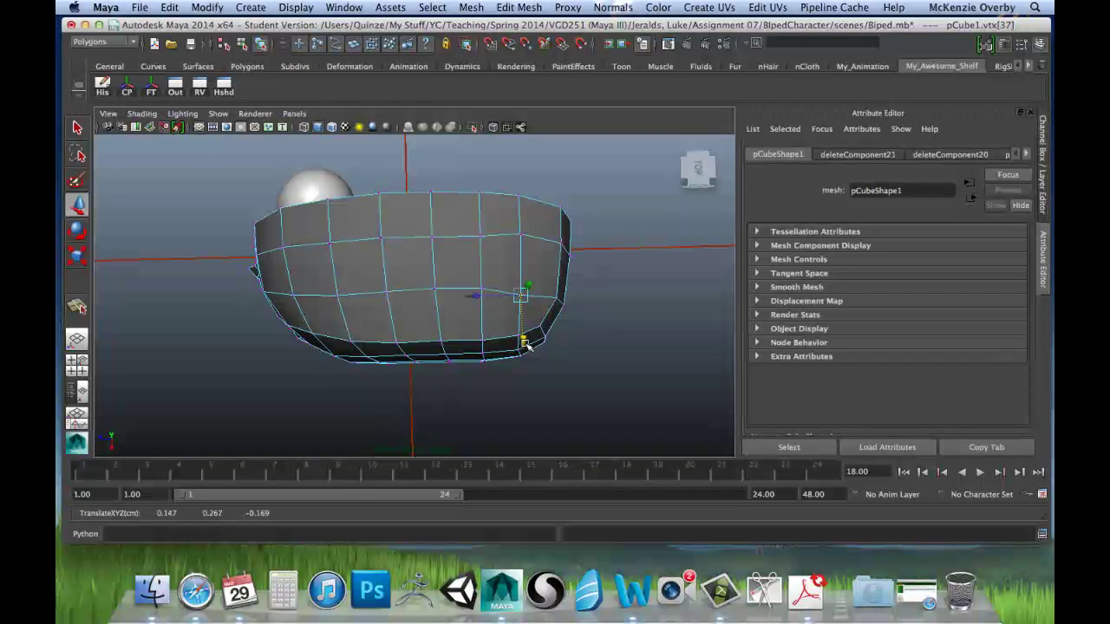
# Move the middle and front vertices of that crown edge loop outward from the centre line so the loop runs evenly.
pyautogui.click(436, 289)
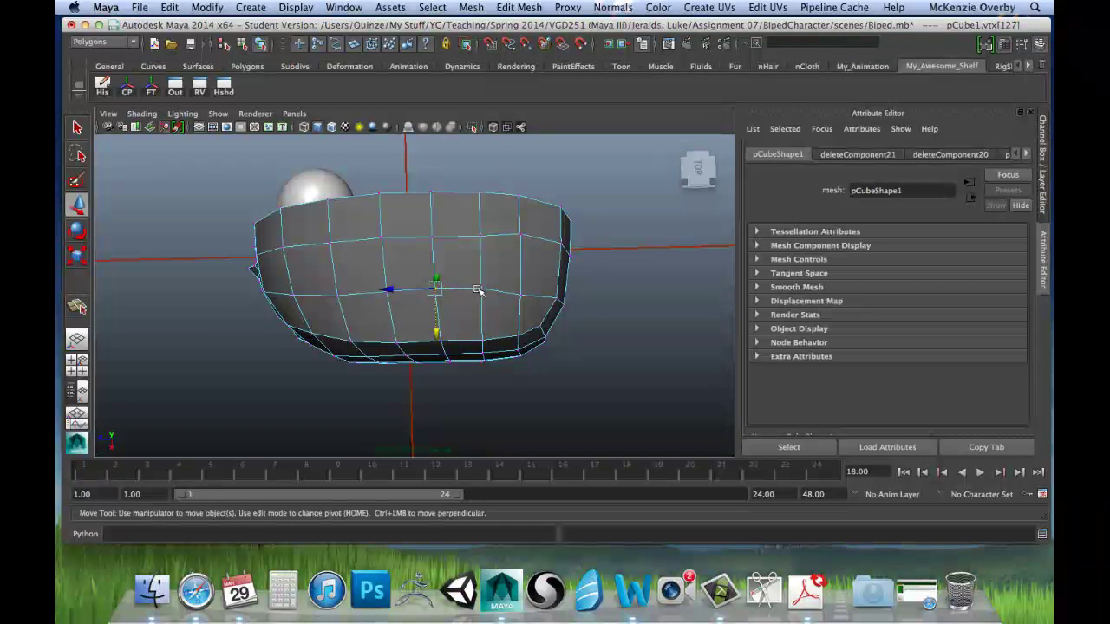
pyautogui.moveTo(459, 332); pyautogui.dragTo(461, 340)
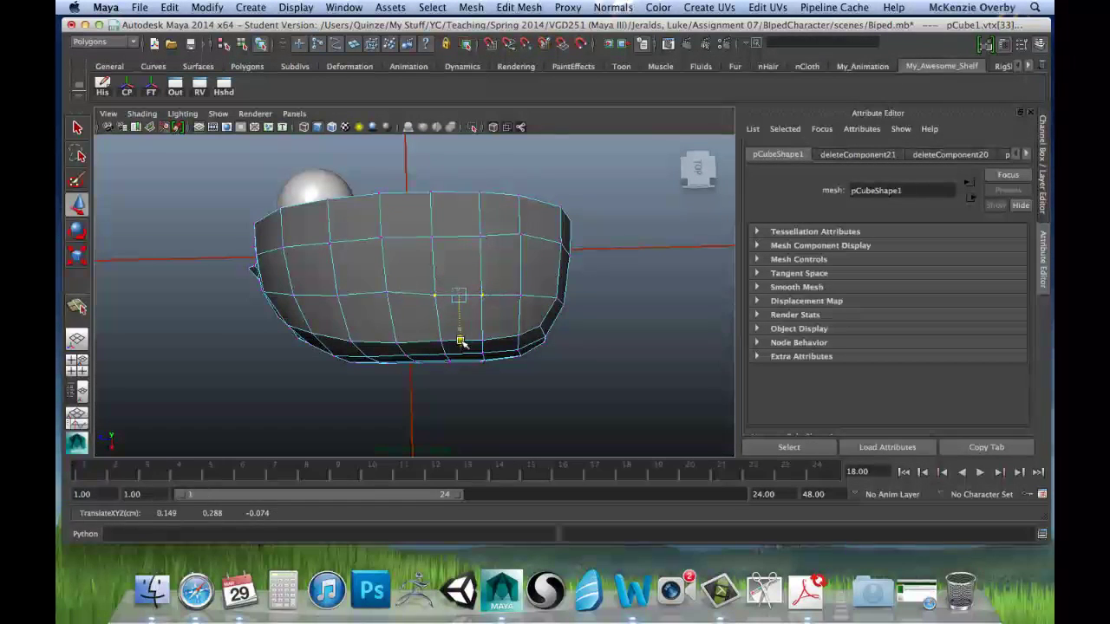
pyautogui.click(386, 293)
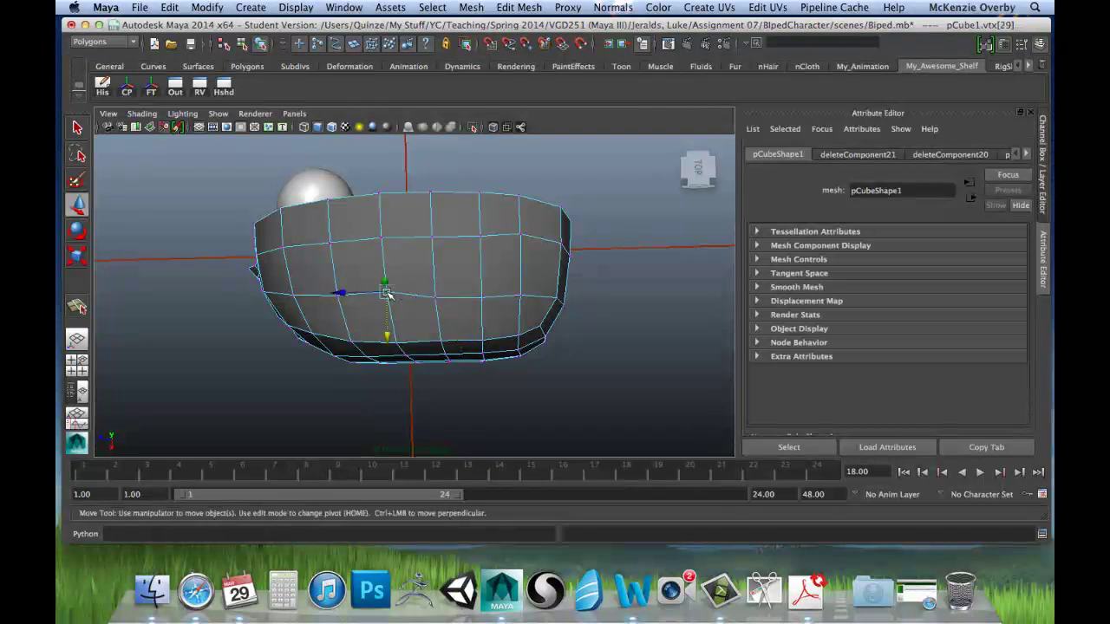
pyautogui.moveTo(388, 332); pyautogui.dragTo(386, 340)
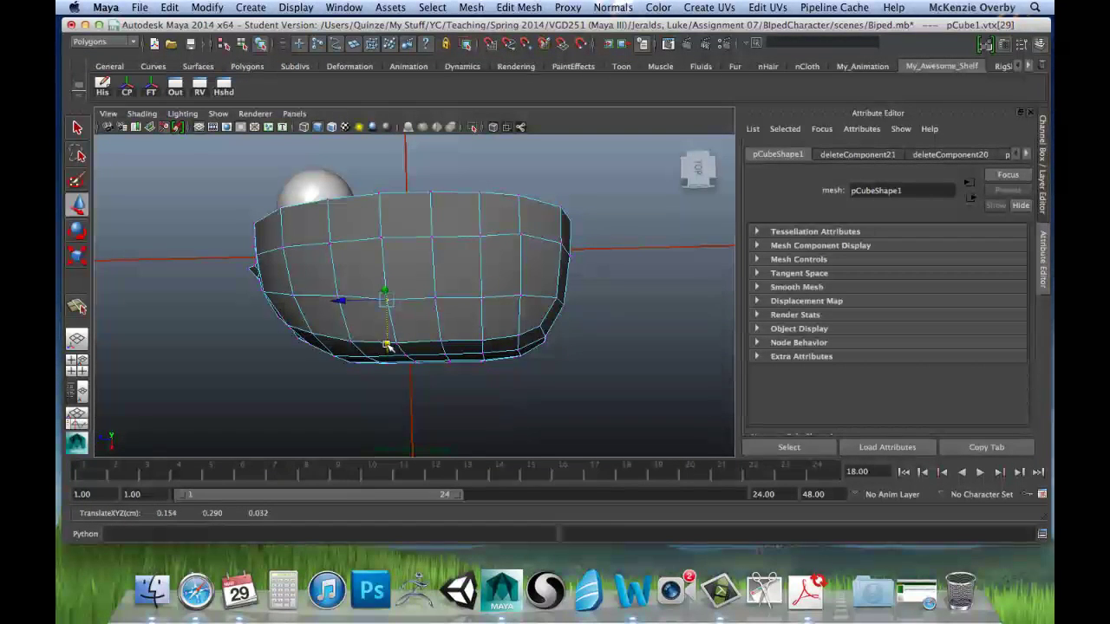
pyautogui.click(339, 298)
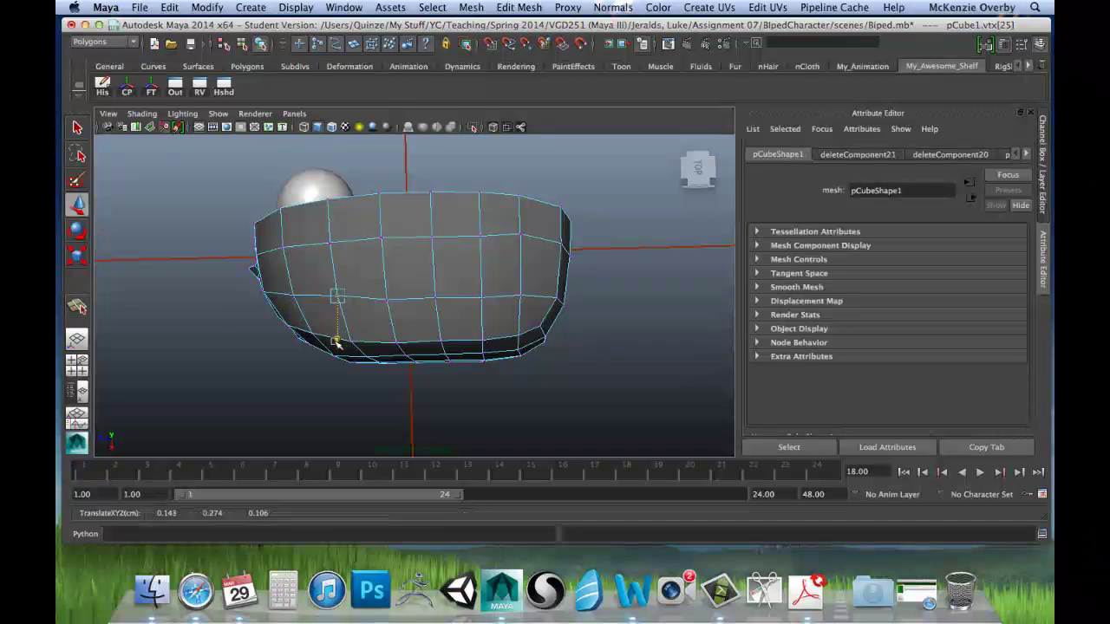
pyautogui.click(521, 233)
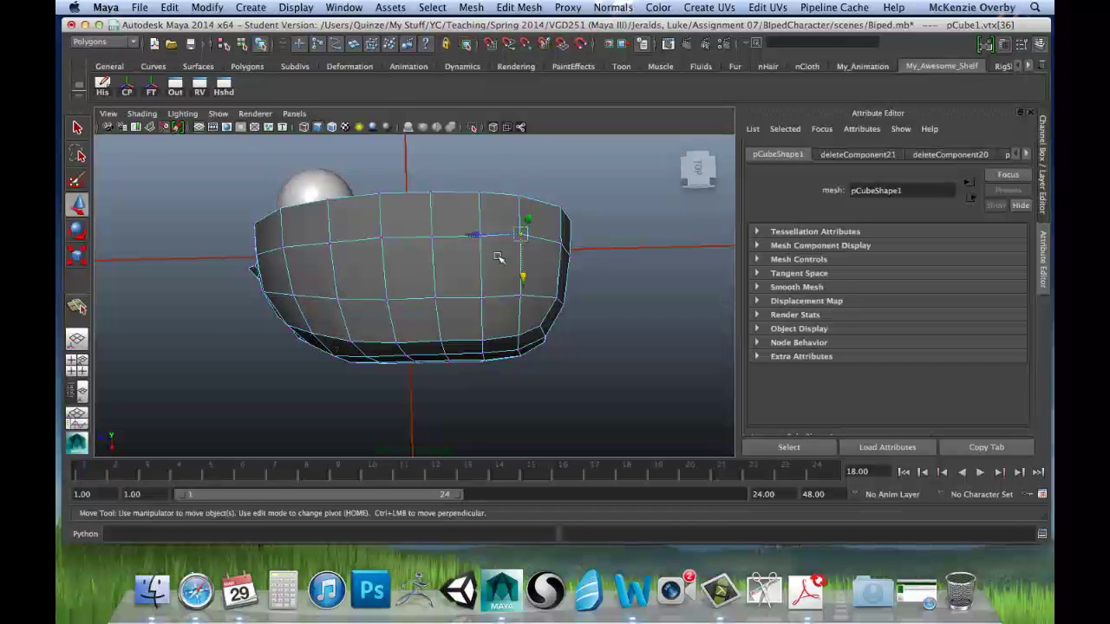
# Pull the lower side-of-head vertices, two rows above the neck's bottom edge, outward from the centre line.
pyautogui.keyDown('alt'); pyautogui.moveTo(521, 278); pyautogui.dragTo(361, 214); pyautogui.keyUp('alt')
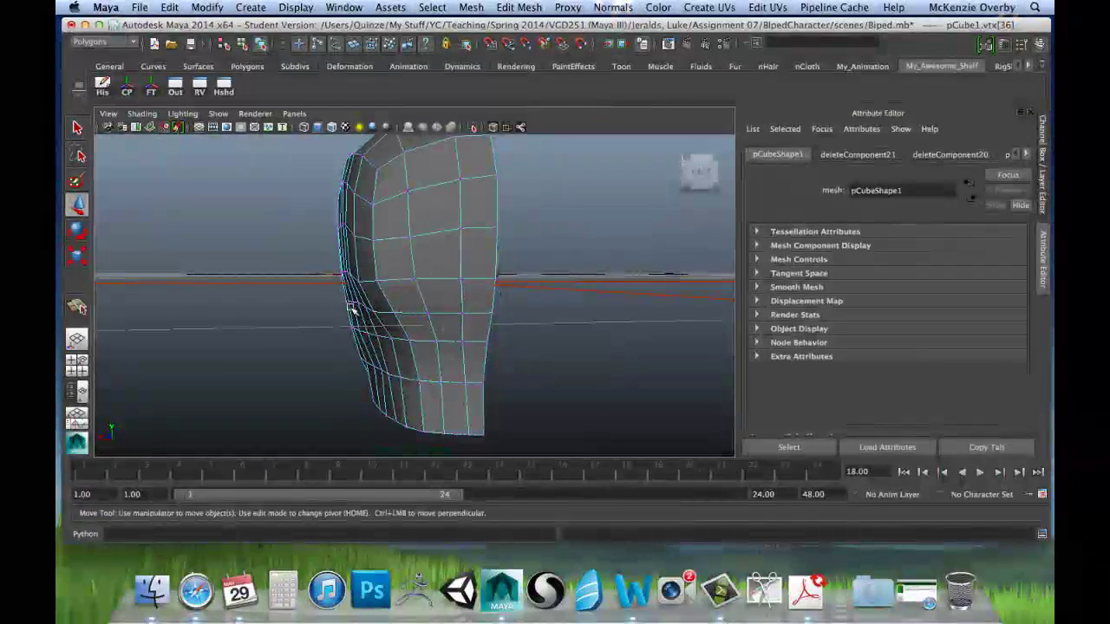
pyautogui.click(359, 332)
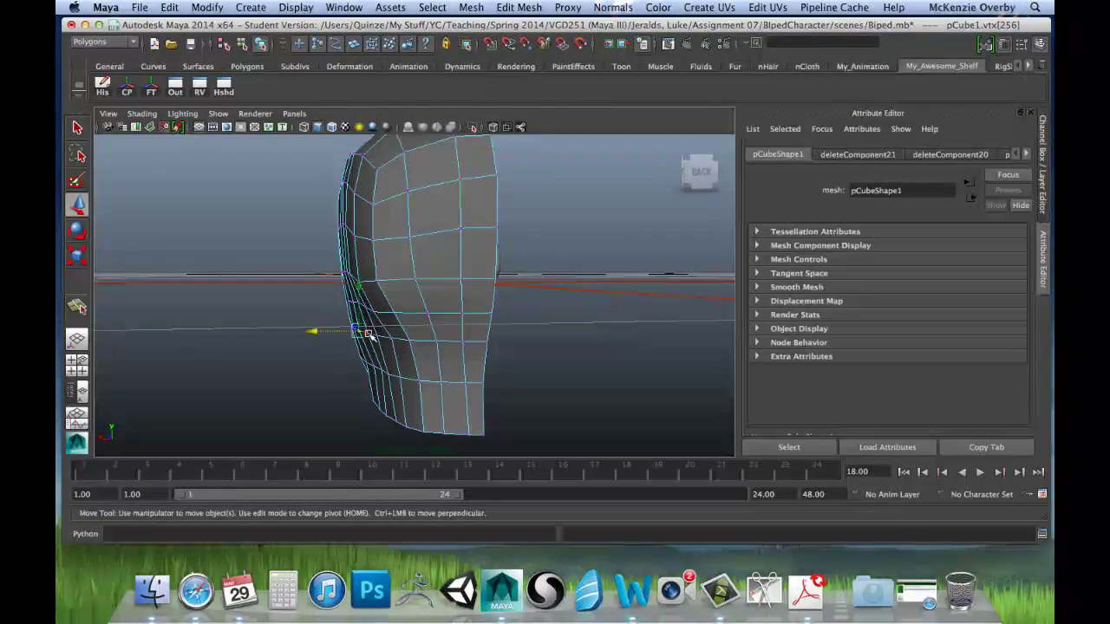
pyautogui.moveTo(335, 337)
pyautogui.keyDown('alt'); pyautogui.mouseDown()
pyautogui.moveTo(356, 347)
pyautogui.moveTo(342, 349)
pyautogui.mouseUp(); pyautogui.keyUp('alt')
pyautogui.click(355, 347)
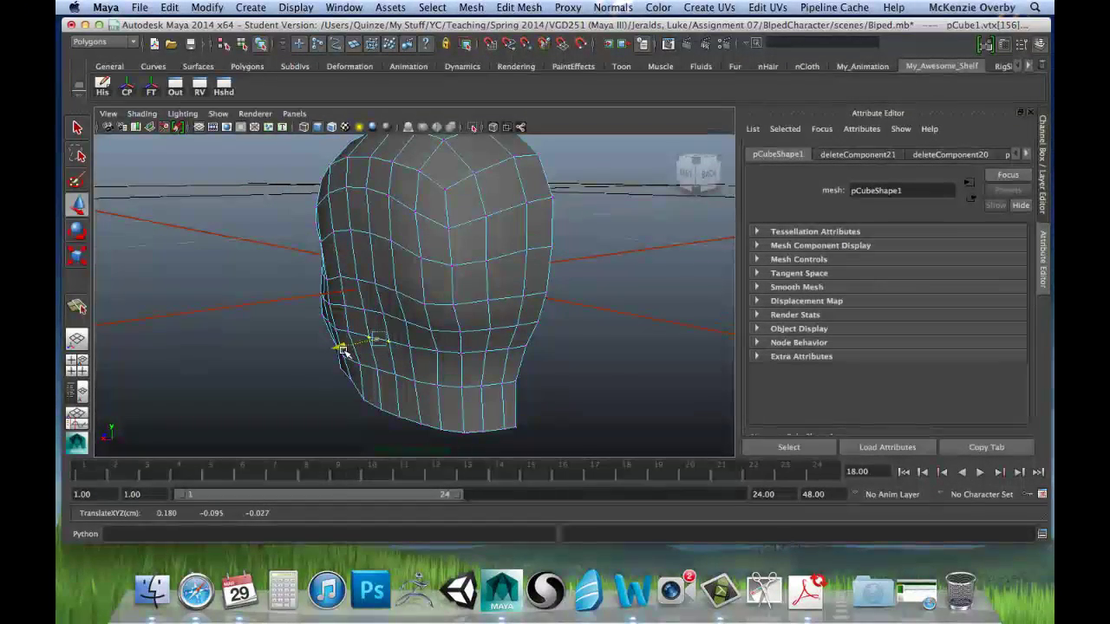
# Pull the vertex in the same row nearer the back corner outward to round the transition from skull to neck.
pyautogui.keyDown('alt'); pyautogui.moveTo(418, 328); pyautogui.dragTo(361, 336); pyautogui.keyUp('alt')
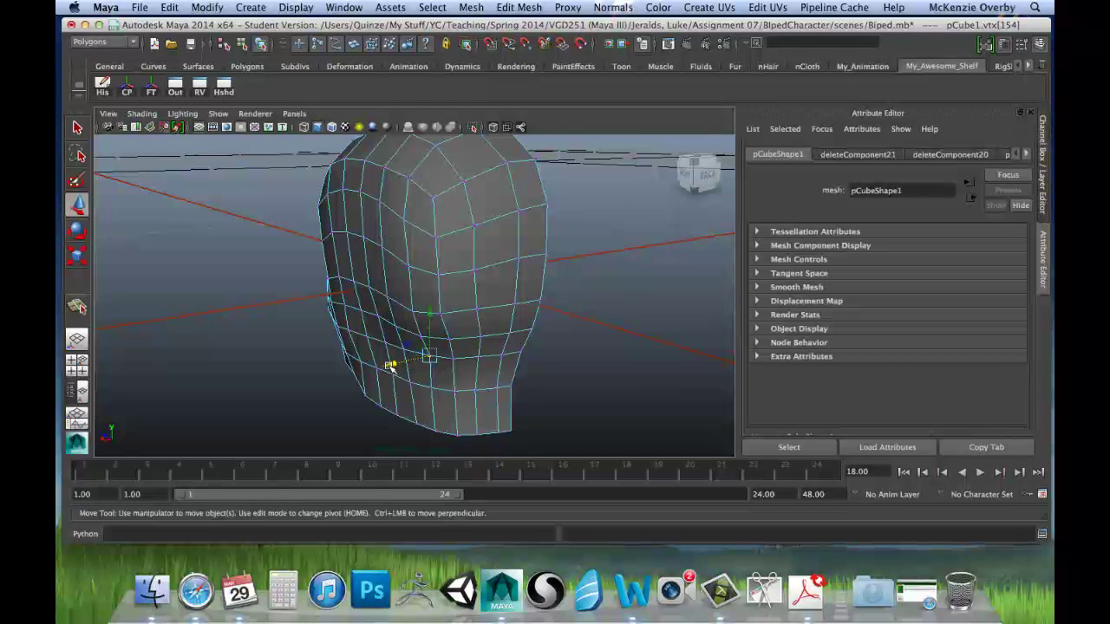
pyautogui.moveTo(390, 365); pyautogui.dragTo(390, 367)
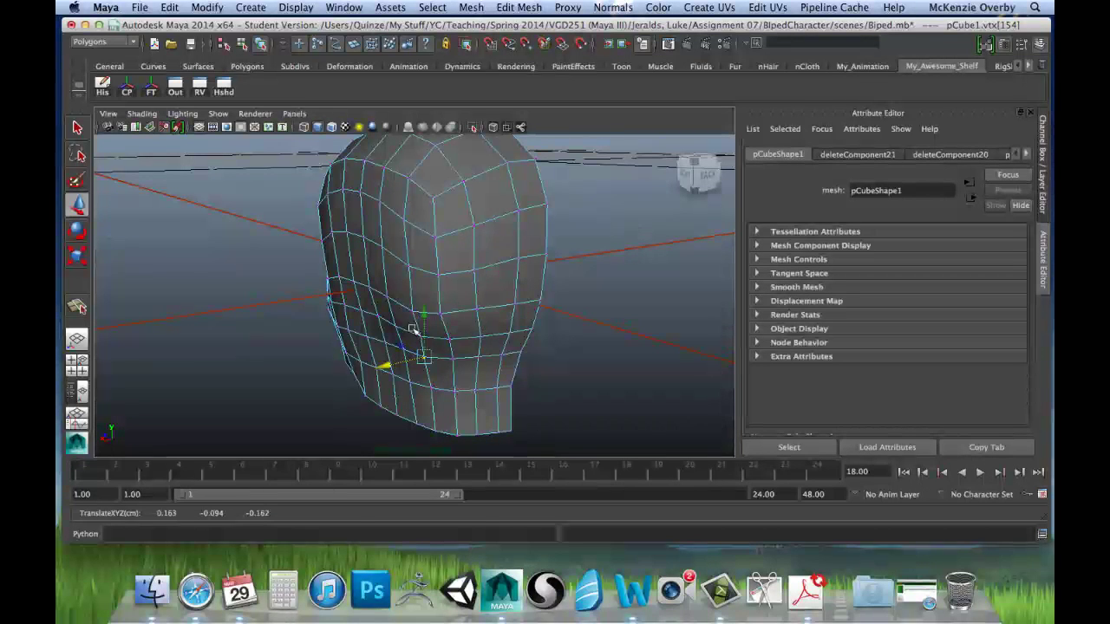
pyautogui.moveTo(392, 327); pyautogui.dragTo(656, 322)
pyautogui.click(420, 338)
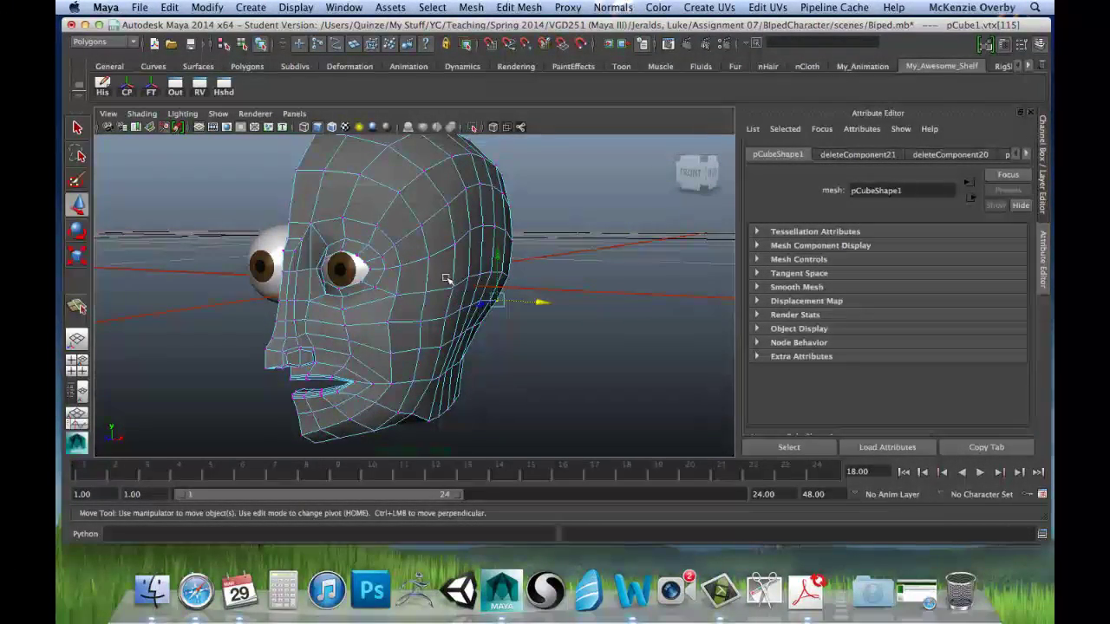
# Return the head to object mode and examine its shape from several sides in smooth mesh preview.
pyautogui.moveTo(443, 280); pyautogui.dragTo(483, 261, button='right')
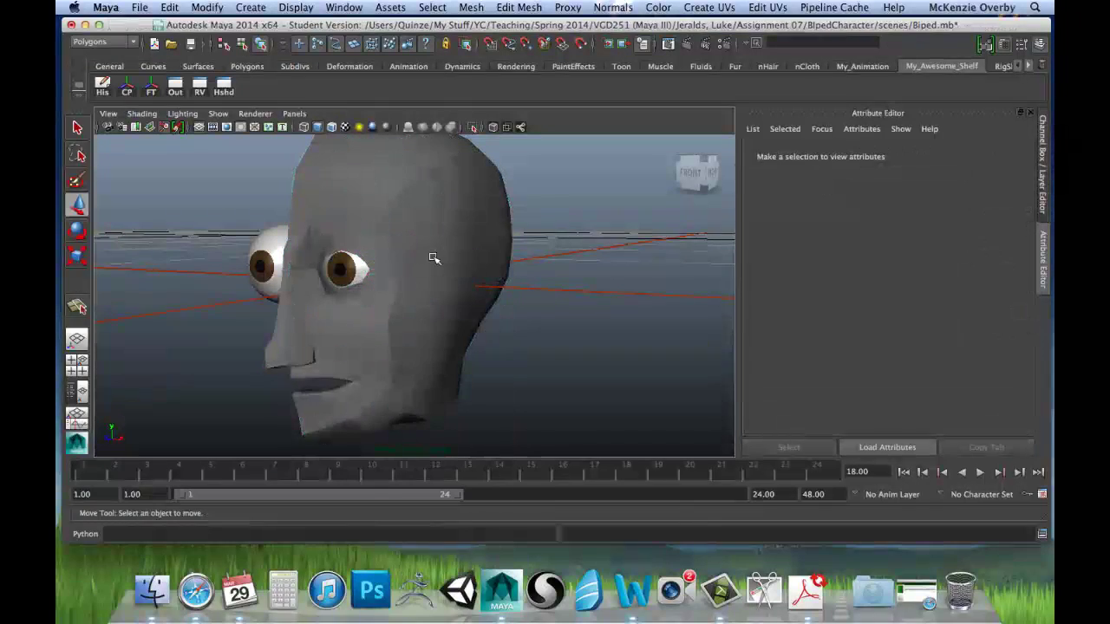
pyautogui.click(483, 268)
pyautogui.scroll(-3, 483, 268)
pyautogui.press('3')
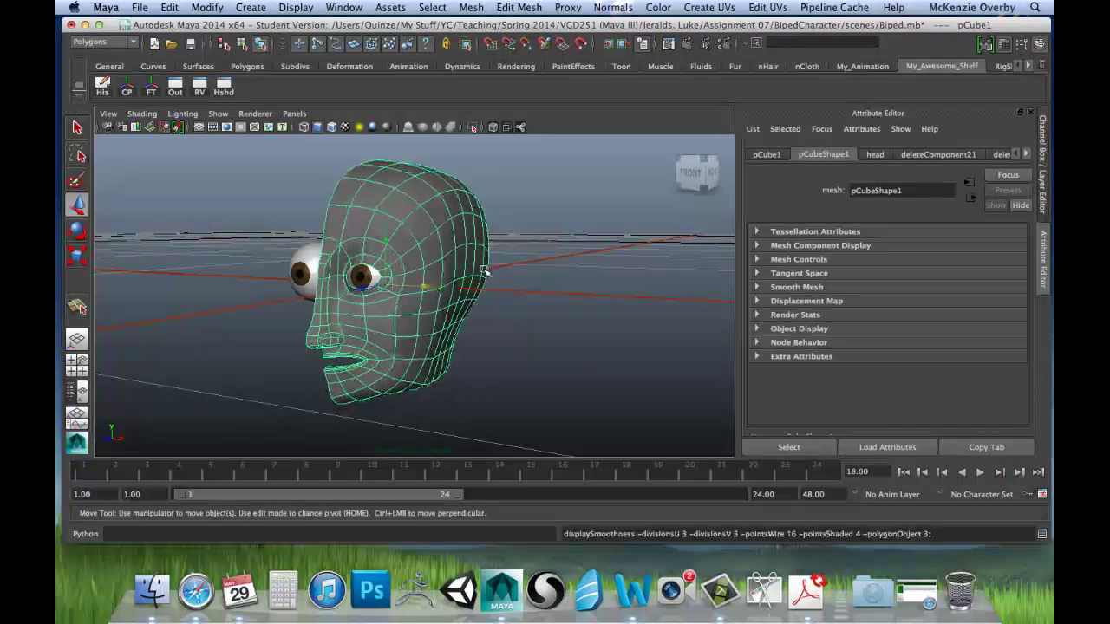
pyautogui.click(523, 288)
pyautogui.keyDown('alt'); pyautogui.moveTo(523, 288); pyautogui.dragTo(353, 284); pyautogui.keyUp('alt')
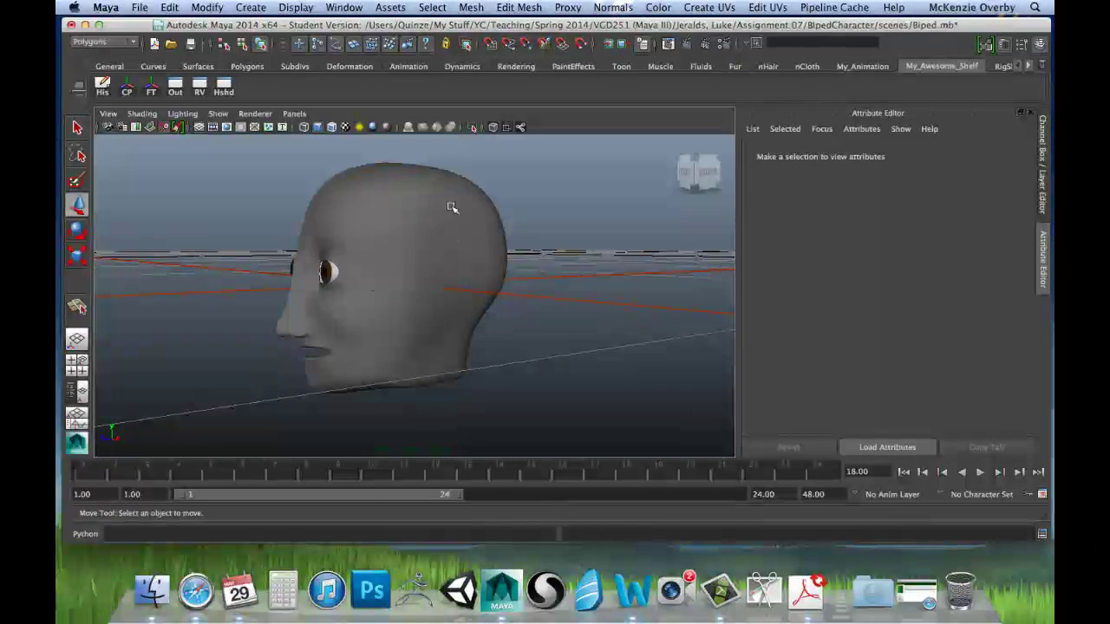
pyautogui.keyDown('alt'); pyautogui.moveTo(421, 289); pyautogui.dragTo(428, 341); pyautogui.keyUp('alt')
# Select the unsmoothed half head and examine its edge flow from the front, side, back and below.
pyautogui.click(384, 290)
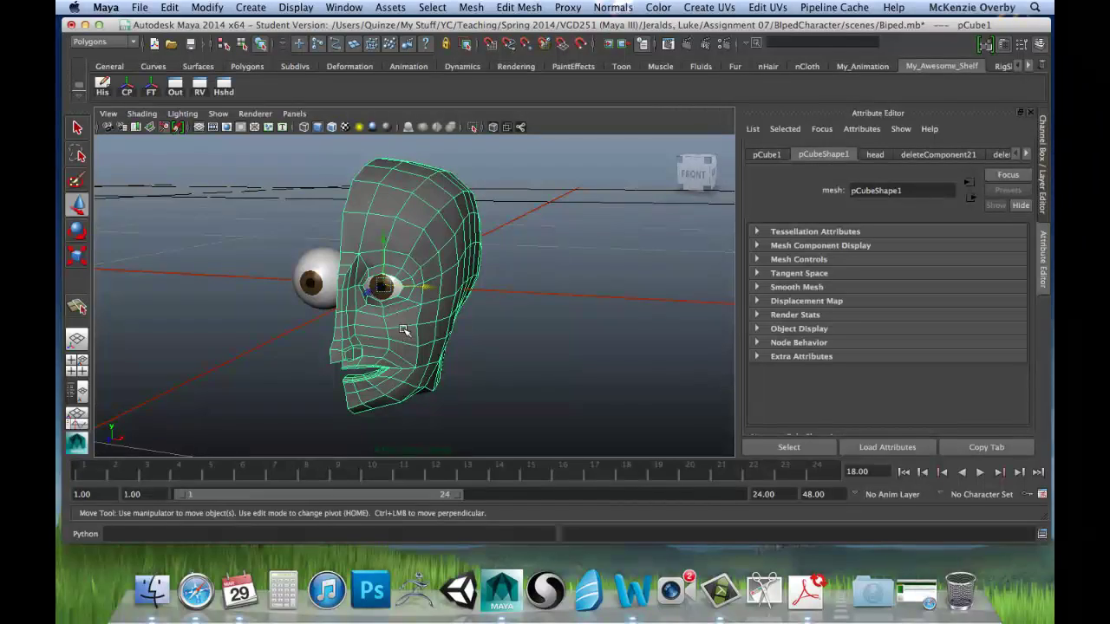
pyautogui.keyDown('alt'); pyautogui.moveTo(411, 379); pyautogui.dragTo(425, 326); pyautogui.keyUp('alt')
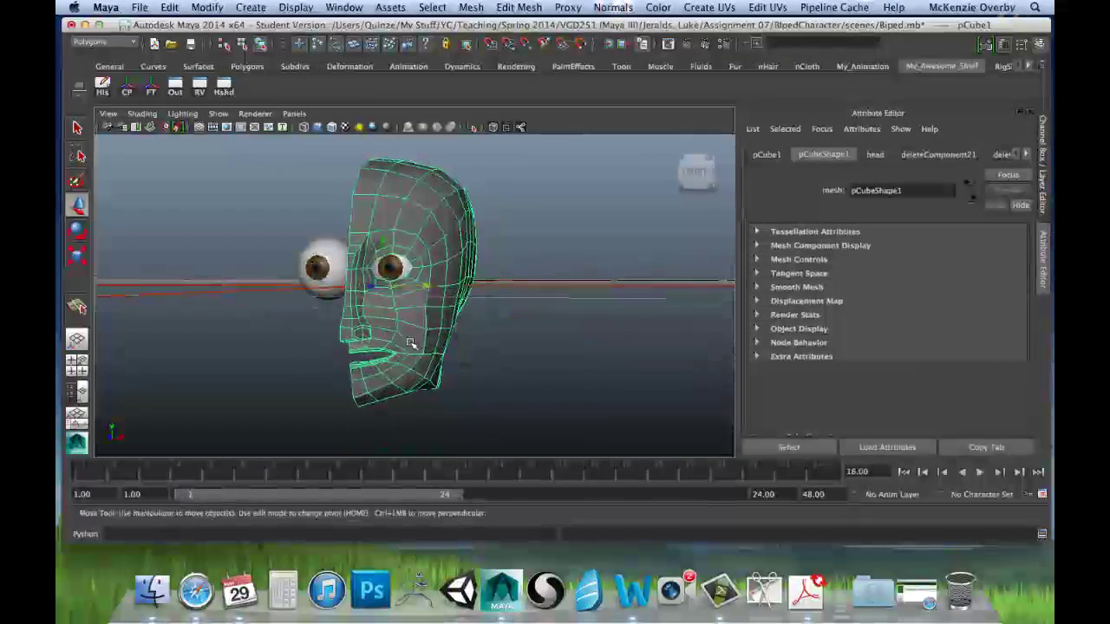
pyautogui.rightClick(416, 321)
pyautogui.moveTo(444, 306); pyautogui.dragTo(451, 304, button='right')
pyautogui.keyDown('alt'); pyautogui.moveTo(453, 344); pyautogui.dragTo(437, 279); pyautogui.keyUp('alt')
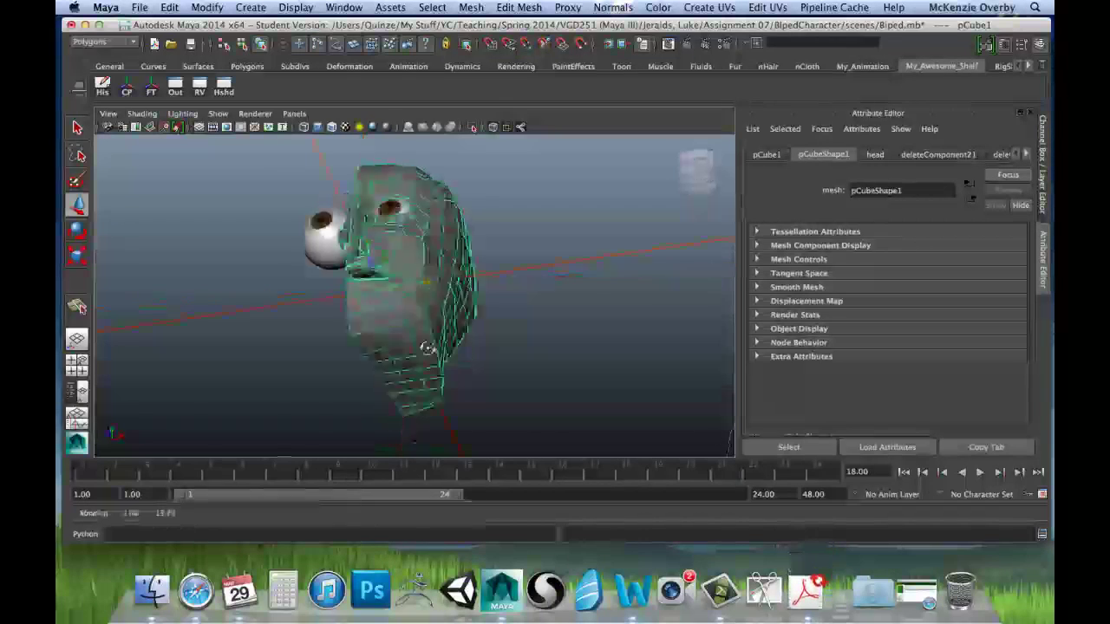
pyautogui.keyDown('alt'); pyautogui.moveTo(428, 348); pyautogui.dragTo(317, 386); pyautogui.keyUp('alt')
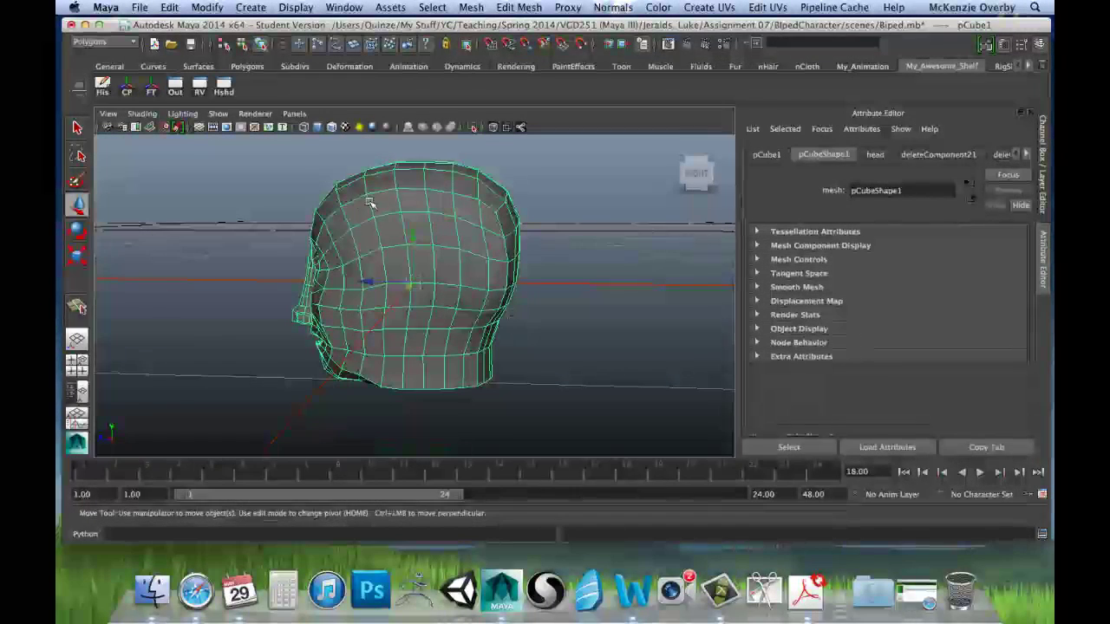
pyautogui.keyDown('alt'); pyautogui.moveTo(438, 286); pyautogui.dragTo(371, 258); pyautogui.keyUp('alt')
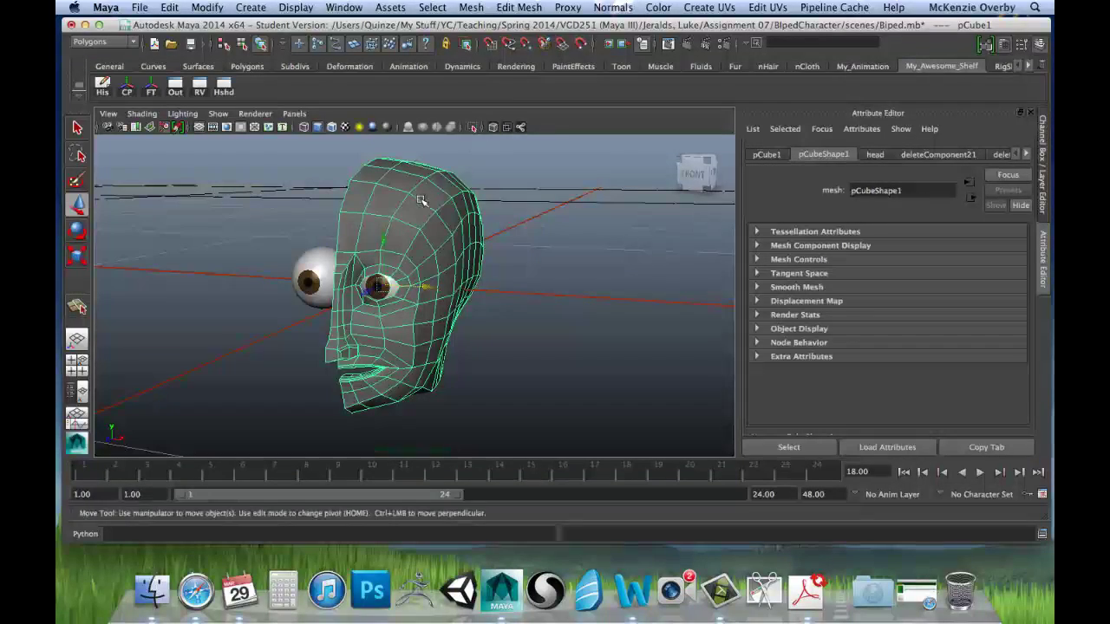
pyautogui.keyDown('alt'); pyautogui.moveTo(420, 201); pyautogui.dragTo(438, 223); pyautogui.keyUp('alt')
# Mirror the half head's geometry in the -X direction, merging with the original and merging vertices.
pyautogui.click(502, 7)
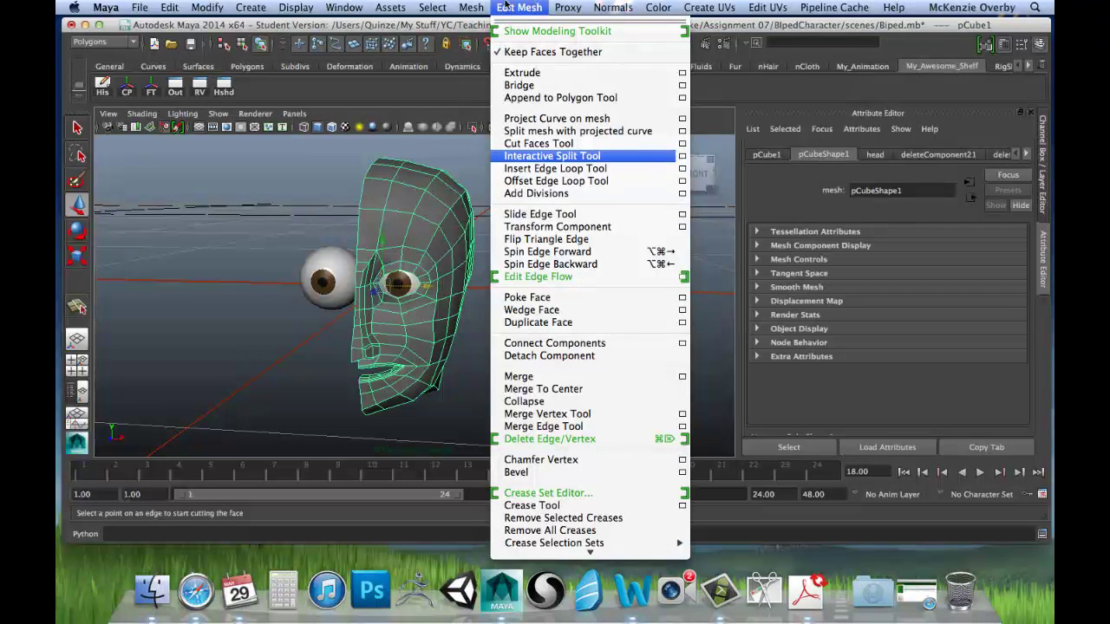
pyautogui.moveTo(478, 7)
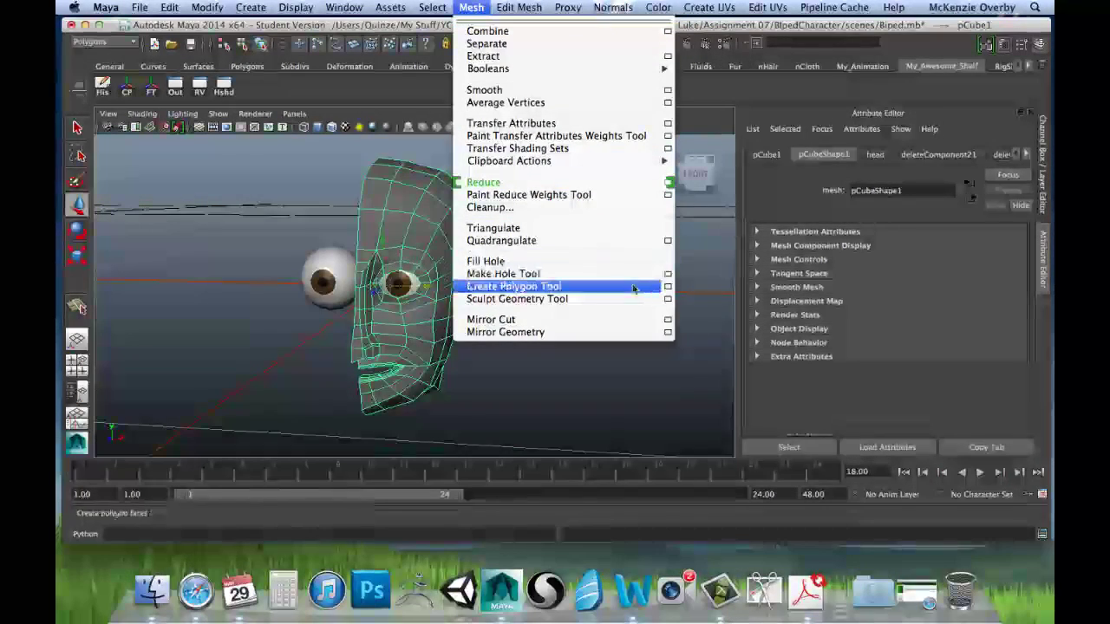
pyautogui.click(666, 333)
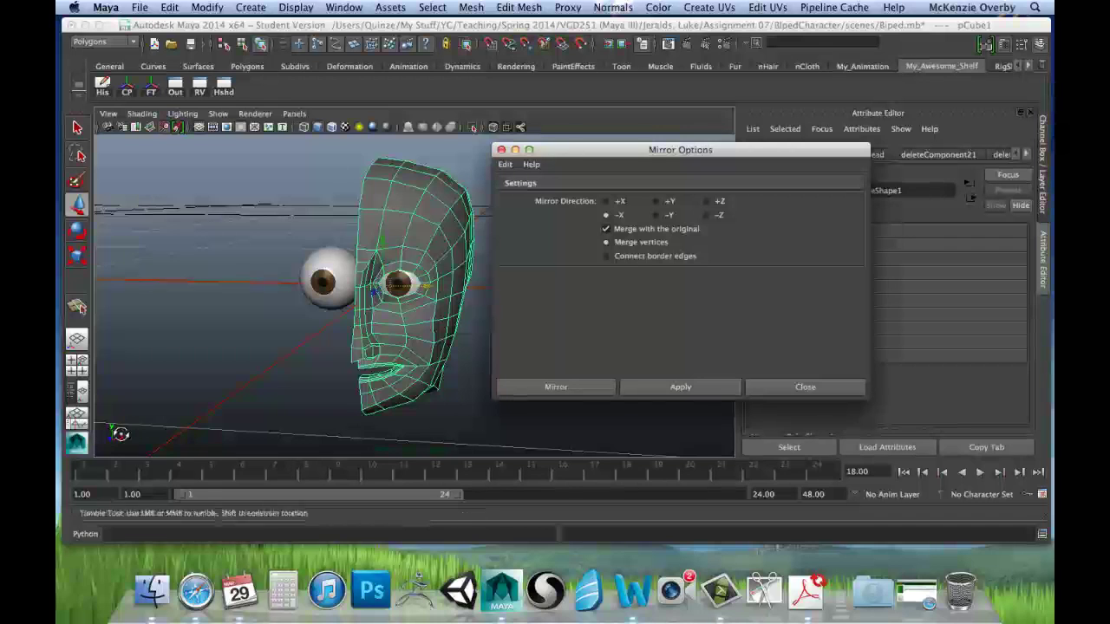
pyautogui.moveTo(119, 445)
pyautogui.keyDown('alt'); pyautogui.mouseDown()
pyautogui.moveTo(128, 436)
pyautogui.moveTo(121, 443)
pyautogui.mouseUp(); pyautogui.keyUp('alt')
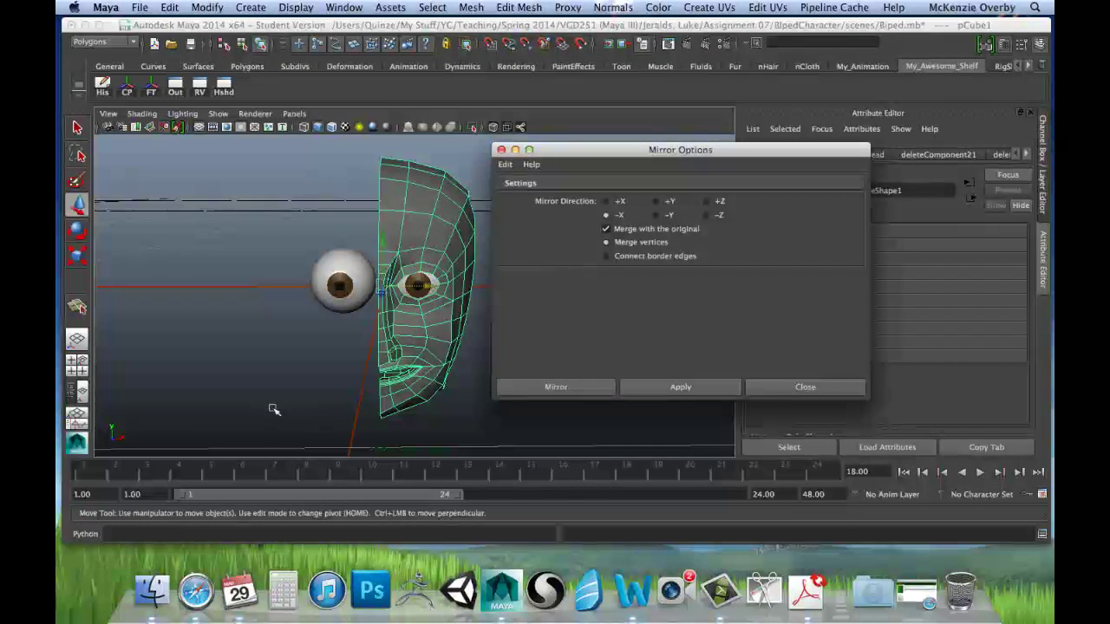
pyautogui.keyDown('alt'); pyautogui.moveTo(251, 389); pyautogui.dragTo(286, 378); pyautogui.keyUp('alt')
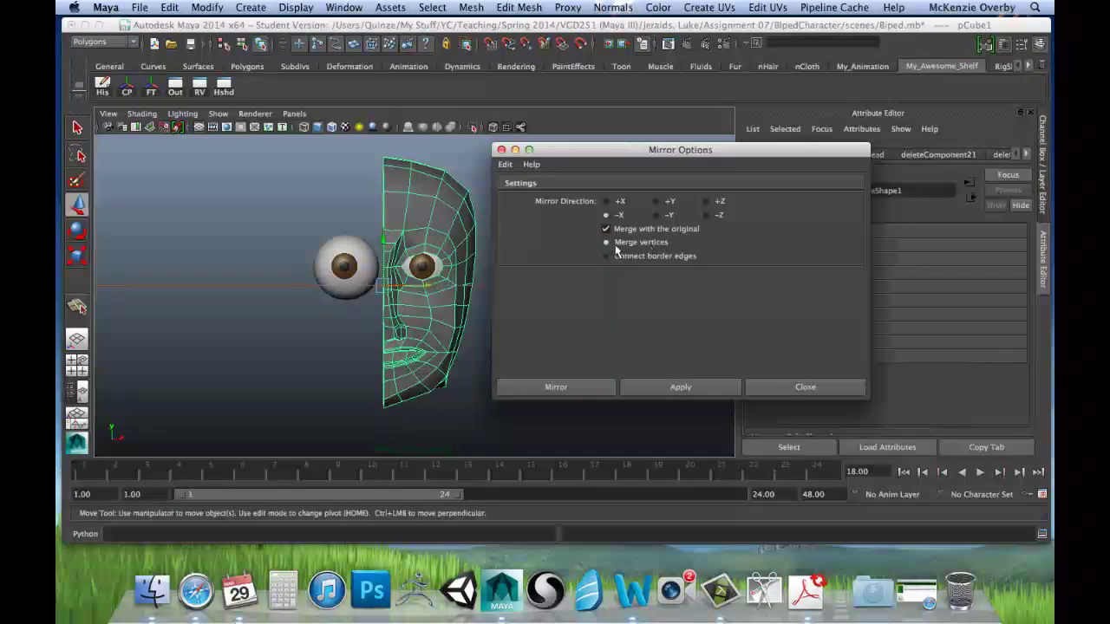
pyautogui.click(600, 385)
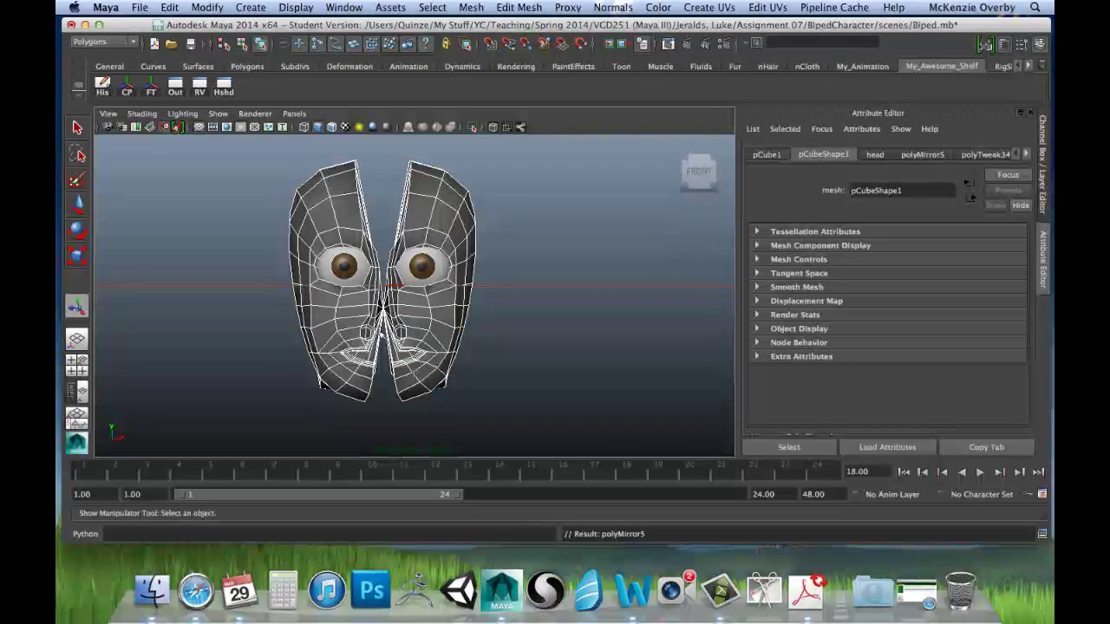
# Set the mirror operation's merge threshold to 0.01 to close the gap between the two head halves.
pyautogui.keyDown('alt'); pyautogui.moveTo(380, 335); pyautogui.dragTo(475, 298); pyautogui.keyUp('alt')
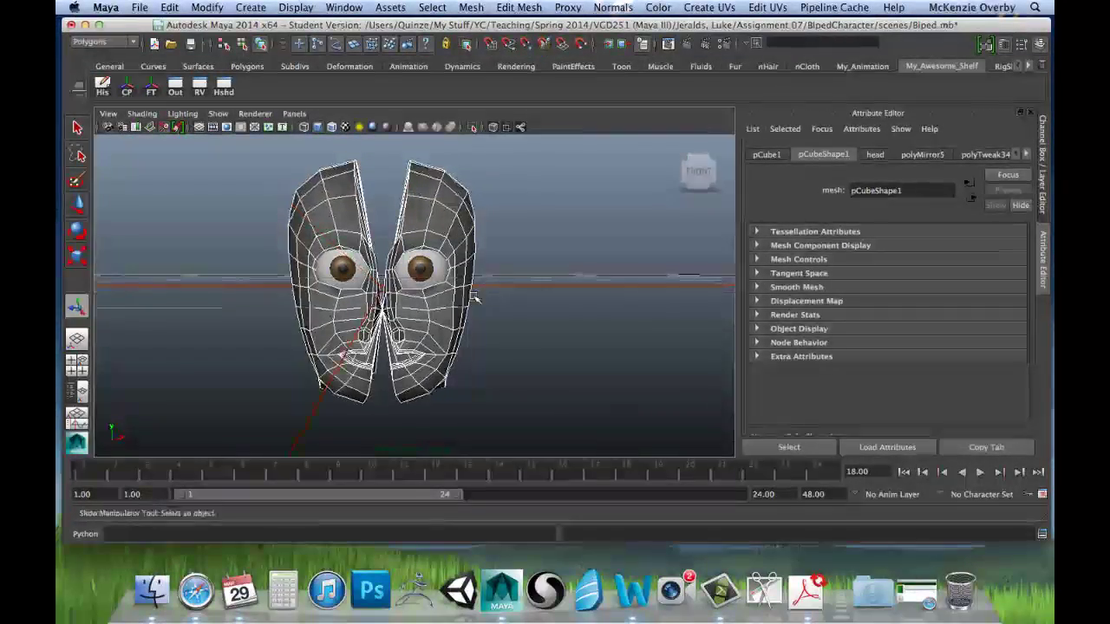
pyautogui.keyDown('alt'); pyautogui.moveTo(396, 327); pyautogui.dragTo(374, 361); pyautogui.keyUp('alt')
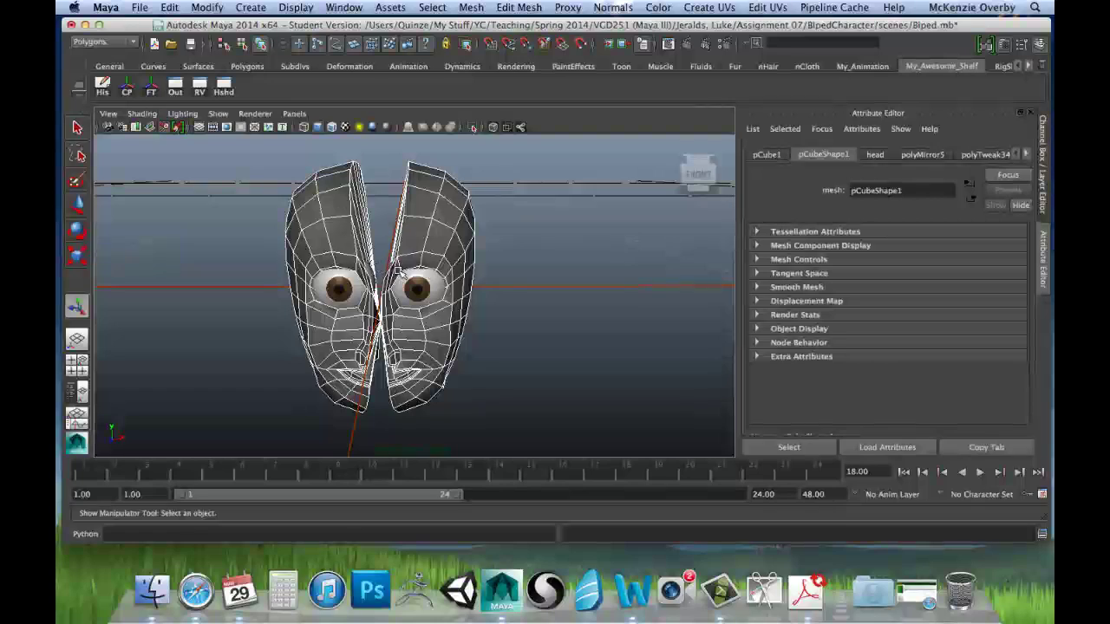
pyautogui.keyDown('alt'); pyautogui.moveTo(399, 346); pyautogui.dragTo(422, 387); pyautogui.keyUp('alt')
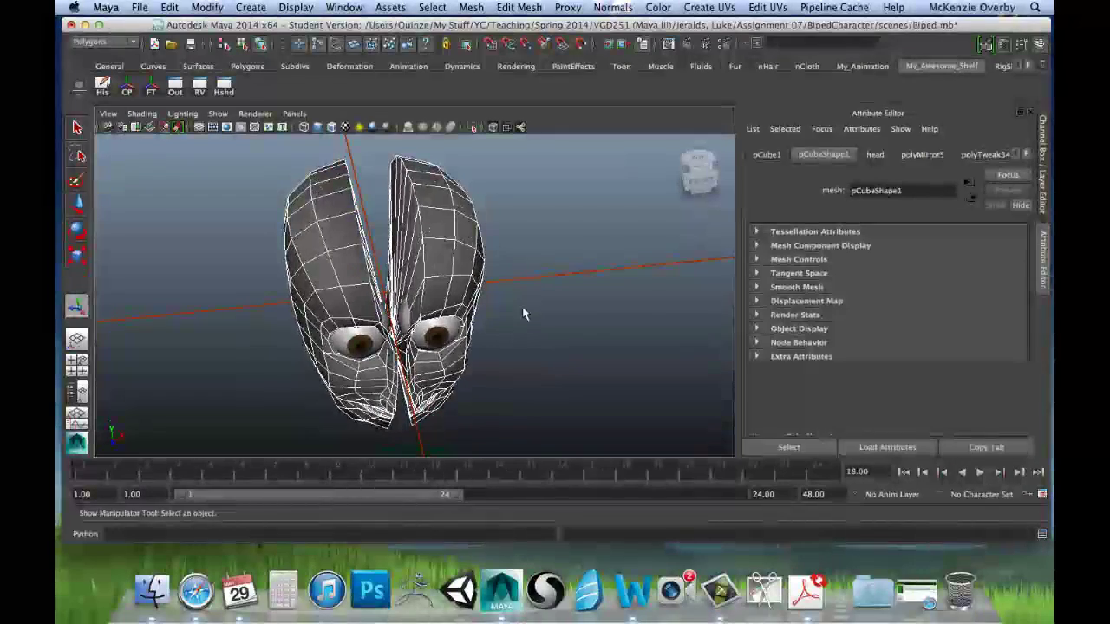
pyautogui.click(1046, 189)
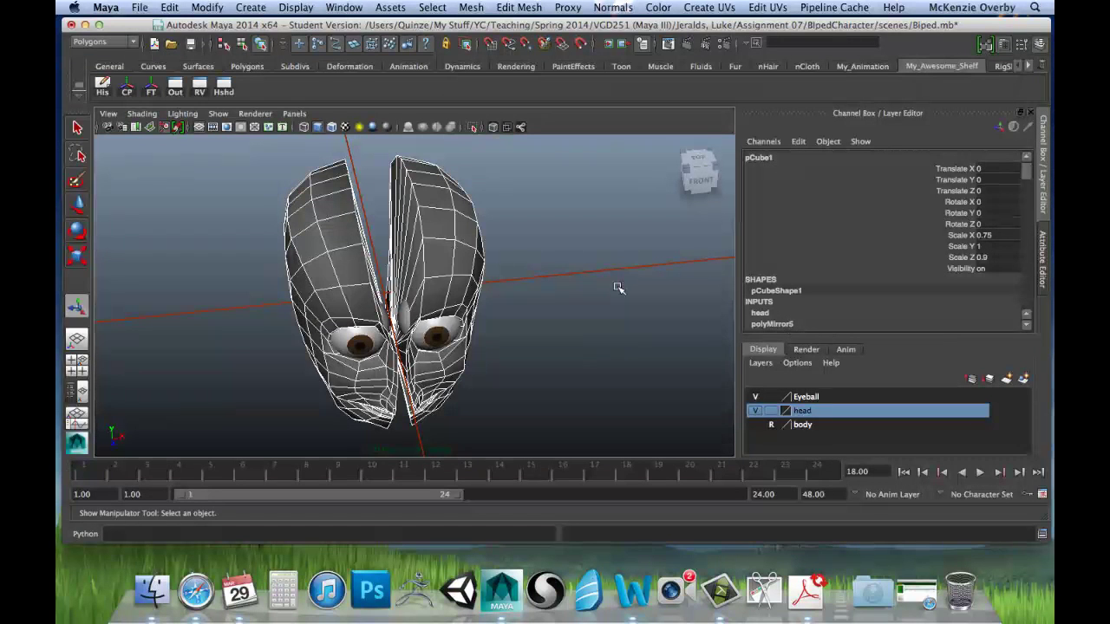
pyautogui.keyDown('alt'); pyautogui.moveTo(382, 271); pyautogui.dragTo(433, 270); pyautogui.keyUp('alt')
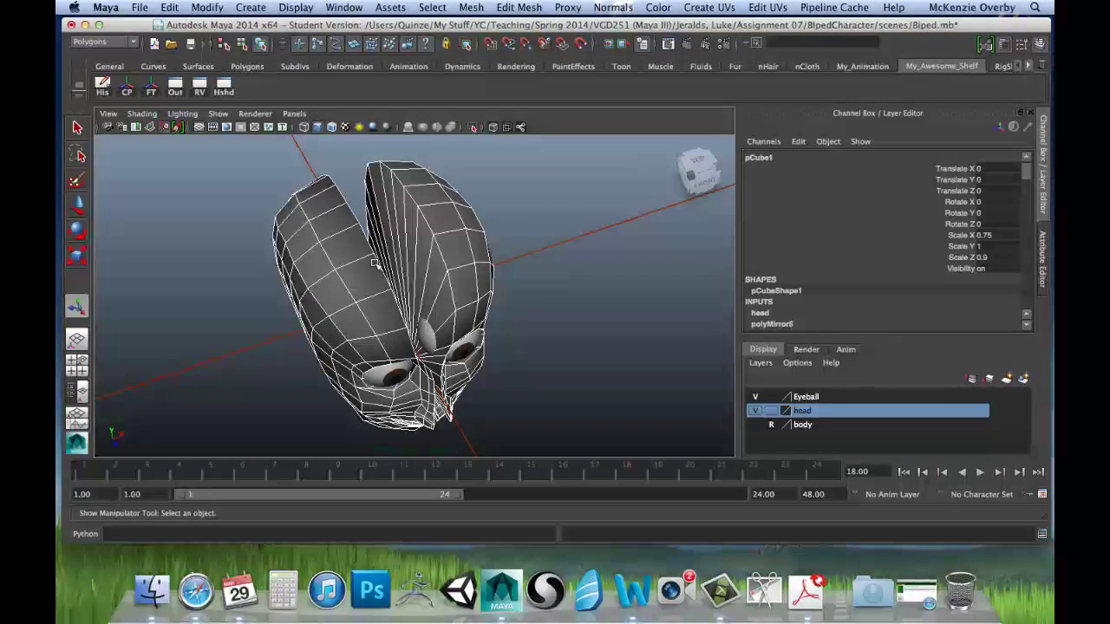
pyautogui.keyDown('alt'); pyautogui.moveTo(435, 296); pyautogui.dragTo(361, 276); pyautogui.keyUp('alt')
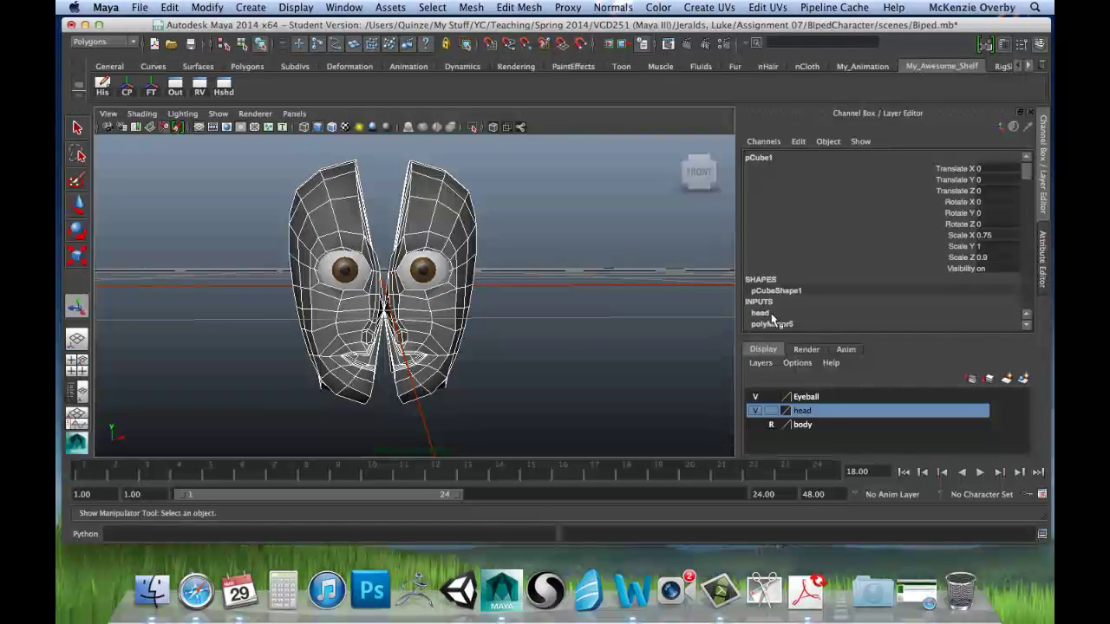
pyautogui.scroll(-1, 772, 318)
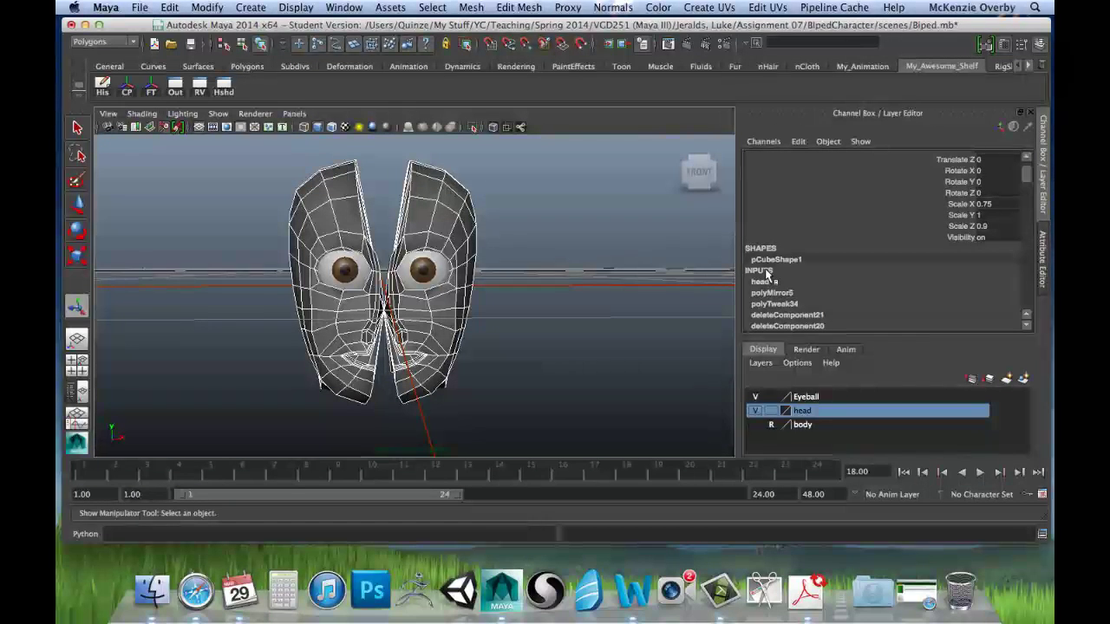
pyautogui.click(772, 293)
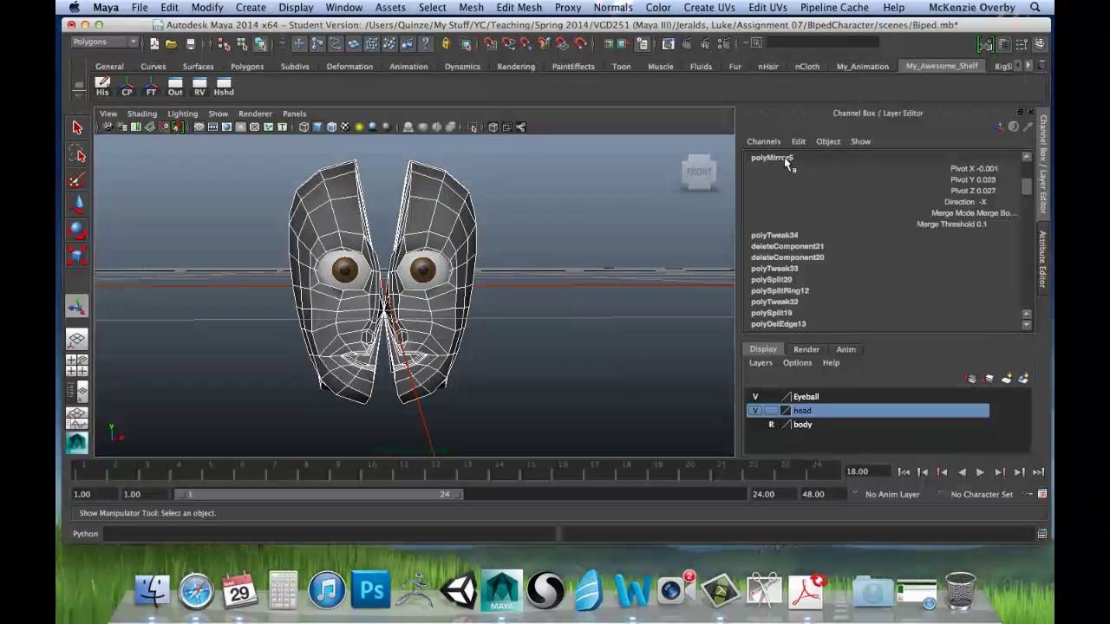
pyautogui.click(957, 226)
pyautogui.click(983, 224)
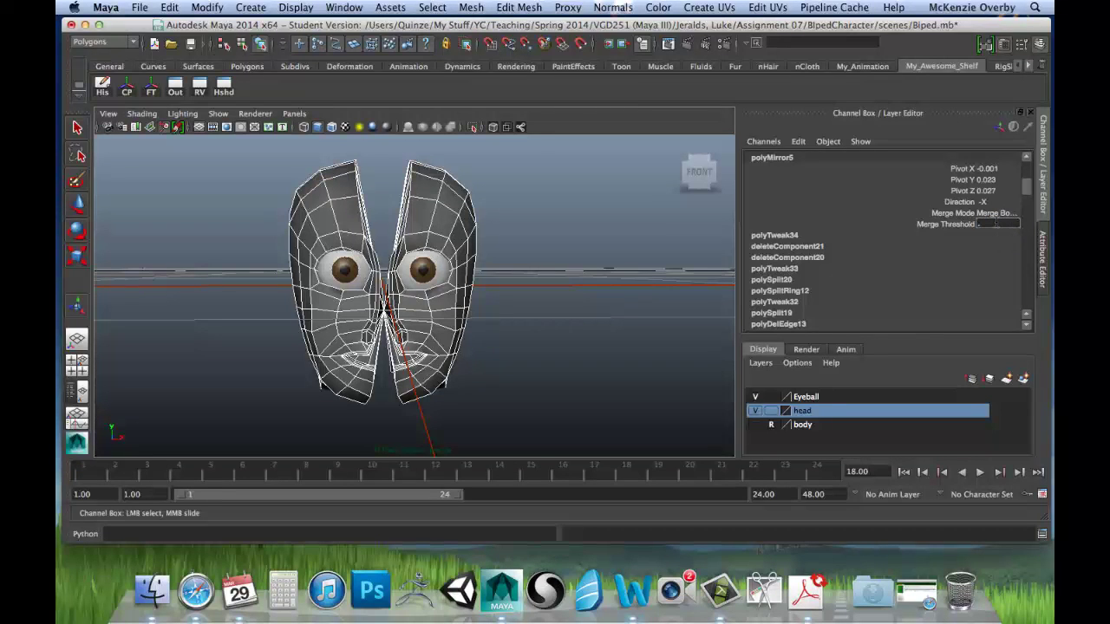
pyautogui.press('Return')
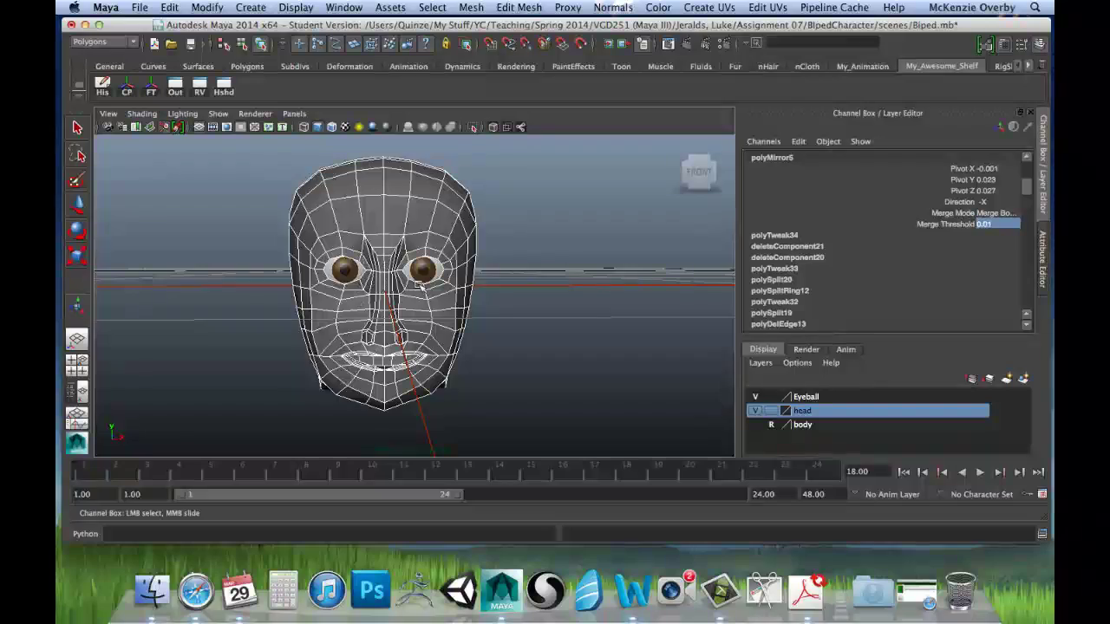
# Try a merge threshold of 0.001 for the mirror operation to reopen the merged nose and mouth edges.
pyautogui.keyDown('alt'); pyautogui.moveTo(421, 298); pyautogui.dragTo(418, 267); pyautogui.keyUp('alt')
pyautogui.keyDown('alt'); pyautogui.moveTo(414, 286); pyautogui.dragTo(463, 313, button='right'); pyautogui.keyUp('alt')
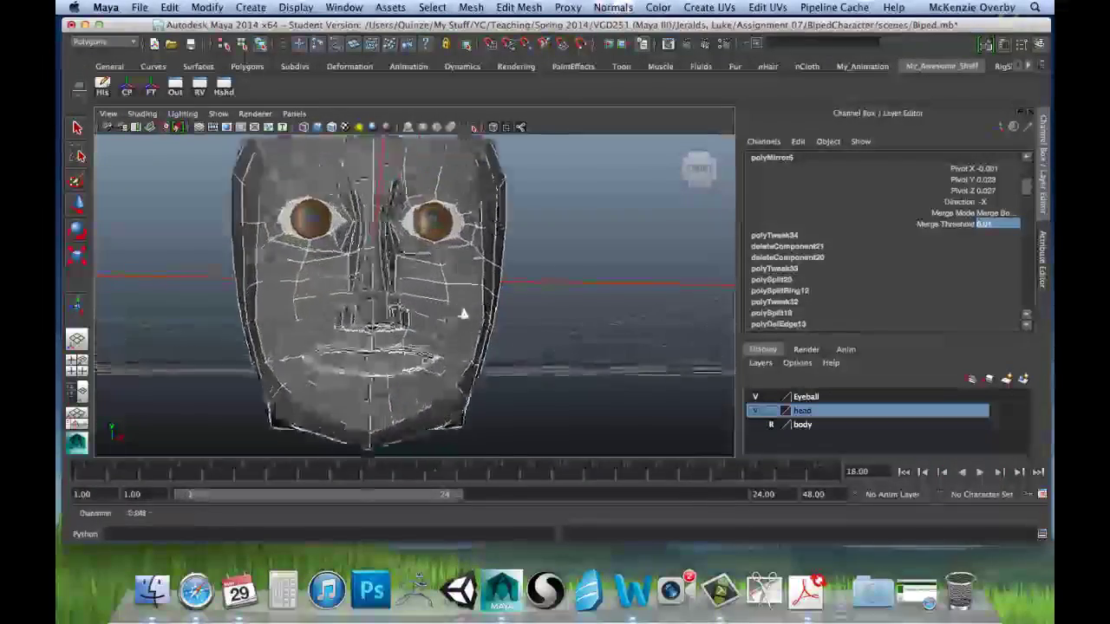
pyautogui.scroll(6, 463, 313)
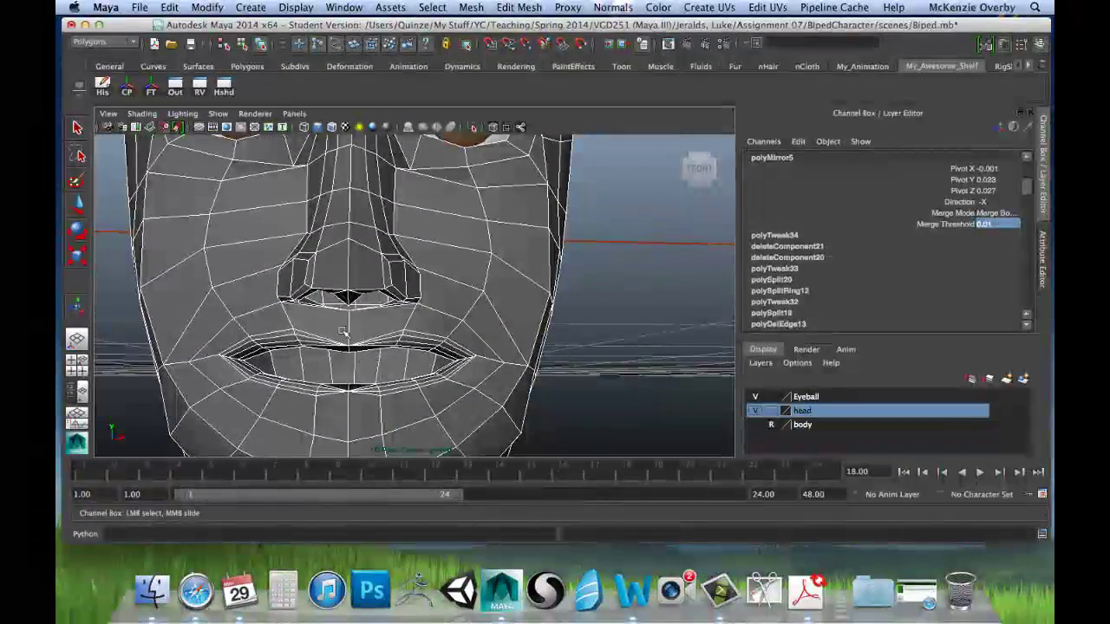
pyautogui.keyDown('alt'); pyautogui.moveTo(343, 332); pyautogui.dragTo(379, 277); pyautogui.keyUp('alt')
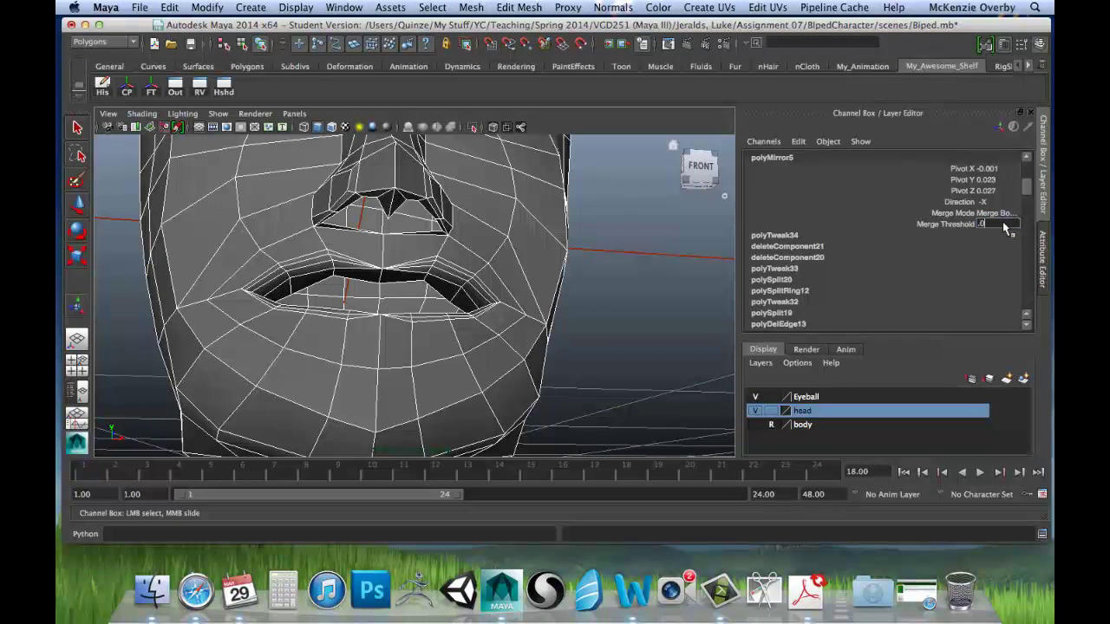
pyautogui.press('Return')
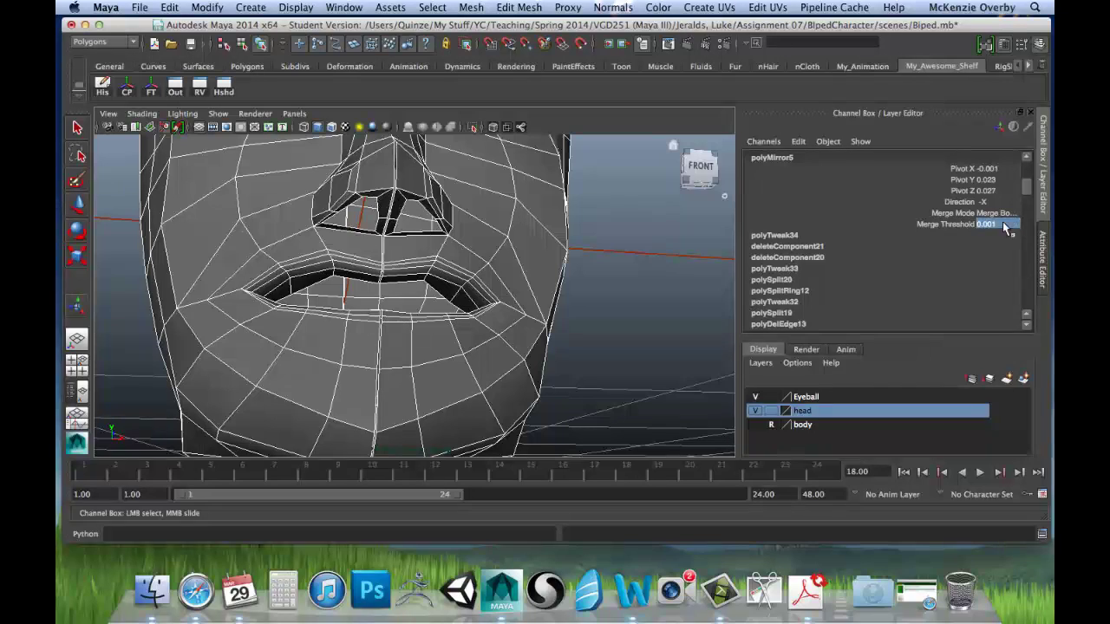
# Try a merge threshold of 0.005 for the mirror operation and settle on 0.002.
pyautogui.keyDown('alt'); pyautogui.moveTo(438, 241); pyautogui.dragTo(431, 259); pyautogui.keyUp('alt')
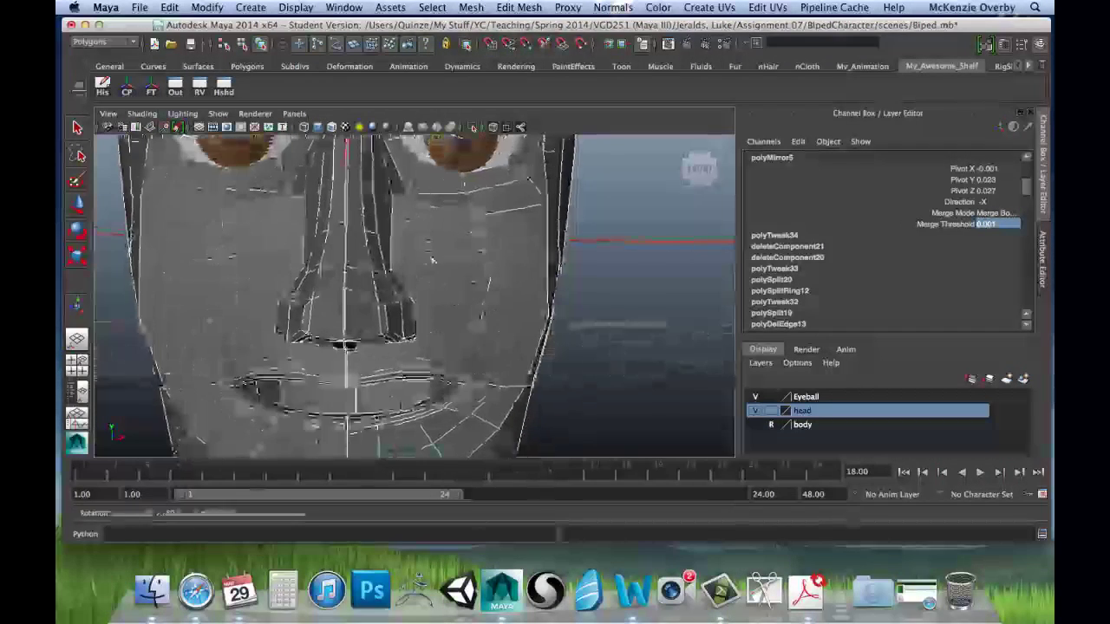
pyautogui.click(995, 224)
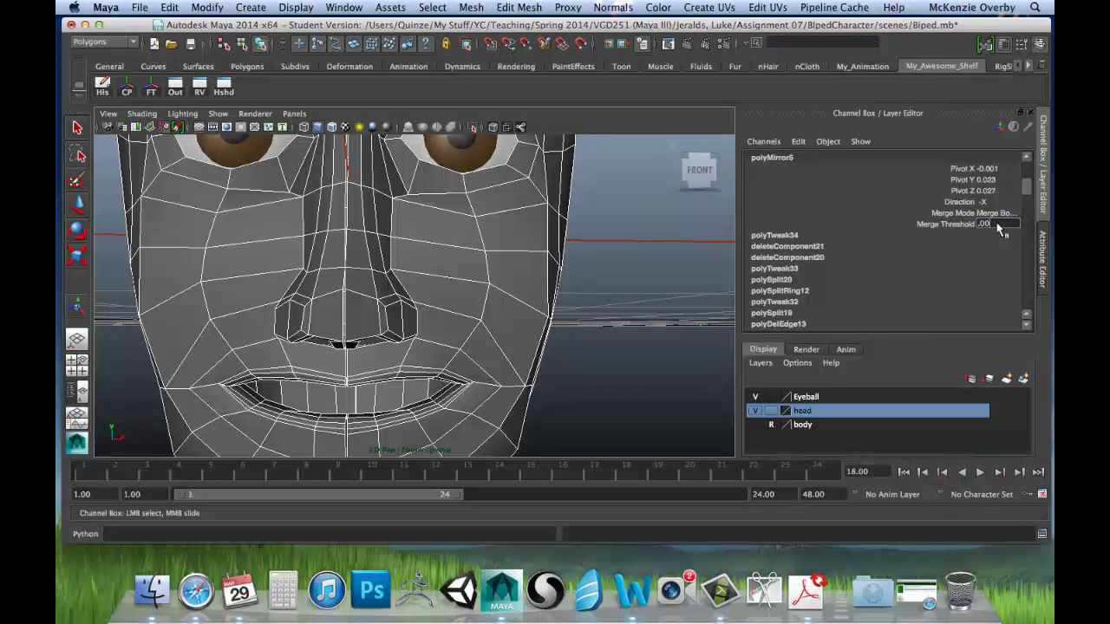
pyautogui.press('Return')
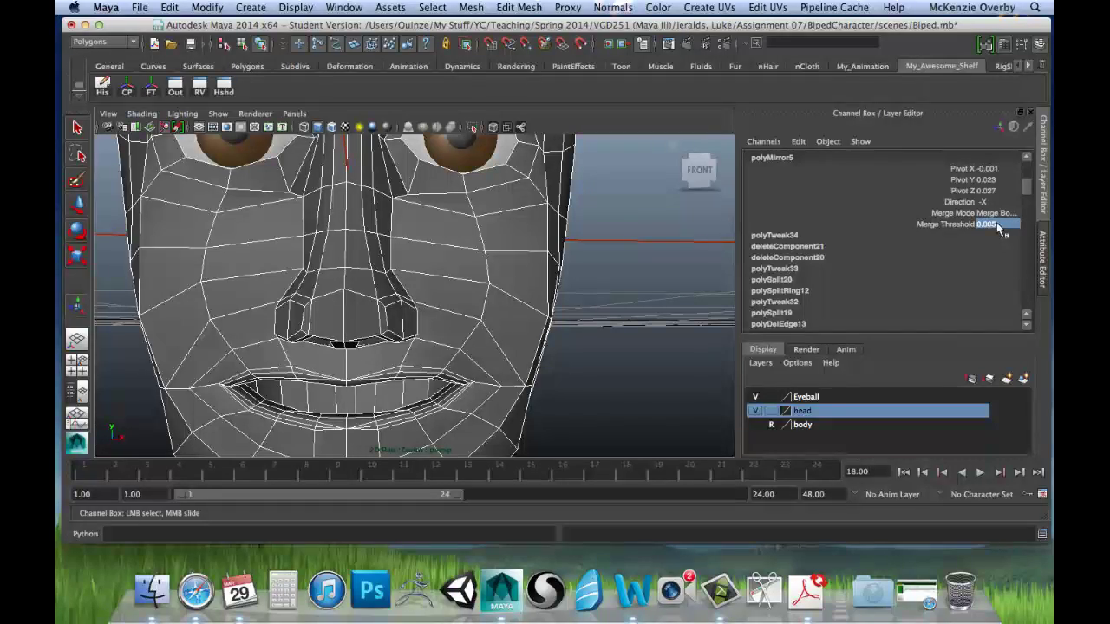
pyautogui.keyDown('alt'); pyautogui.moveTo(393, 317); pyautogui.dragTo(382, 293); pyautogui.keyUp('alt')
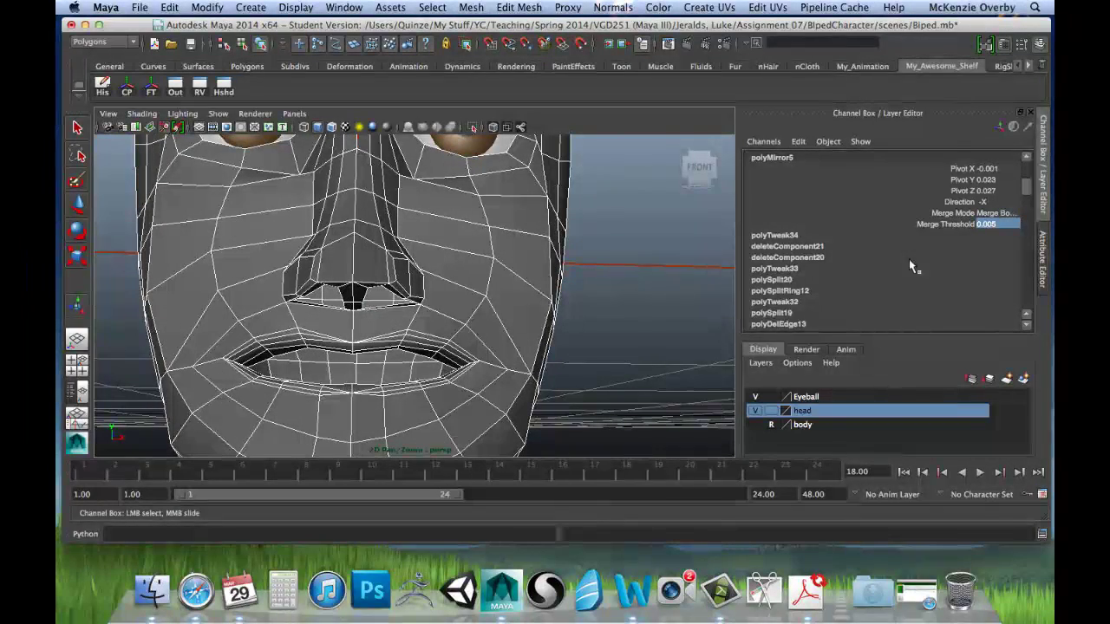
pyautogui.doubleClick(999, 224)
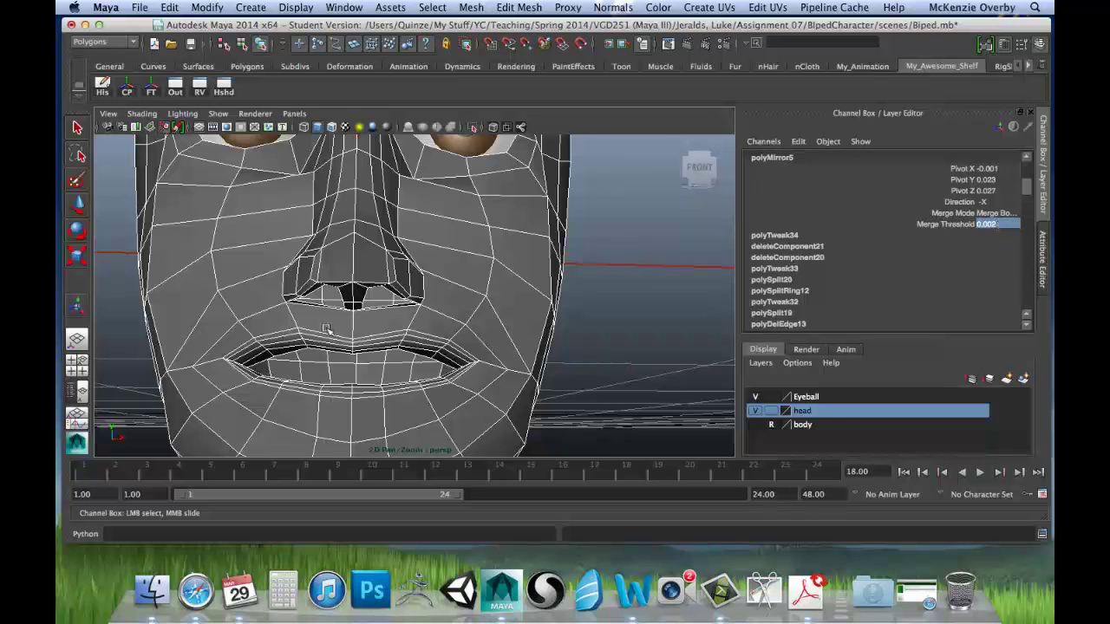
# Merge the doubled vertices on the forehead's centre line using the Merge Vertex Tool.
pyautogui.keyDown('alt'); pyautogui.moveTo(310, 377); pyautogui.dragTo(387, 322); pyautogui.keyUp('alt')
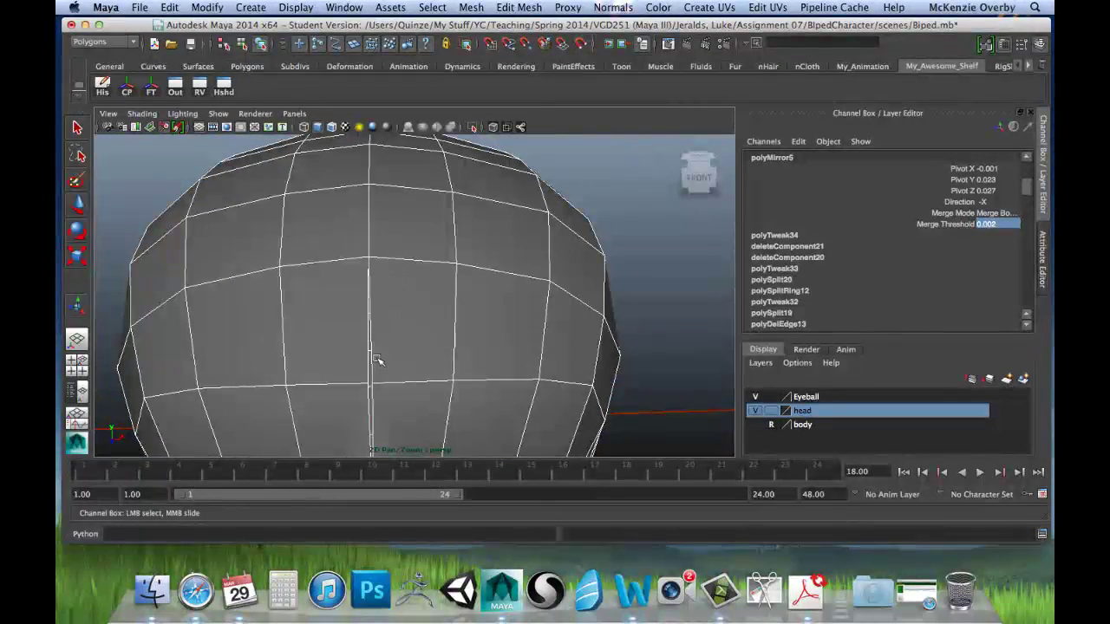
pyautogui.keyDown('alt'); pyautogui.moveTo(377, 364); pyautogui.dragTo(377, 339); pyautogui.keyUp('alt')
pyautogui.click(518, 8)
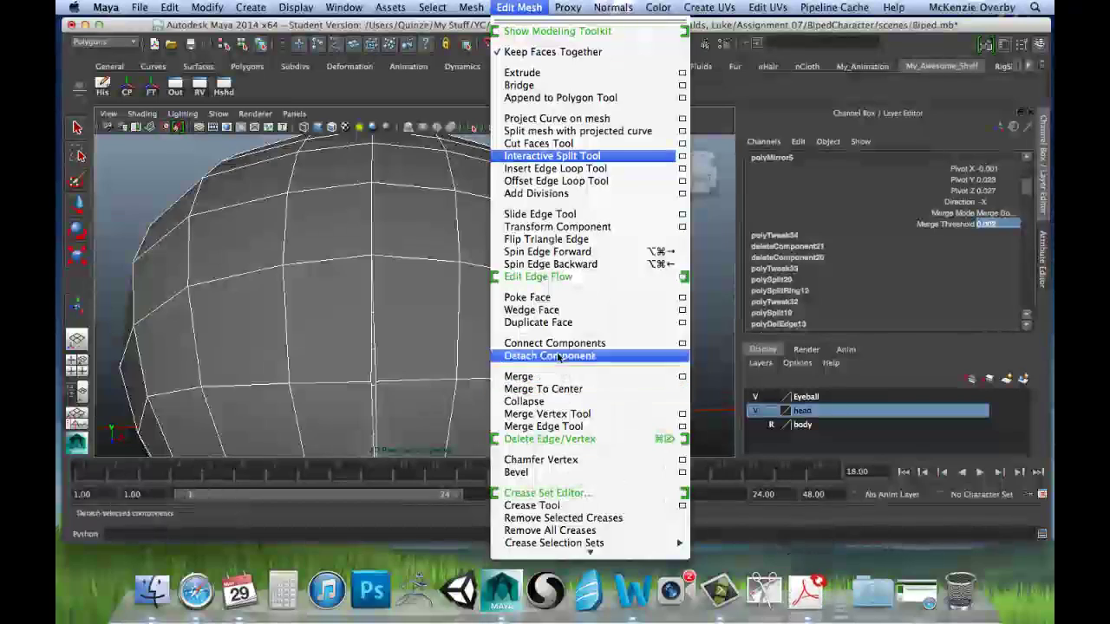
pyautogui.click(555, 413)
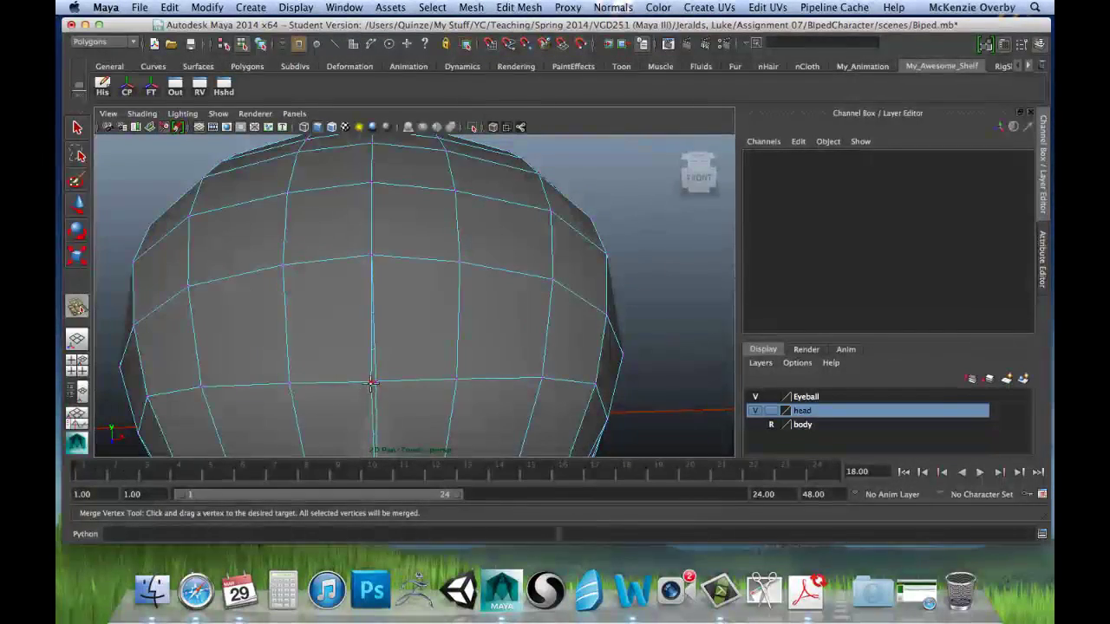
pyautogui.moveTo(374, 383); pyautogui.dragTo(378, 383)
pyautogui.keyDown('alt'); pyautogui.moveTo(475, 326); pyautogui.dragTo(457, 342); pyautogui.keyUp('alt')
pyautogui.keyDown('alt'); pyautogui.moveTo(454, 351); pyautogui.dragTo(470, 400, button='middle'); pyautogui.keyUp('alt')
pyautogui.keyDown('alt'); pyautogui.moveTo(470, 401); pyautogui.dragTo(410, 326, button='right'); pyautogui.keyUp('alt')
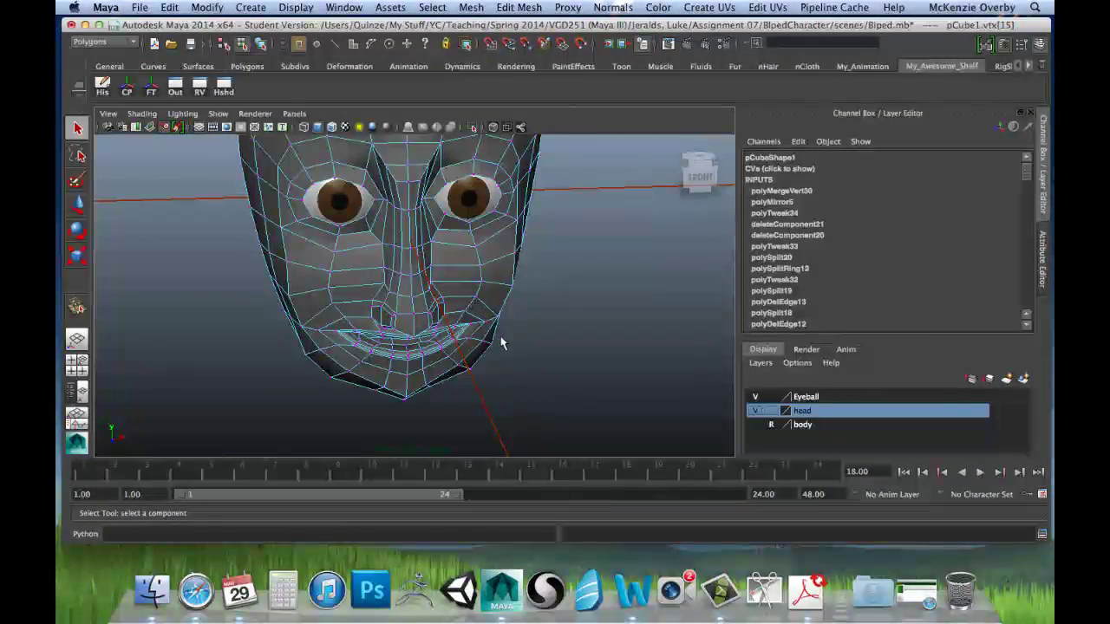
pyautogui.click(552, 299)
# Return the full head to object mode and check its shape in smooth mesh preview.
pyautogui.keyDown('alt'); pyautogui.moveTo(550, 299); pyautogui.dragTo(523, 302); pyautogui.keyUp('alt')
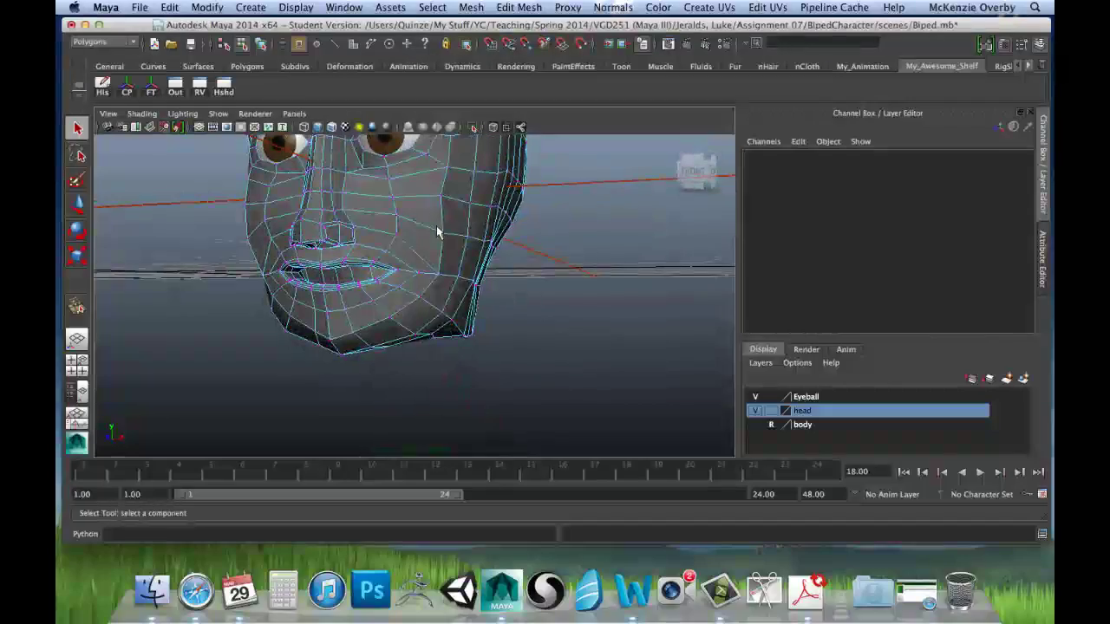
pyautogui.moveTo(429, 217); pyautogui.dragTo(464, 205, button='right')
pyautogui.keyDown('alt'); pyautogui.moveTo(464, 205); pyautogui.dragTo(425, 328); pyautogui.keyUp('alt')
pyautogui.press('3')
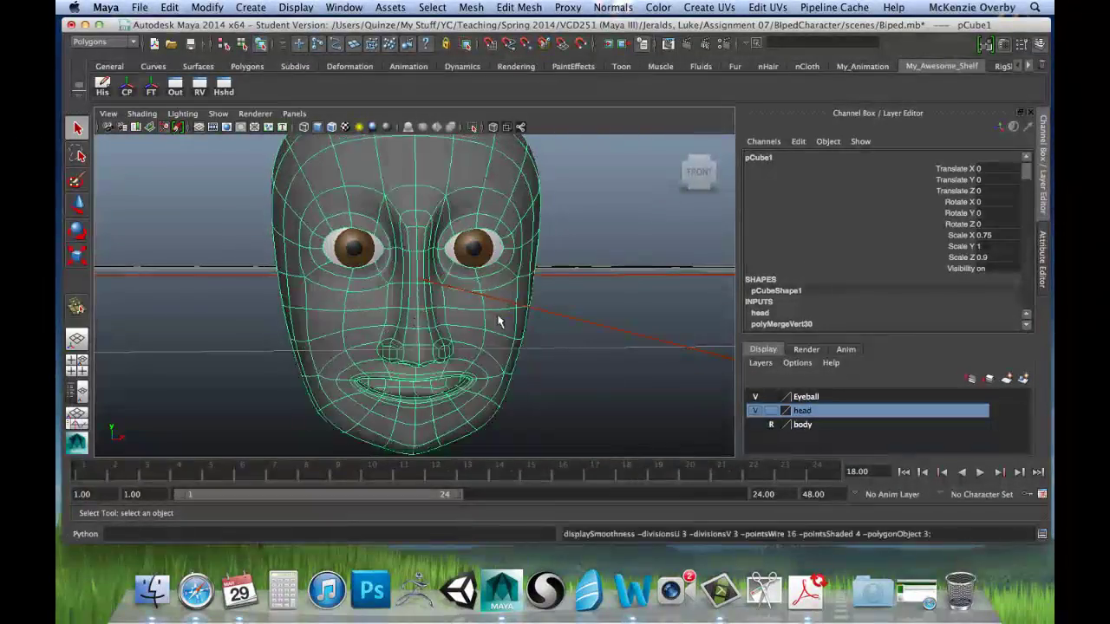
pyautogui.press('space')
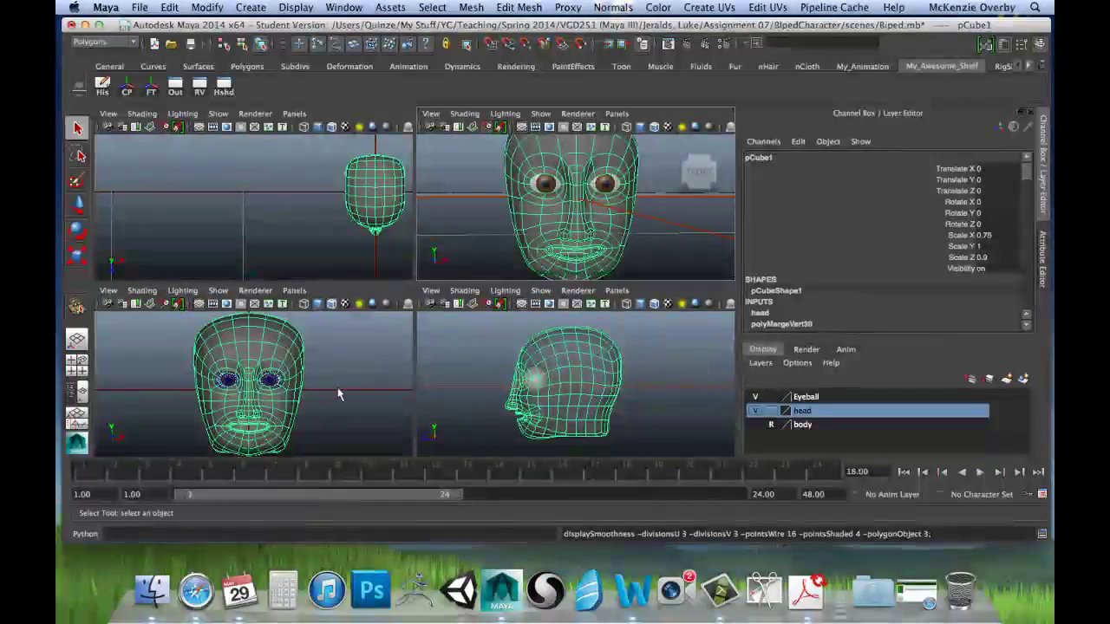
pyautogui.press('space')
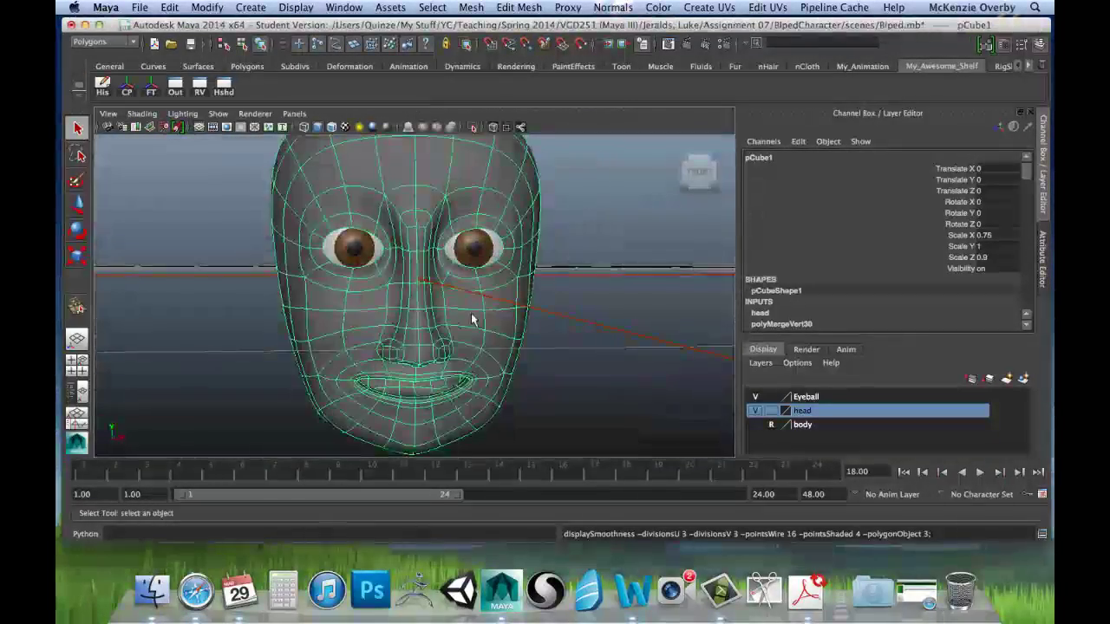
# Turn off the smooth preview, deselect the head and examine its unsmoothed shape.
pyautogui.press('1')
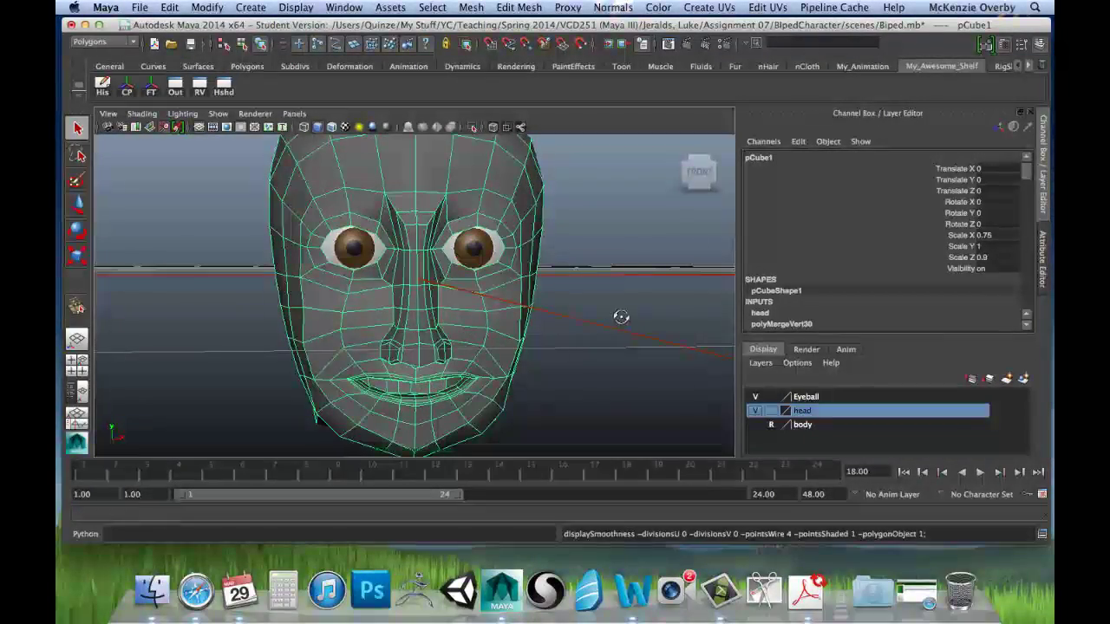
pyautogui.keyDown('alt'); pyautogui.moveTo(620, 315); pyautogui.dragTo(560, 313); pyautogui.keyUp('alt')
pyautogui.keyDown('alt'); pyautogui.moveTo(561, 312); pyautogui.dragTo(472, 305, button='right'); pyautogui.keyUp('alt')
pyautogui.click(518, 327)
pyautogui.keyDown('alt'); pyautogui.moveTo(481, 345); pyautogui.dragTo(457, 348); pyautogui.keyUp('alt')
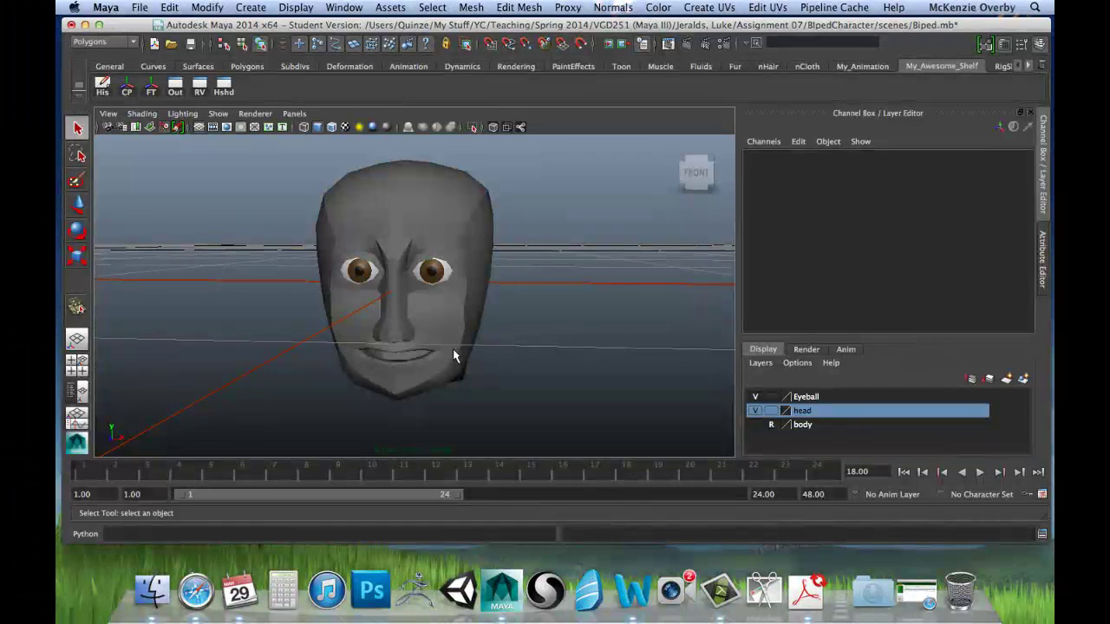
# Switch the full head to vertex editing and select the bottom row of neck vertices in the side view.
pyautogui.click(411, 350)
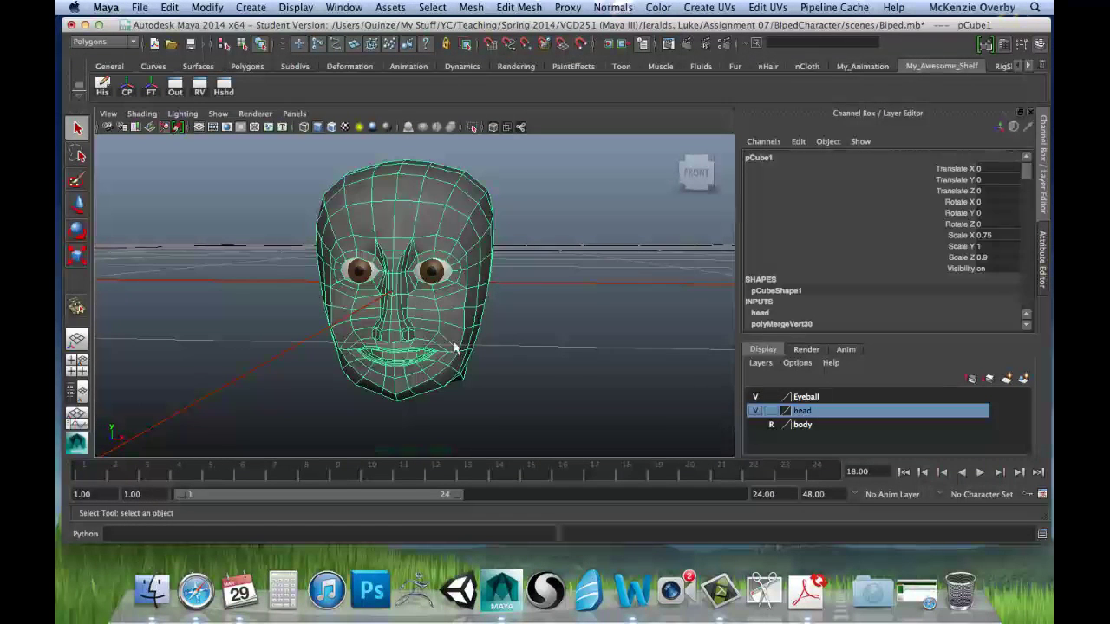
pyautogui.click(523, 350)
pyautogui.keyDown('alt'); pyautogui.moveTo(471, 361); pyautogui.dragTo(454, 372); pyautogui.keyUp('alt')
pyautogui.press('space')
pyautogui.press('space')
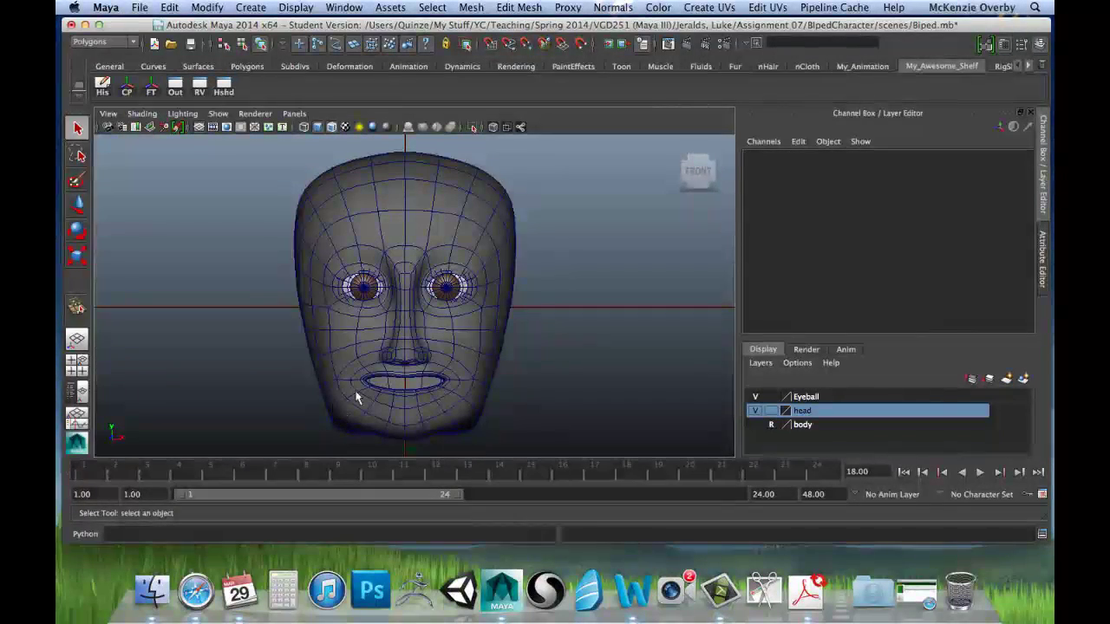
pyautogui.click(464, 400)
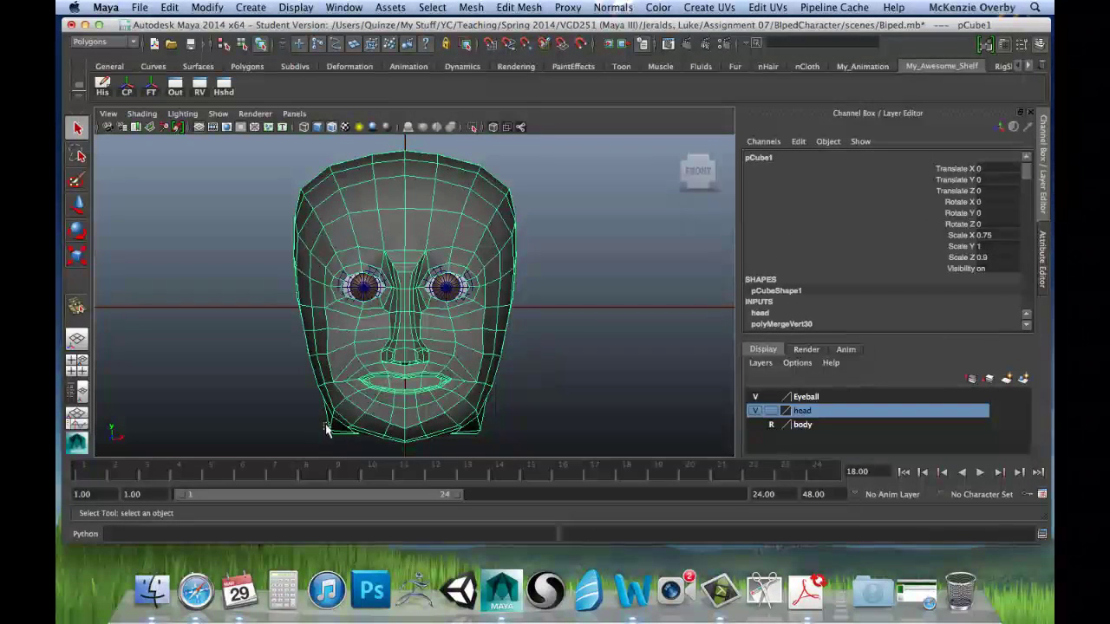
pyautogui.moveTo(330, 427); pyautogui.dragTo(268, 322, button='right')
pyautogui.press('space')
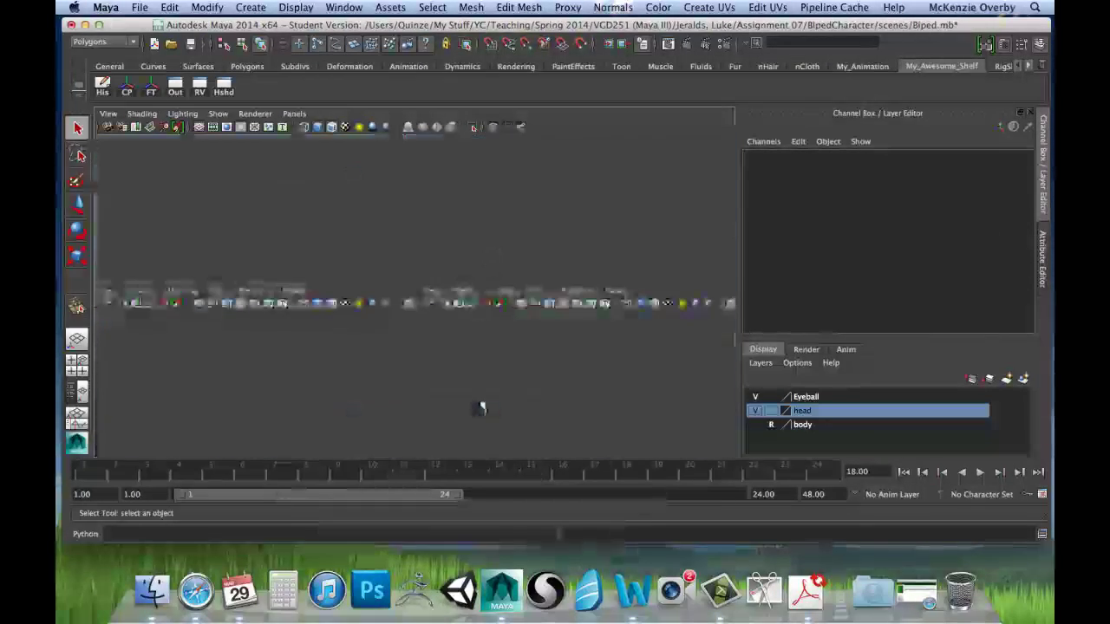
pyautogui.moveTo(560, 428); pyautogui.dragTo(633, 452)
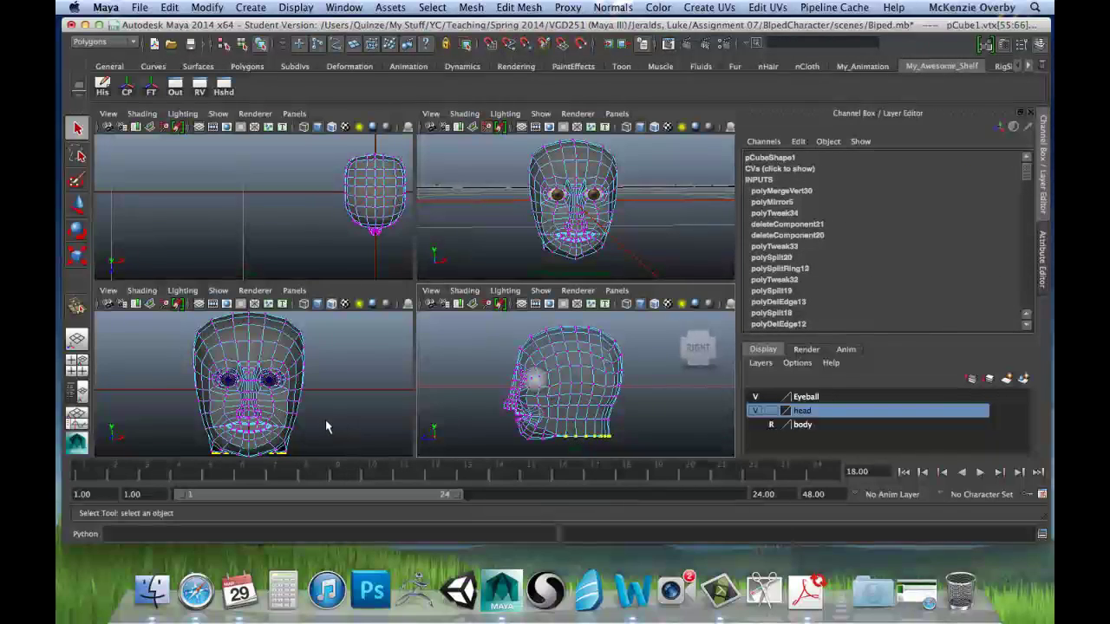
# Extend the selection to the neck's whole bottom edge and scale it slightly narrower across the head's width.
pyautogui.press('r')
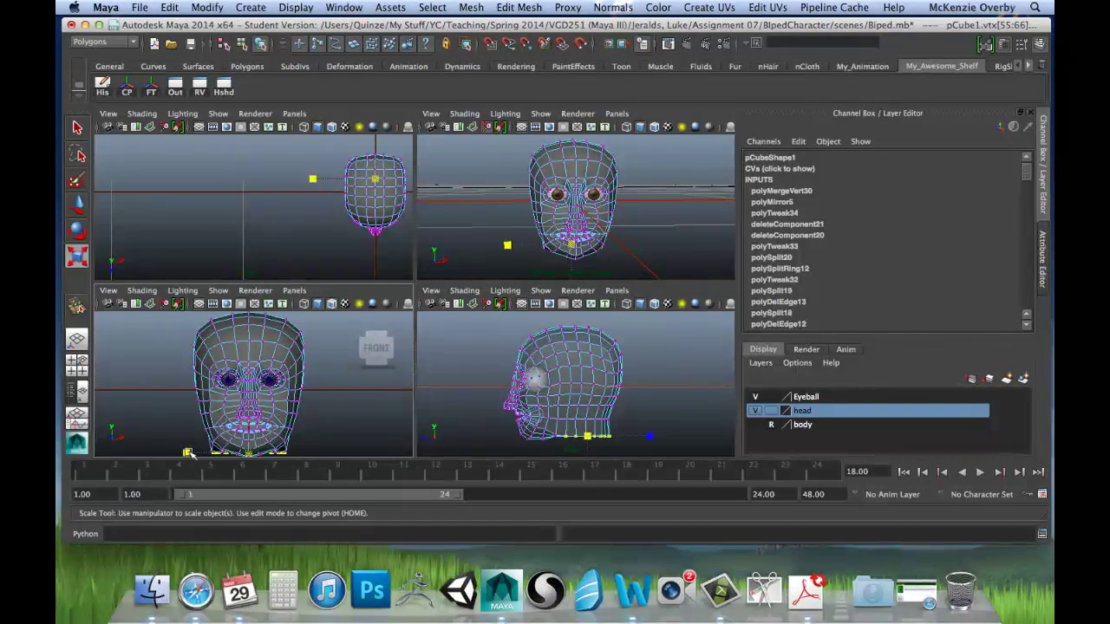
pyautogui.moveTo(508, 249); pyautogui.dragTo(507, 248)
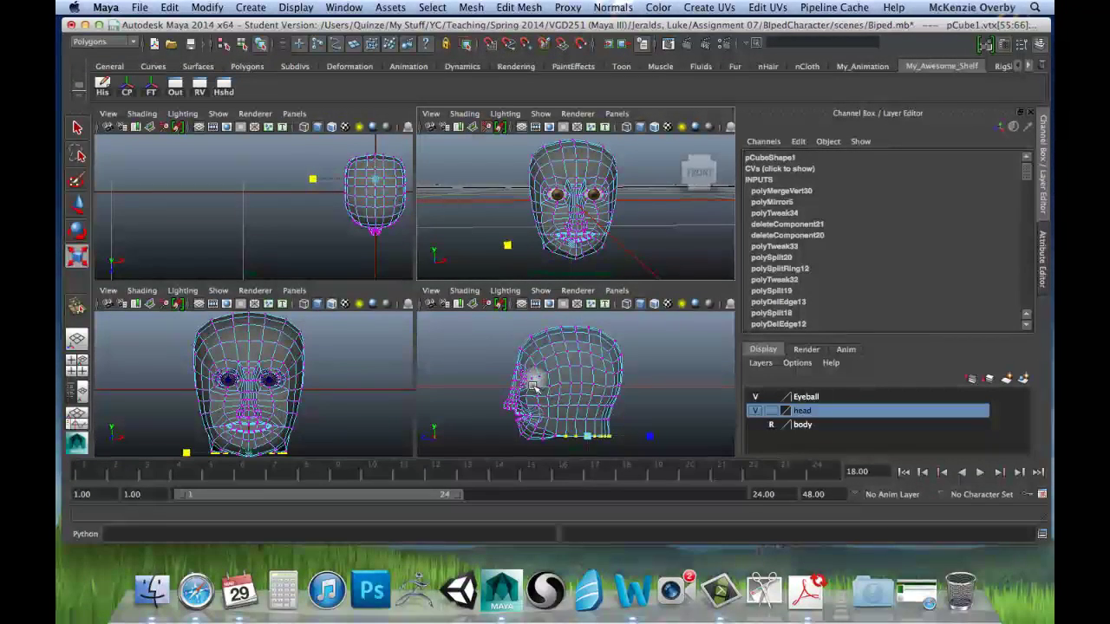
pyautogui.press('super+z')
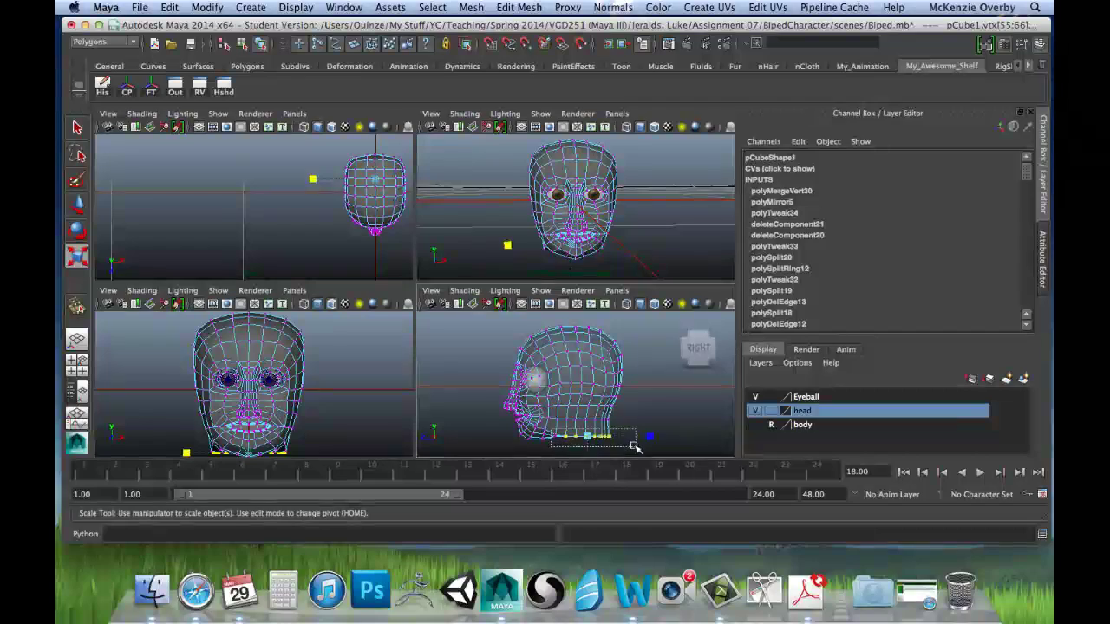
pyautogui.moveTo(635, 446); pyautogui.dragTo(636, 448)
pyautogui.click(510, 246)
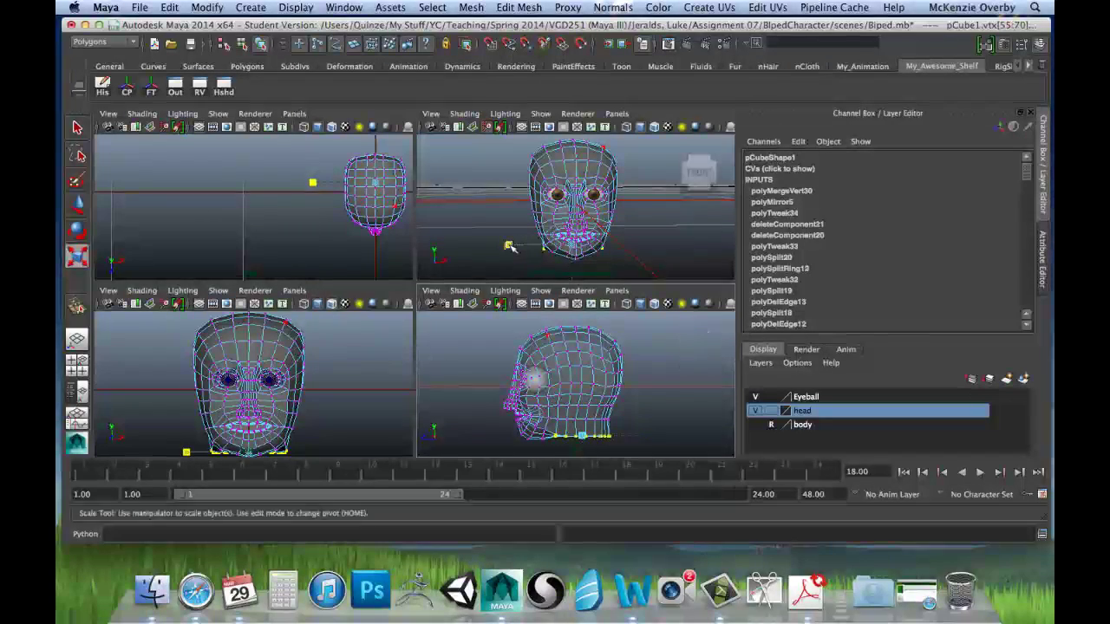
pyautogui.moveTo(510, 246); pyautogui.dragTo(513, 248)
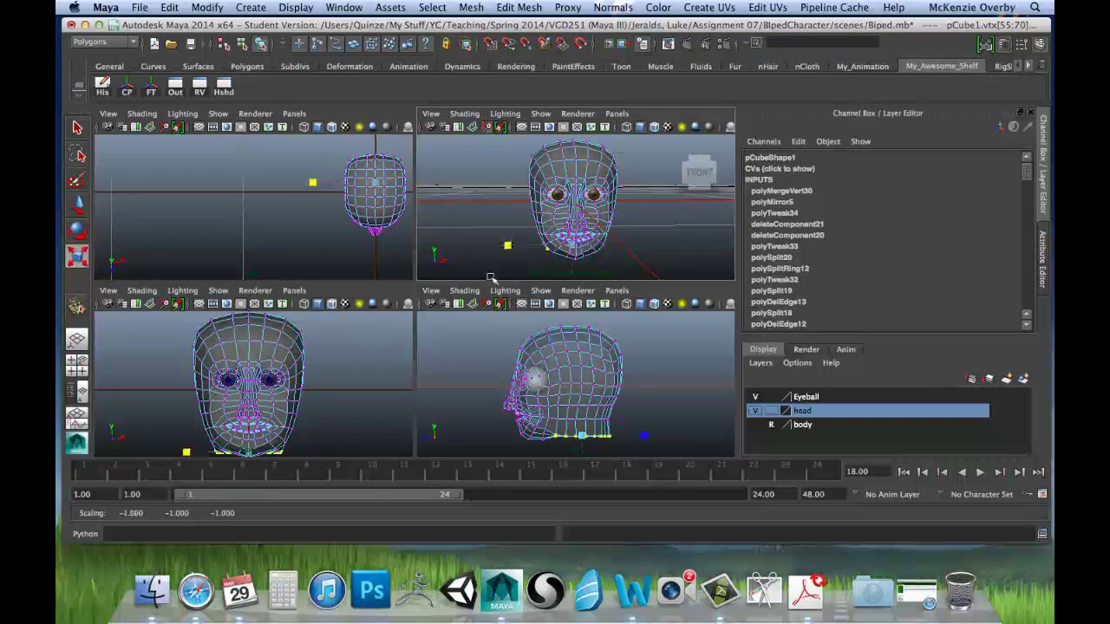
pyautogui.click(364, 413)
pyautogui.press('5')
pyautogui.press('space')
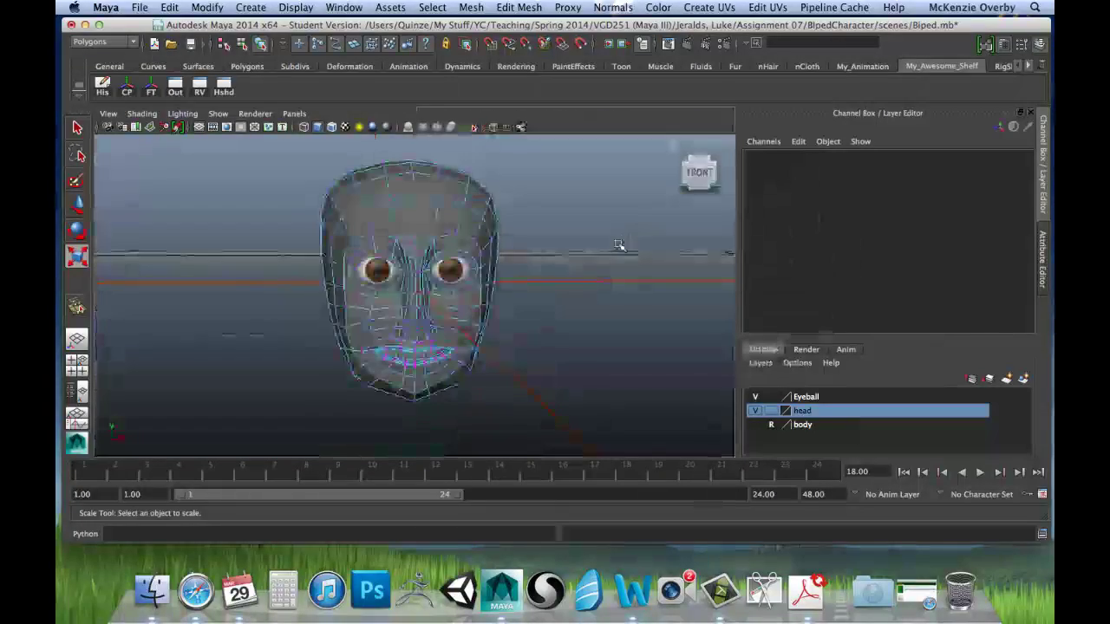
# Raise the two centre-line vertices at the bottom of the chin slightly to flatten its point.
pyautogui.keyDown('alt'); pyautogui.moveTo(625, 264); pyautogui.dragTo(411, 258); pyautogui.keyUp('alt')
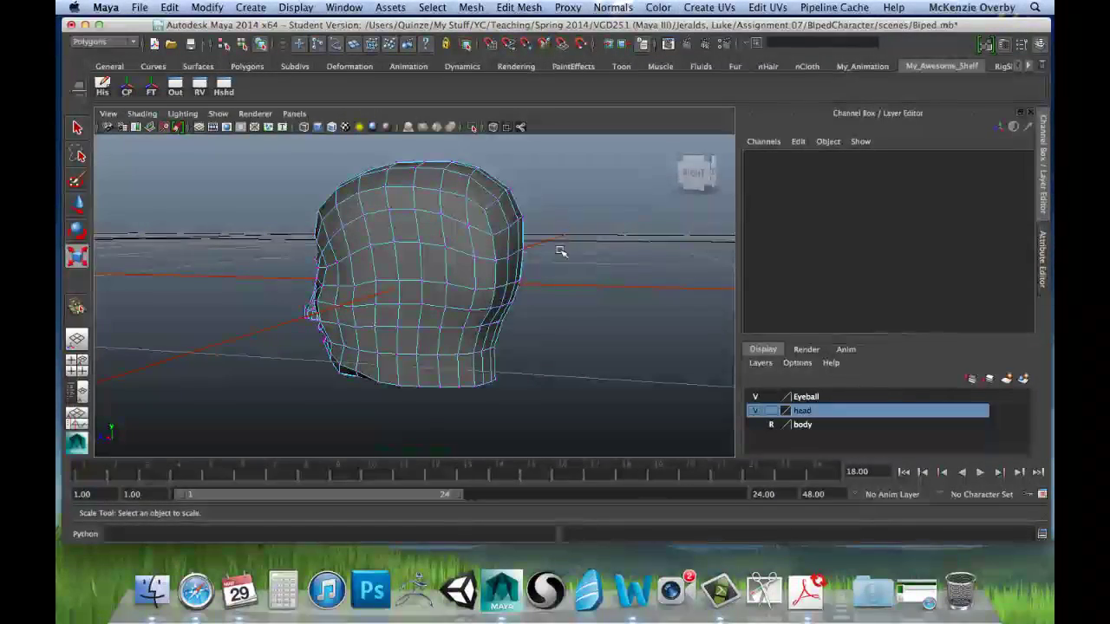
pyautogui.keyDown('alt'); pyautogui.moveTo(376, 359); pyautogui.dragTo(405, 392); pyautogui.keyUp('alt')
pyautogui.moveTo(405, 321); pyautogui.dragTo(354, 322, button='right')
pyautogui.press('w')
pyautogui.click(405, 386)
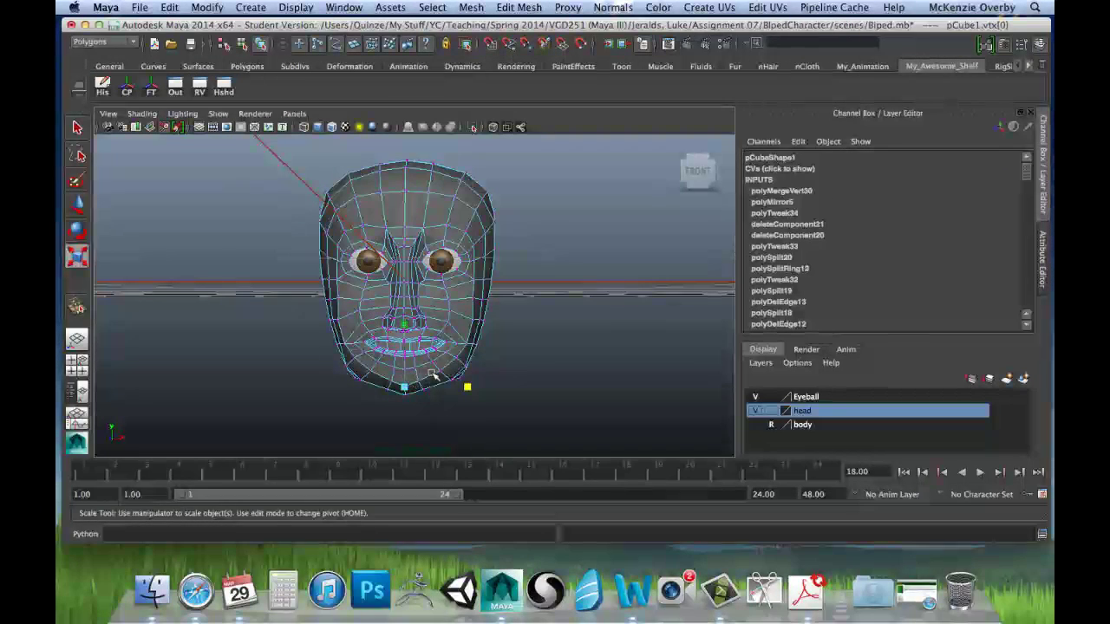
pyautogui.moveTo(402, 346); pyautogui.dragTo(403, 343, button='middle')
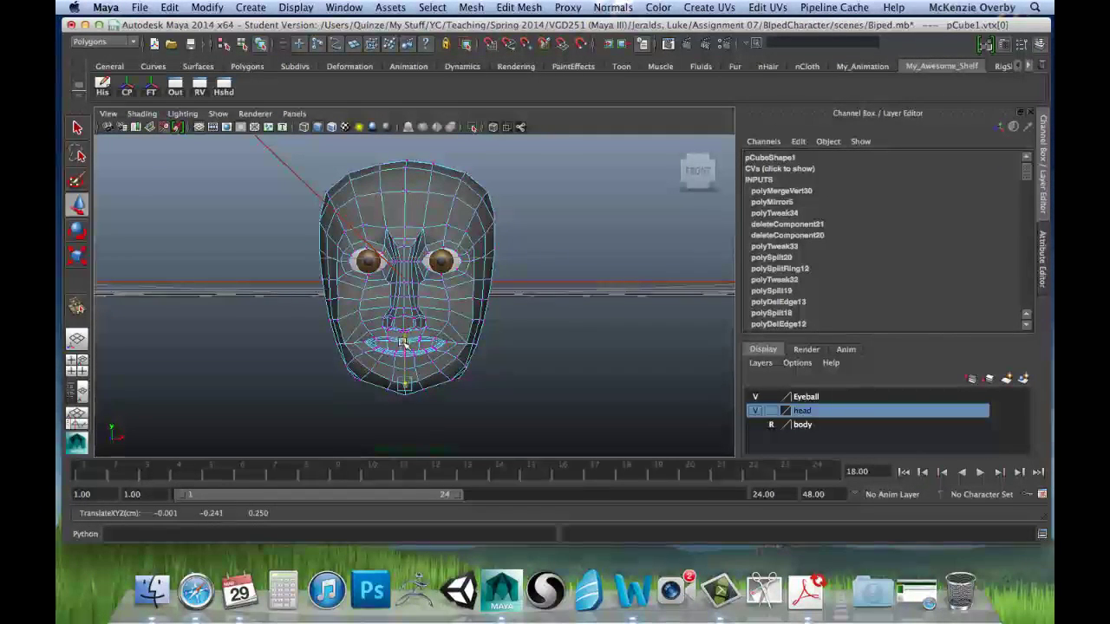
pyautogui.click(406, 394)
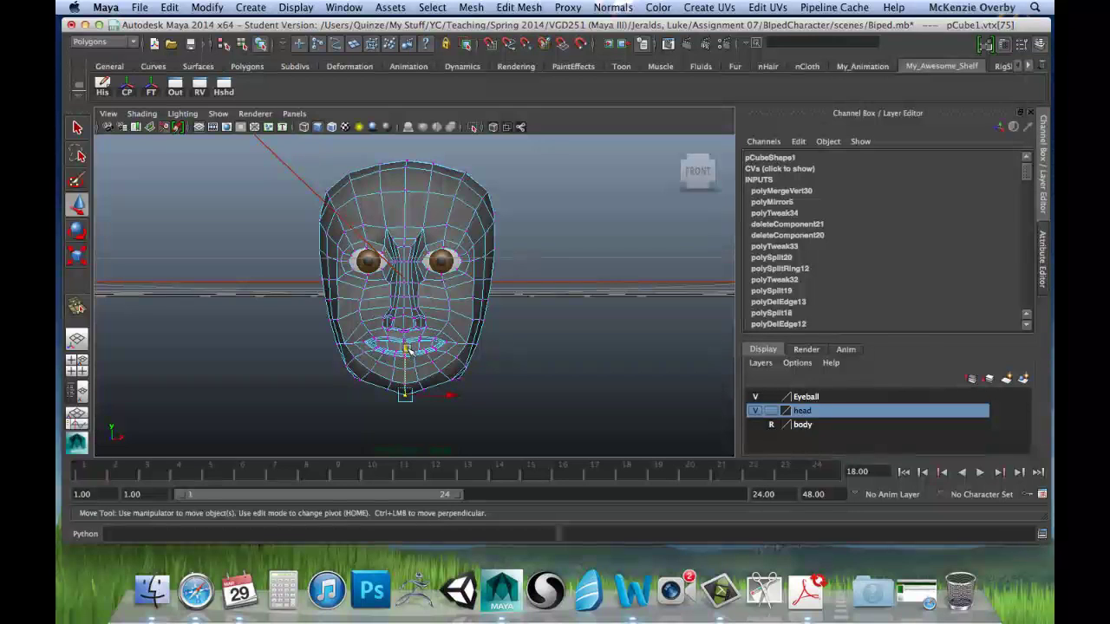
pyautogui.moveTo(410, 350); pyautogui.dragTo(410, 348, button='middle')
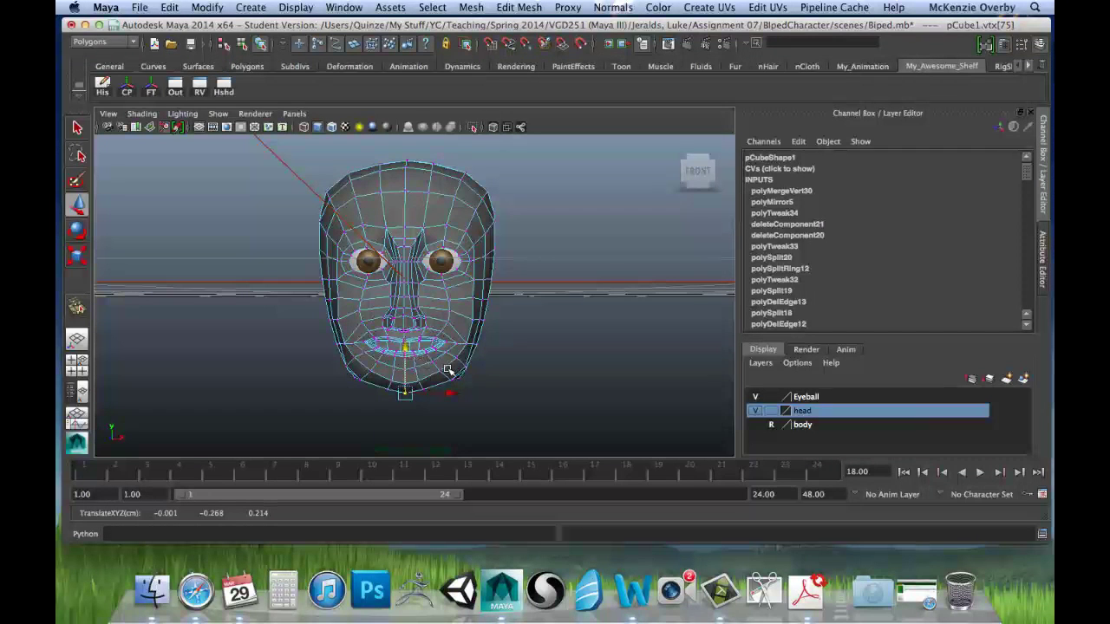
# Return the head mesh to object mode and select it to check its shape from the side.
pyautogui.moveTo(555, 284)
pyautogui.keyDown('alt'); pyautogui.mouseDown()
pyautogui.moveTo(529, 297)
pyautogui.moveTo(545, 303)
pyautogui.mouseUp(); pyautogui.keyUp('alt')
pyautogui.click(526, 307)
pyautogui.moveTo(365, 235); pyautogui.dragTo(401, 215, button='right')
pyautogui.click(411, 217)
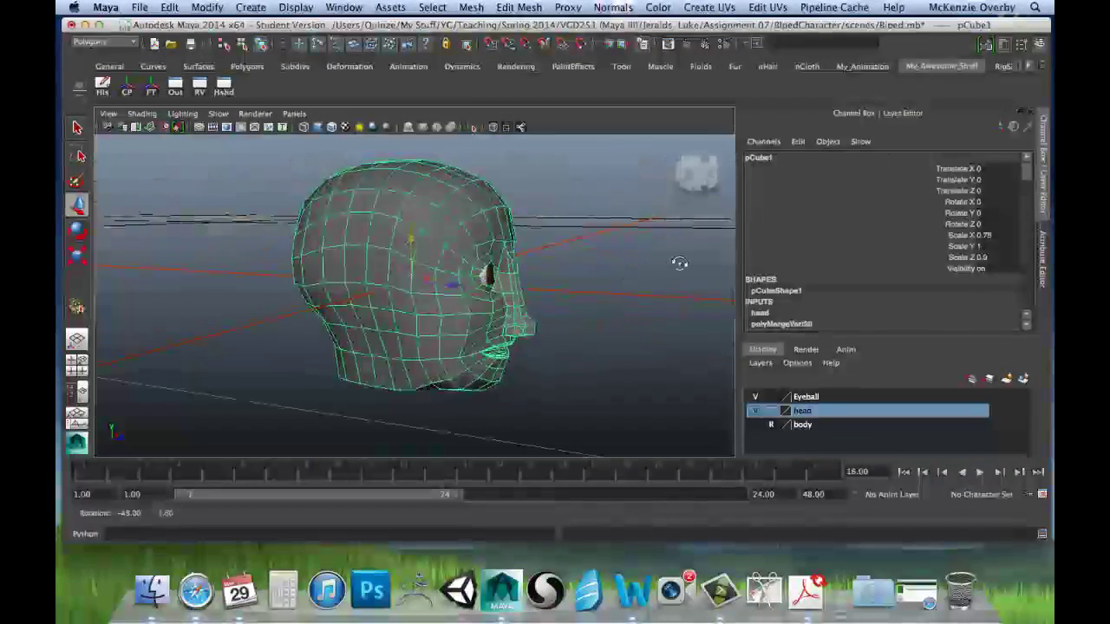